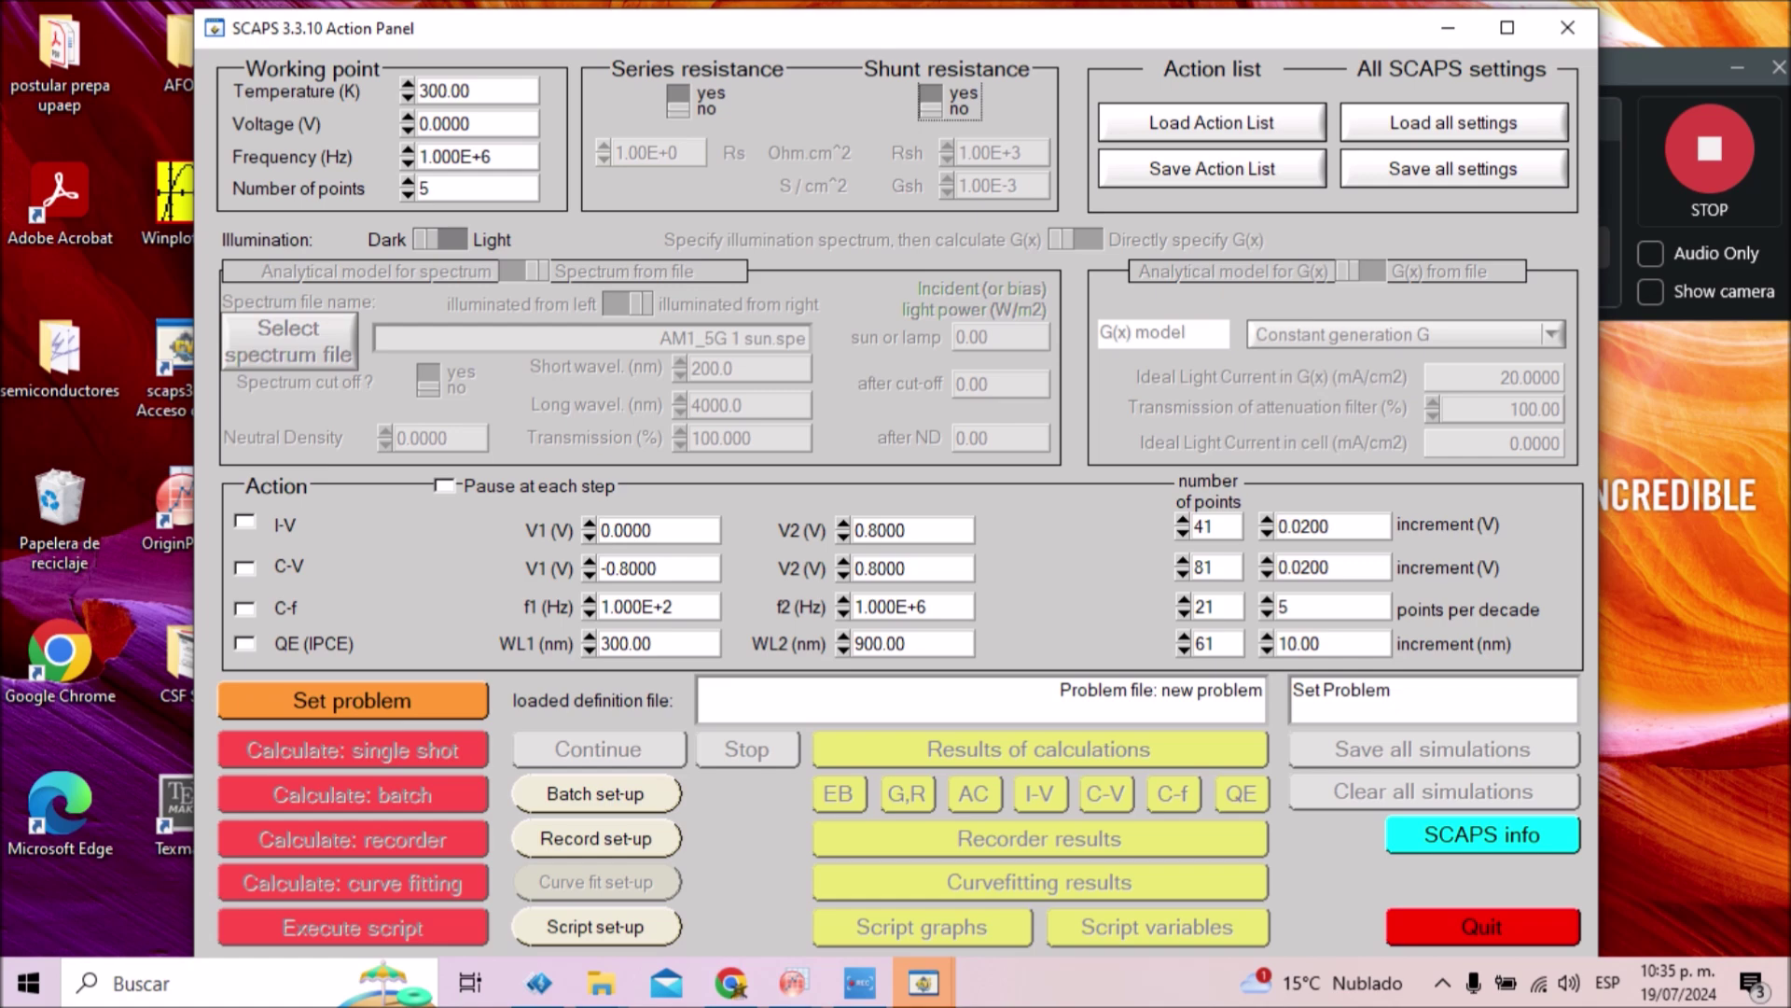
- Start loading a saved problem into the solar cell definition and browse the definition files in the def folder
{"action": "left_click", "coordinate": [353, 699]}
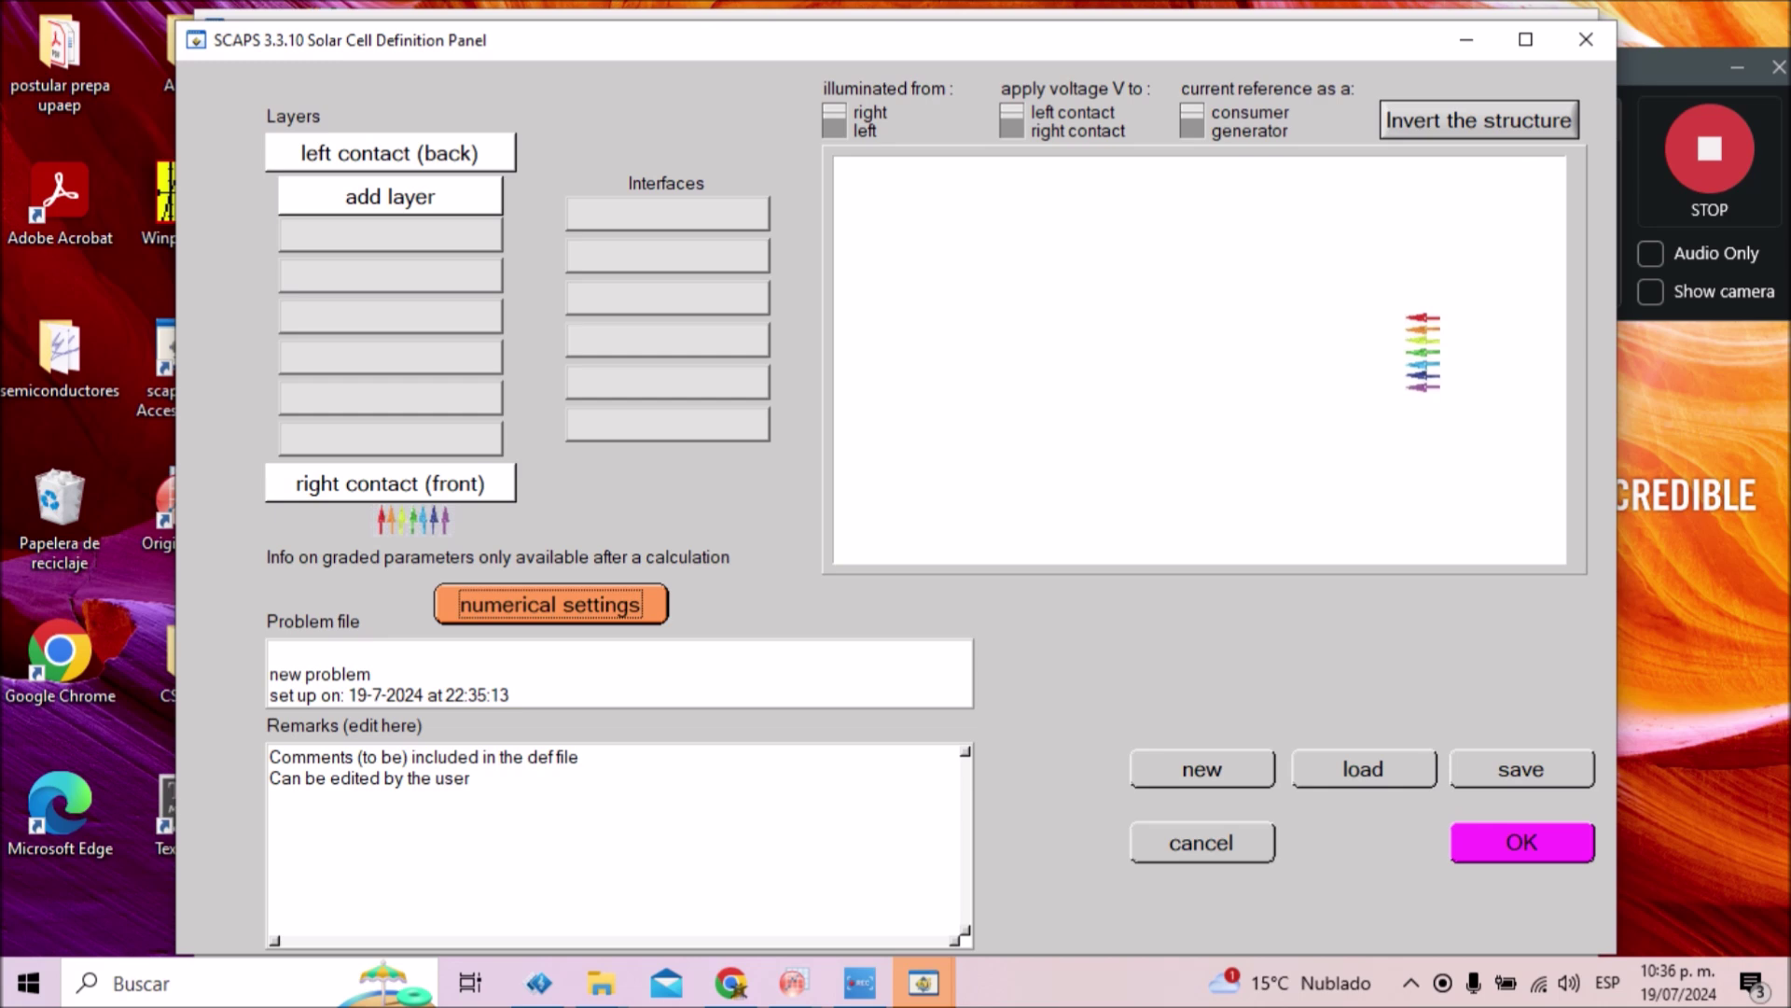
{"action": "left_click", "coordinate": [1363, 768]}
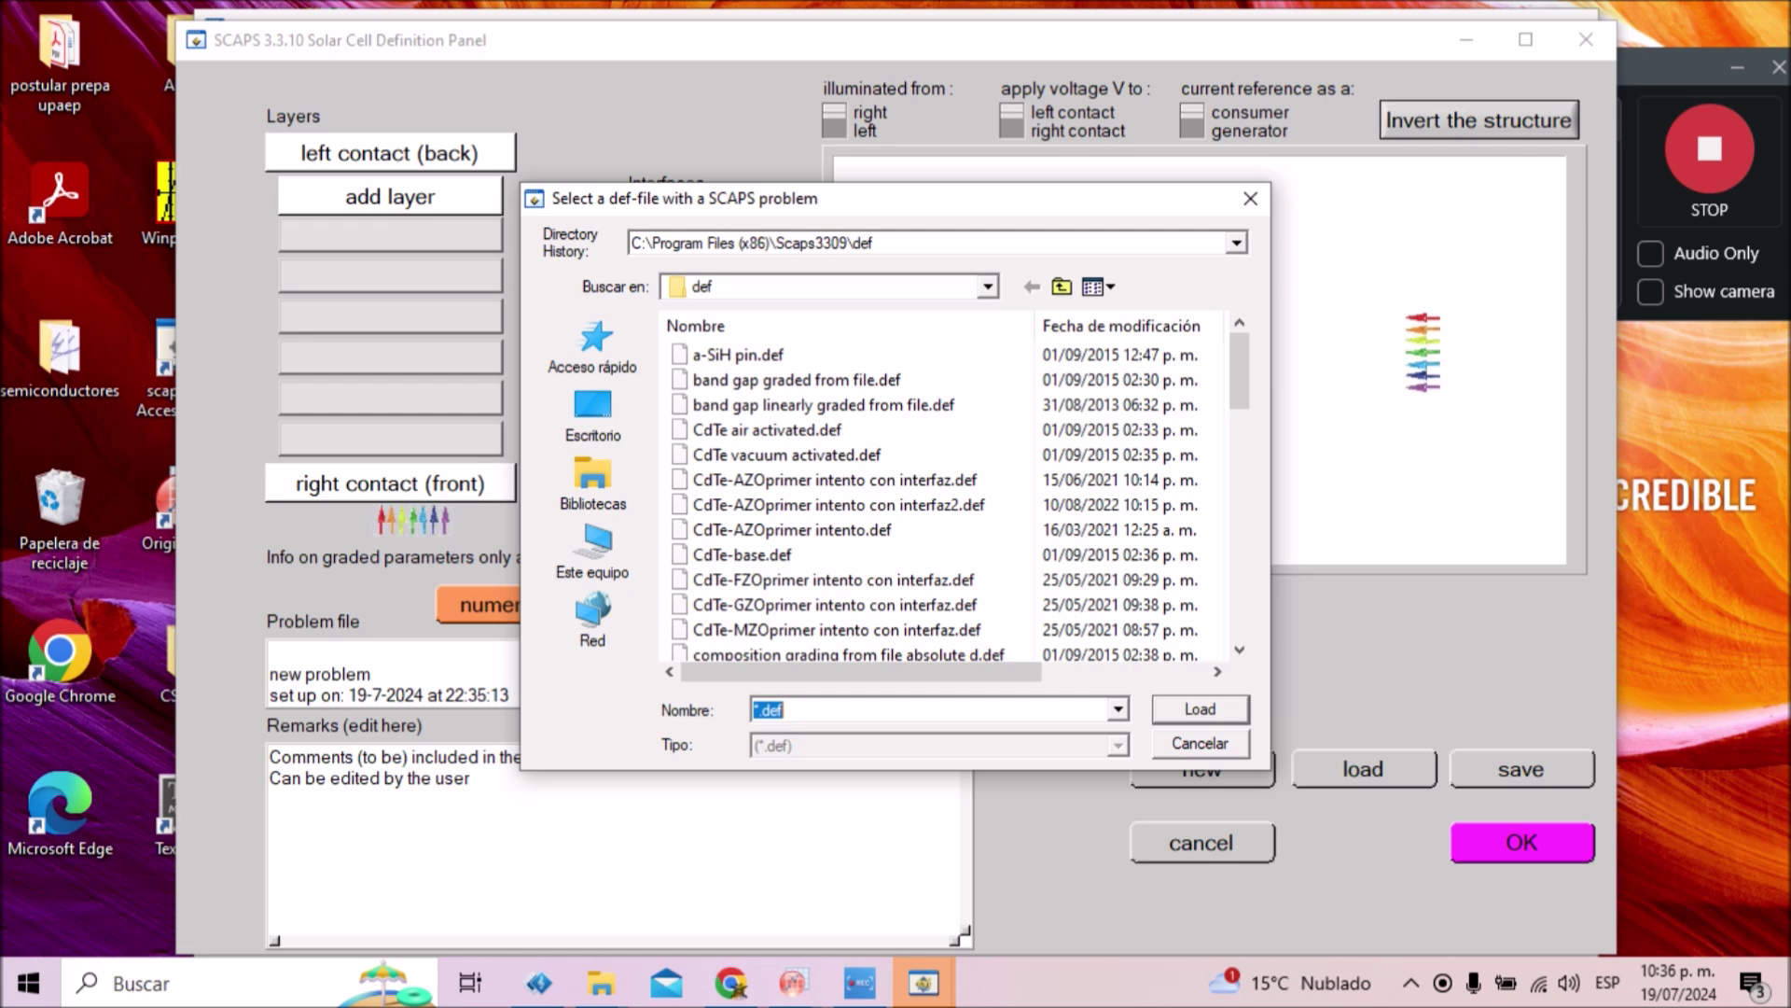
{"action": "scroll", "coordinate": [849, 491], "scroll_direction": "down", "scroll_amount": 20}
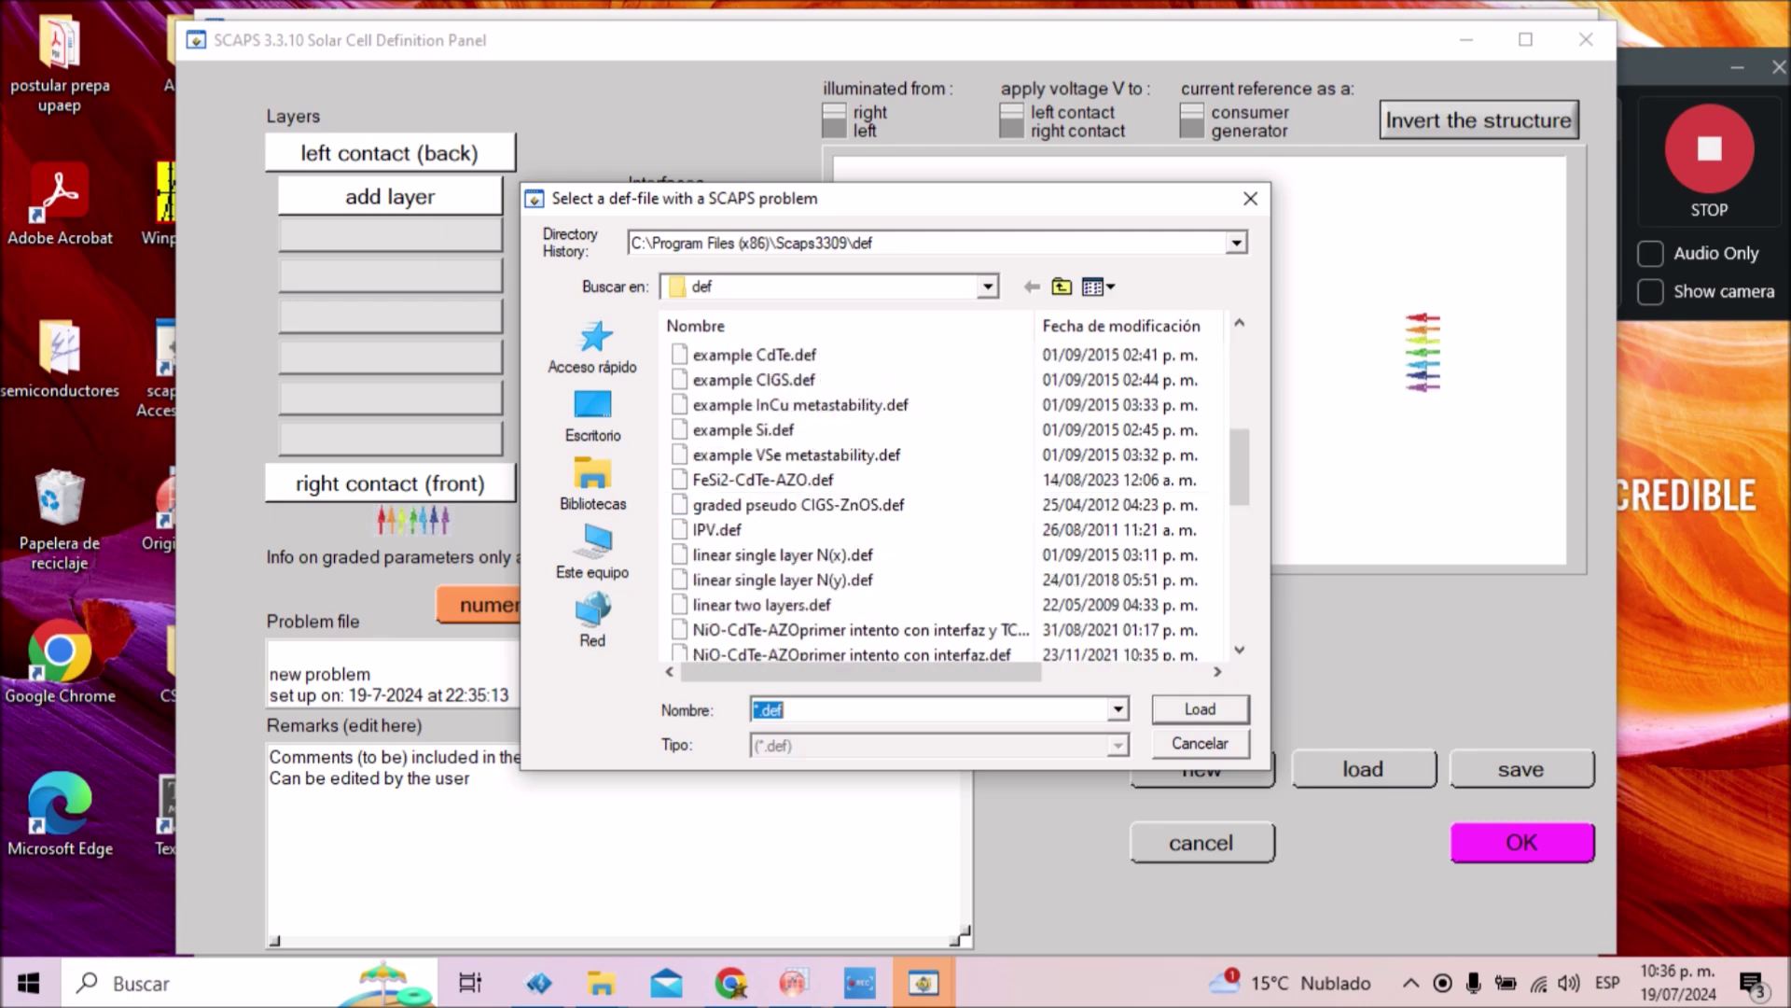
{"action": "scroll", "coordinate": [970, 492], "scroll_direction": "up", "scroll_amount": 10}
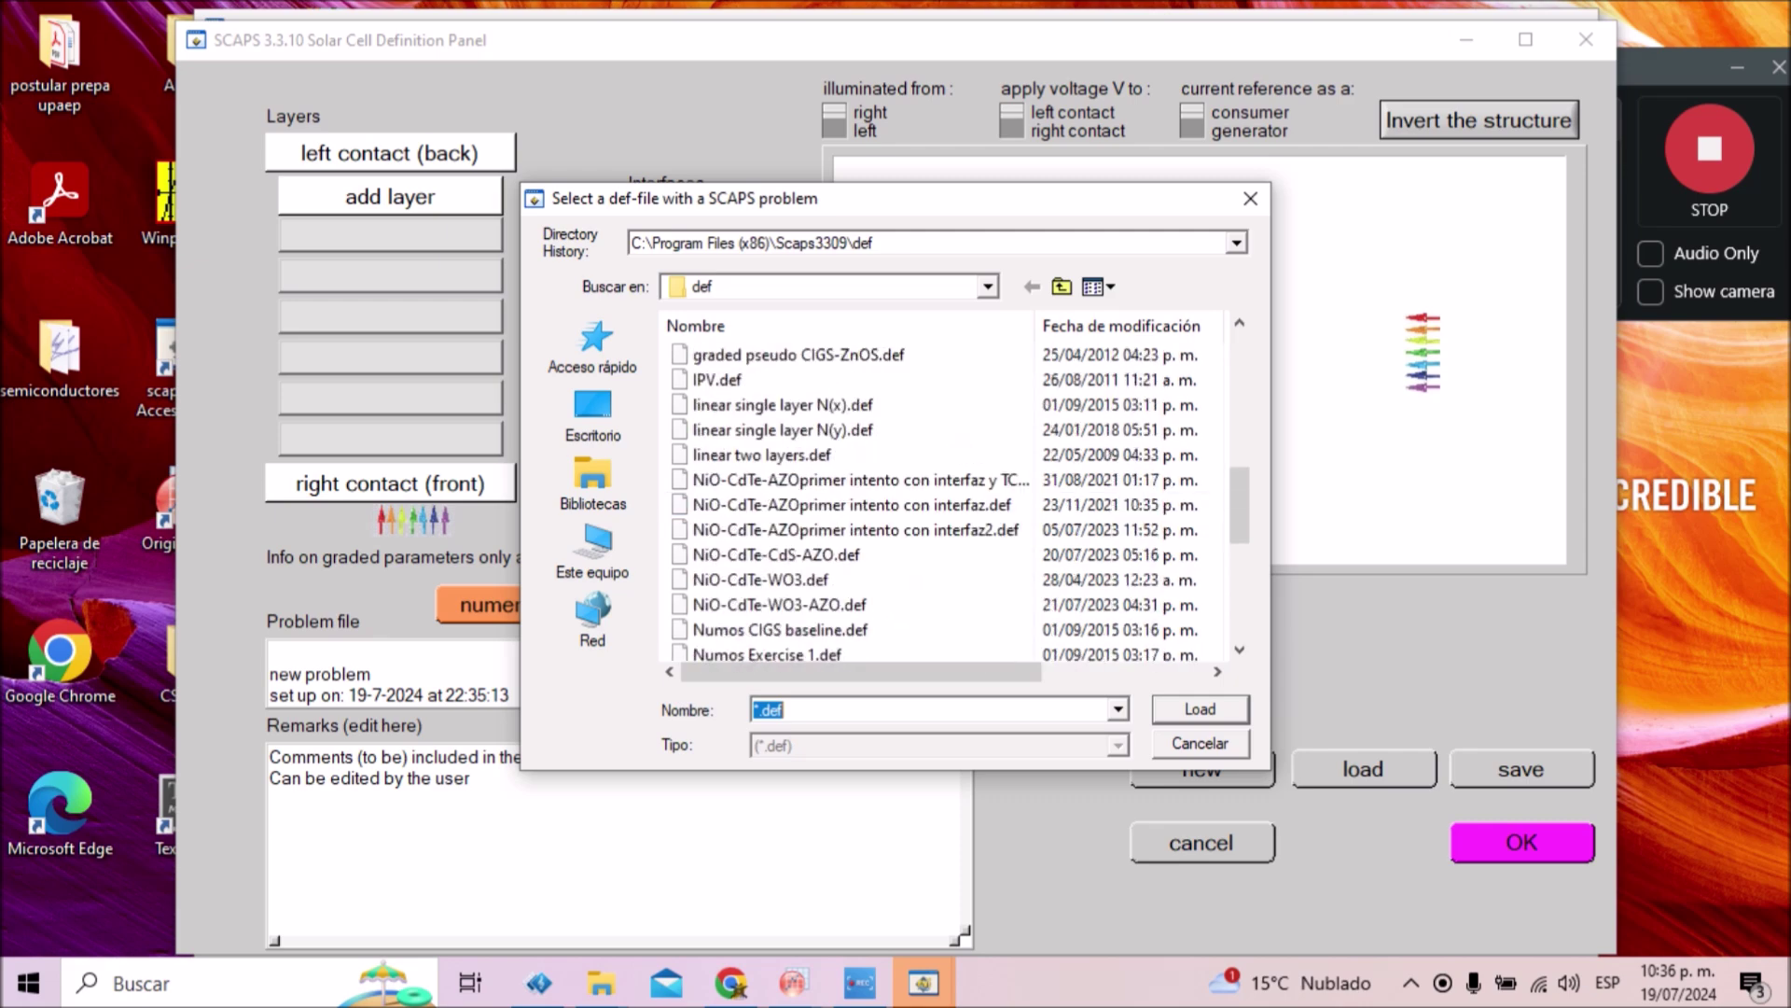
{"action": "scroll", "coordinate": [970, 492], "scroll_direction": "down", "scroll_amount": 10}
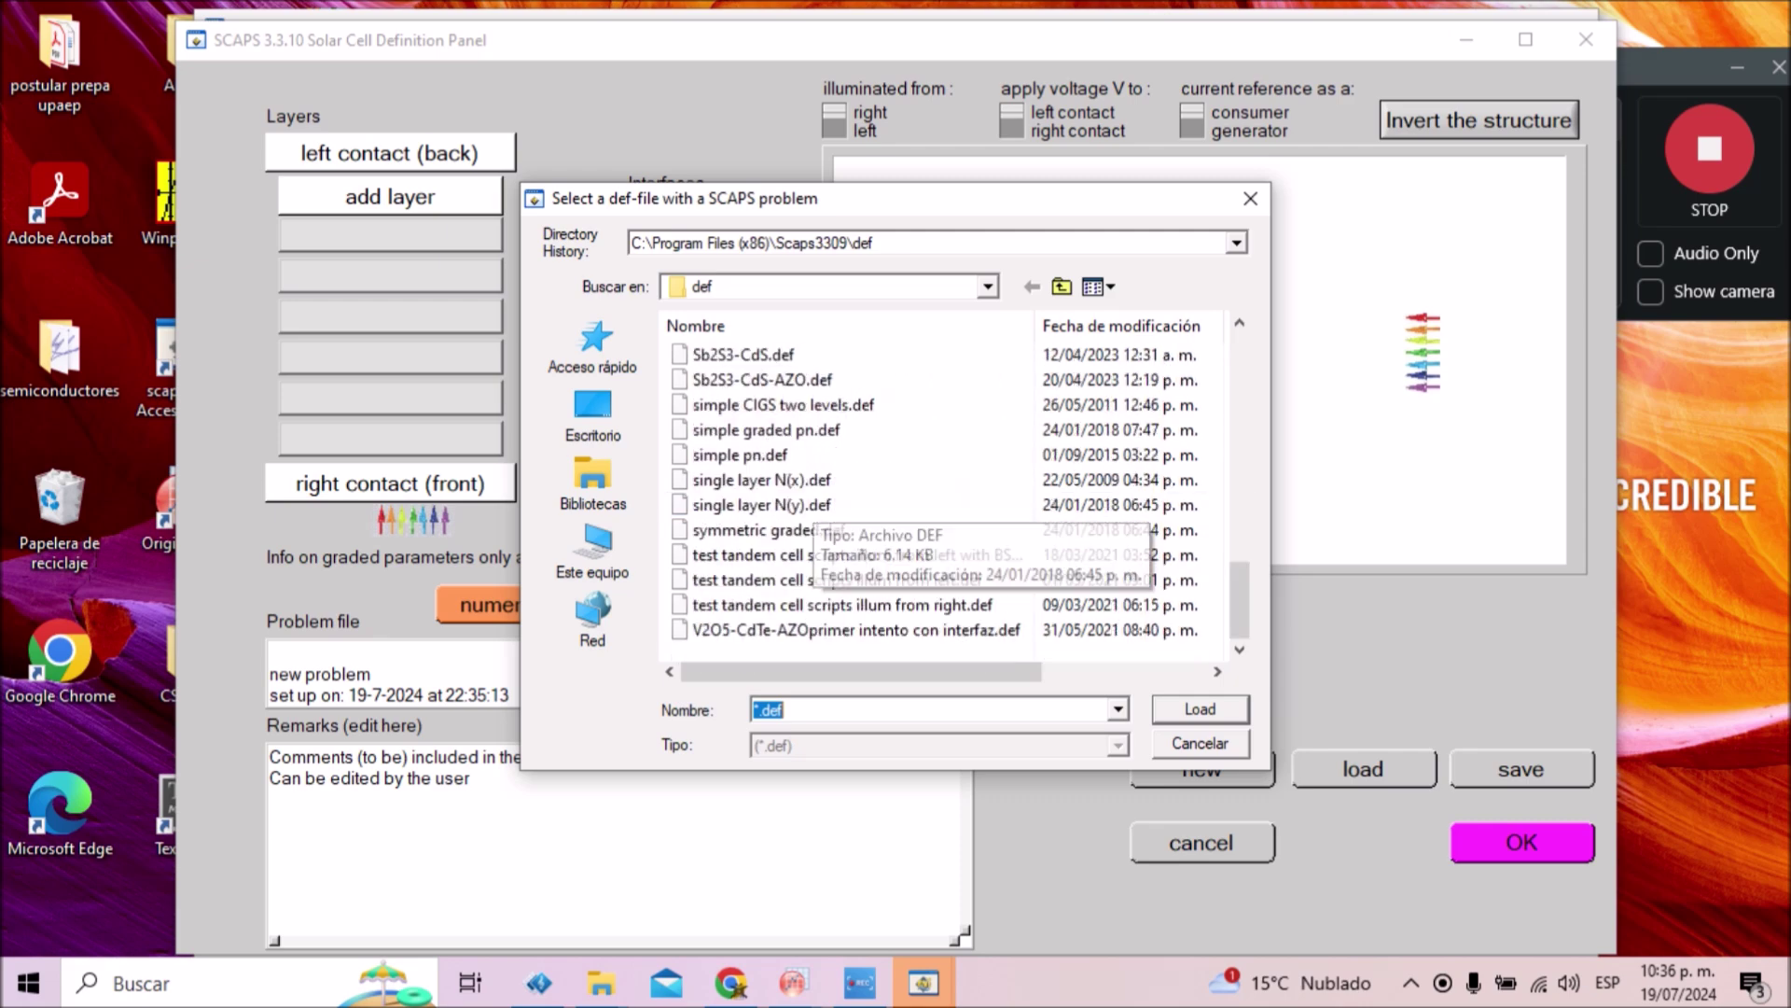
{"action": "scroll", "coordinate": [1101, 560], "scroll_direction": "up", "scroll_amount": 8}
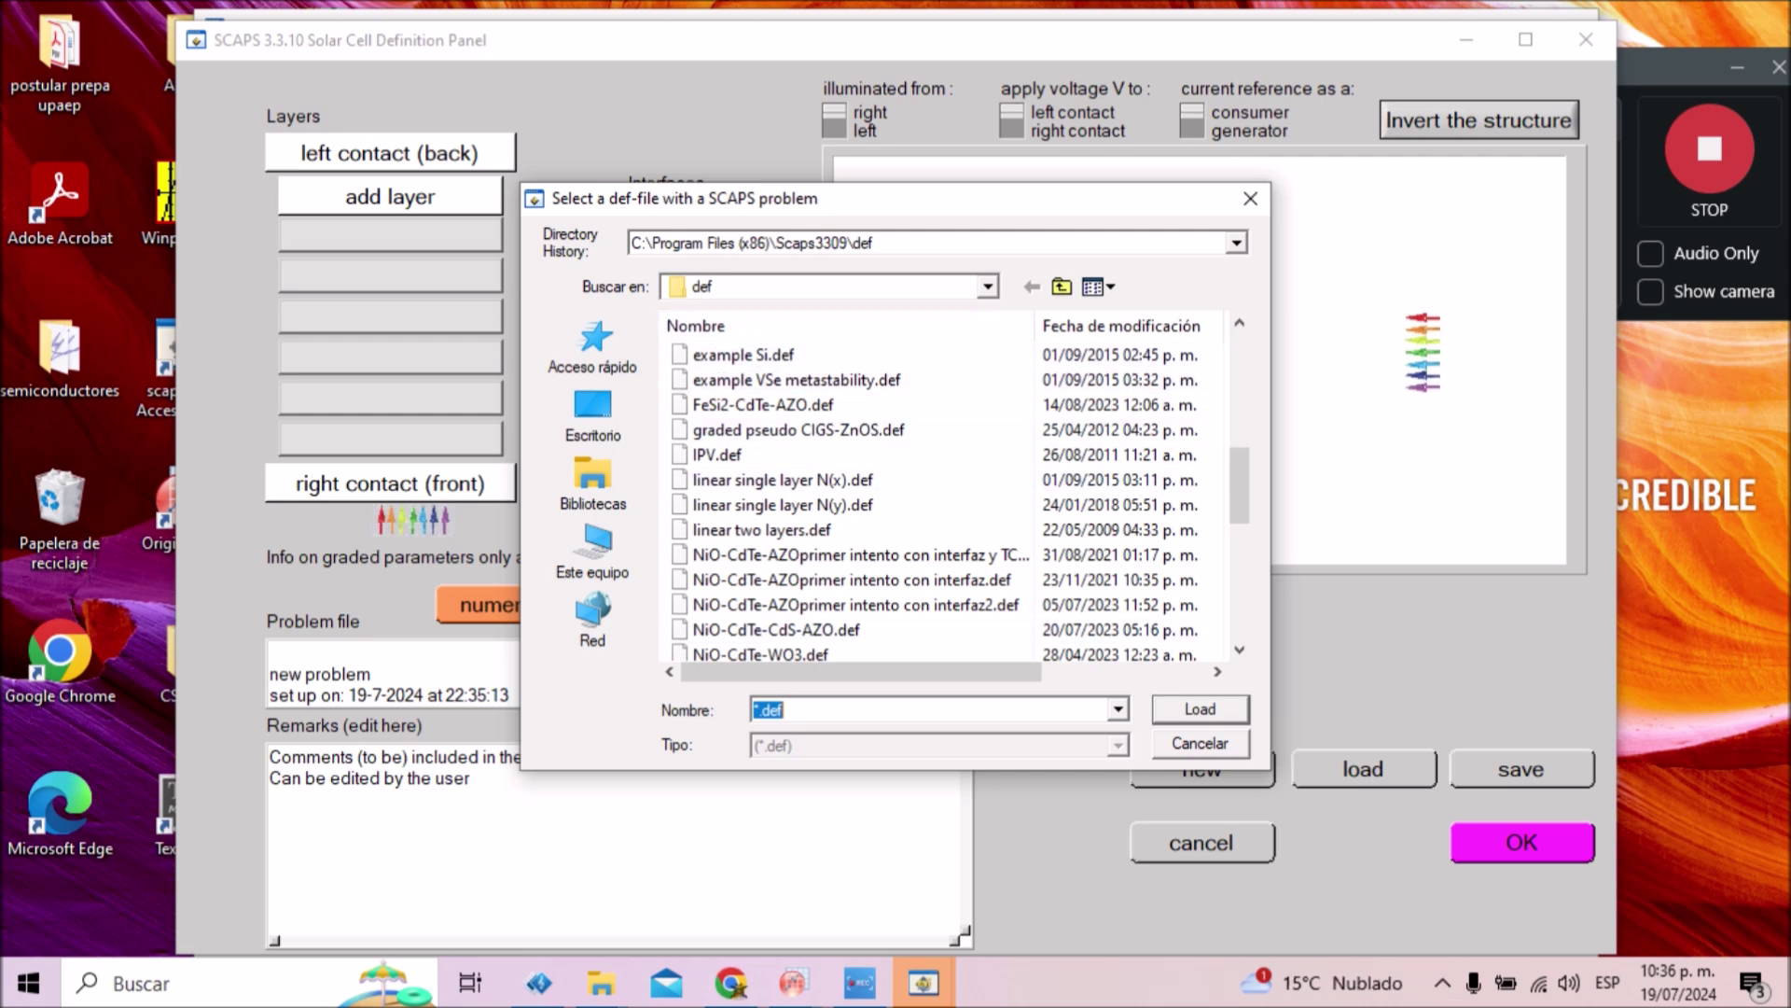
{"action": "left_click", "coordinate": [702, 286]}
{"action": "left_click", "coordinate": [987, 287]}
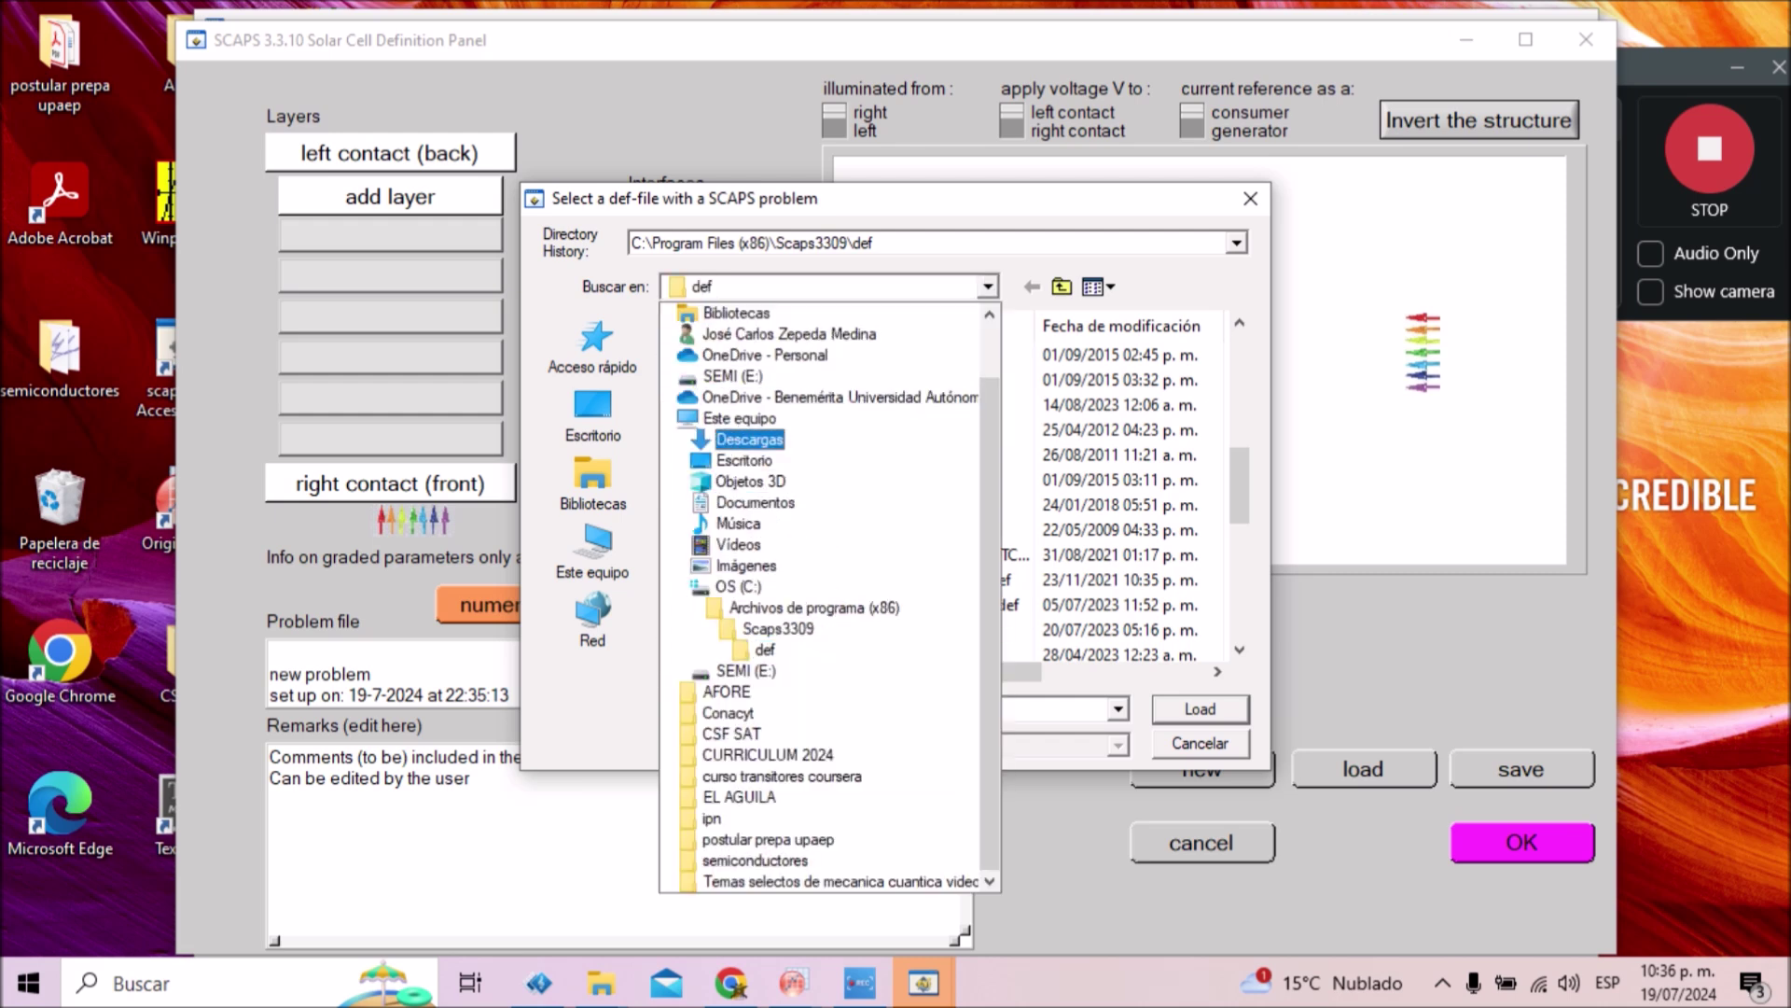
{"action": "key", "text": "Up"}
{"action": "key", "text": "Up"}
{"action": "key", "text": "Up"}
{"action": "key", "text": "Escape"}
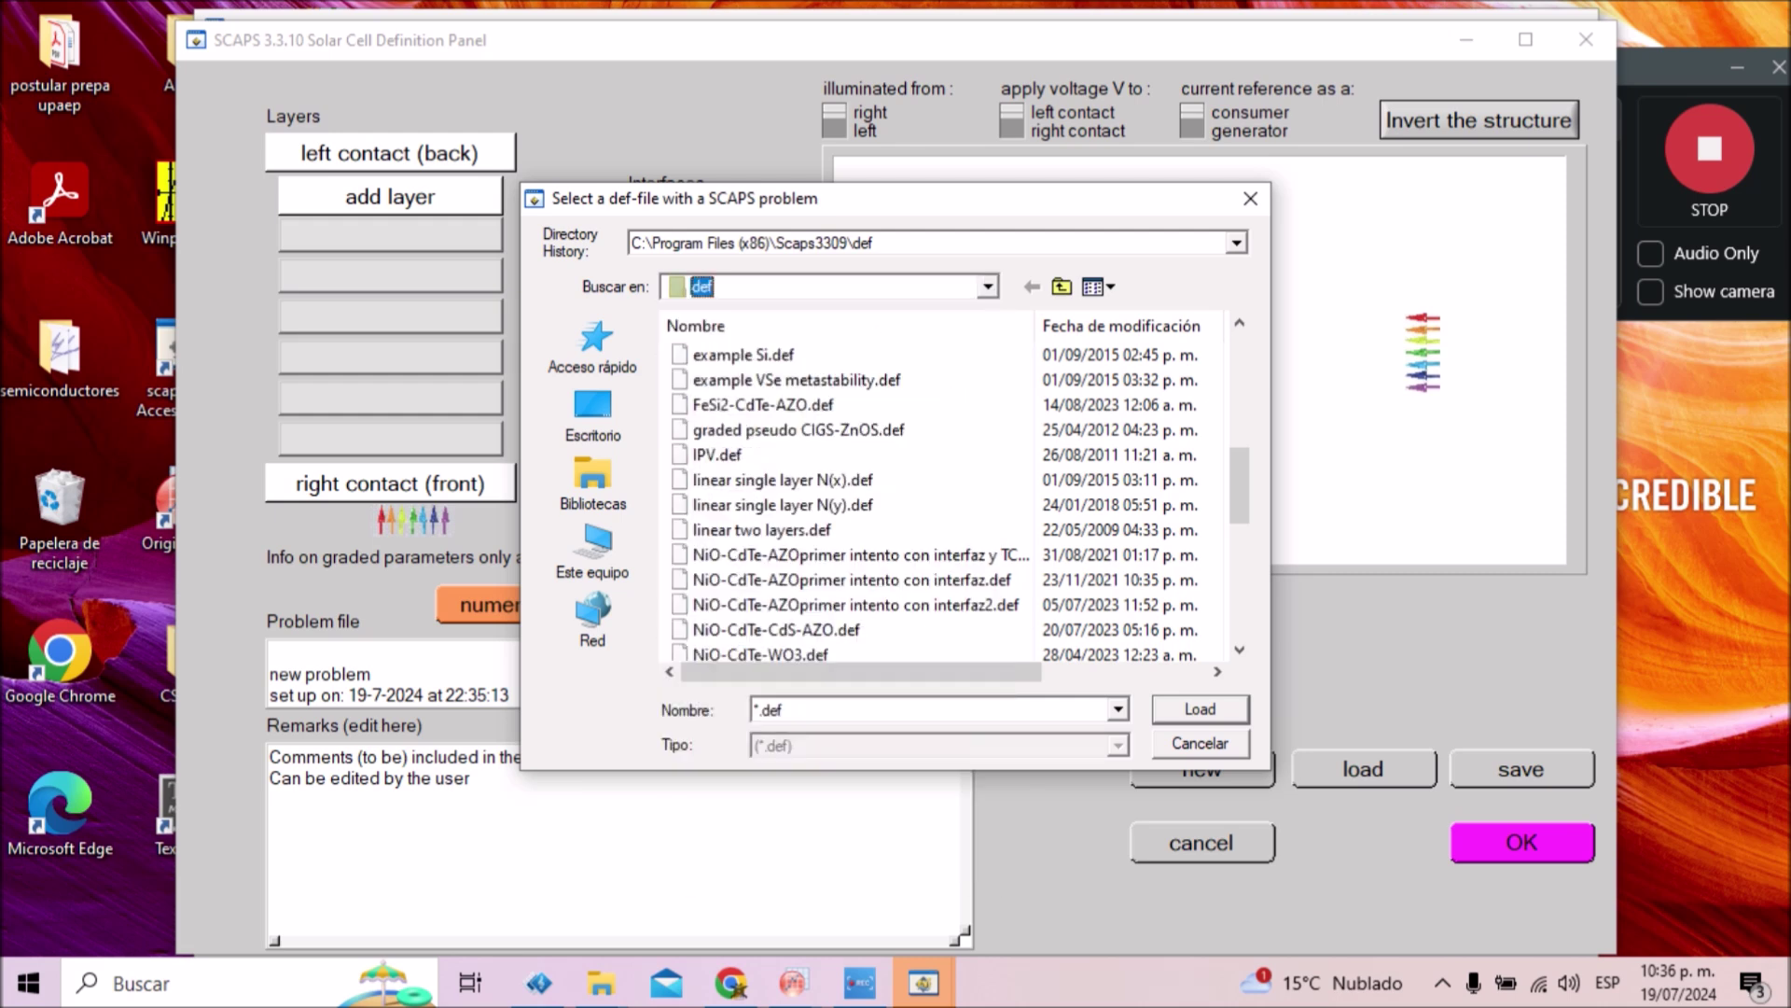
- Load the problem file NiO-CdTe-AZOprimer intento con interfaz2.def from the def folder
{"action": "scroll", "coordinate": [942, 504], "scroll_direction": "down", "scroll_amount": 4}
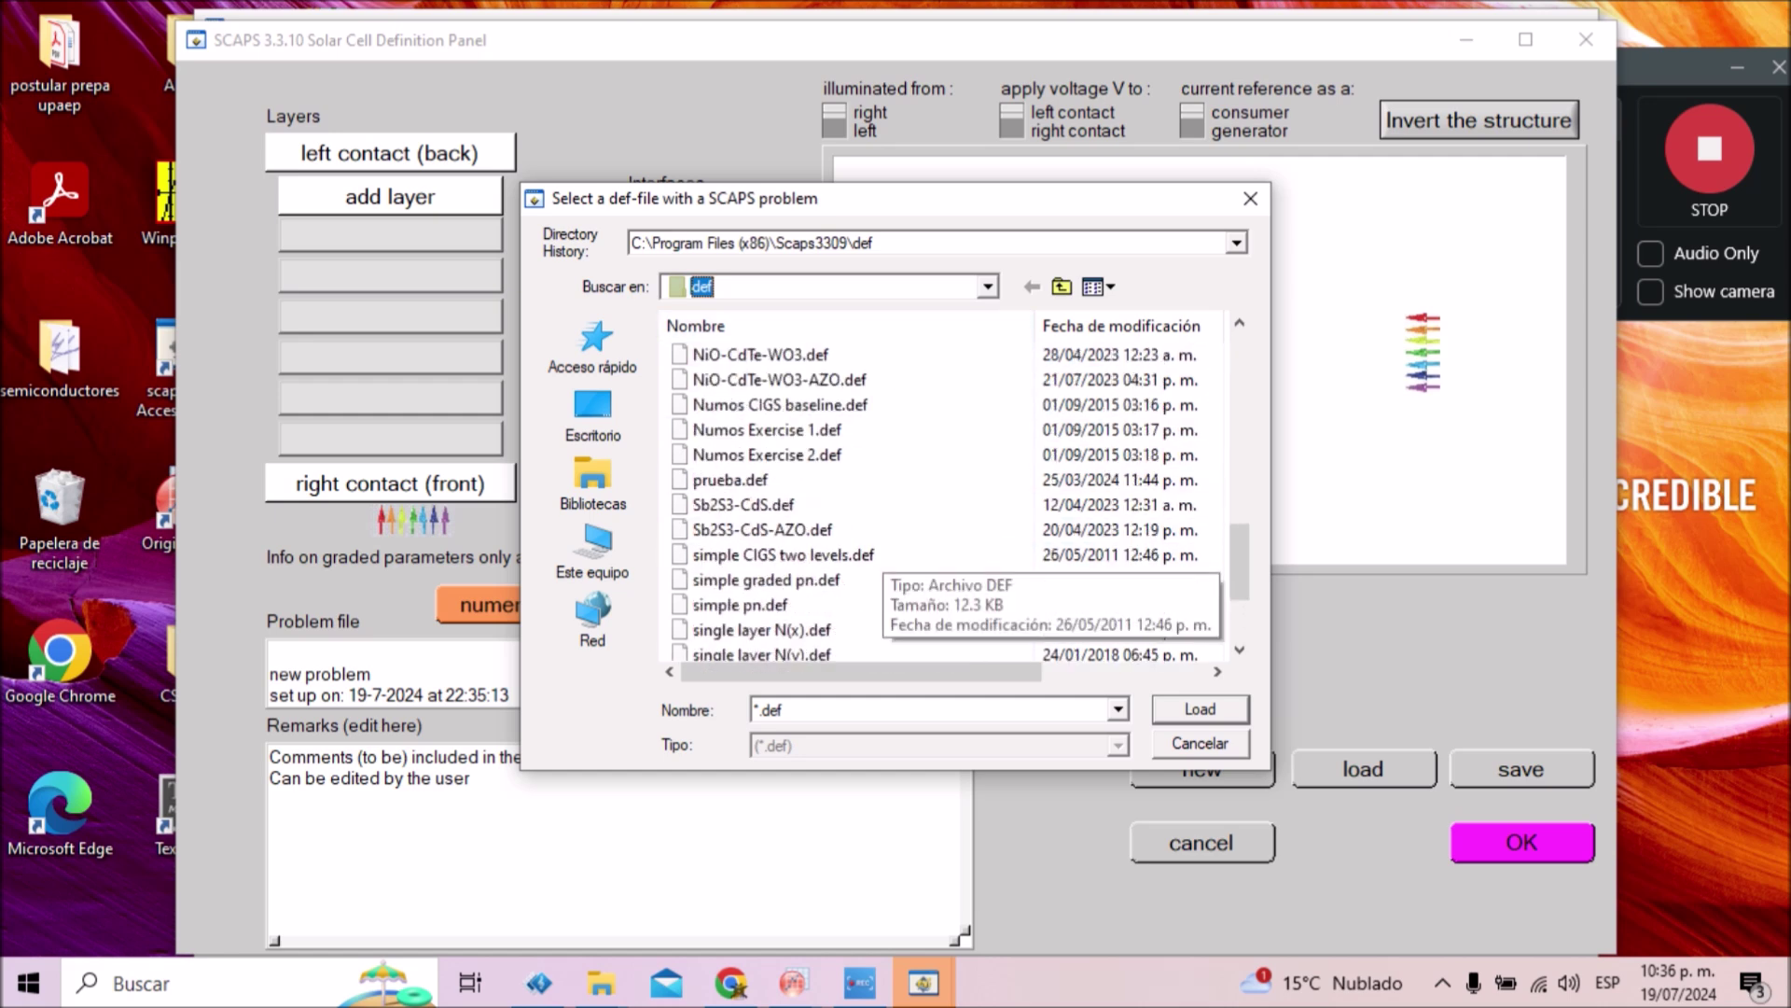
{"action": "left_click", "coordinate": [779, 379]}
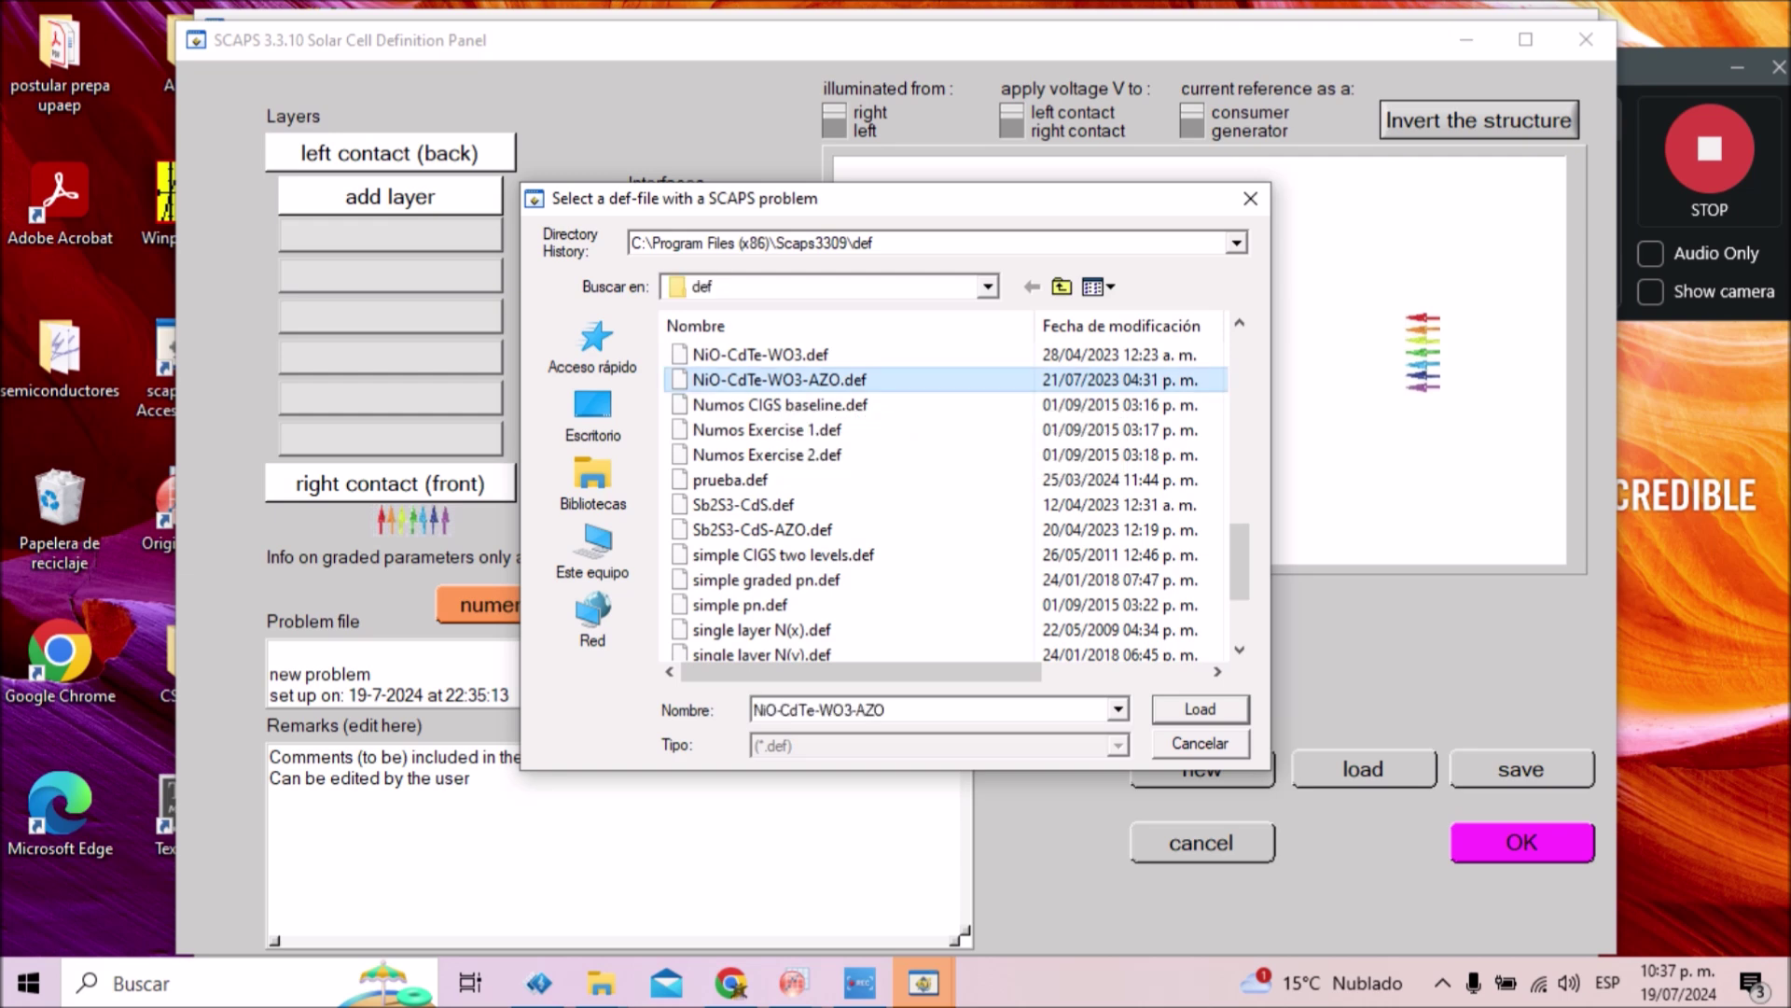
{"action": "scroll", "coordinate": [779, 410], "scroll_direction": "up", "scroll_amount": 2}
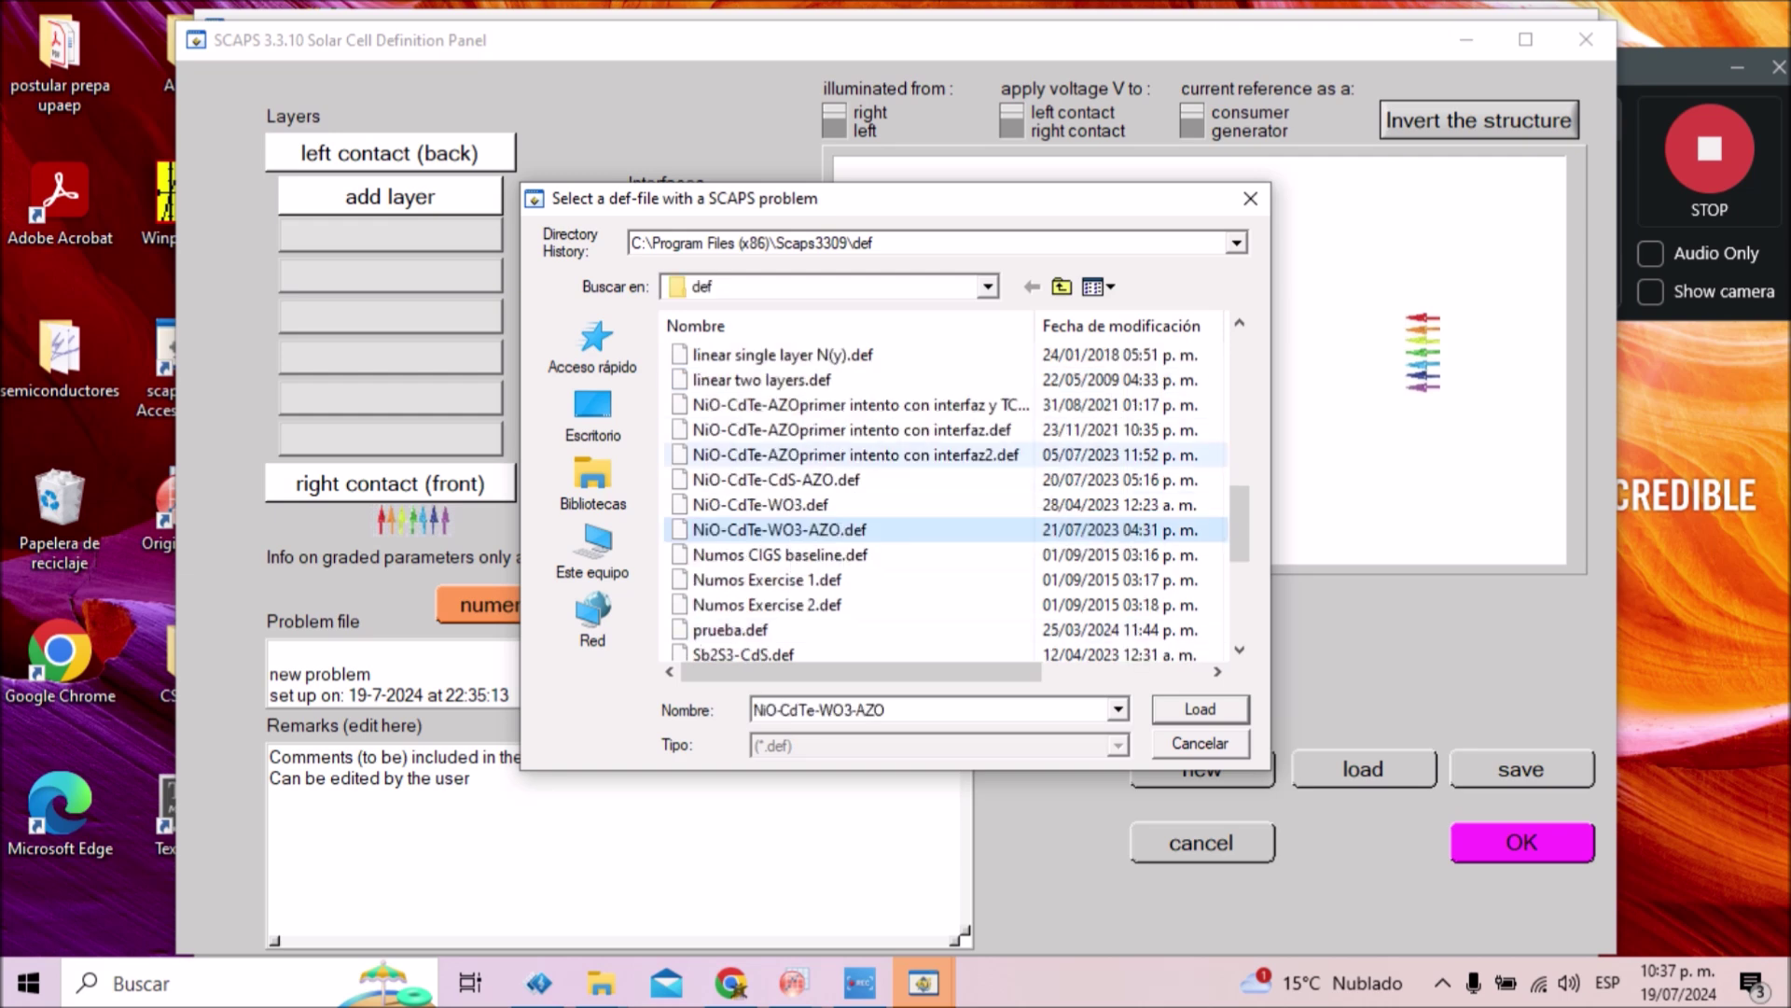
{"action": "left_click", "coordinate": [840, 454]}
{"action": "key", "text": "Tab"}
{"action": "key", "text": "Return"}
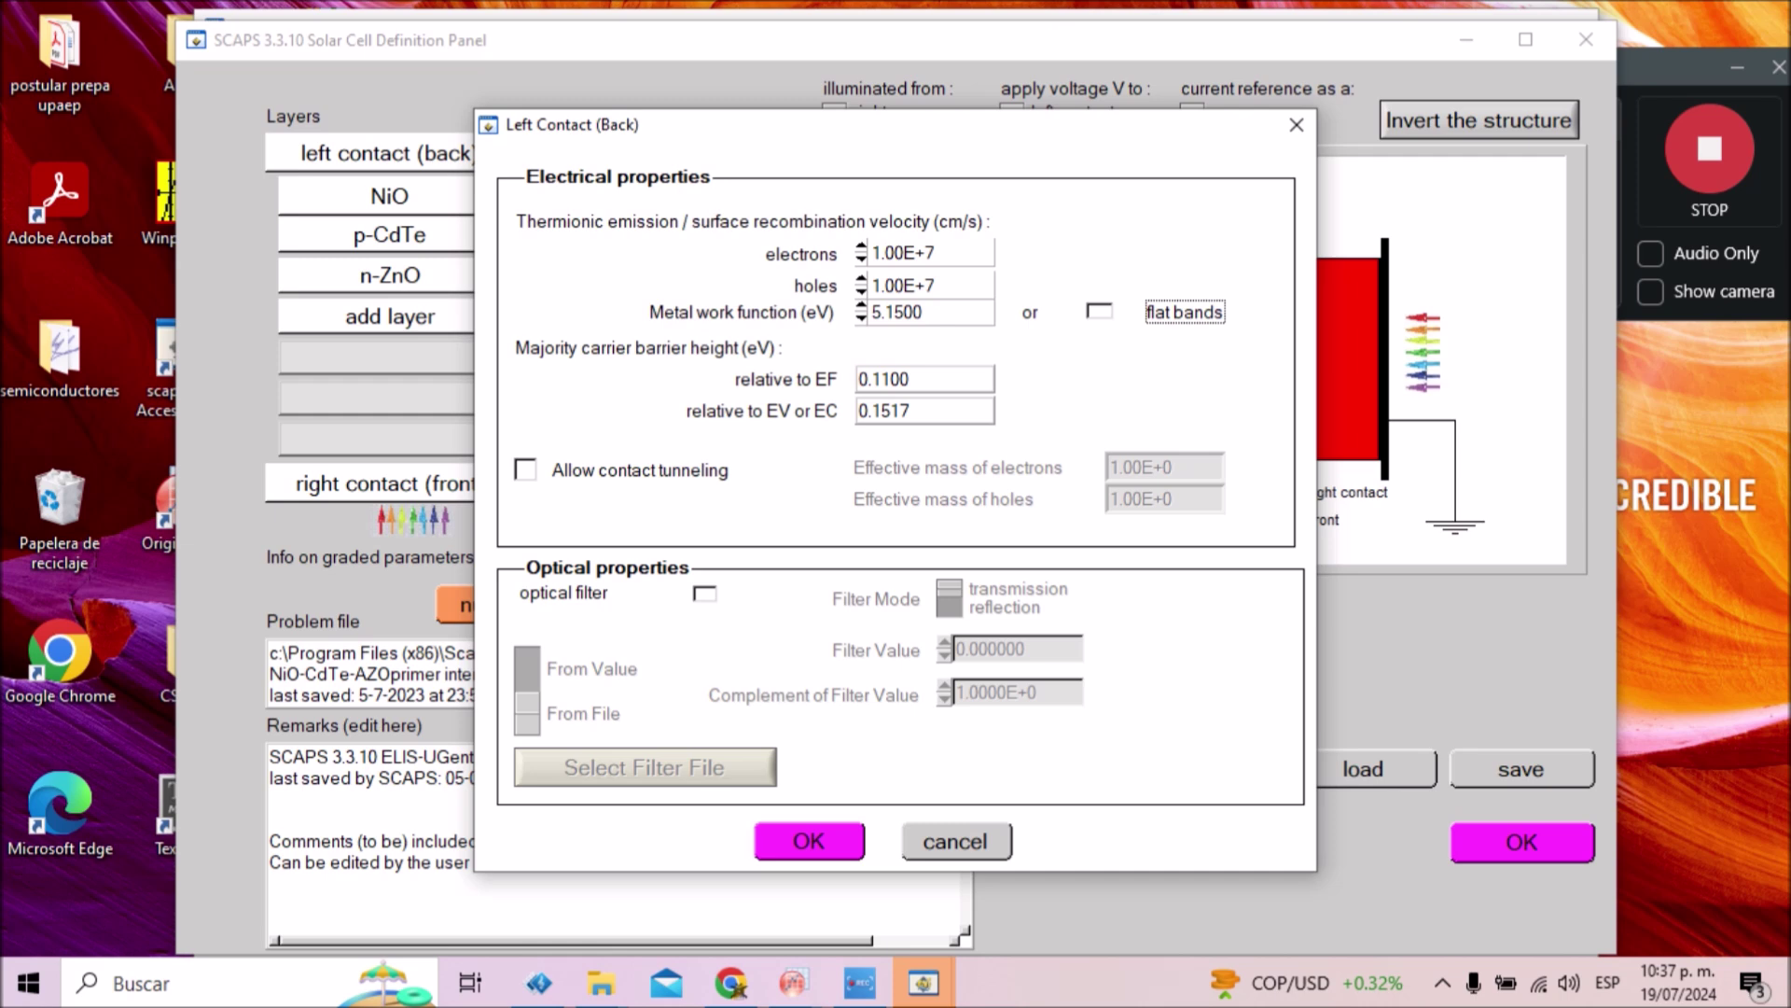
- Set the left (back) contact's metal work function to 5.15 eV with flat bands disabled and confirm the contact
{"action": "key", "text": "space"}
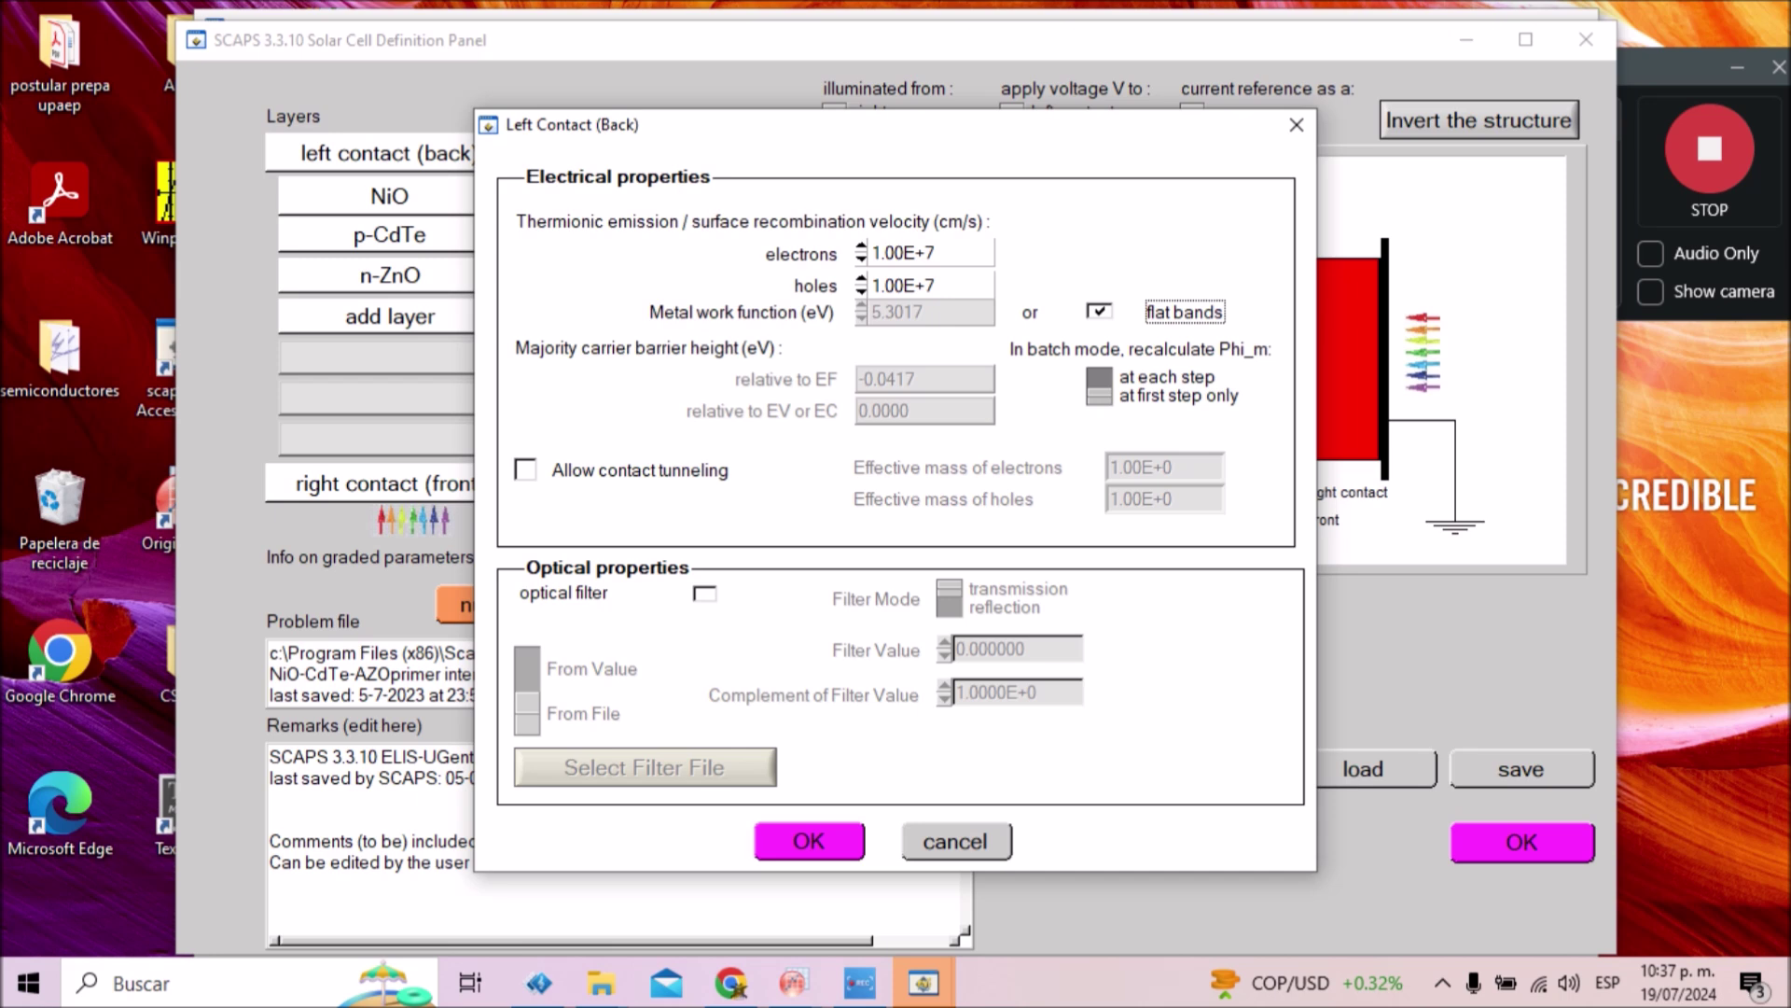
{"action": "key", "text": "space"}
{"action": "left_click", "coordinate": [923, 312]}
{"action": "key", "text": "BackSpace"}
{"action": "key", "text": "BackSpace"}
{"action": "key", "text": "BackSpace"}
{"action": "key", "text": "BackSpace"}
{"action": "type", "text": "15"}
{"action": "key", "text": "Return"}
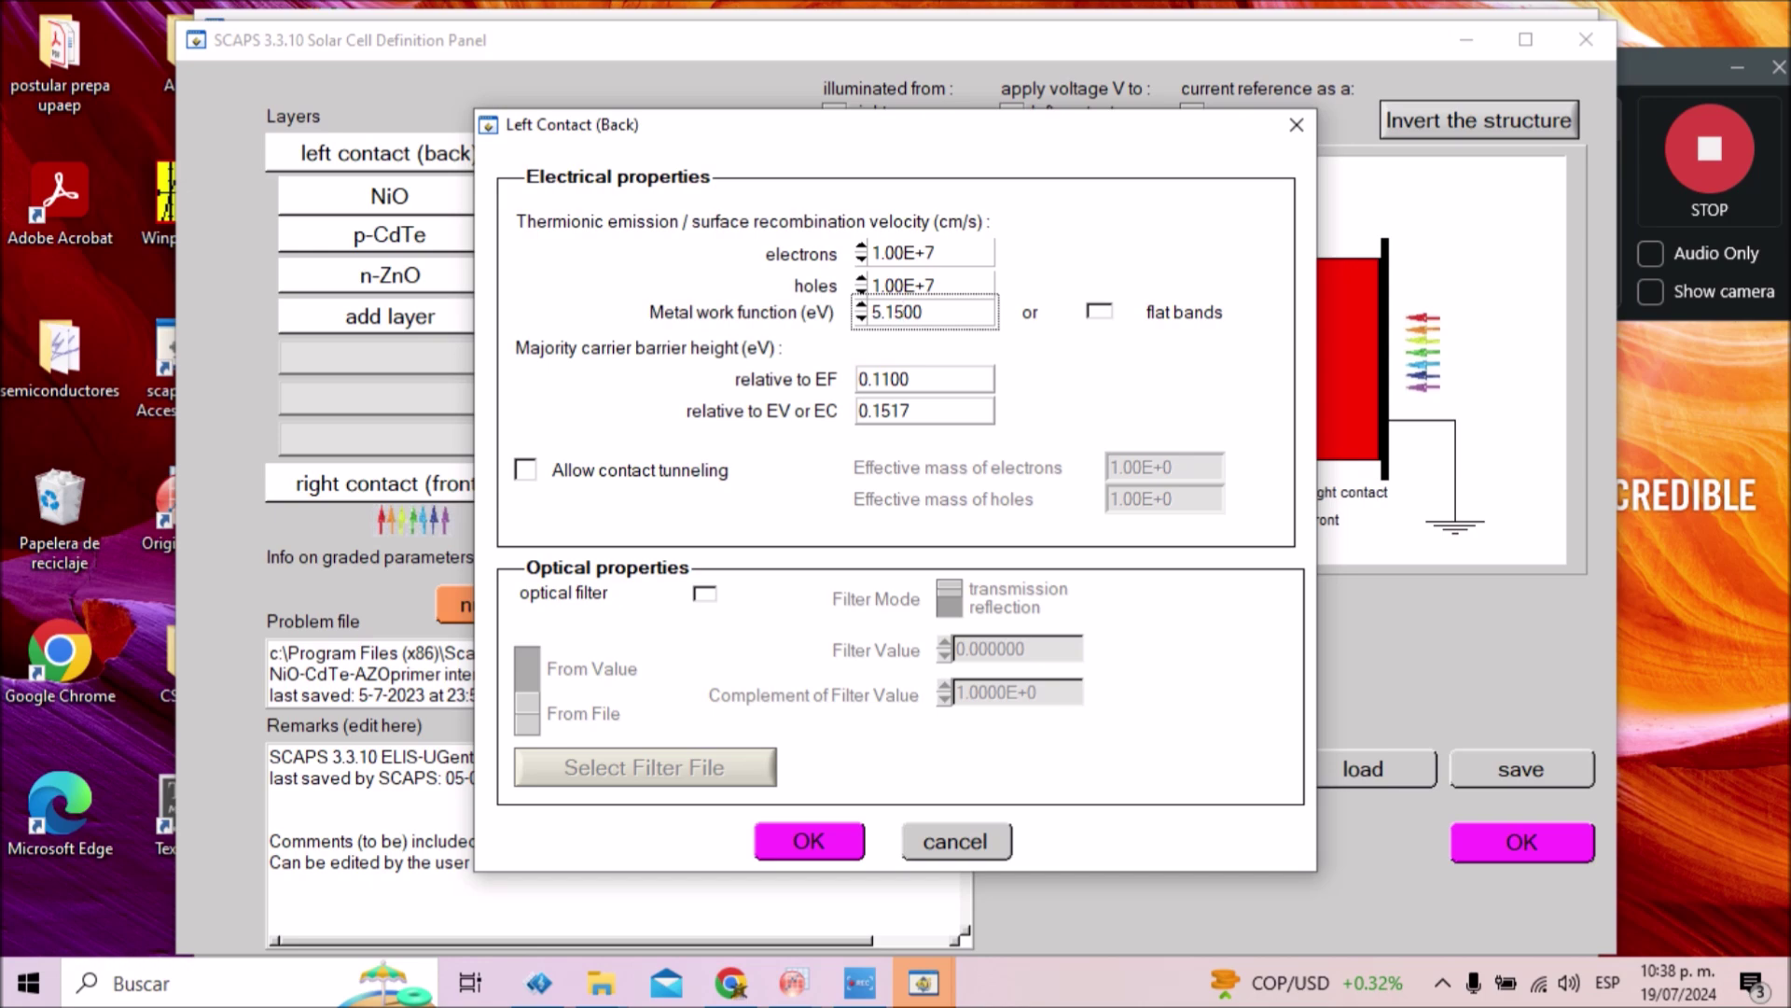
{"action": "key", "text": "Return"}
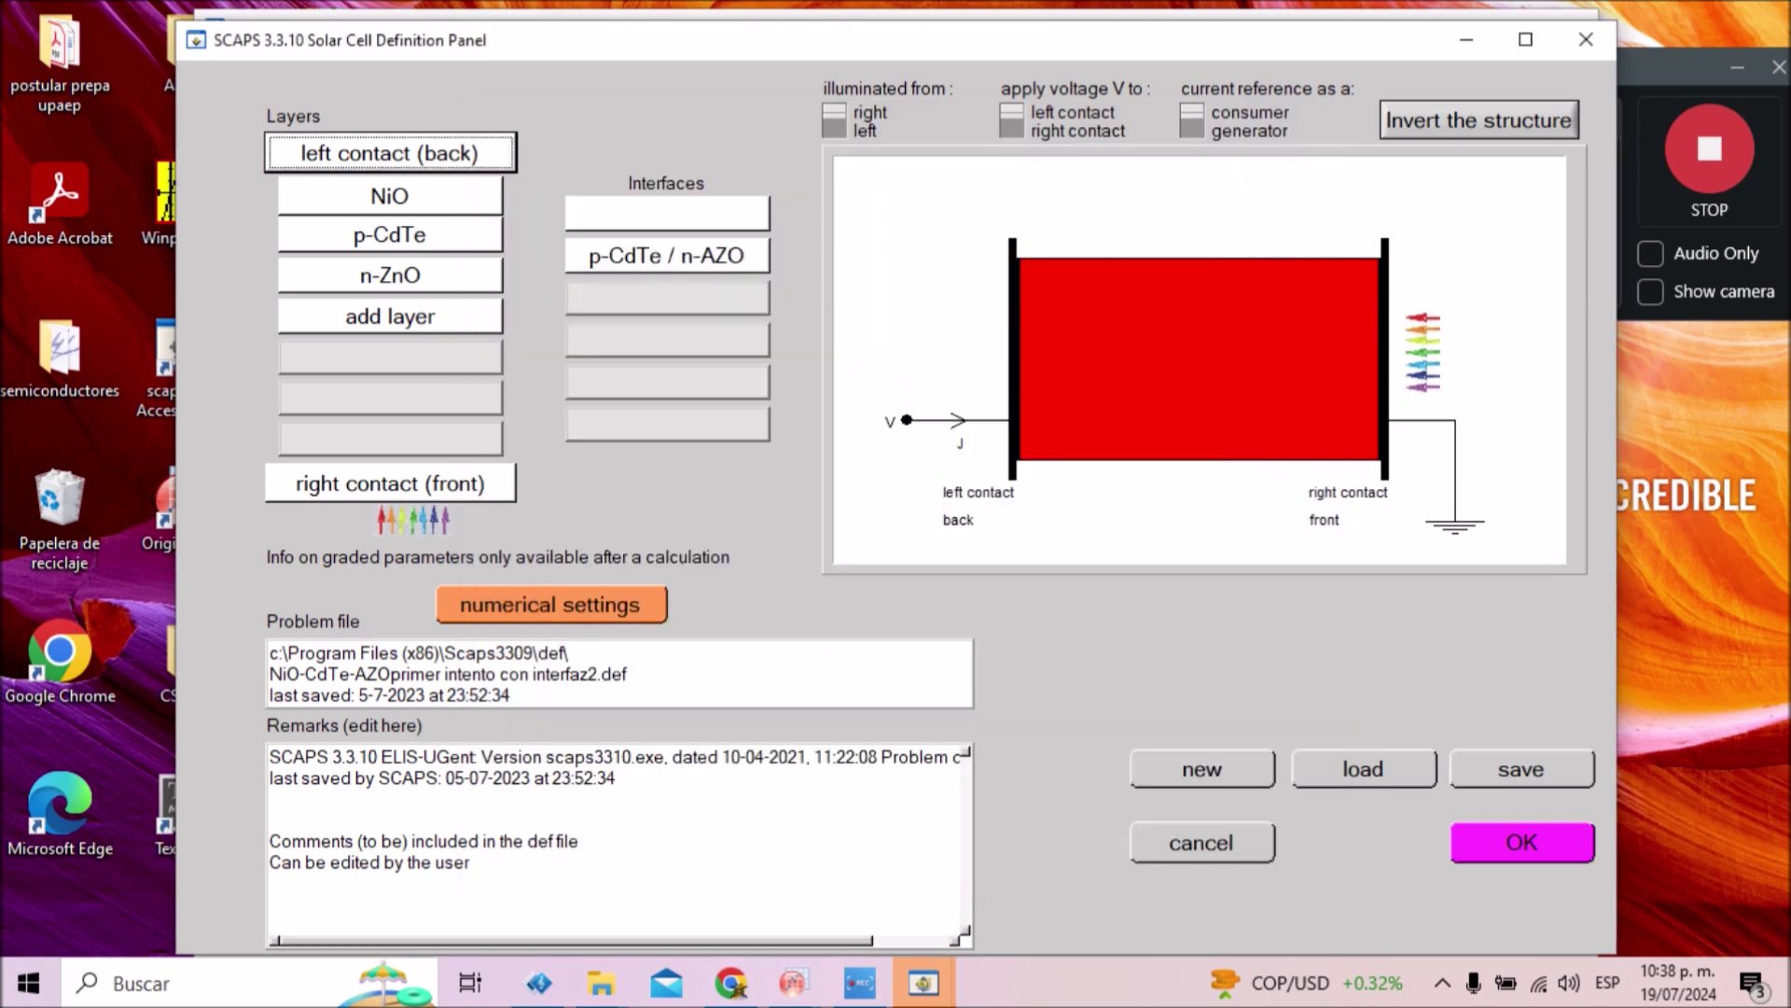
- Review the right (front) contact's properties and the type options of defect 1 in the NiO layer, keeping Single Donor (0/+)
{"action": "left_click", "coordinate": [390, 483]}
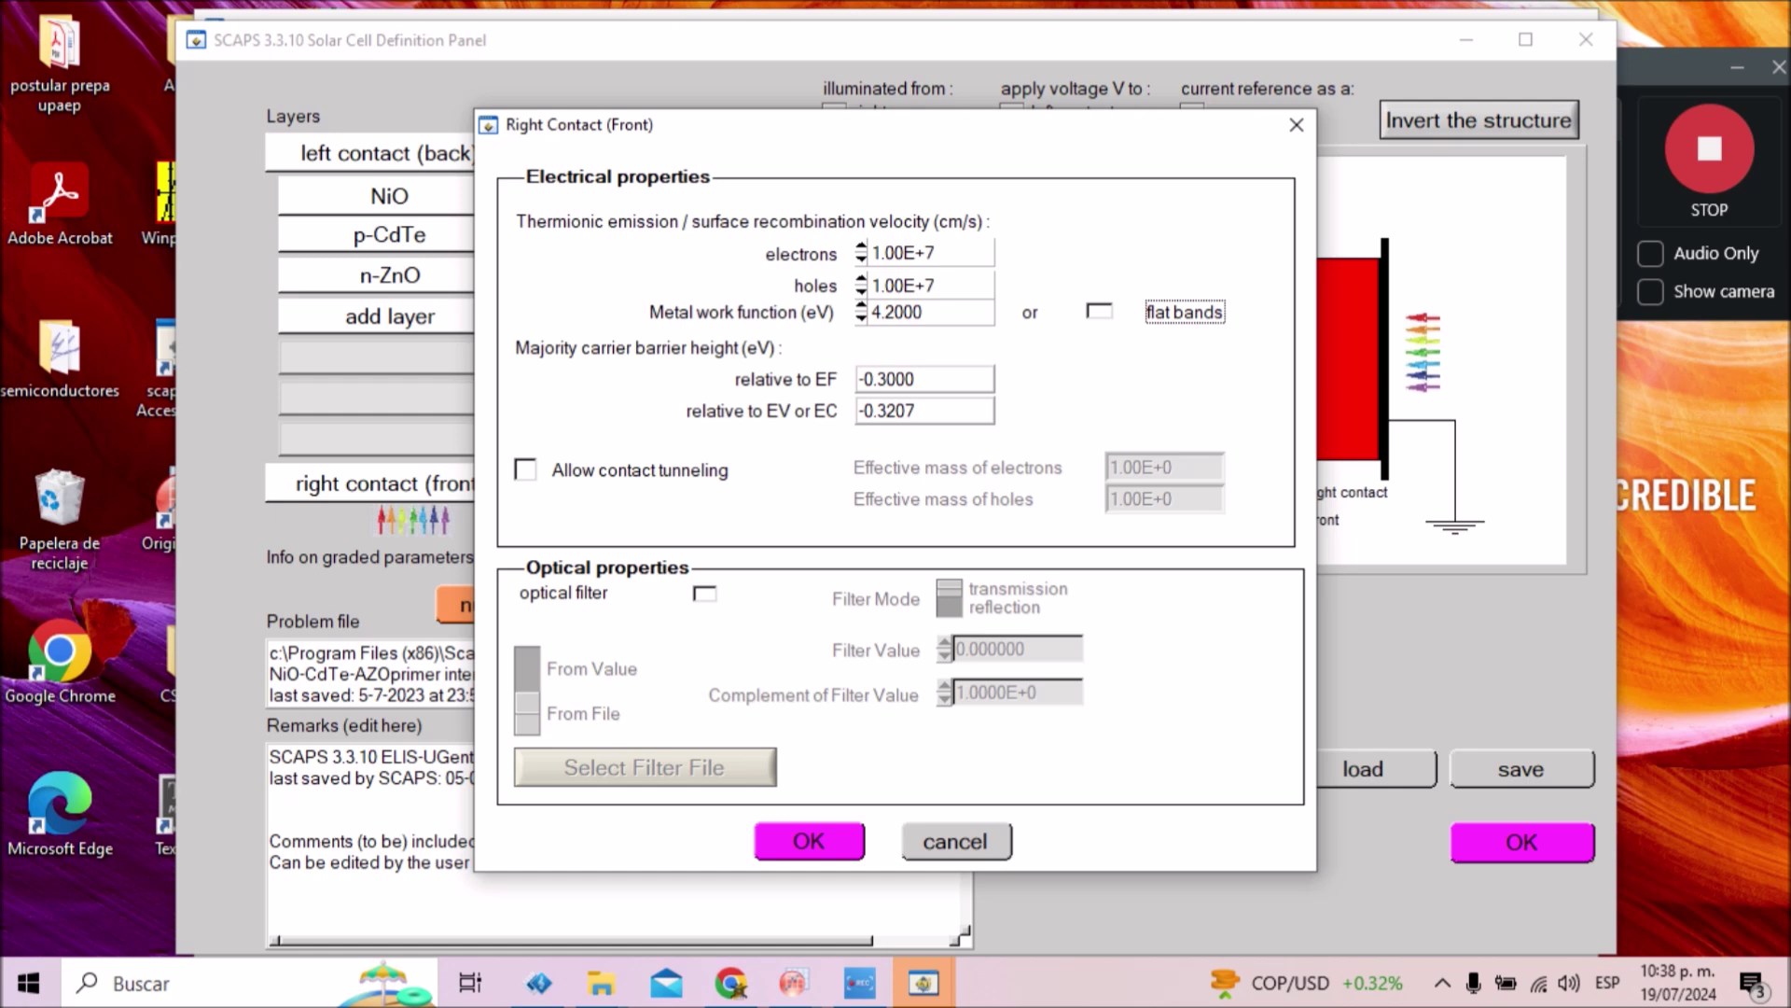
{"action": "key", "text": "Return"}
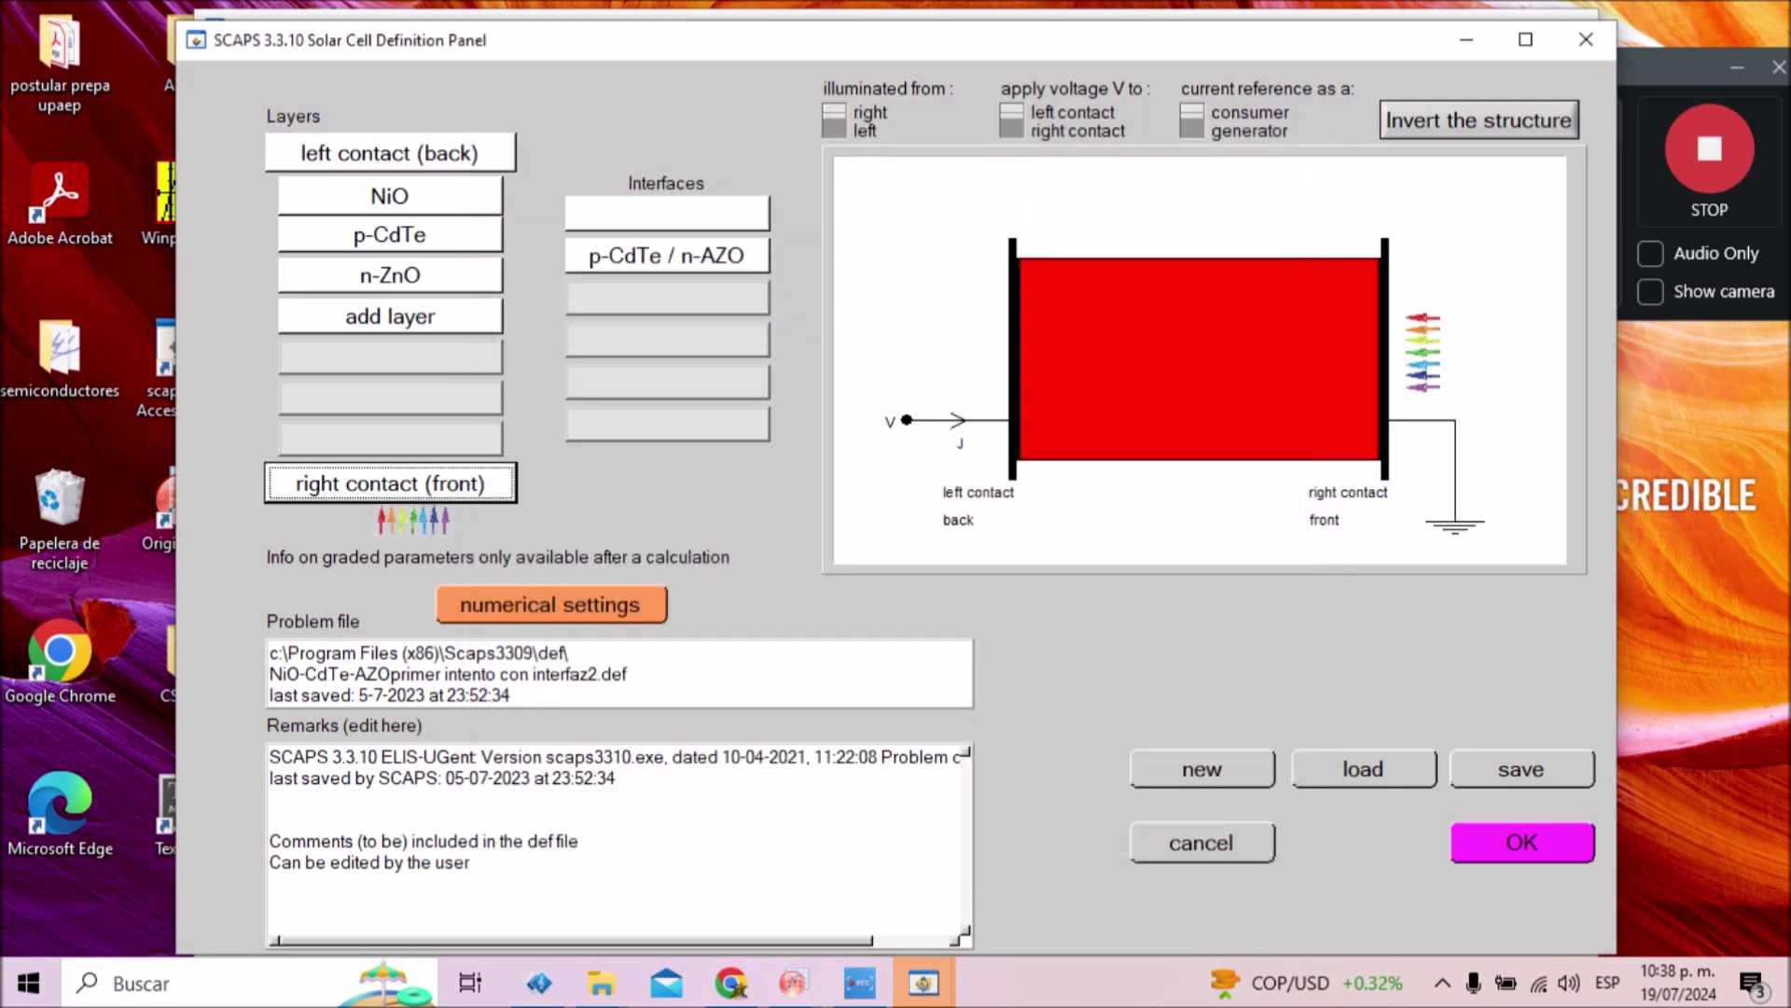
{"action": "left_click", "coordinate": [390, 196]}
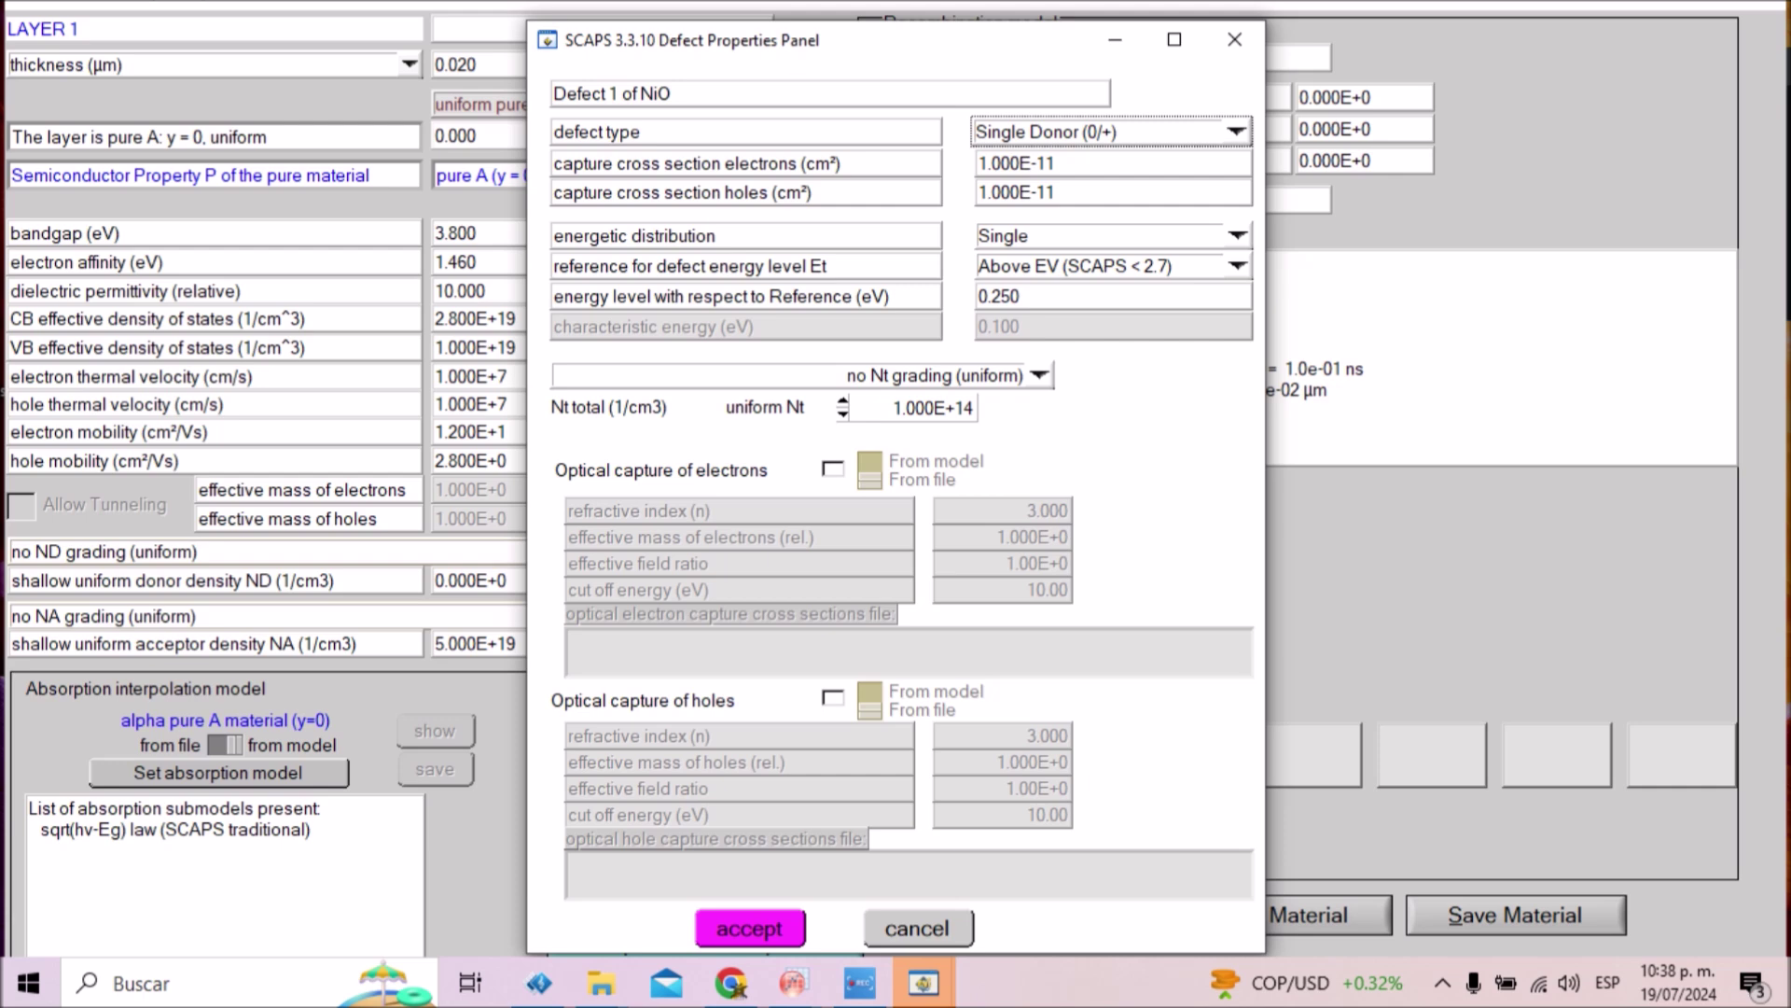
{"action": "key", "text": "alt+Down"}
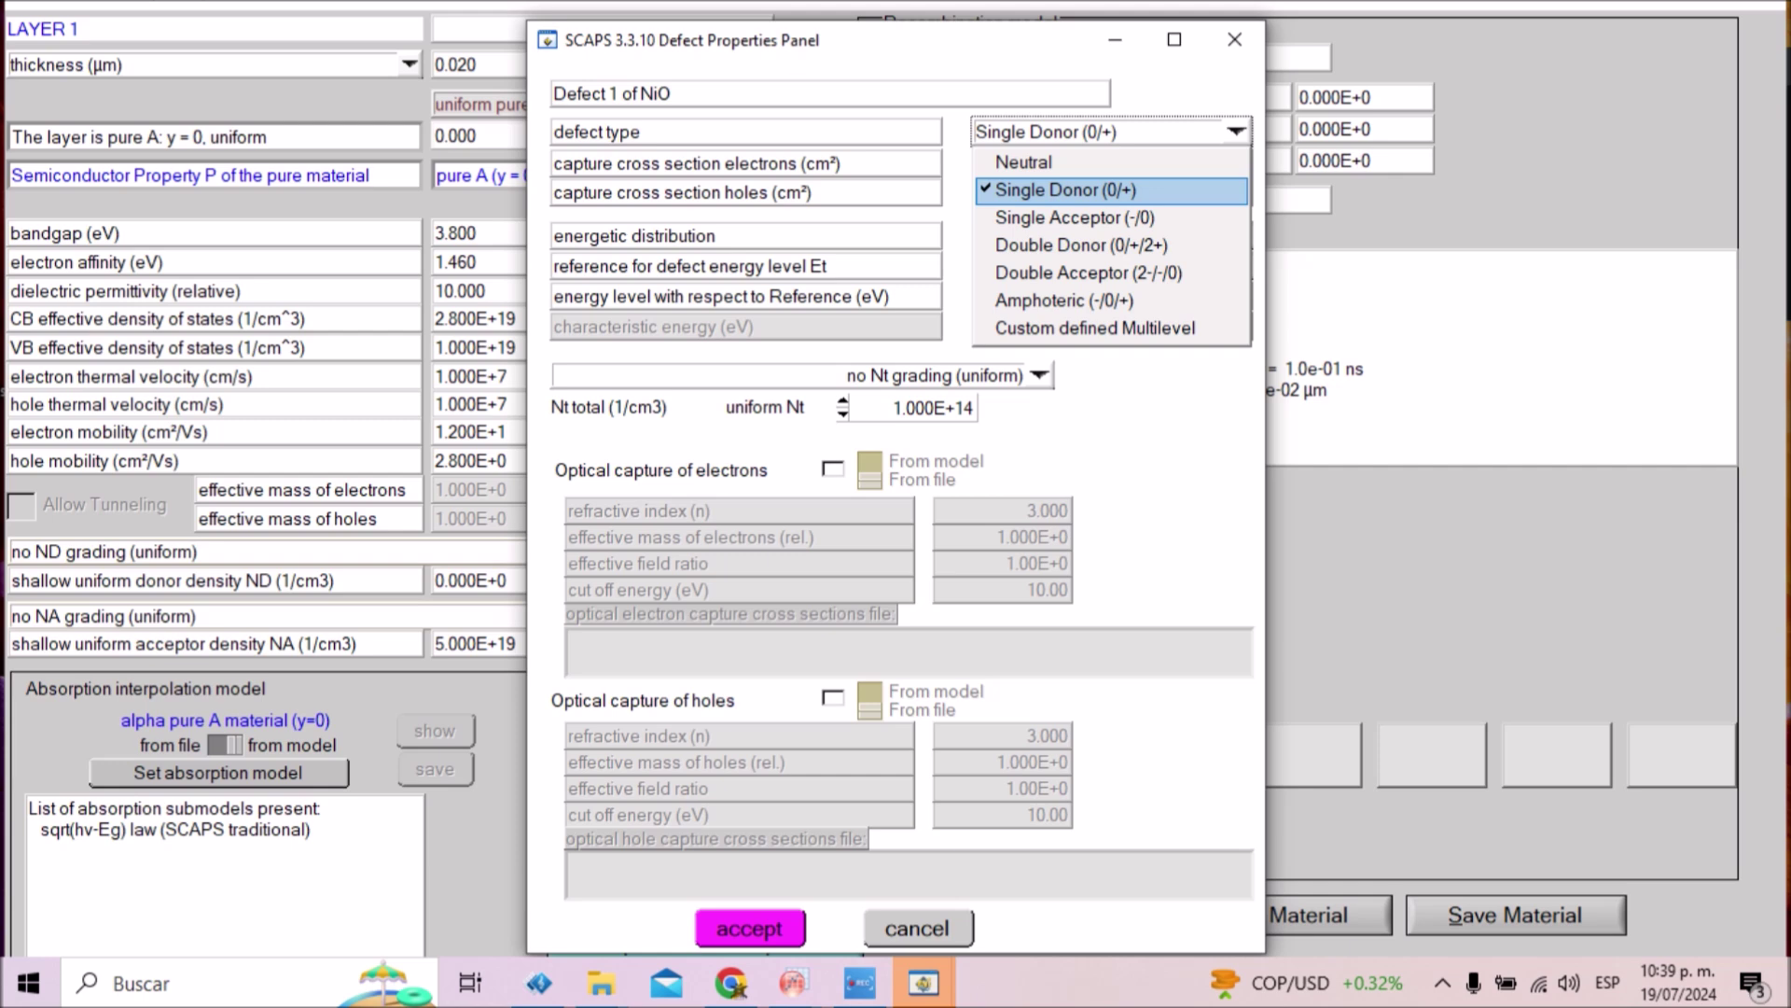
{"action": "key", "text": "Return"}
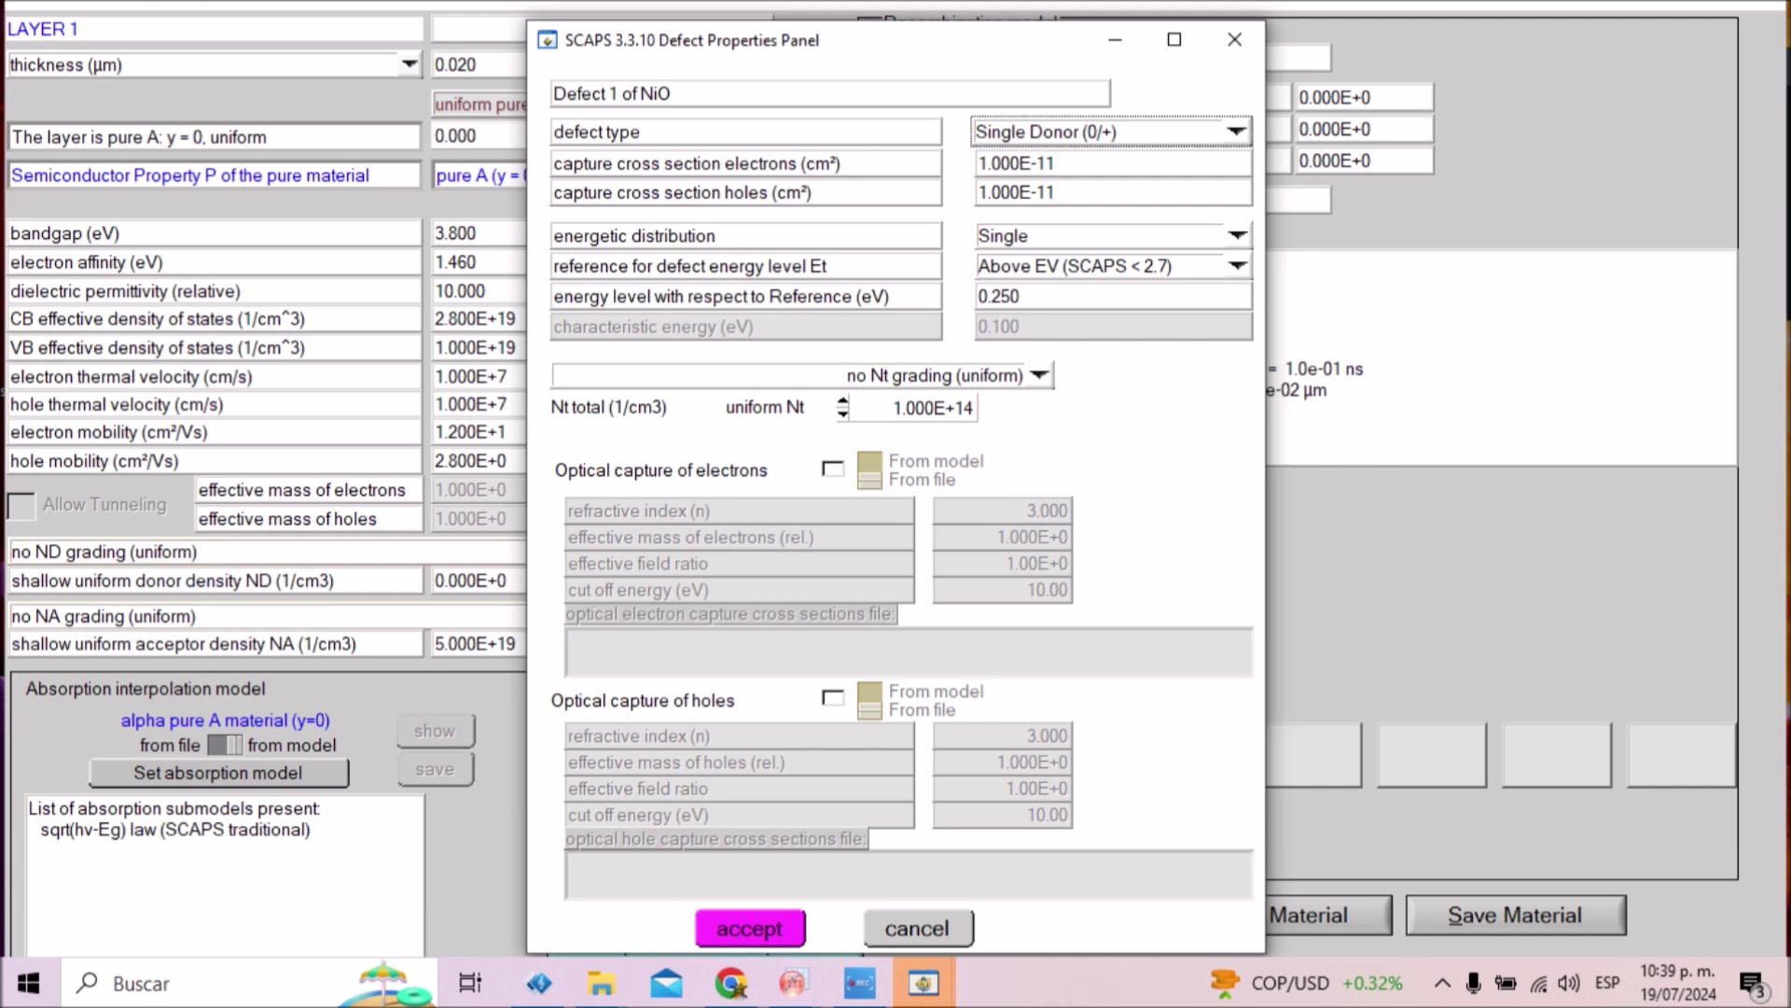
{"action": "key", "text": "Return"}
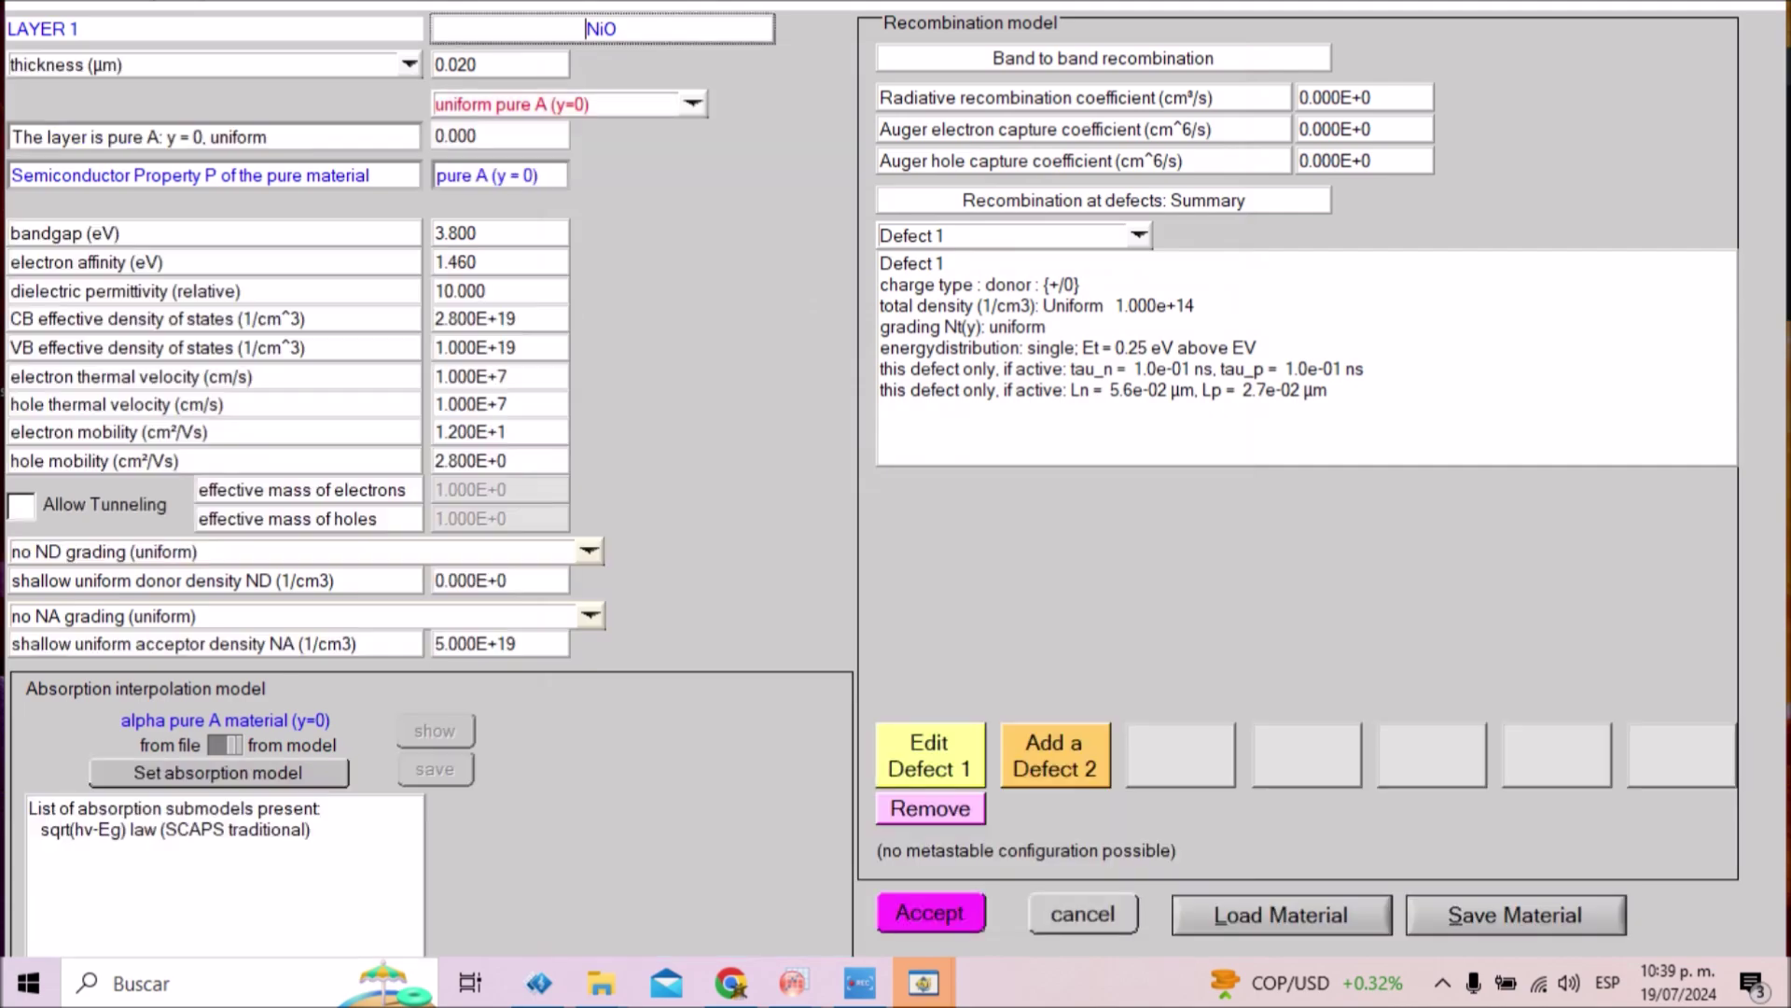
{"action": "key", "text": "Return"}
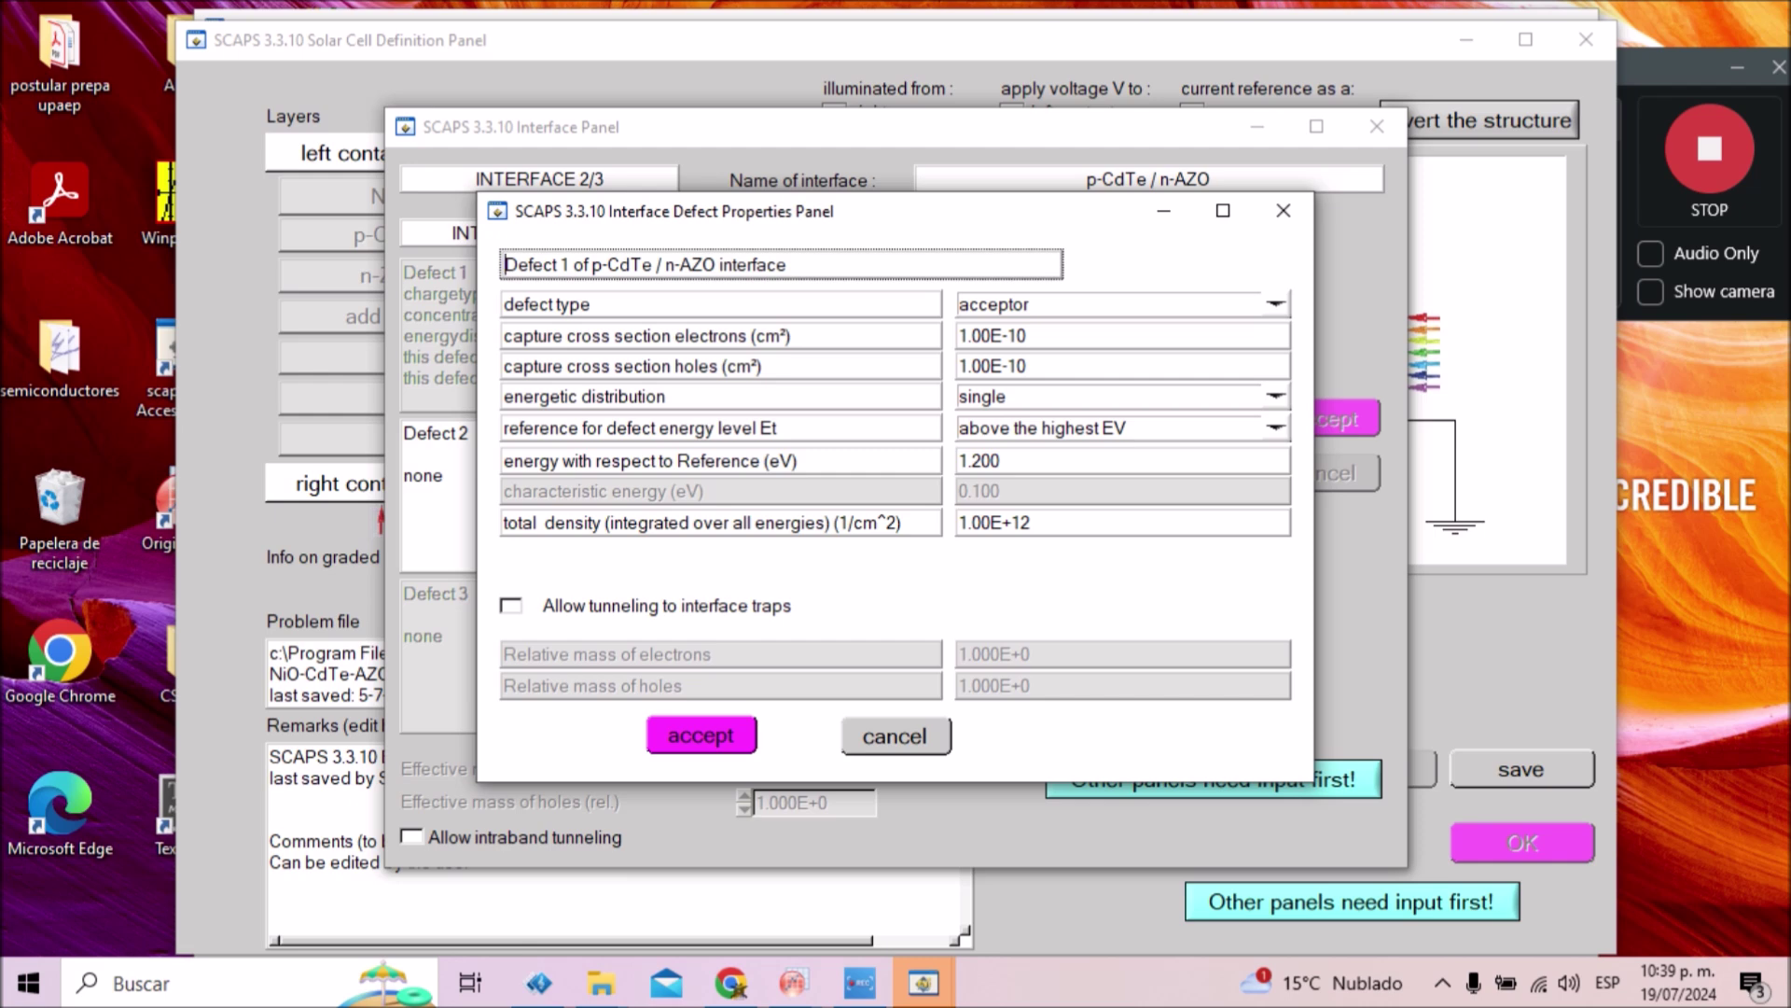
- Accept defect 1 of the p-CdTe / n-AZO interface and confirm the solar cell definition
{"action": "left_click", "coordinate": [701, 735]}
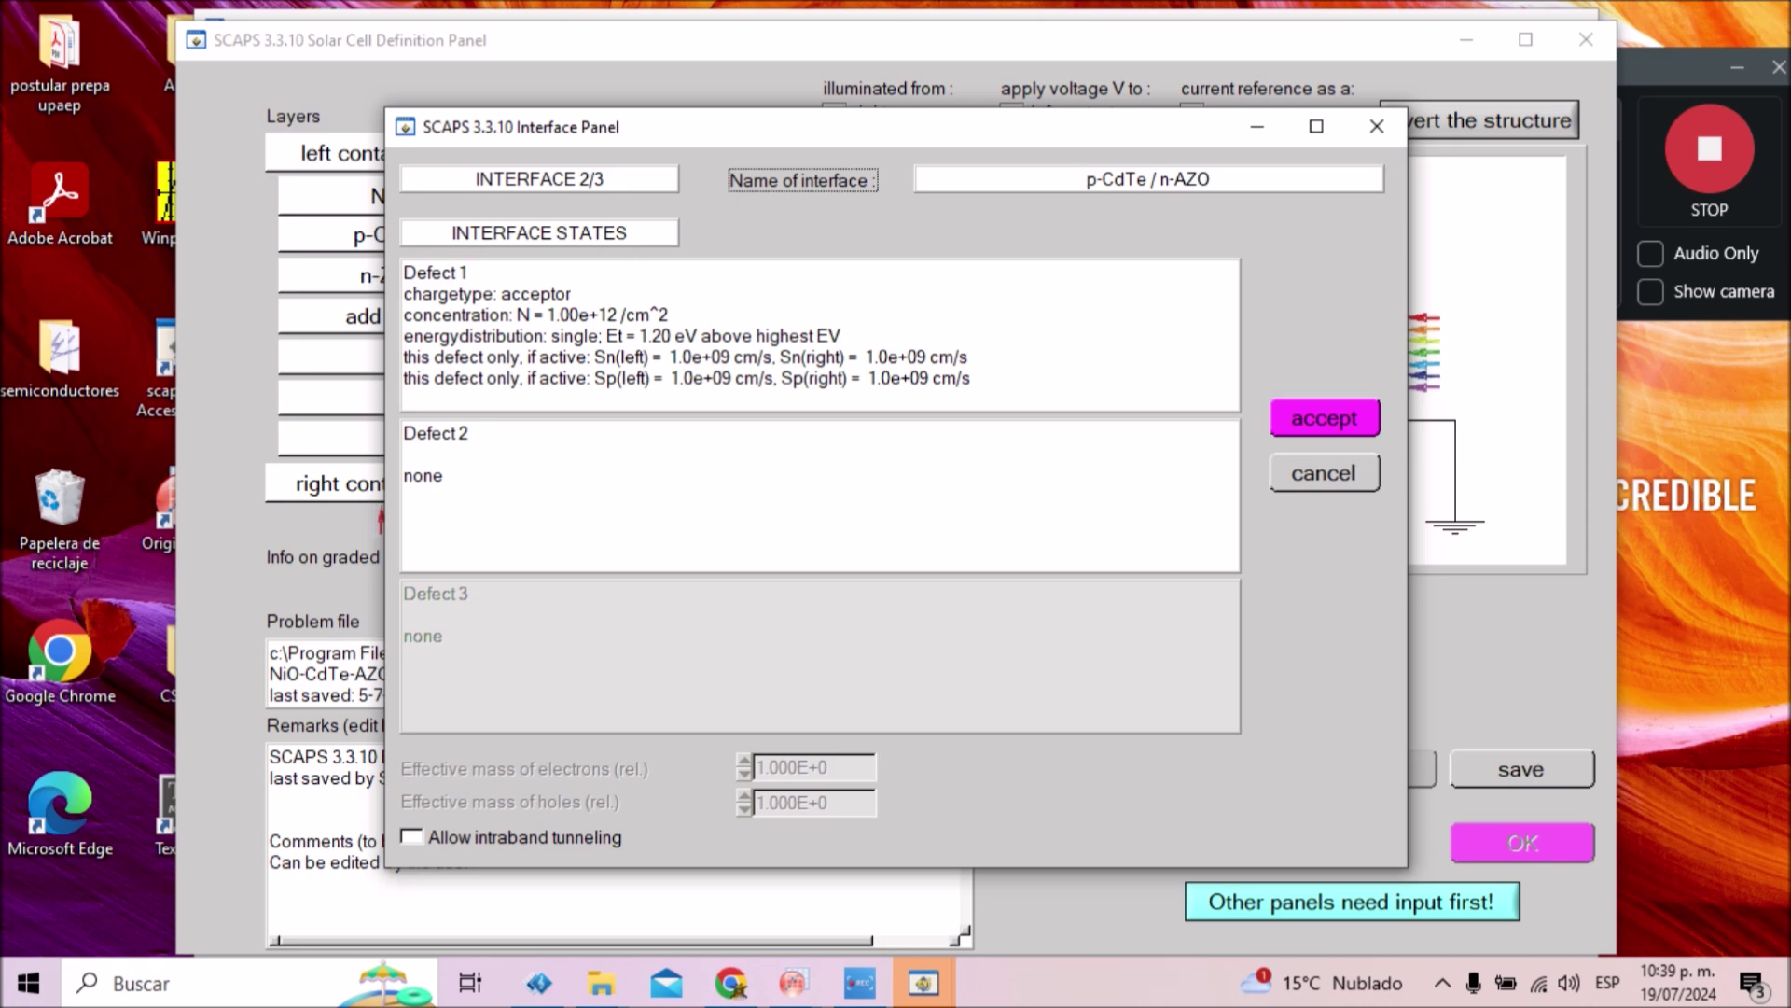
{"action": "key", "text": "Return"}
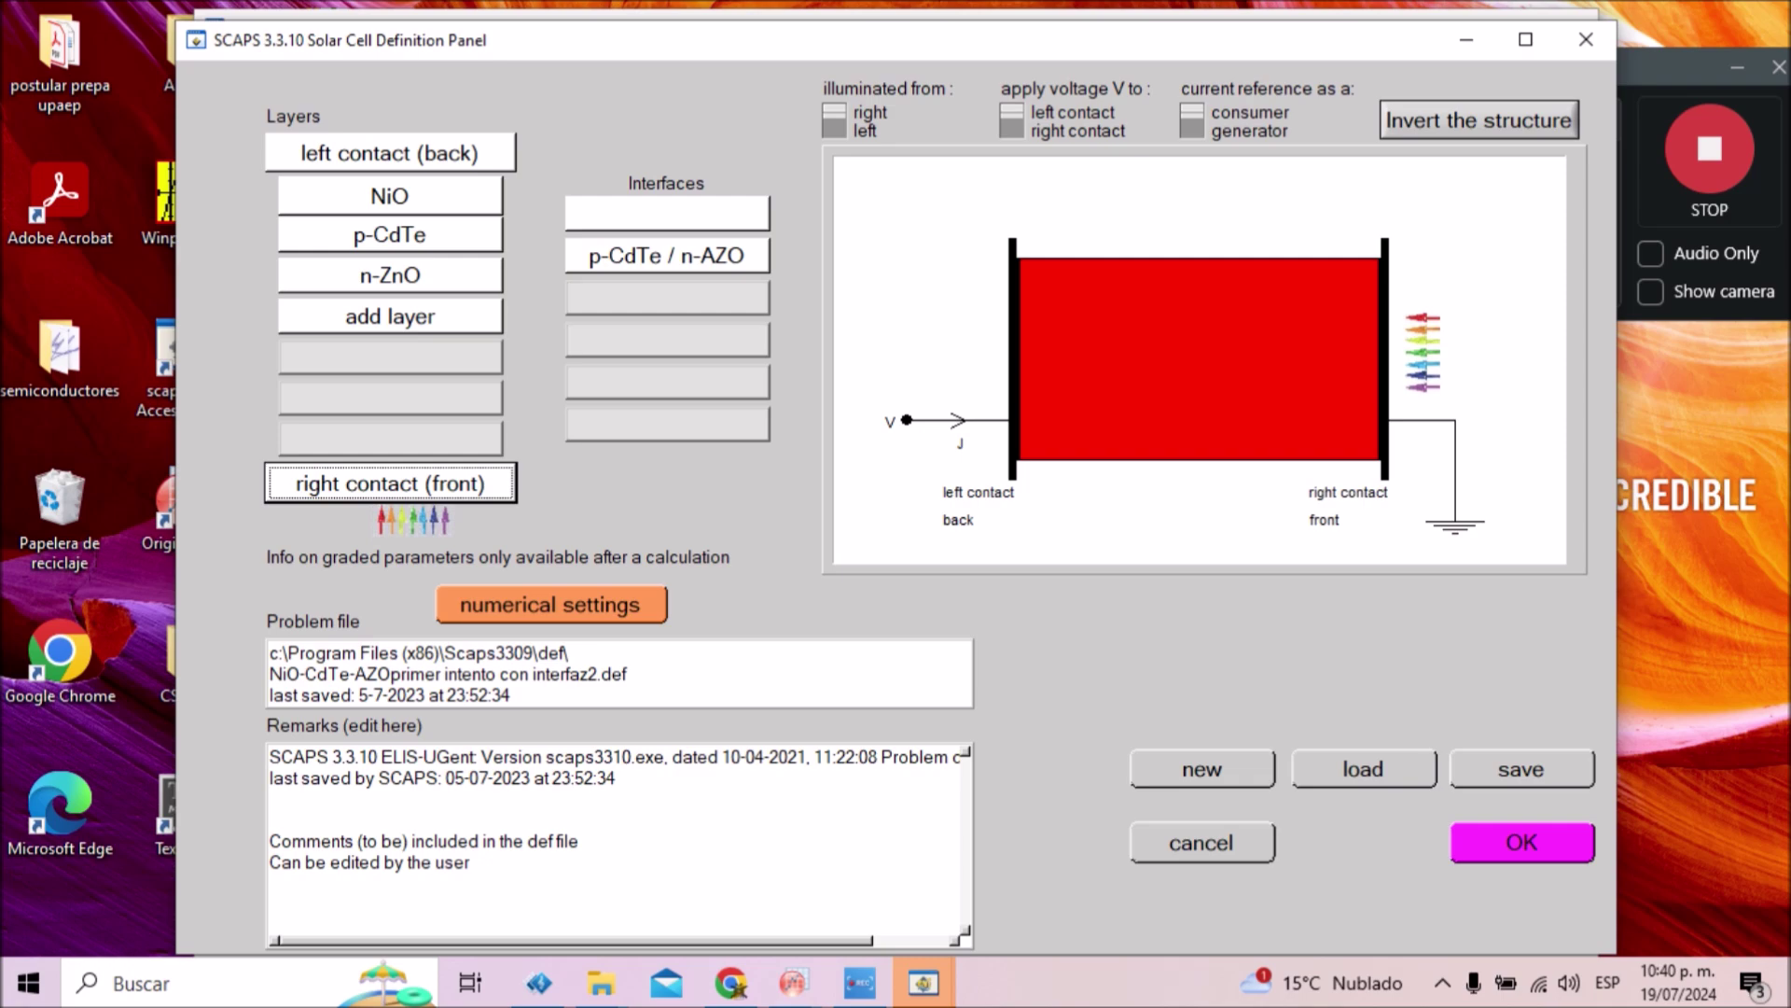
{"action": "left_click", "coordinate": [1522, 843]}
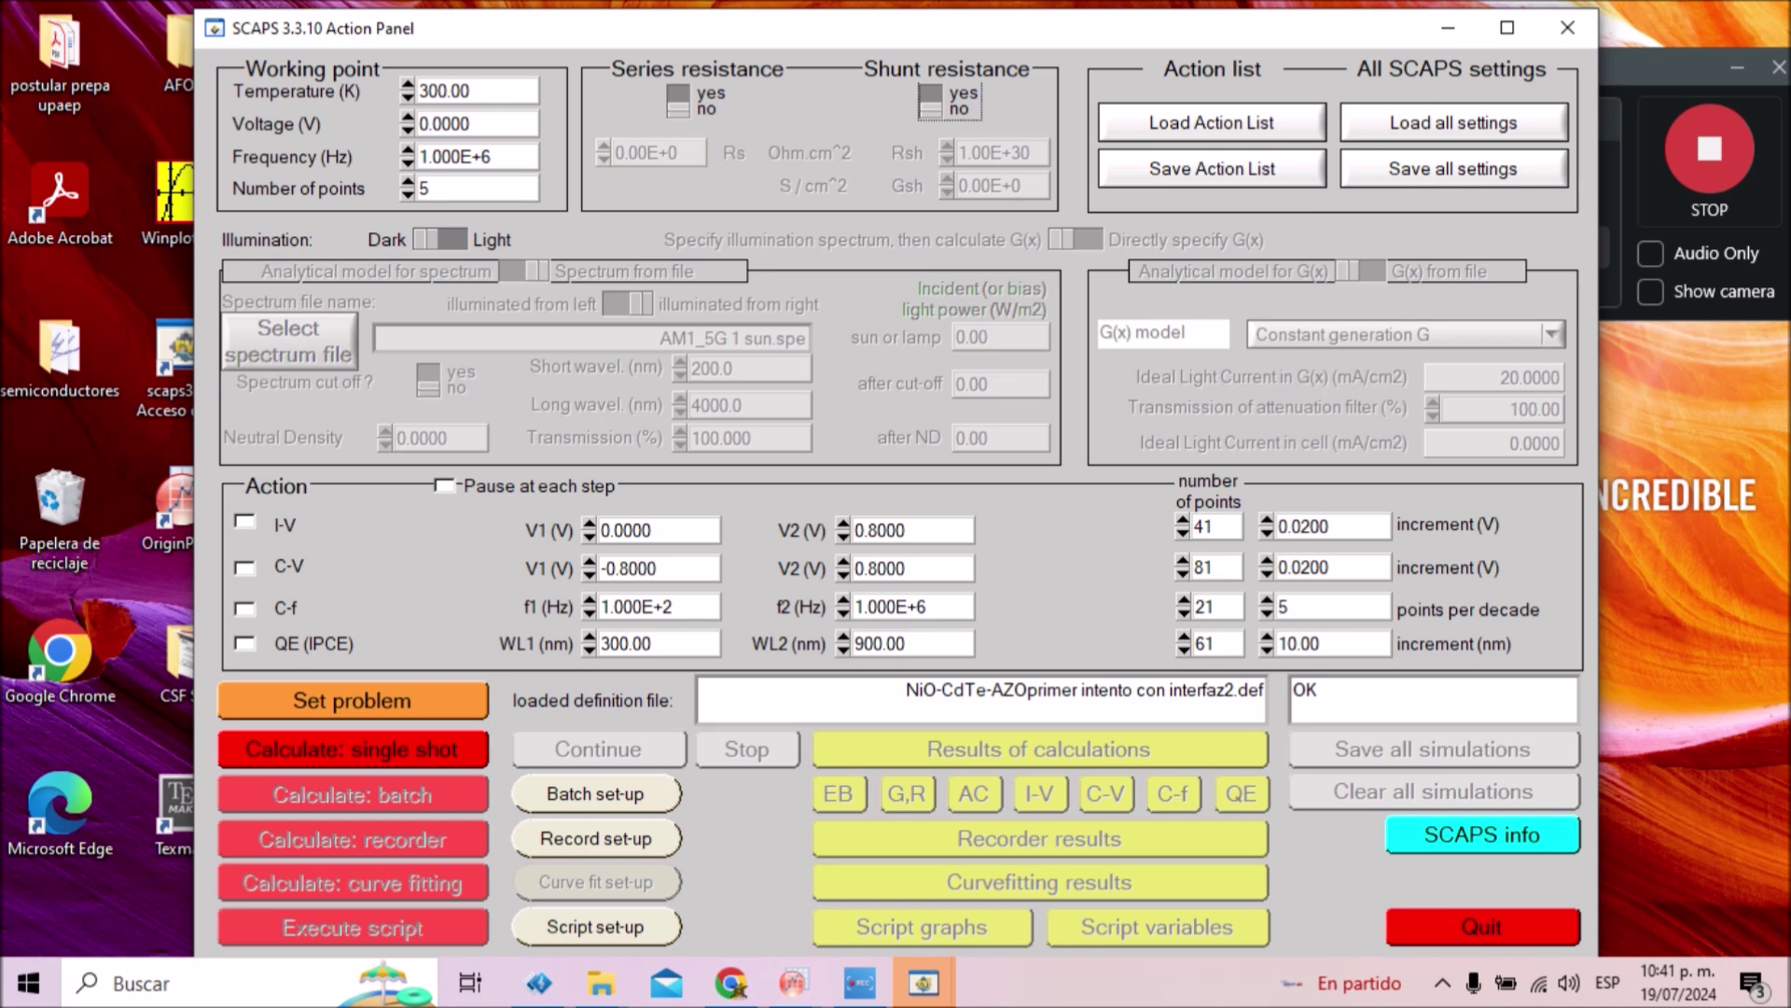
- Enable the I-V action from 0 to 0.8 V and run a single-shot calculation in the dark
{"action": "left_click", "coordinate": [245, 521]}
{"action": "left_click", "coordinate": [352, 749]}
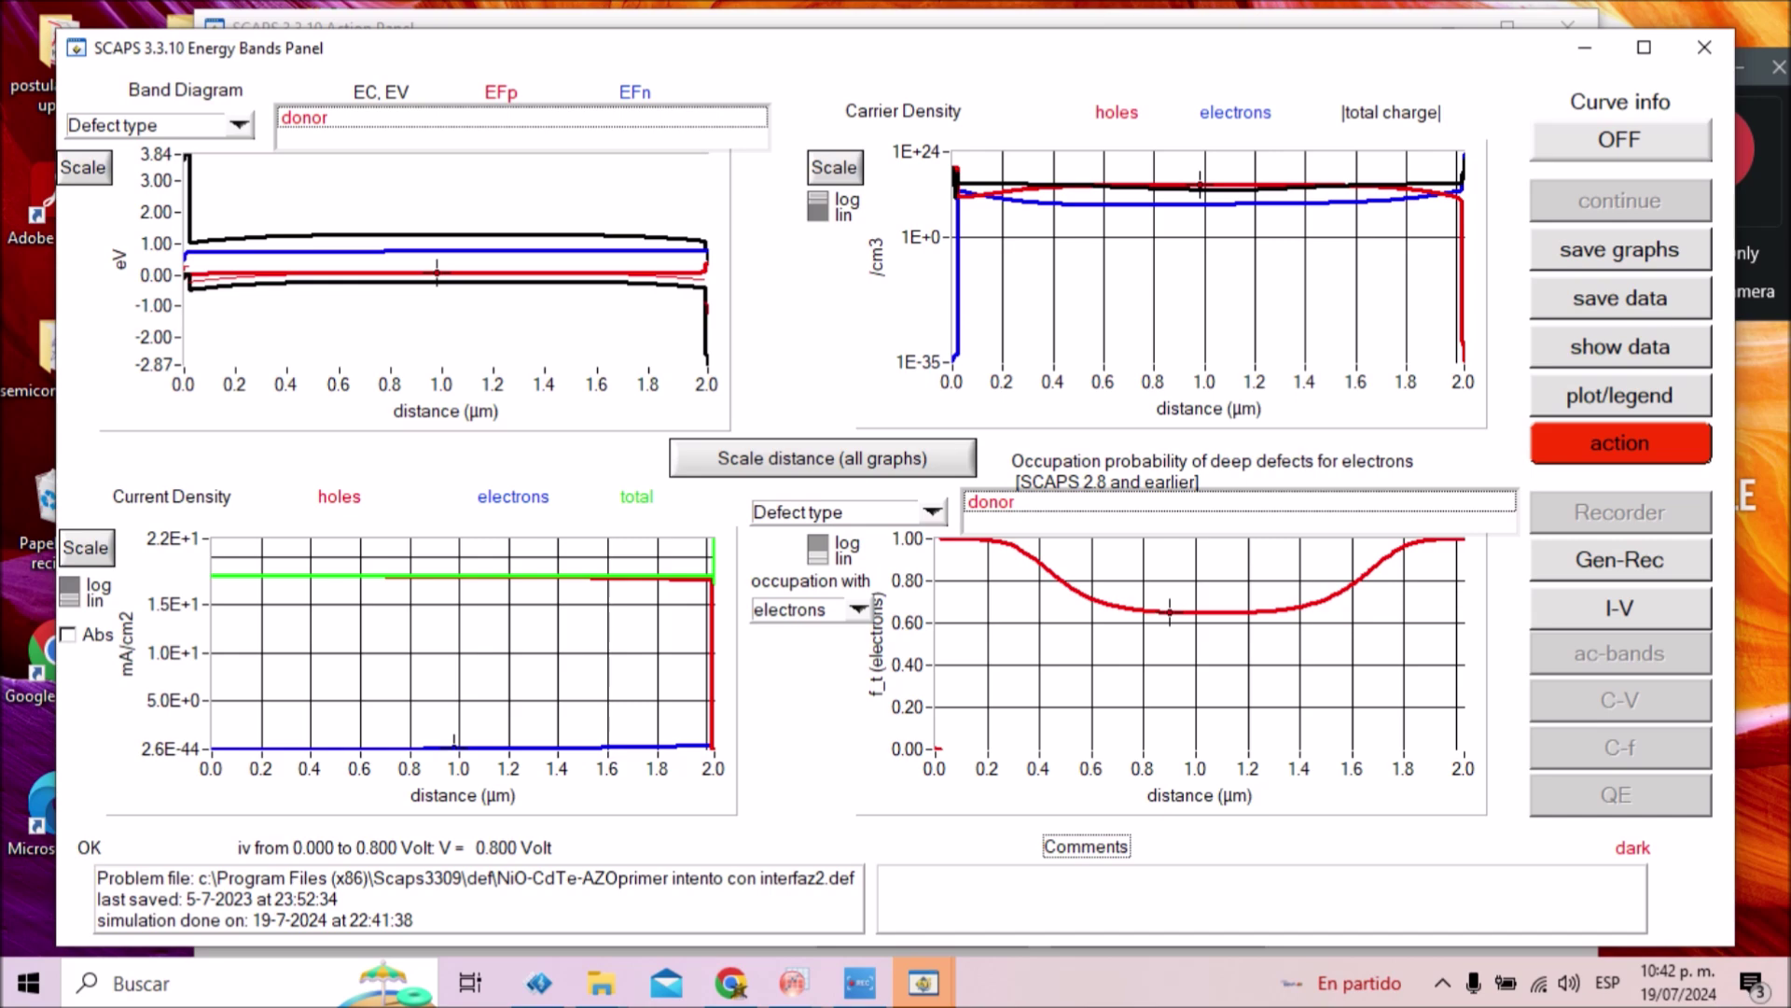
- View the dark I-V curve and the energy bands results, and return to the action panel
{"action": "left_click", "coordinate": [1620, 607]}
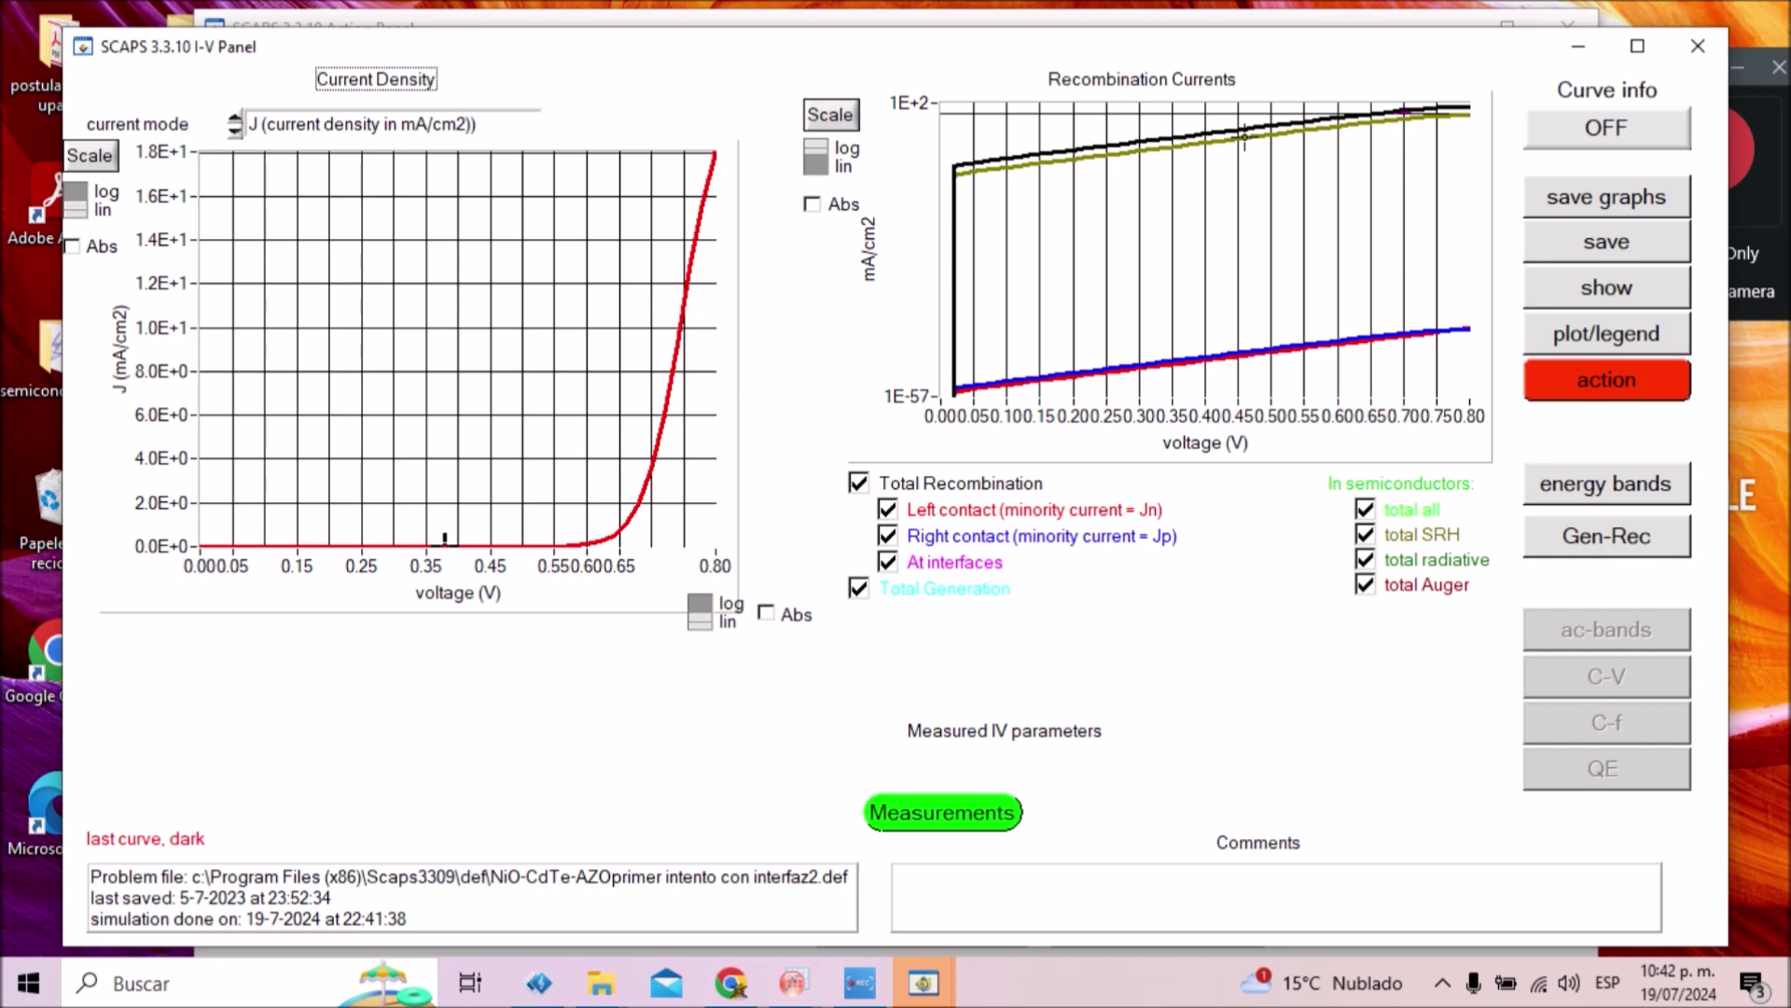
{"action": "left_click", "coordinate": [1606, 483]}
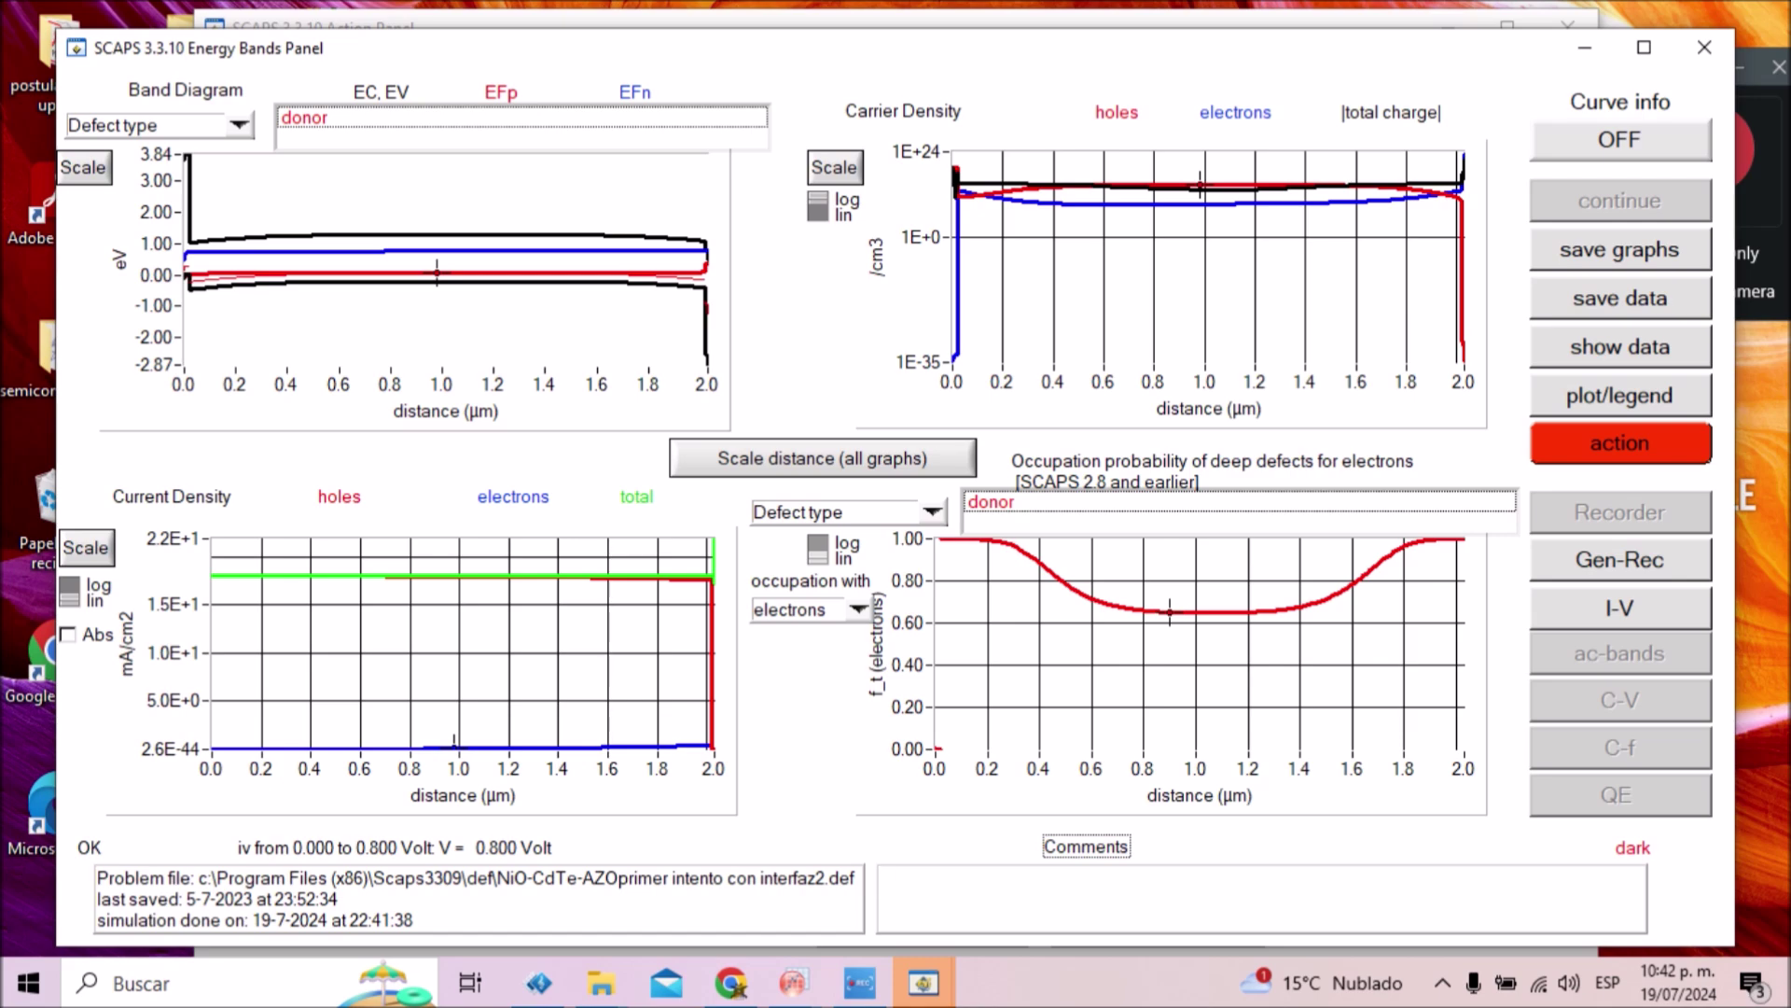
{"action": "left_click", "coordinate": [1619, 443]}
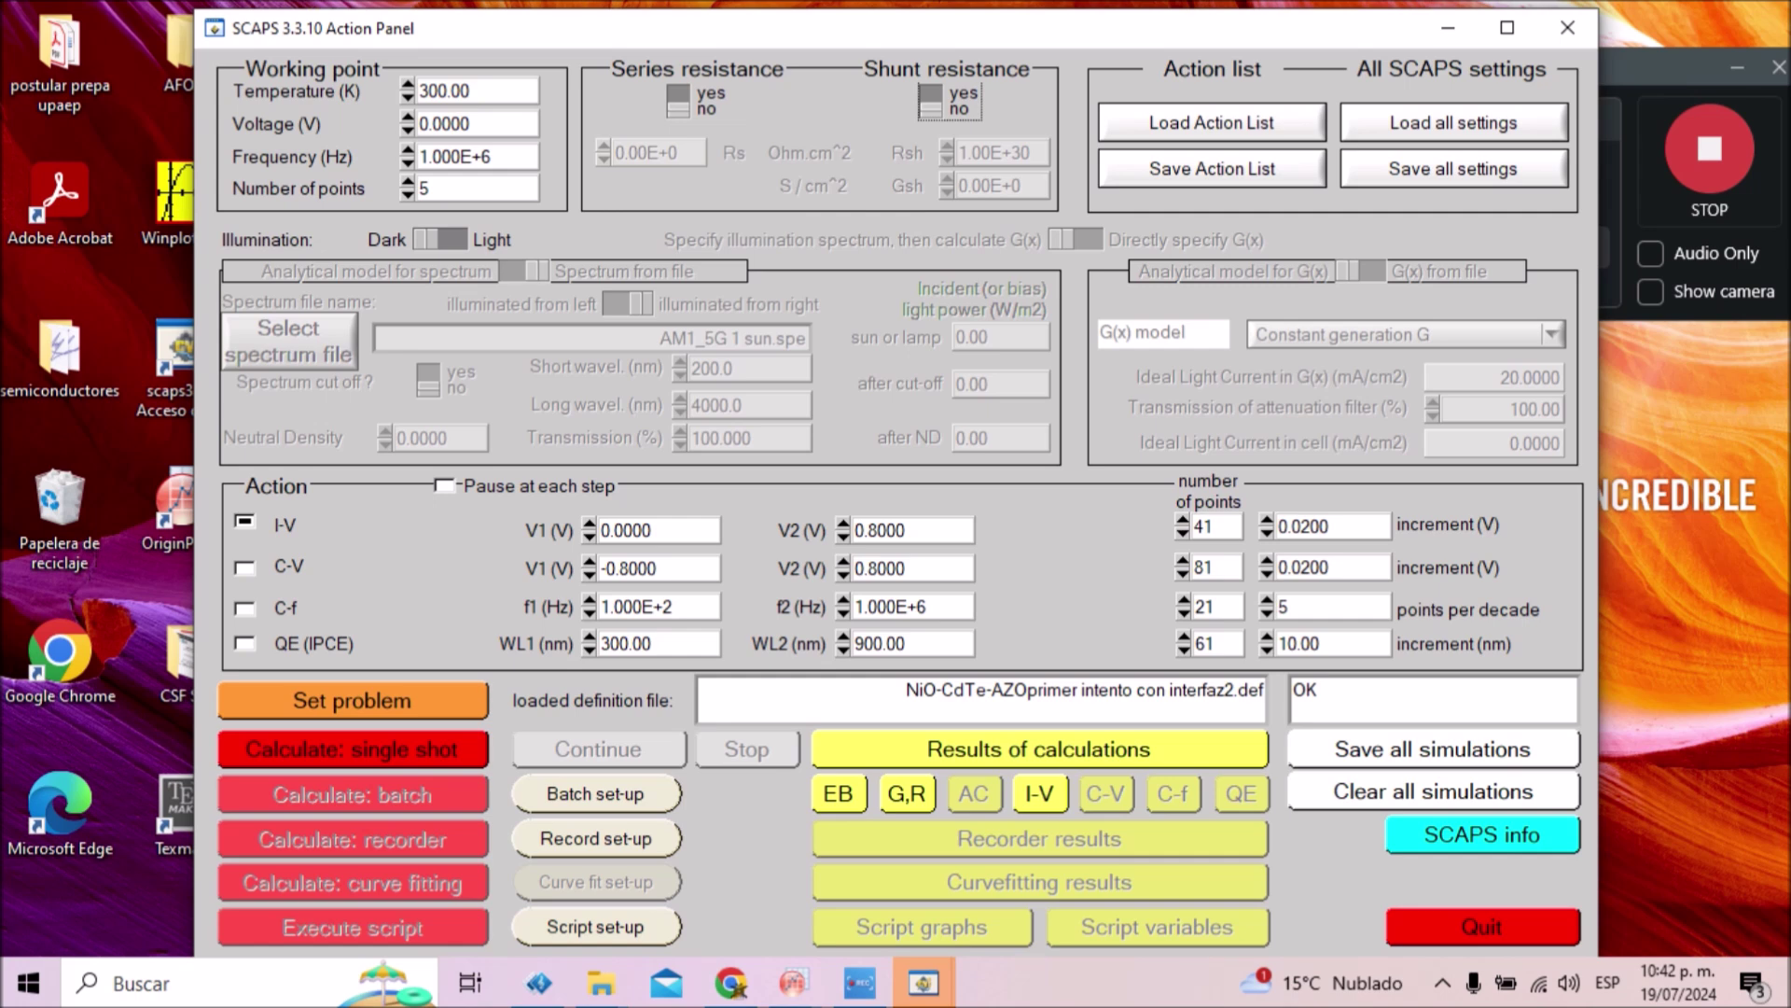
- Switch the illumination from dark to light and look through the available spectrum files without choosing another one
{"action": "left_click", "coordinate": [439, 239]}
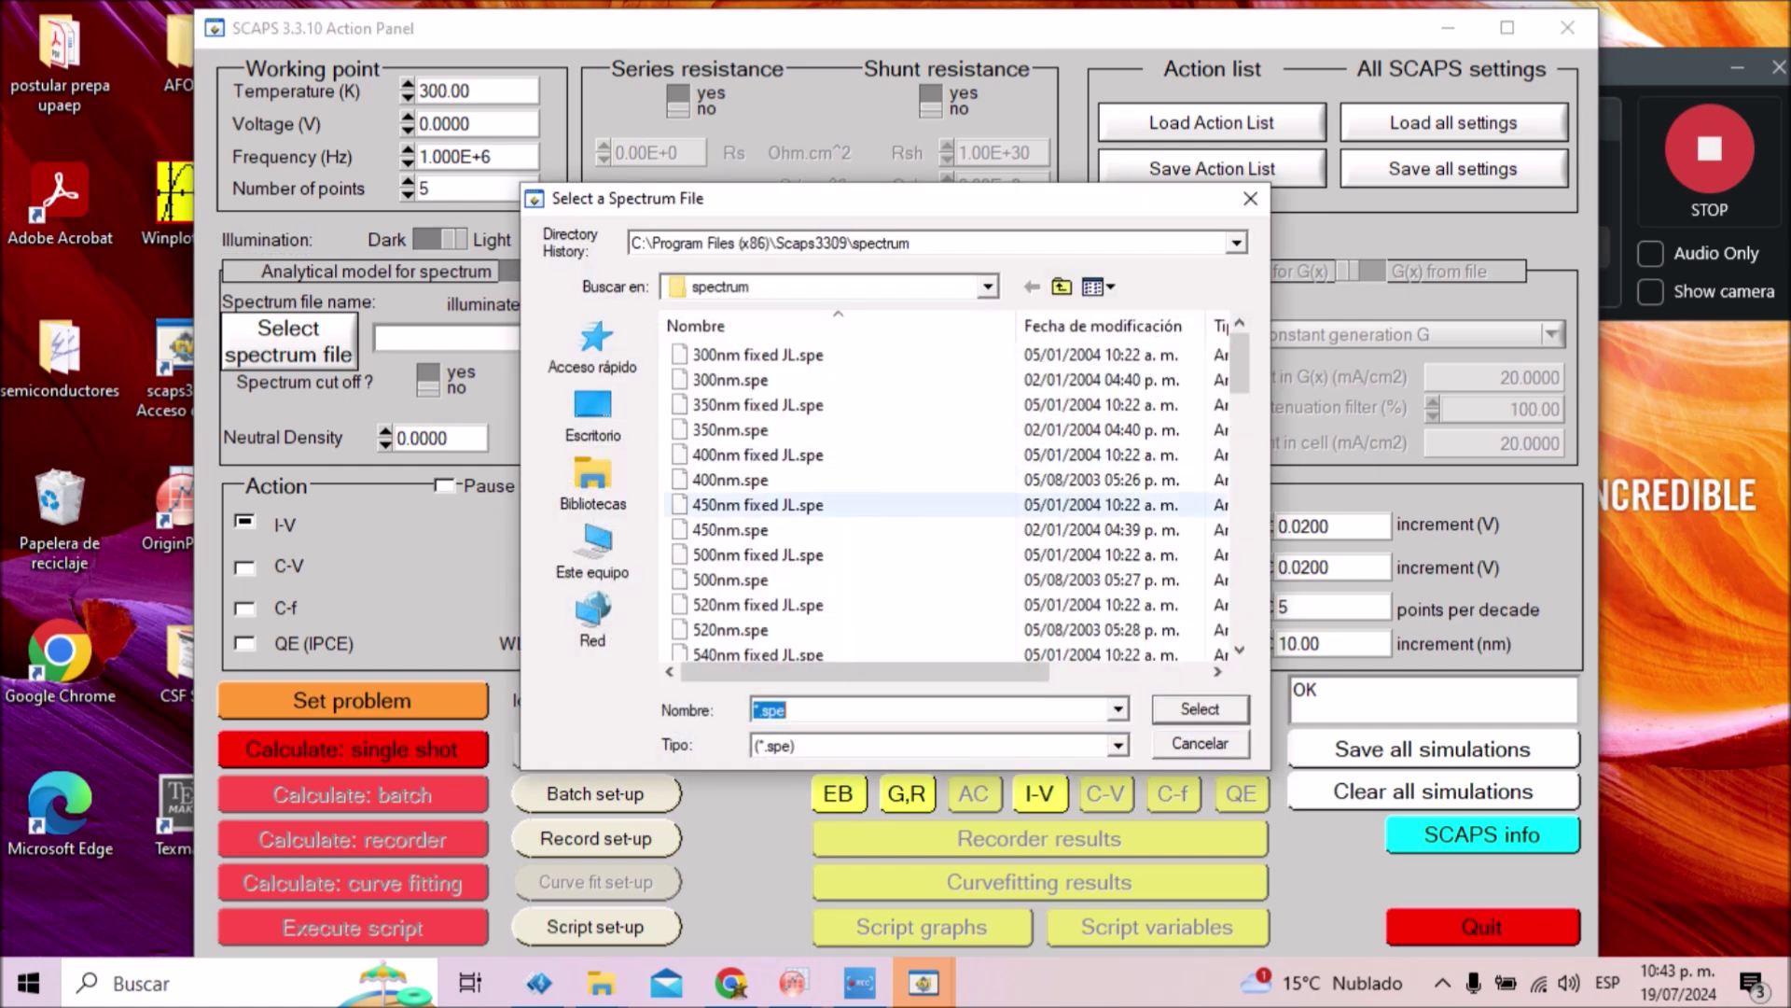
{"action": "scroll", "coordinate": [839, 429], "scroll_direction": "down", "scroll_amount": 4}
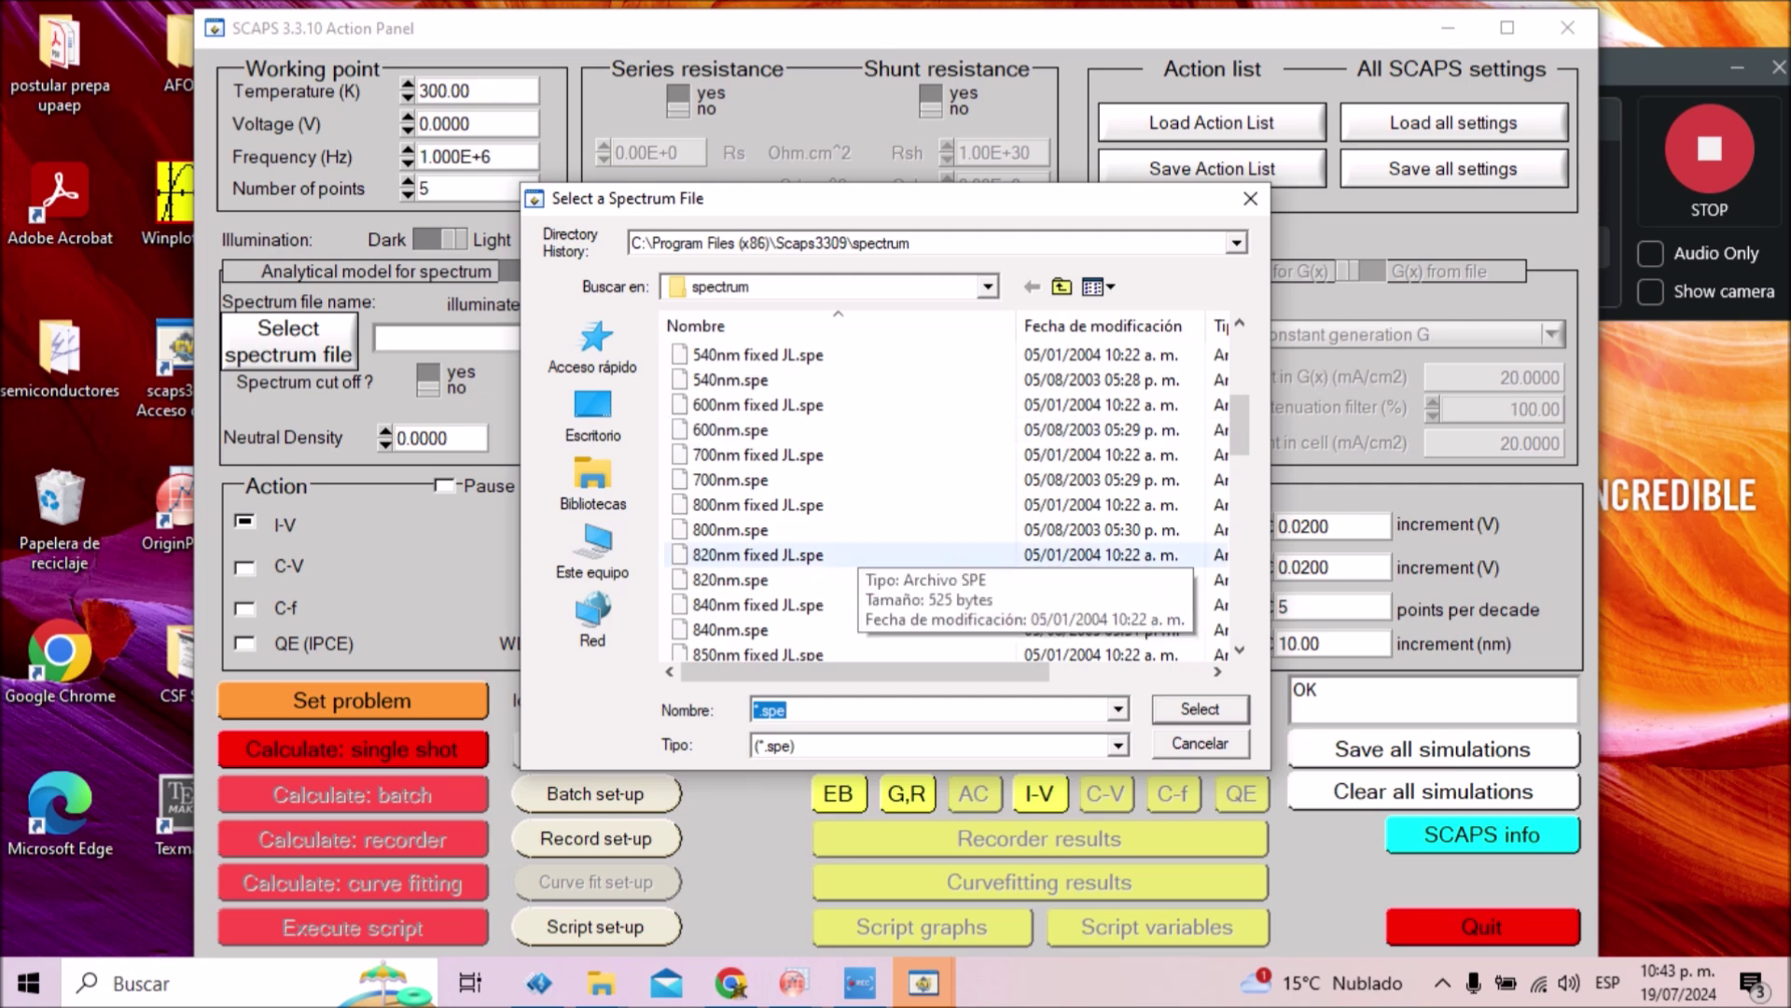
{"action": "scroll", "coordinate": [840, 554], "scroll_direction": "down", "scroll_amount": 6}
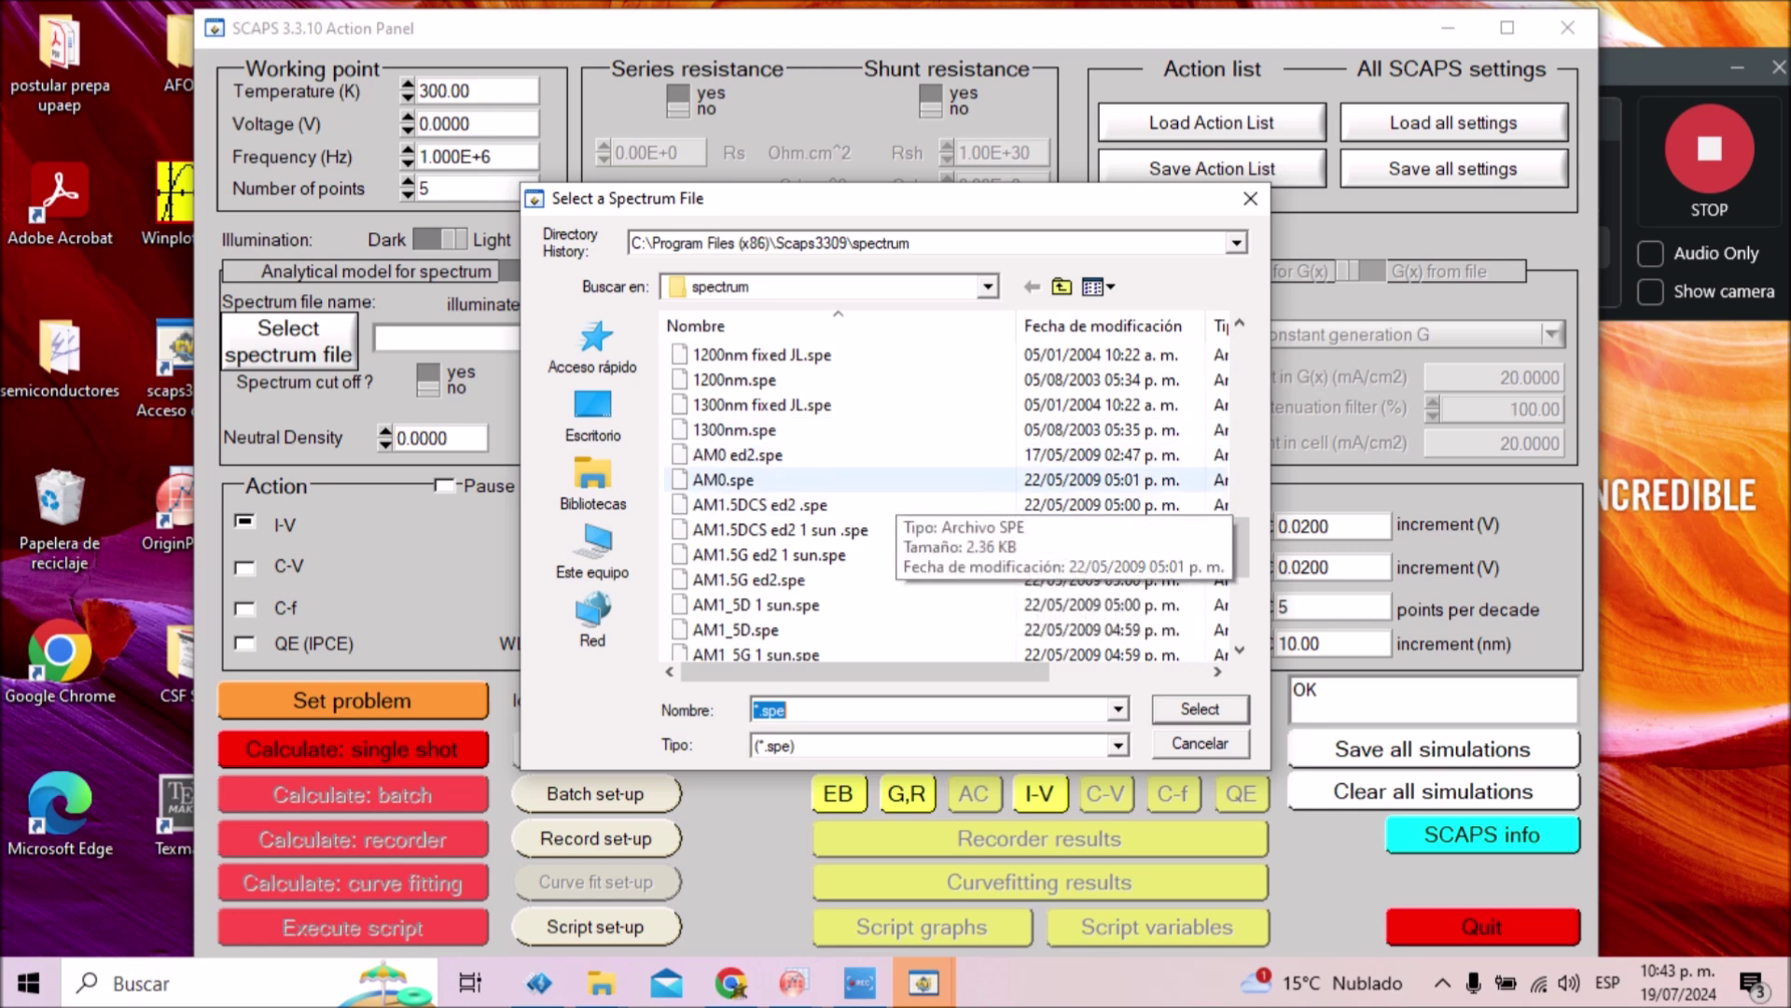
{"action": "scroll", "coordinate": [840, 485], "scroll_direction": "up", "scroll_amount": 8}
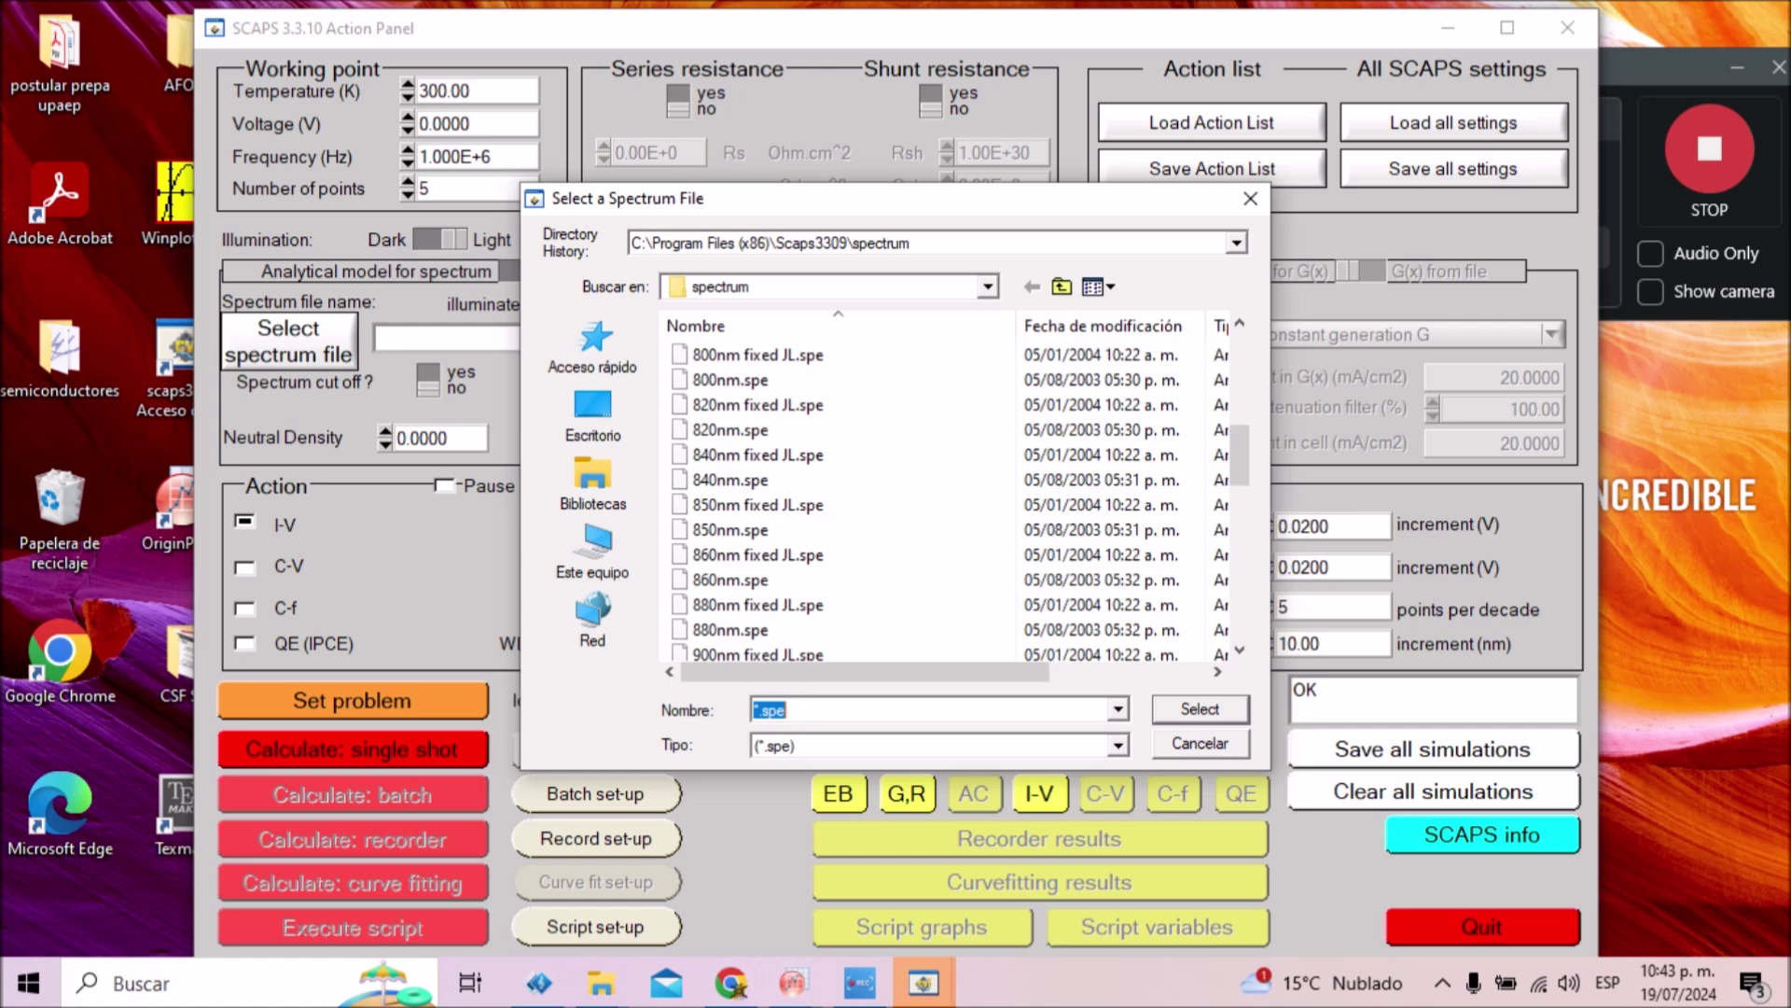
{"action": "left_click", "coordinate": [1250, 198]}
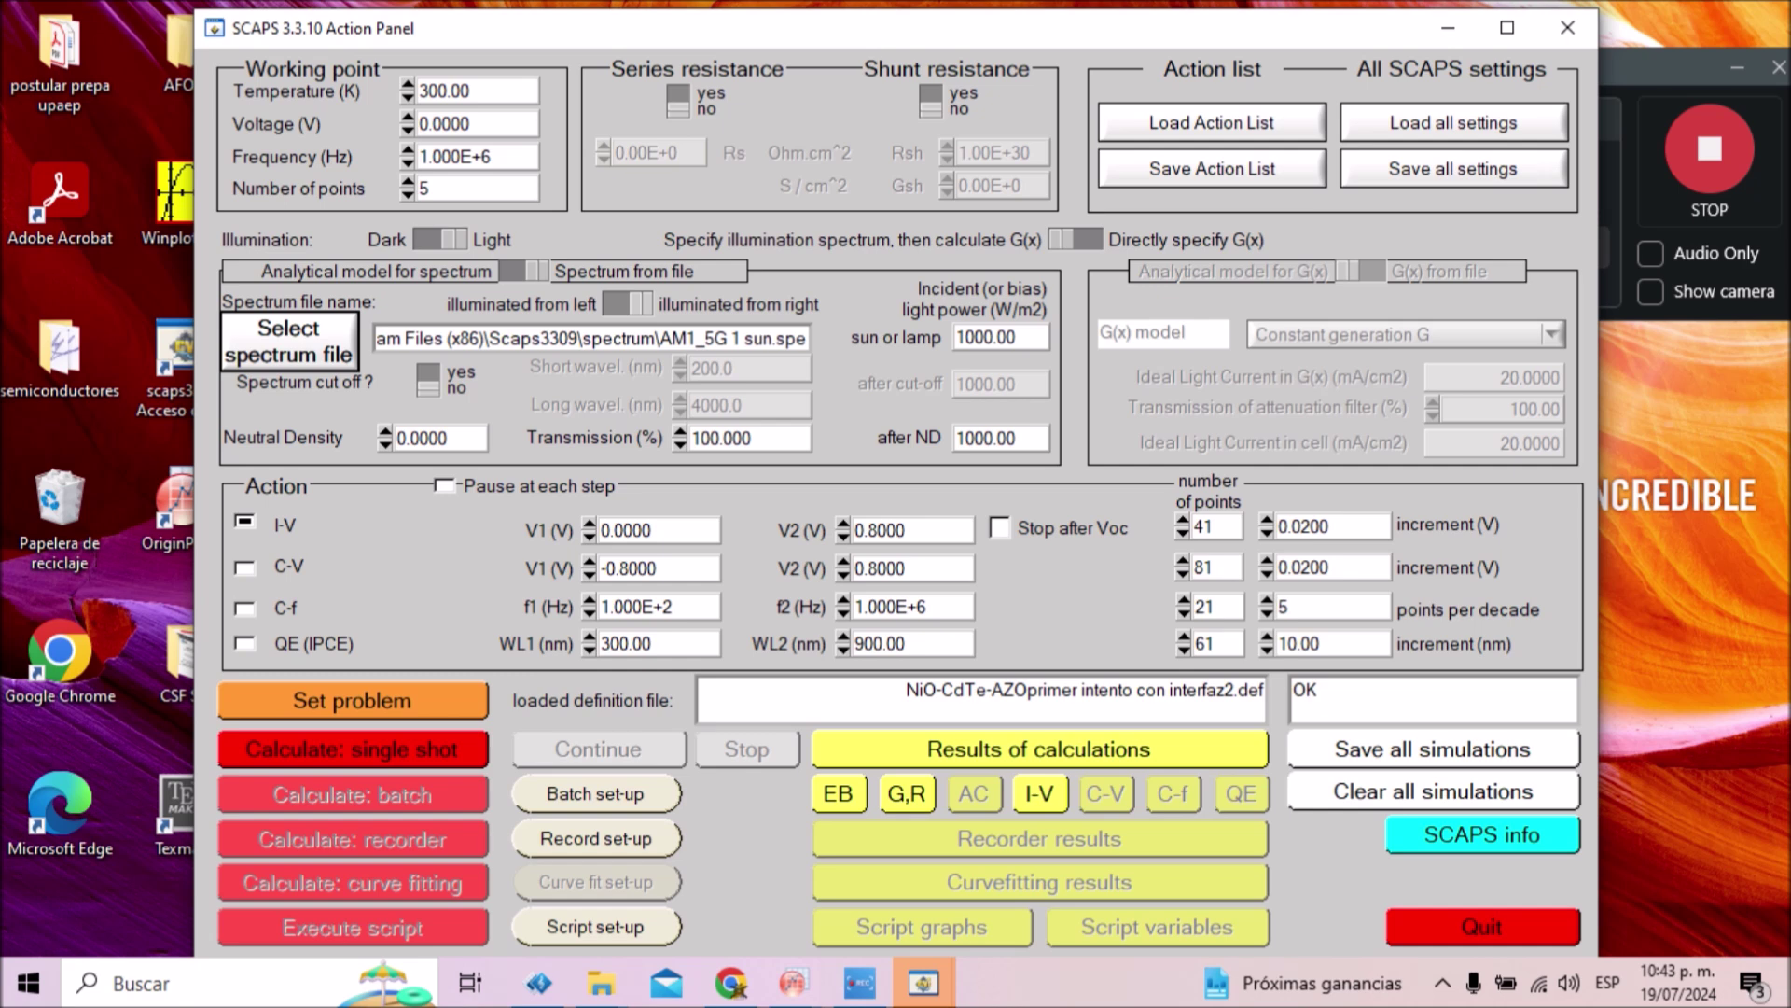
- Enable the C-V action and disable the I-V action for the illuminated calculation
{"action": "left_click", "coordinate": [244, 567]}
{"action": "left_click", "coordinate": [244, 523]}
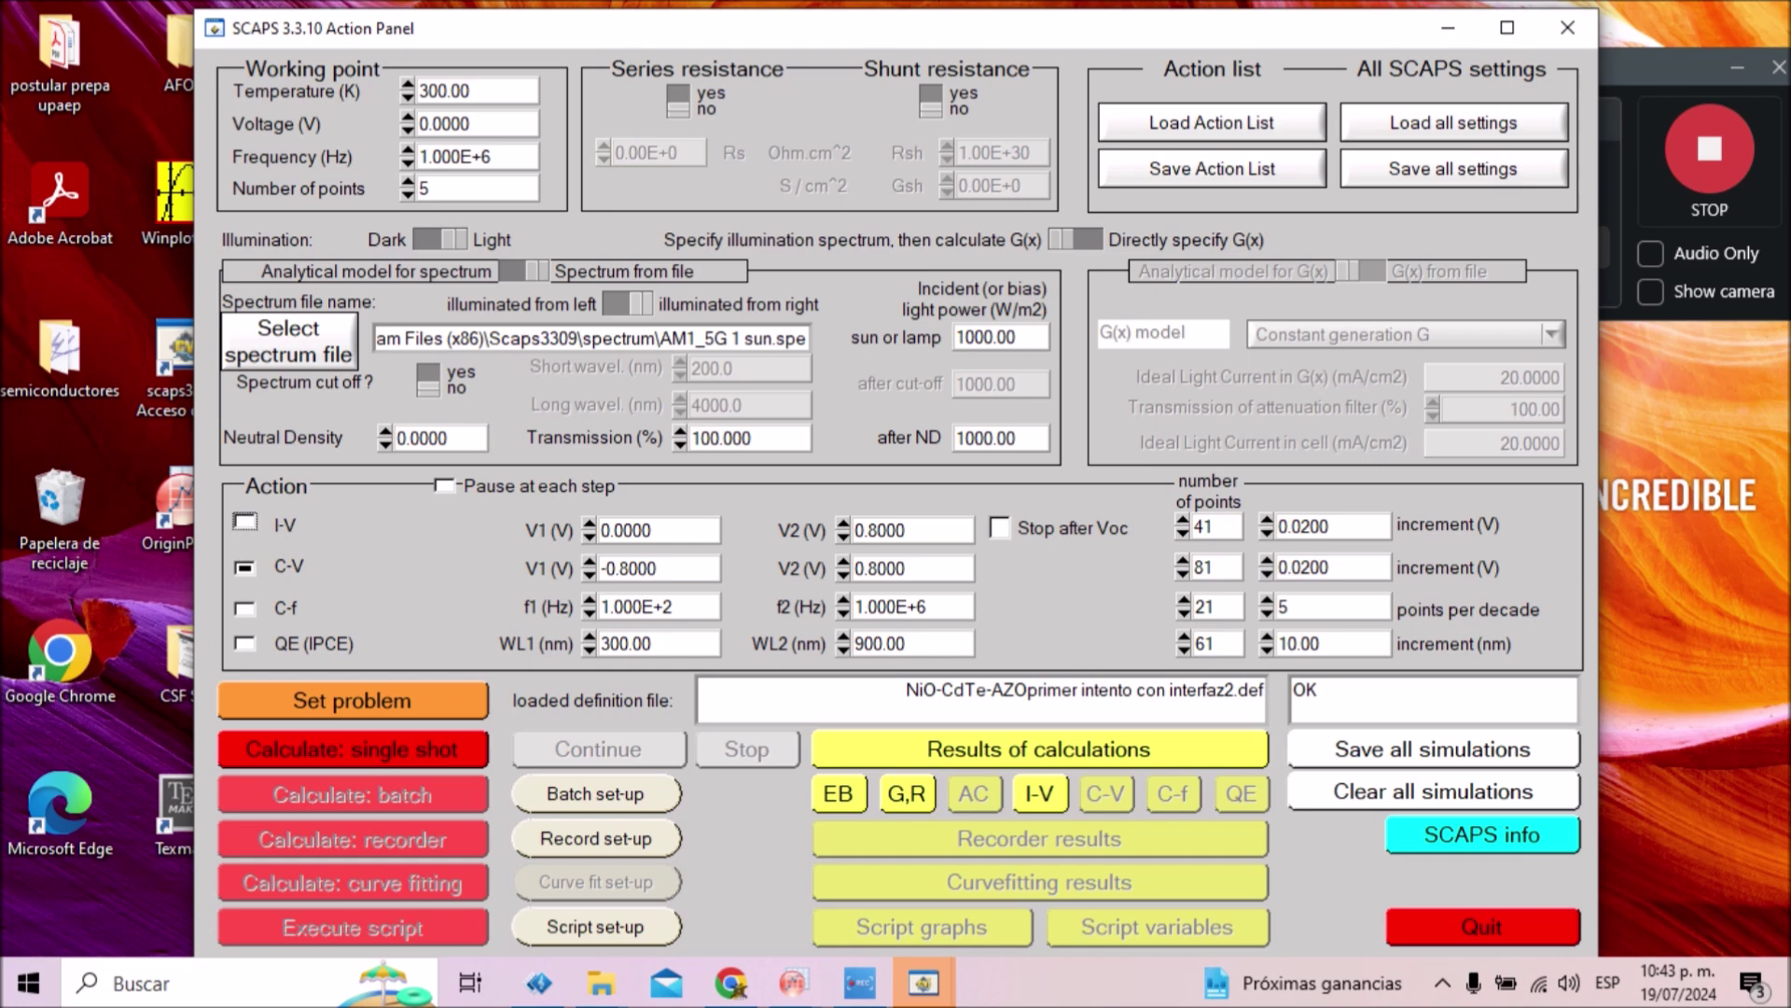
- Run the single-shot C-V calculation under light, review the C-V and I-V curves, and return to the action panel
{"action": "left_click", "coordinate": [455, 748]}
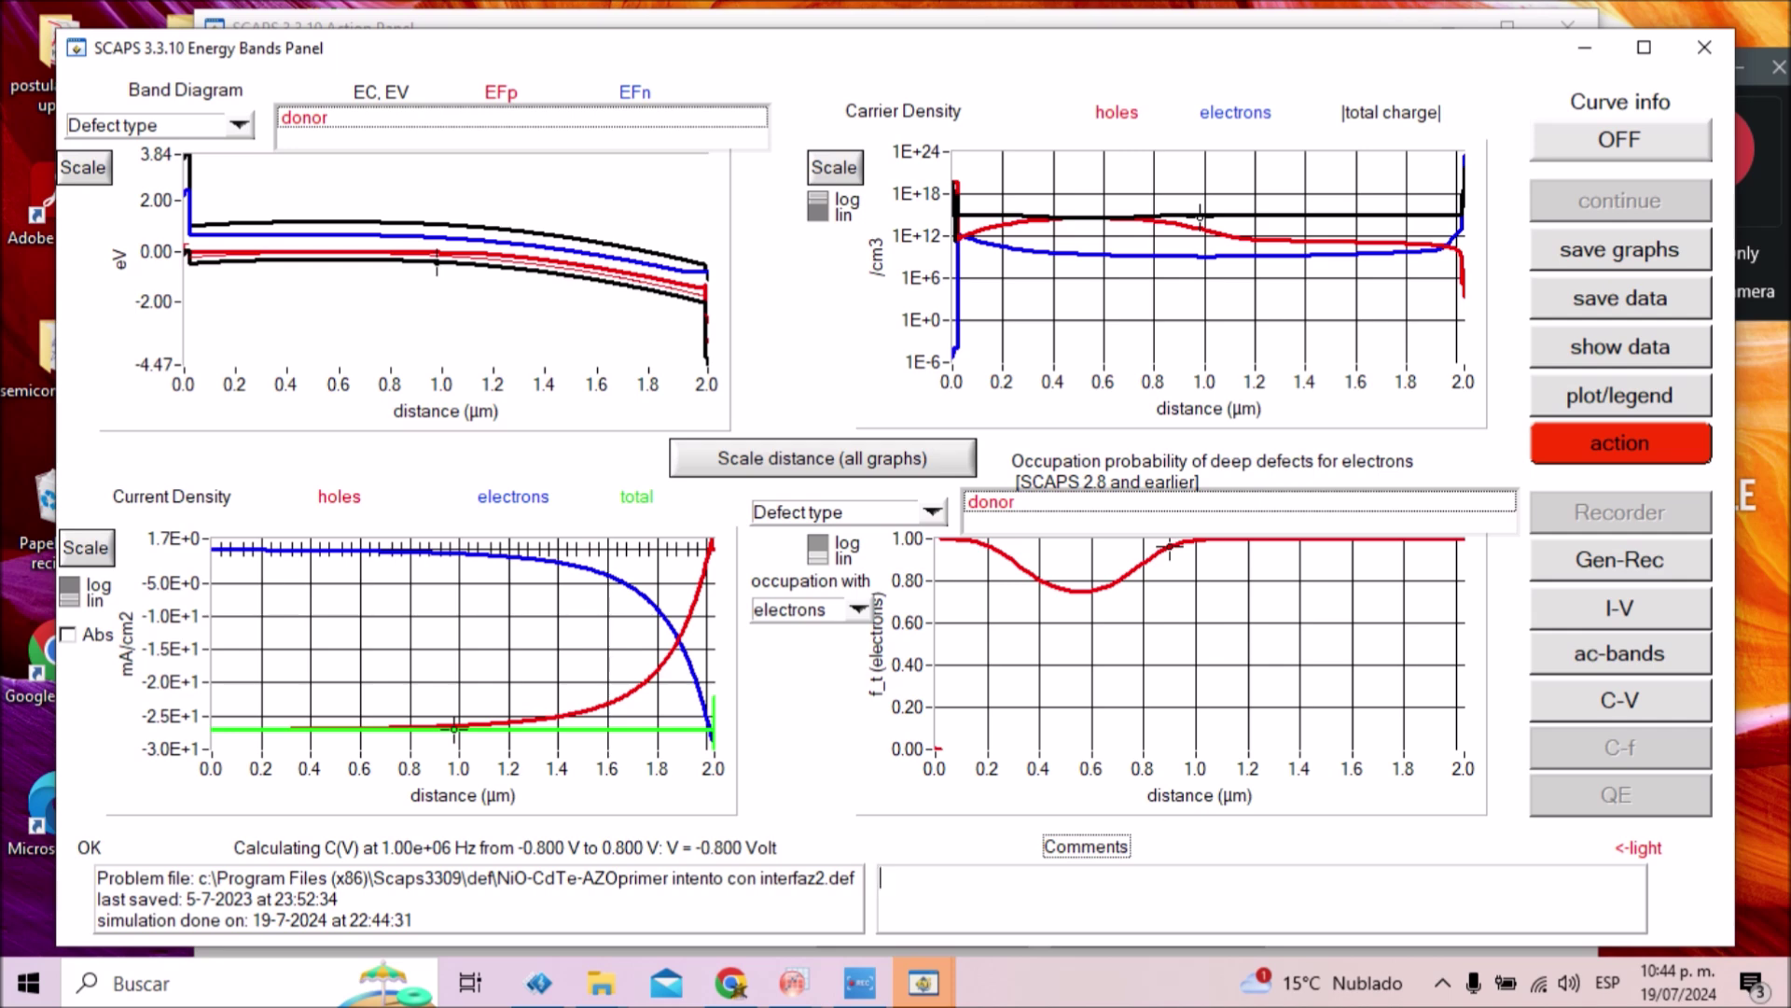
{"action": "left_click", "coordinate": [1619, 700]}
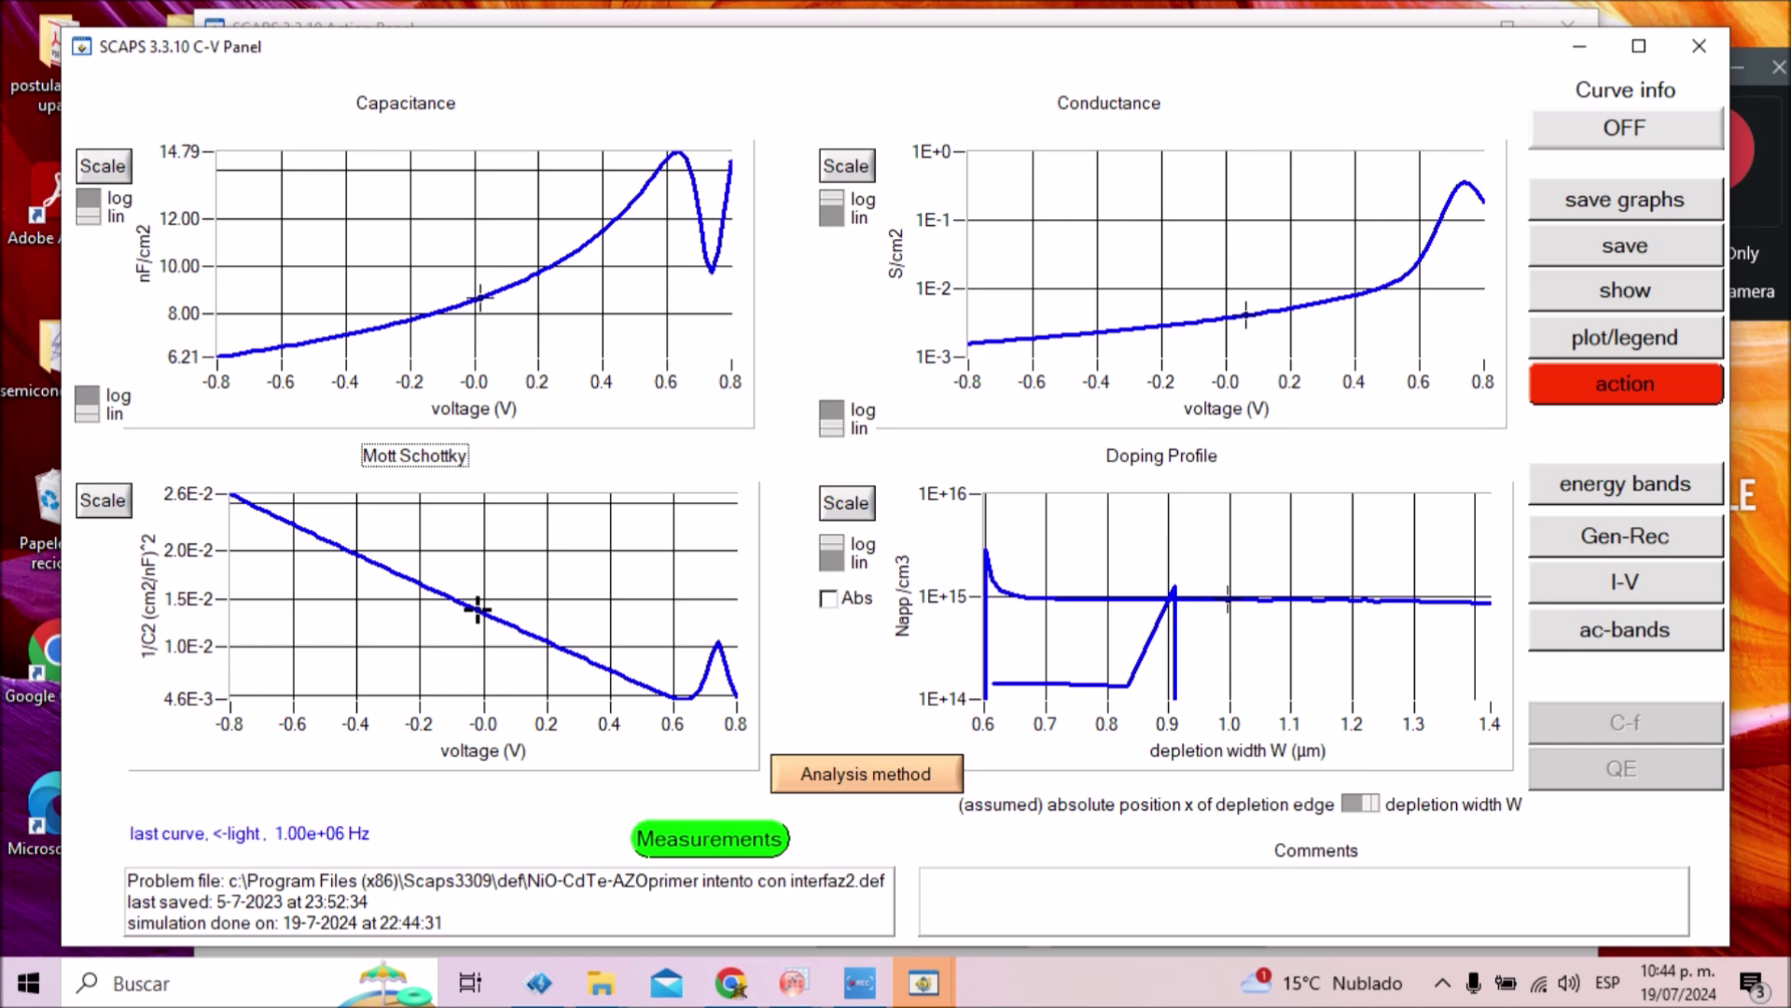
{"action": "left_click", "coordinate": [1625, 582]}
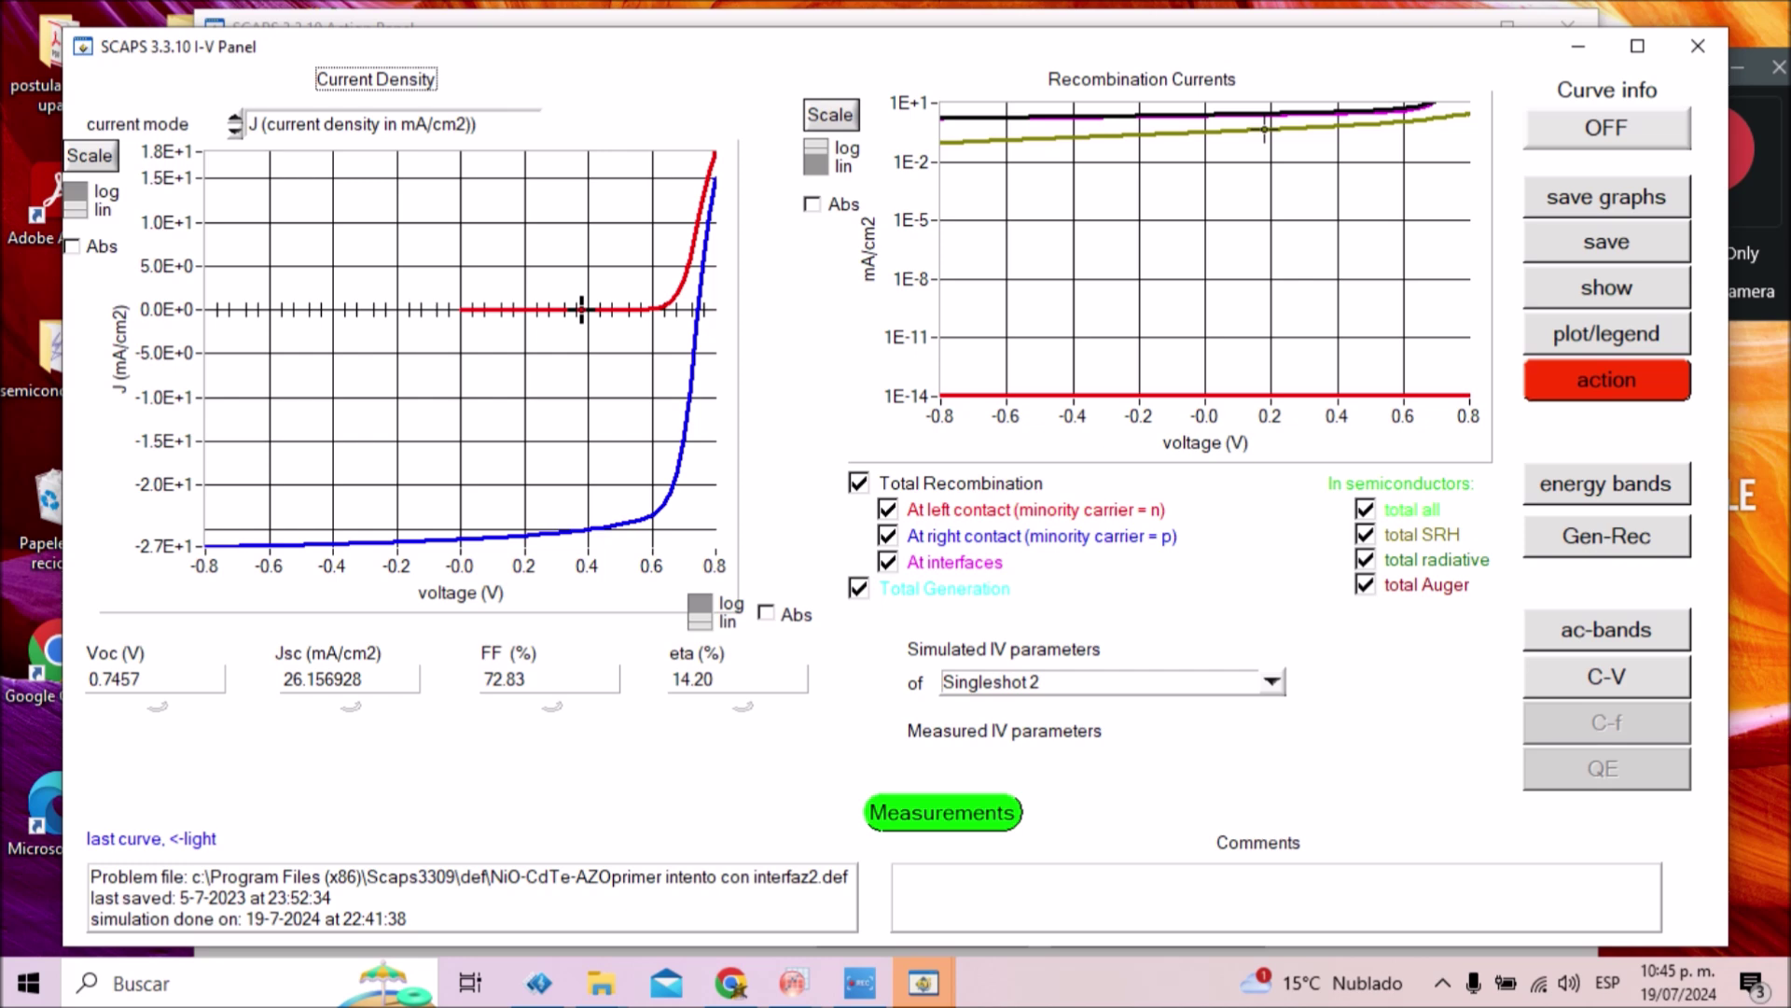
{"action": "key", "text": "alt+Down"}
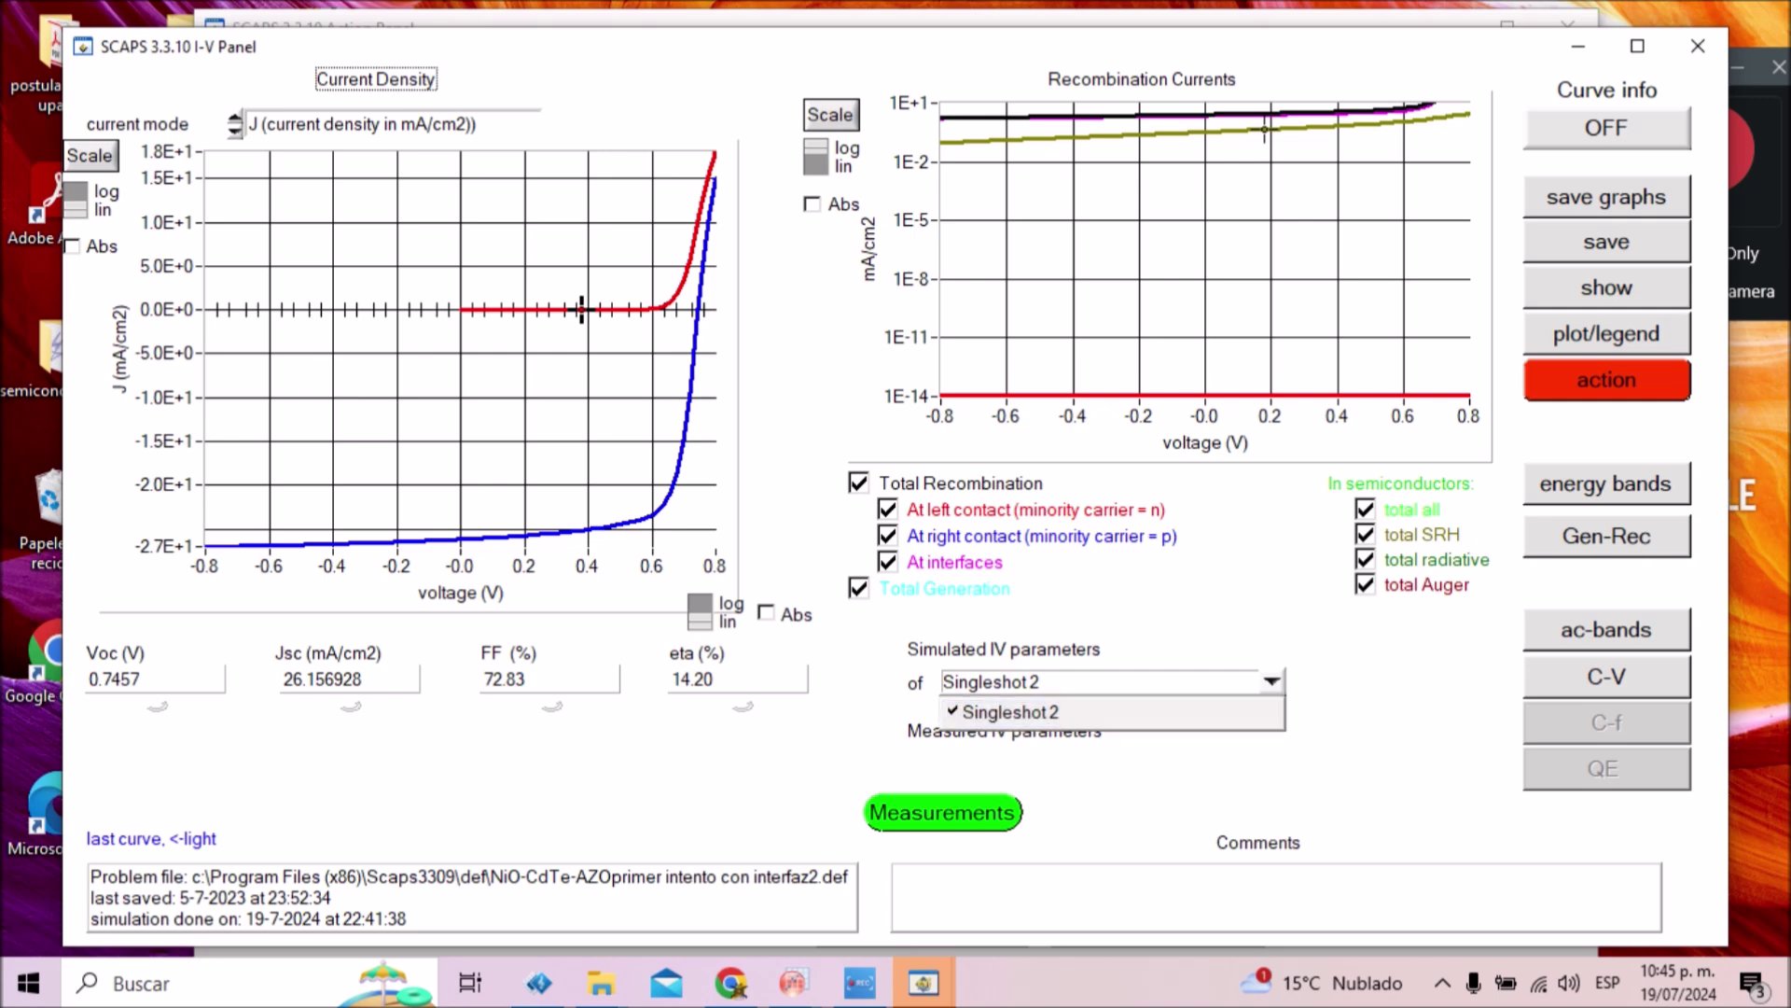
{"action": "key", "text": "Return"}
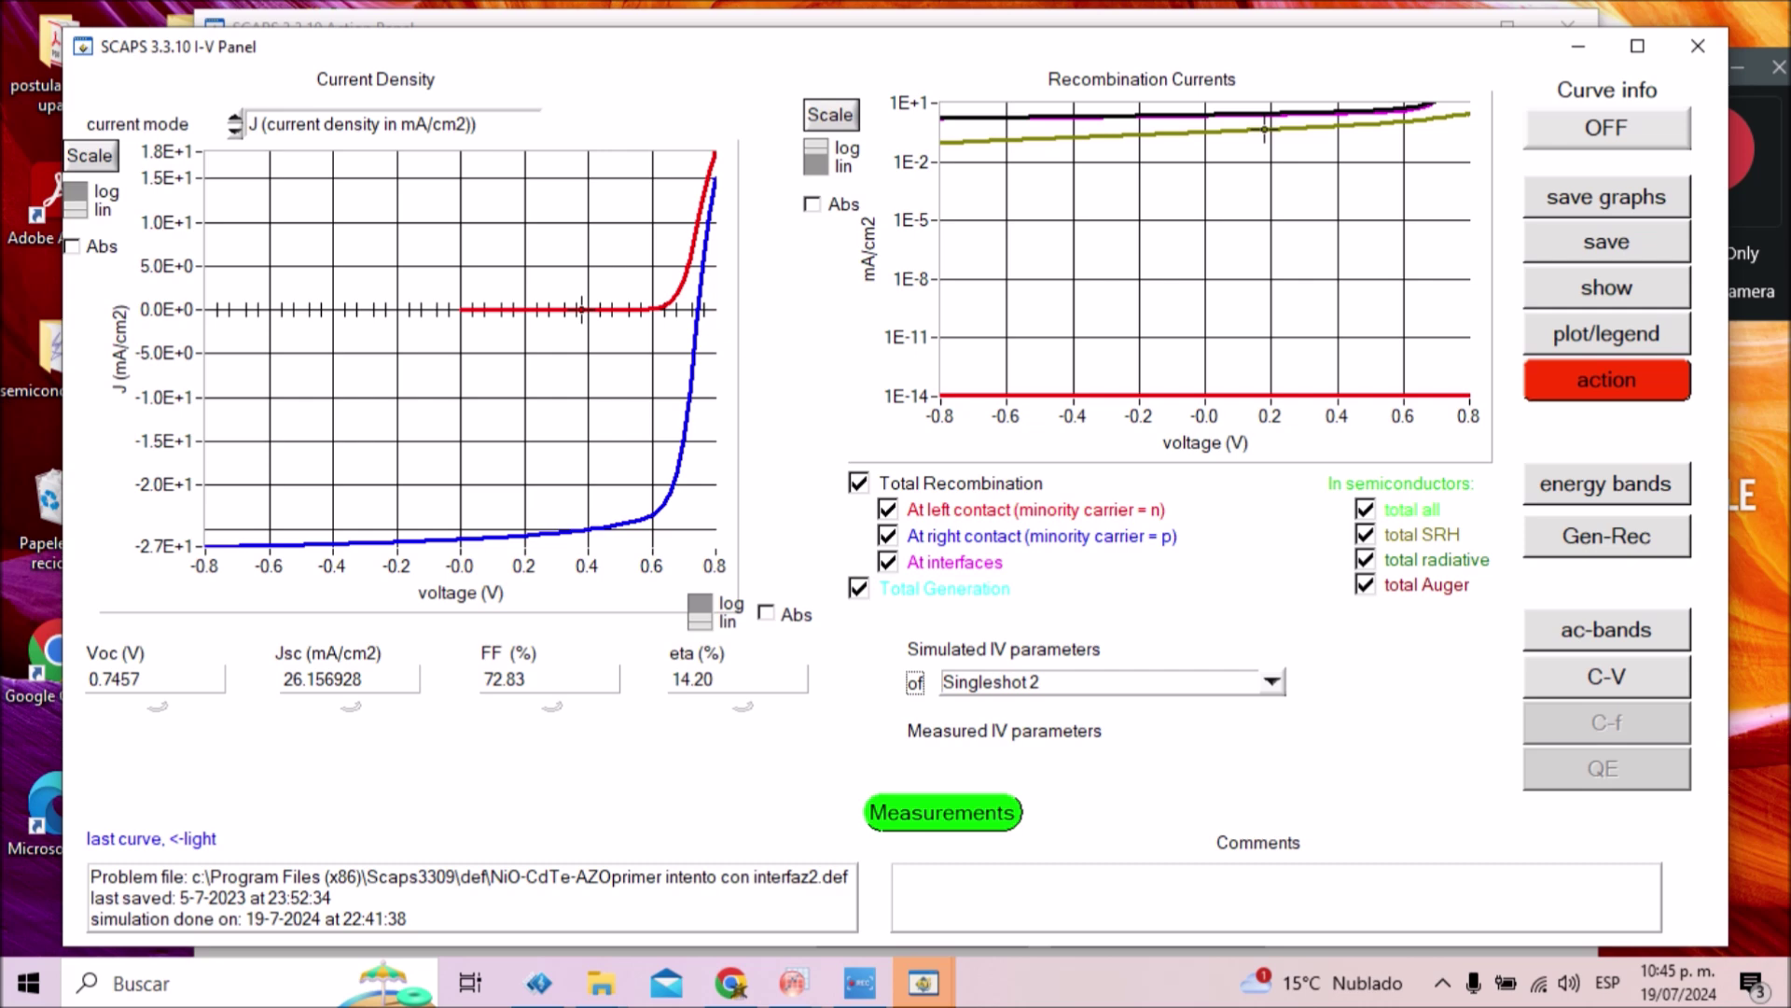
{"action": "left_click", "coordinate": [1607, 380]}
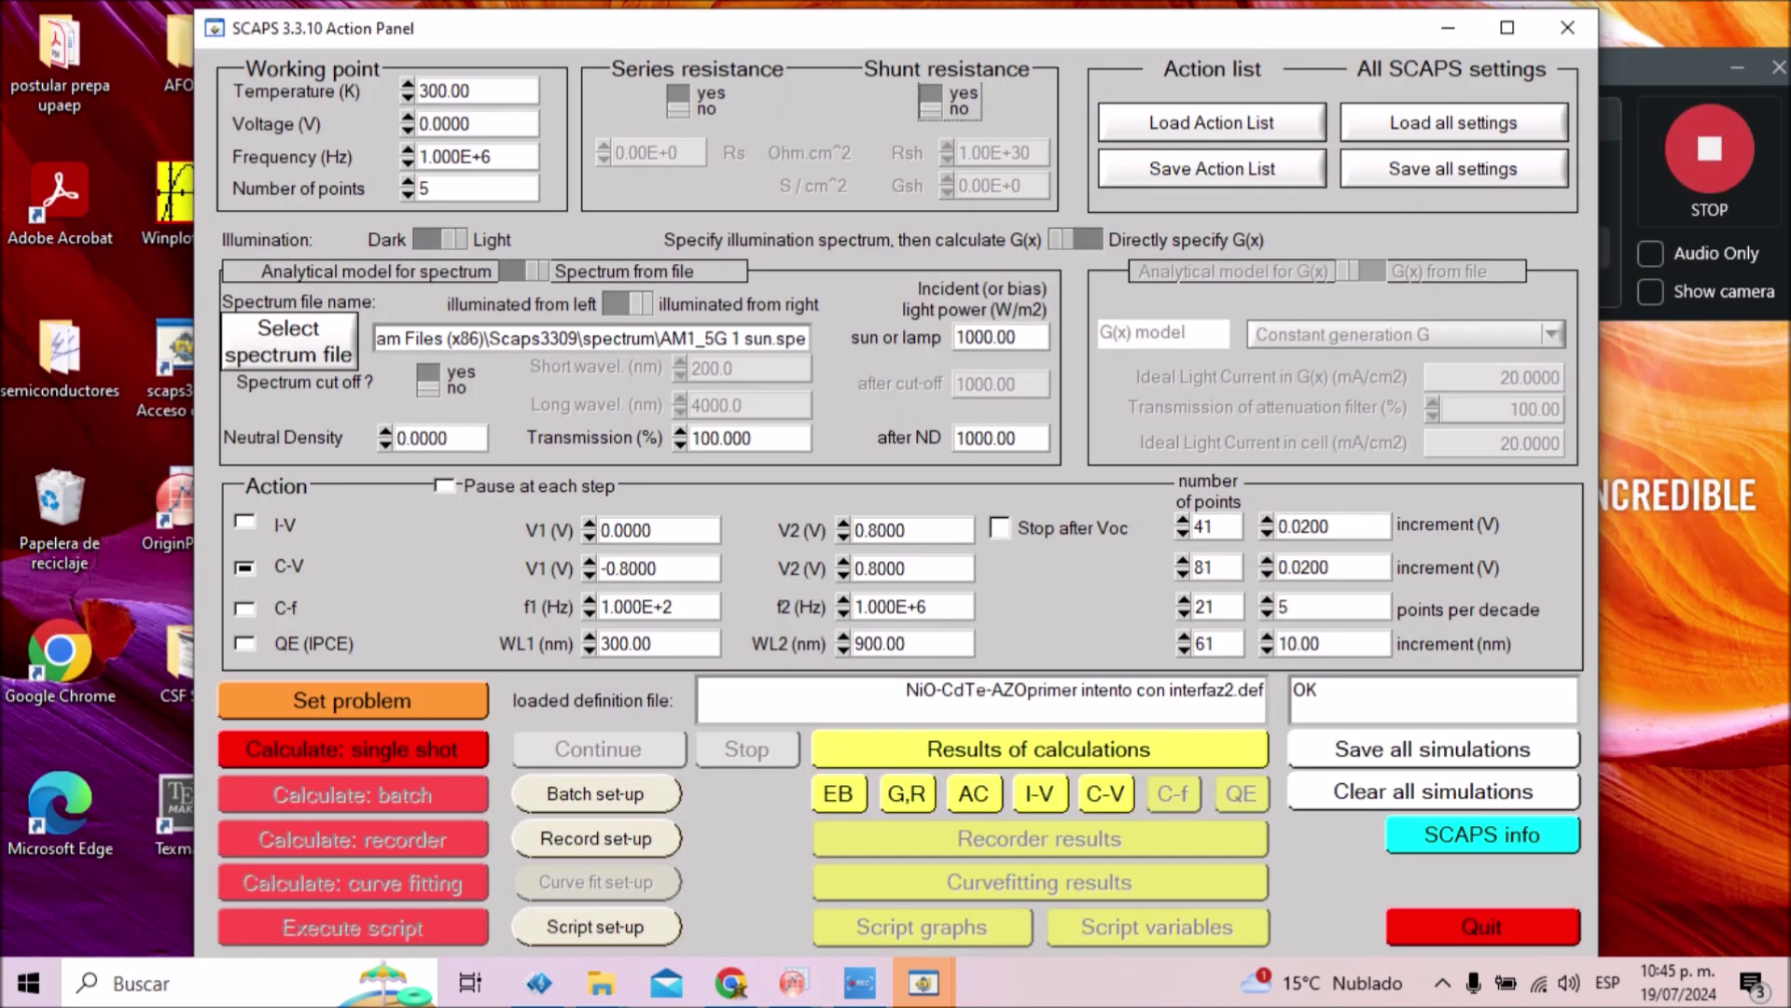
- Clear all simulations, replace the C-V action with QE from 300 to 900 nm, and run a single-shot calculation
{"action": "left_click", "coordinate": [244, 567]}
{"action": "left_click", "coordinate": [1434, 791]}
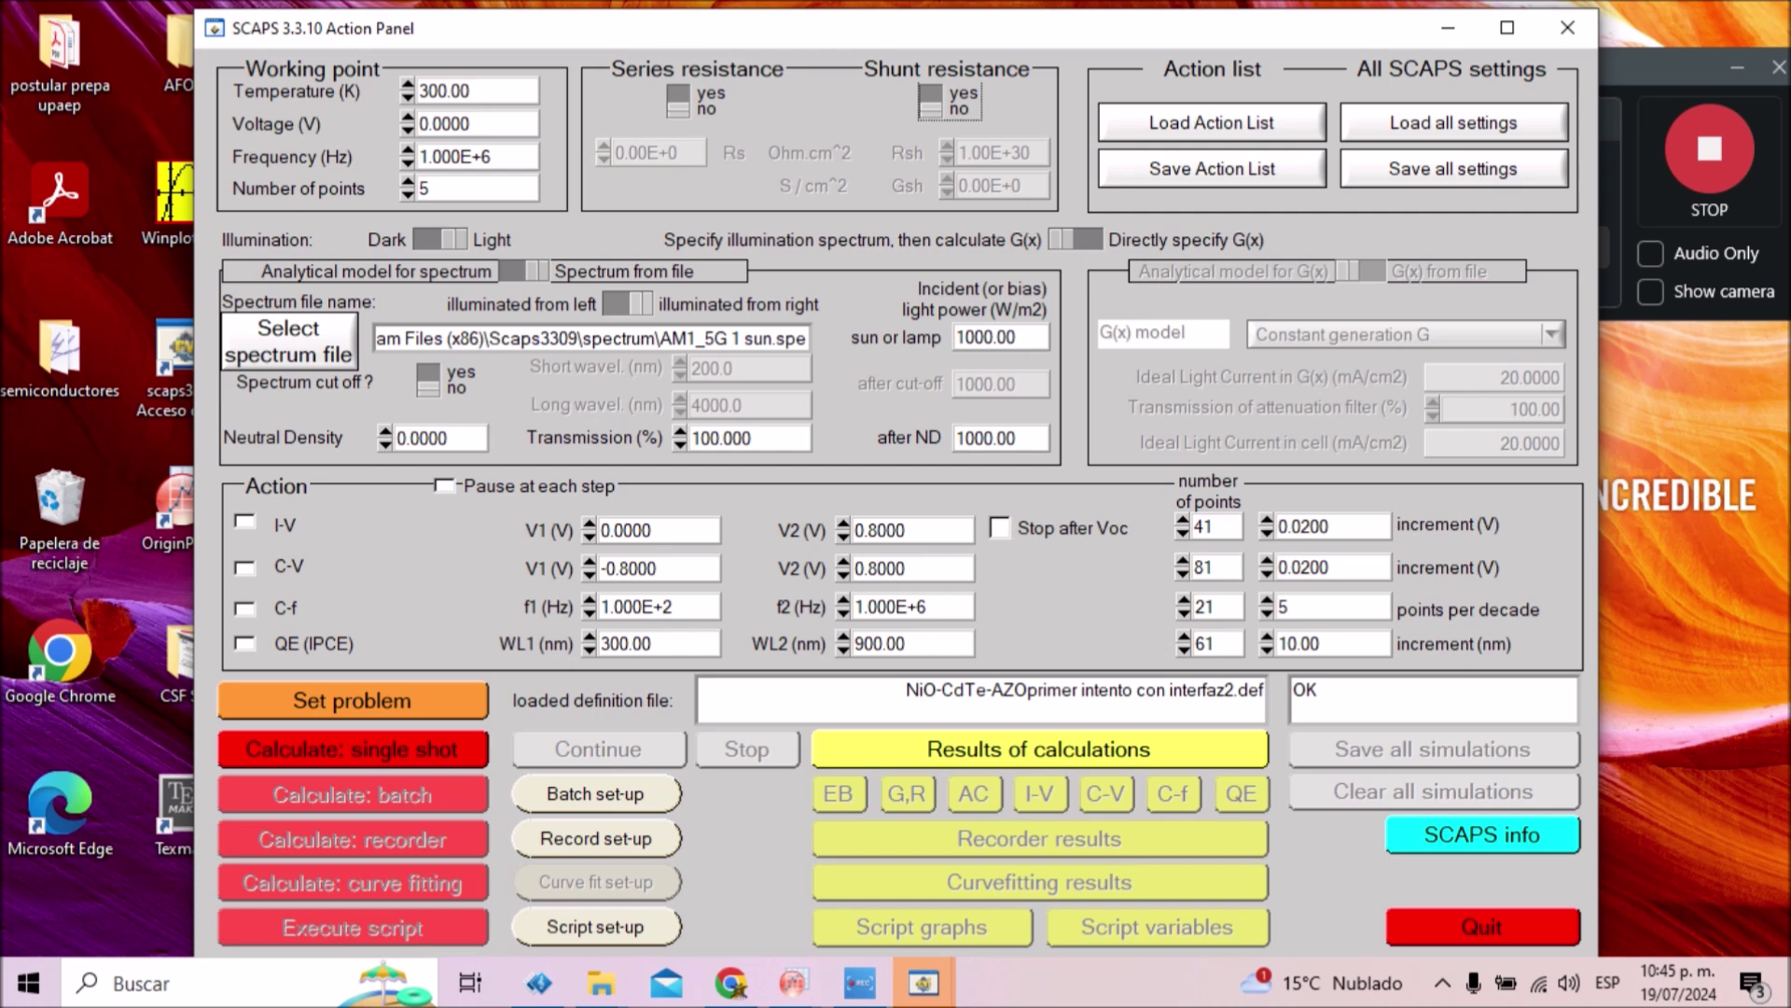
{"action": "left_click", "coordinate": [244, 644]}
{"action": "left_click", "coordinate": [352, 749]}
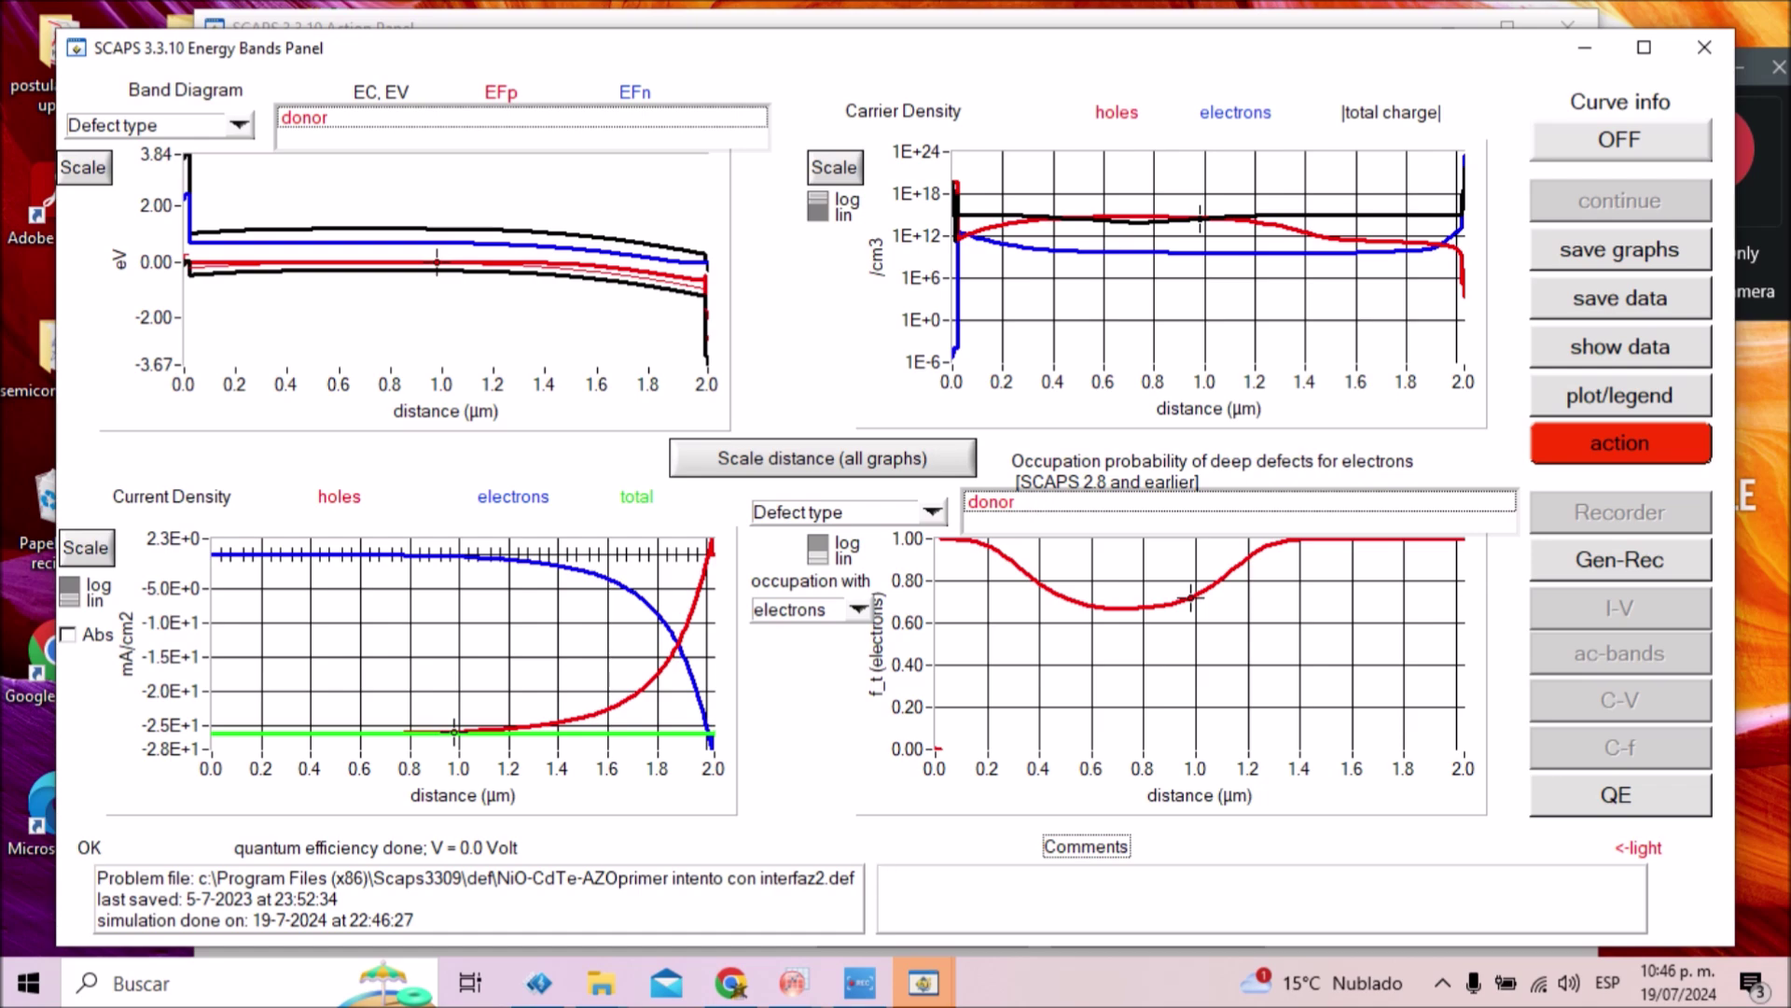
- Plot the quantum efficiency against photon energy (eV), compare it with the wavelength (nm) axis, and return to the action panel
{"action": "left_click", "coordinate": [1619, 795]}
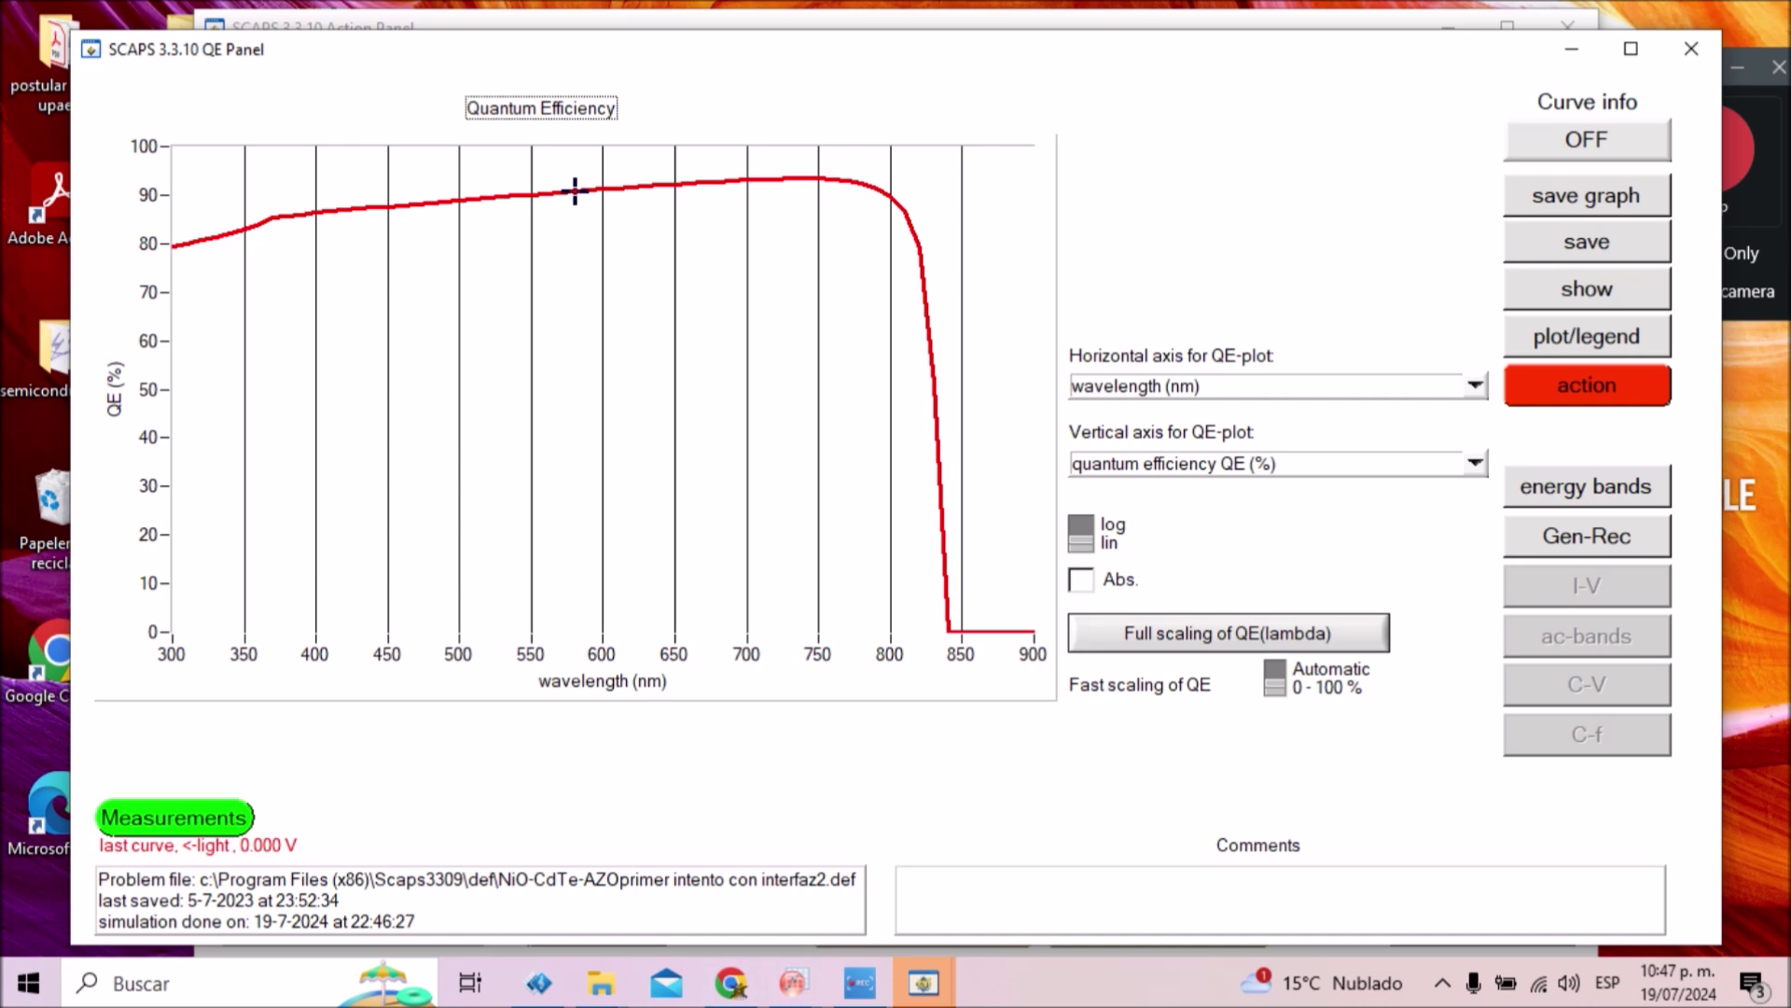
{"action": "key", "text": "alt+Down"}
{"action": "key", "text": "Down"}
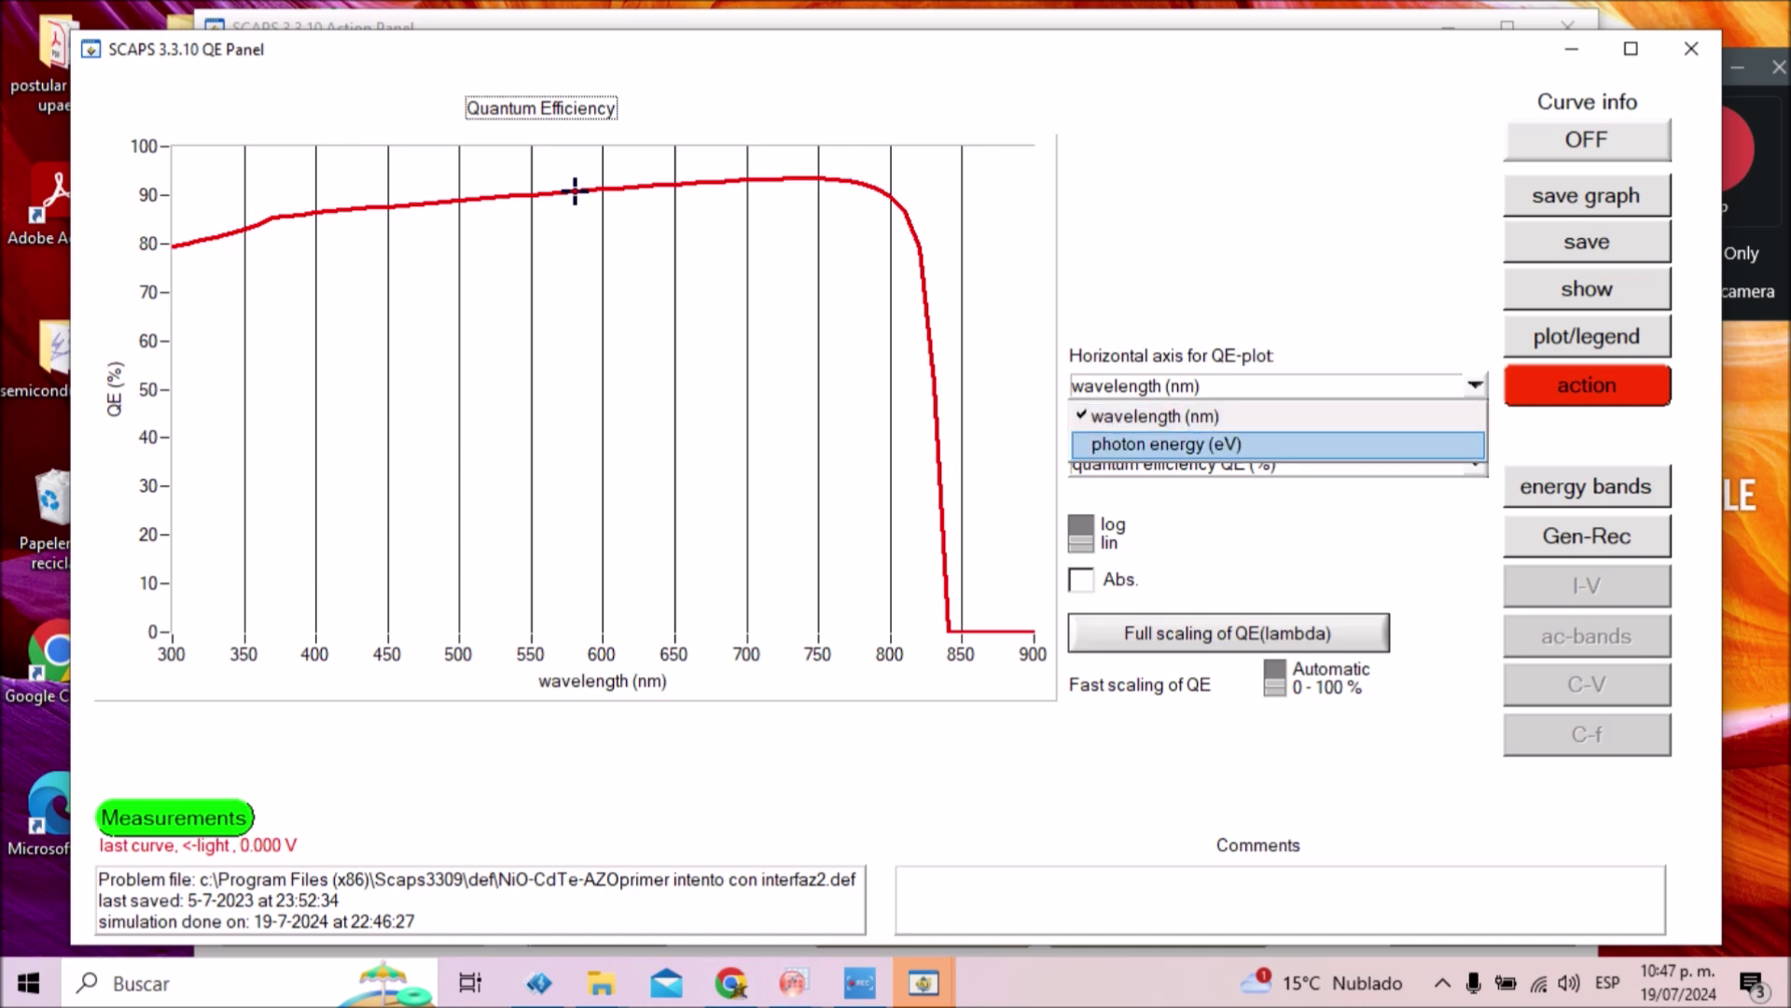
{"action": "key", "text": "Return"}
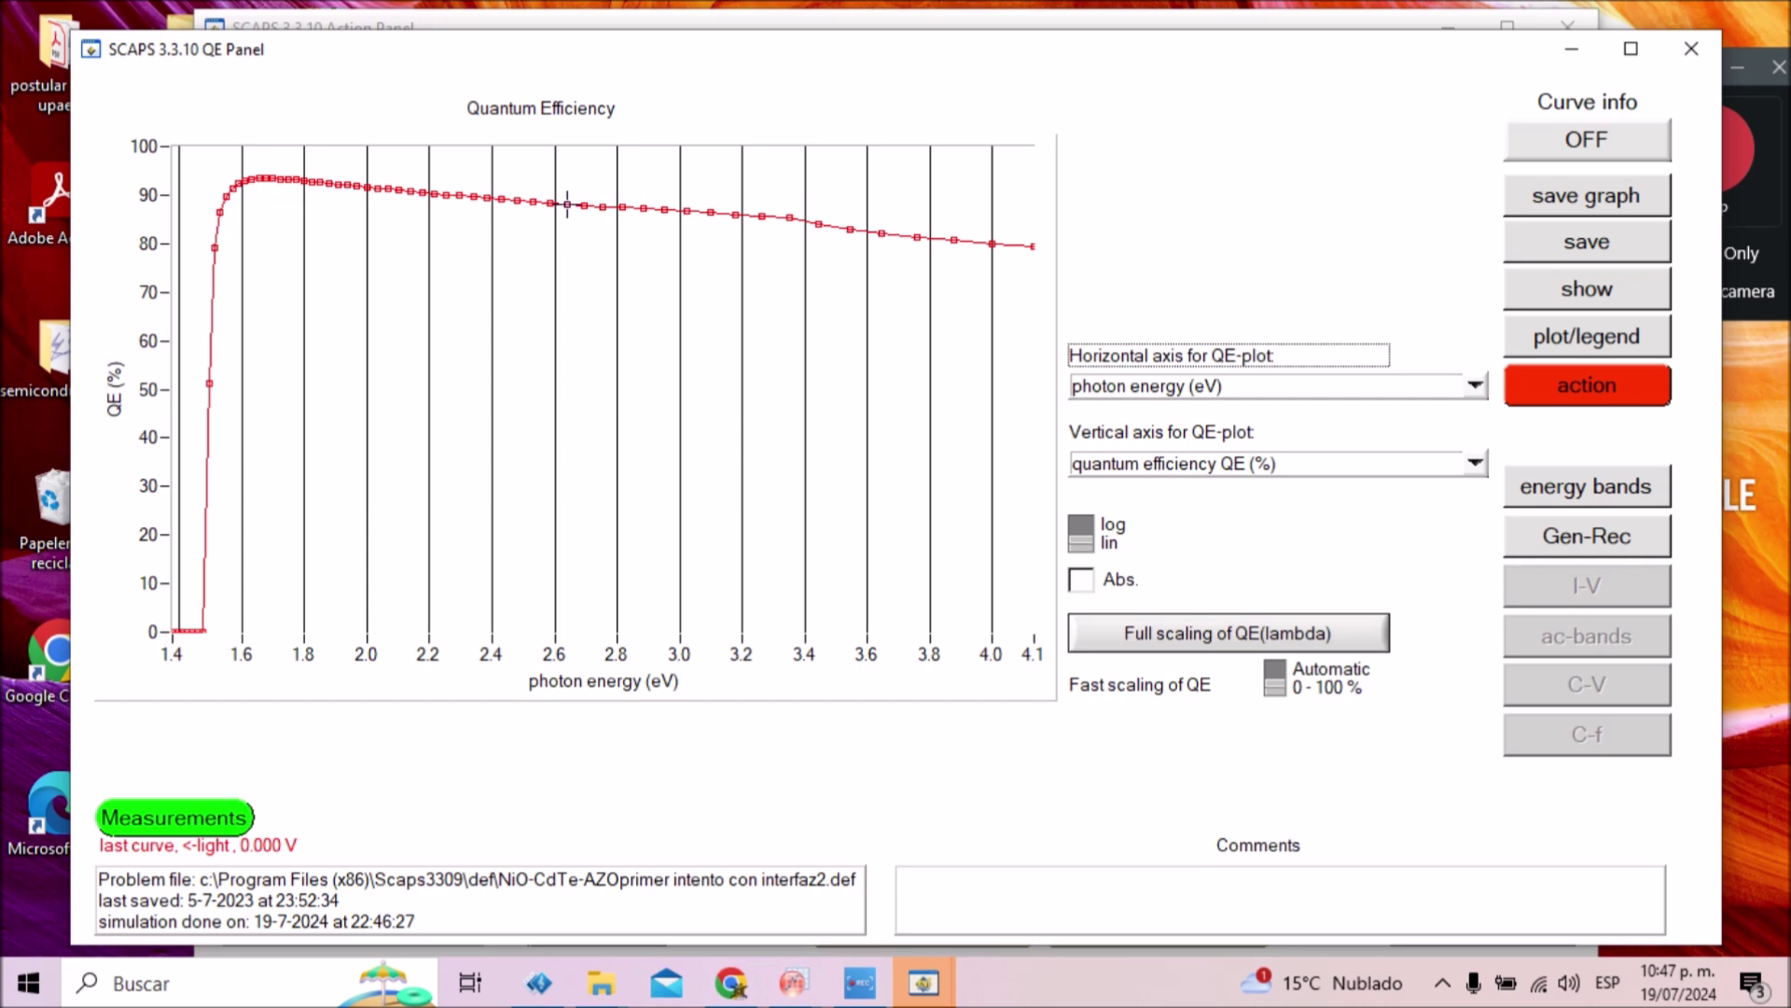
{"action": "key", "text": "alt+Down"}
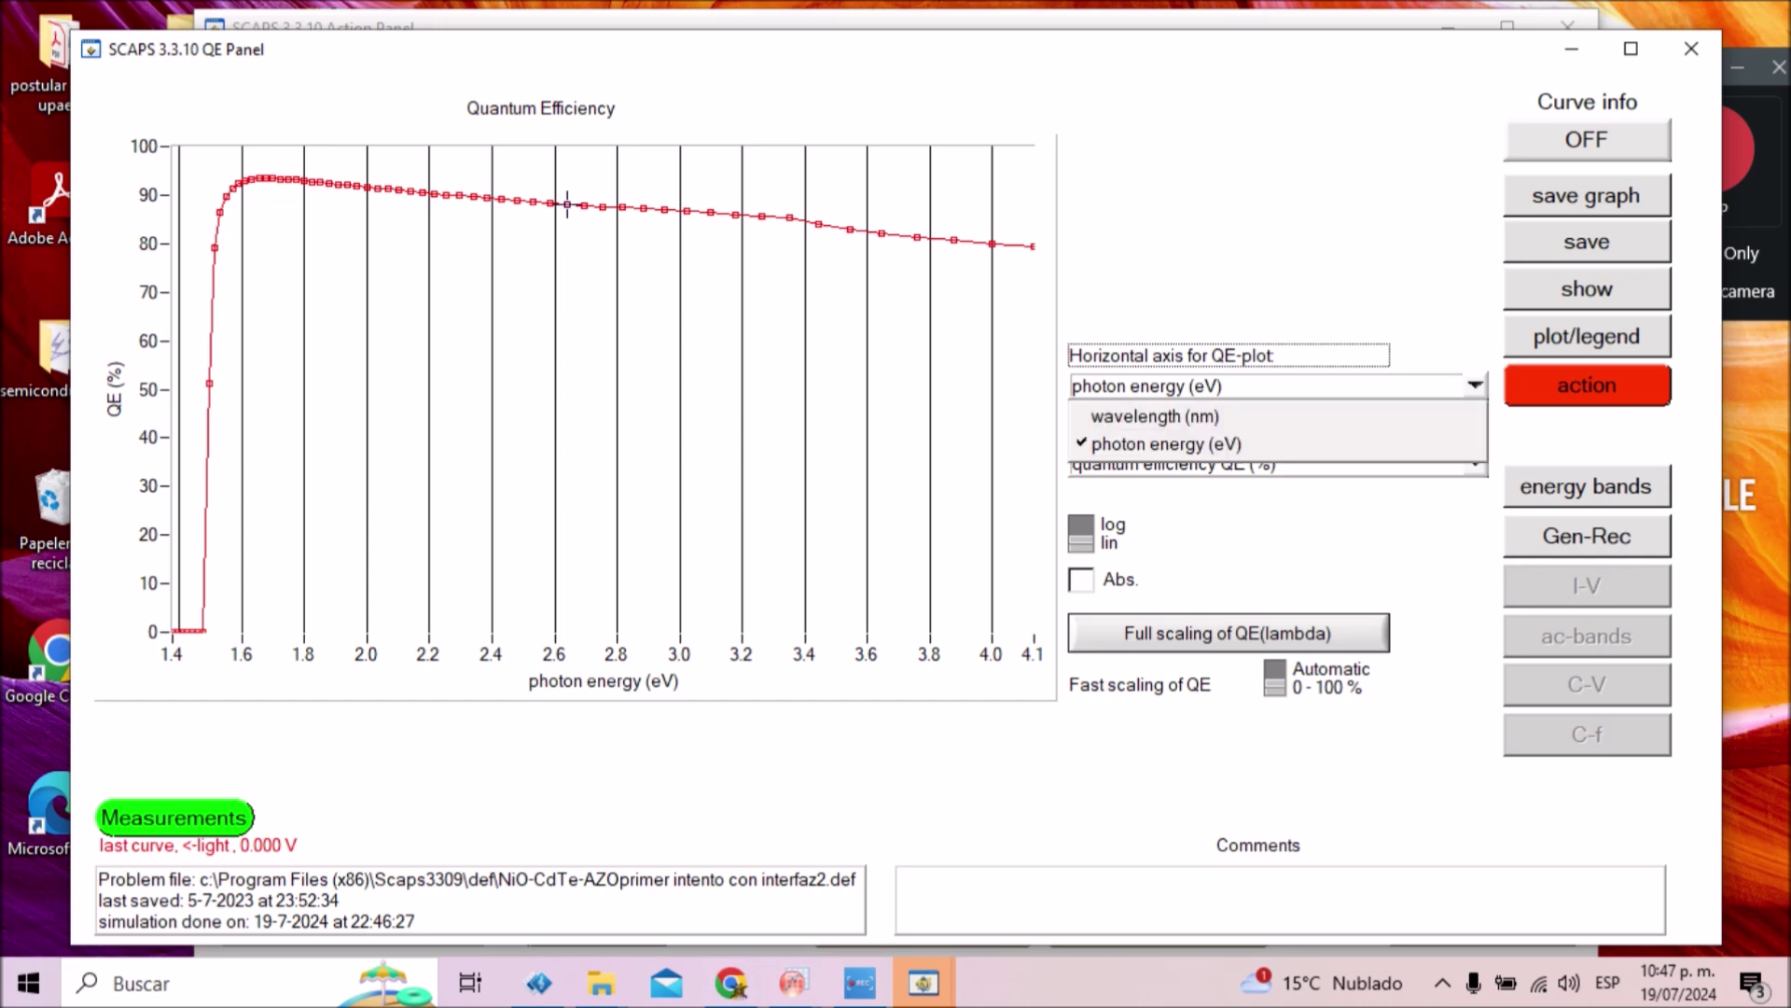
{"action": "key", "text": "Down"}
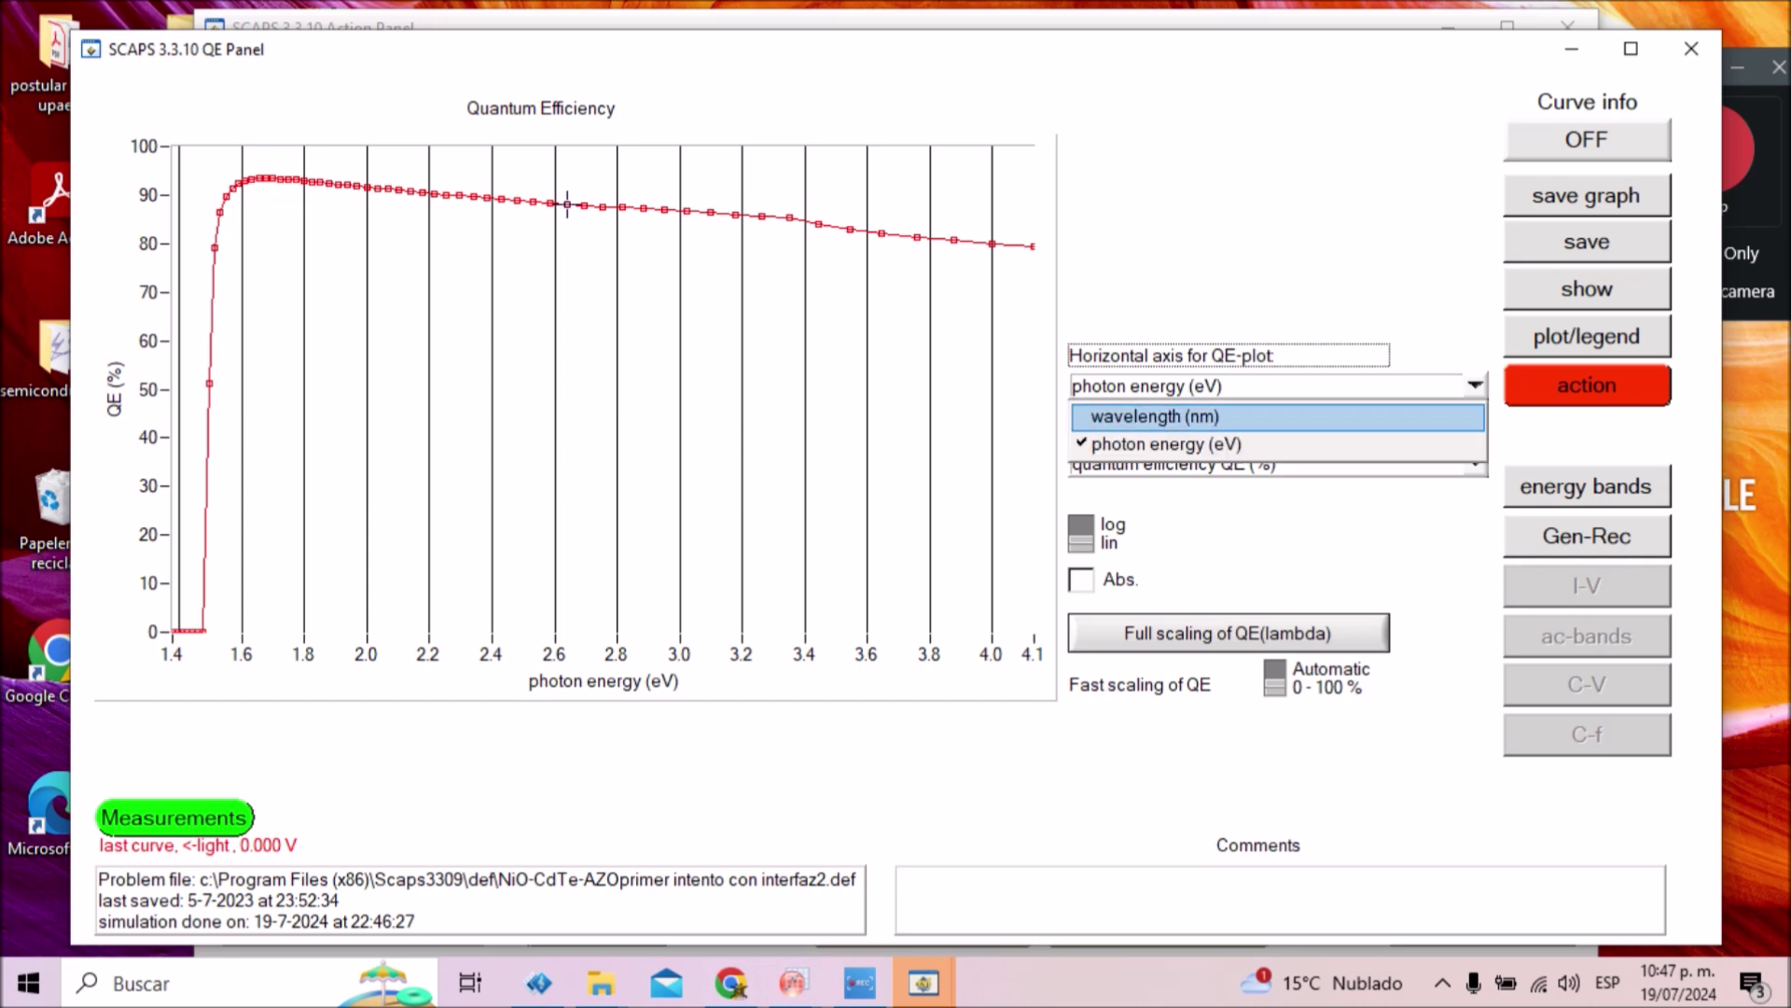
{"action": "key", "text": "Return"}
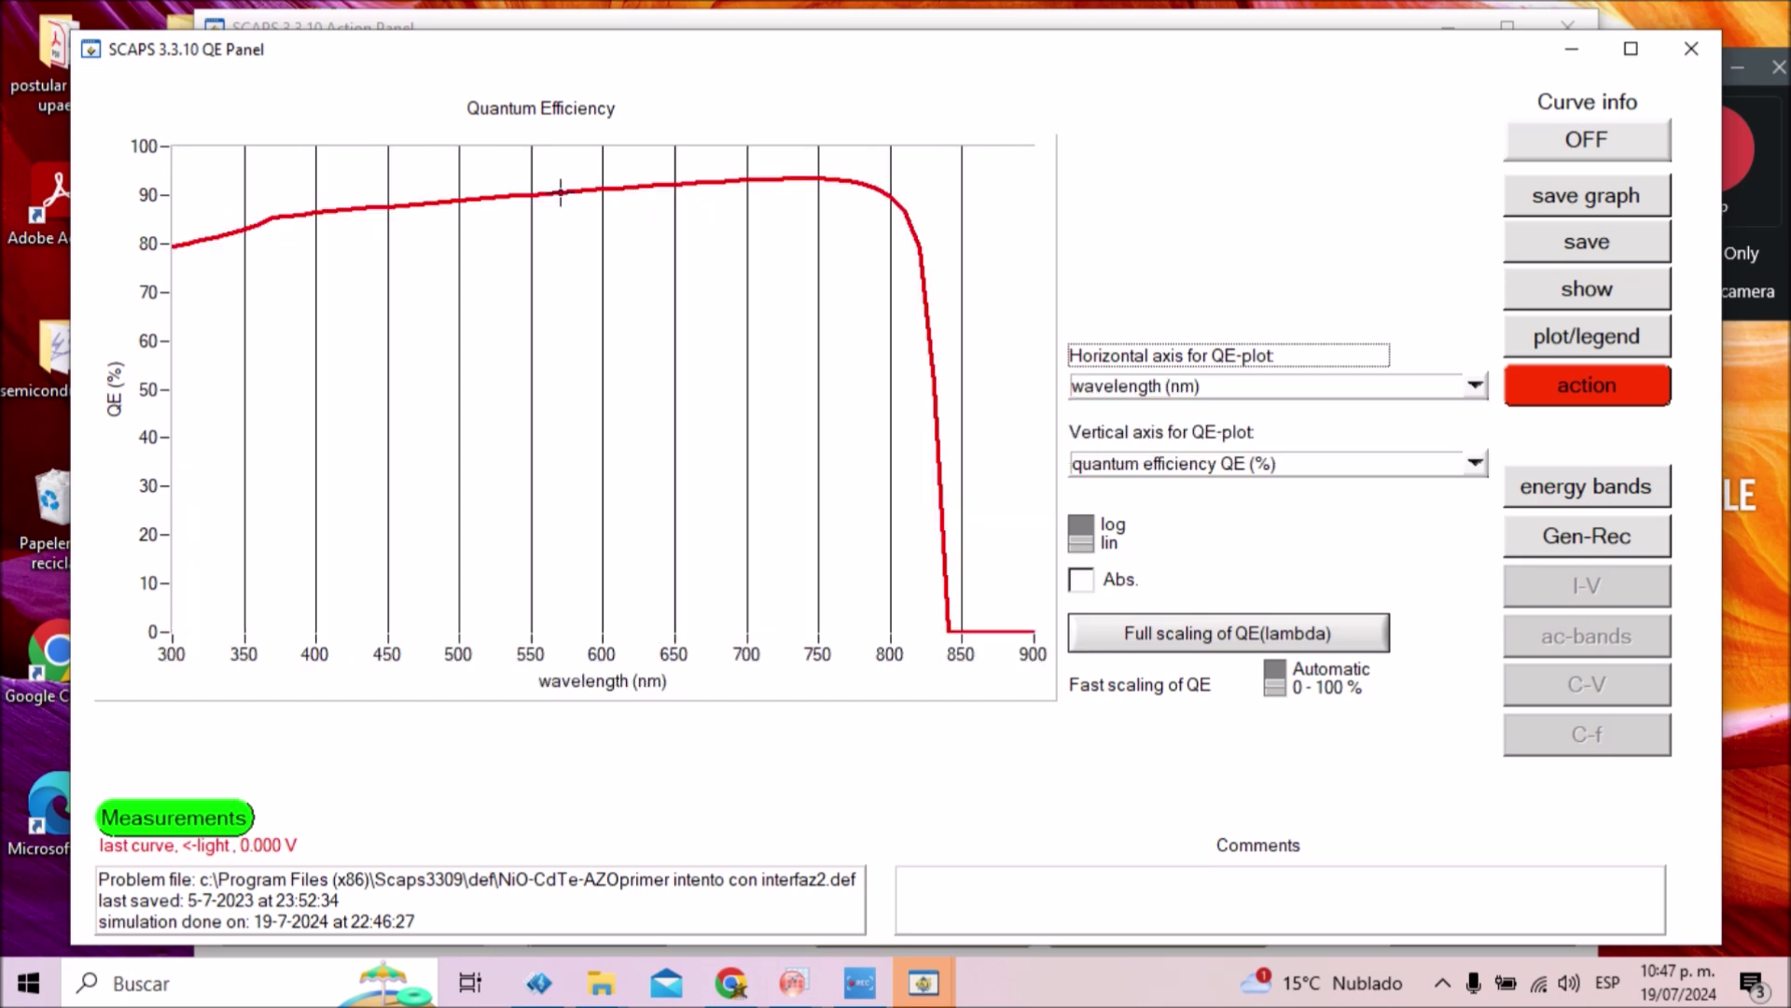
{"action": "key", "text": "alt+Down"}
{"action": "key", "text": "Down"}
{"action": "key", "text": "Return"}
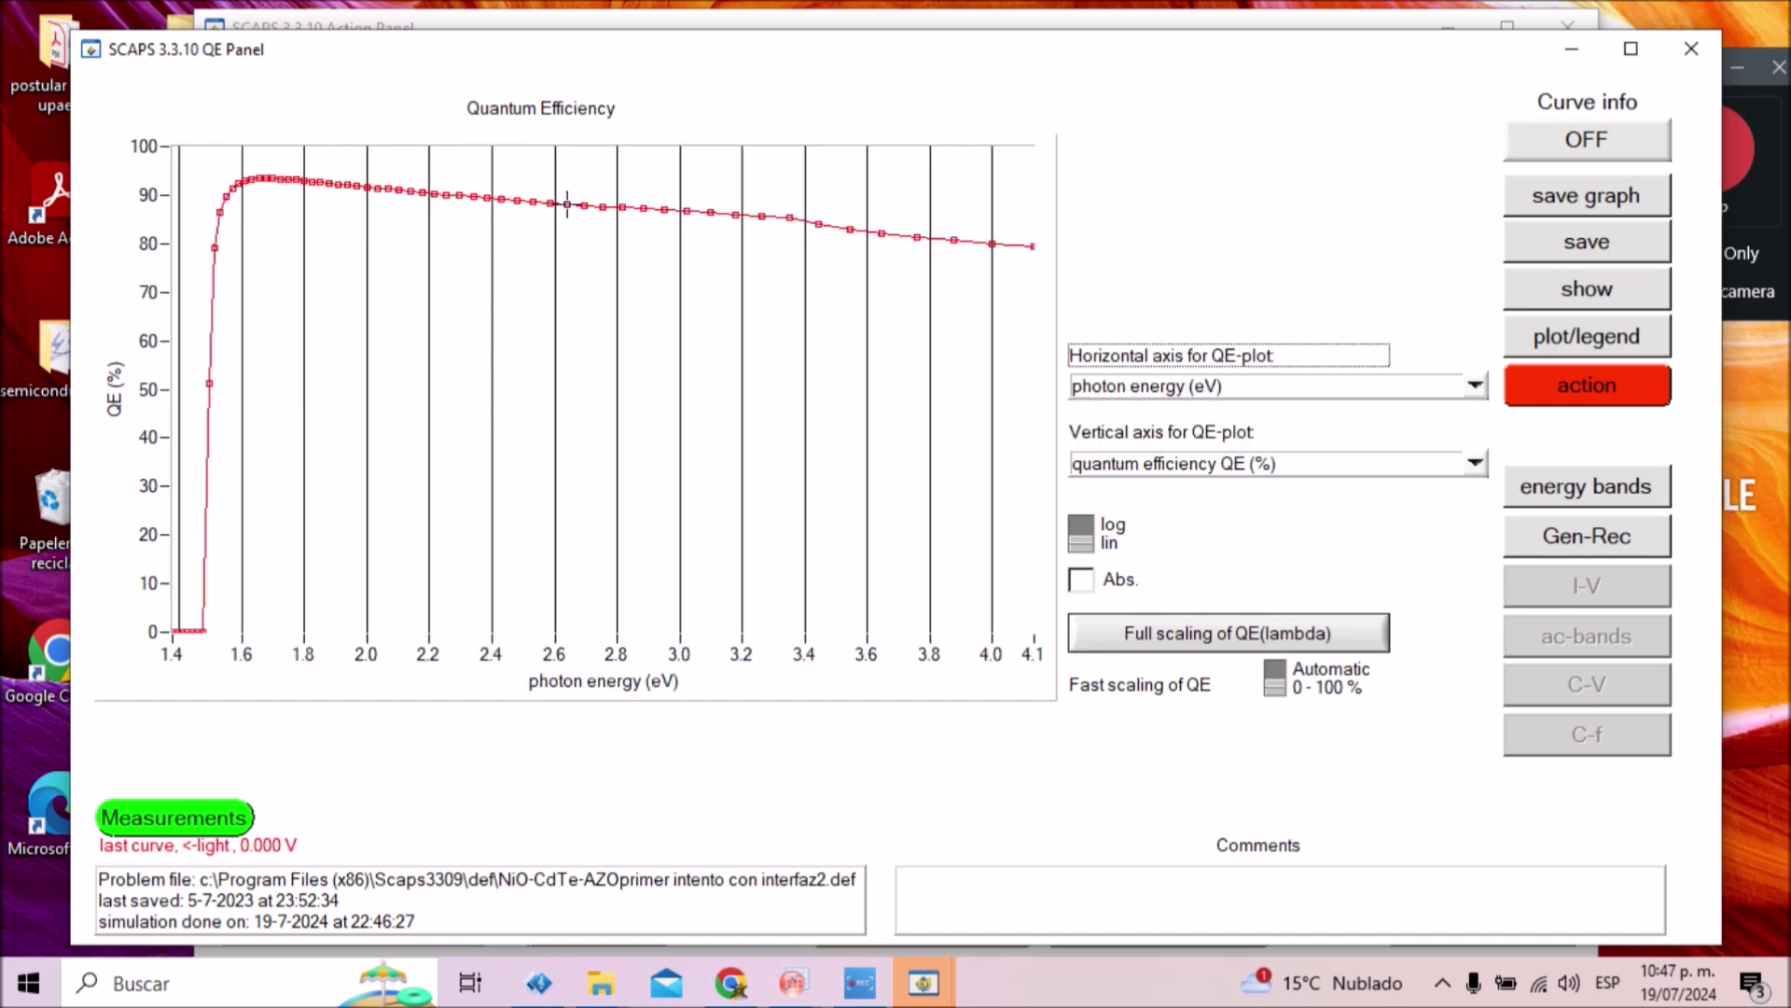
{"action": "left_click", "coordinate": [1586, 384]}
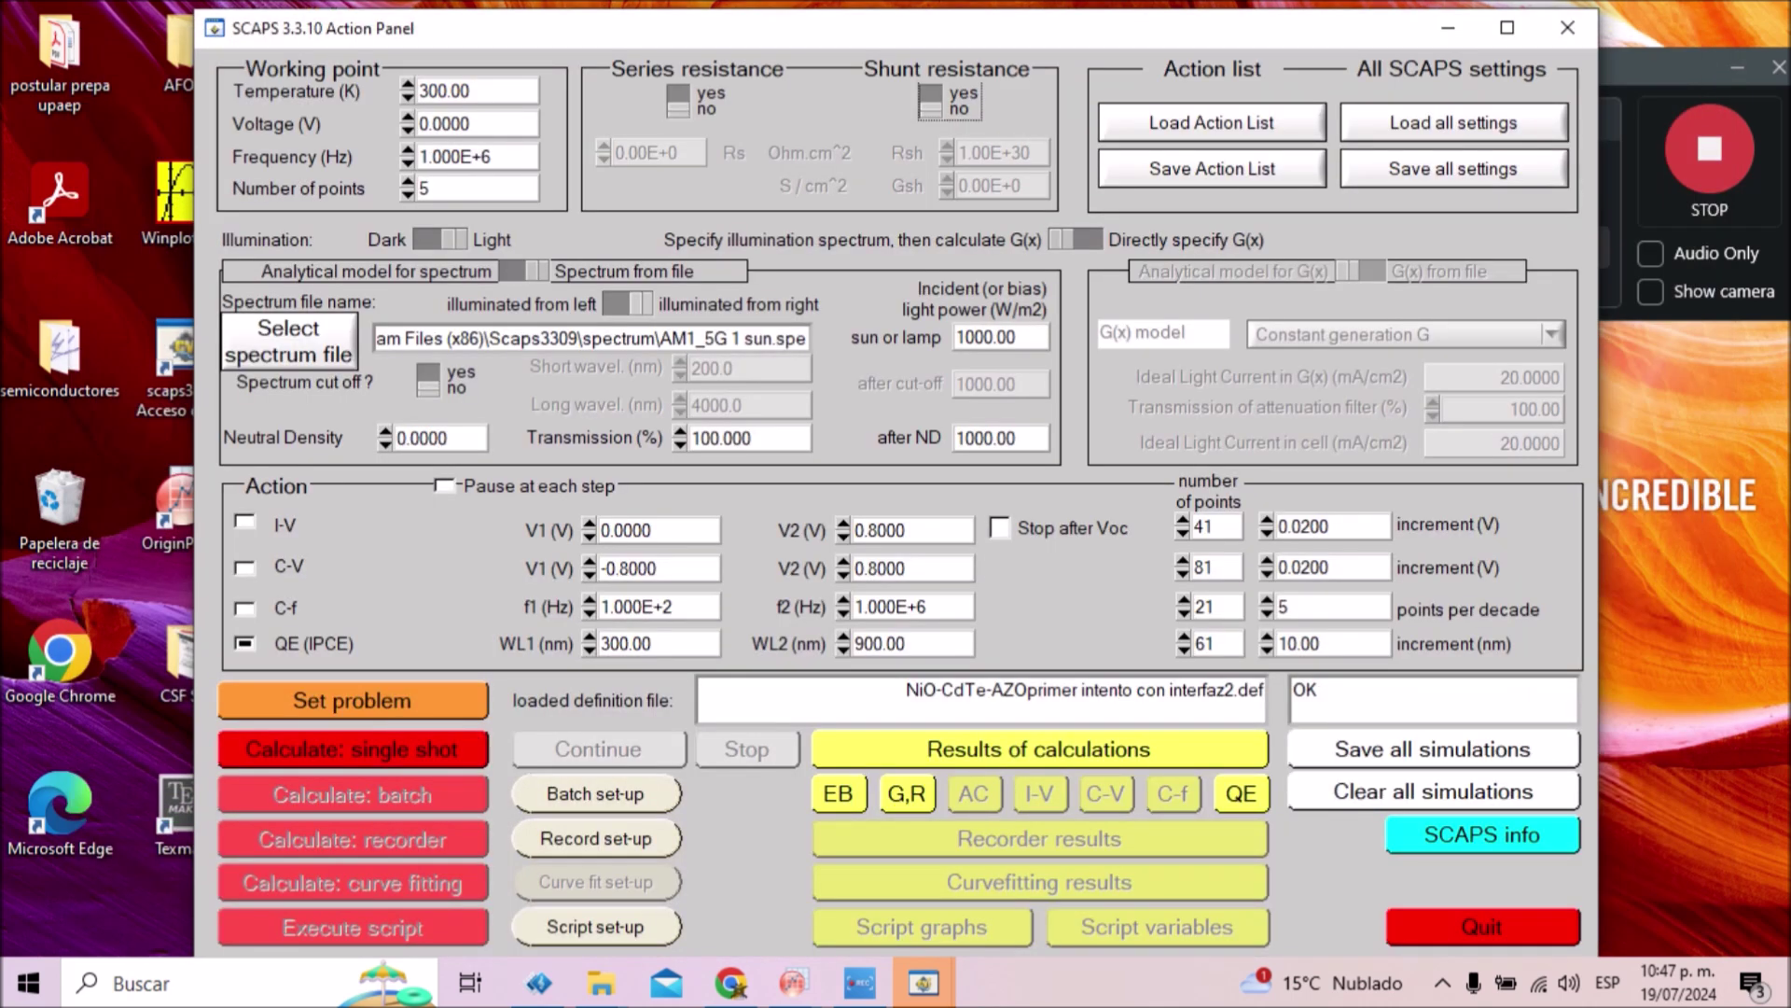
- Leave I-V as the only enabled action, with QE, C-V and C-f disabled, and set its end voltage to 1.0 V
{"action": "left_click", "coordinate": [244, 521]}
{"action": "left_click", "coordinate": [244, 568]}
{"action": "left_click", "coordinate": [244, 607]}
{"action": "left_click", "coordinate": [245, 643]}
{"action": "left_click", "coordinate": [244, 607]}
{"action": "left_click", "coordinate": [245, 567]}
{"action": "left_click", "coordinate": [843, 524]}
{"action": "key", "text": "Up"}
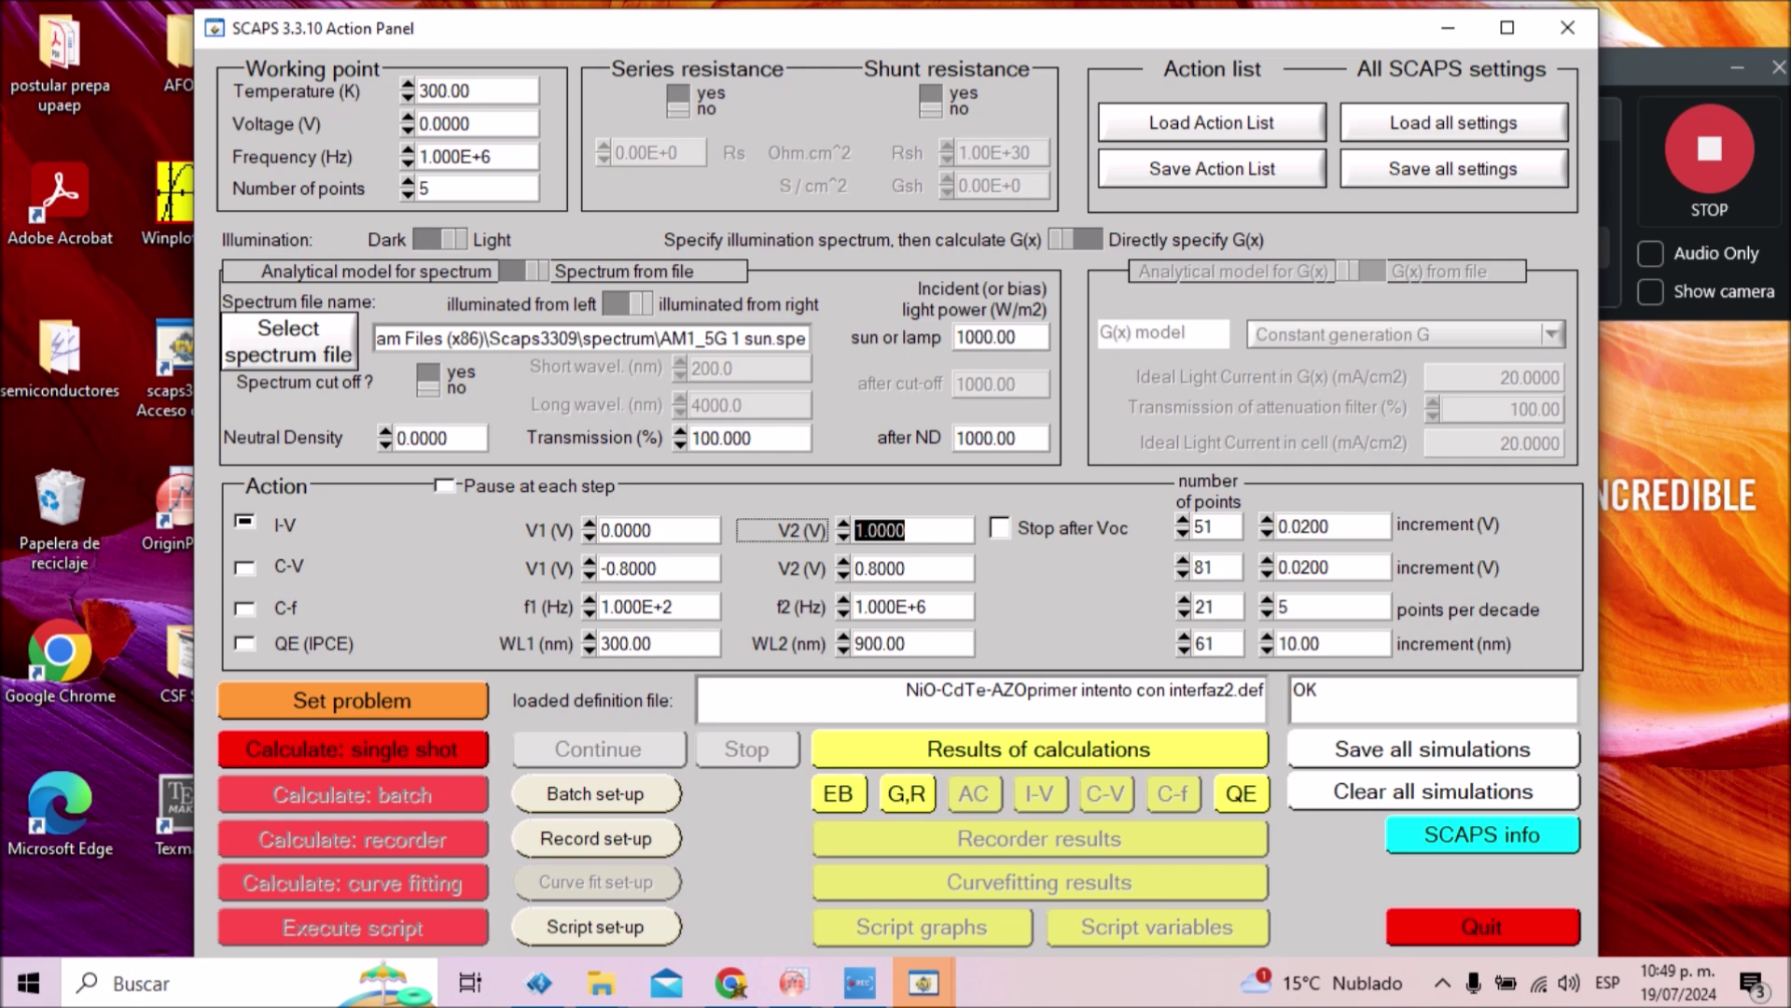
- Try the Stop after Voc option and an I-V end voltage of 0.8 V, restoring both settings
{"action": "left_click", "coordinate": [999, 527]}
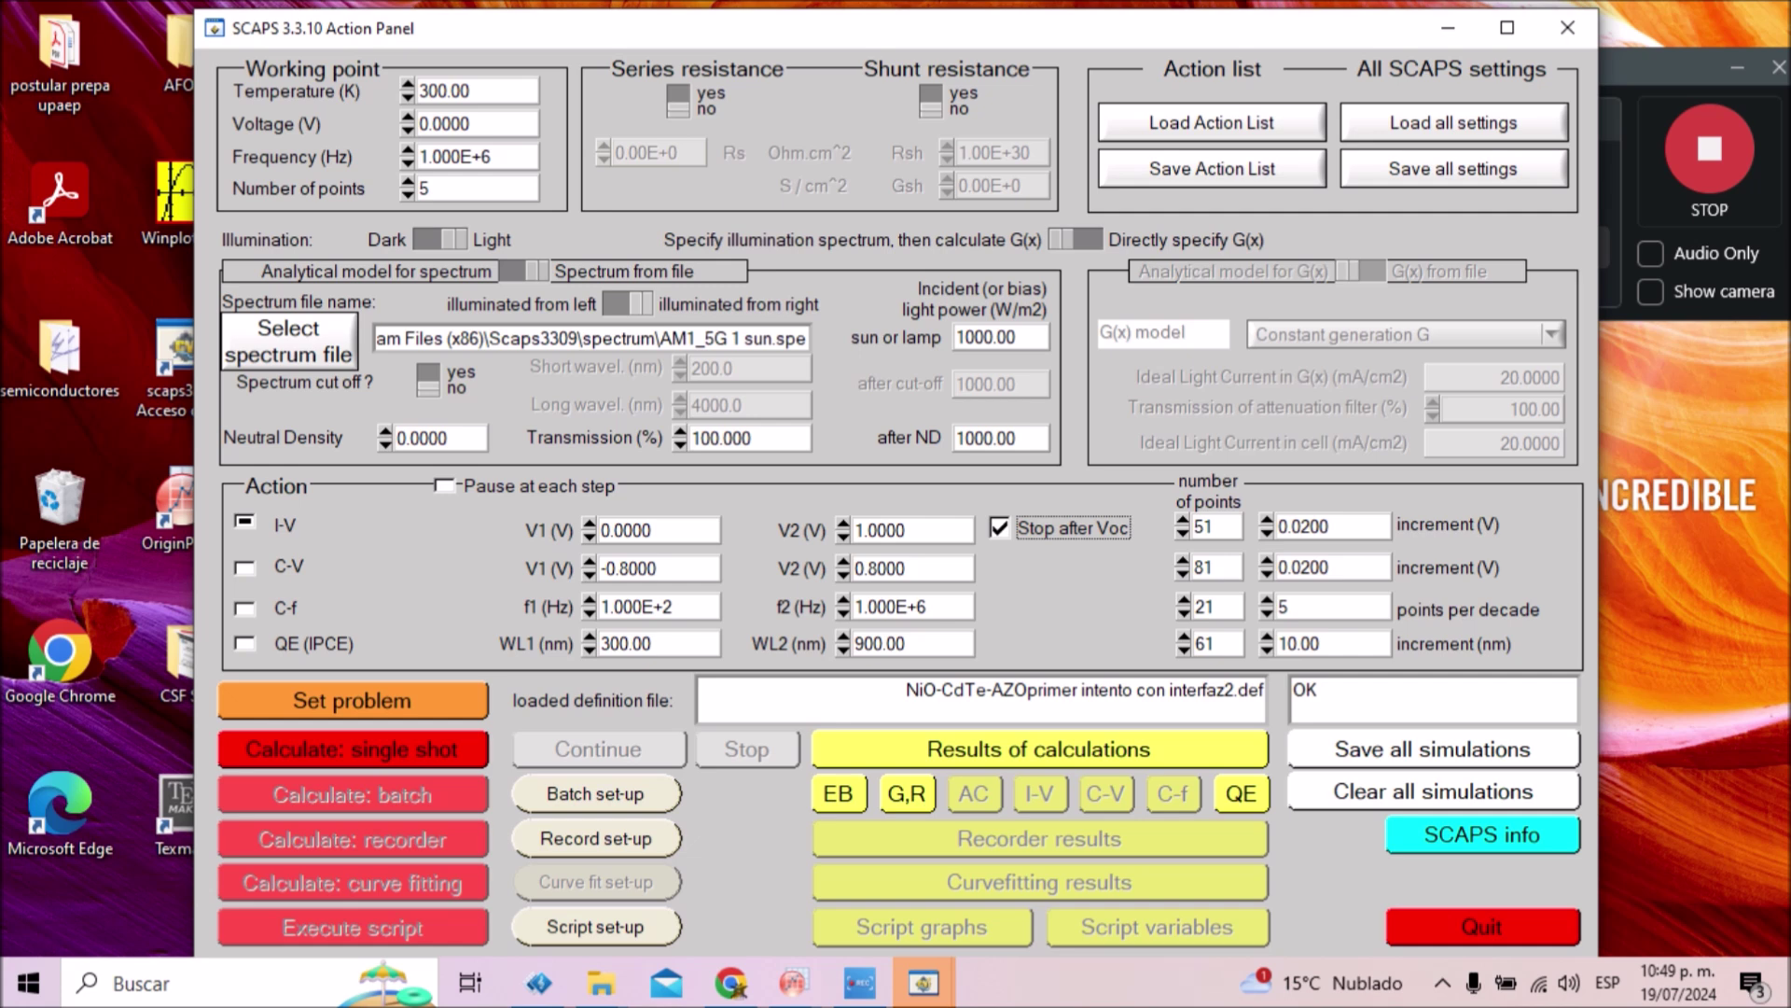
{"action": "key", "text": "space"}
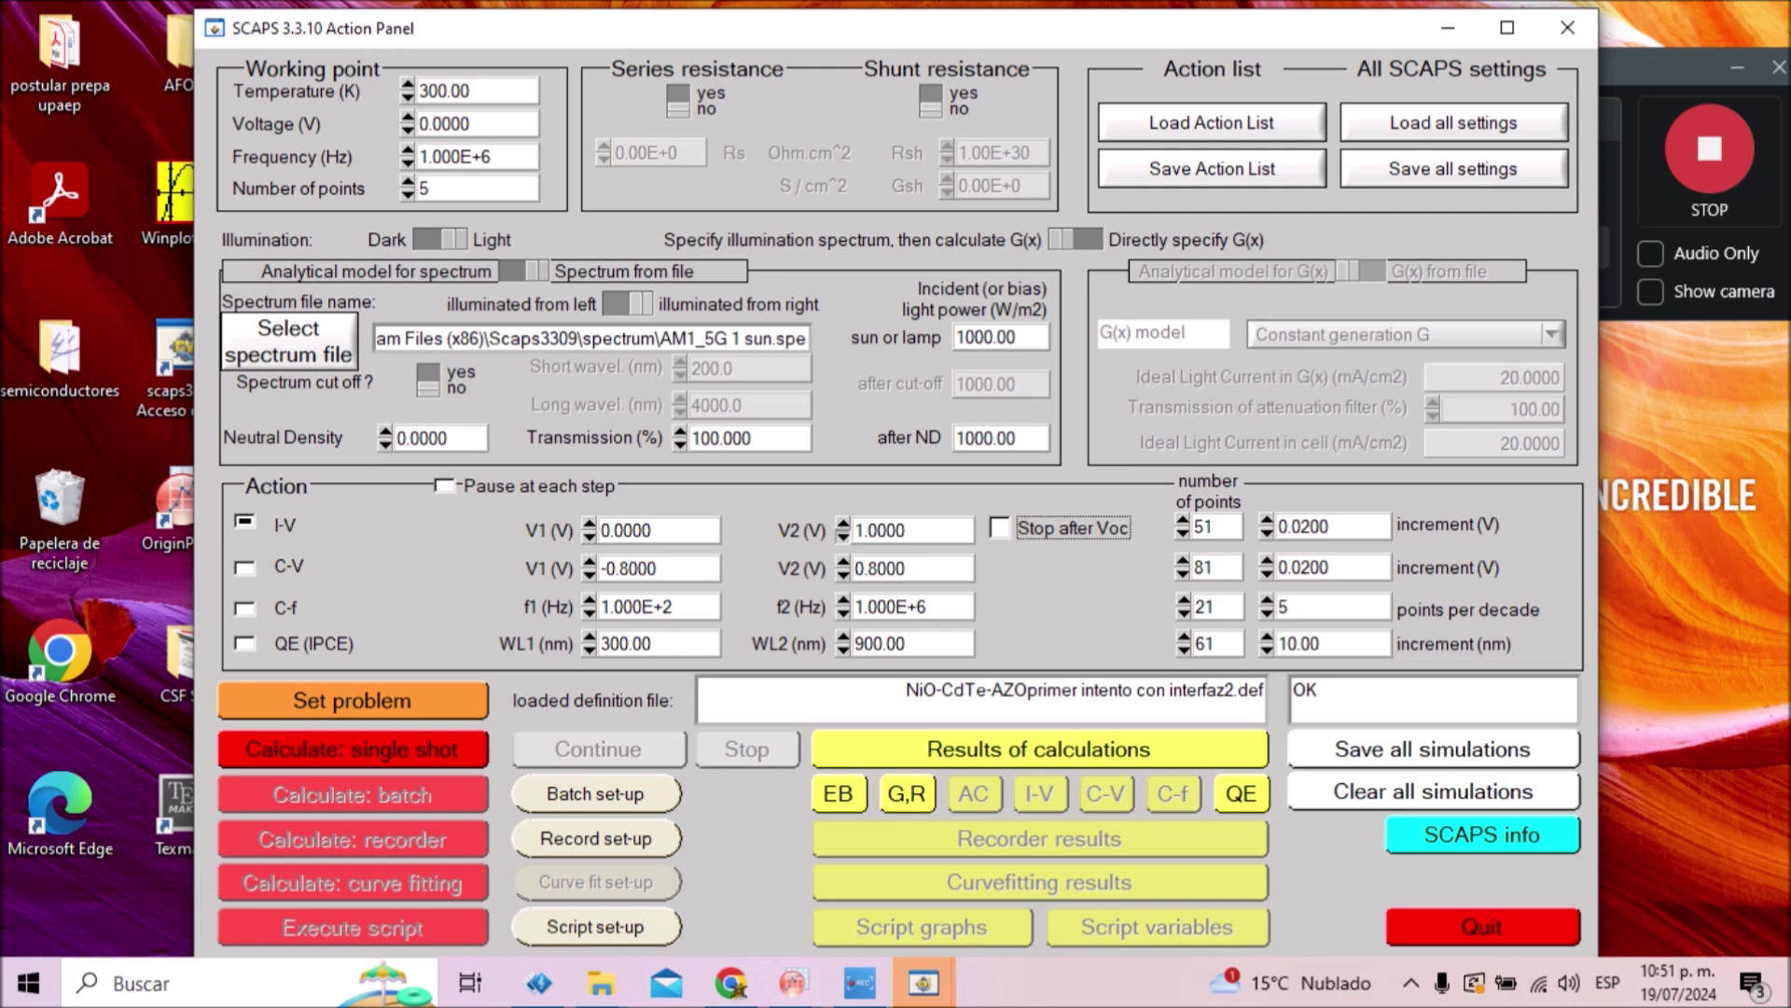
{"action": "left_click", "coordinate": [844, 538]}
{"action": "left_click", "coordinate": [843, 537]}
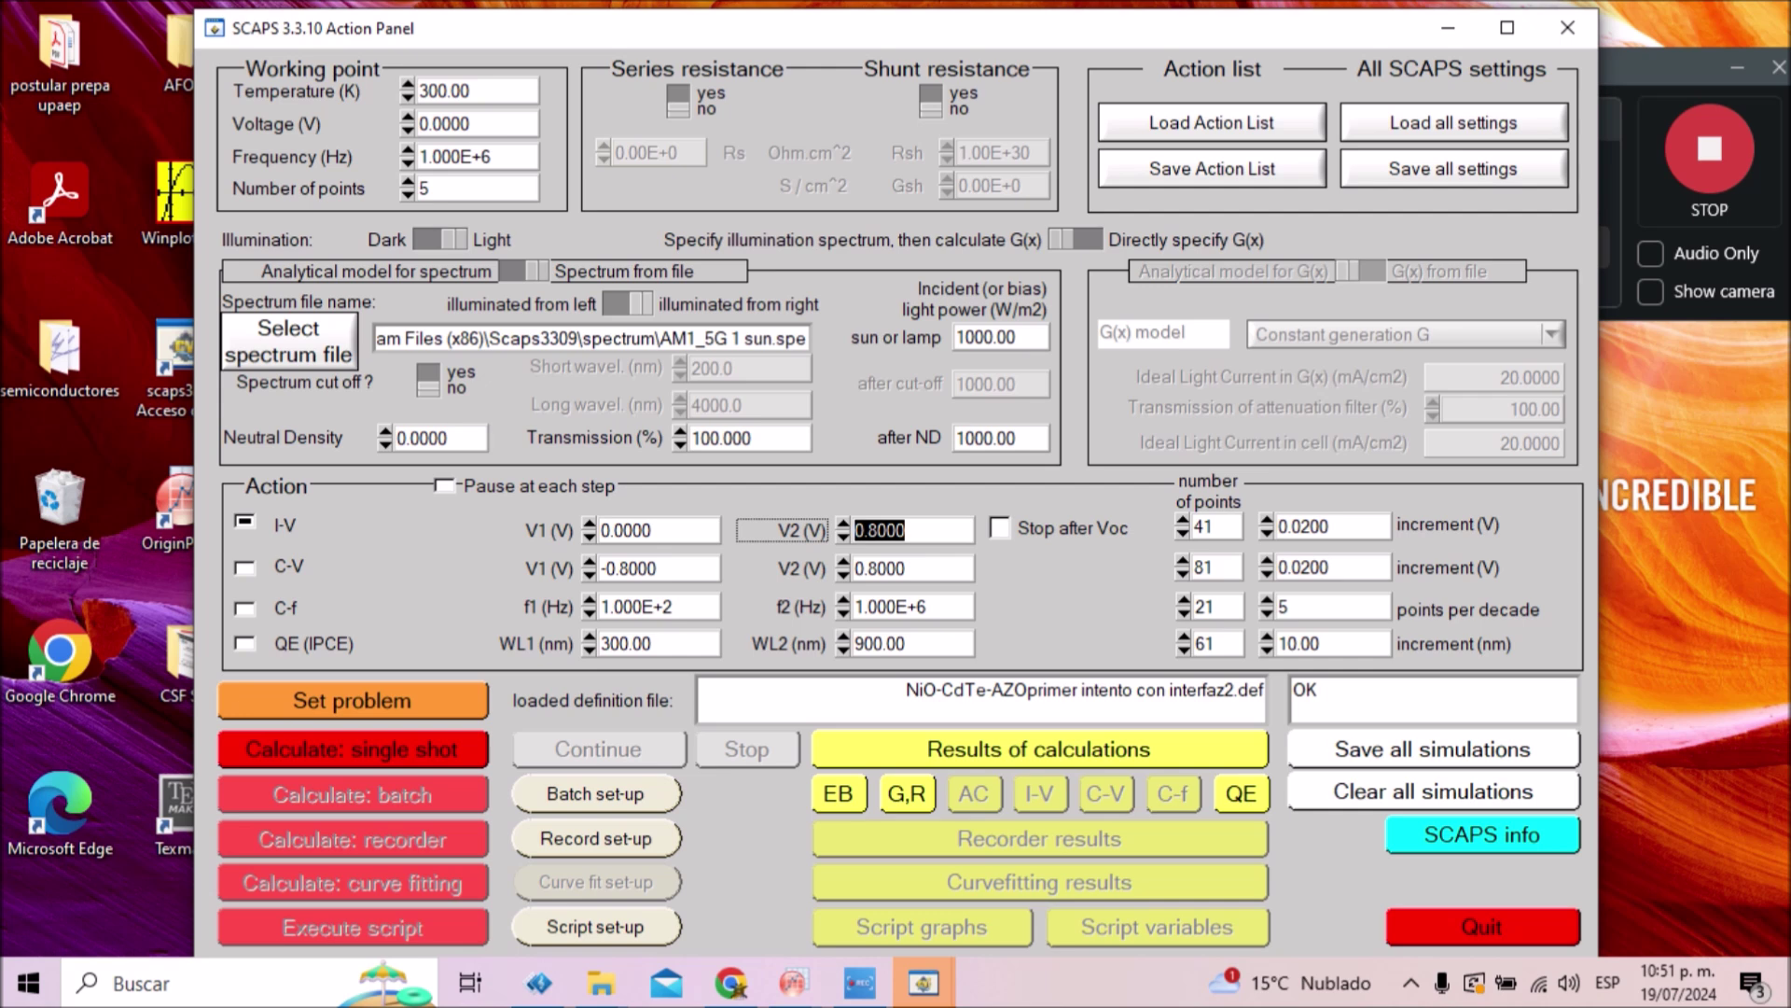
{"action": "left_click", "coordinate": [843, 523]}
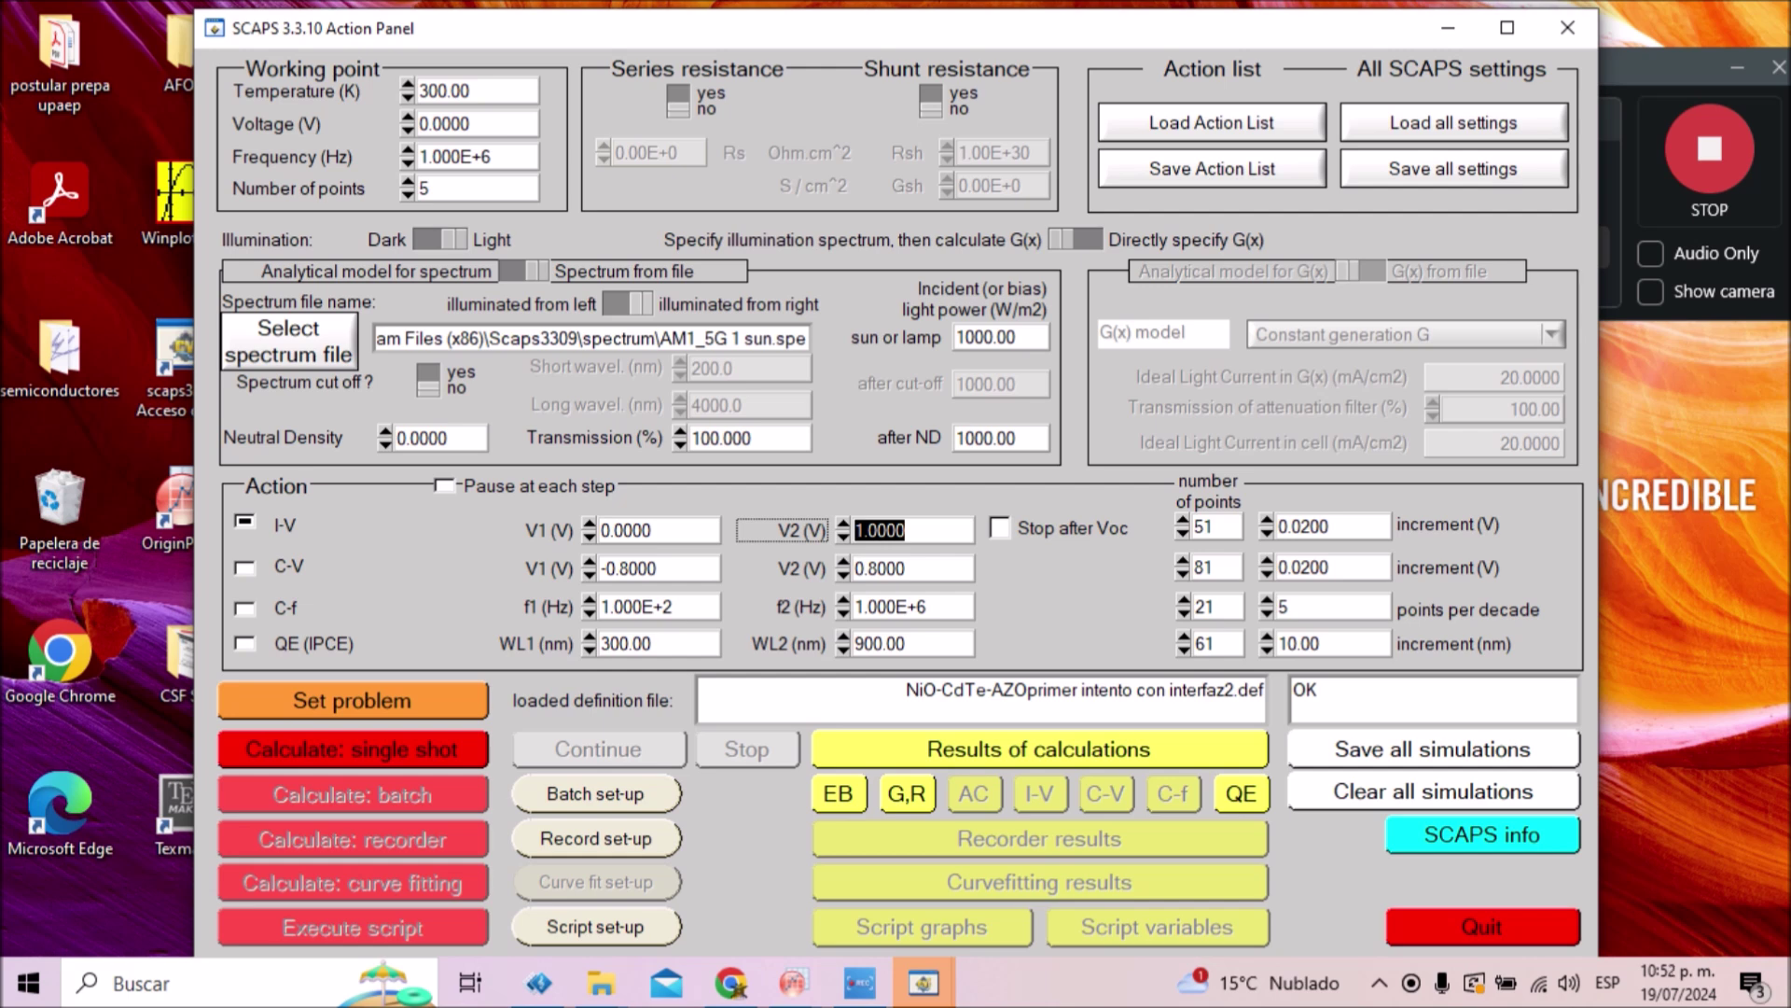
- Try 100 points for the I-V sweep and restore the number of points to 51
{"action": "left_click", "coordinate": [1209, 526]}
{"action": "key", "text": "BackSpace"}
{"action": "key", "text": "BackSpace"}
{"action": "type", "text": "100"}
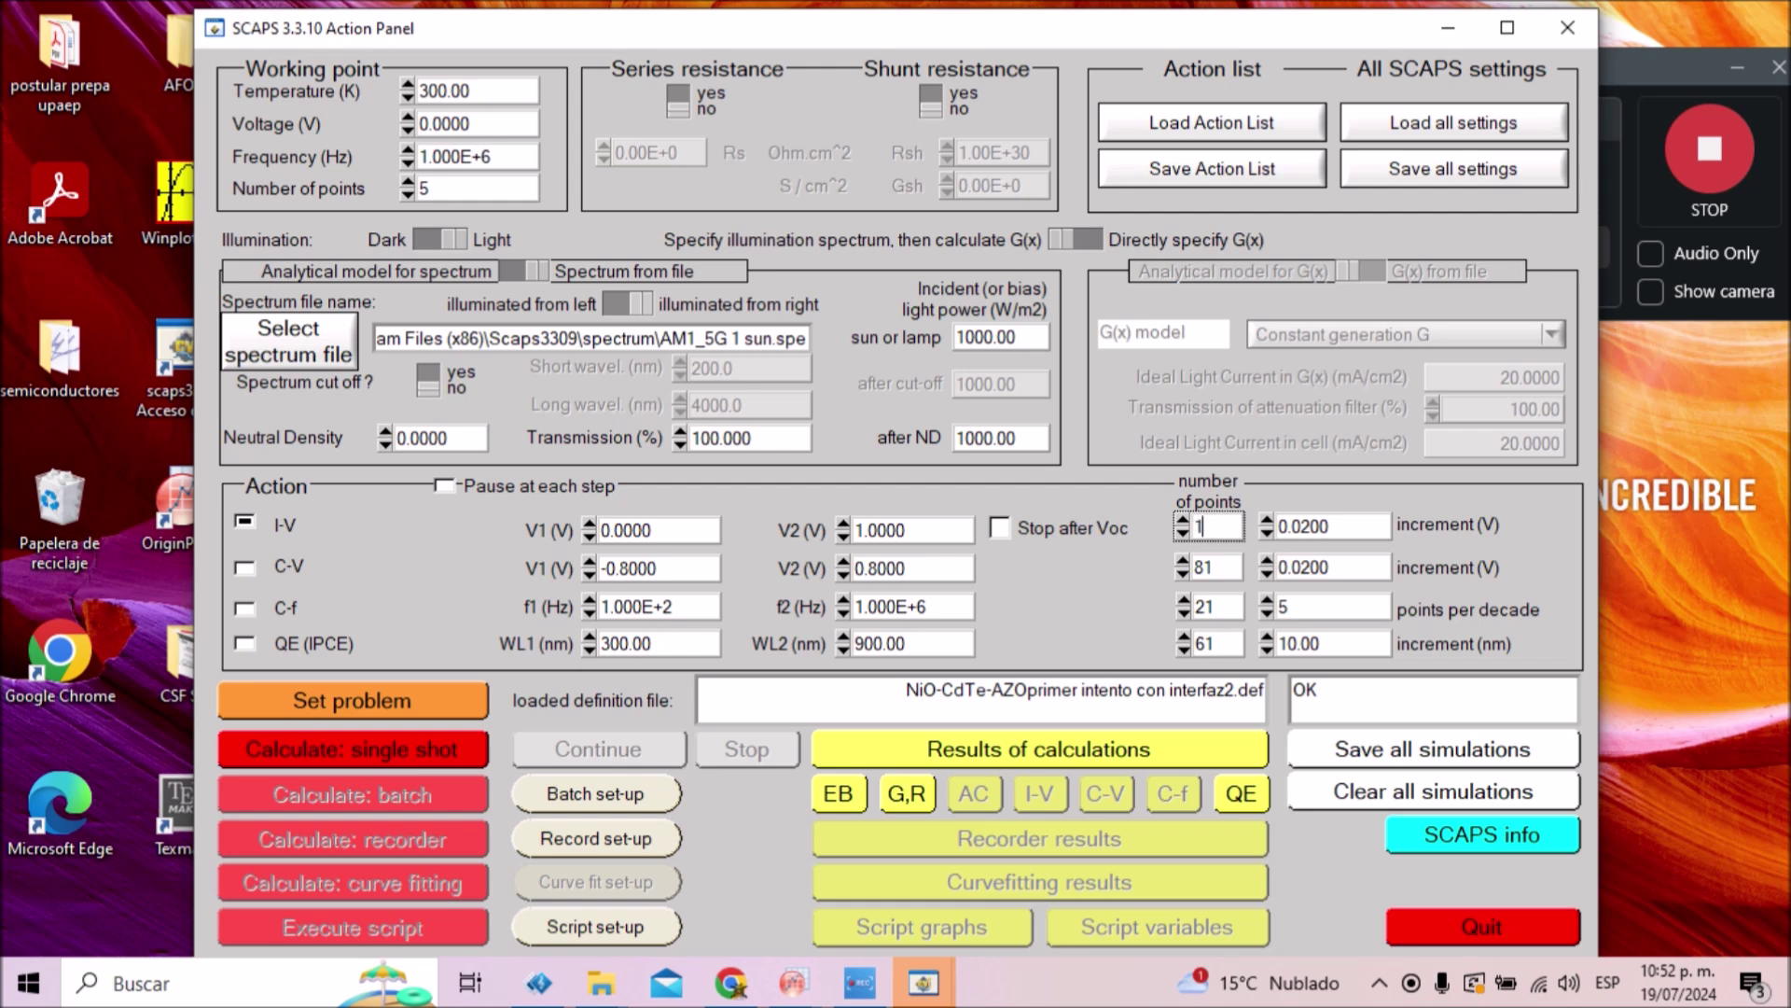
{"action": "key", "text": "Return"}
{"action": "double_click", "coordinate": [1219, 526]}
{"action": "type", "text": "51"}
{"action": "key", "text": "Tab"}
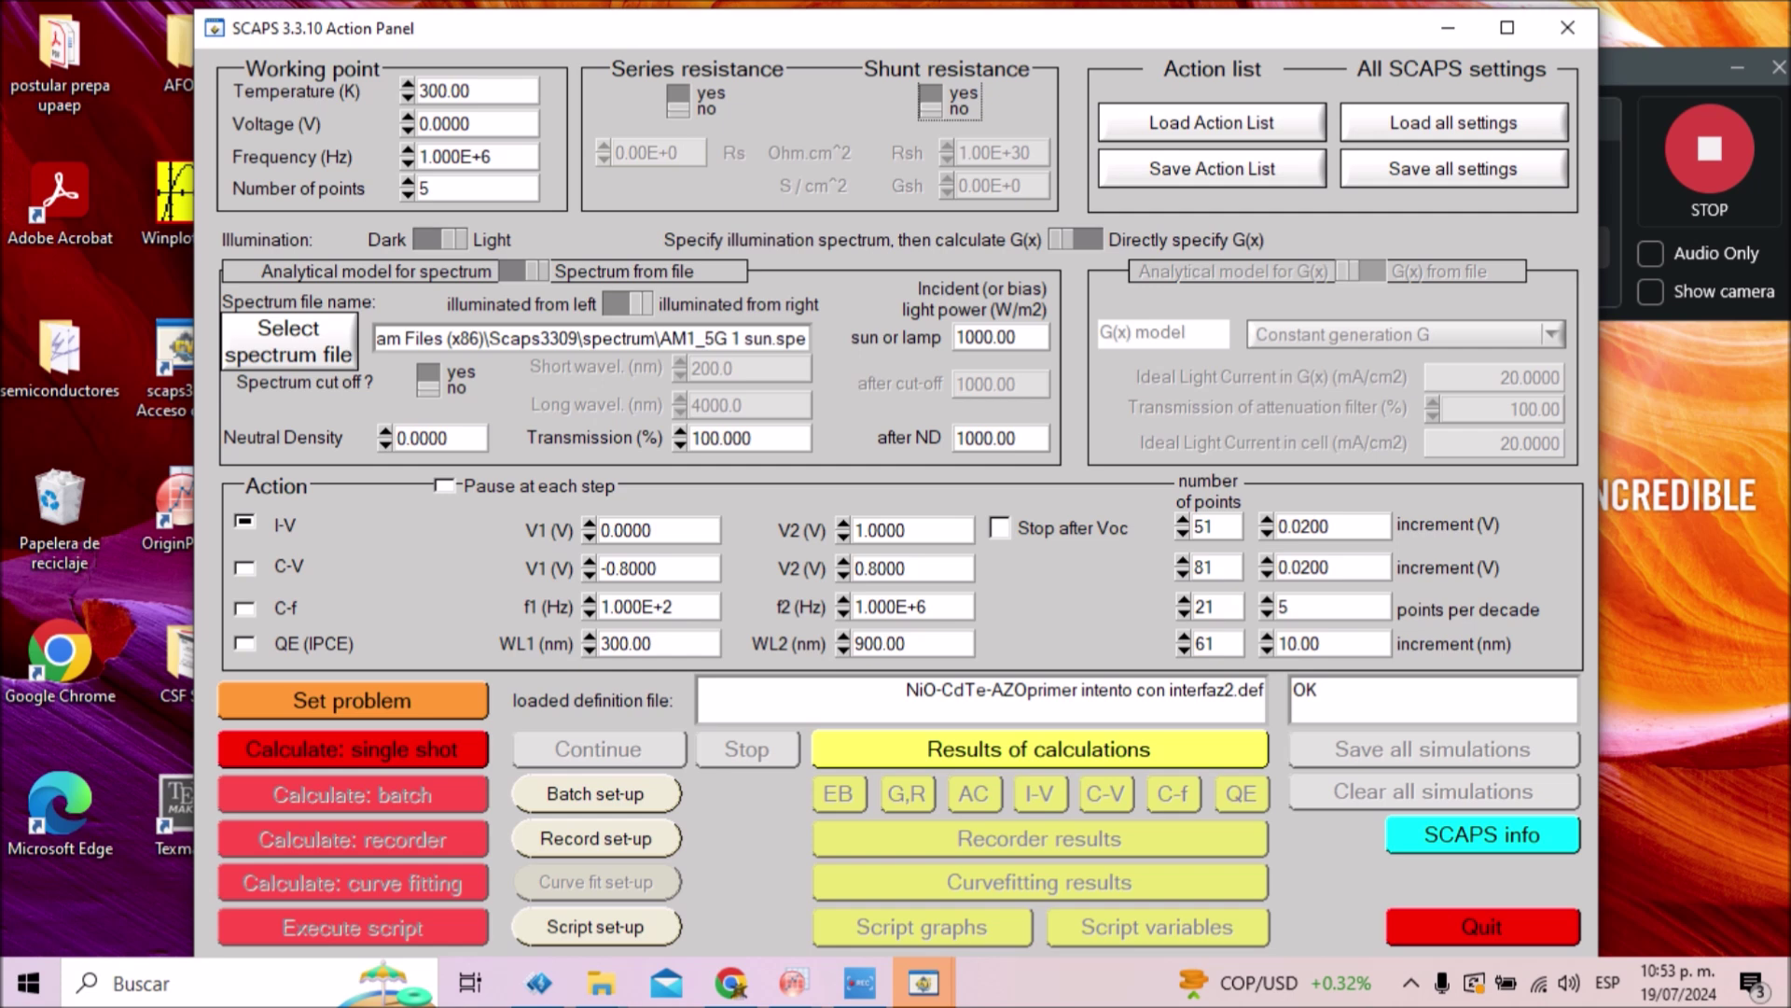
- Set the I-V end voltage to 0.9 V, run a single shot without series resistance, and view the I-V curve
{"action": "left_click", "coordinate": [678, 100]}
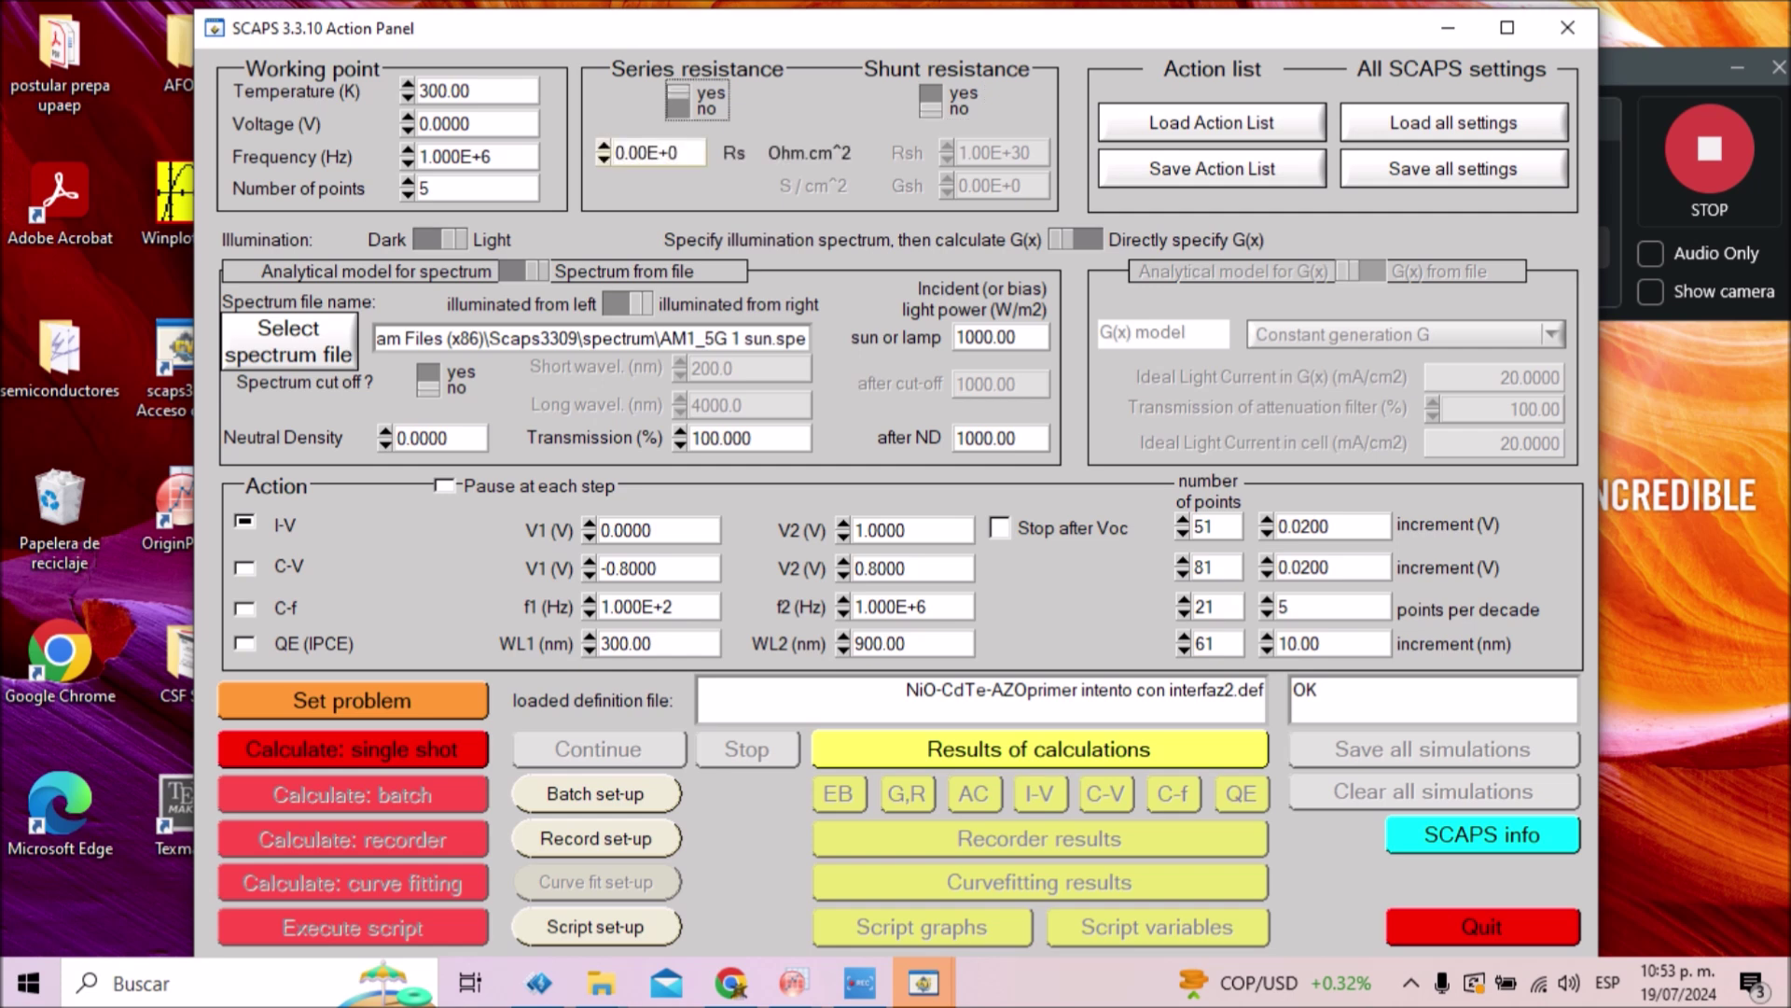
{"action": "key", "text": "space"}
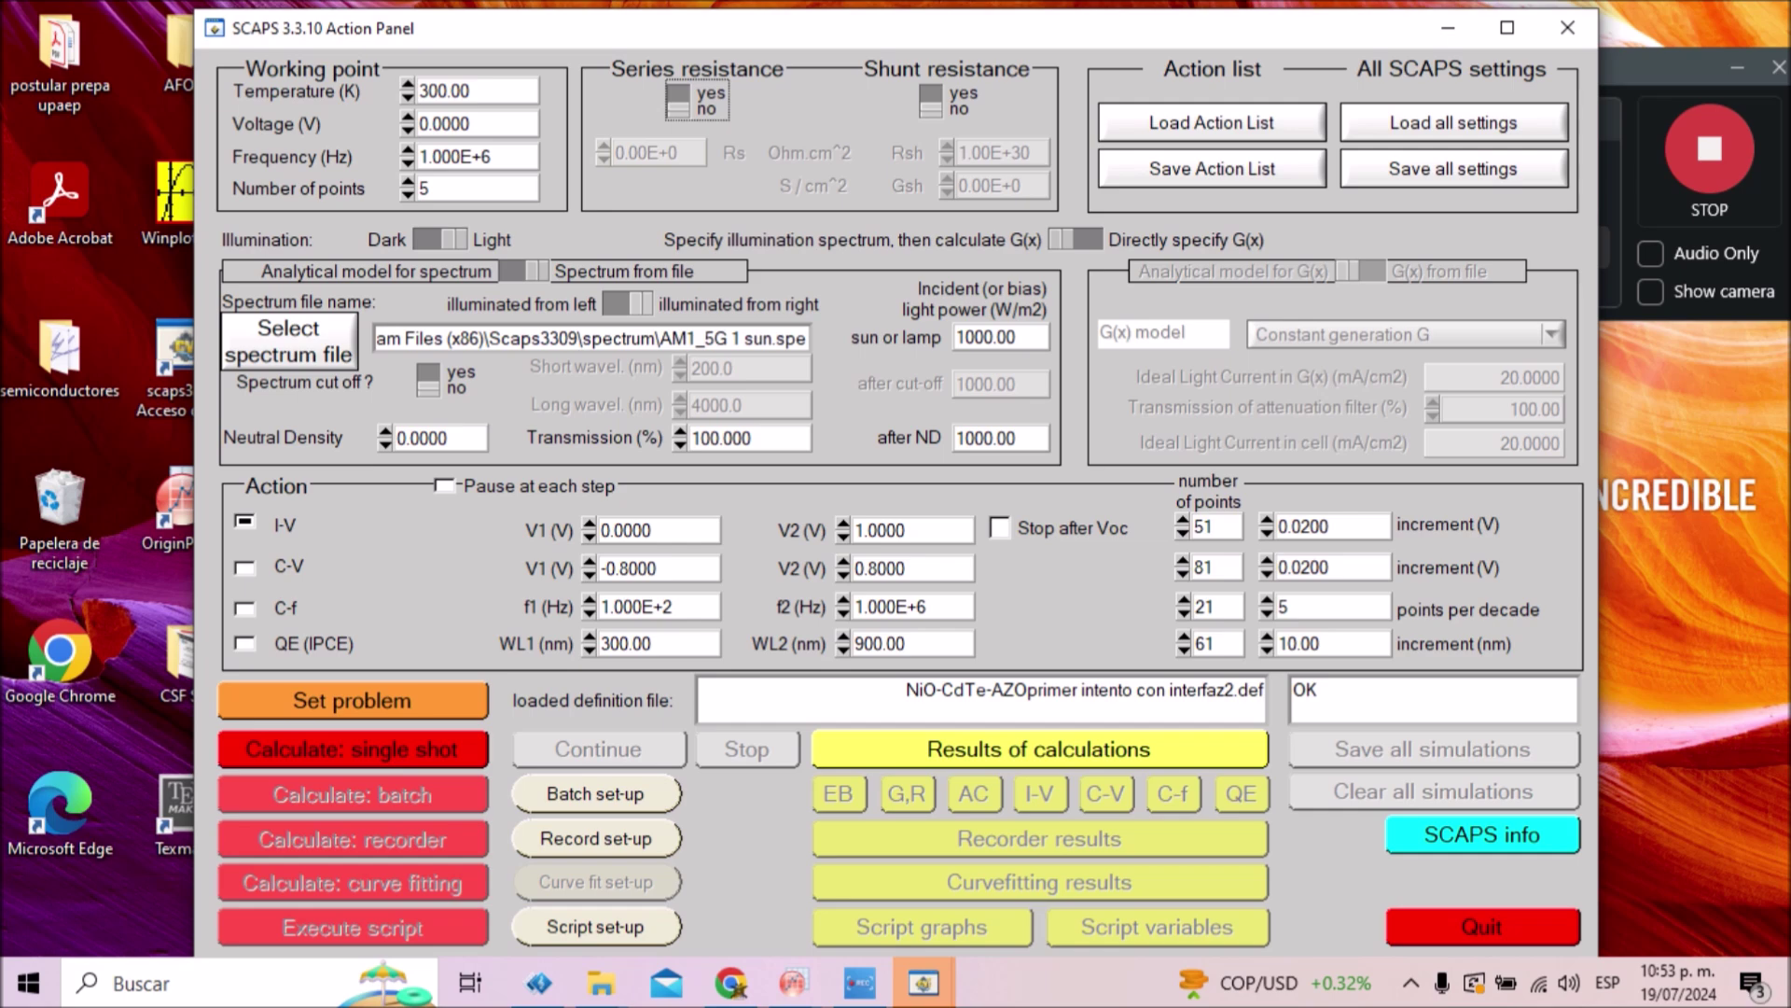
{"action": "left_click", "coordinate": [843, 536]}
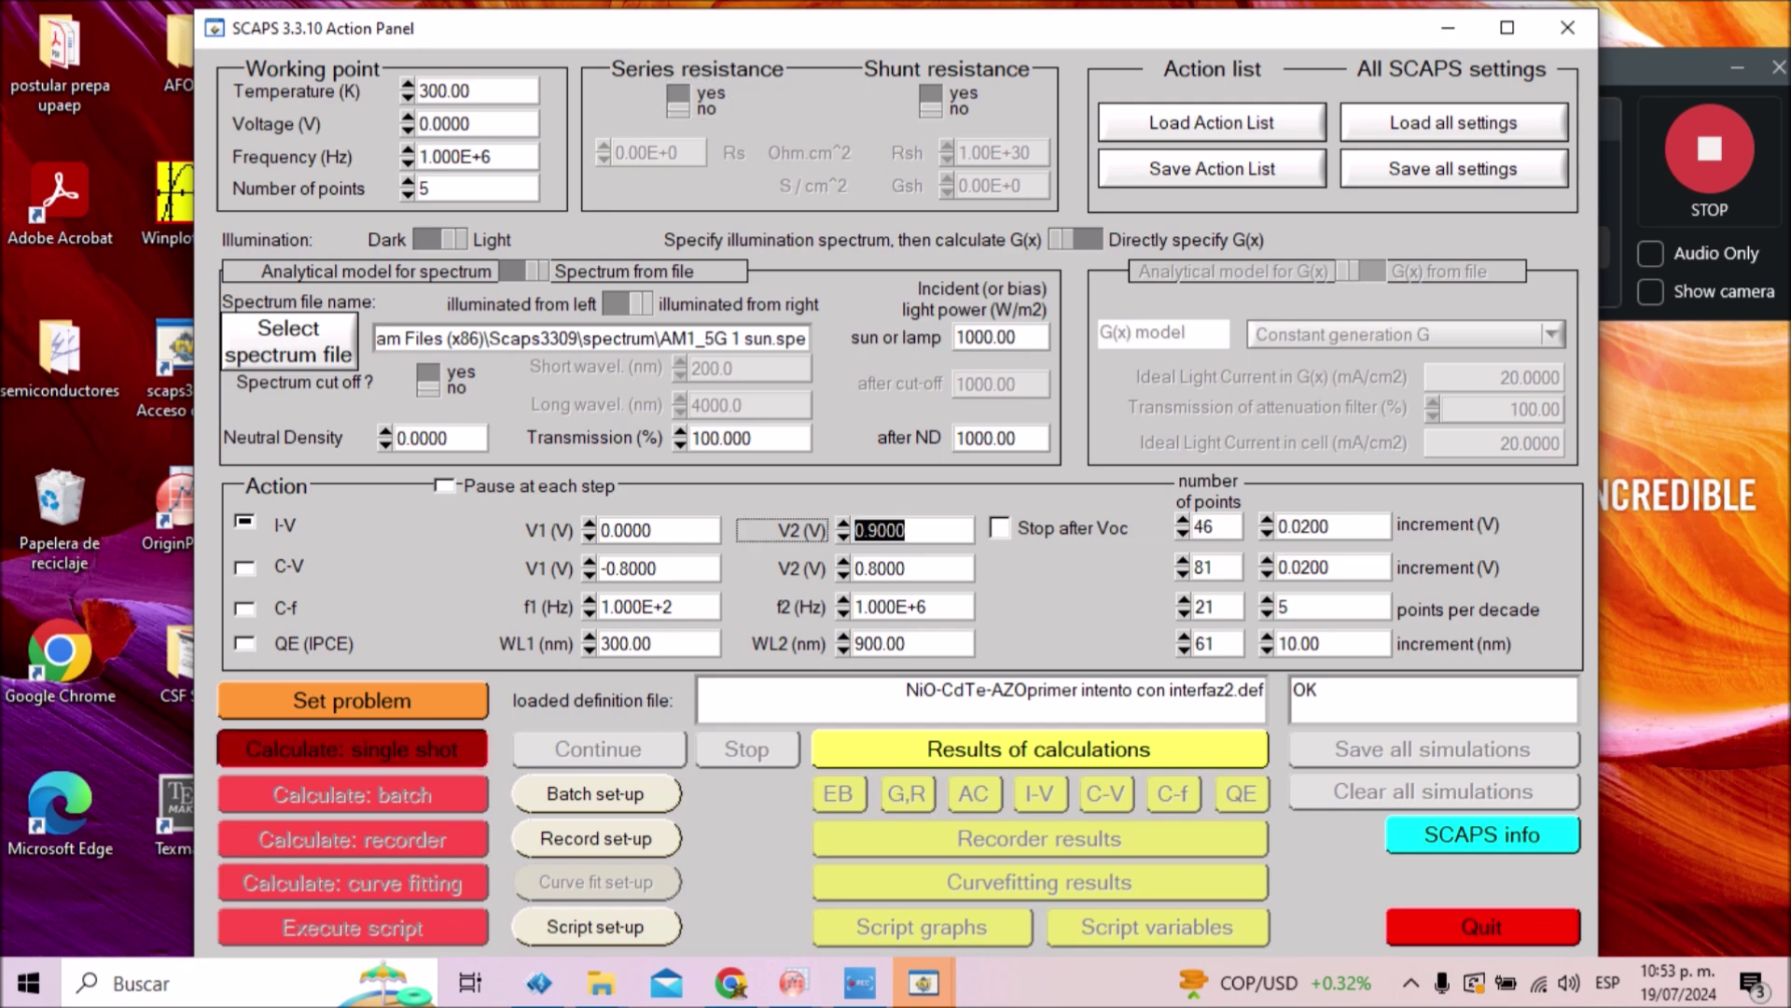
{"action": "left_click", "coordinate": [455, 737]}
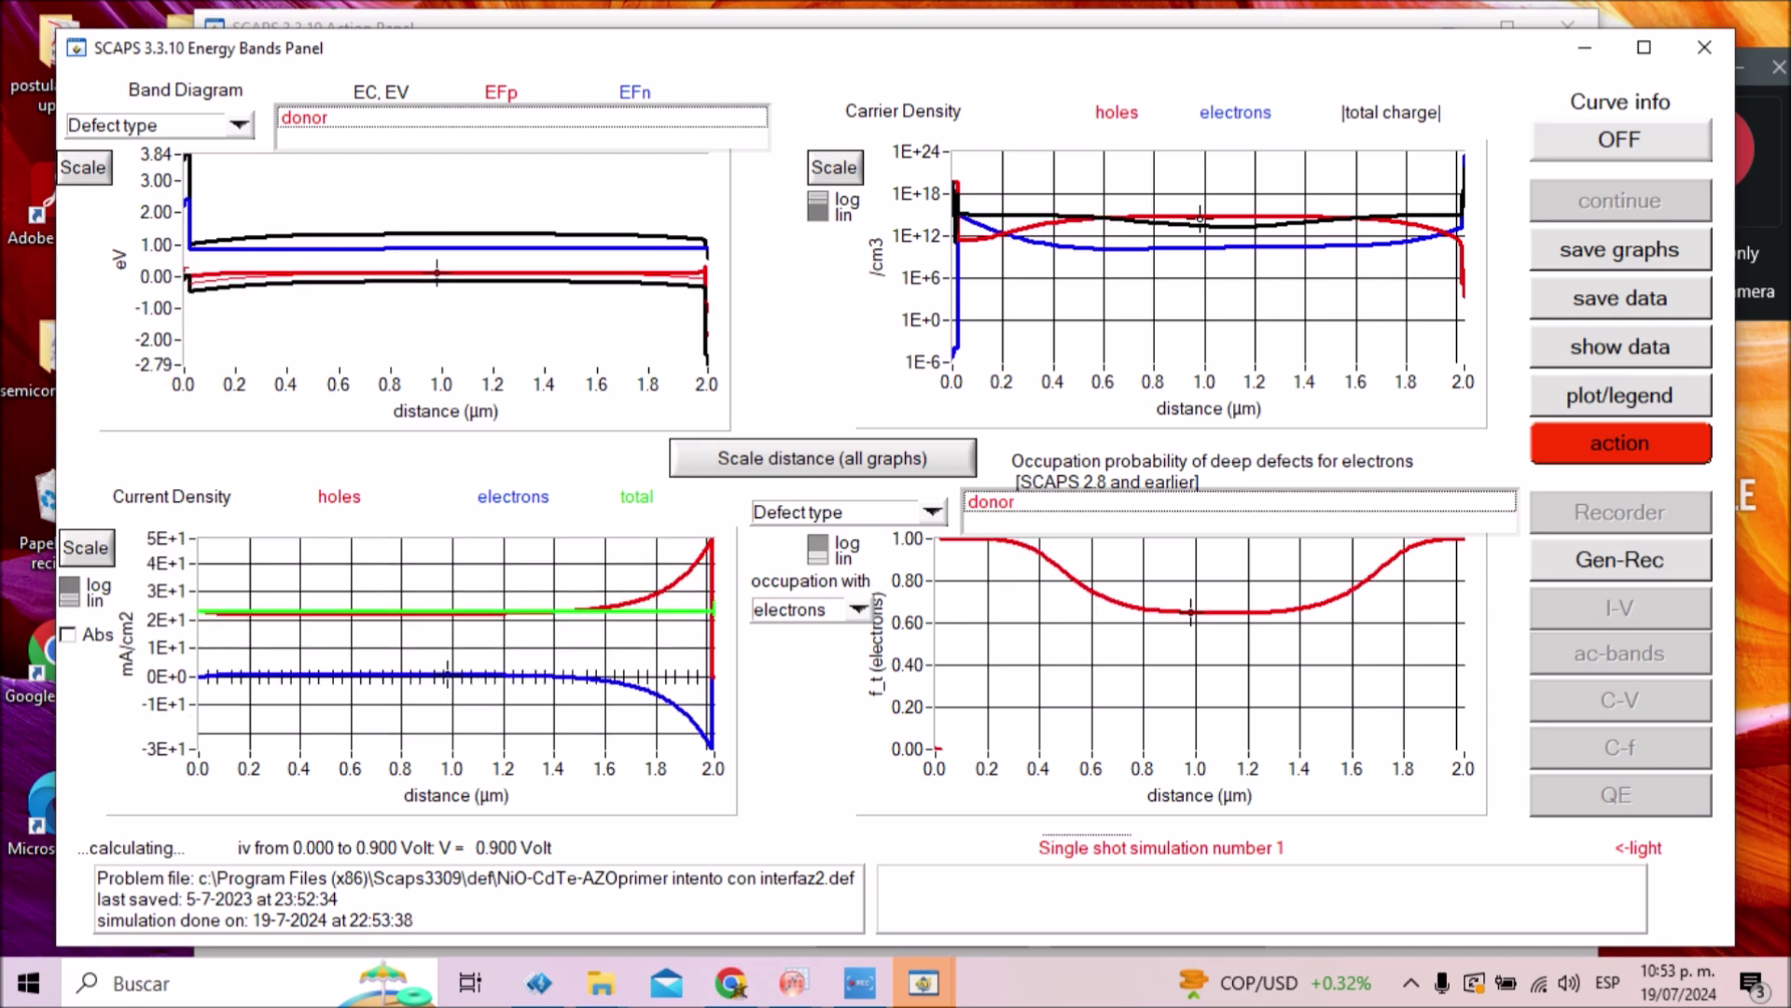
{"action": "left_click", "coordinate": [1620, 607]}
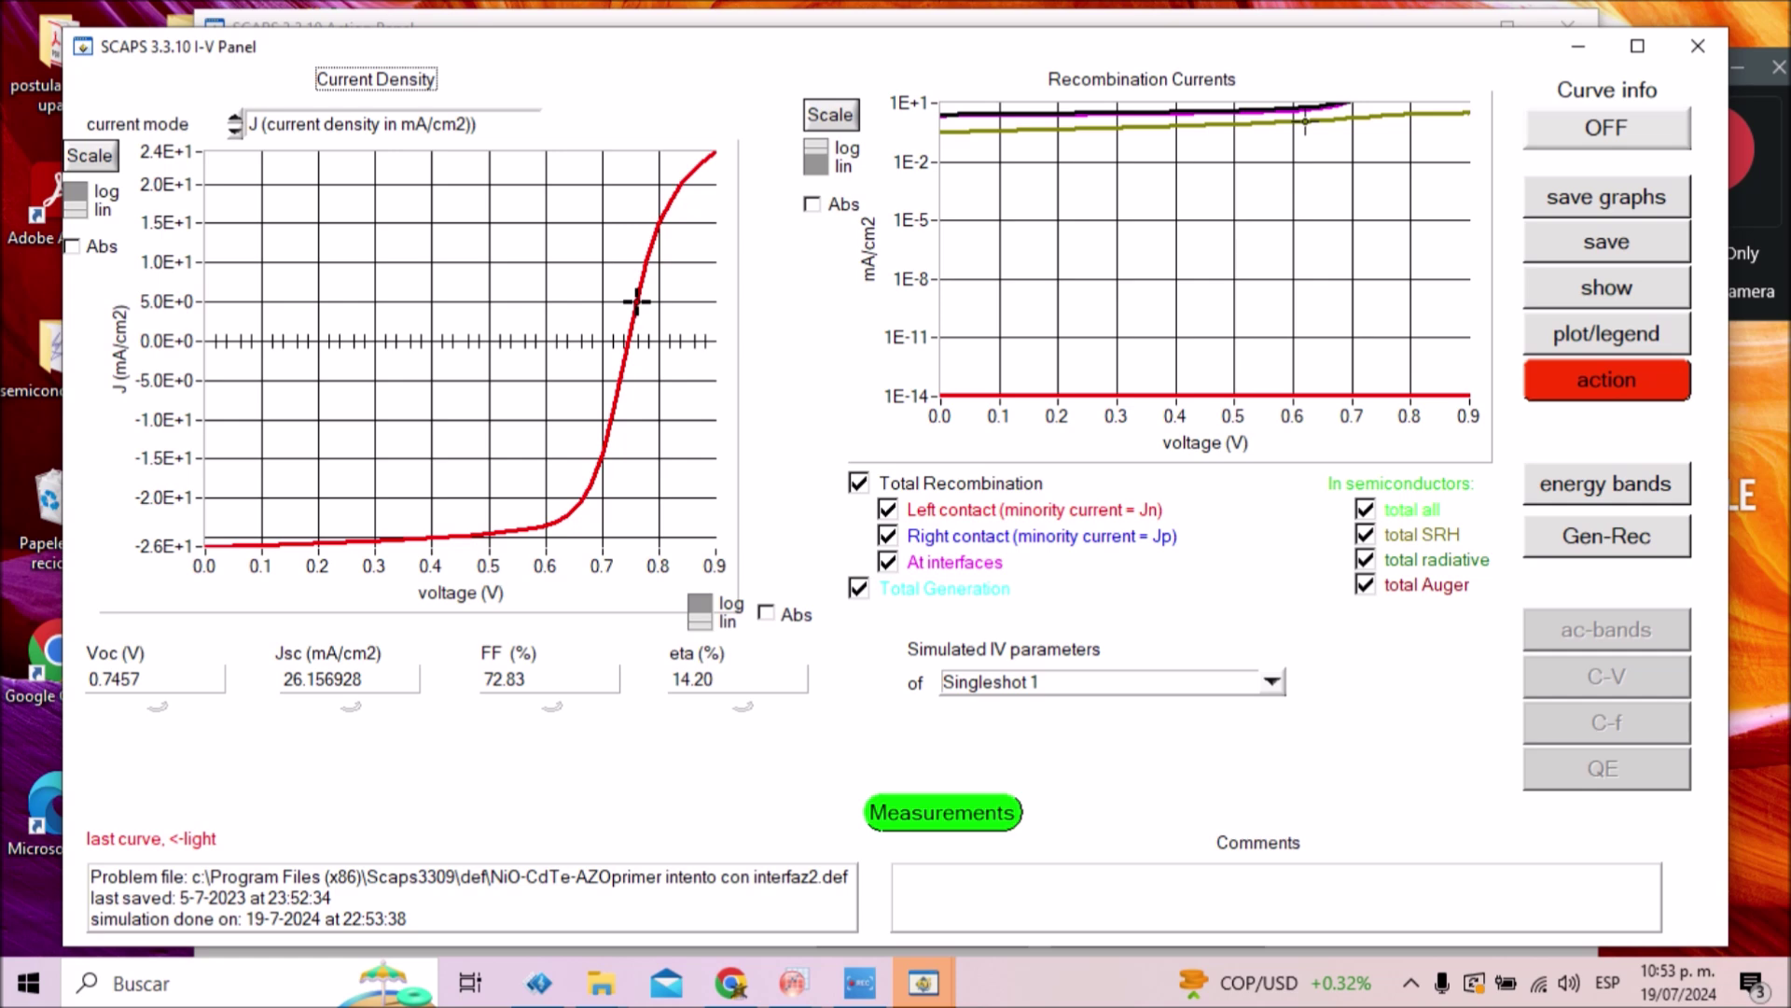
{"action": "left_click", "coordinate": [1606, 380]}
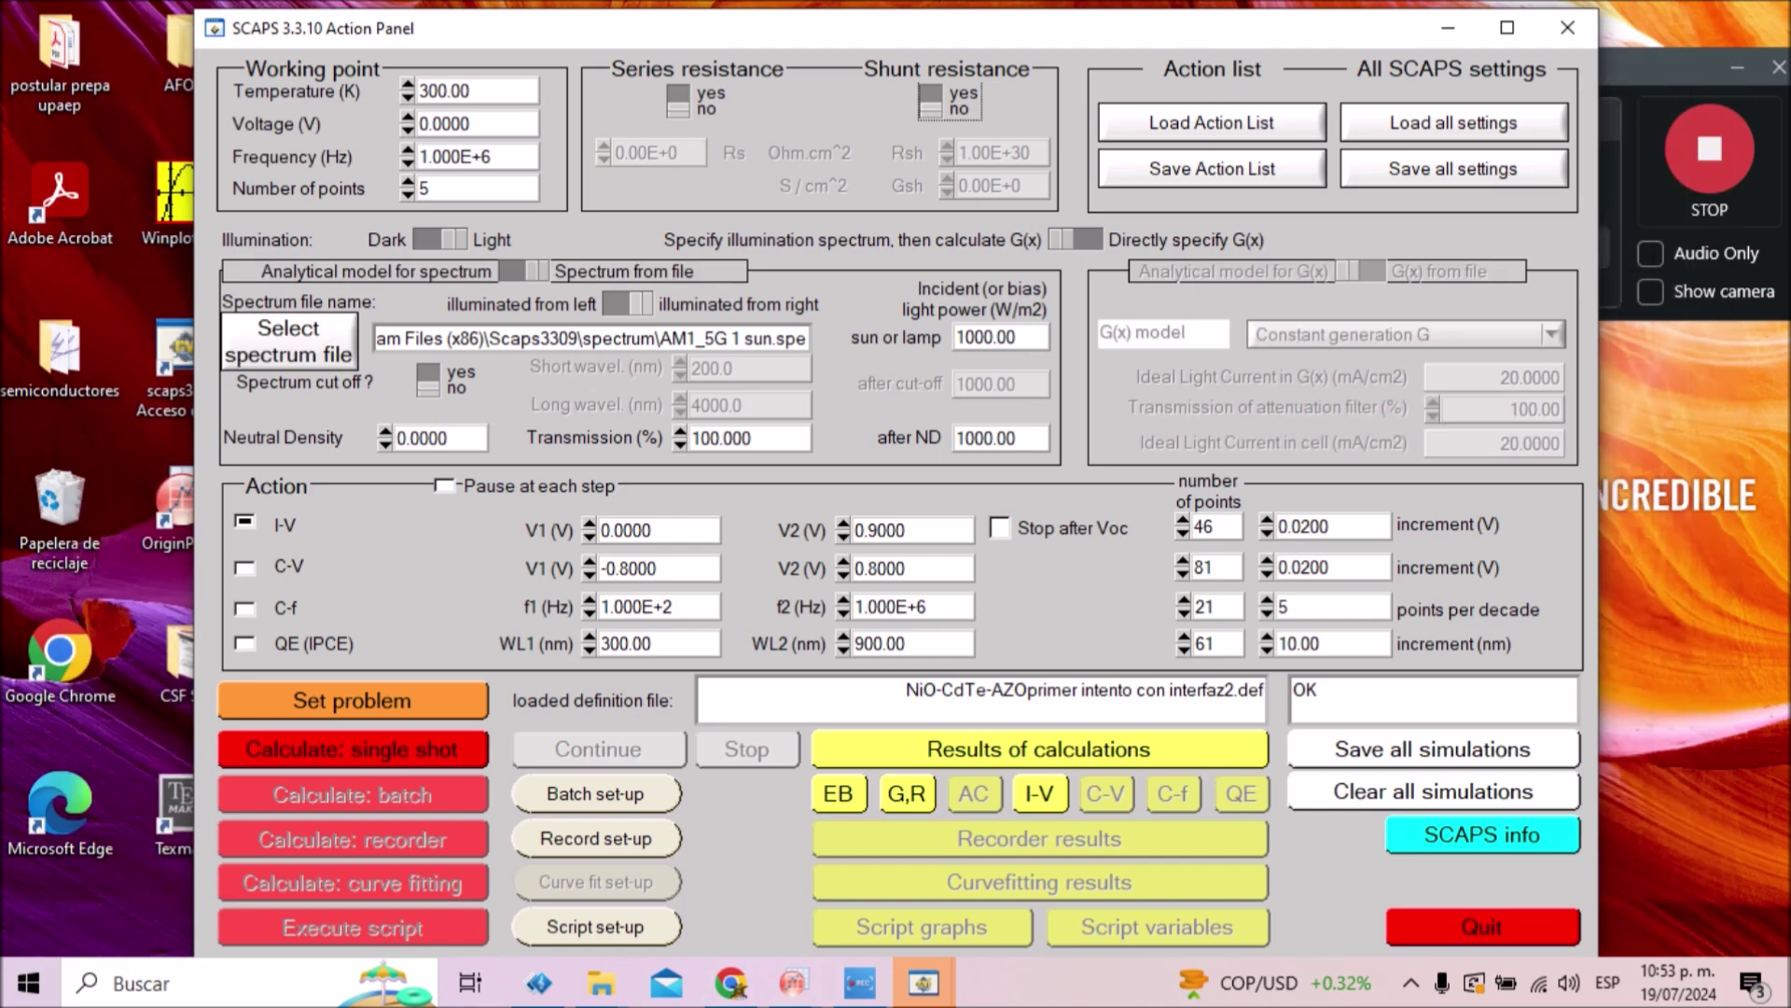
- Enable the series resistance, set Rs to 1.00 Ohm.cm^2, and run a second single-shot I-V calculation under light
{"action": "left_click", "coordinate": [678, 100]}
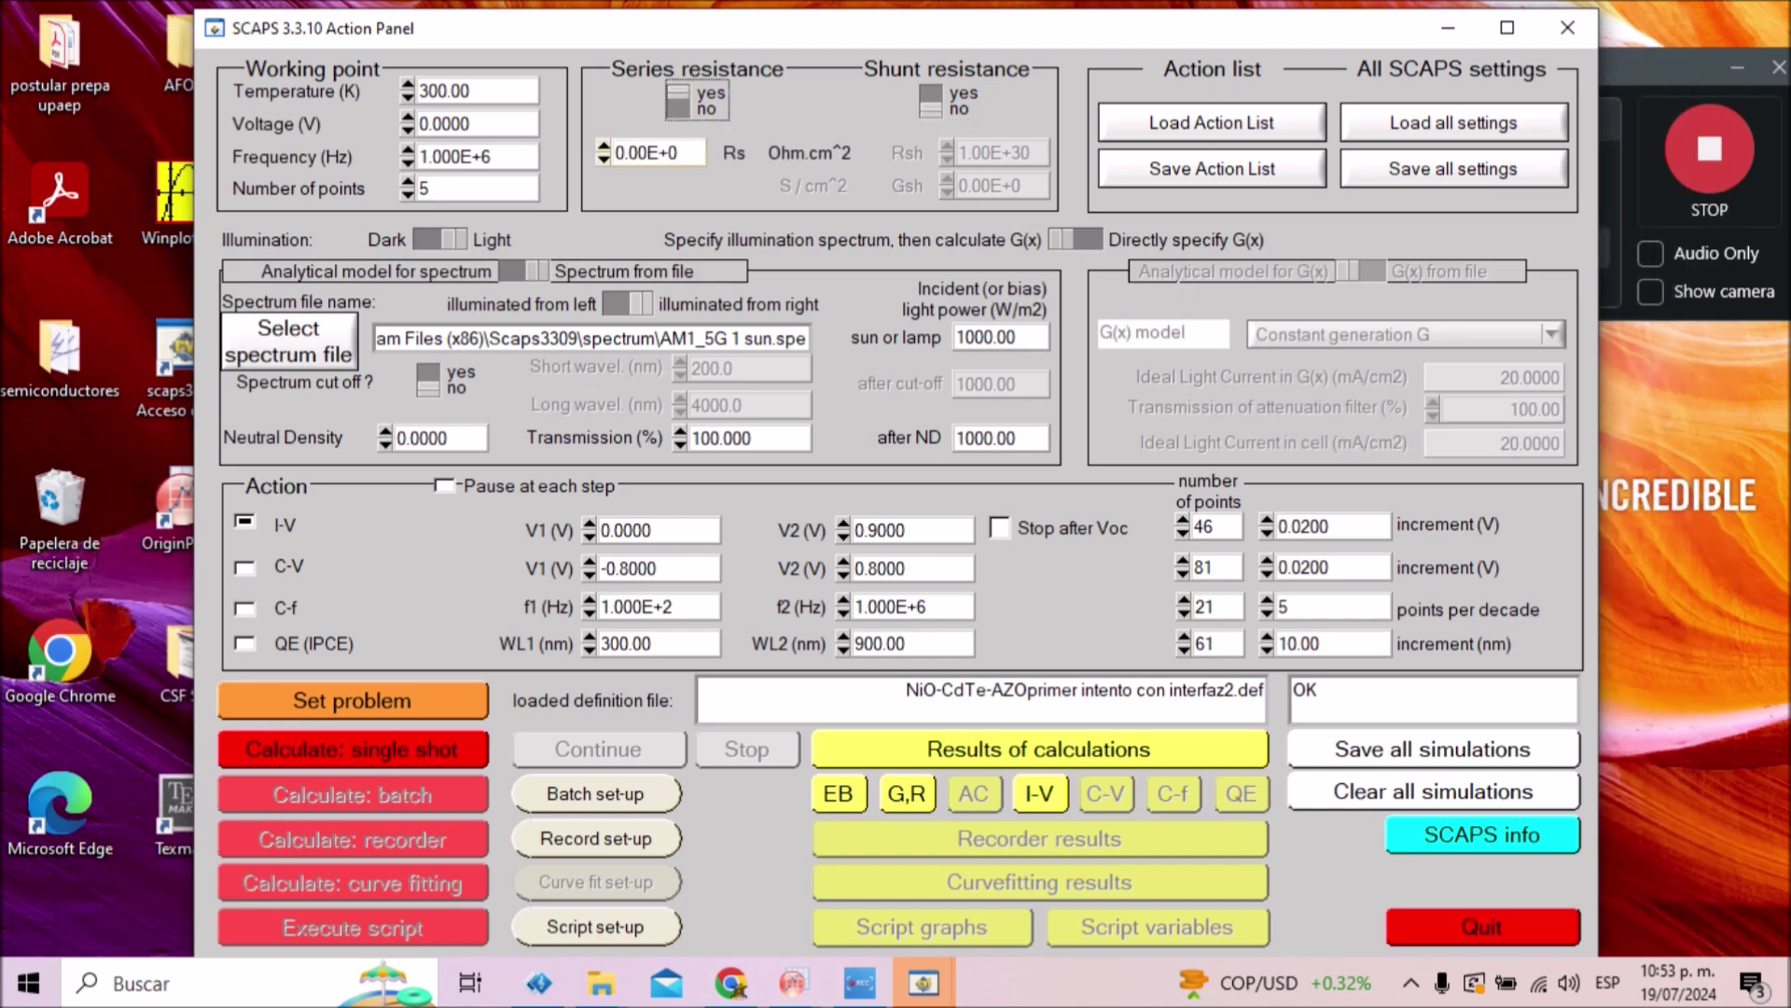
{"action": "left_click", "coordinate": [617, 152]}
{"action": "key", "text": "Delete"}
{"action": "key", "text": "Delete"}
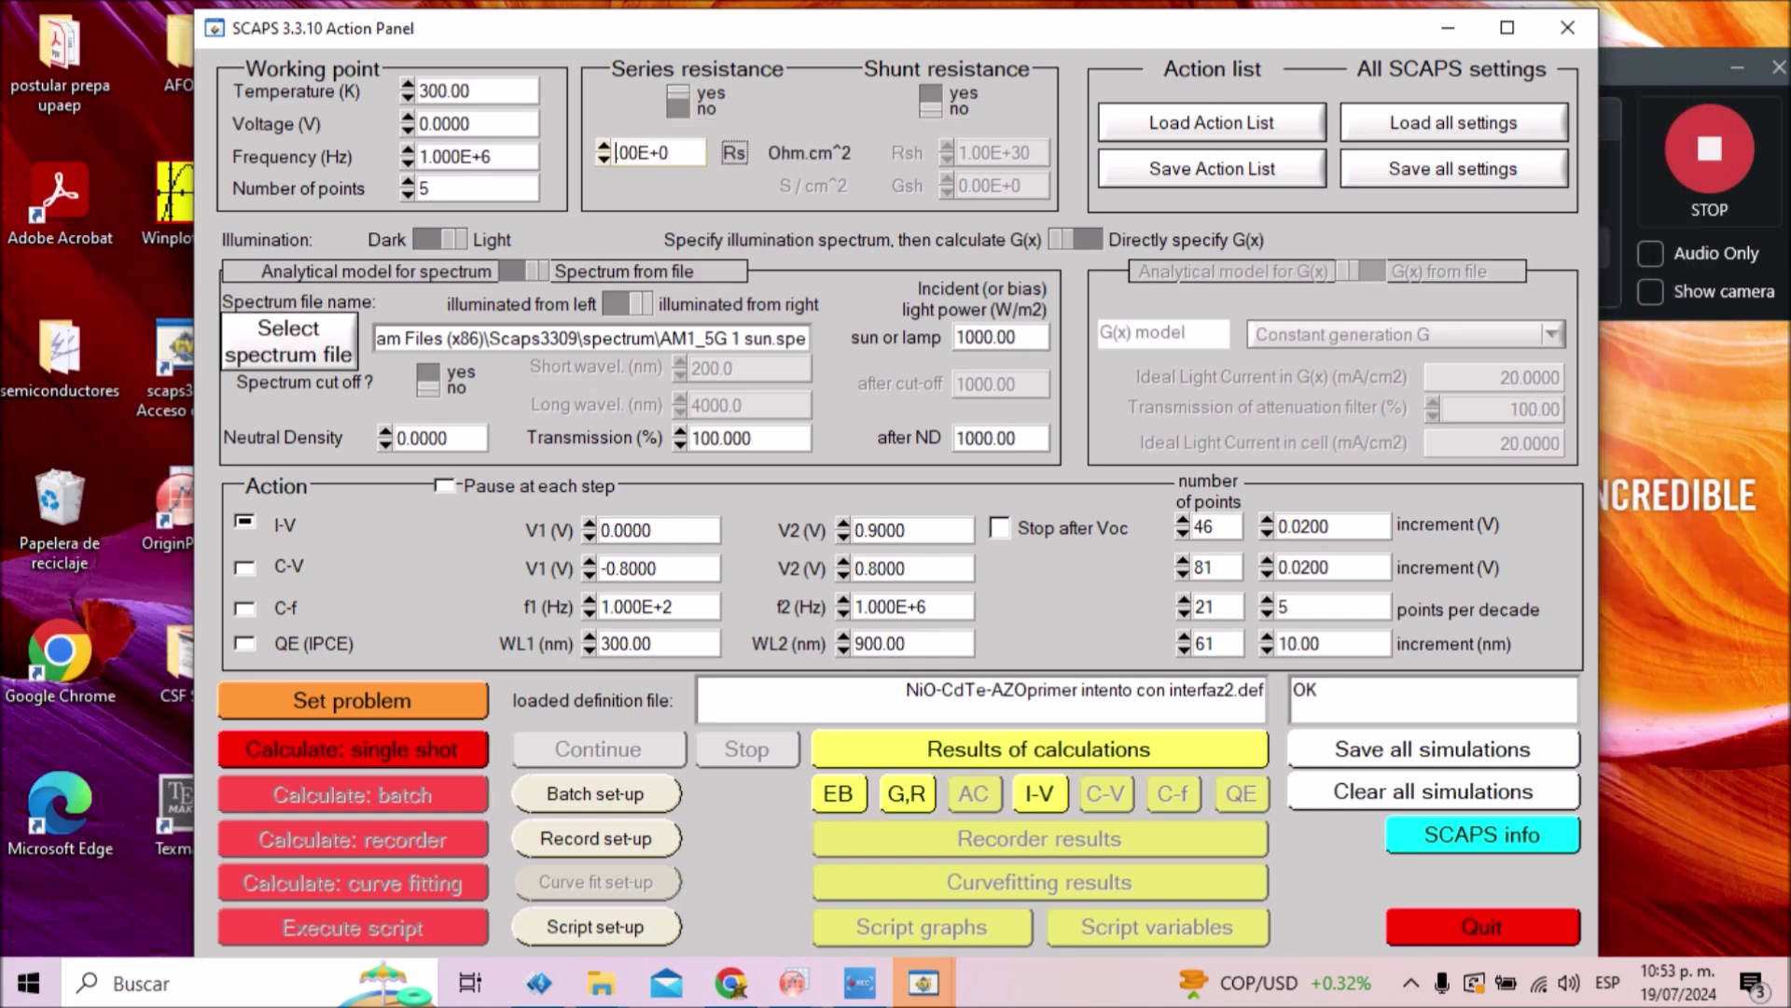
{"action": "type", "text": "1."}
{"action": "left_click", "coordinate": [353, 749]}
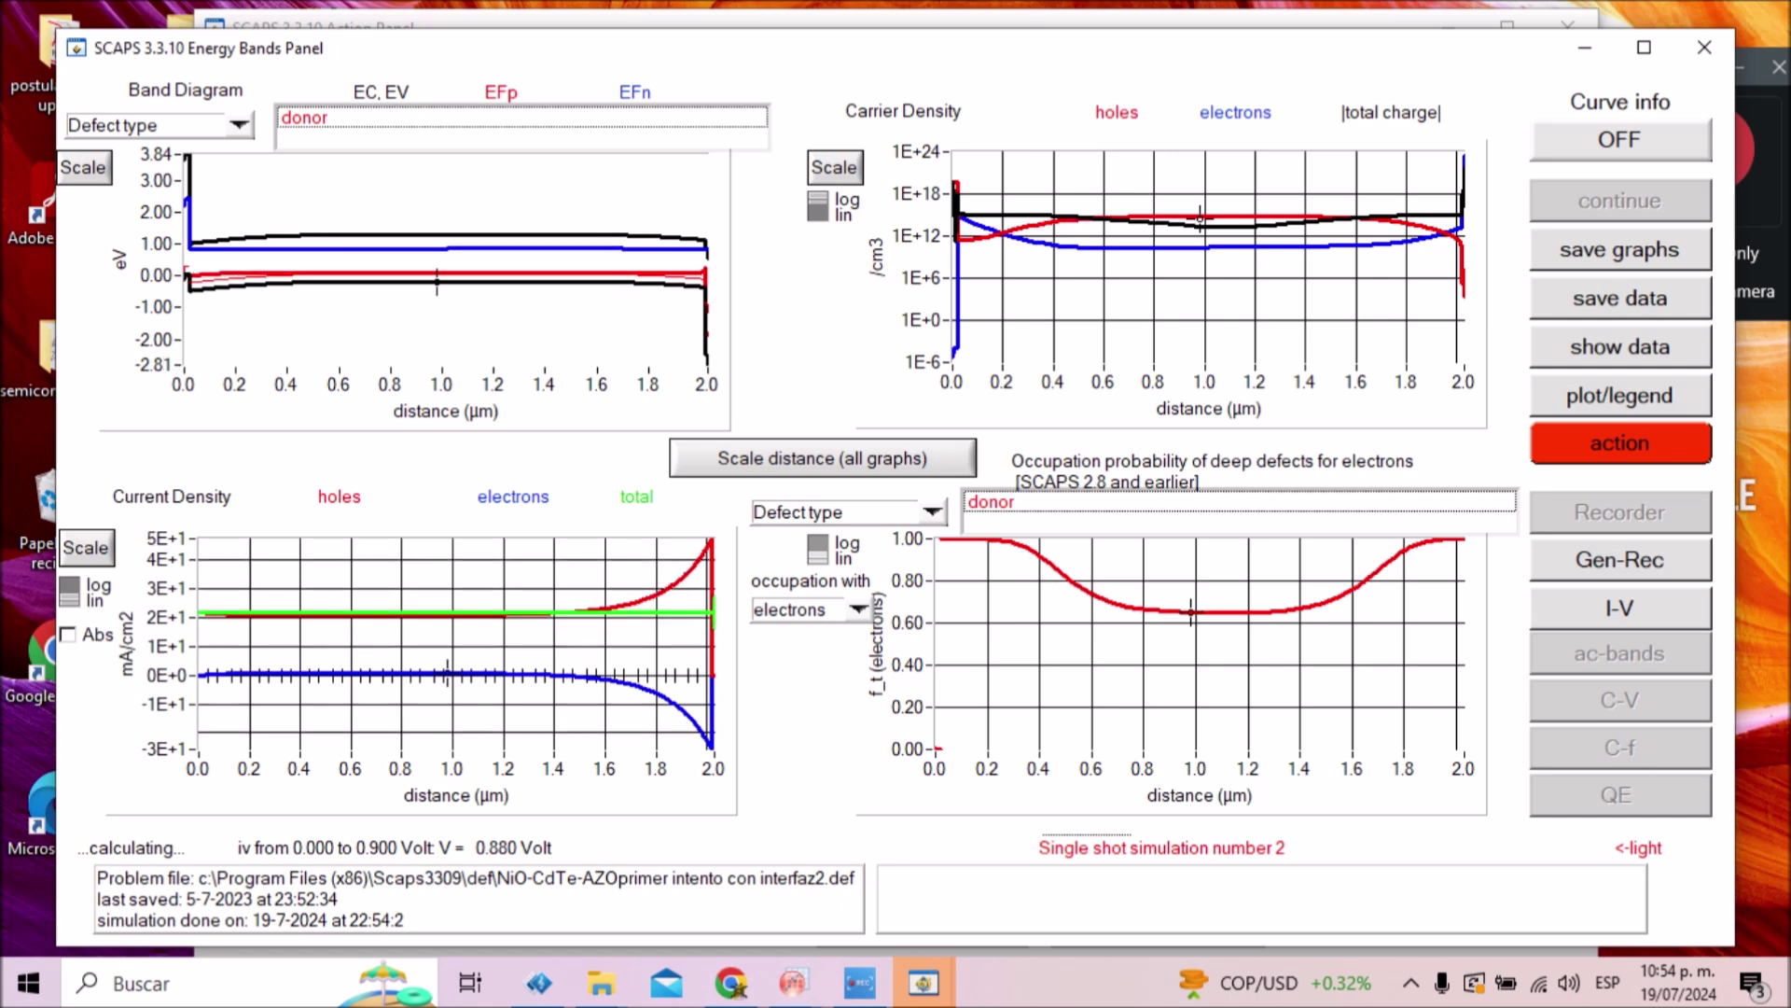
- View the I-V curves and compare the simulated IV parameters of Singleshot 1 and Singleshot 2
{"action": "left_click", "coordinate": [1619, 608]}
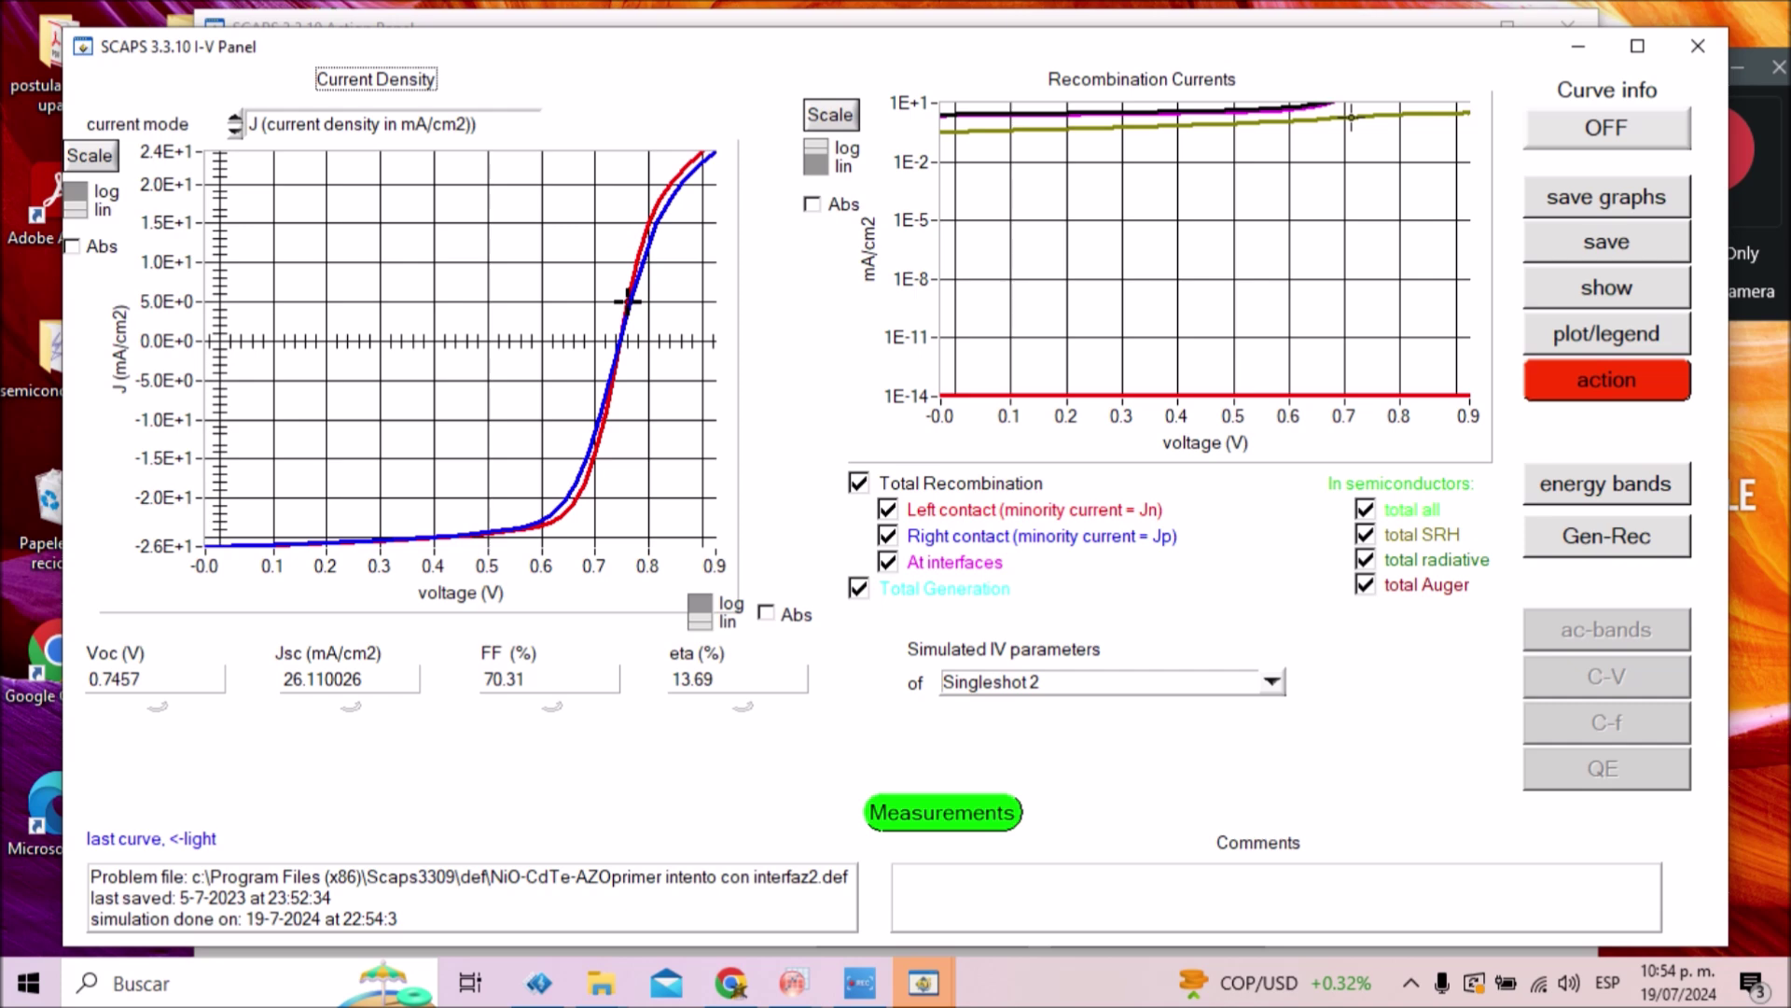
{"action": "key", "text": "alt+Down"}
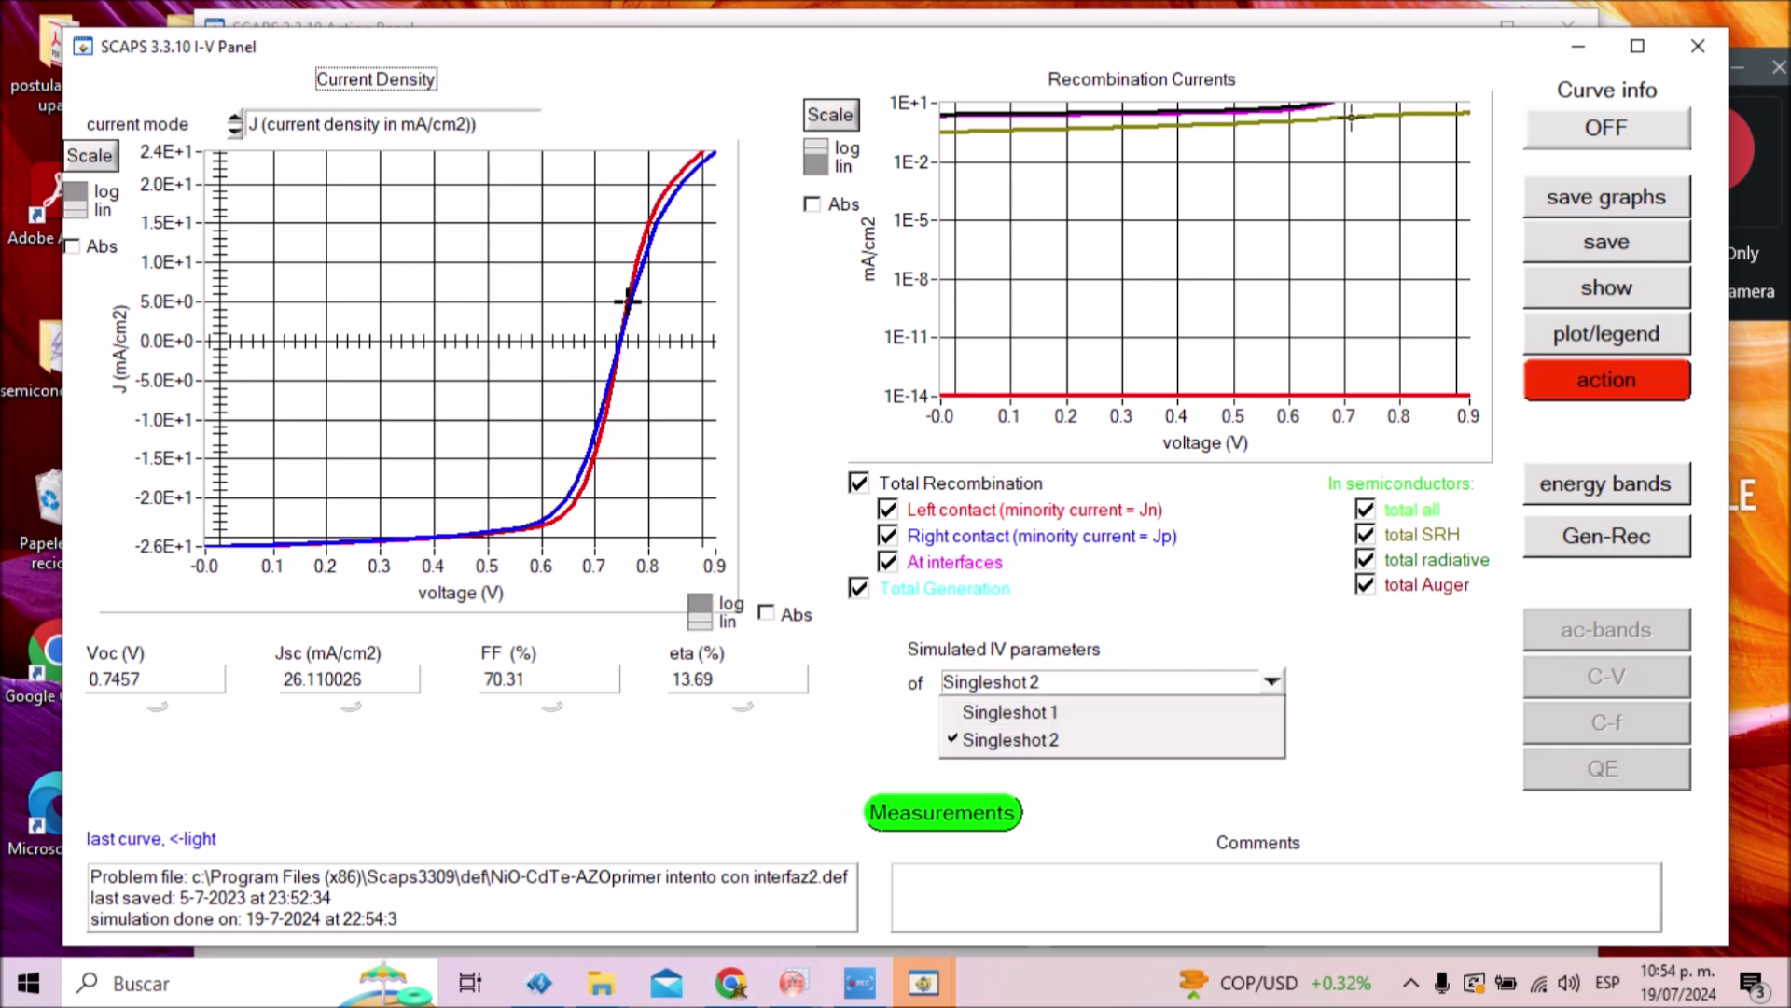
{"action": "key", "text": "Up"}
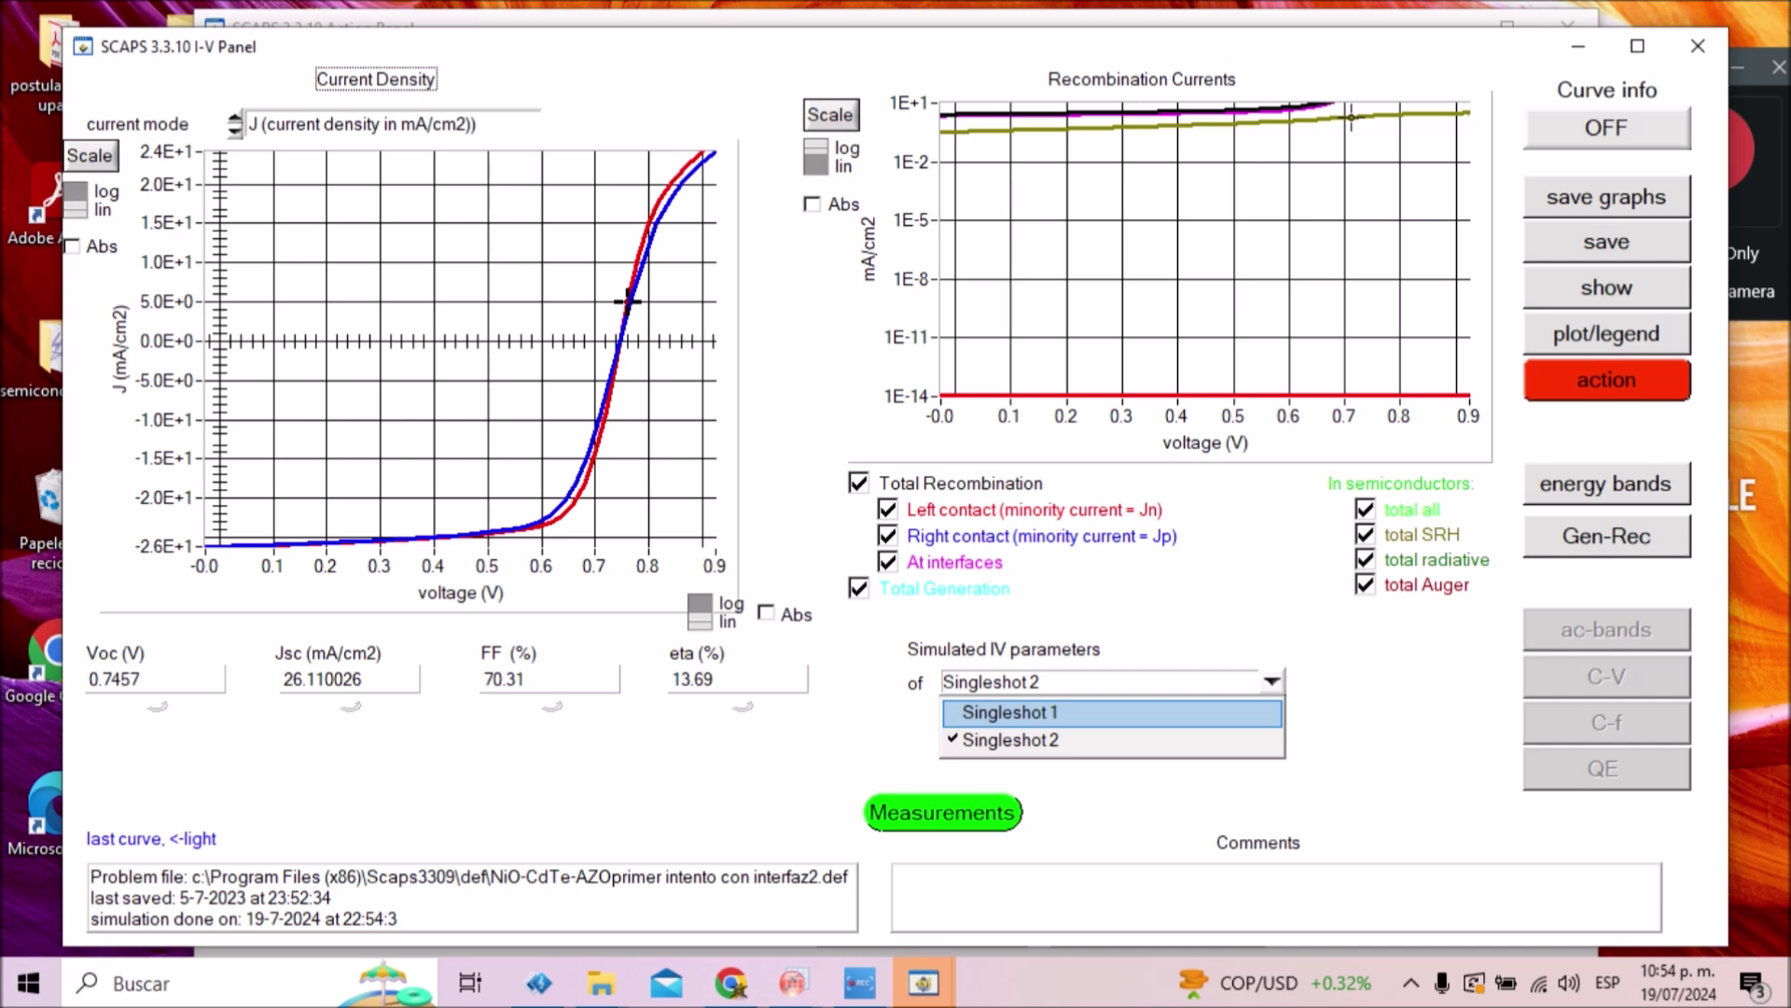
{"action": "key", "text": "Return"}
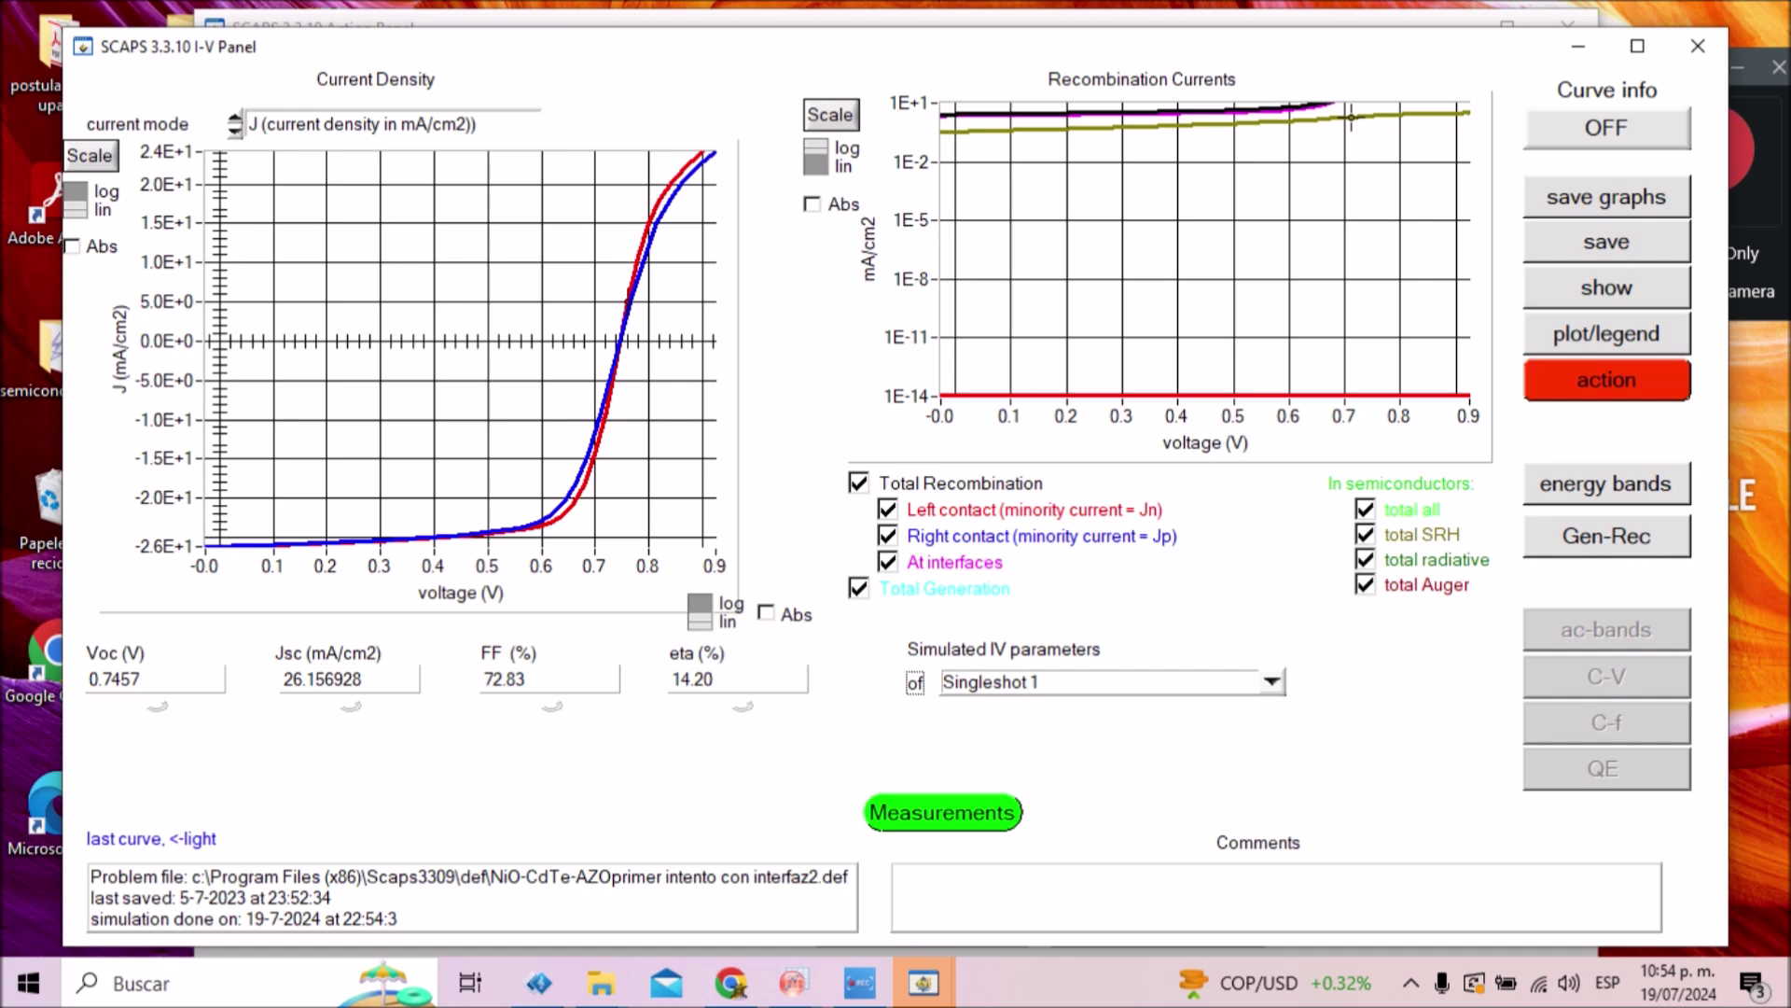
{"action": "key", "text": "alt+Down"}
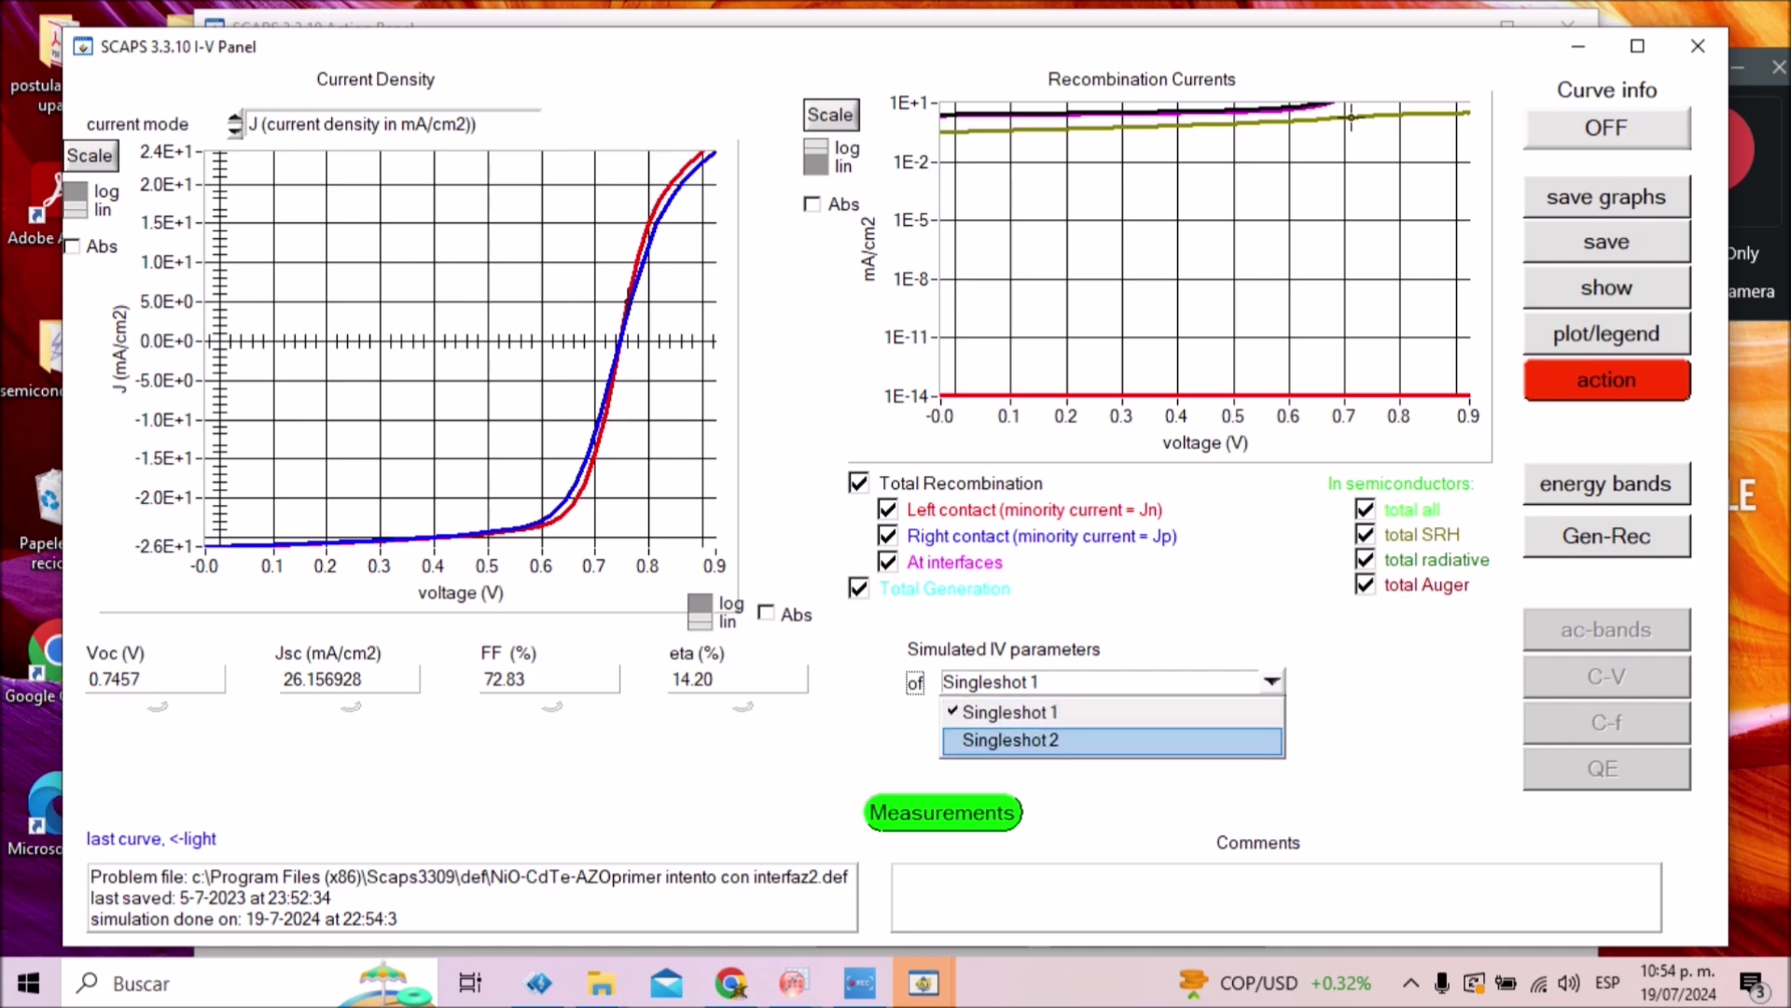
{"action": "key", "text": "Return"}
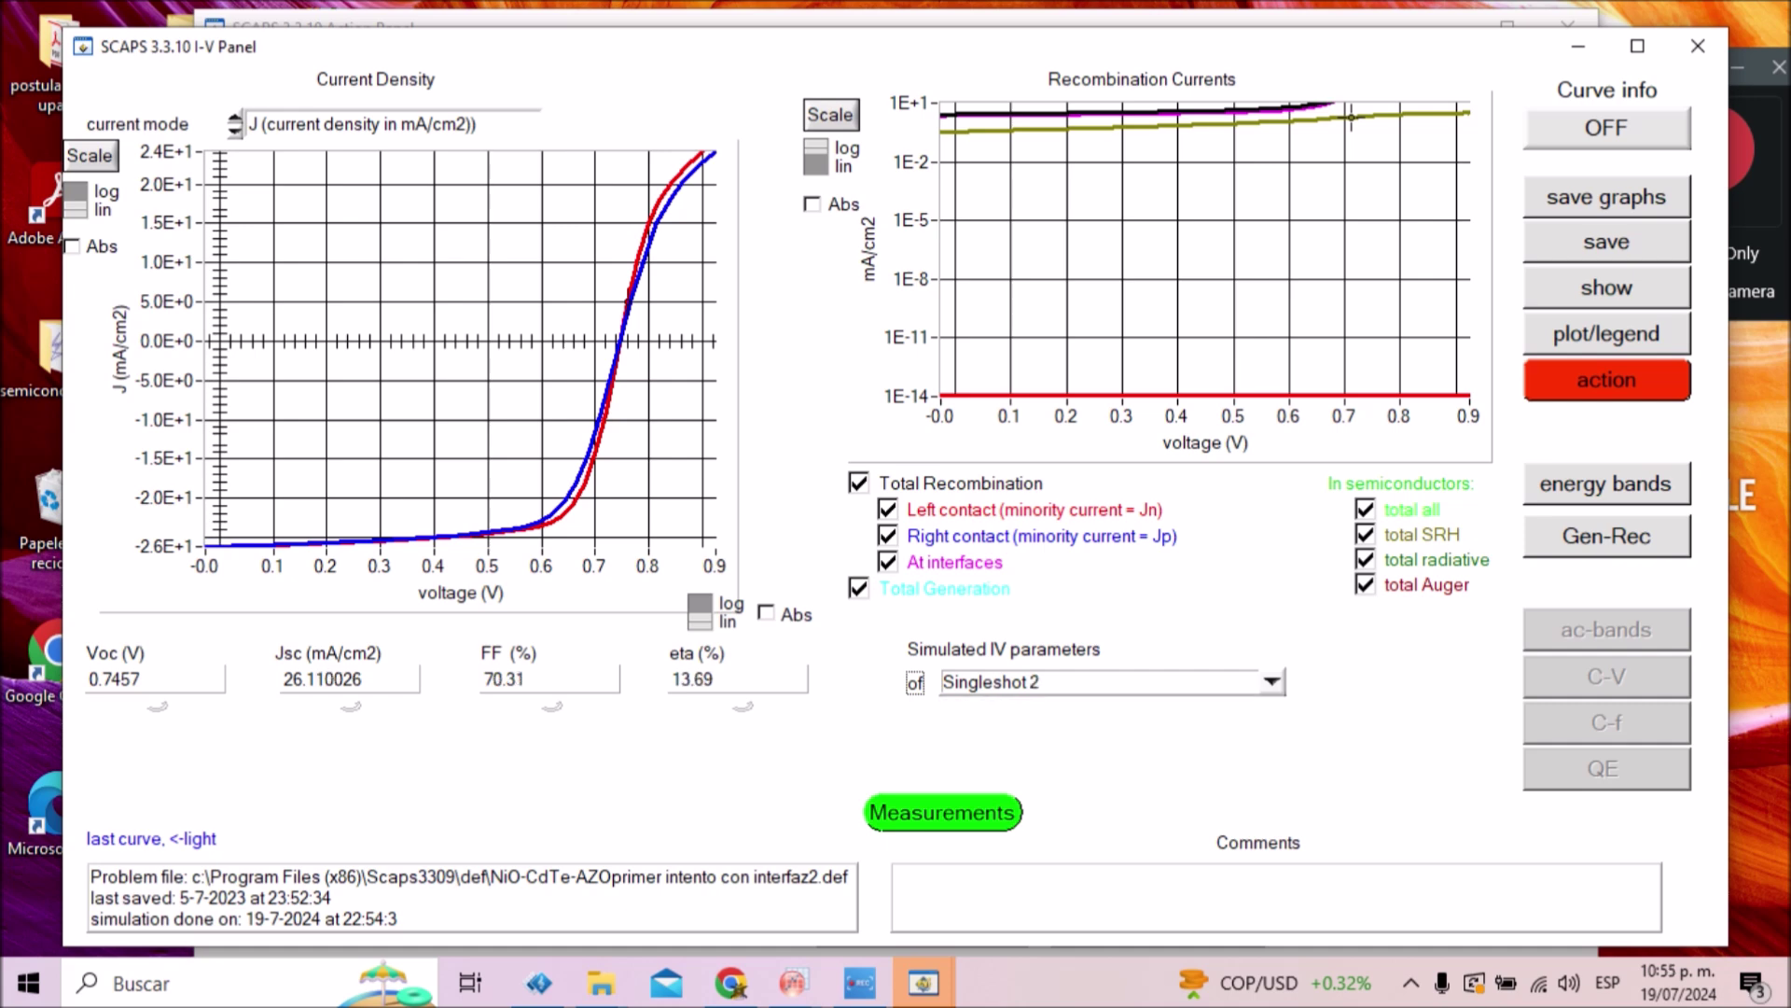
- Set the series resistance Rs to 10 Ohm.cm^2 and run a third single-shot I-V calculation
{"action": "left_click", "coordinate": [1607, 380]}
{"action": "left_click", "coordinate": [624, 152]}
{"action": "type", "text": "0.00E+0"}
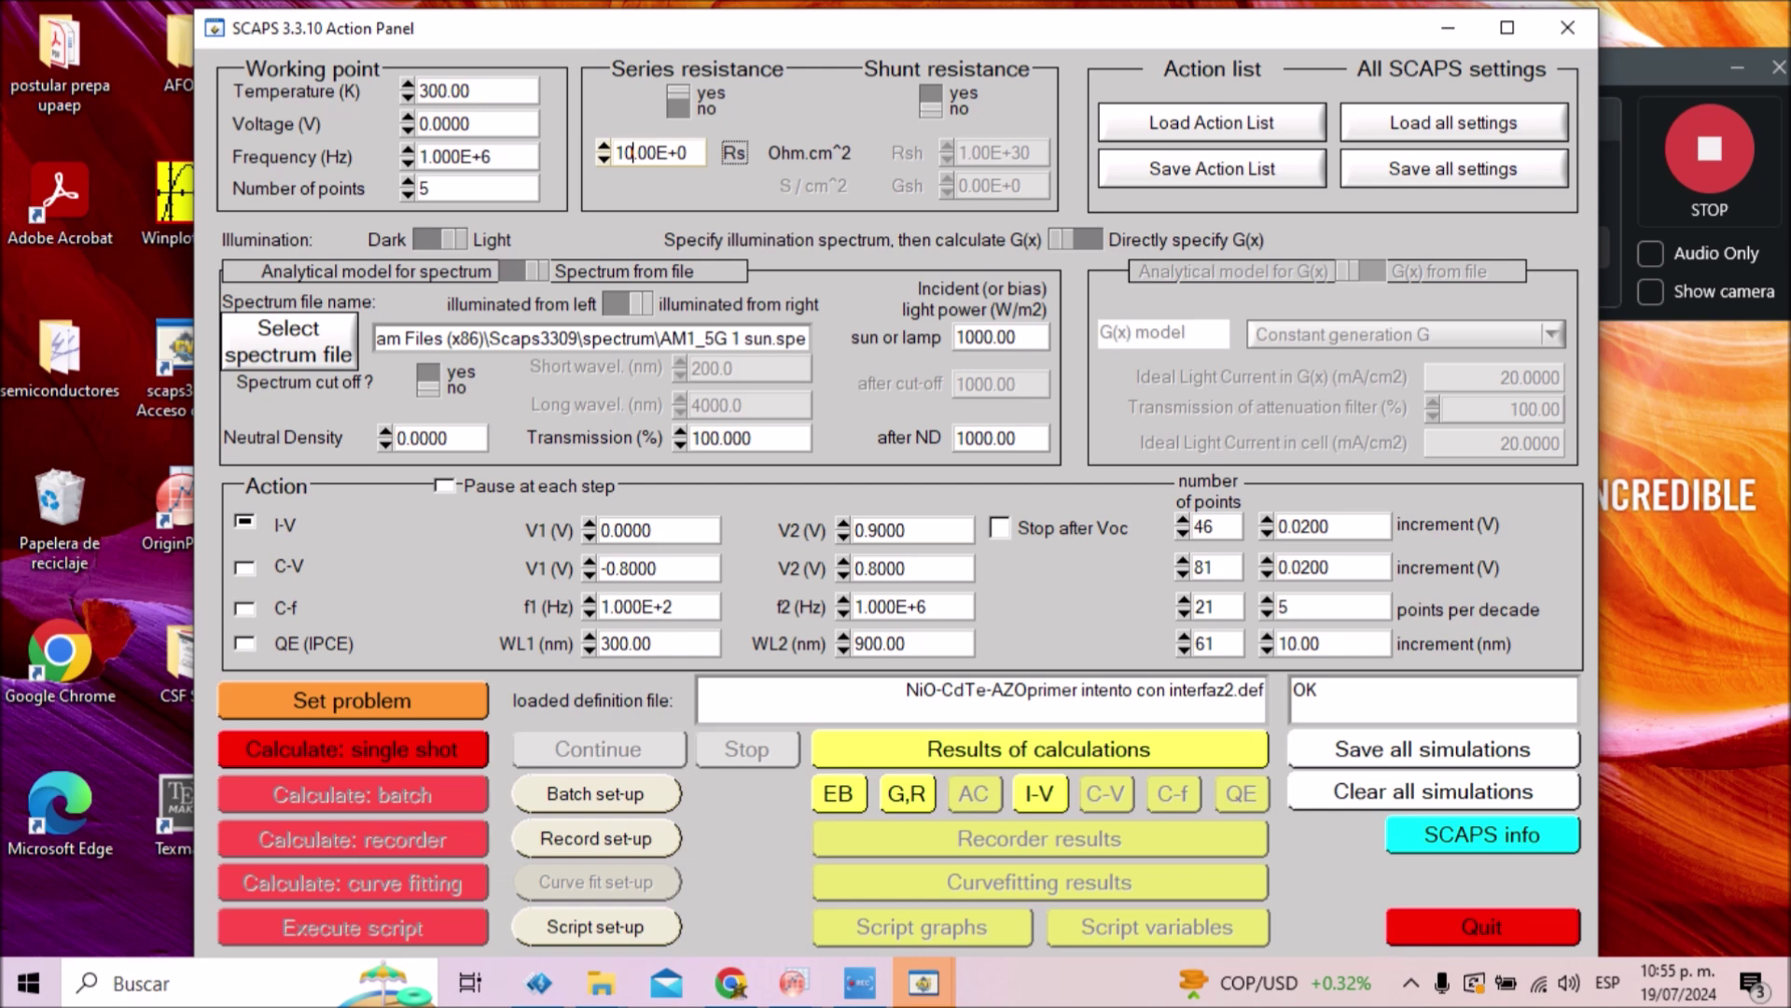
{"action": "key", "text": "Return"}
{"action": "left_click", "coordinate": [439, 749]}
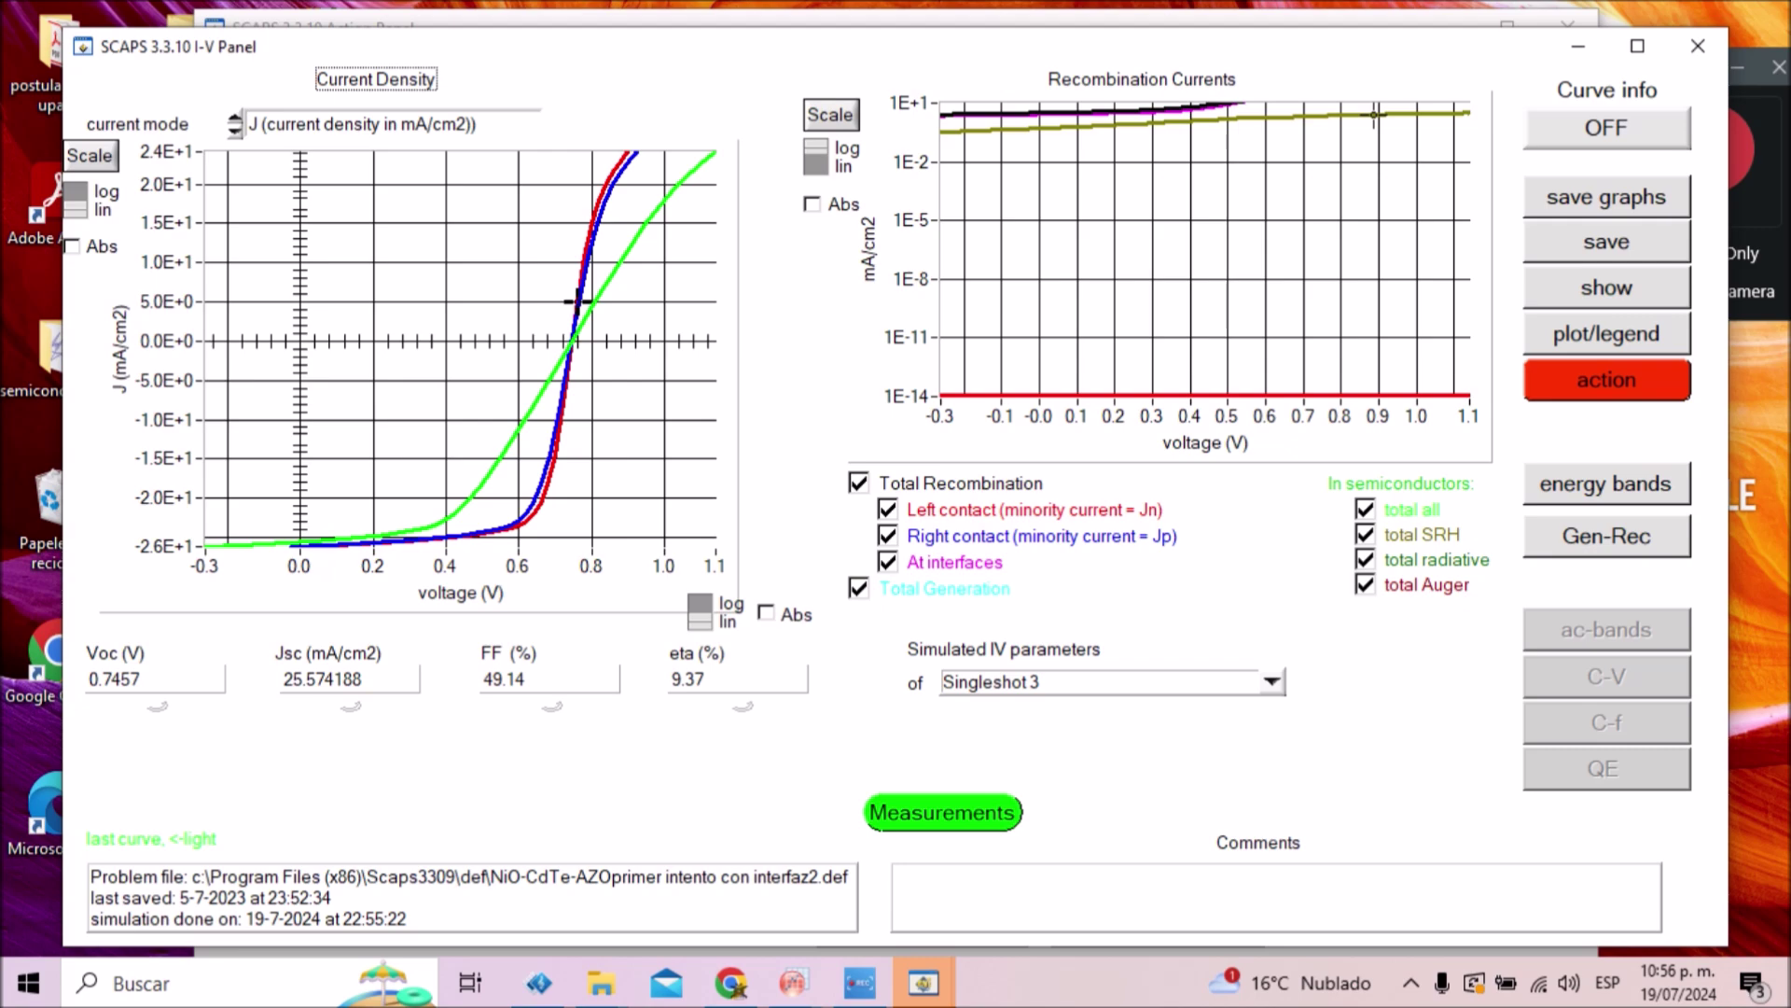
- Disable the series resistance, then enable the shunt resistance with Rsh set to 200 Ohm.cm^2
{"action": "left_click", "coordinate": [1606, 380]}
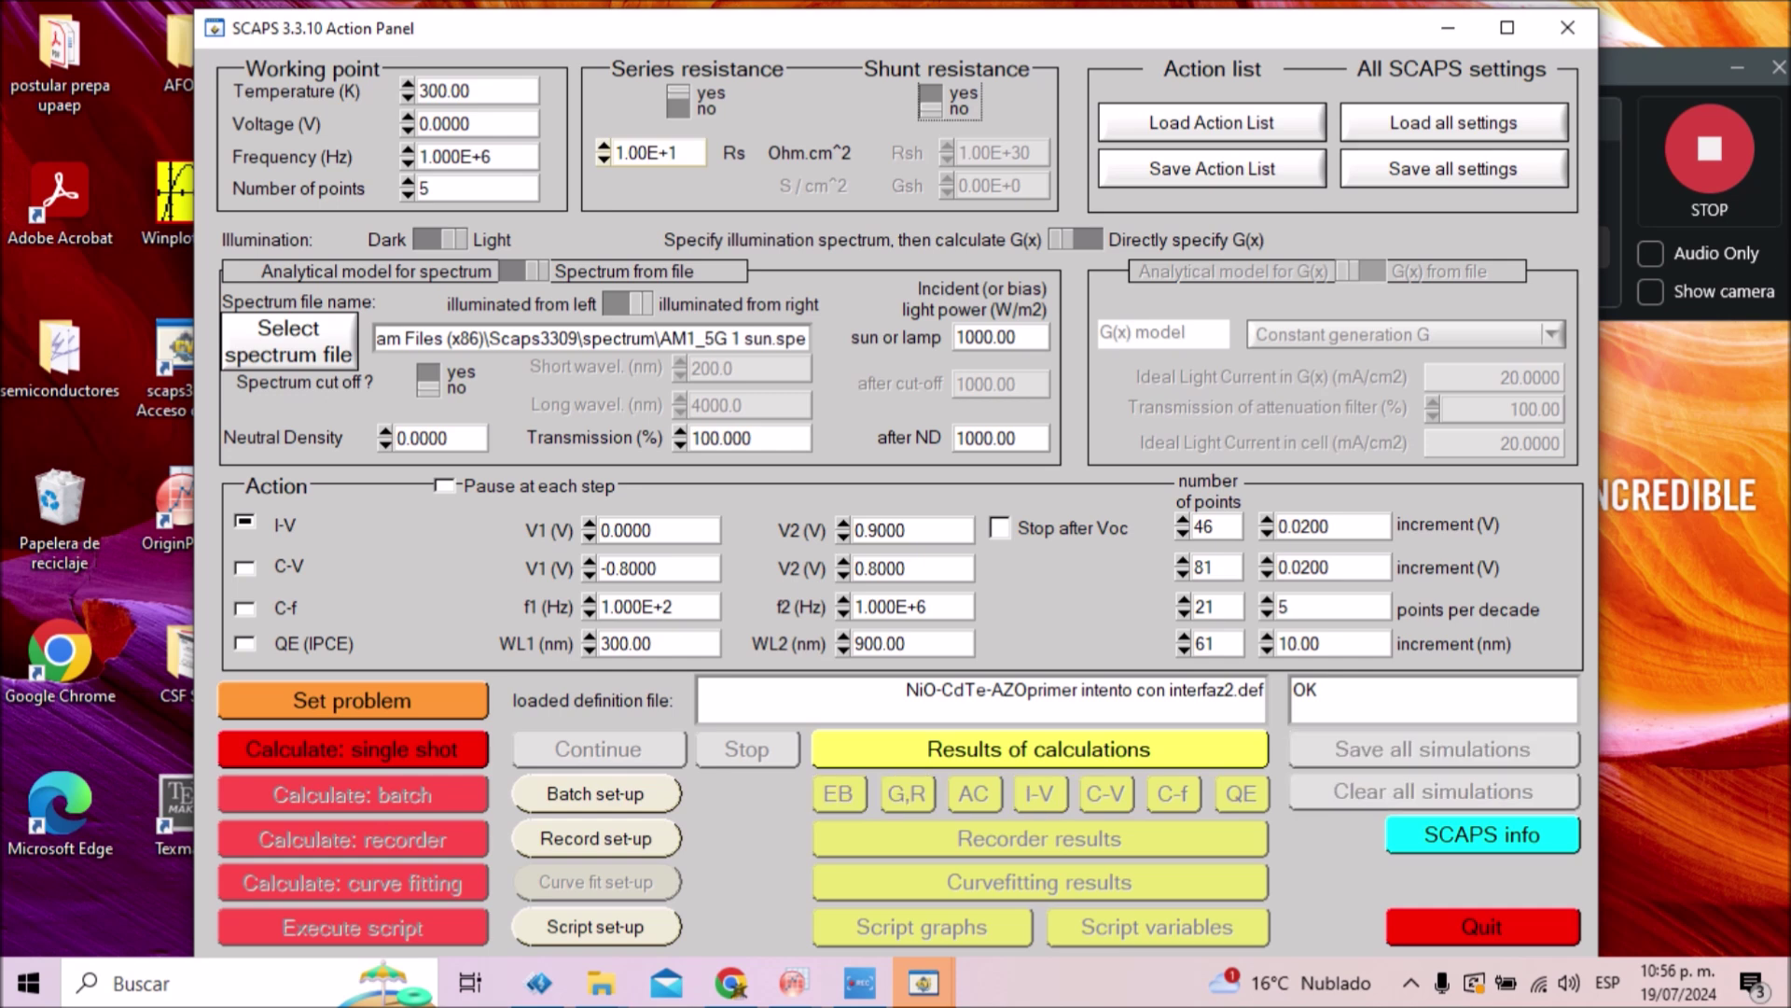
{"action": "left_click", "coordinate": [678, 100]}
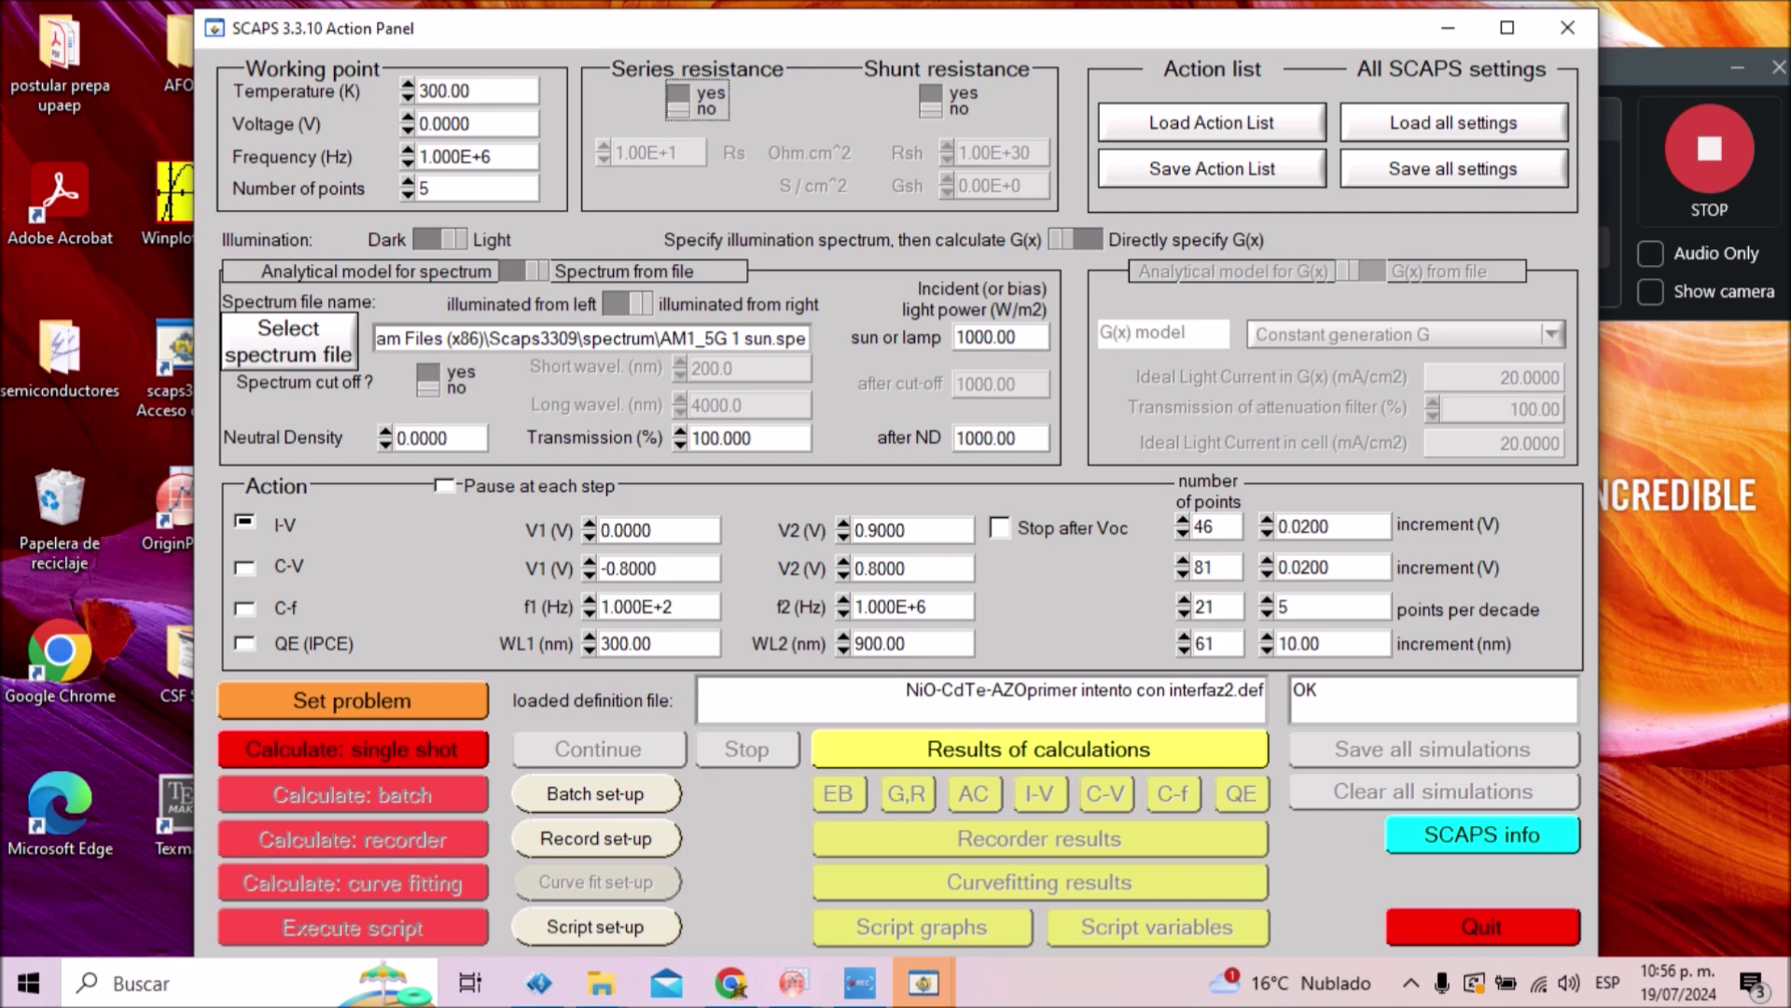
{"action": "left_click", "coordinate": [930, 100]}
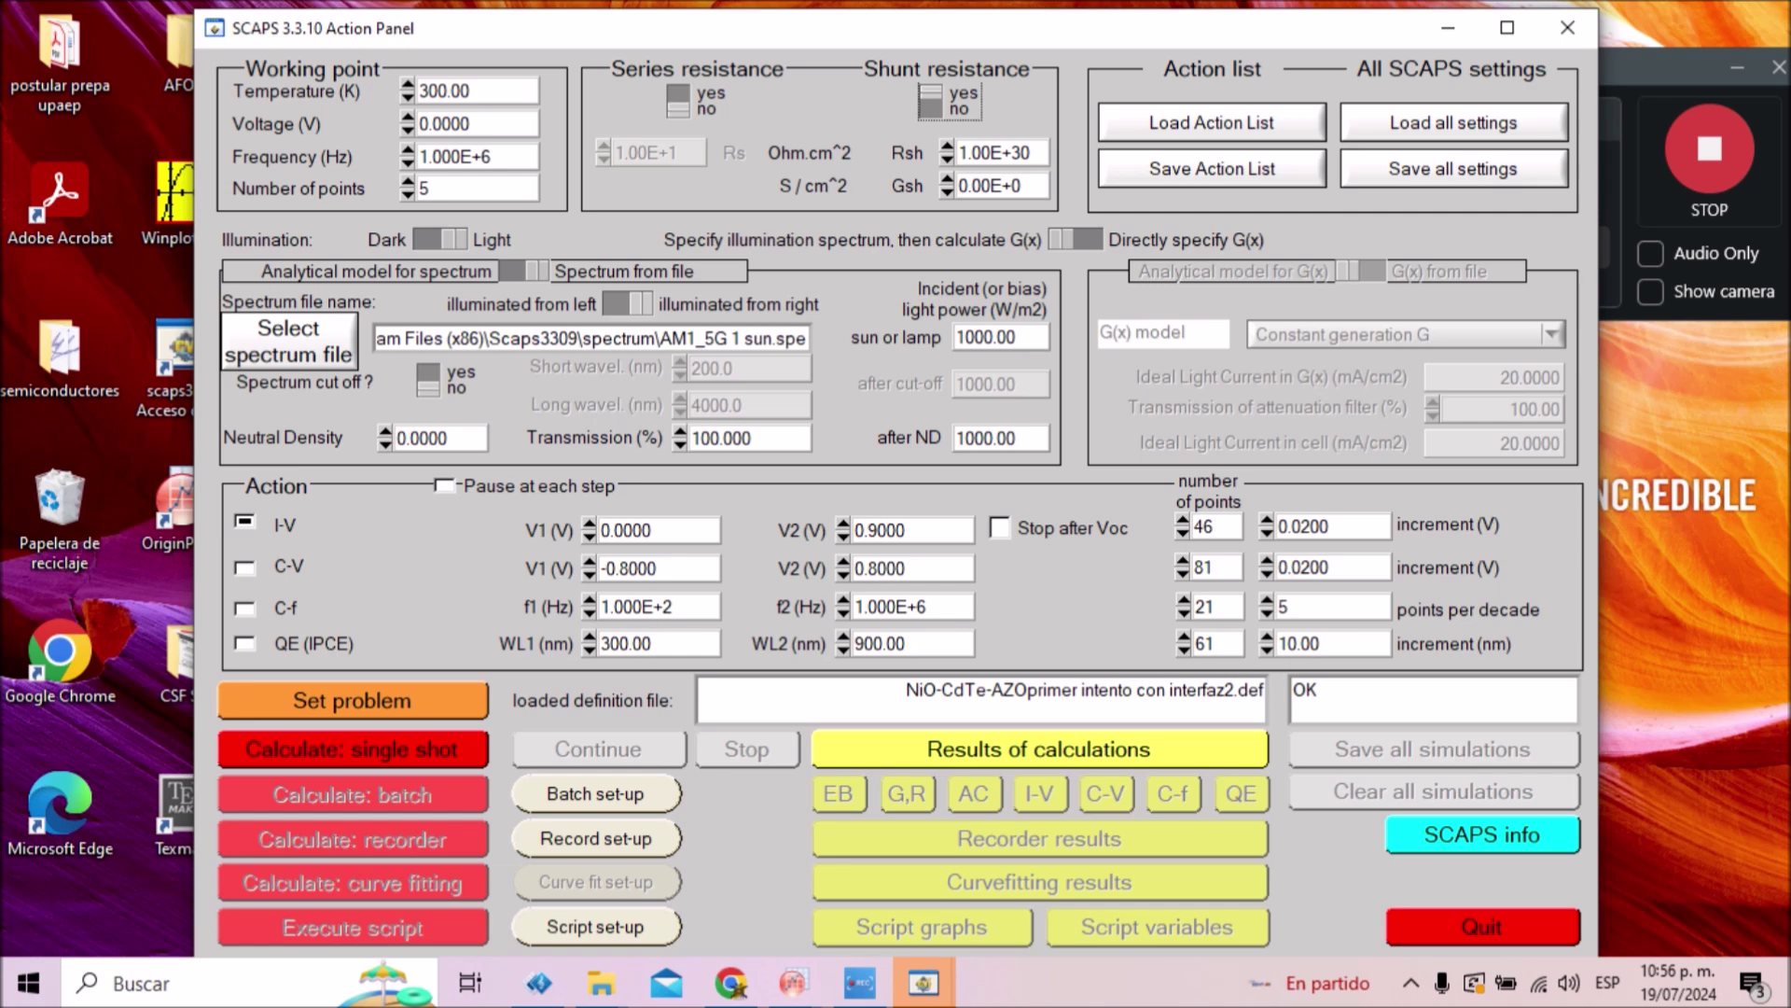
{"action": "left_click", "coordinate": [1030, 153]}
{"action": "key", "text": "BackSpace"}
{"action": "key", "text": "BackSpace"}
{"action": "key", "text": "BackSpace"}
{"action": "key", "text": "BackSpace"}
{"action": "key", "text": "BackSpace"}
{"action": "key", "text": "BackSpace"}
{"action": "key", "text": "BackSpace"}
{"action": "key", "text": "BackSpace"}
{"action": "type", "text": "200"}
{"action": "key", "text": "Return"}
- Disable the shunt resistance, run a reference single-shot calculation, and view its I-V curve
{"action": "left_click", "coordinate": [931, 101]}
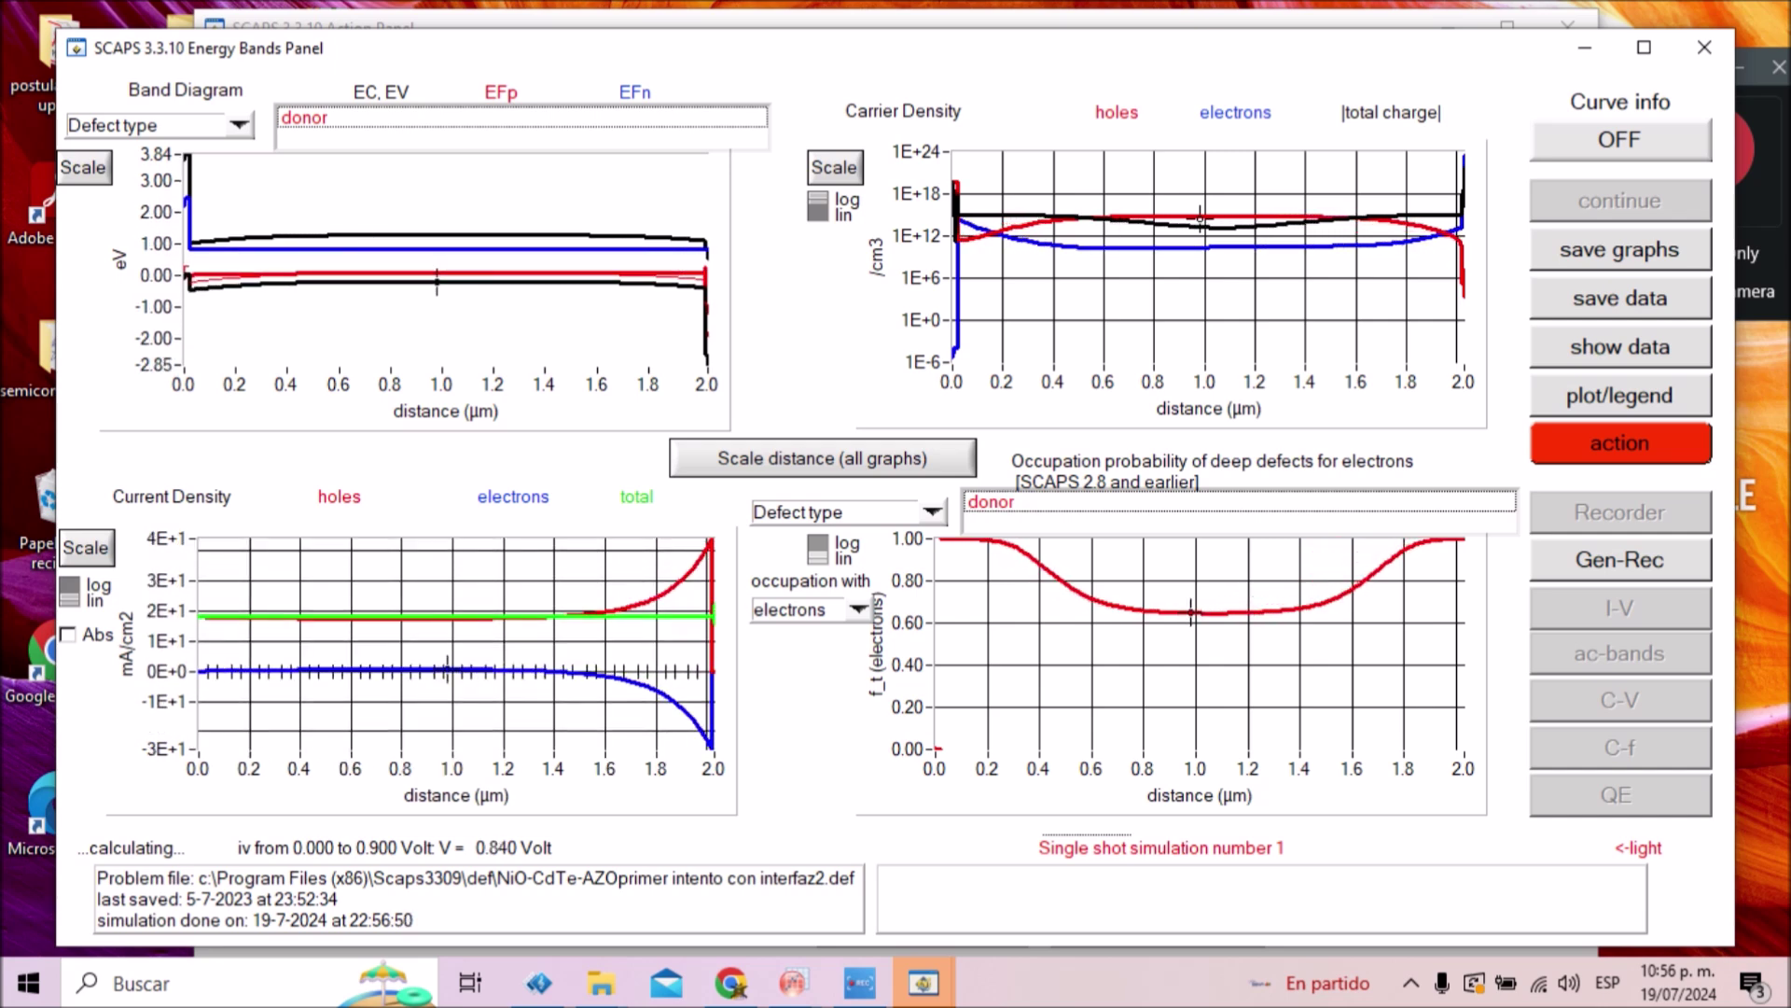
{"action": "left_click", "coordinate": [1620, 607]}
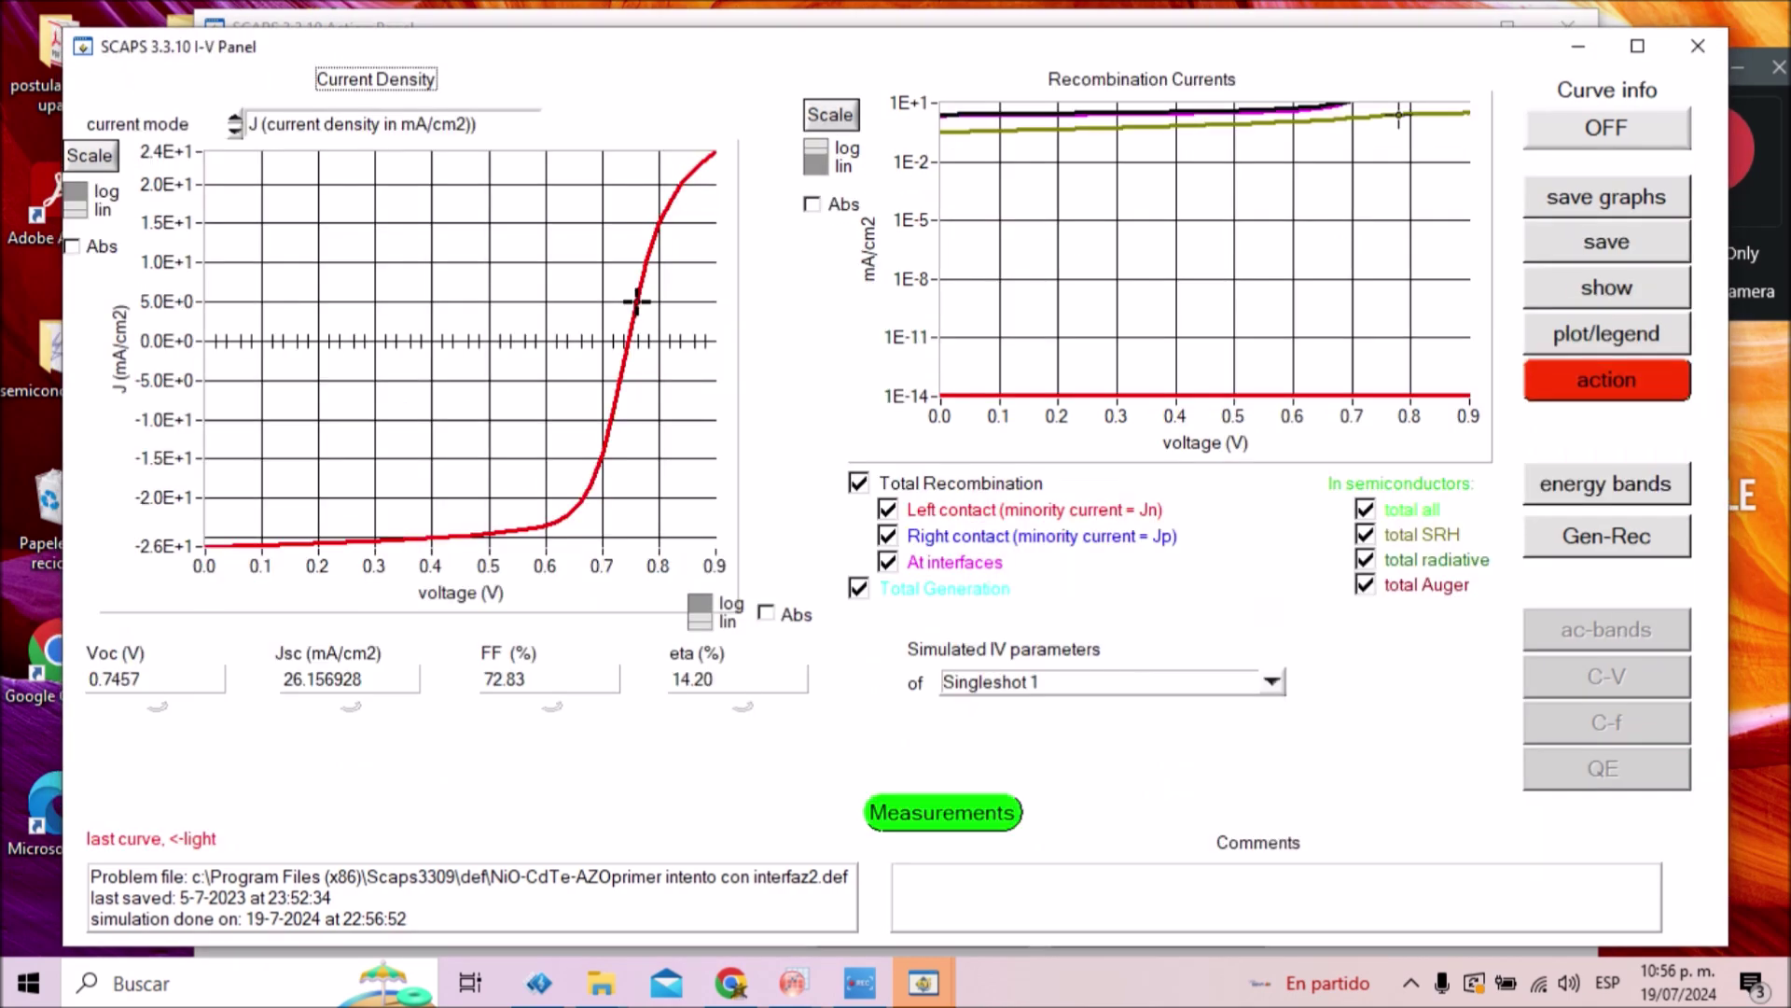
{"action": "left_click", "coordinate": [1606, 380]}
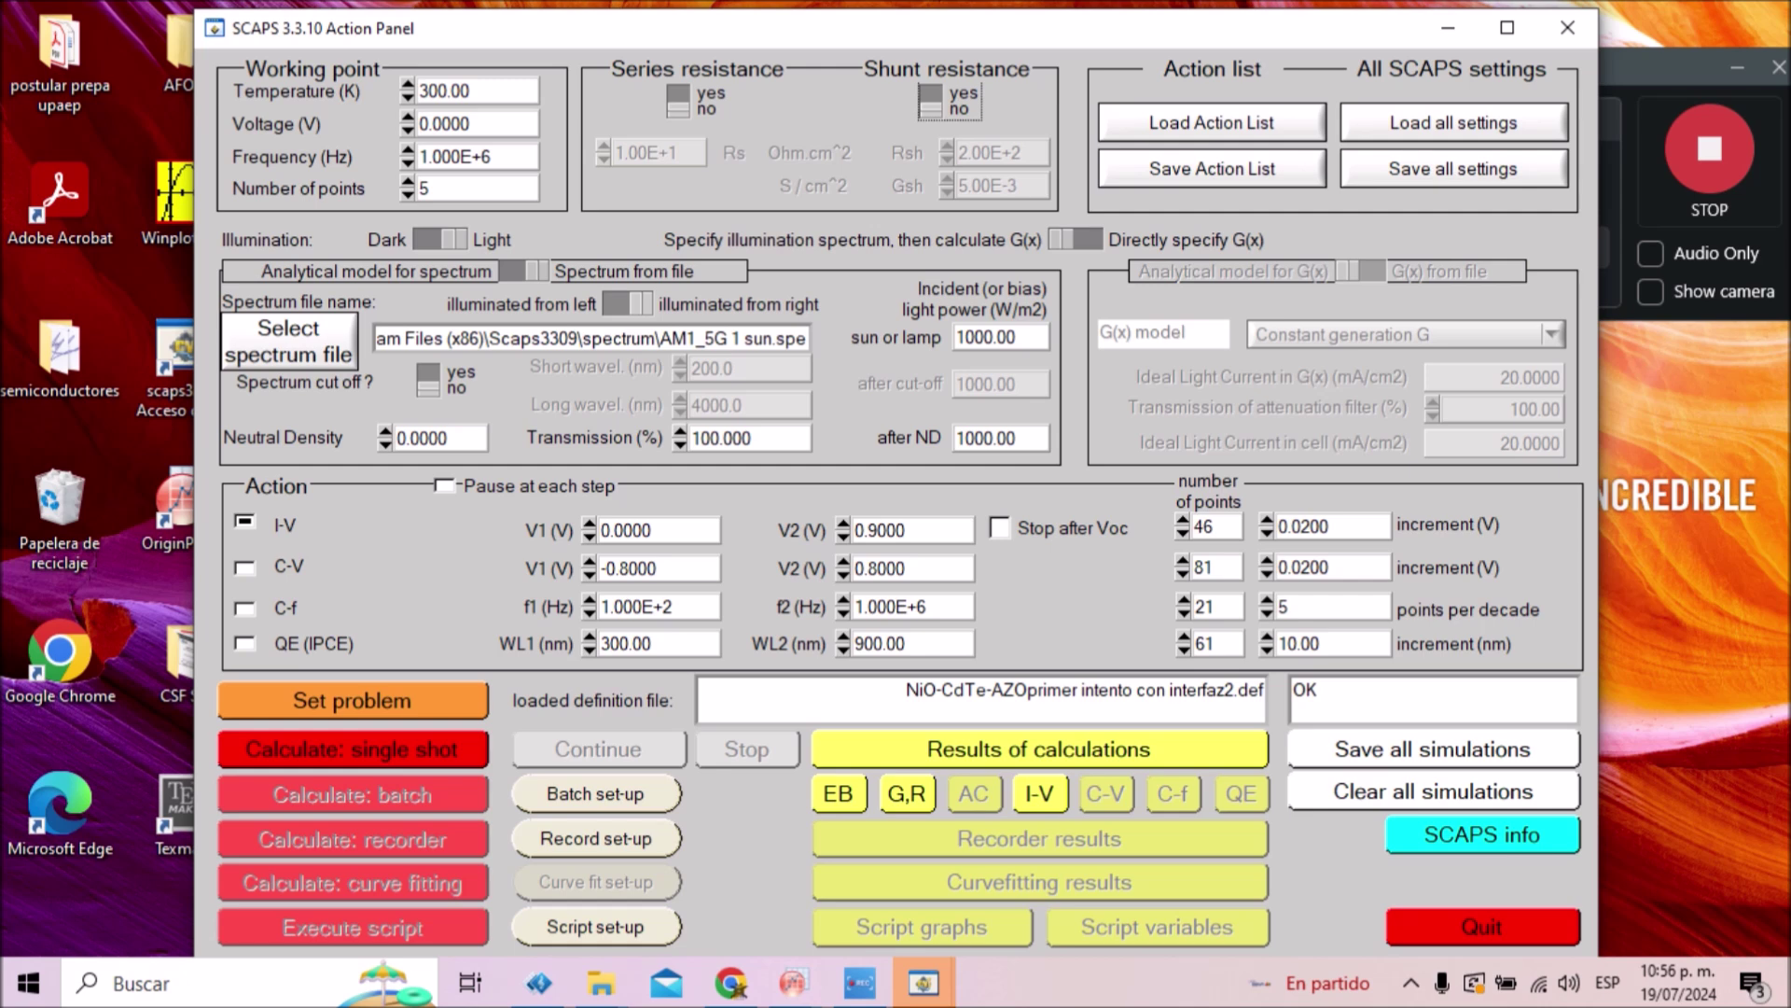
- Enable the shunt resistance with Rsh at 200 Ohm.cm^2 and run a second single-shot I-V calculation
{"action": "left_click", "coordinate": [930, 101]}
{"action": "left_click", "coordinate": [1021, 152]}
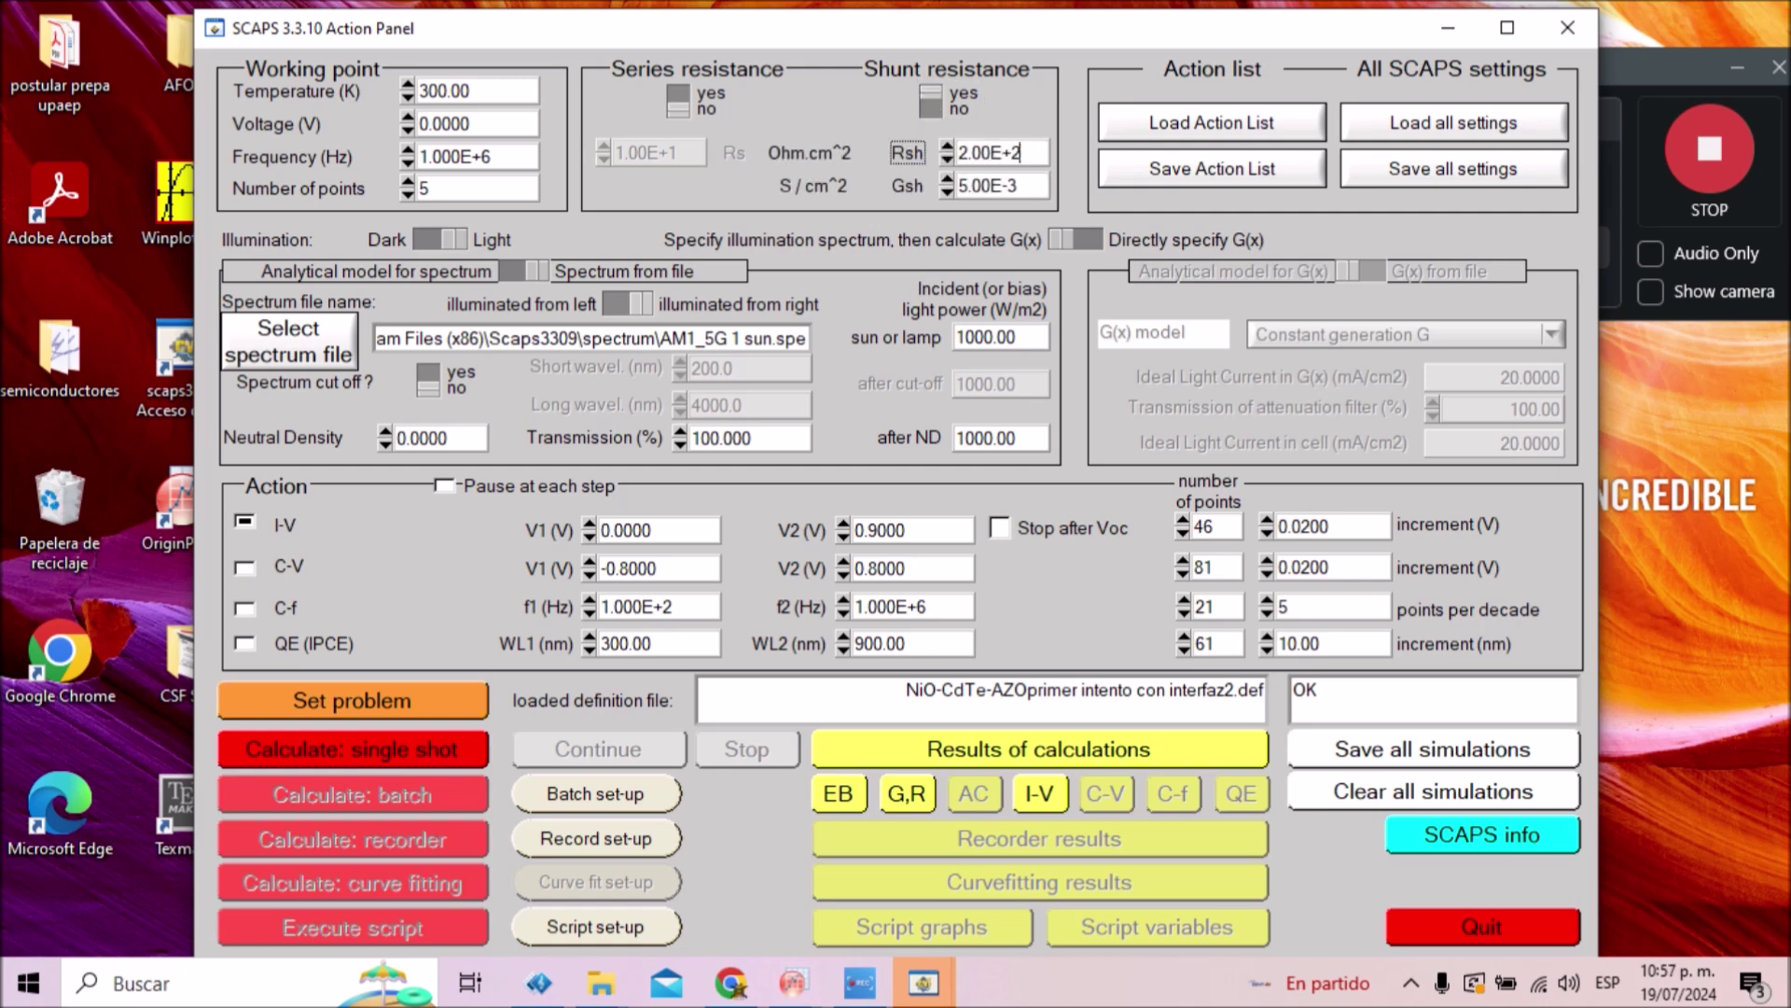
{"action": "left_click", "coordinate": [353, 749]}
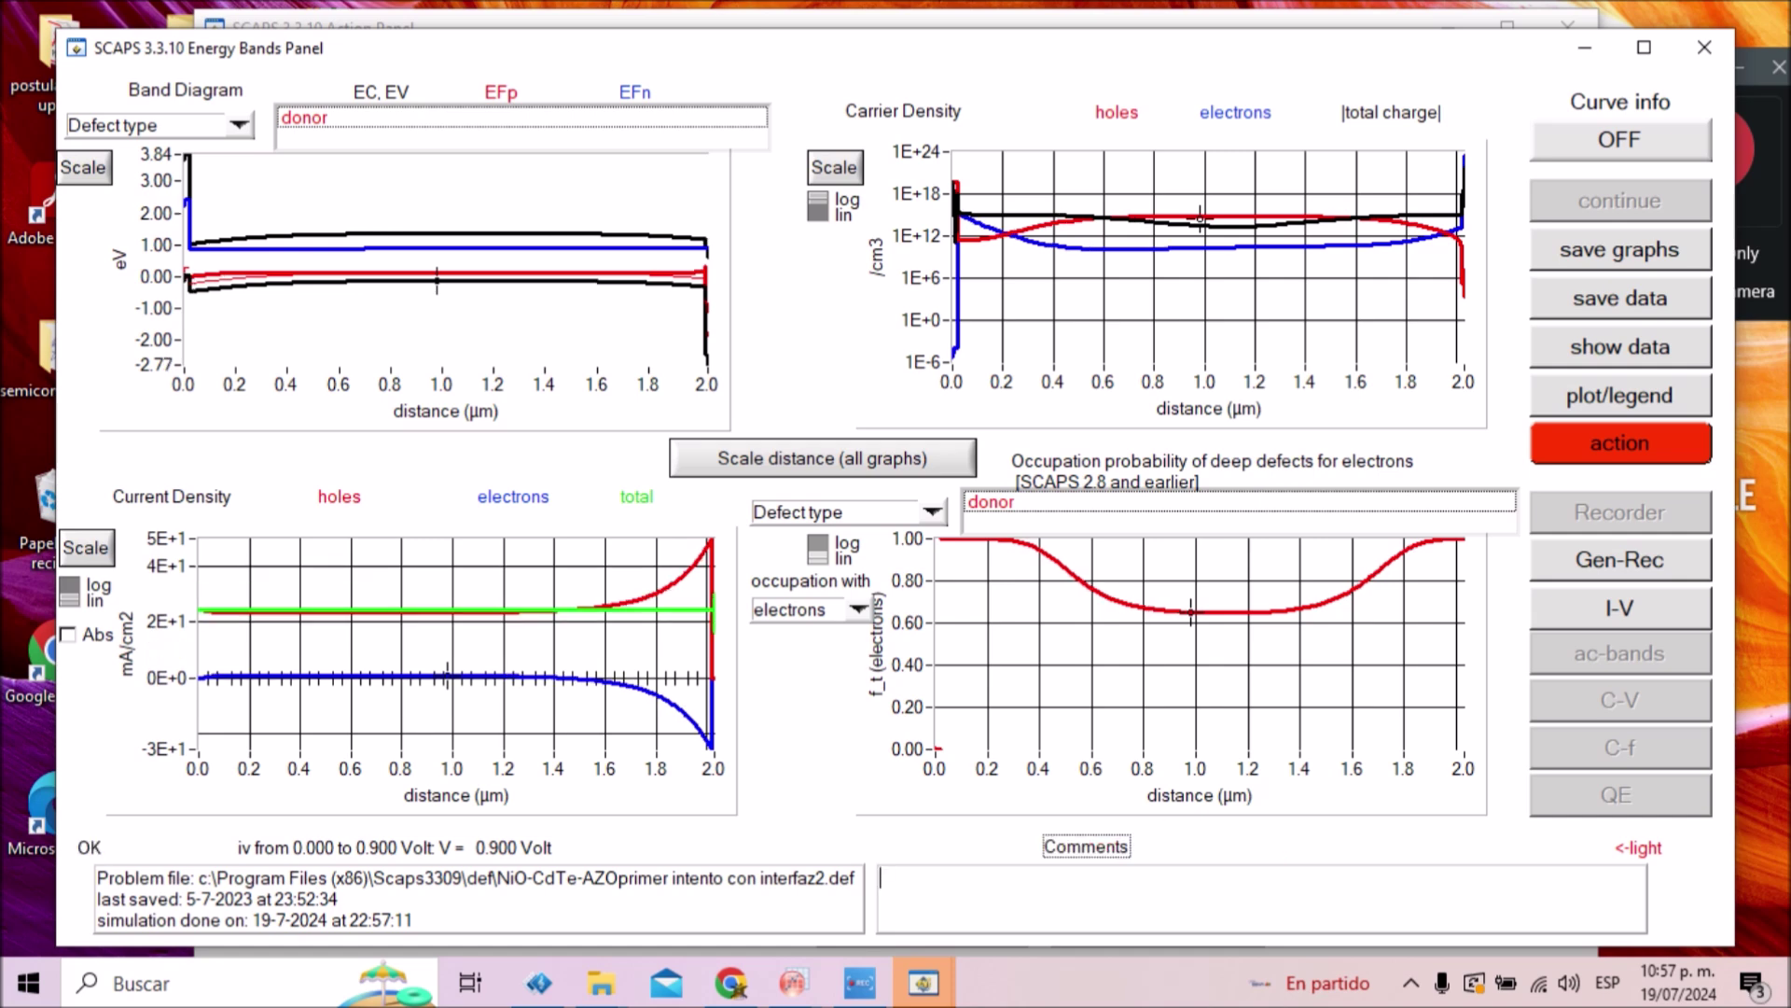
- Compare the I-V curves and parameters of the single shots without and with the shunt resistance
{"action": "left_click", "coordinate": [1620, 607]}
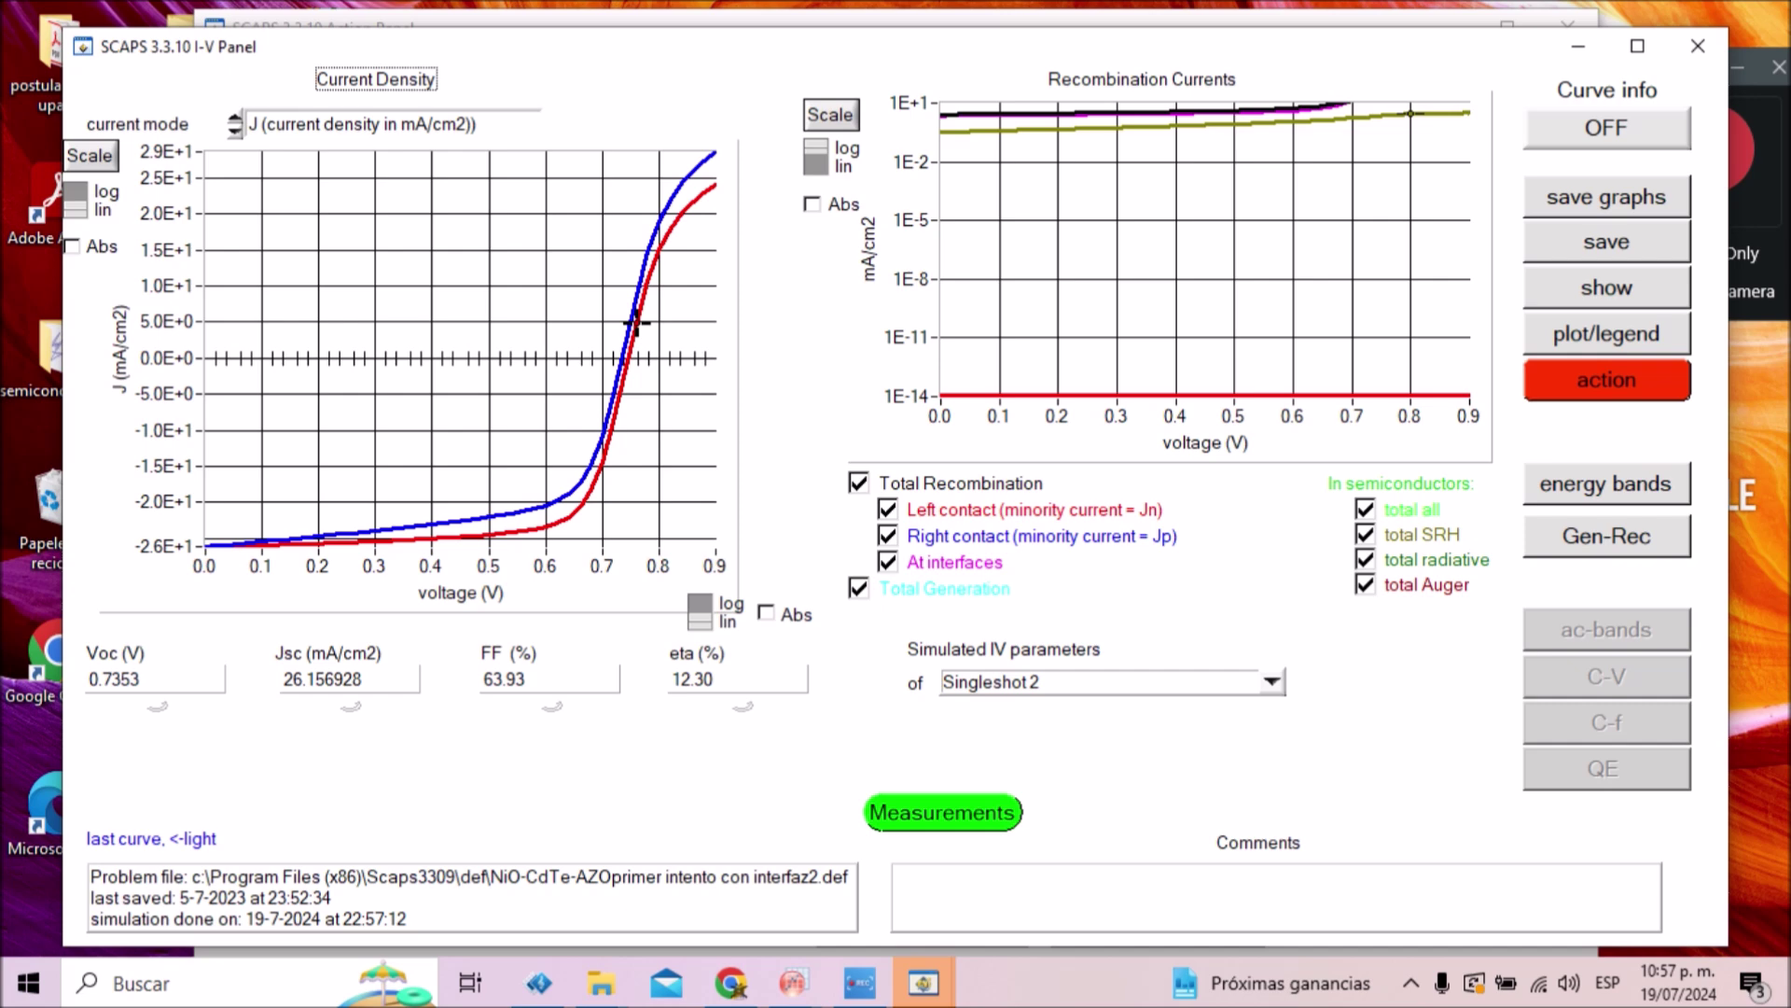
{"action": "key", "text": "alt+Down"}
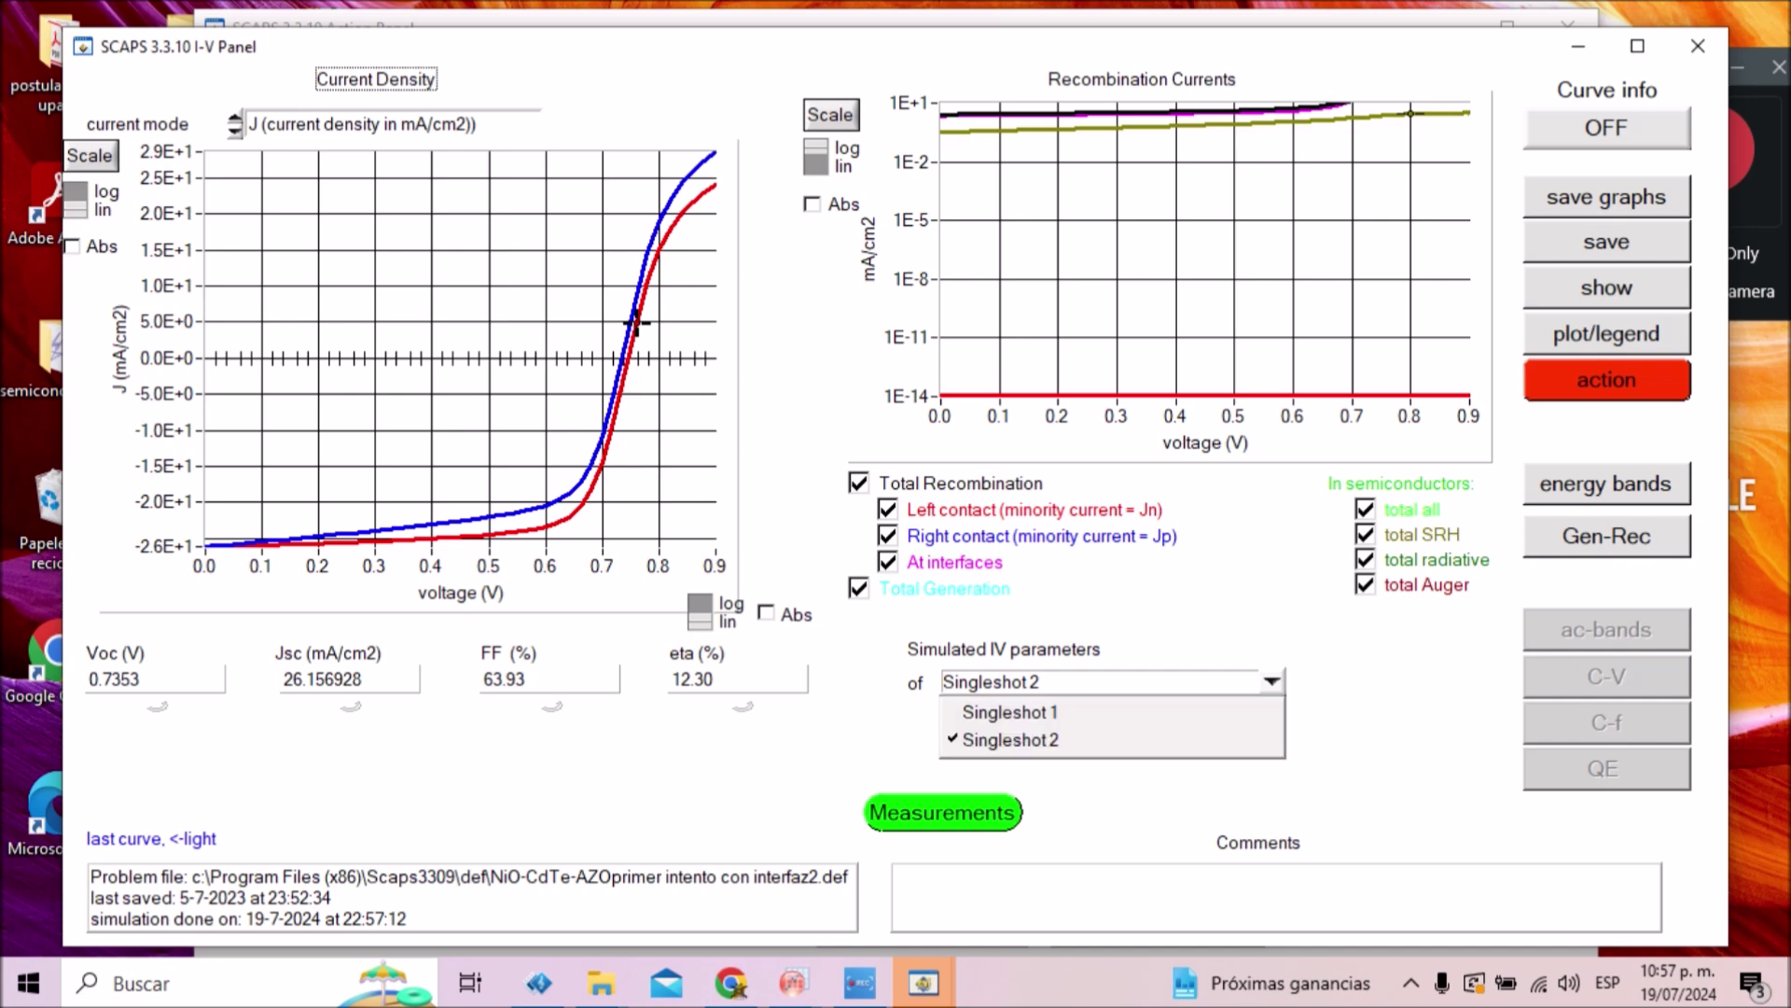
{"action": "key", "text": "Up"}
{"action": "key", "text": "Return"}
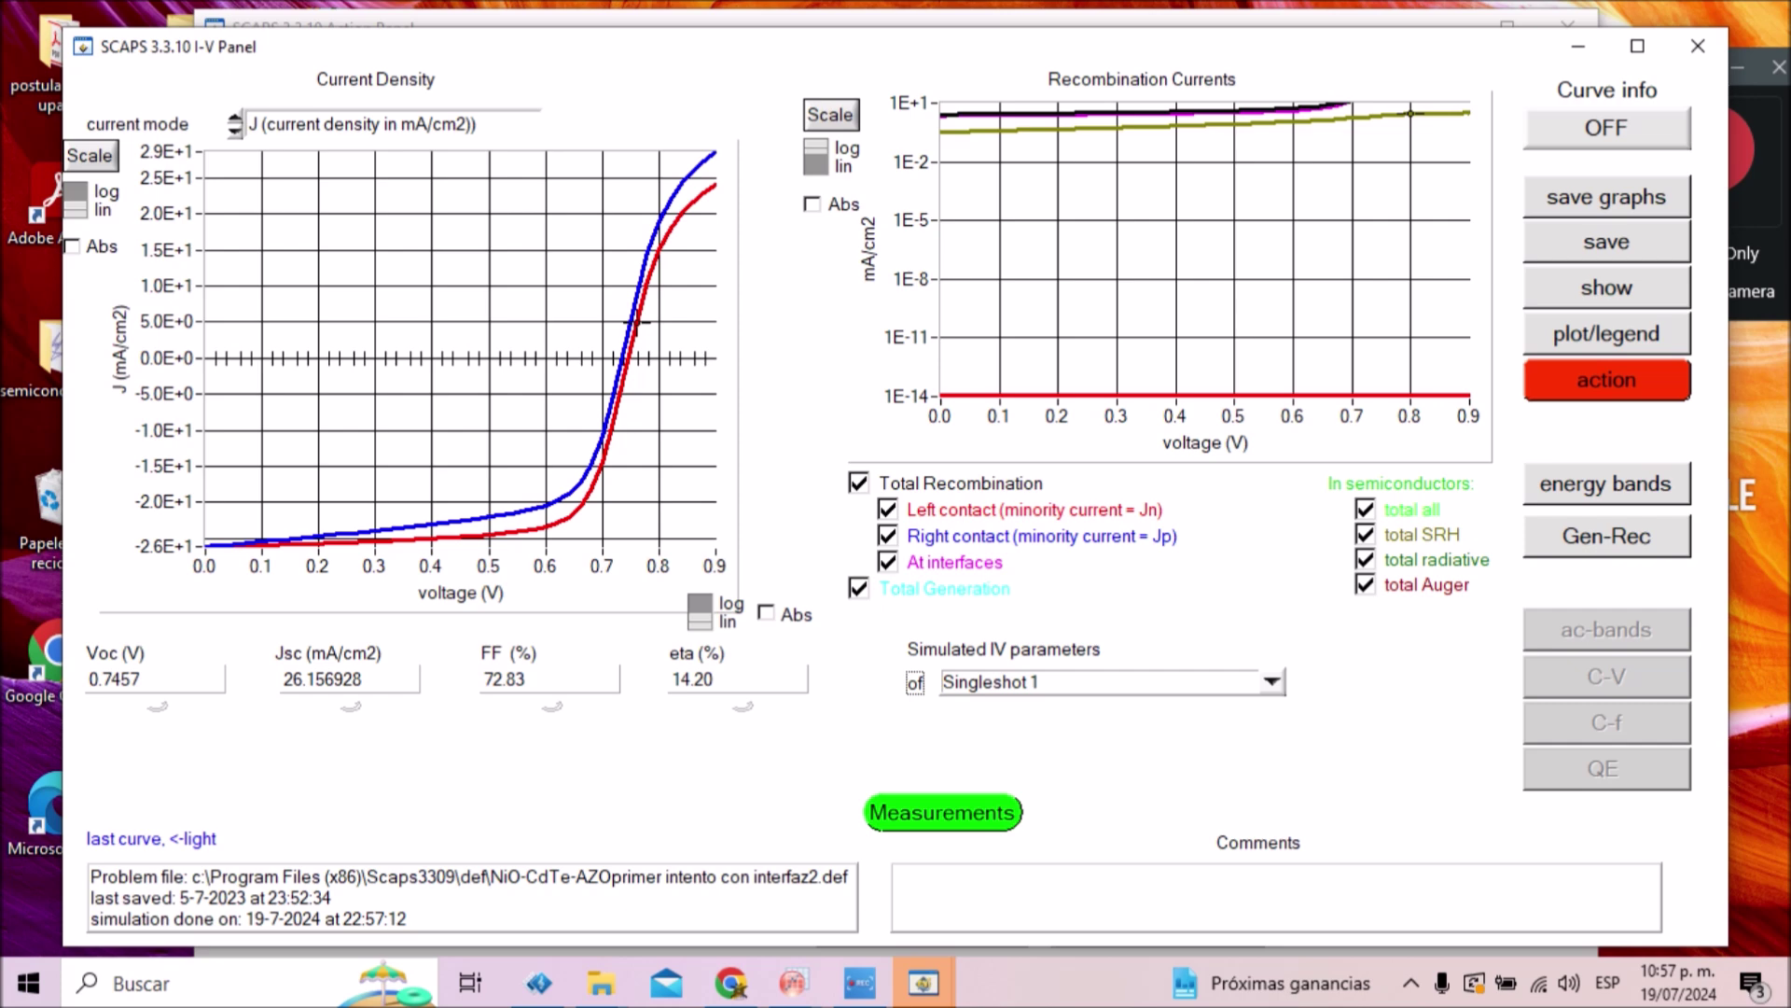
{"action": "key", "text": "alt+Down"}
{"action": "key", "text": "Down"}
{"action": "key", "text": "Return"}
- Set the shunt resistance Rsh to 1000 Ohm.cm^2, run a third single shot, and view the I-V curves
{"action": "key", "text": "Return"}
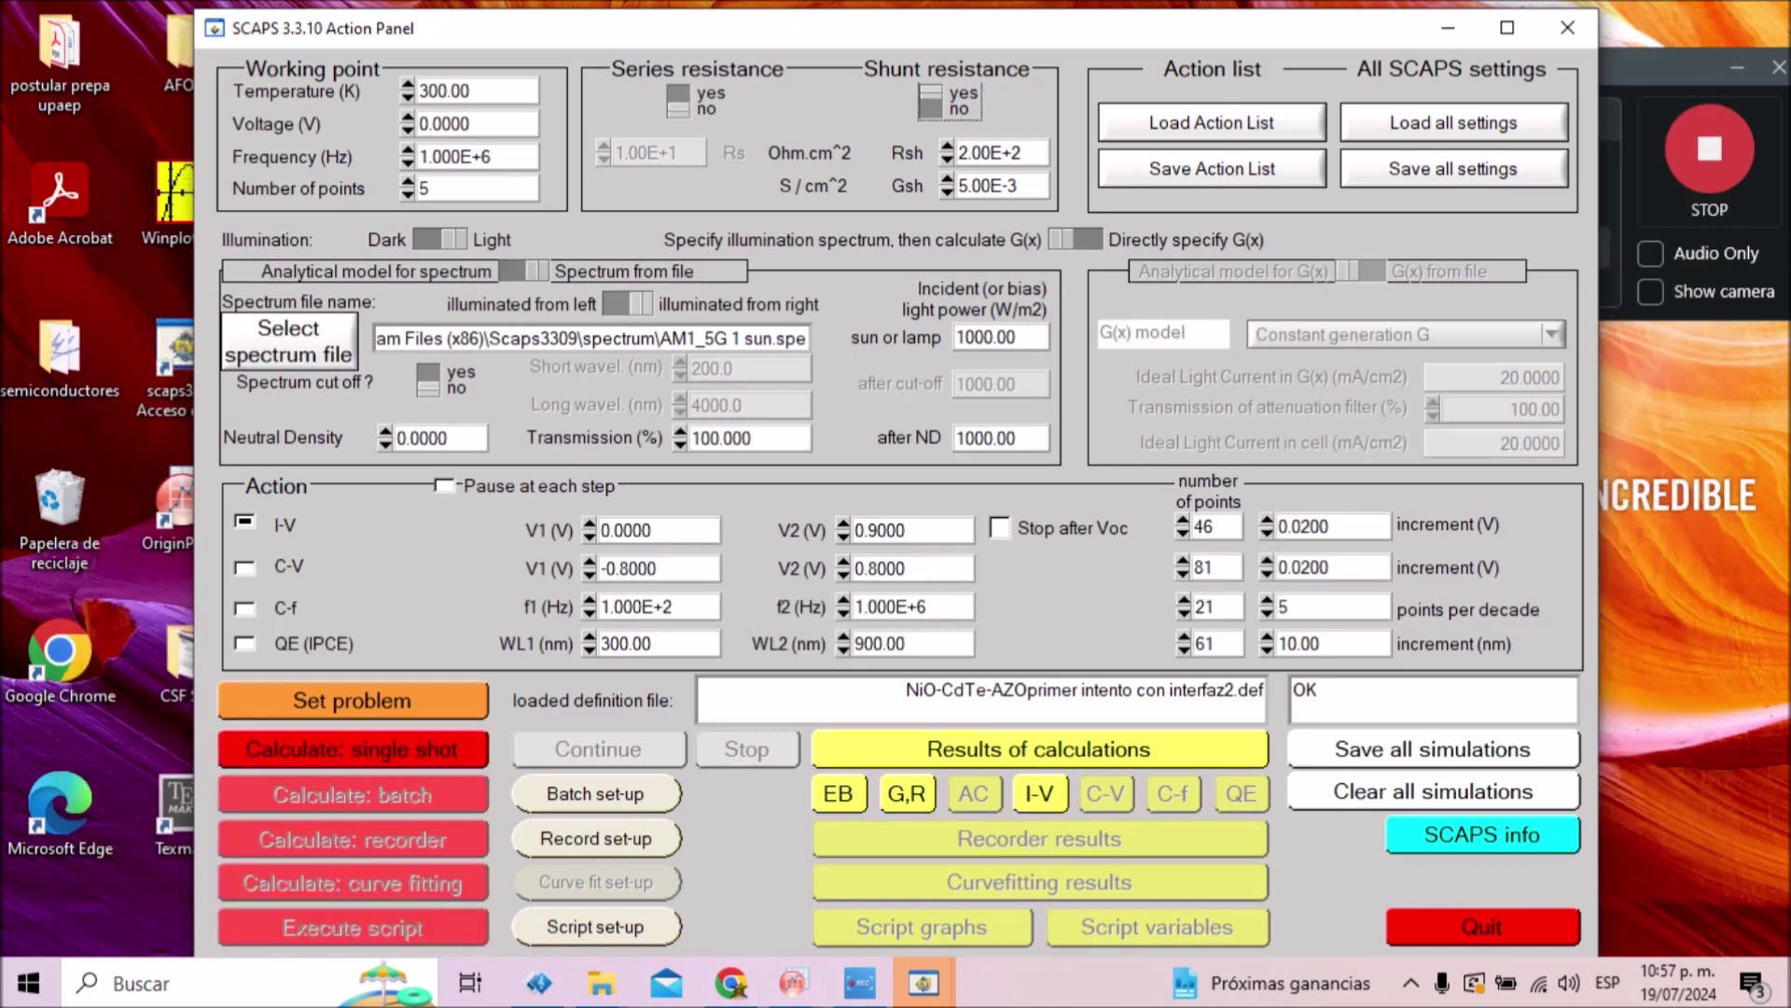
{"action": "key", "text": "Tab"}
{"action": "key", "text": "BackSpace"}
{"action": "key", "text": "BackSpace"}
{"action": "key", "text": "BackSpace"}
{"action": "key", "text": "BackSpace"}
{"action": "key", "text": "BackSpace"}
{"action": "key", "text": "BackSpace"}
{"action": "key", "text": "BackSpace"}
{"action": "type", "text": "1000"}
{"action": "key", "text": "Return"}
{"action": "left_click", "coordinate": [353, 750]}
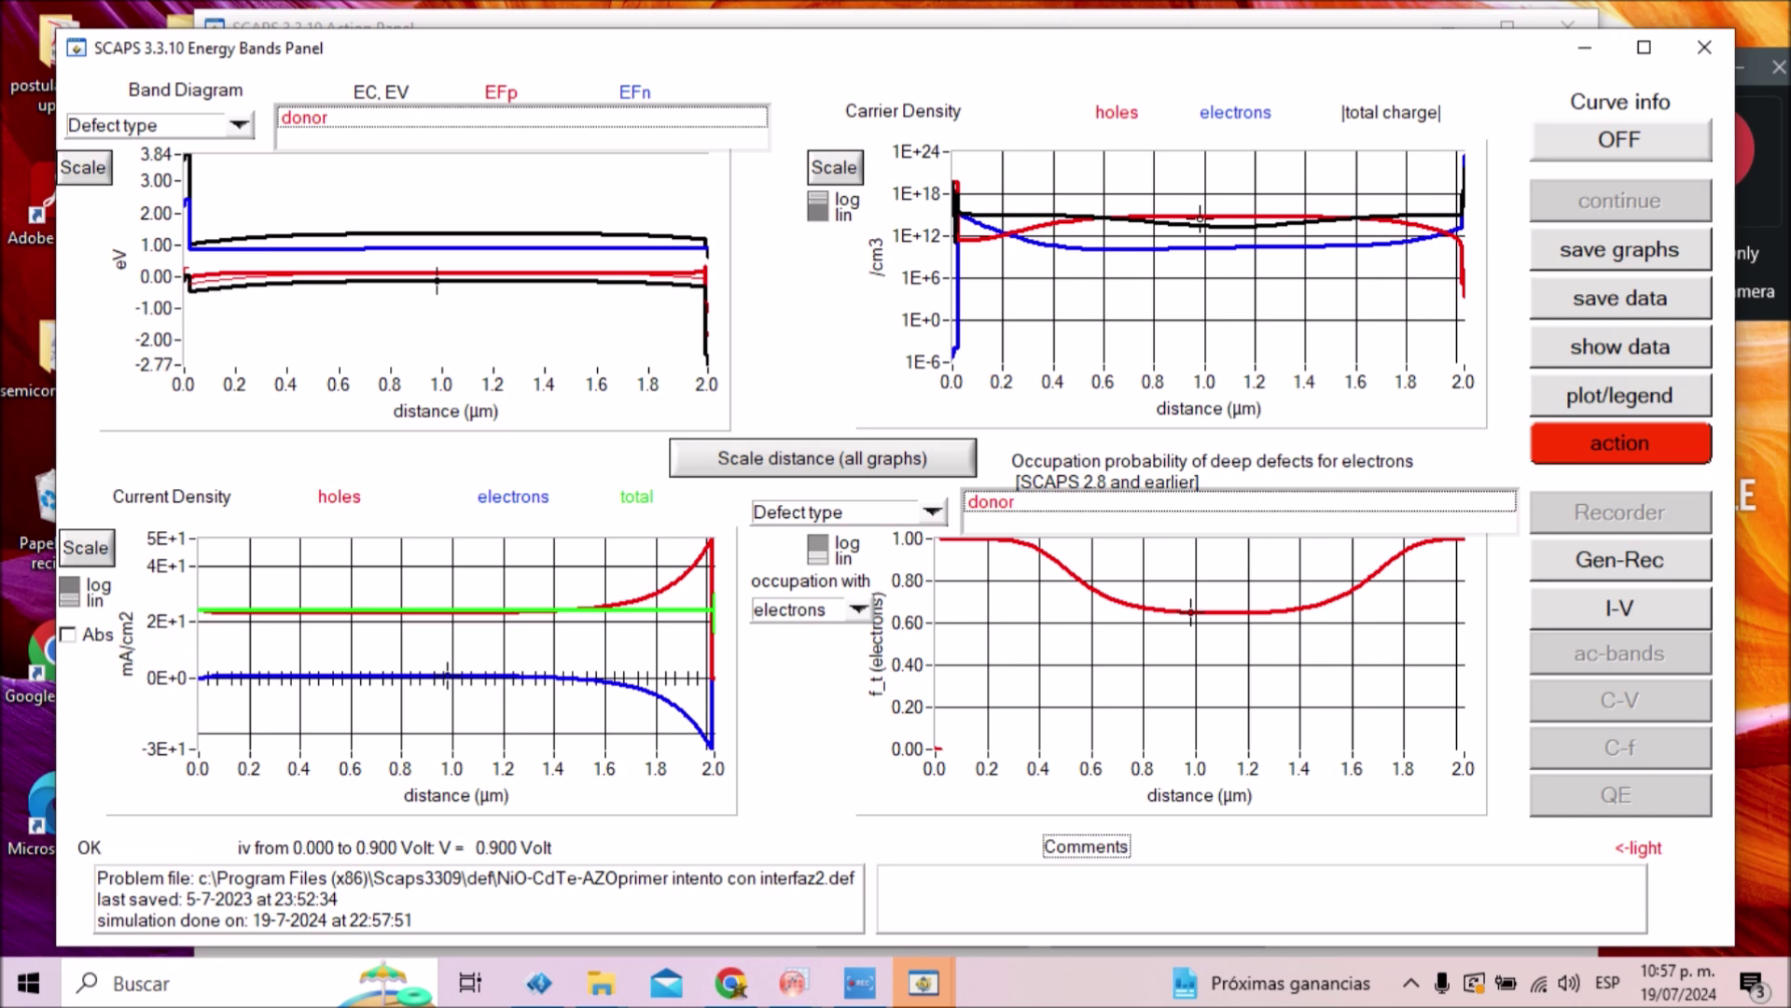
{"action": "left_click", "coordinate": [1620, 608]}
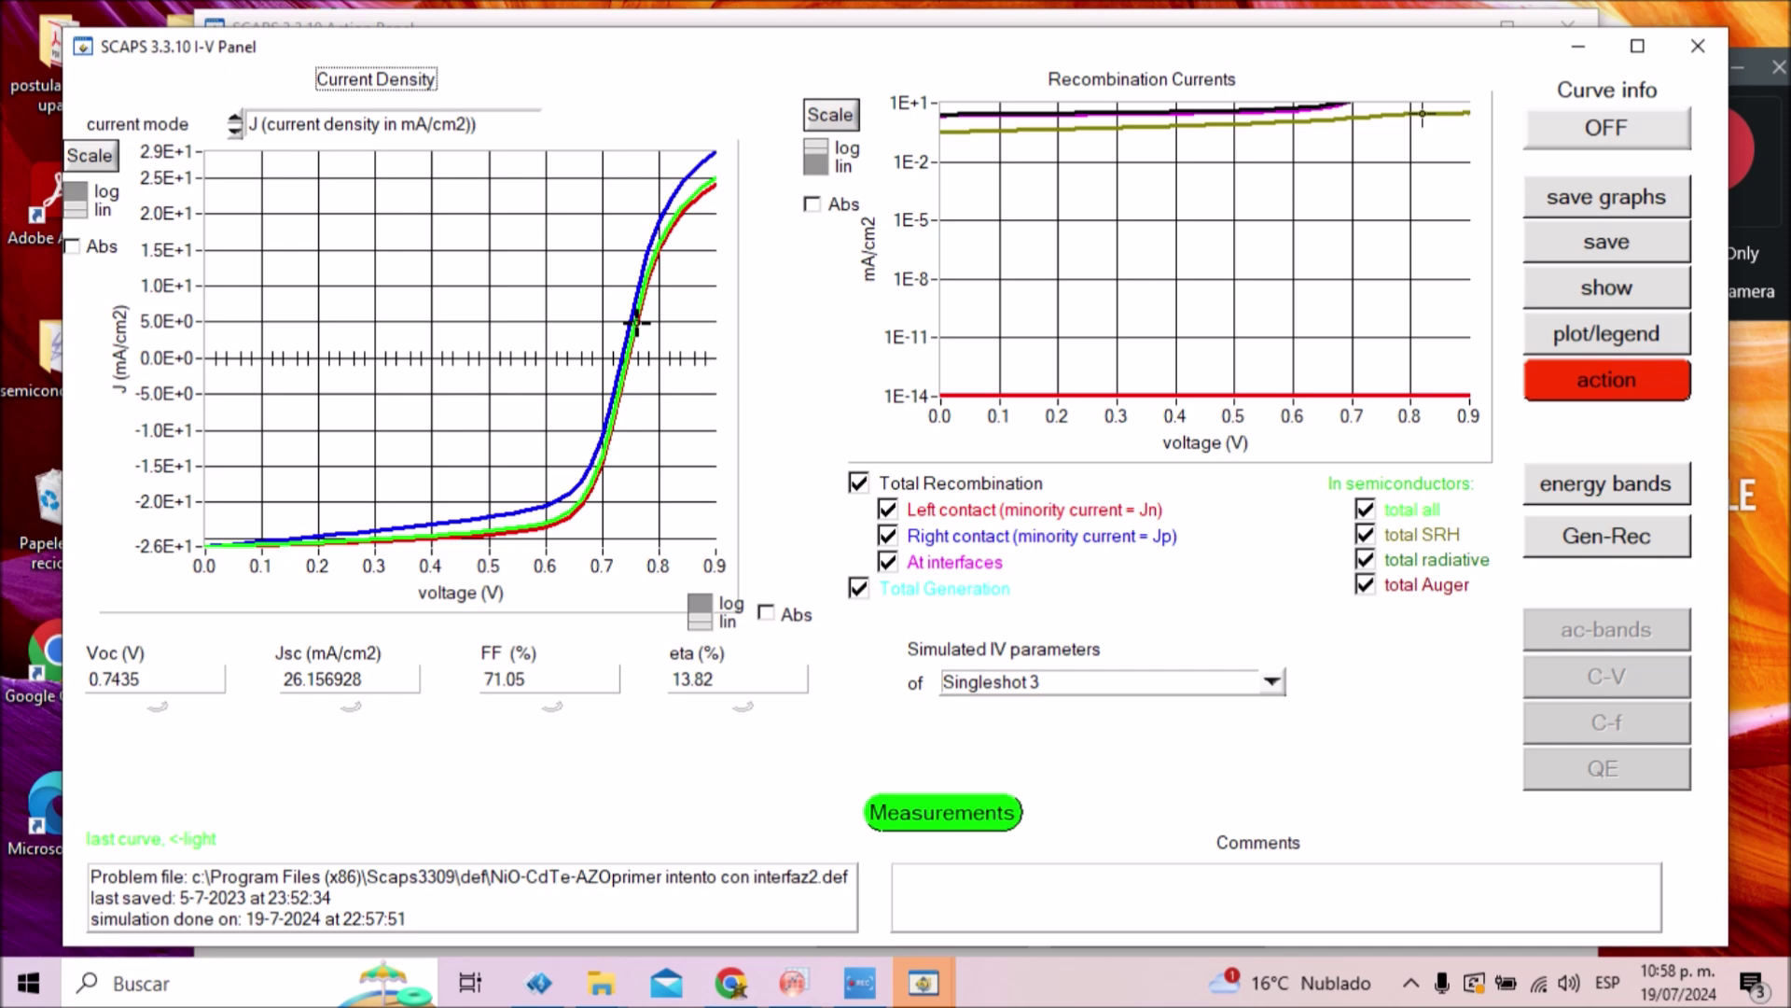
- Set the shunt resistance Rsh to 10000 Ohm.cm^2 and switch the shunt resistance off and on again
{"action": "left_click", "coordinate": [1606, 379]}
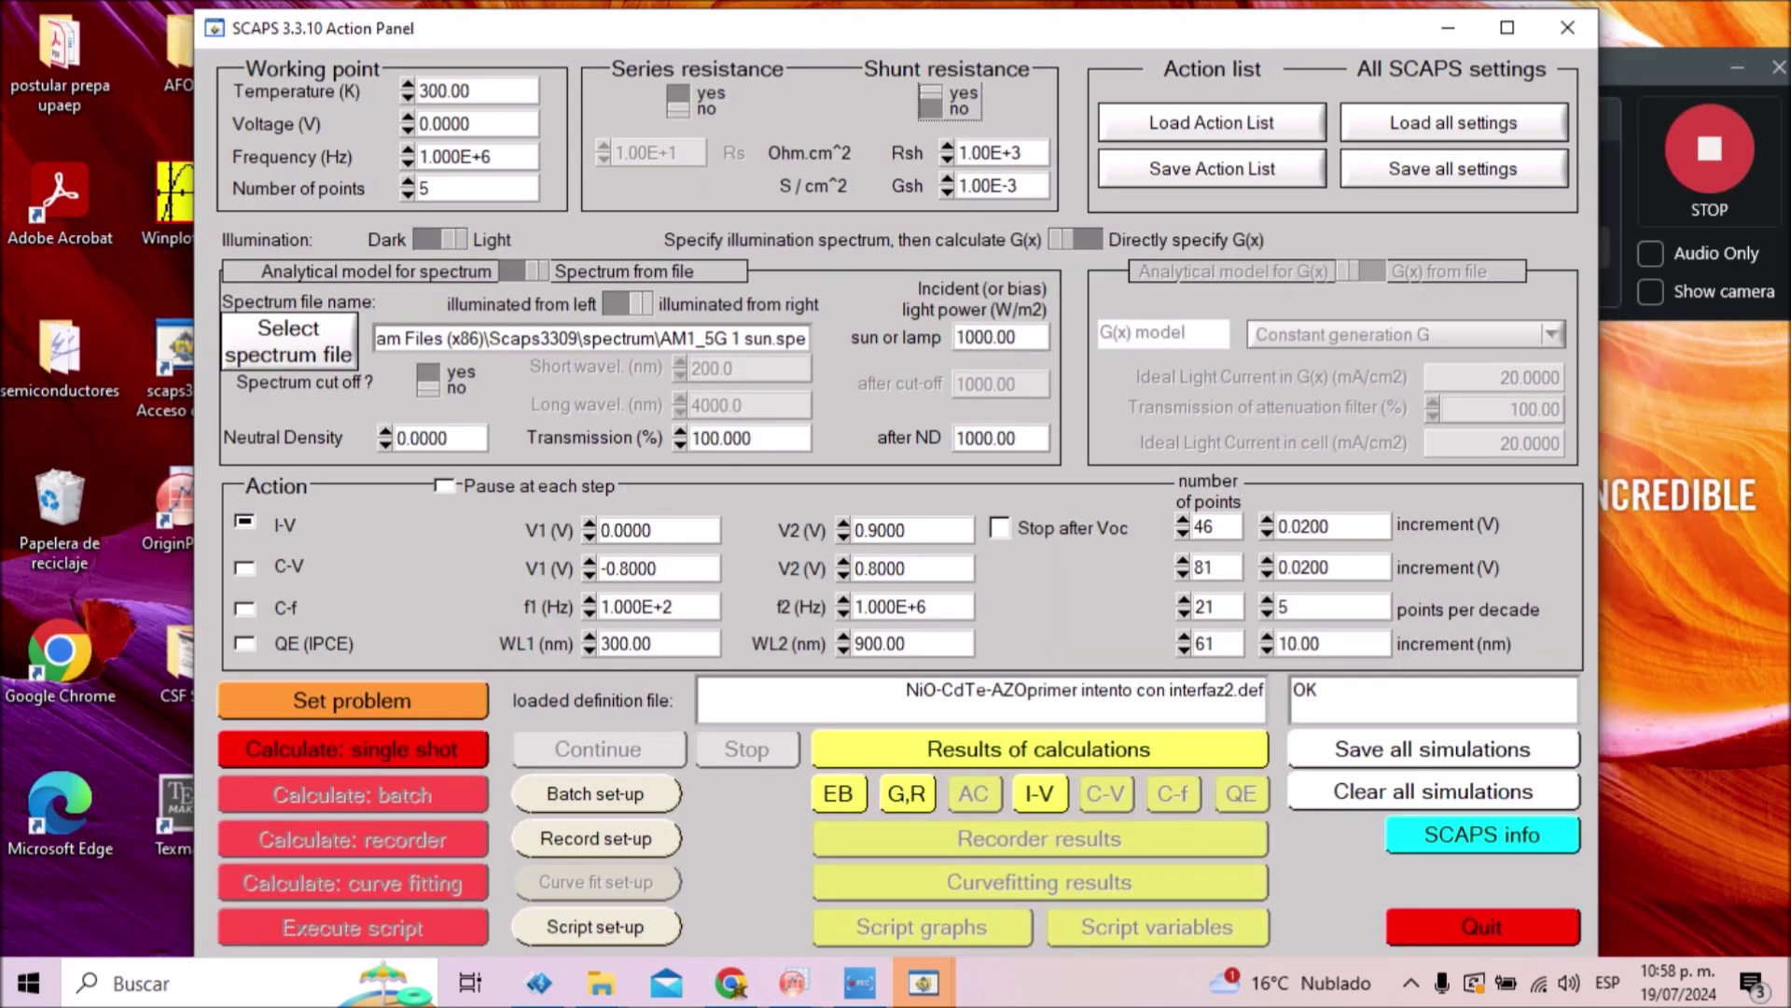
{"action": "key", "text": "Tab"}
{"action": "key", "text": "BackSpace"}
{"action": "type", "text": "10000"}
{"action": "key", "text": "Tab"}
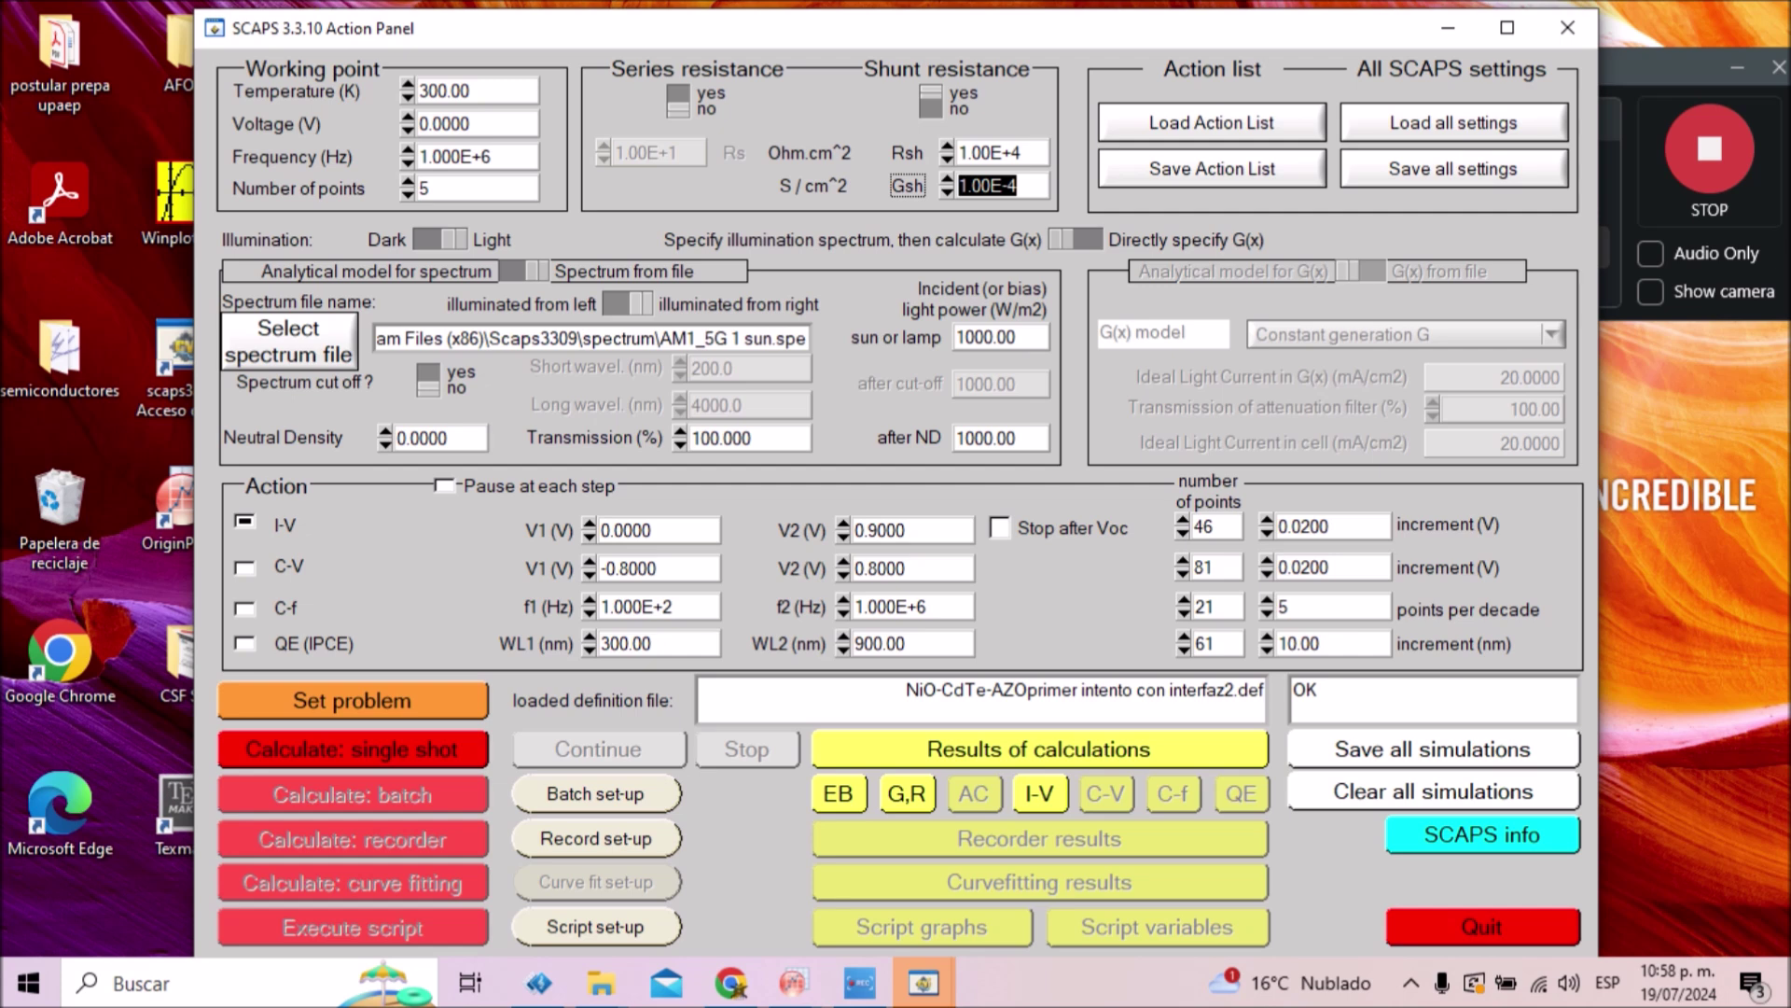
{"action": "left_click", "coordinate": [1021, 153]}
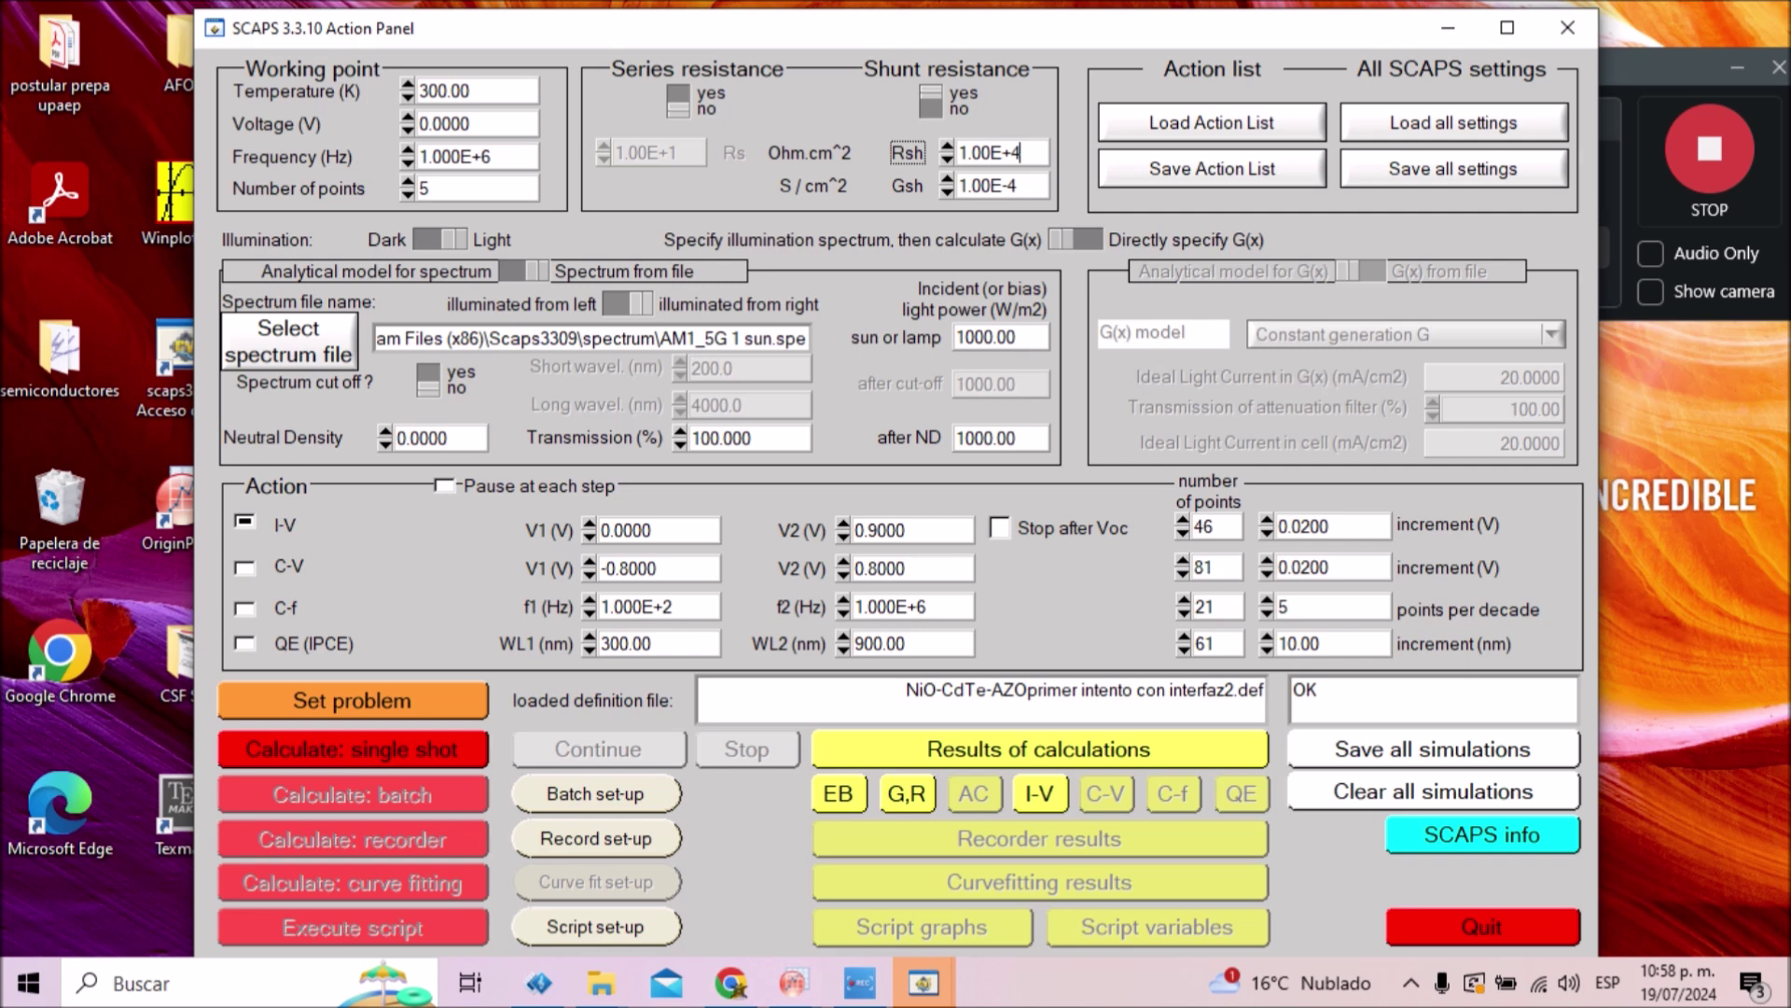
{"action": "left_click", "coordinate": [930, 99]}
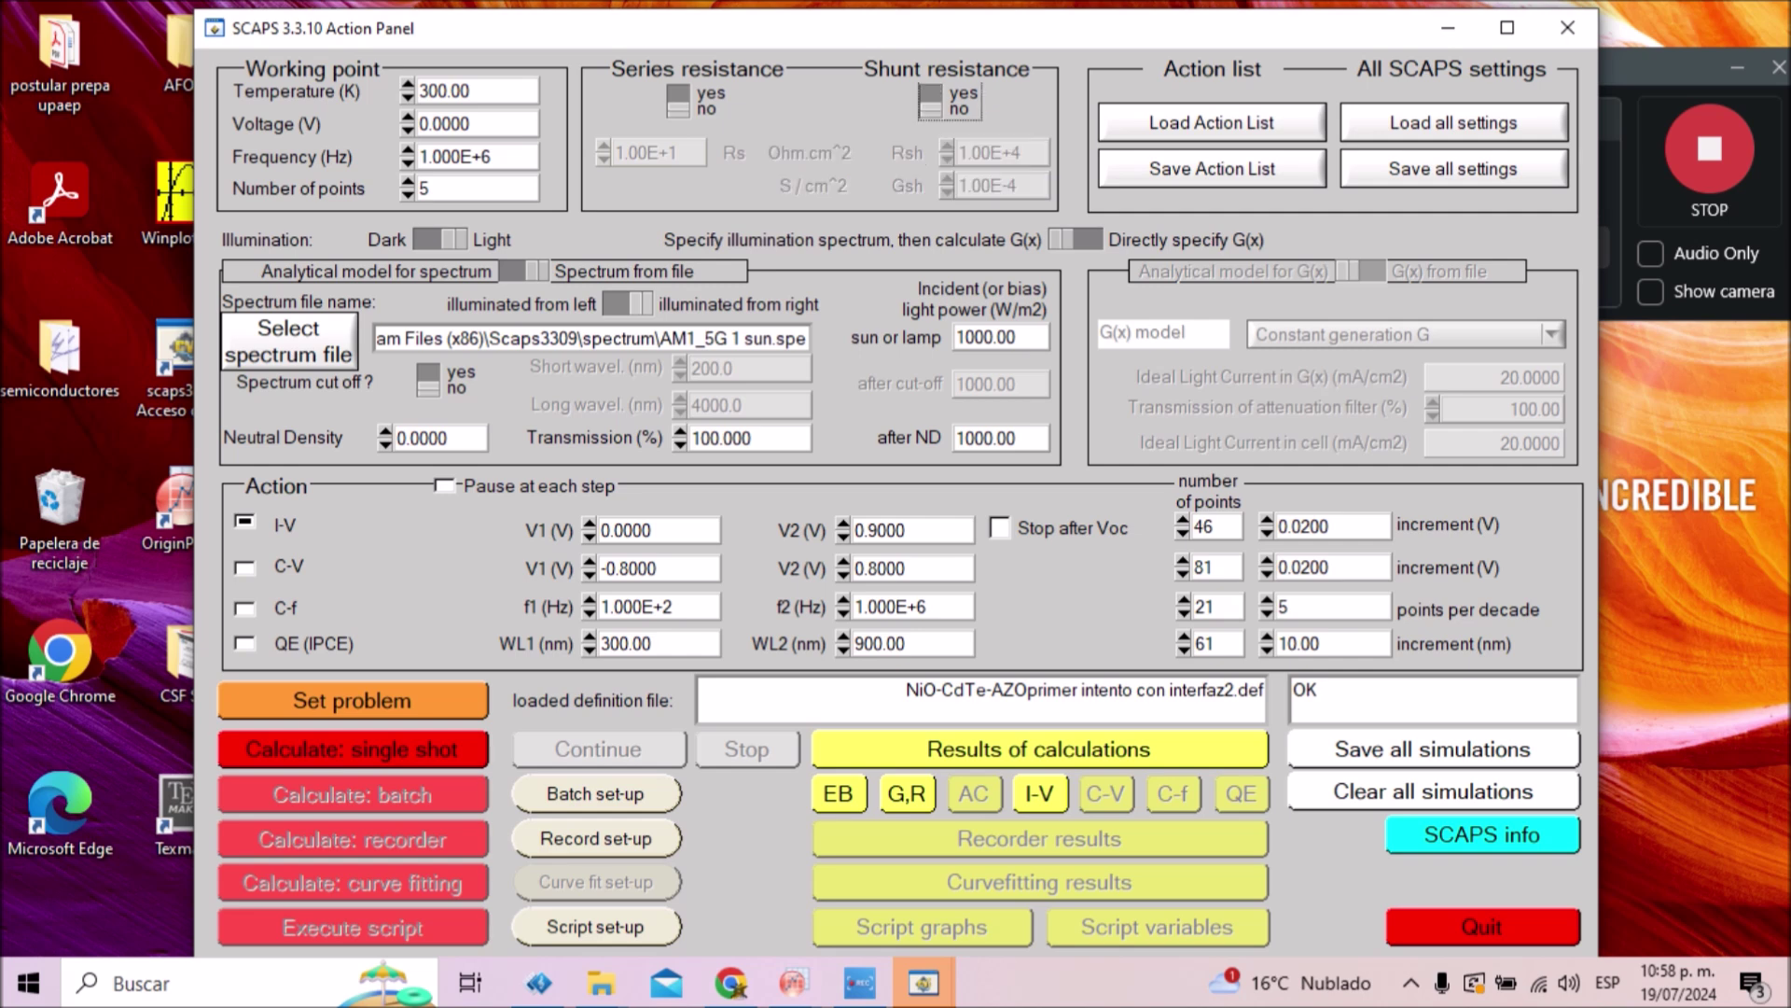
{"action": "left_click", "coordinate": [930, 99]}
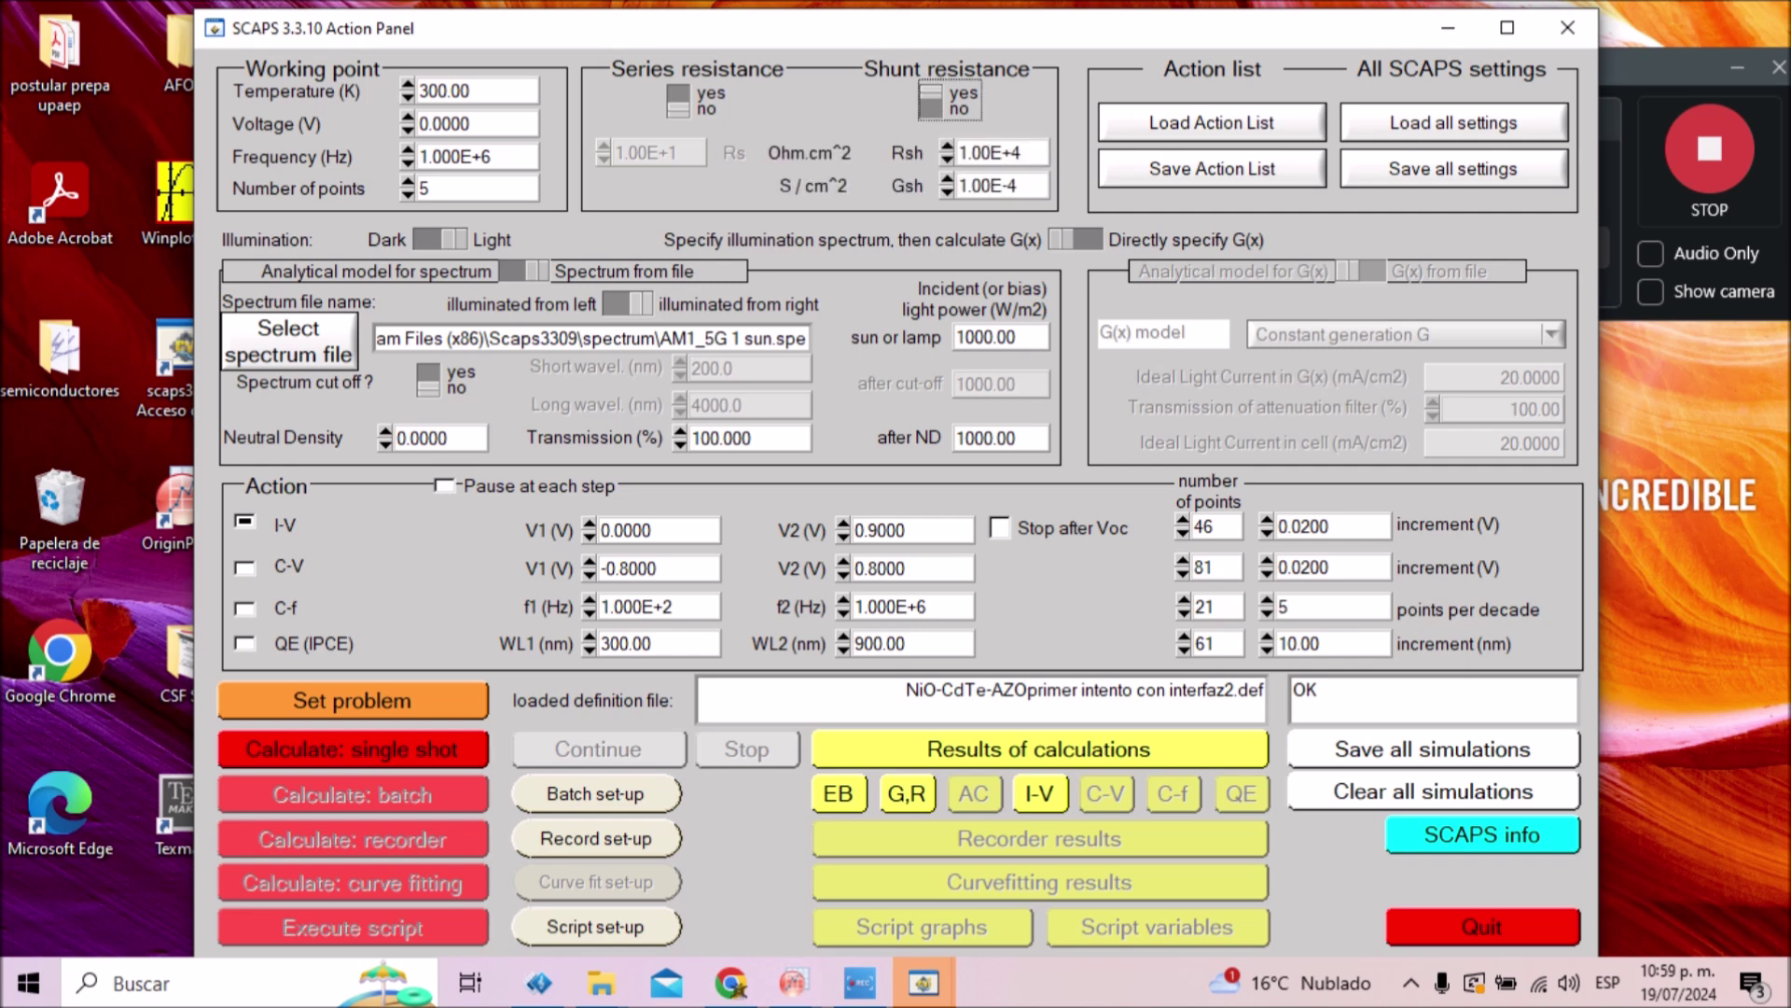
- Enable the series resistance alongside the shunt resistance and set Rs to 2 Ohm.cm^2
{"action": "left_click", "coordinate": [678, 100]}
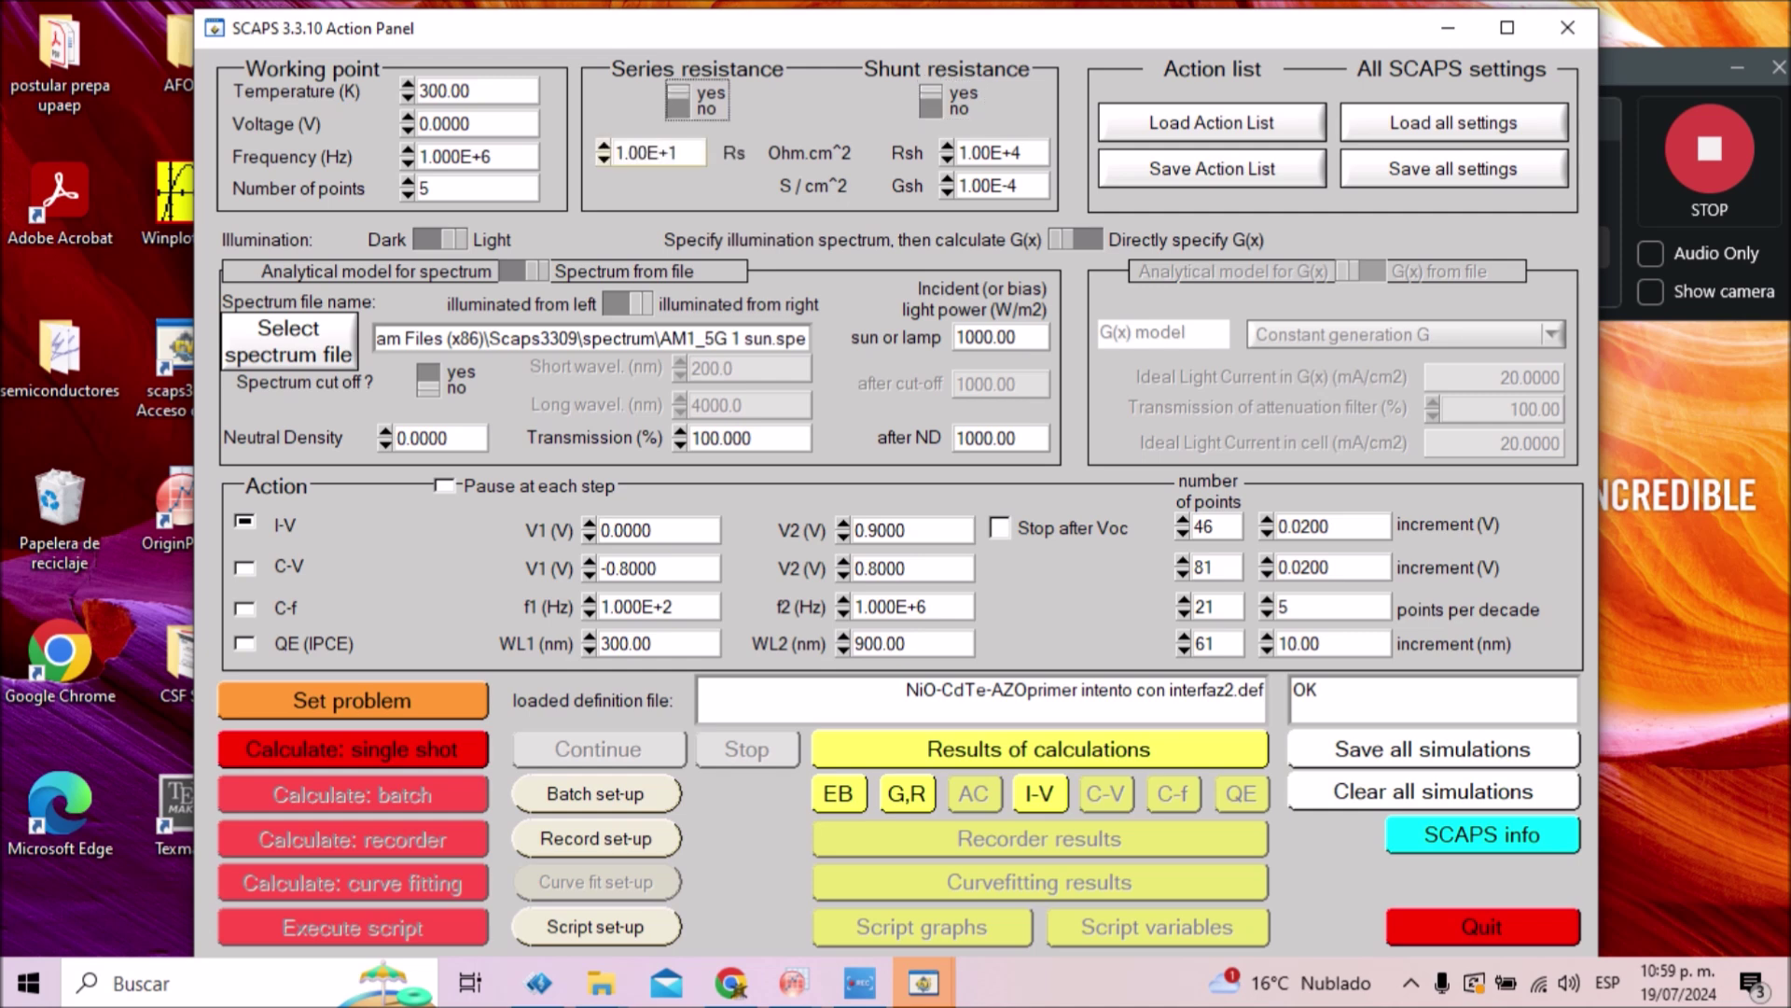
{"action": "left_click", "coordinate": [1022, 152]}
{"action": "key", "text": "BackSpace"}
{"action": "key", "text": "BackSpace"}
{"action": "key", "text": "BackSpace"}
{"action": "key", "text": "BackSpace"}
{"action": "key", "text": "BackSpace"}
{"action": "key", "text": "BackSpace"}
{"action": "key", "text": "BackSpace"}
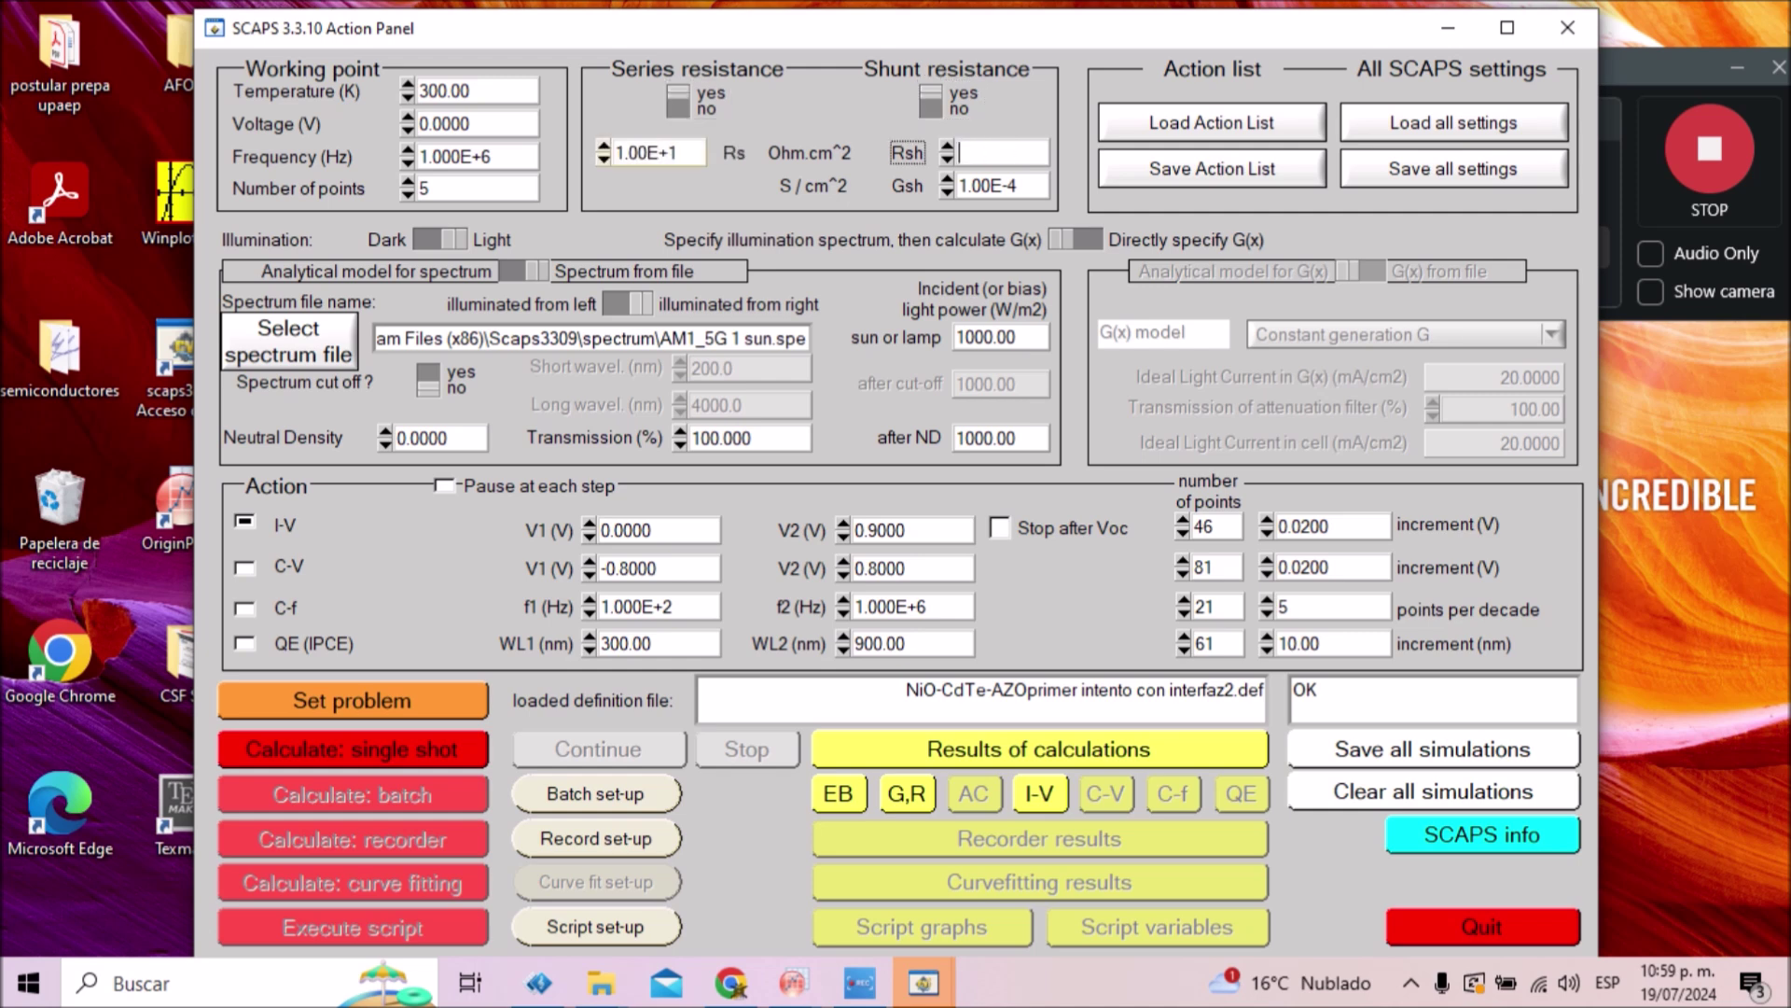
{"action": "left_click", "coordinate": [686, 152]}
{"action": "key", "text": "BackSpace"}
{"action": "key", "text": "BackSpace"}
{"action": "key", "text": "BackSpace"}
{"action": "key", "text": "BackSpace"}
{"action": "key", "text": "BackSpace"}
{"action": "key", "text": "BackSpace"}
{"action": "key", "text": "BackSpace"}
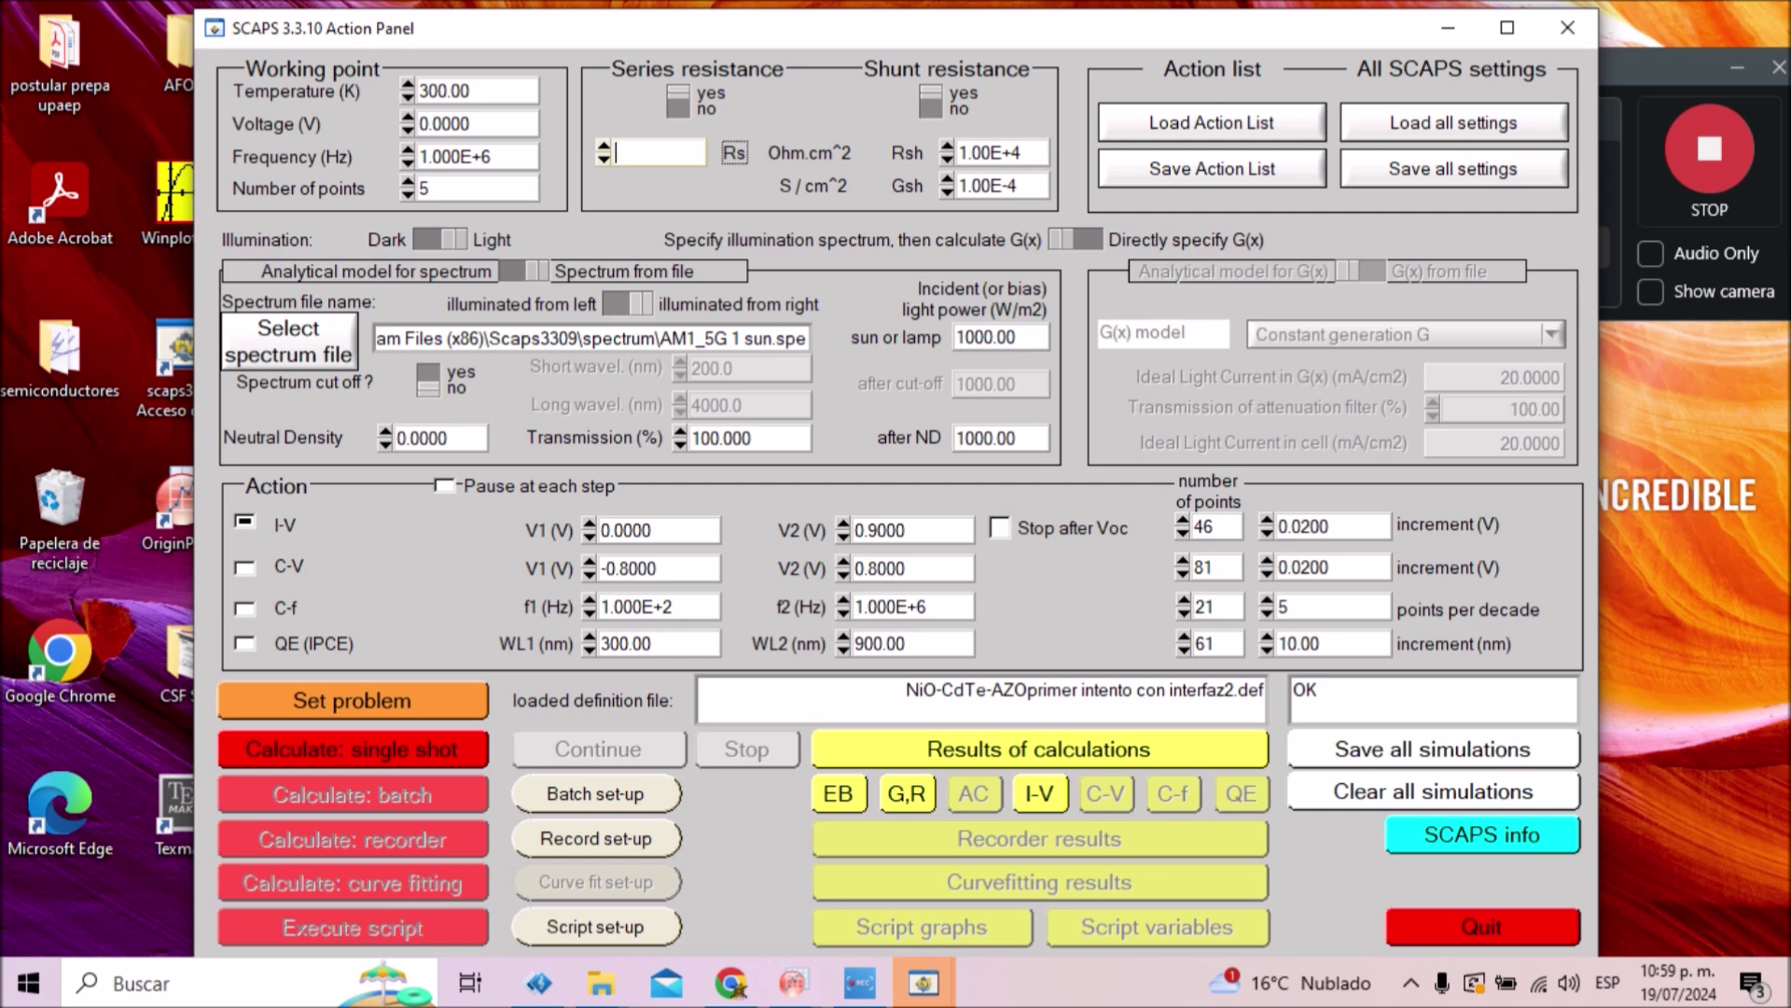
{"action": "type", "text": "2"}
{"action": "key", "text": "Return"}
- Set the shunt resistance Rsh to 24000 Ohm.cm^2, run a fourth single shot, and view the I-V curves
{"action": "key", "text": "Tab"}
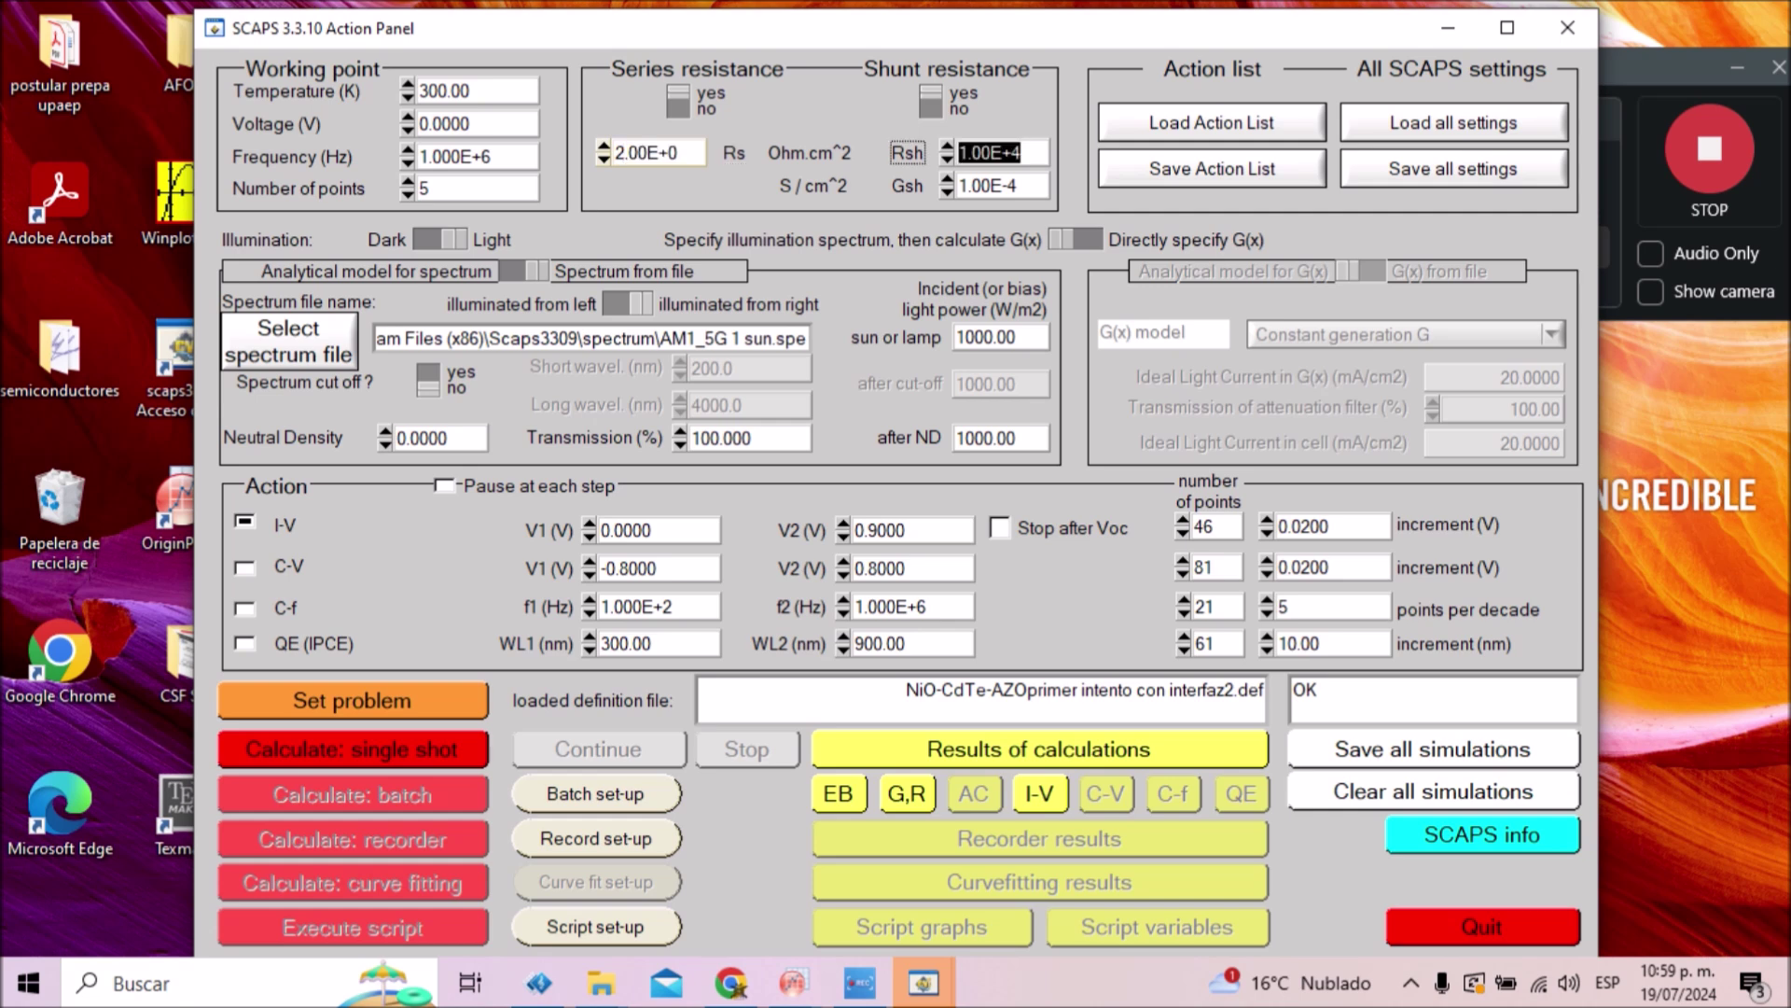
{"action": "type", "text": "24000"}
{"action": "left_click", "coordinate": [352, 749]}
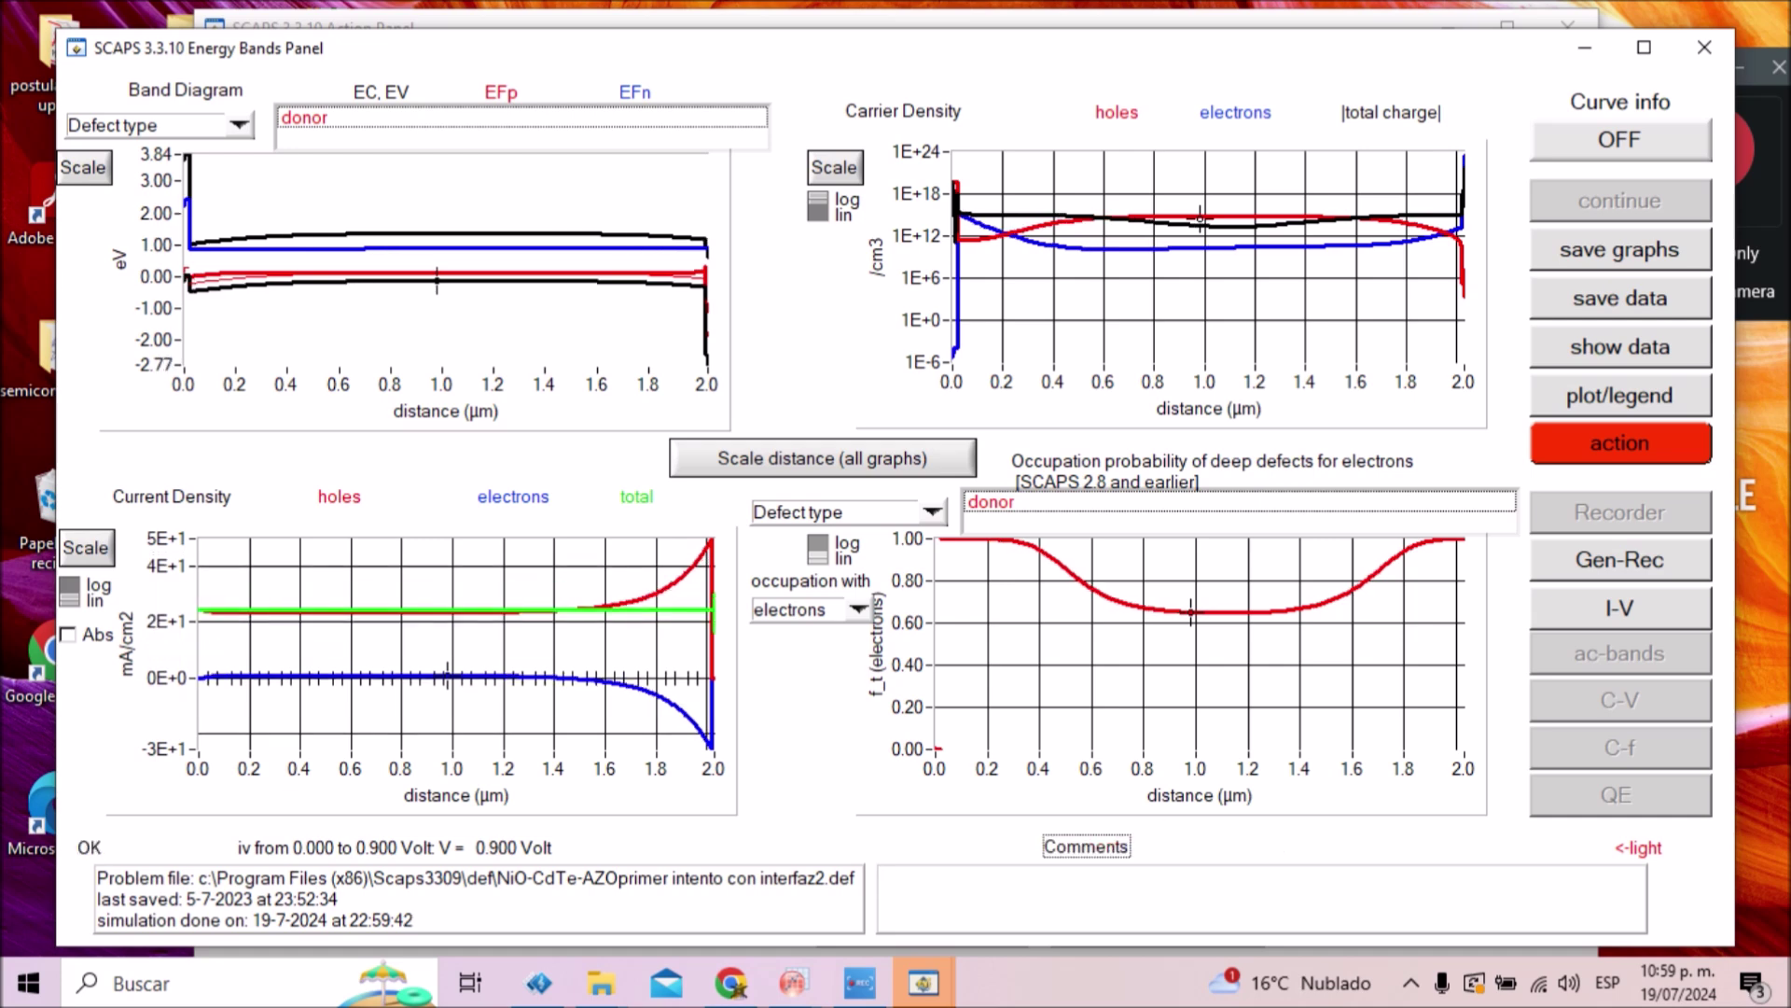
{"action": "left_click", "coordinate": [1620, 608]}
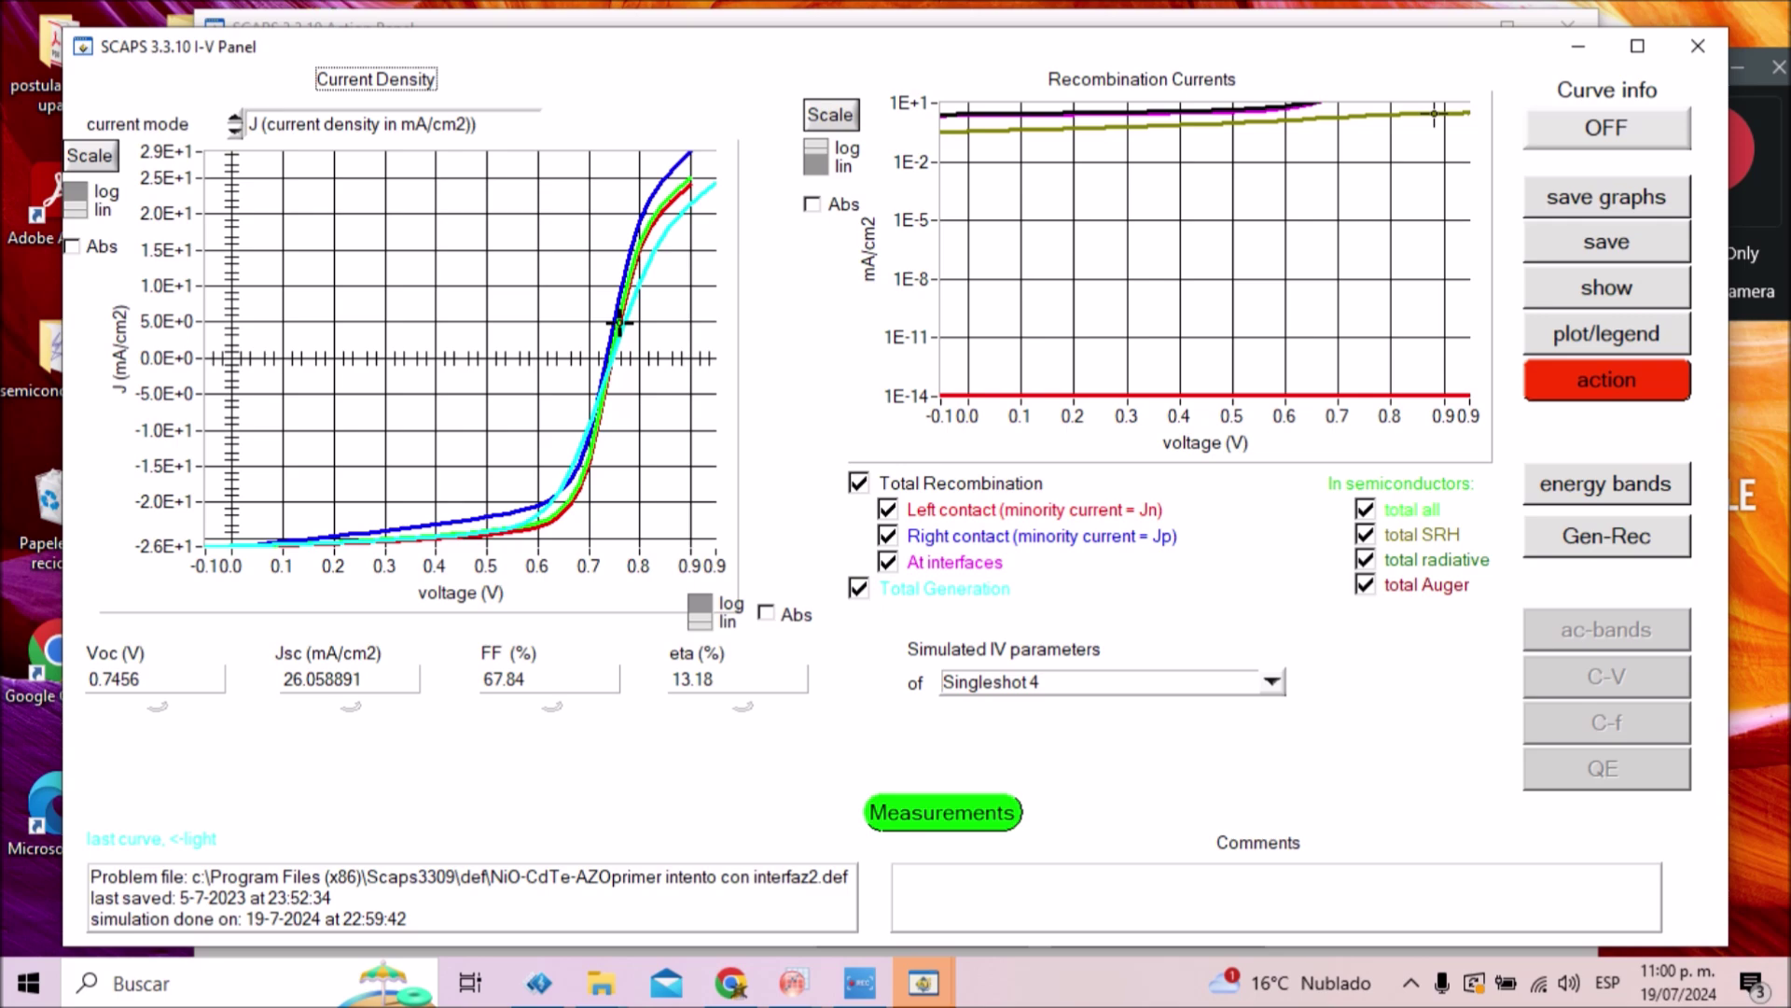
- Return to the action settings and switch off both the series resistance and the shunt resistance
{"action": "left_click", "coordinate": [1606, 380]}
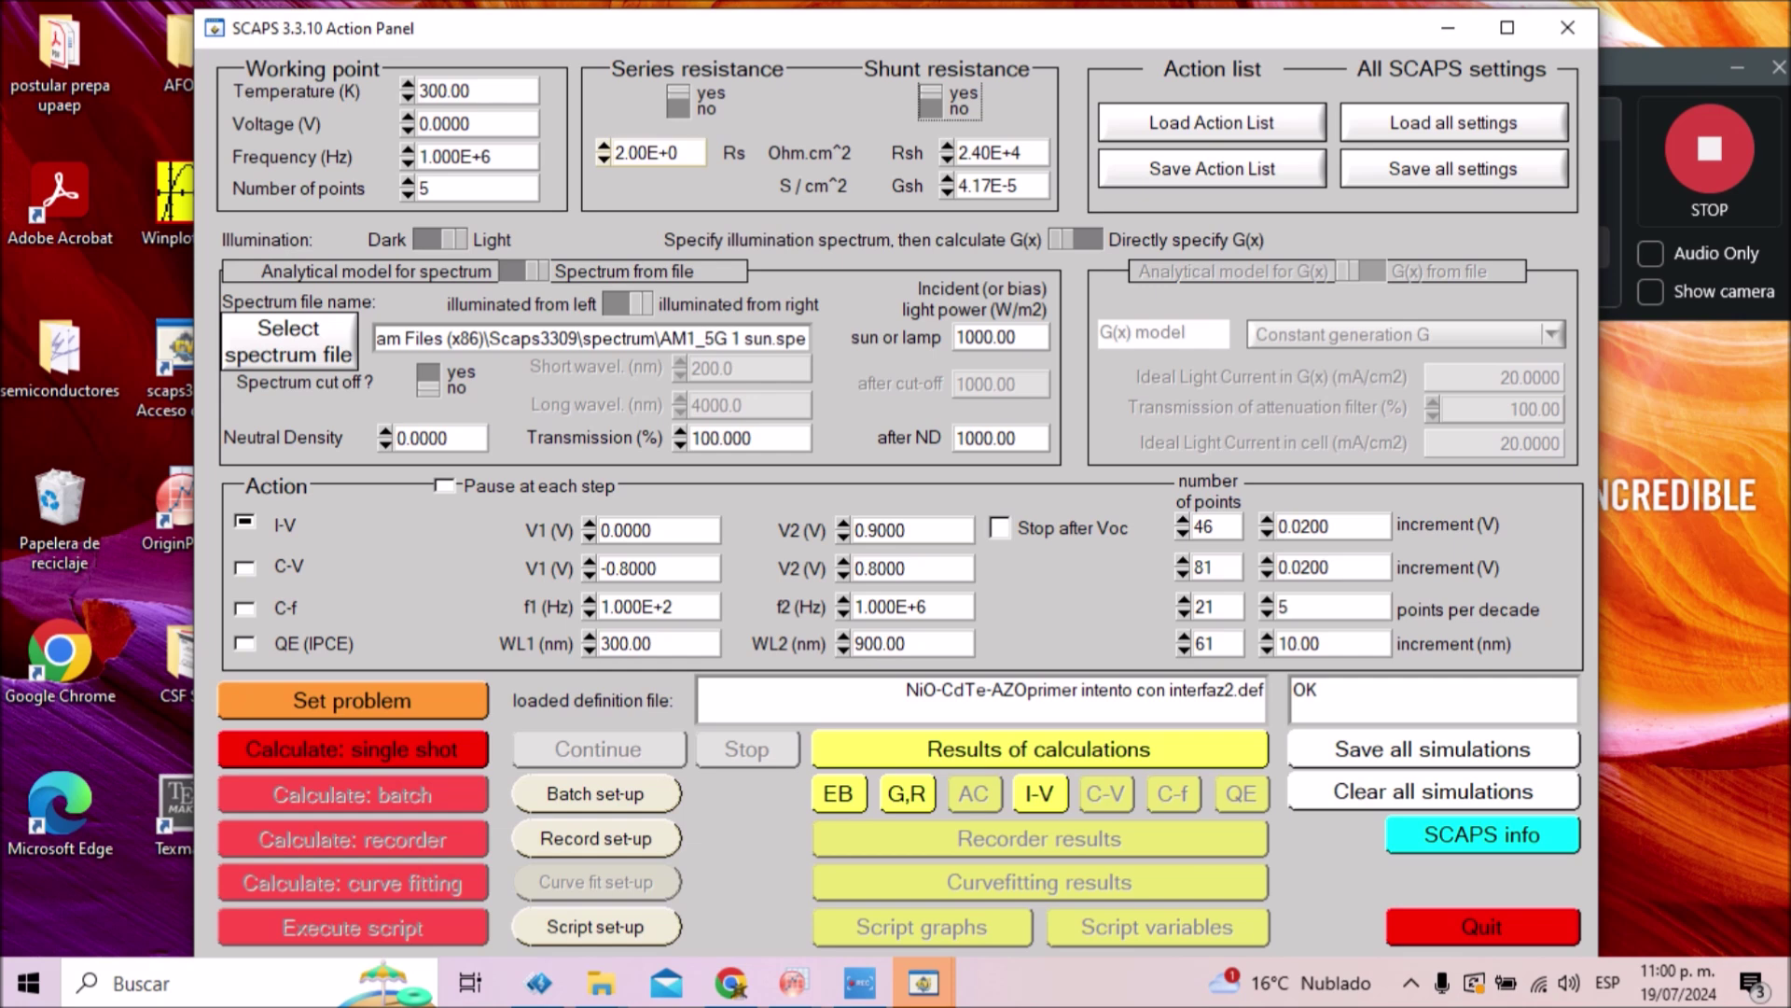
{"action": "left_click", "coordinate": [678, 100]}
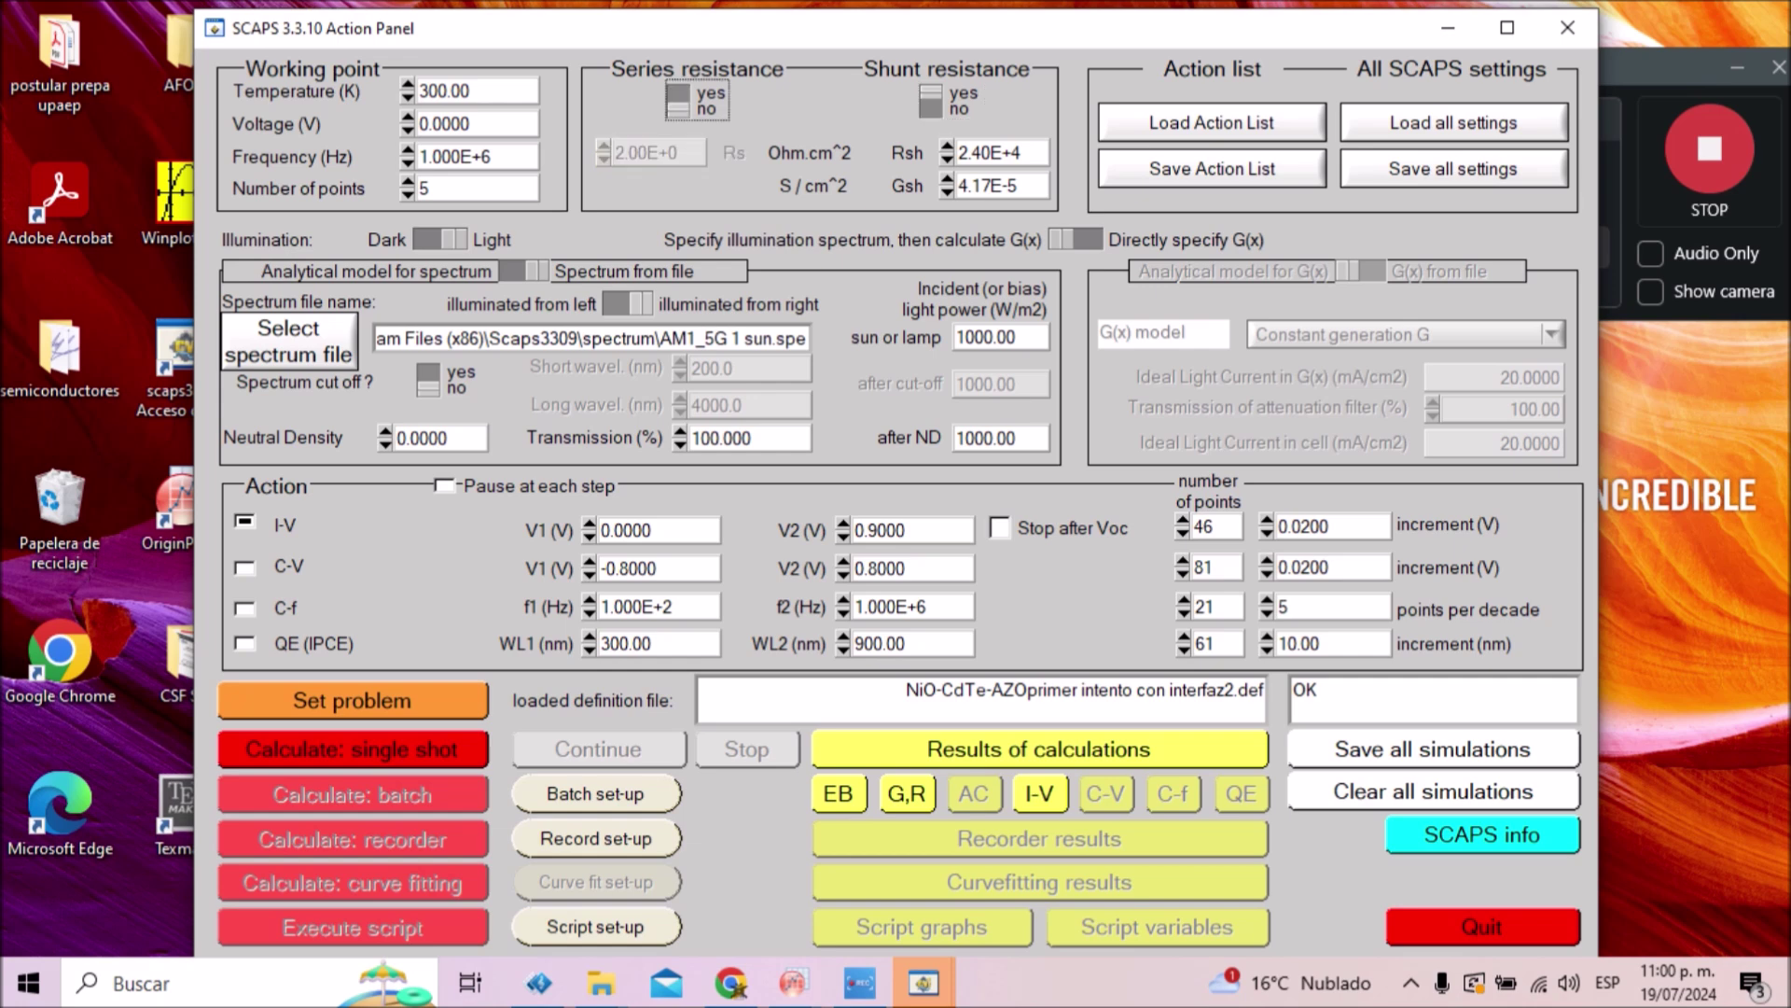
{"action": "left_click", "coordinate": [930, 99]}
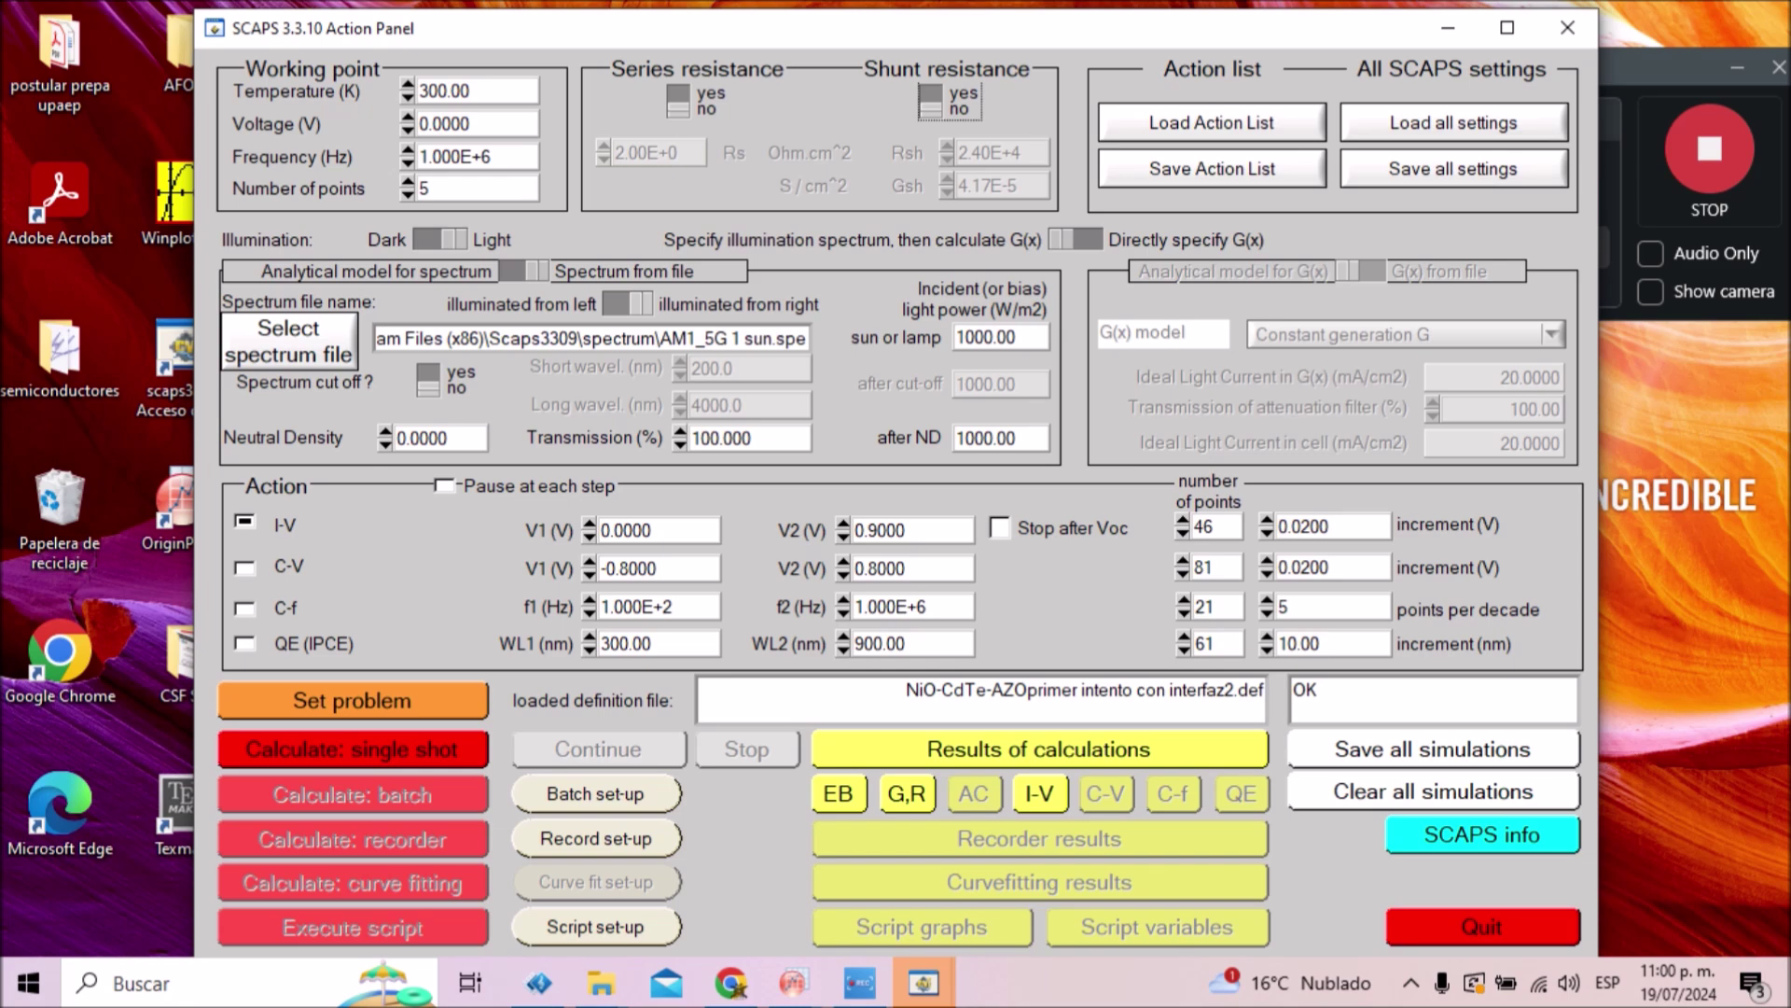
- Show the numerical I-V data of the simulations and examine the voltage and current columns and the deduced solar cell parameters
{"action": "left_click", "coordinate": [1039, 793]}
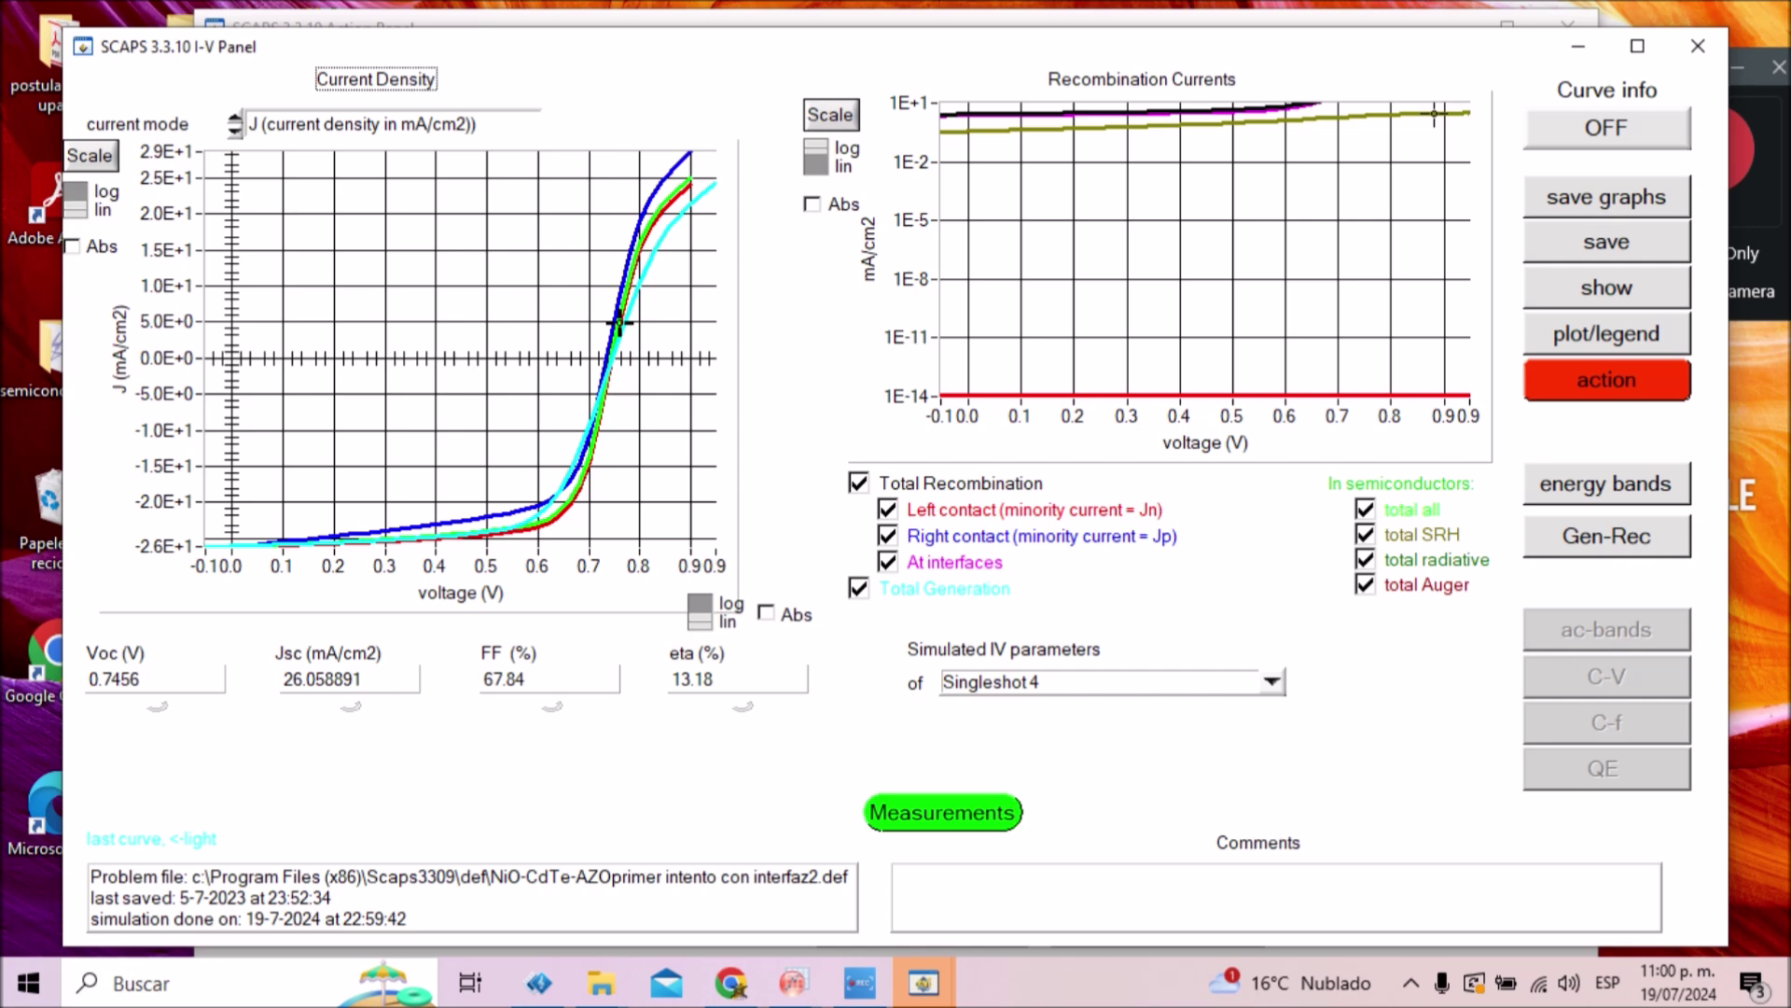
{"action": "left_click", "coordinate": [1606, 287]}
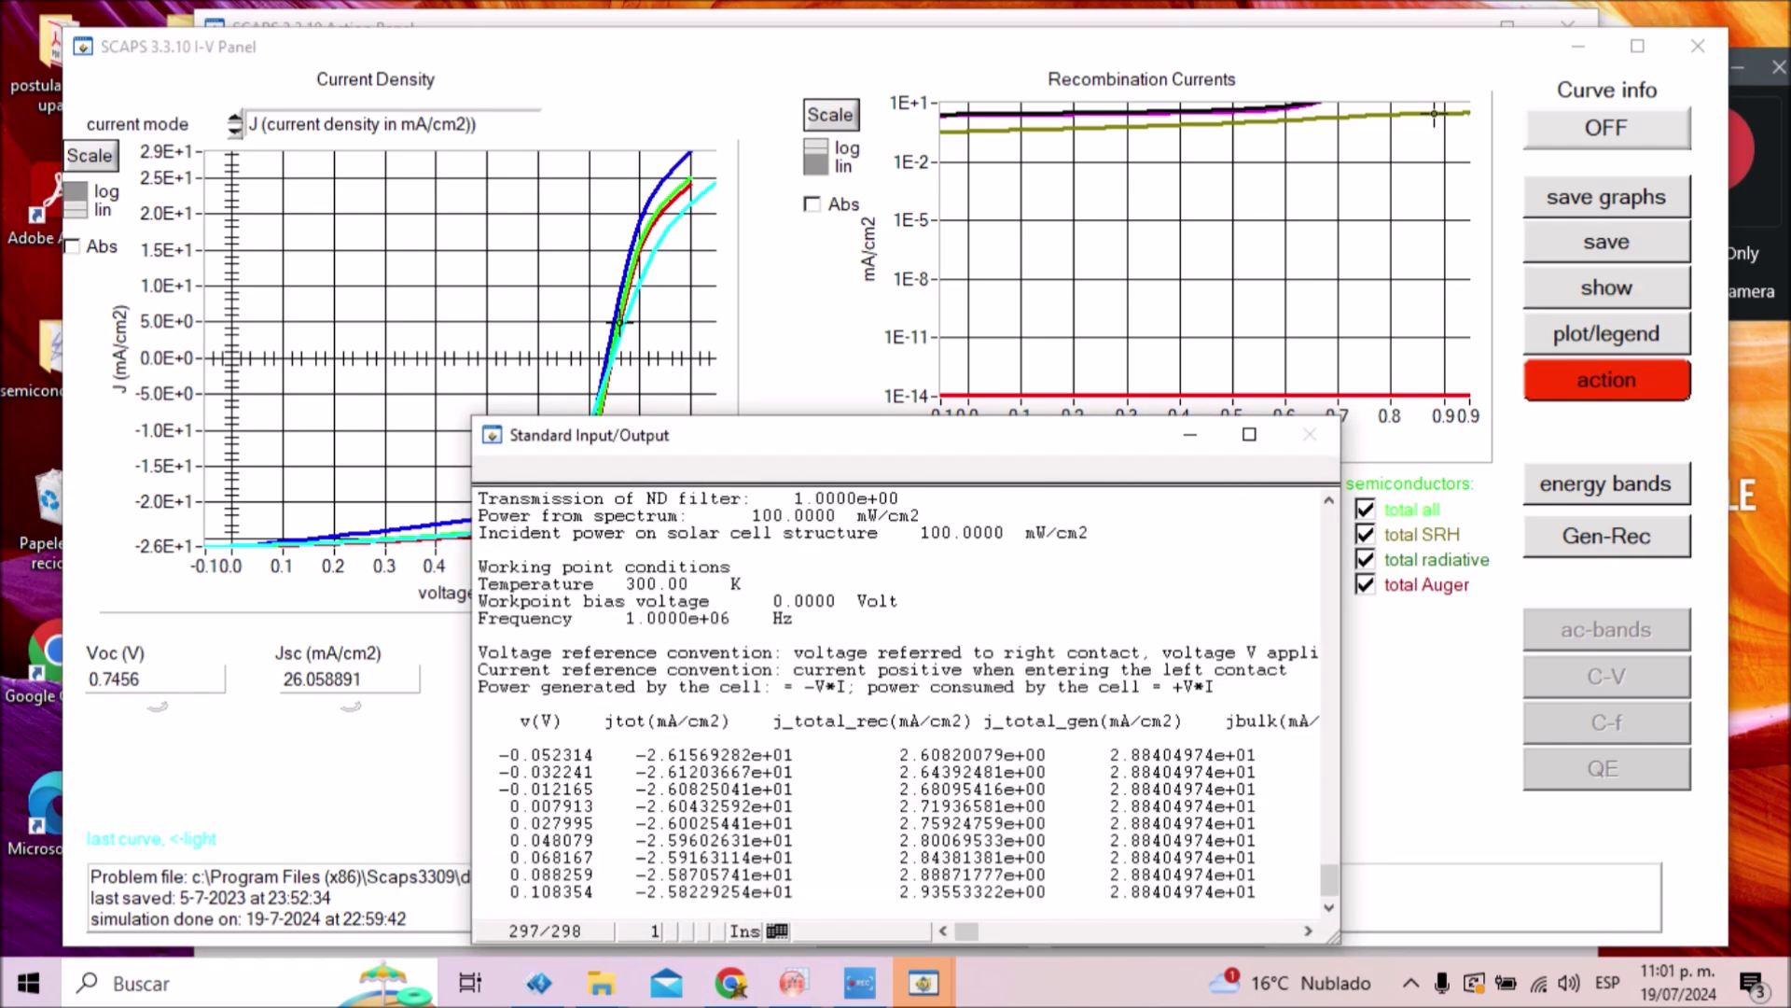
{"action": "scroll", "coordinate": [905, 700], "scroll_direction": "up", "scroll_amount": 20}
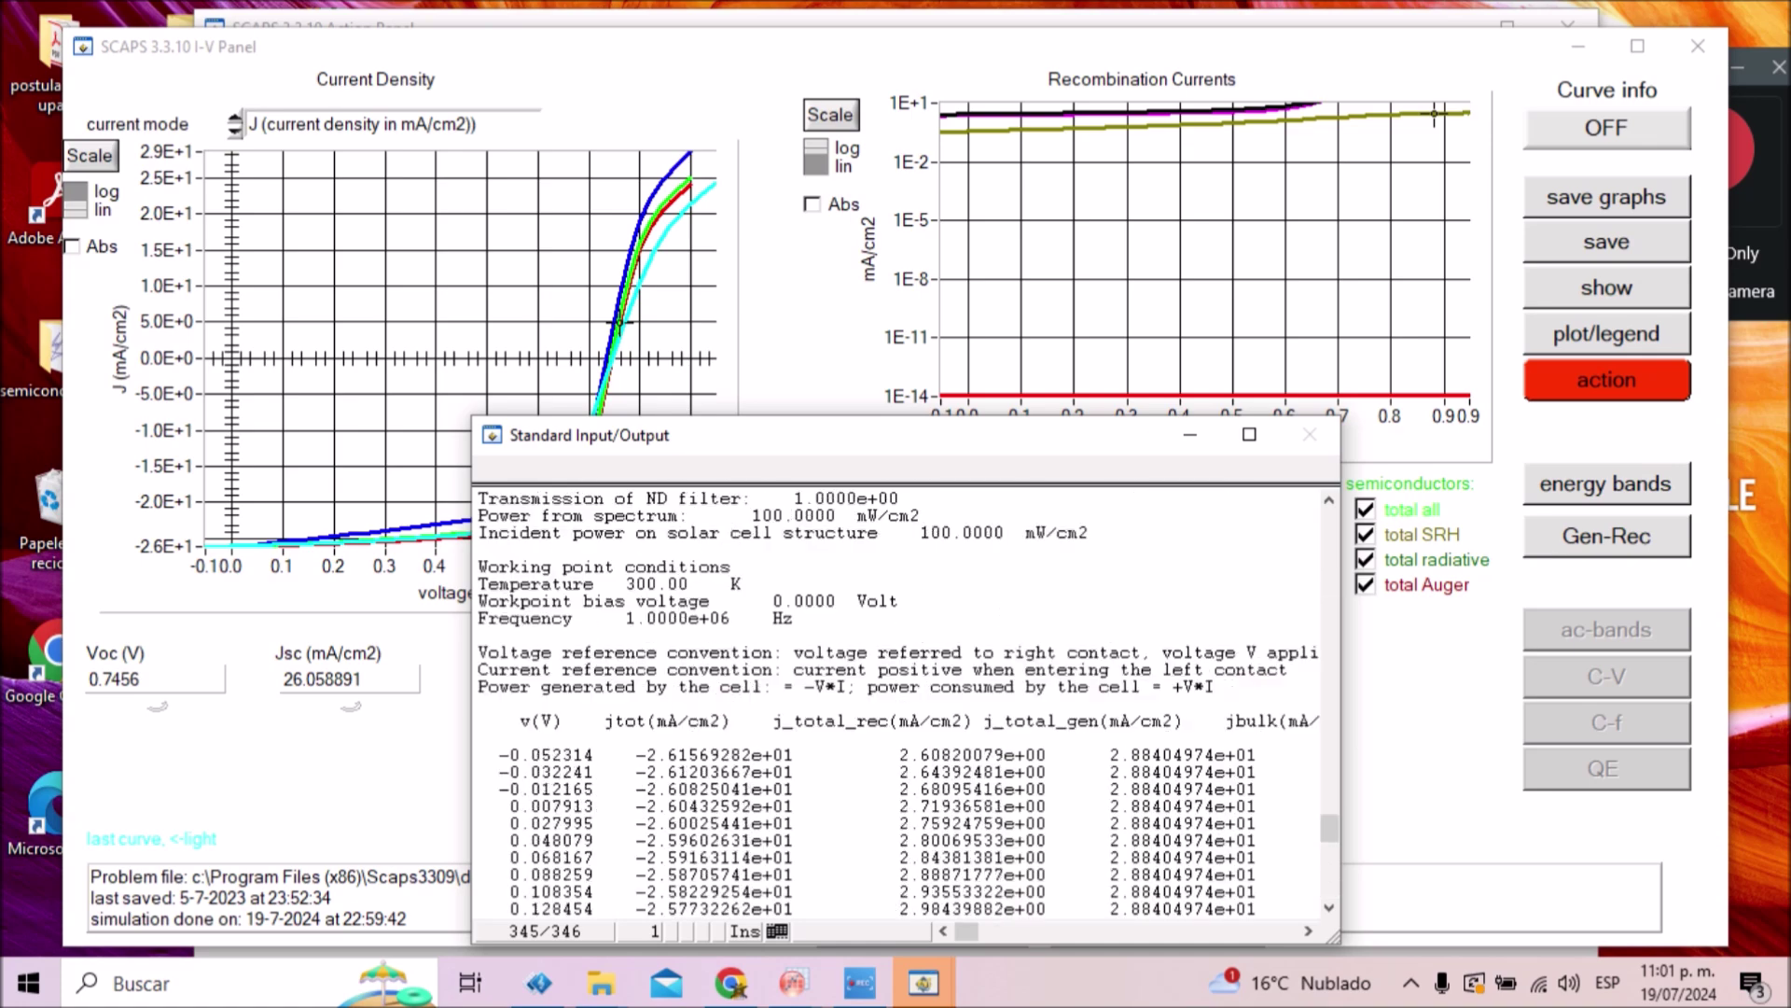
{"action": "scroll", "coordinate": [905, 699], "scroll_direction": "down", "scroll_amount": 20}
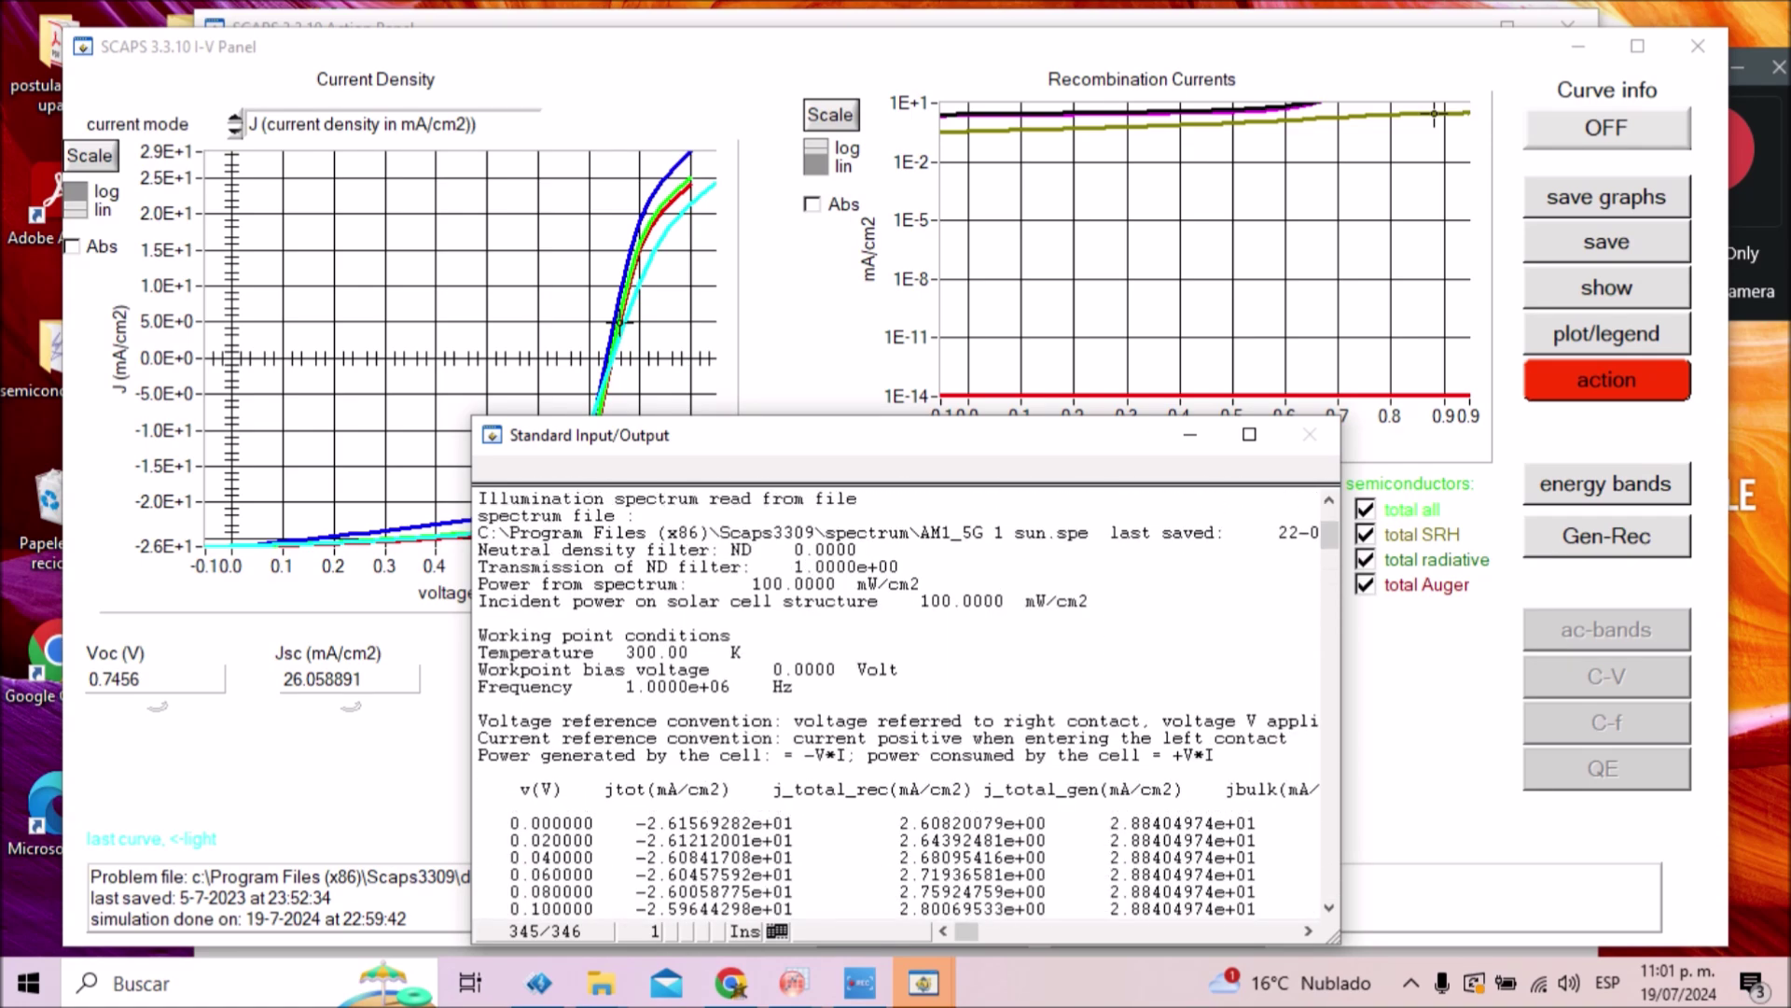
{"action": "scroll", "coordinate": [905, 699], "scroll_direction": "up", "scroll_amount": 10}
{"action": "scroll", "coordinate": [905, 699], "scroll_direction": "down", "scroll_amount": 20}
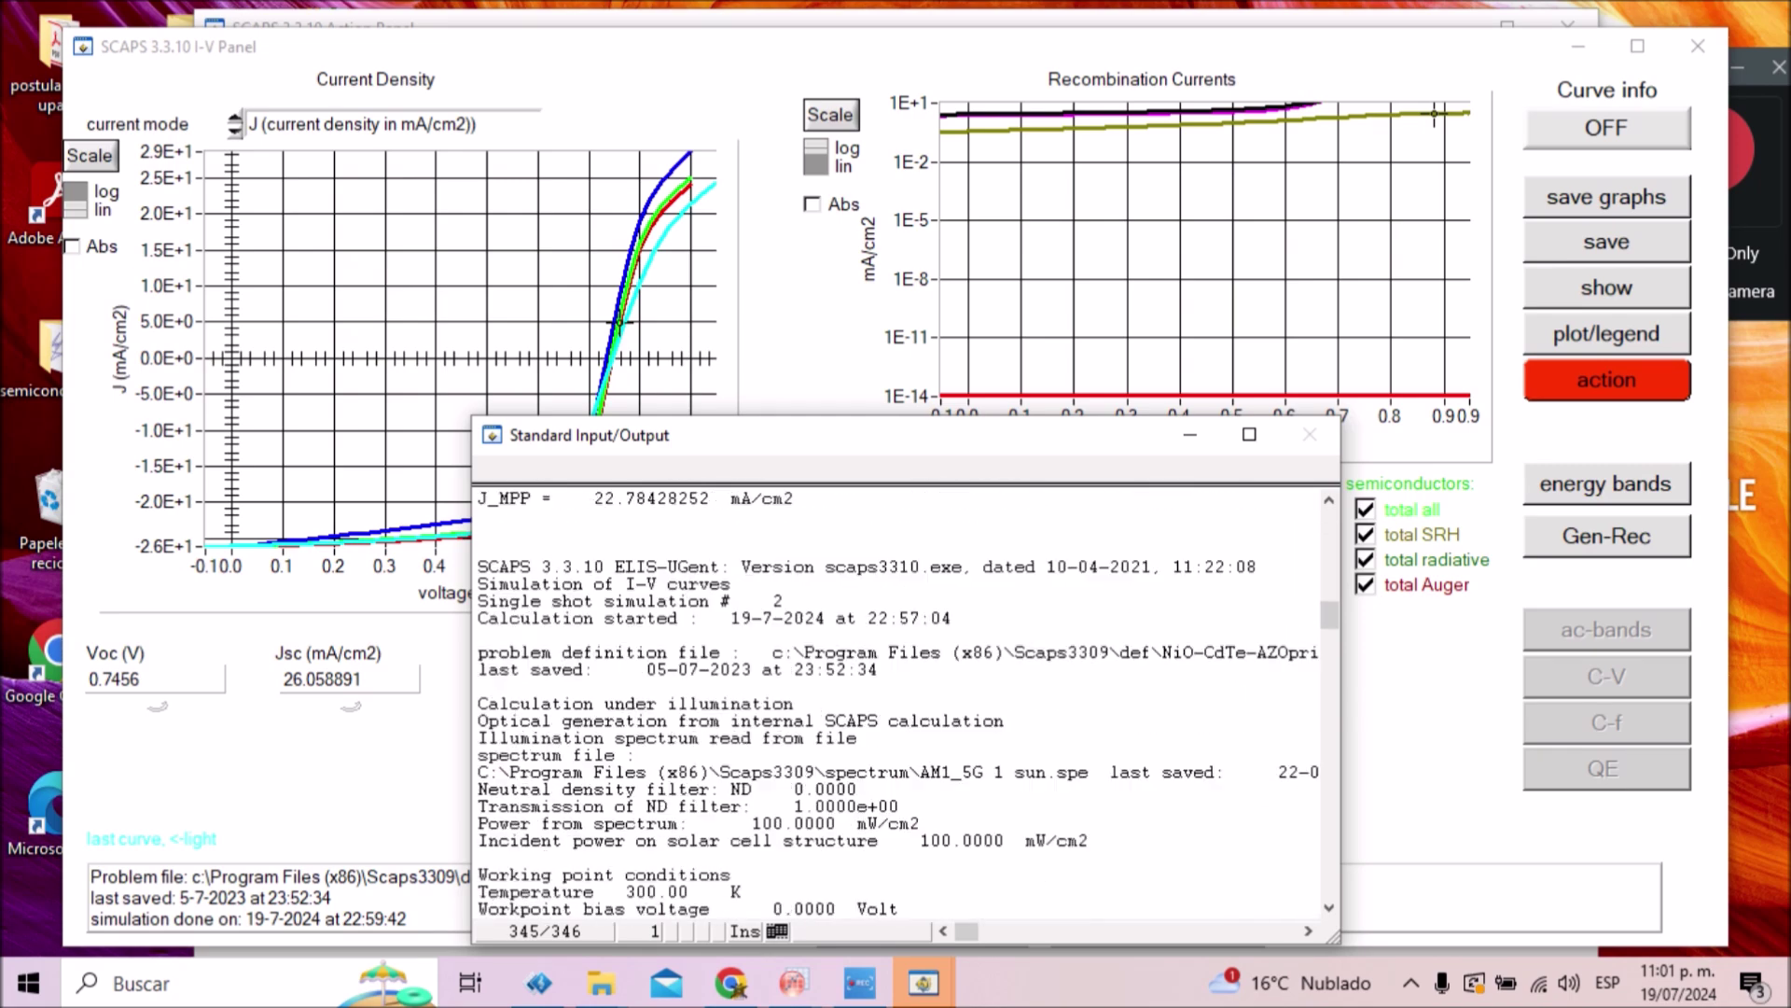
{"action": "scroll", "coordinate": [905, 700], "scroll_direction": "down", "scroll_amount": 20}
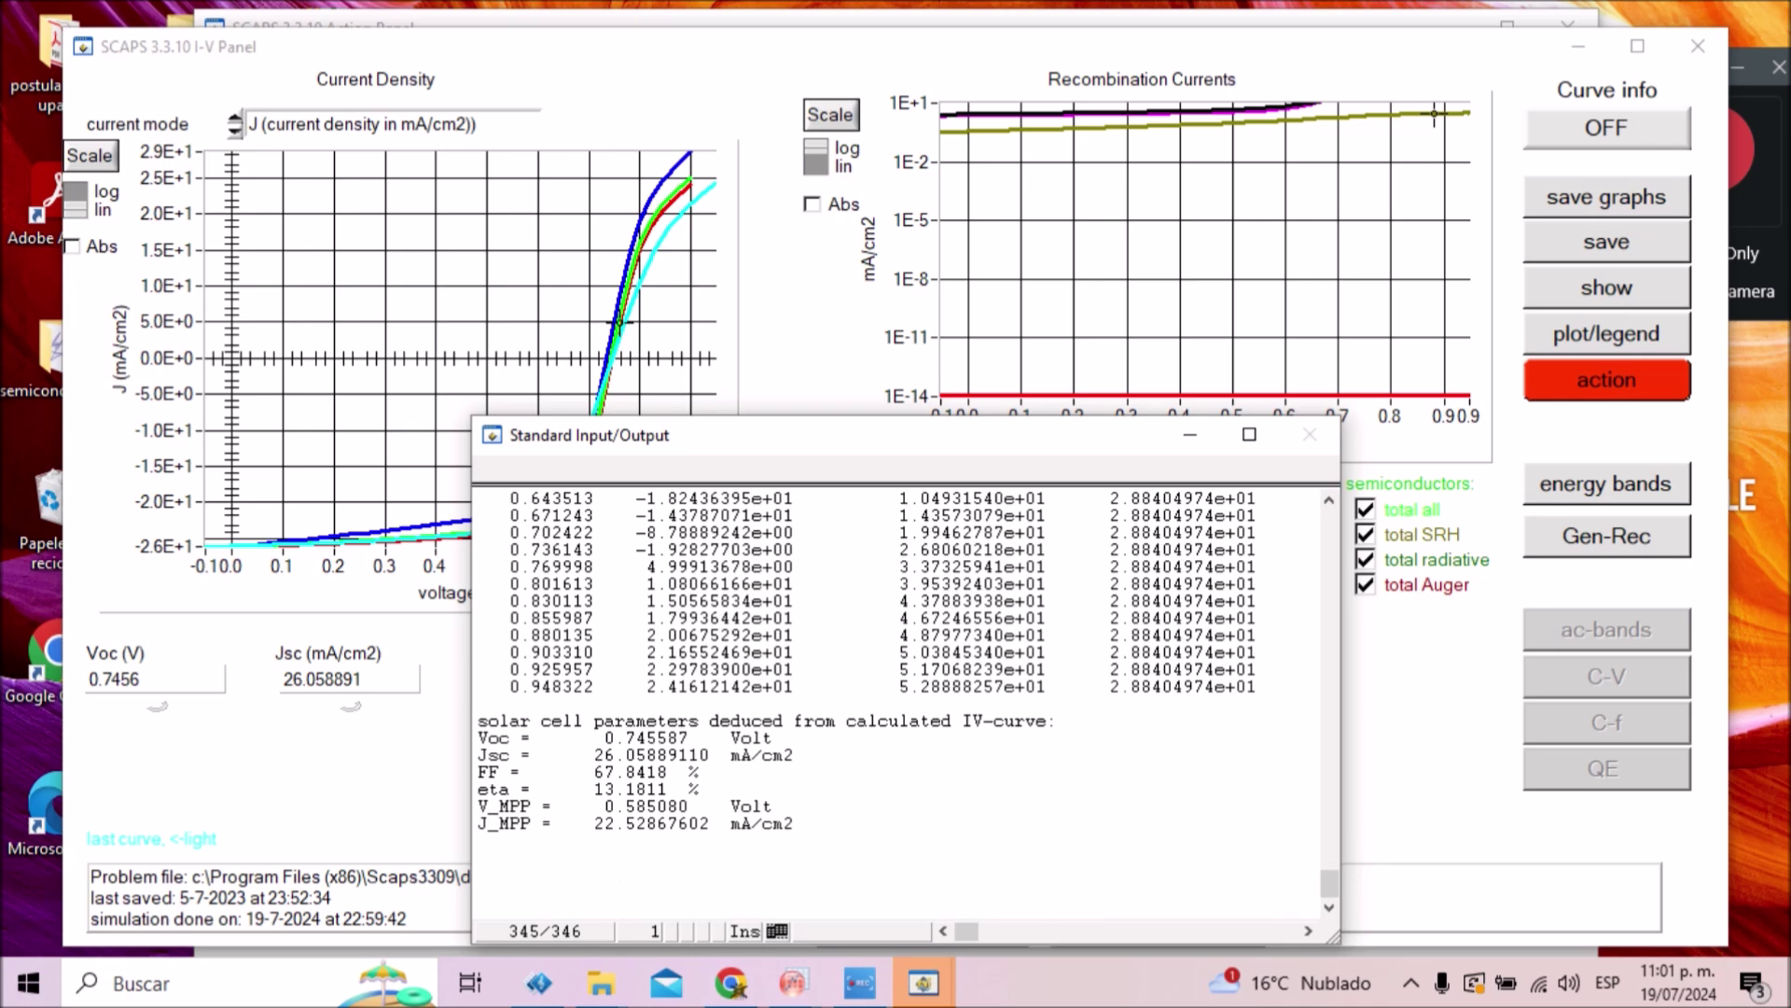
{"action": "left_click_drag", "start_coordinate": [840, 435], "coordinate": [853, 773]}
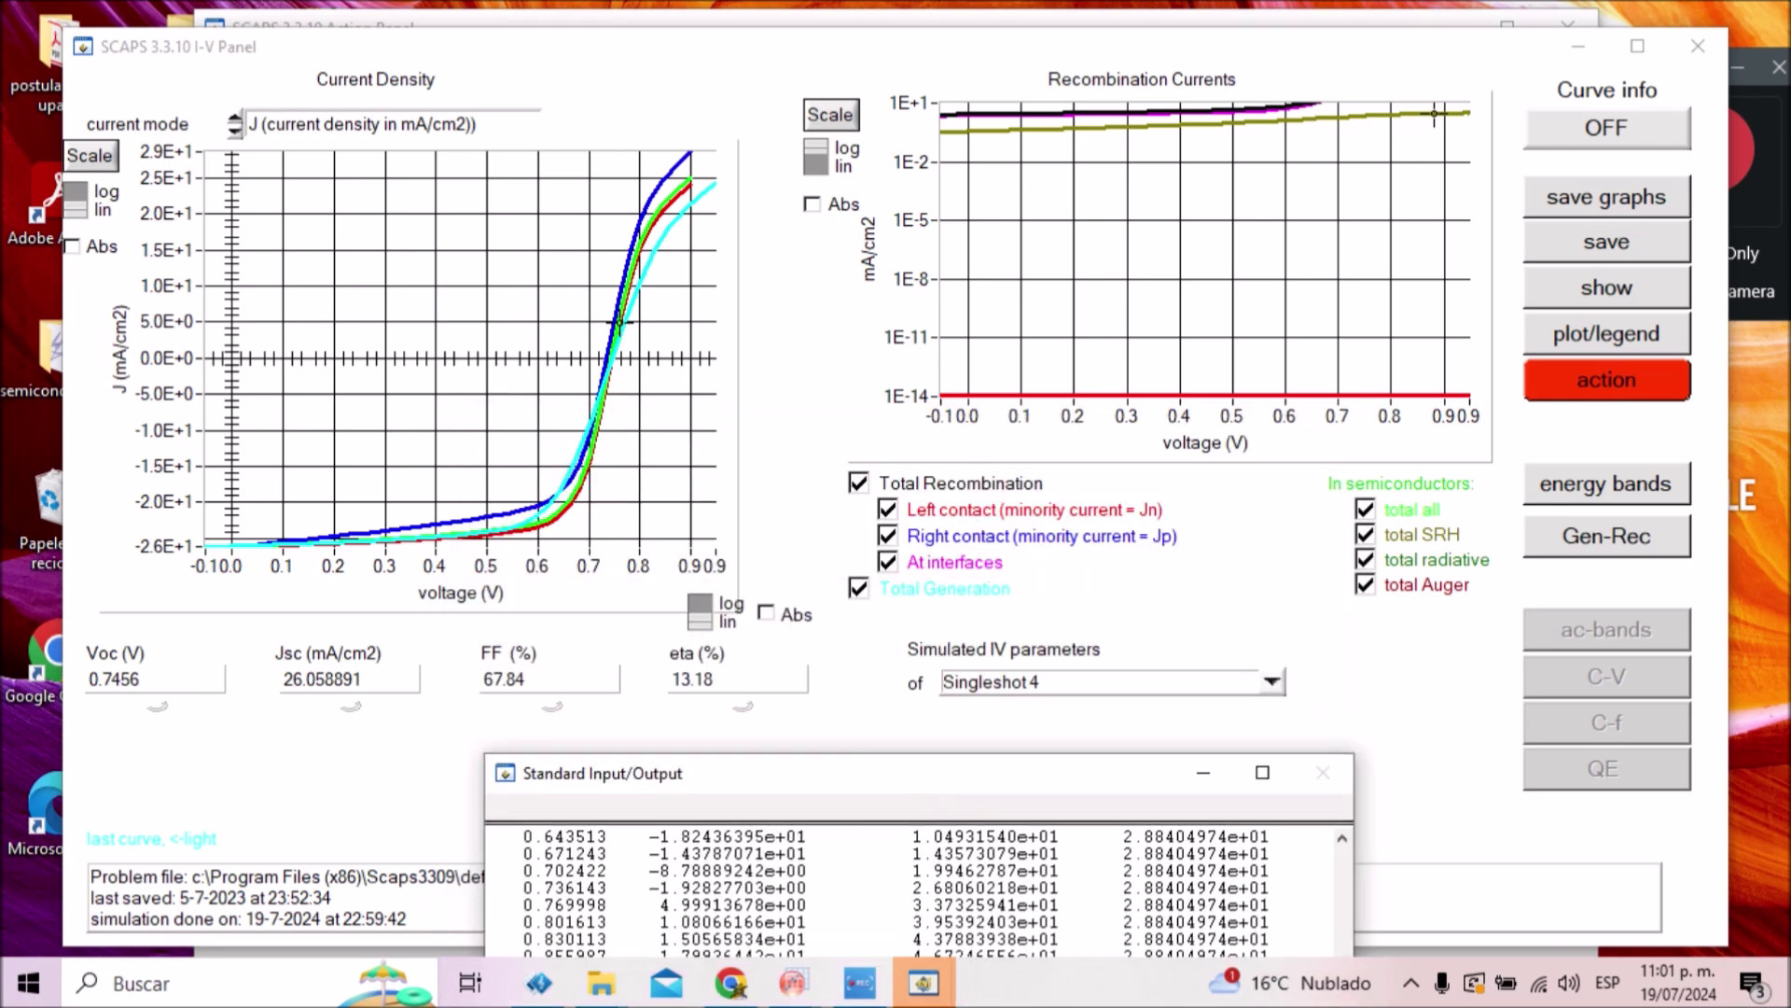
{"action": "left_click_drag", "start_coordinate": [853, 773], "coordinate": [801, 419]}
{"action": "scroll", "coordinate": [867, 690], "scroll_direction": "down", "scroll_amount": 10}
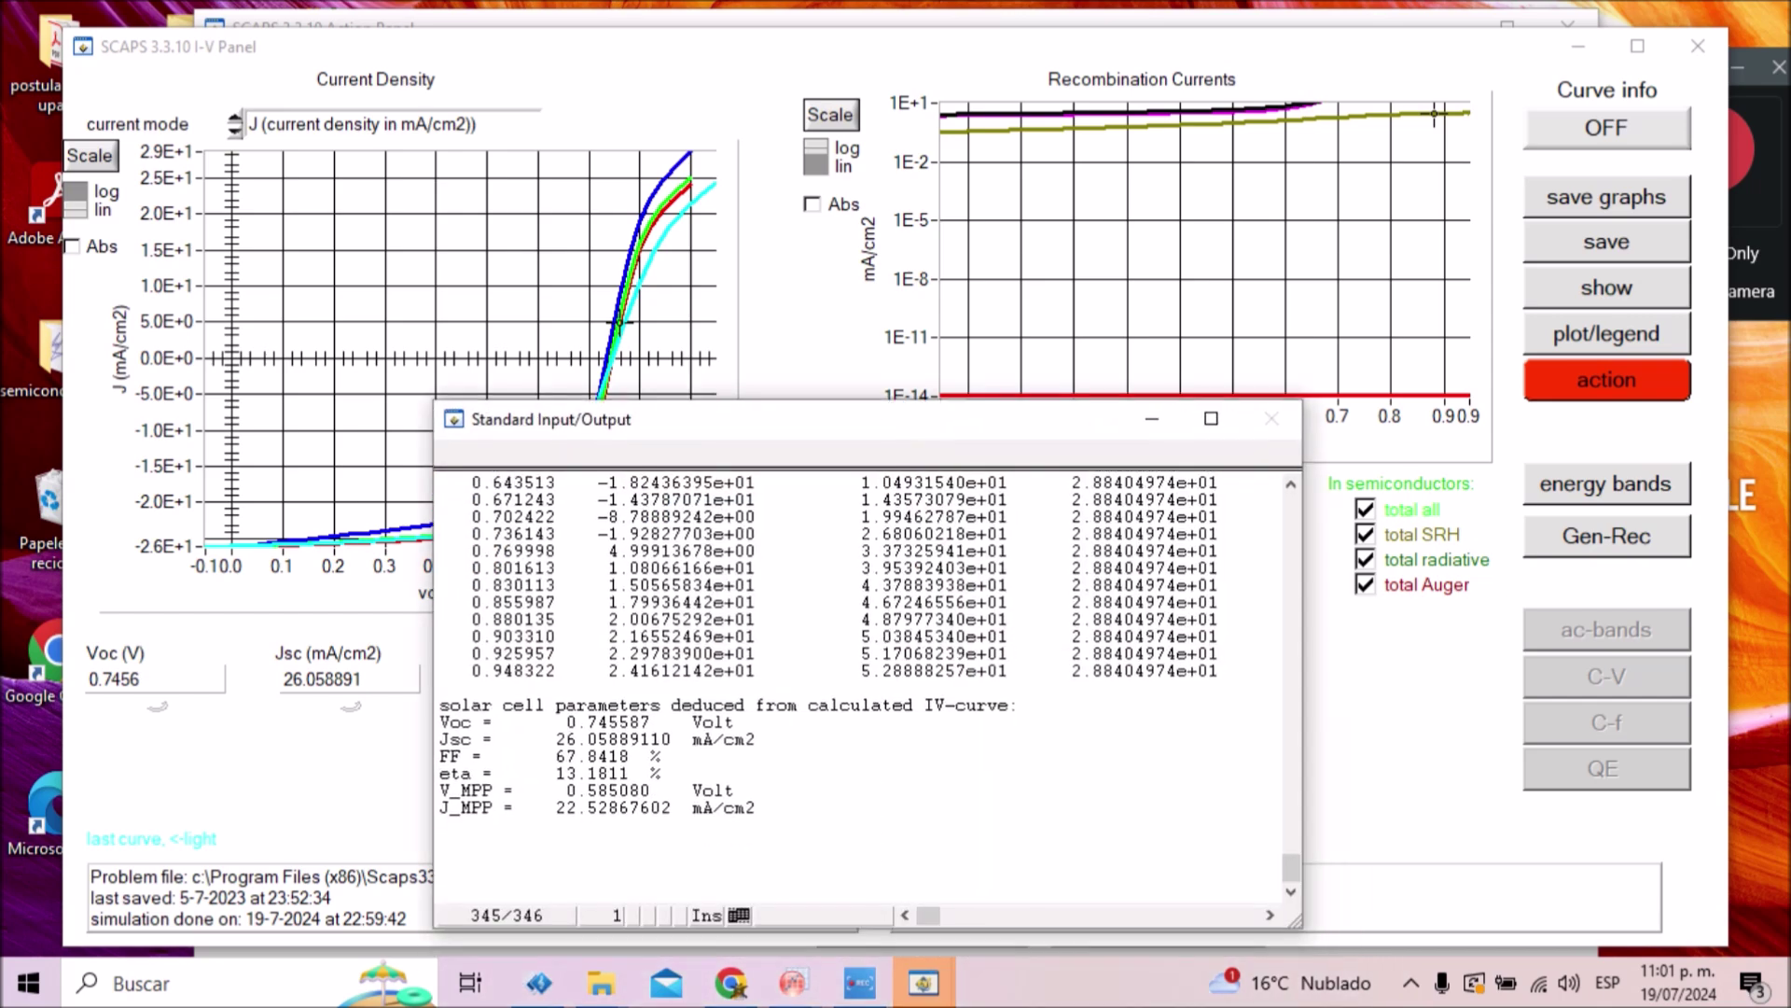
{"action": "scroll", "coordinate": [867, 690], "scroll_direction": "up", "scroll_amount": 6}
{"action": "scroll", "coordinate": [868, 691], "scroll_direction": "down", "scroll_amount": 12}
{"action": "scroll", "coordinate": [868, 691], "scroll_direction": "up", "scroll_amount": 5}
{"action": "scroll", "coordinate": [867, 691], "scroll_direction": "down", "scroll_amount": 5}
{"action": "scroll", "coordinate": [867, 690], "scroll_direction": "up", "scroll_amount": 4}
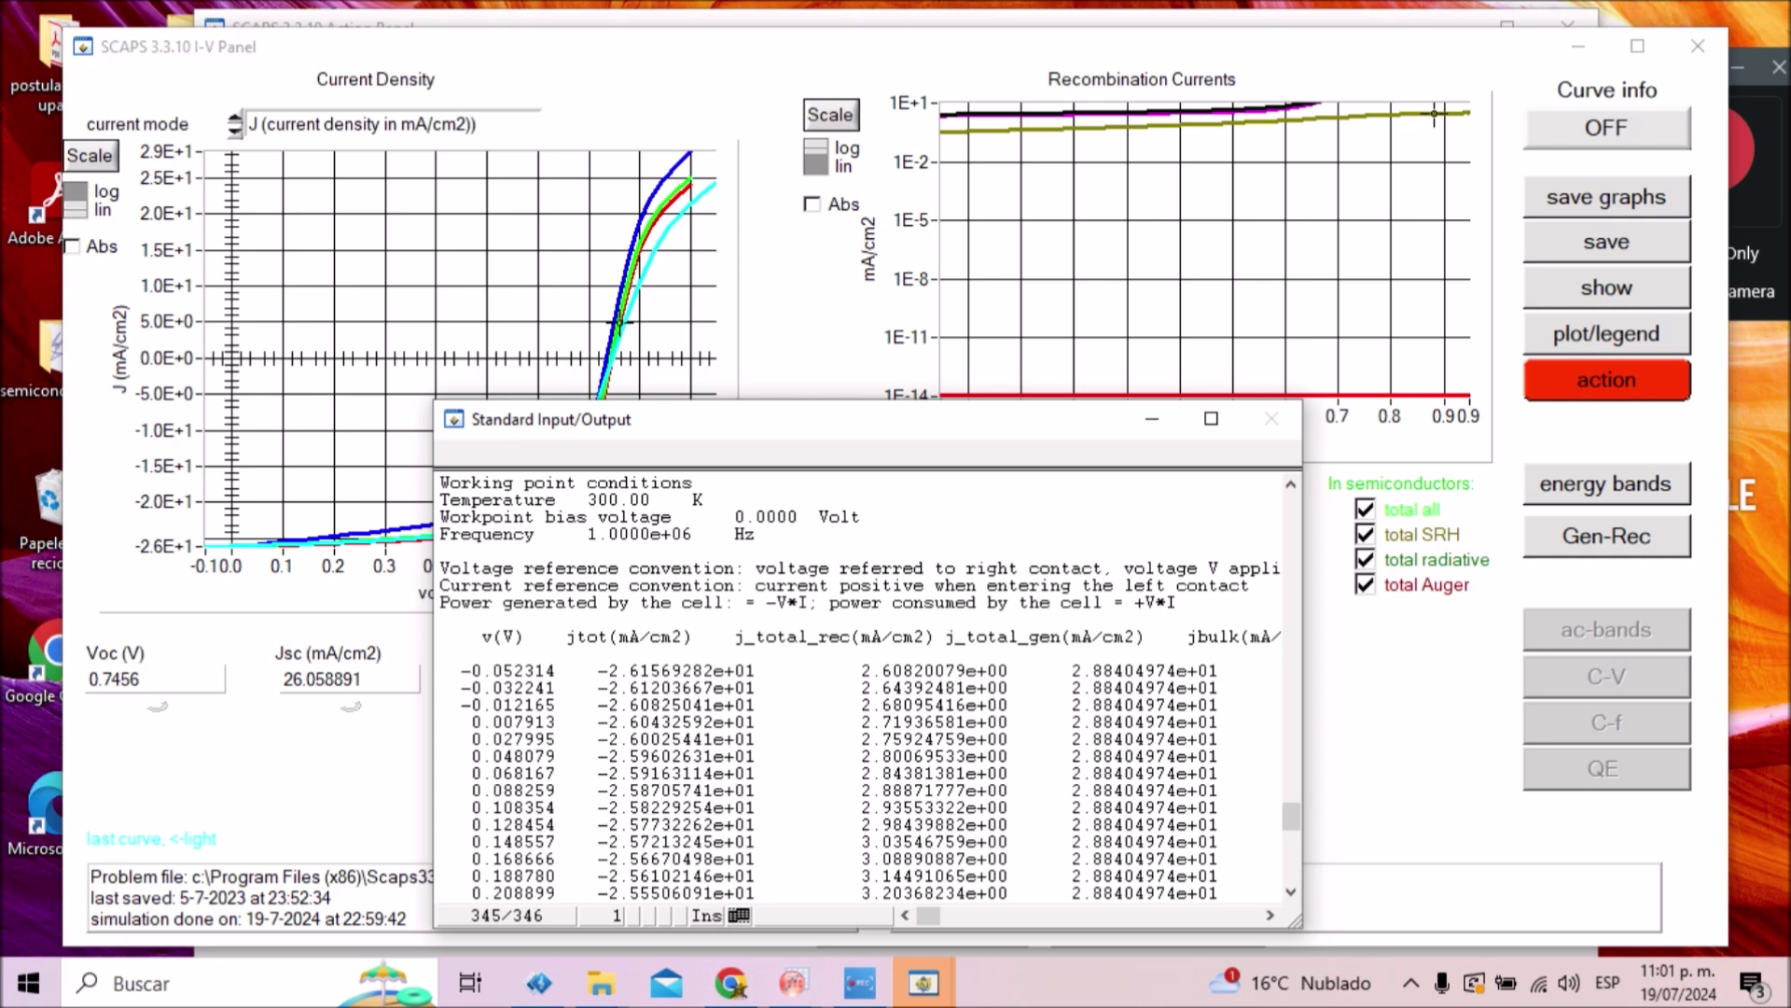
- Copy the last simulation's I-V table, from the v(V) header through the final data row, into the empty OriginPro worksheet starting at row 1 of column A
{"action": "left_click_drag", "start_coordinate": [440, 636], "coordinate": [756, 670]}
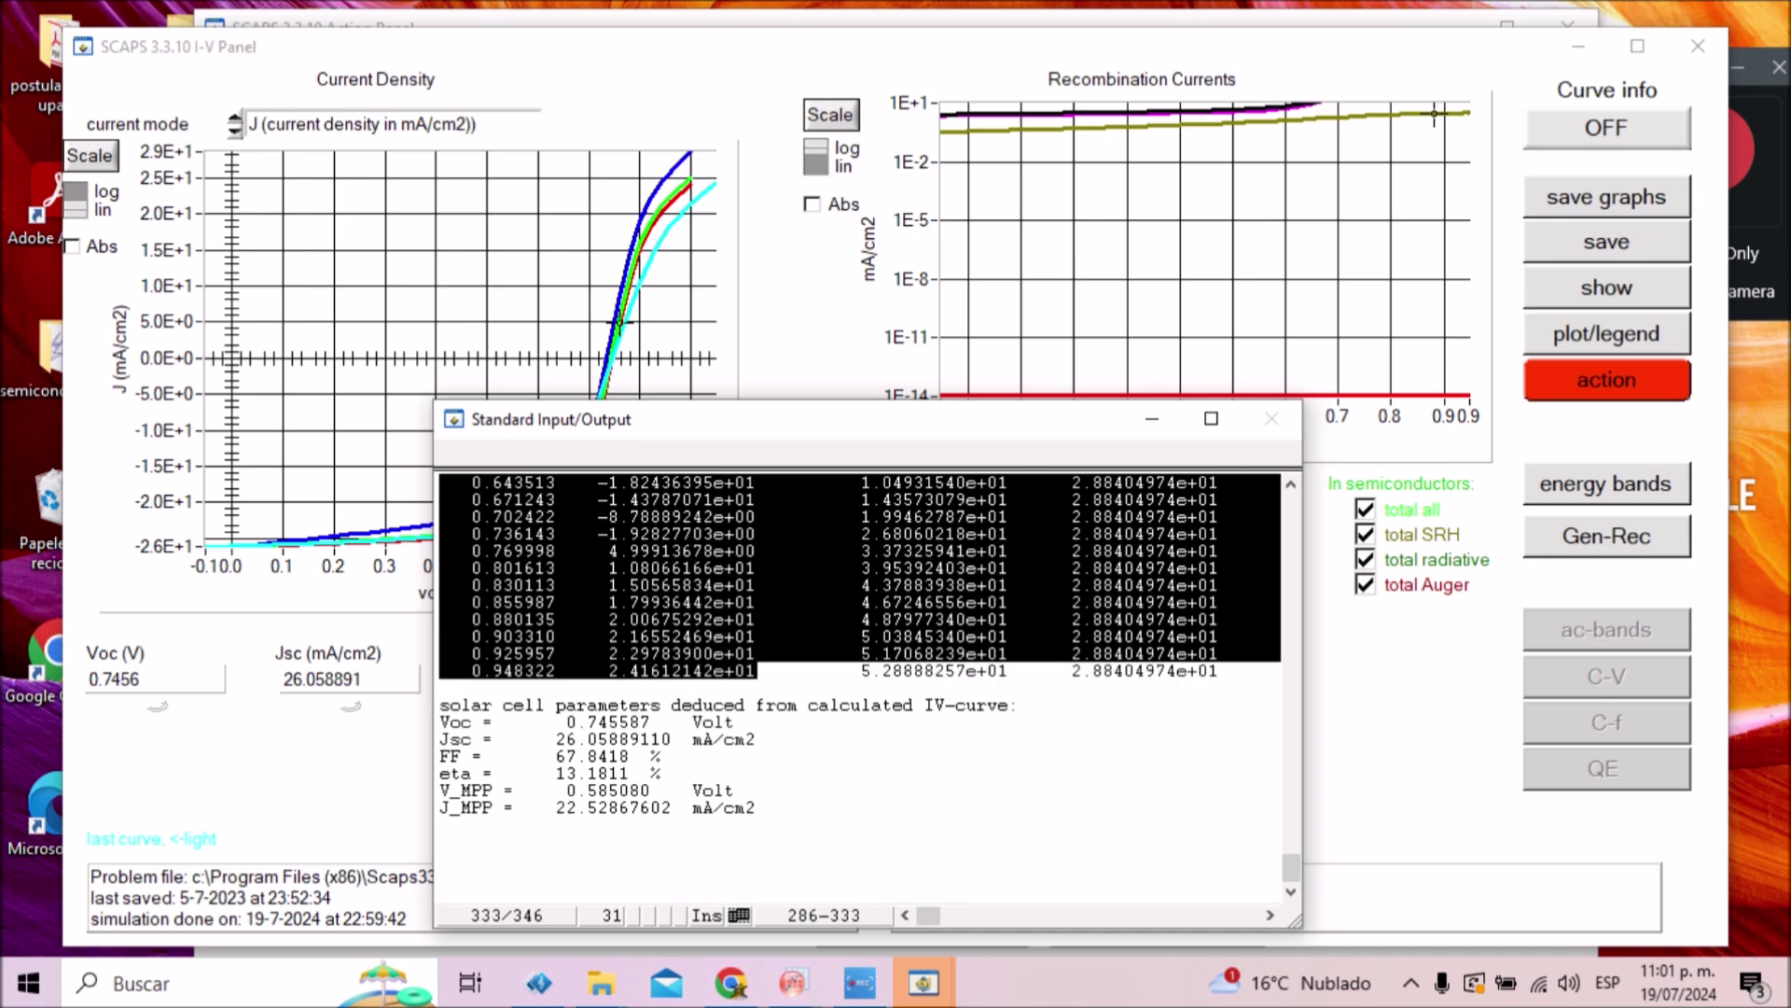
{"action": "left_click", "coordinate": [793, 982]}
{"action": "left_click", "coordinate": [651, 872]}
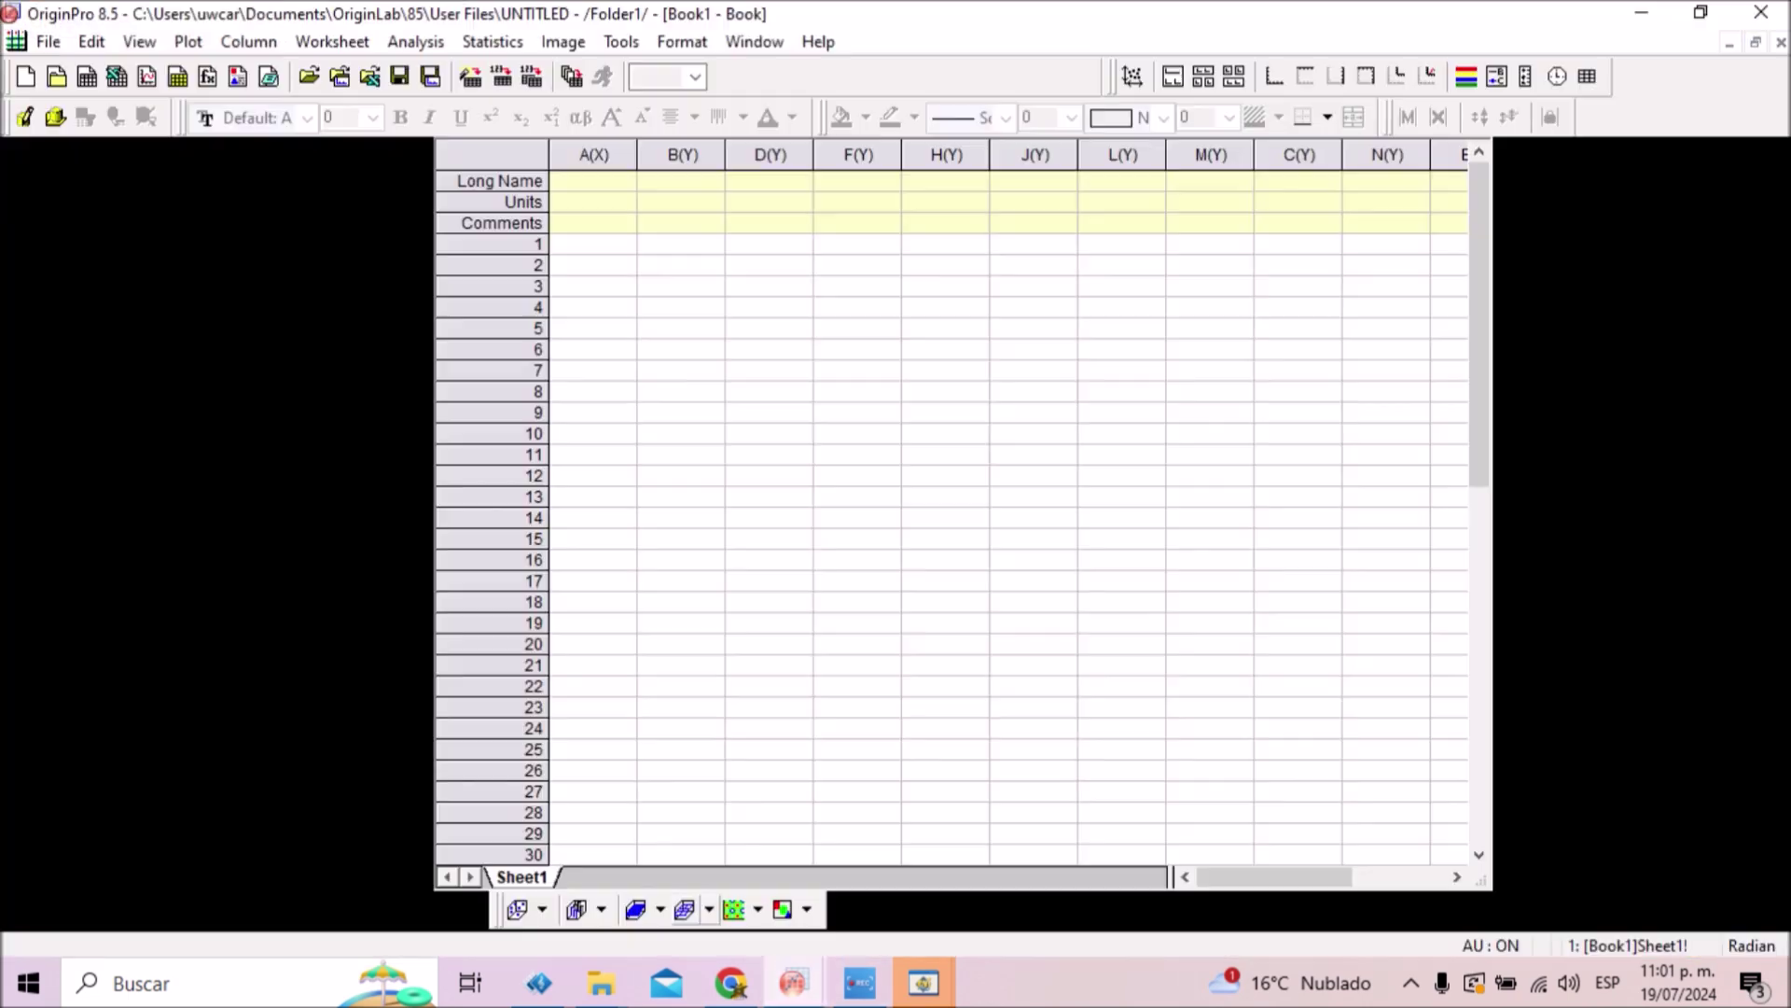
{"action": "left_click", "coordinate": [592, 243]}
{"action": "key", "text": "ctrl+v"}
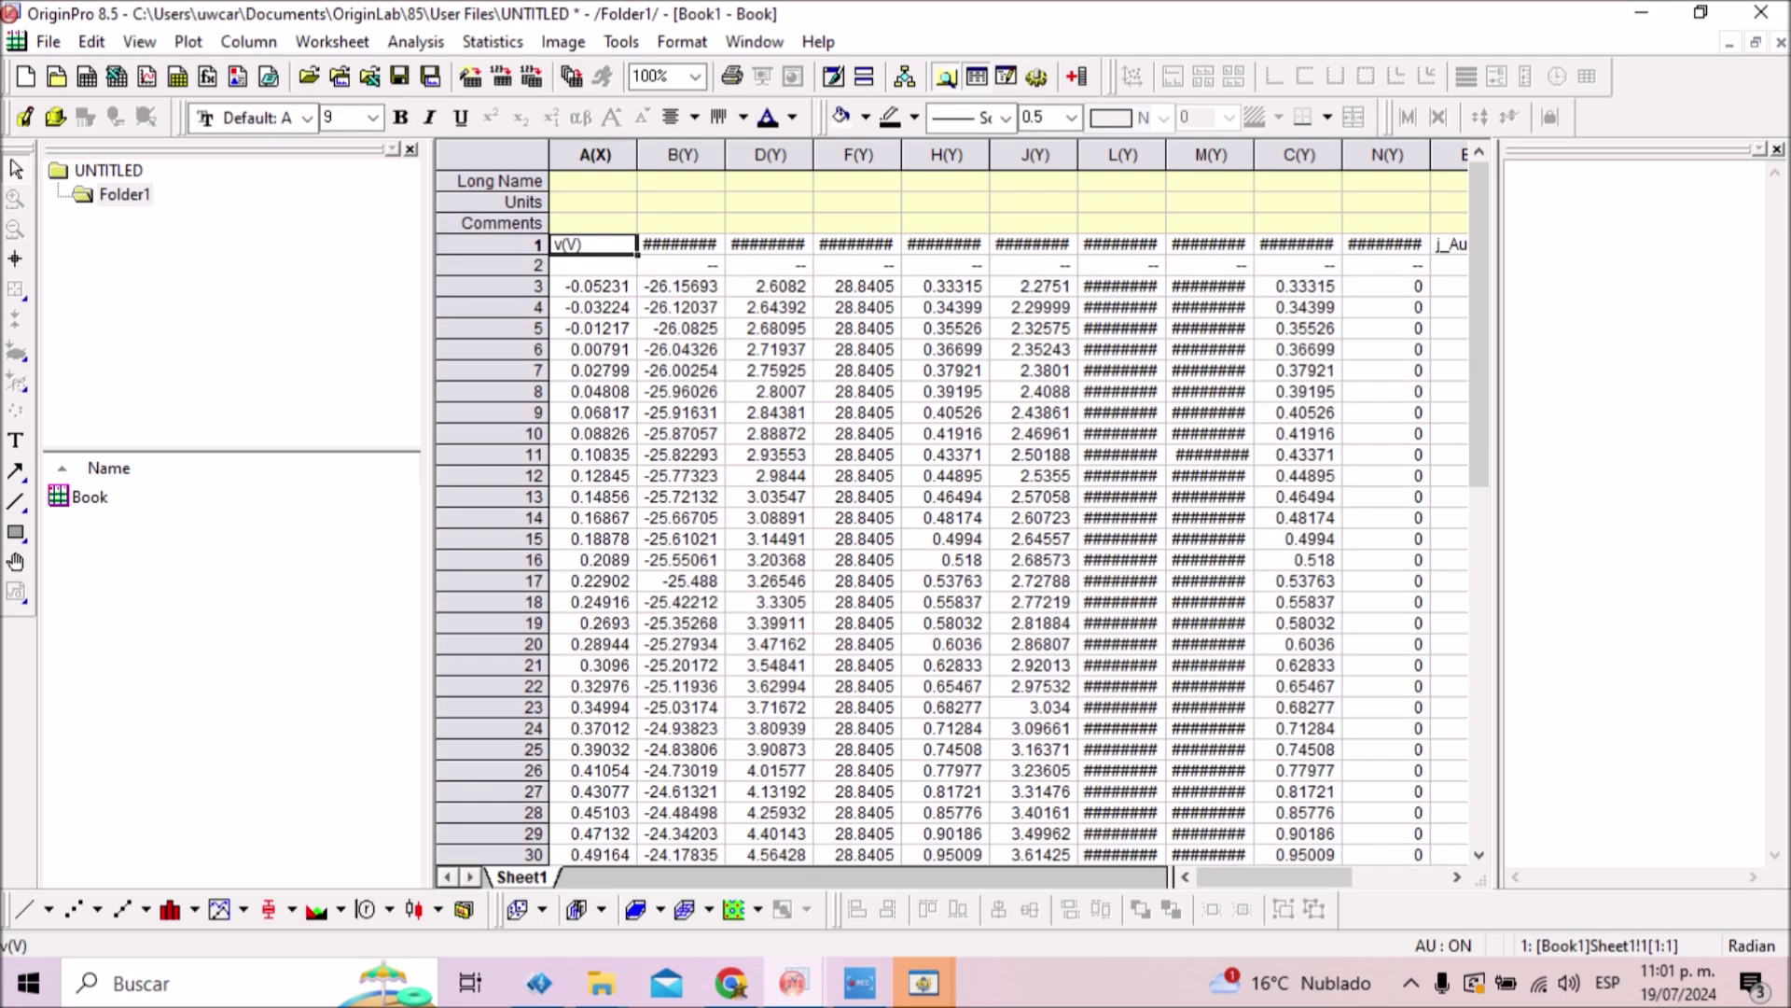
- Clear the header text in rows 1 and 2 across all columns and delete both rows from the worksheet
{"action": "key", "text": "shift+Down"}
{"action": "key", "text": "shift+Right"}
{"action": "key", "text": "shift+Right"}
{"action": "key", "text": "shift+Right"}
{"action": "key", "text": "shift+Right"}
{"action": "key", "text": "shift+Right"}
{"action": "key", "text": "shift+Right"}
{"action": "key", "text": "shift+Right"}
{"action": "key", "text": "shift+Right"}
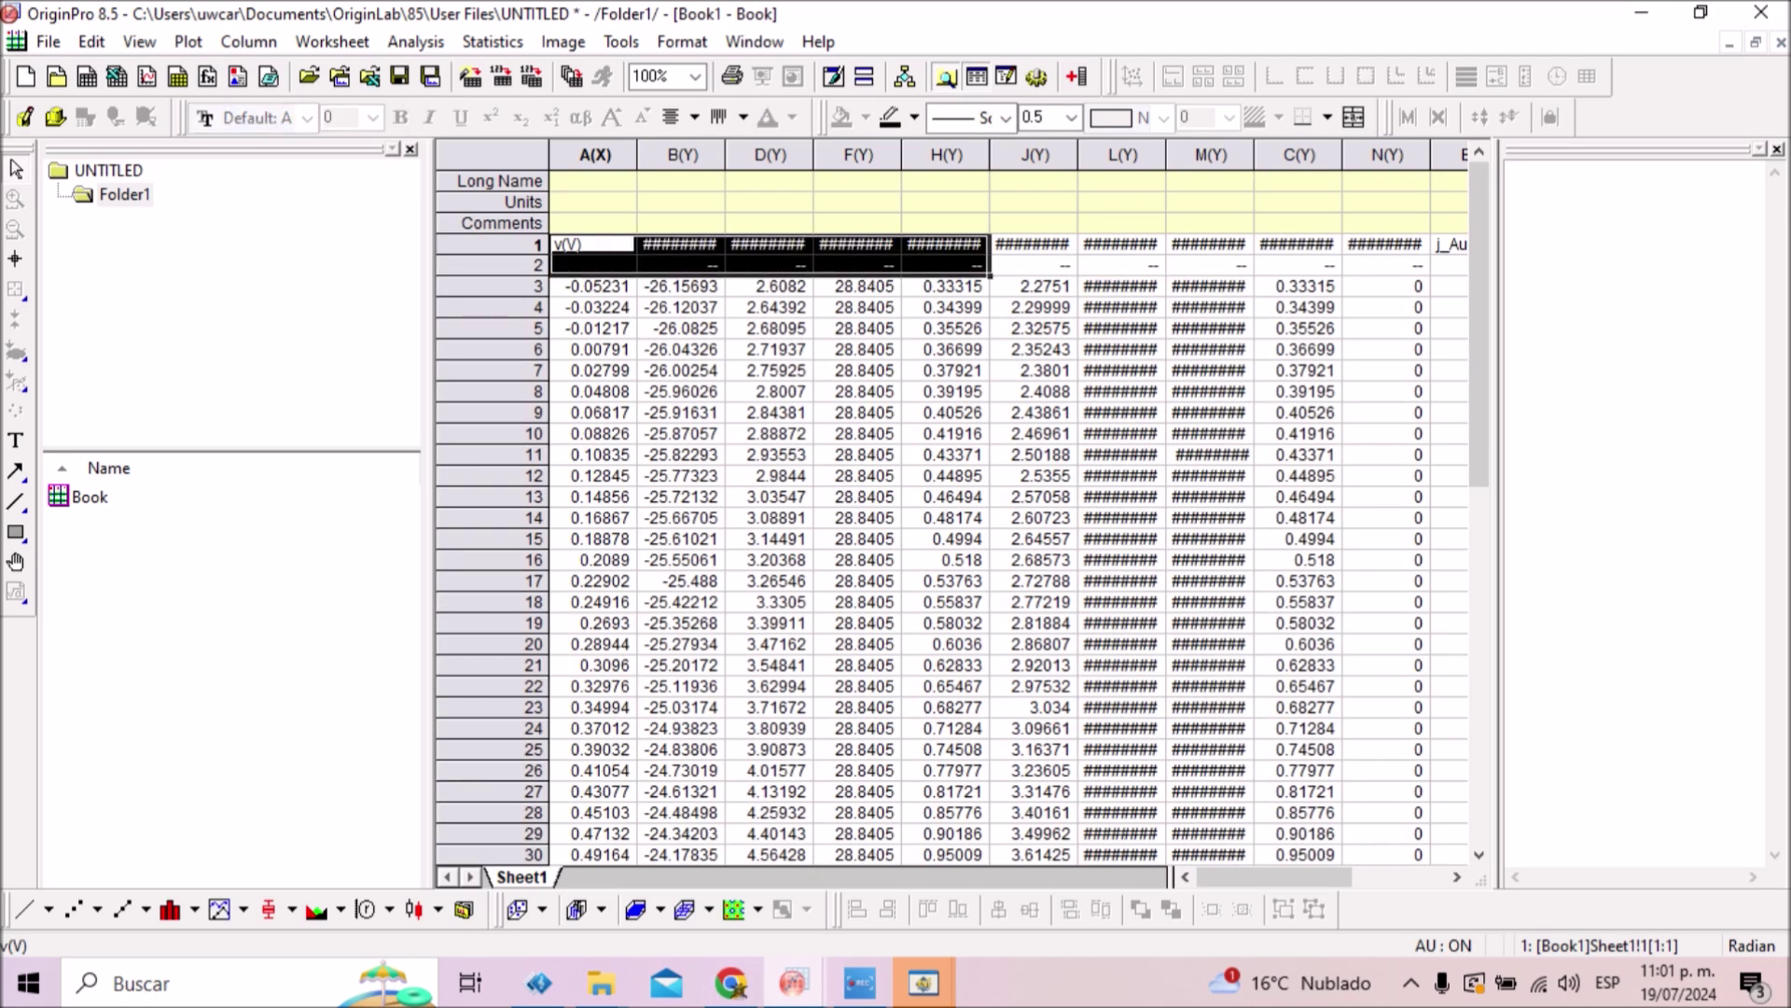
{"action": "key", "text": "shift+Right"}
{"action": "key", "text": "shift+Right"}
{"action": "key", "text": "shift+Right"}
{"action": "key", "text": "shift+Right"}
{"action": "key", "text": "shift+Right"}
{"action": "key", "text": "shift+Right"}
{"action": "key", "text": "shift+Right"}
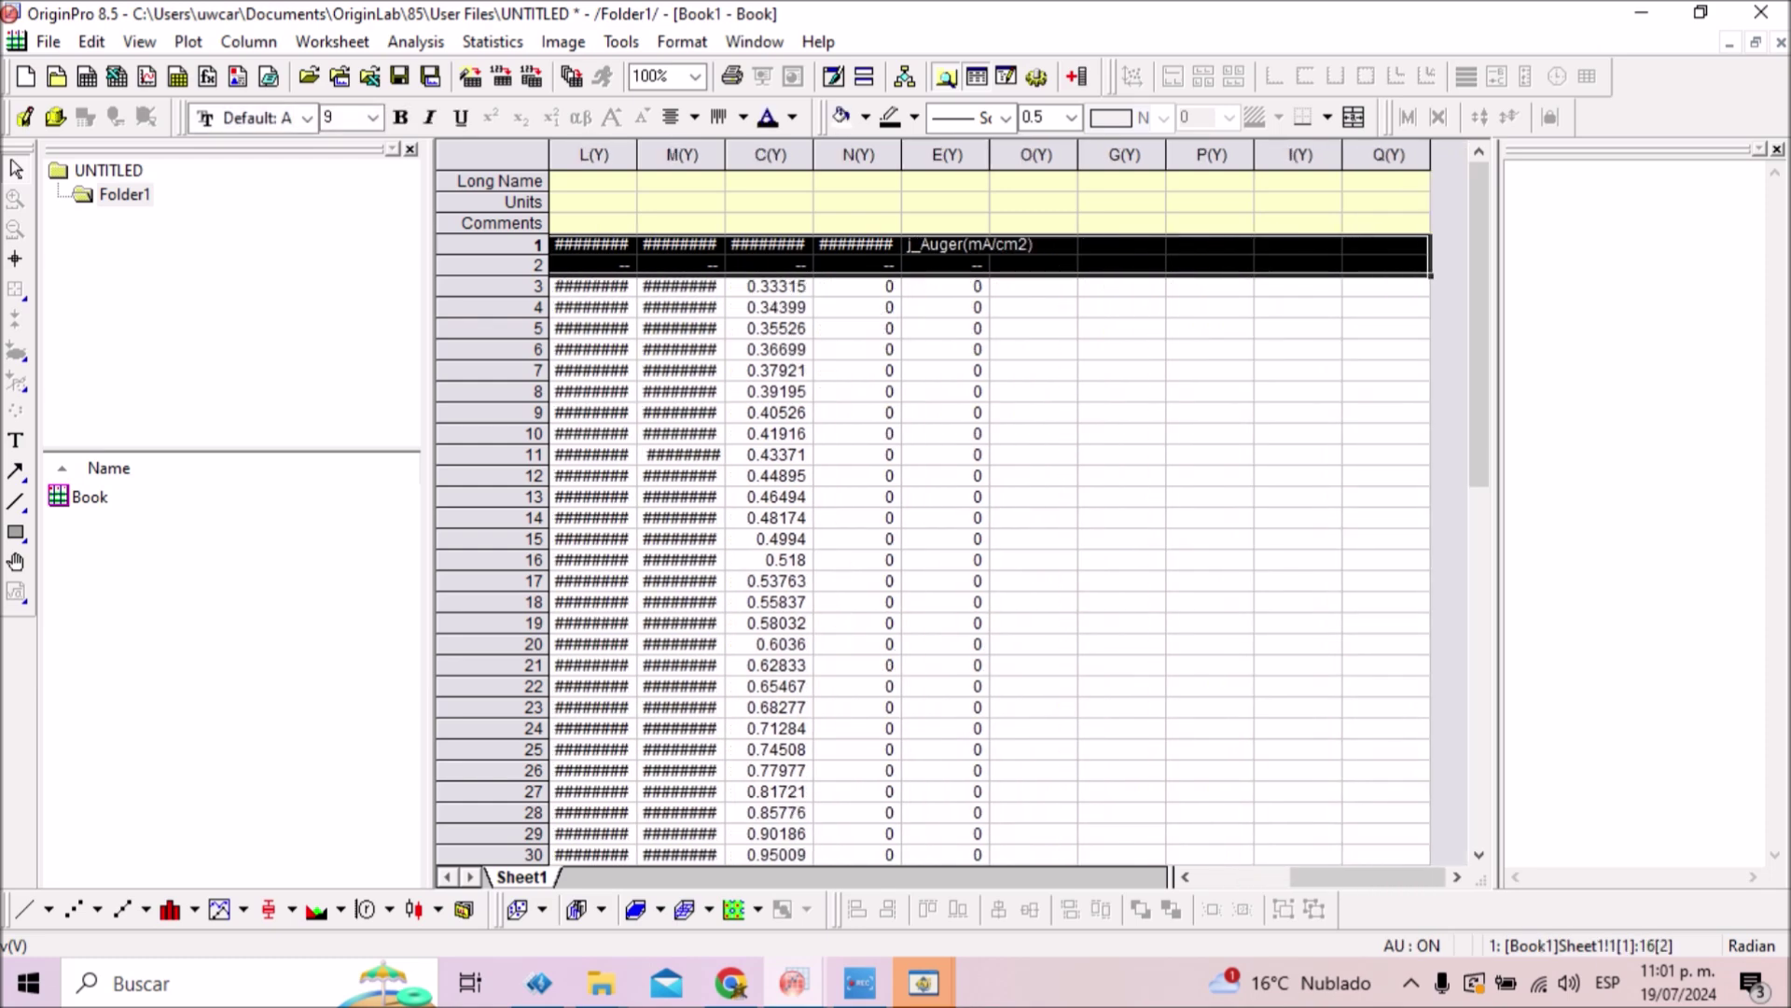
{"action": "key", "text": "Delete"}
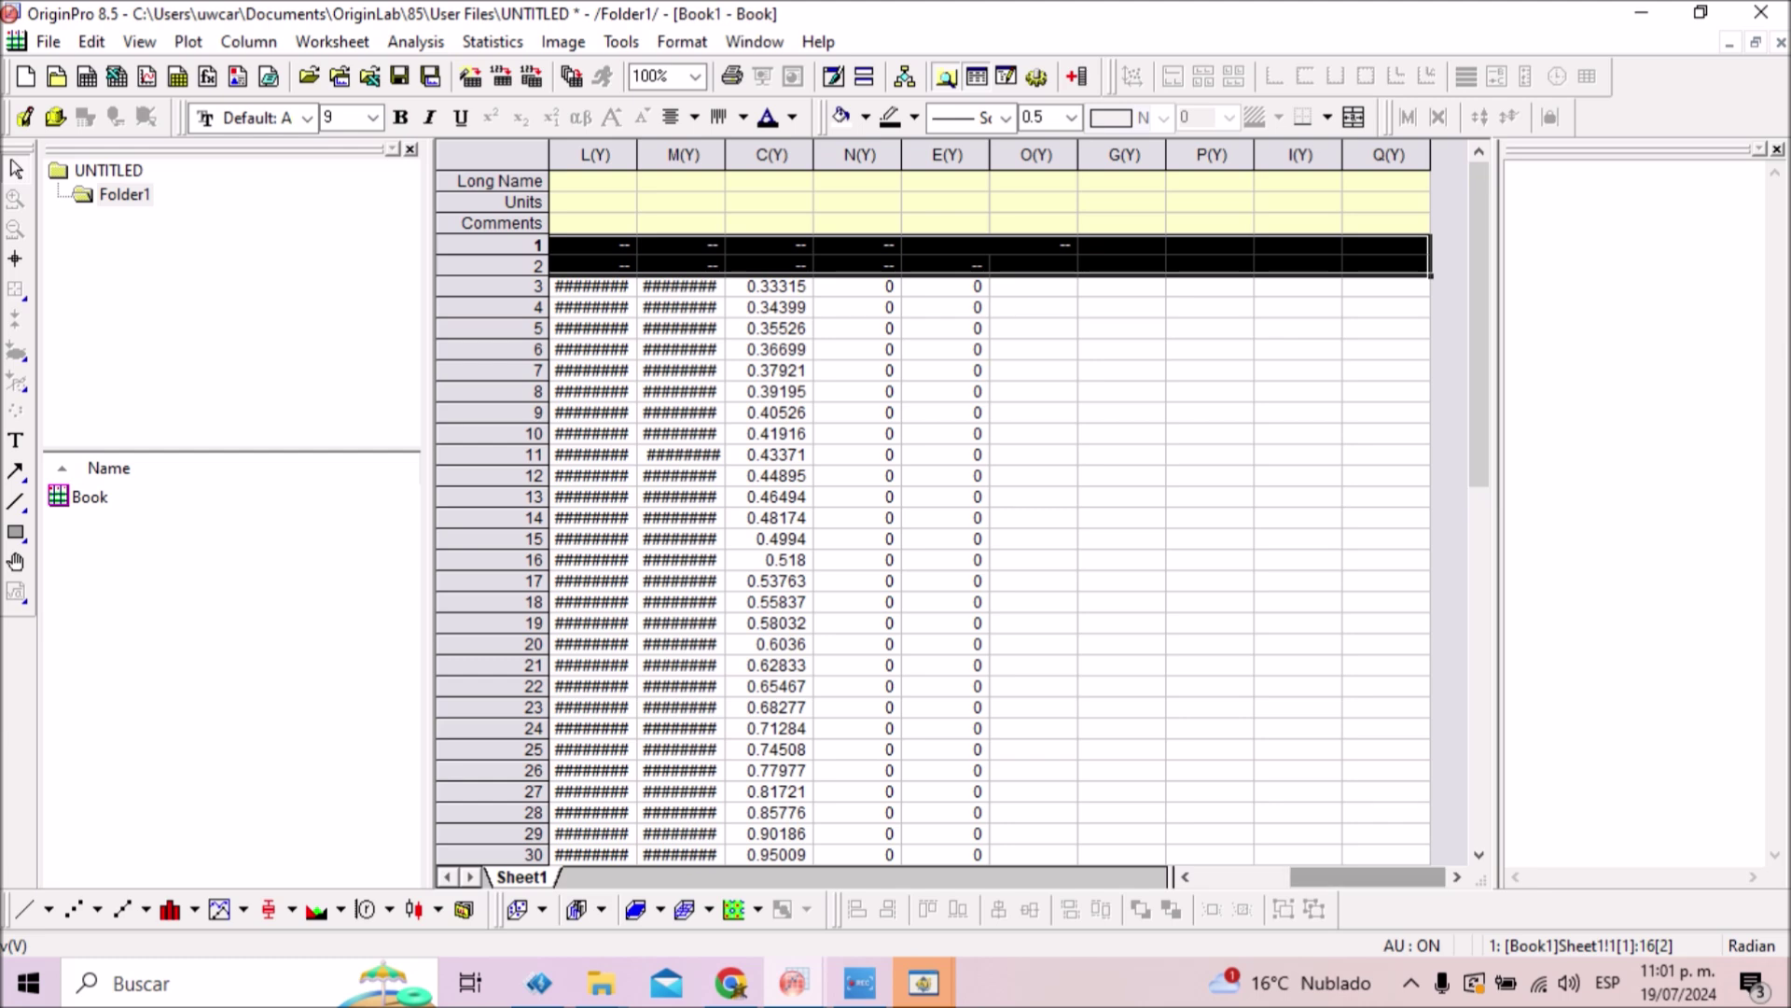
{"action": "left_click_drag", "start_coordinate": [1369, 877], "coordinate": [1274, 877]}
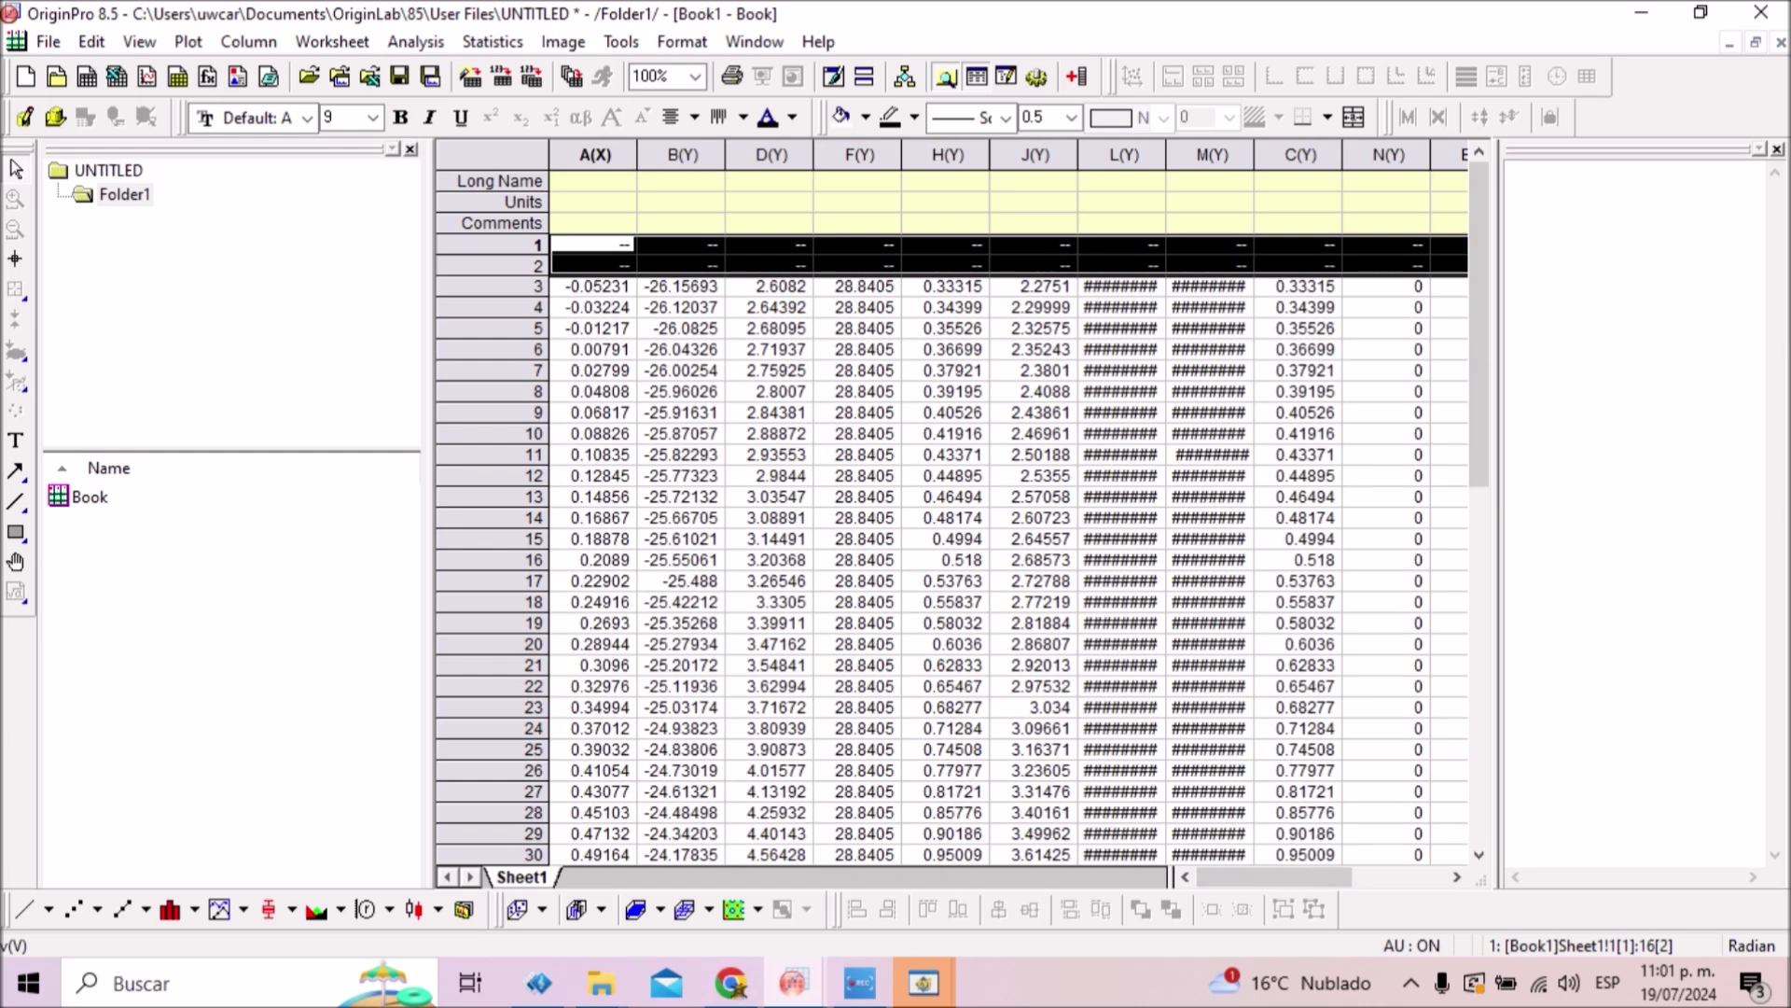
{"action": "right_click", "coordinate": [605, 263]}
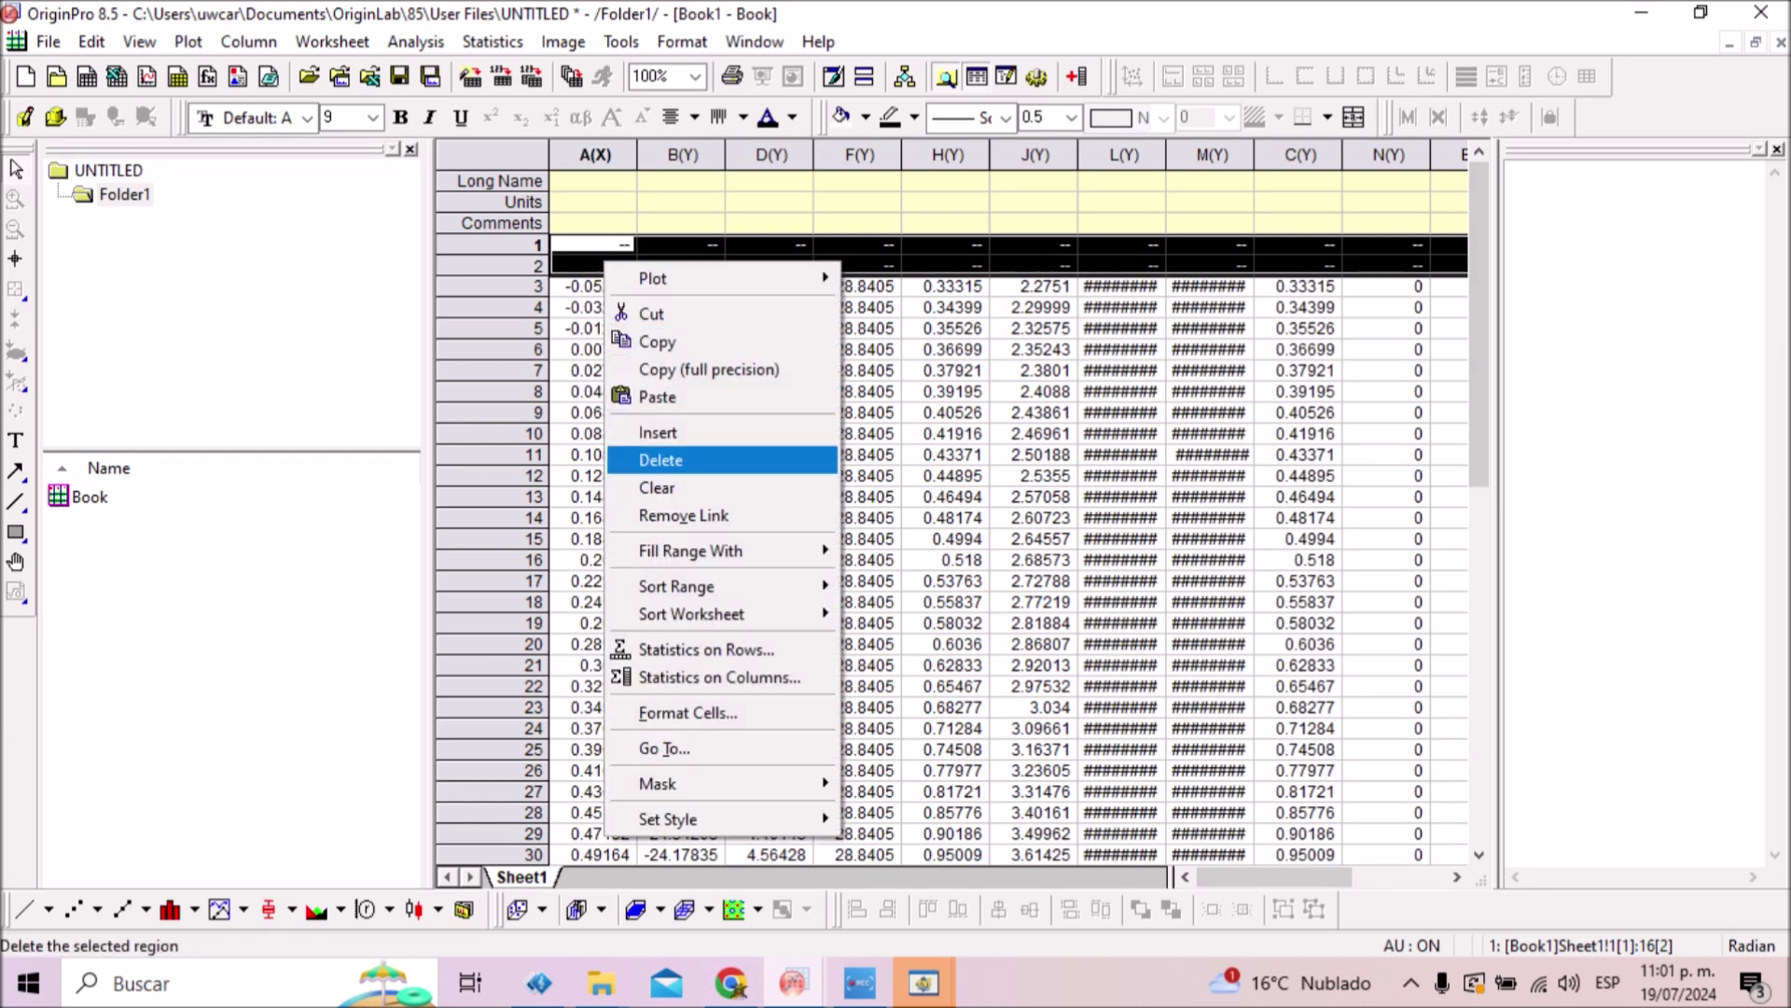
{"action": "left_click", "coordinate": [661, 460]}
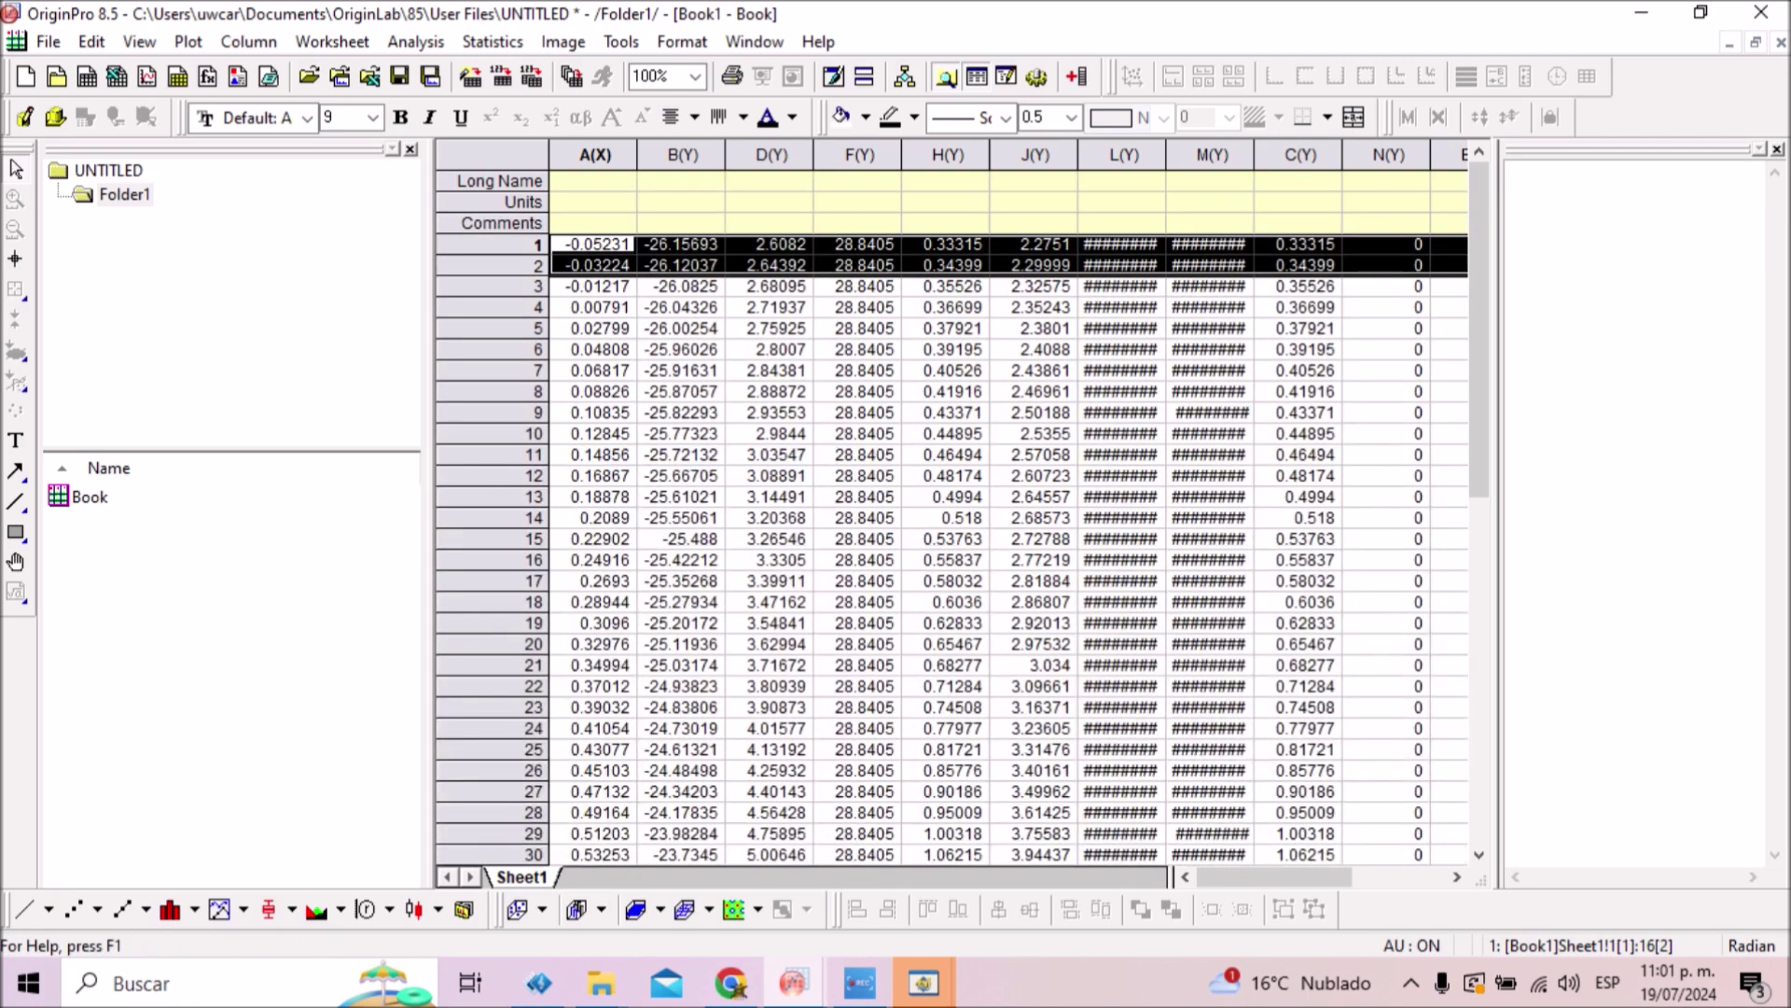
- Plot column B against column A as a line graph and dismiss the template reminder
{"action": "left_click_drag", "start_coordinate": [595, 154], "coordinate": [690, 157]}
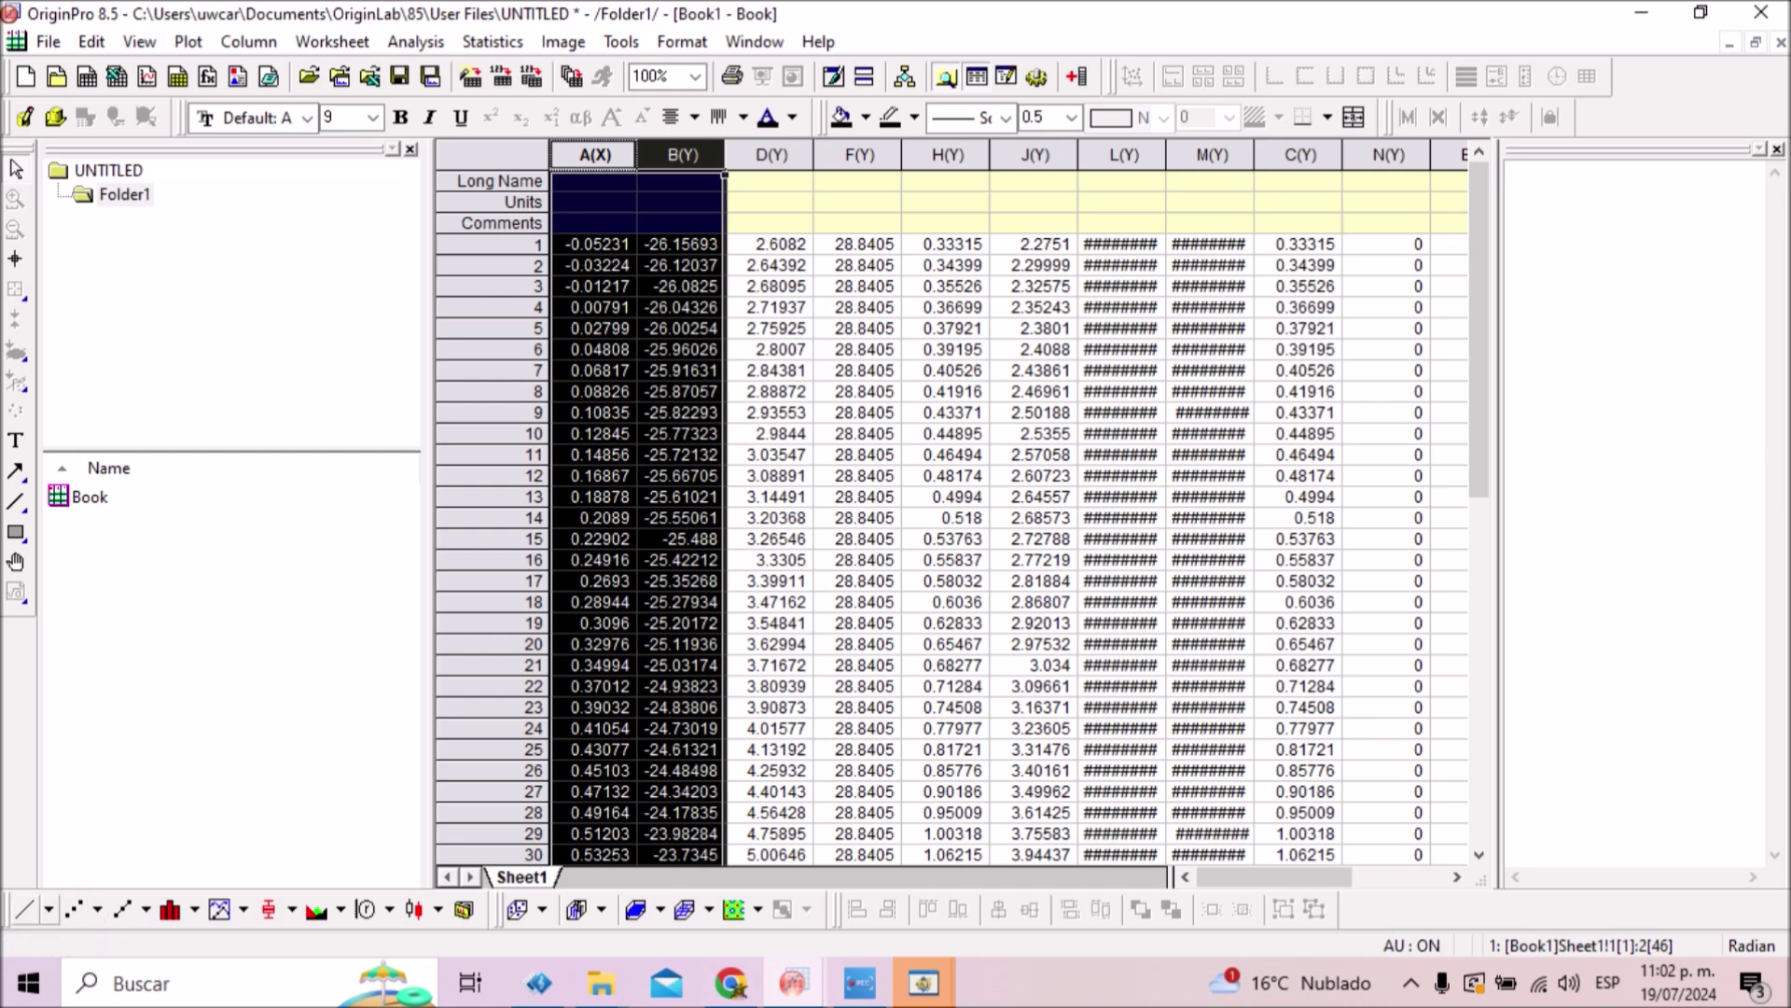
{"action": "left_click", "coordinate": [23, 909]}
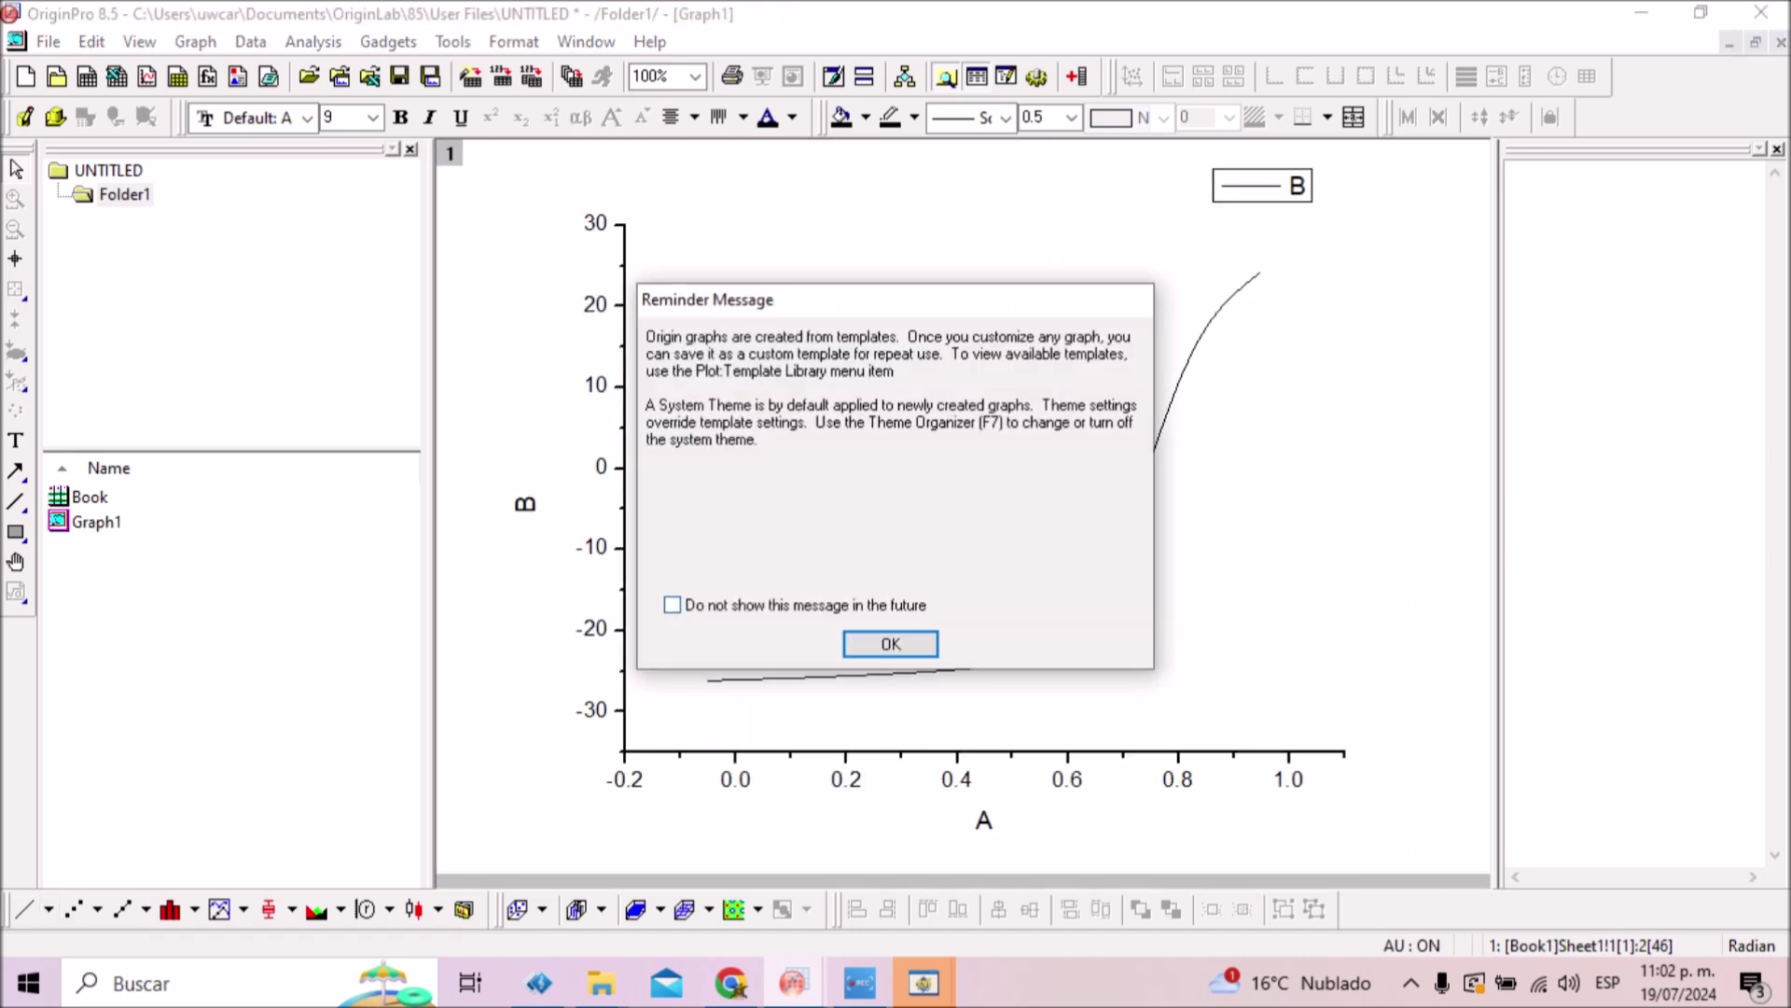
{"action": "key", "text": "Return"}
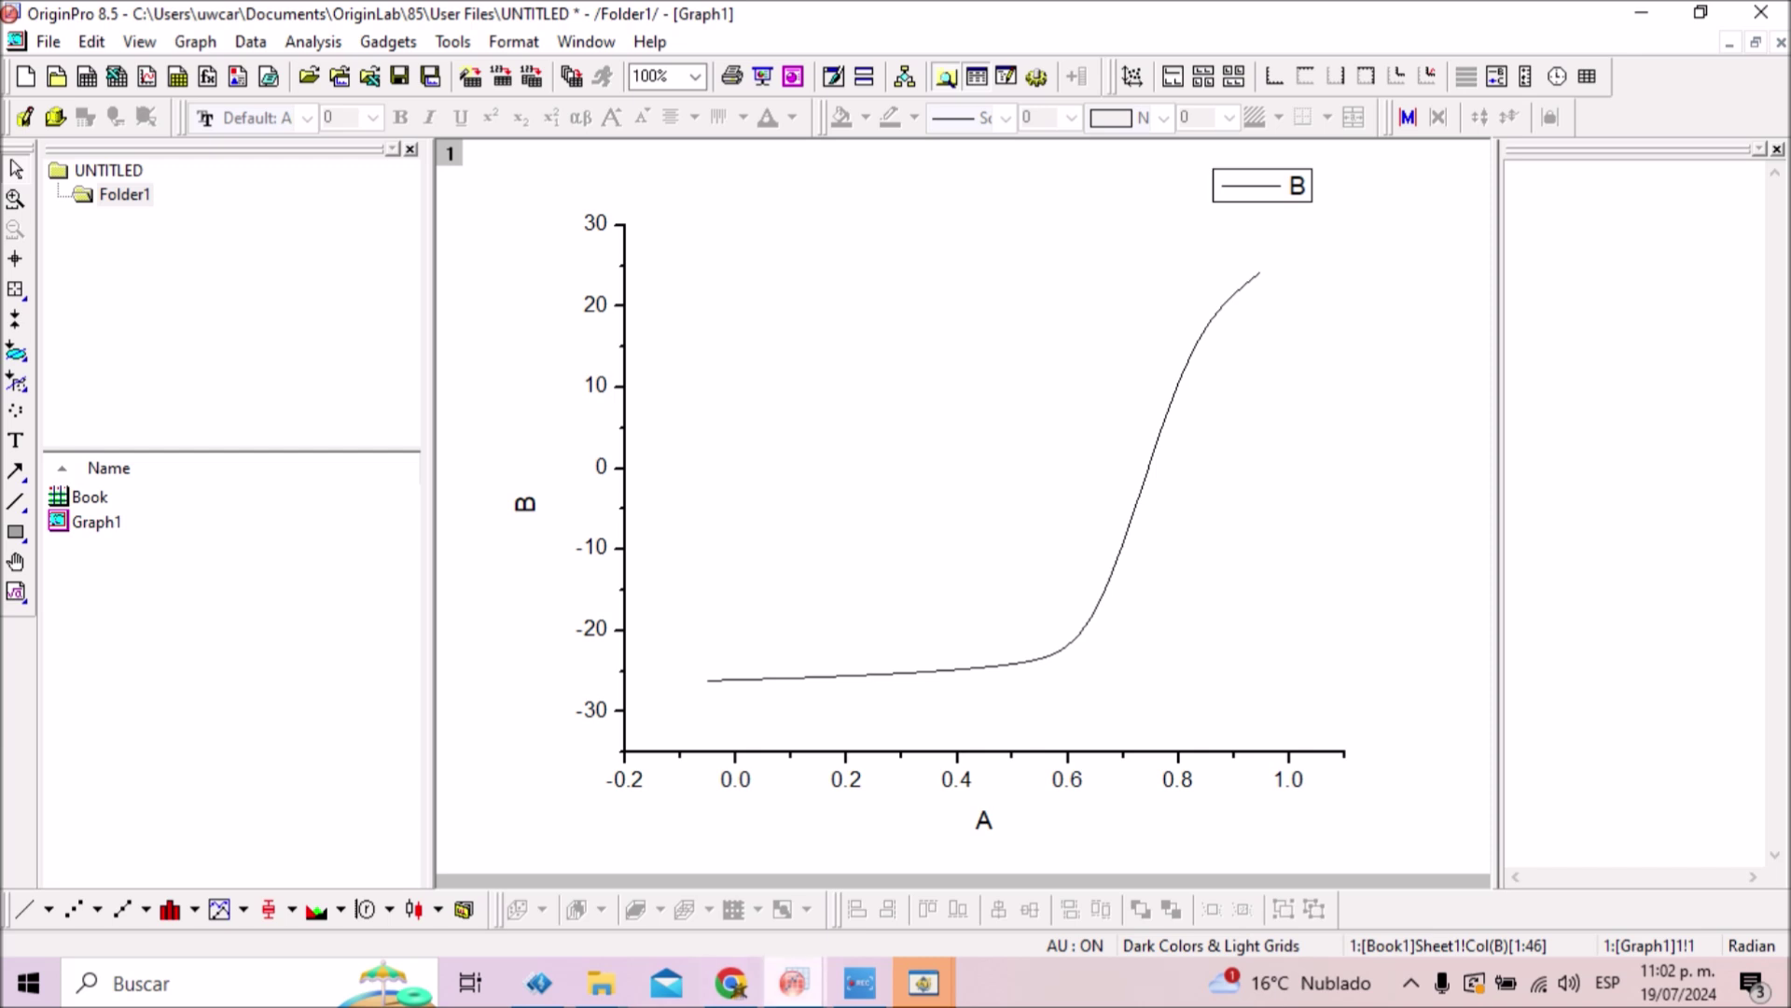
- Switch to the other OriginPro project, primer intento de diagrama de bandas, and view its distance and energy worksheet
{"action": "mouse_move", "coordinate": [793, 982]}
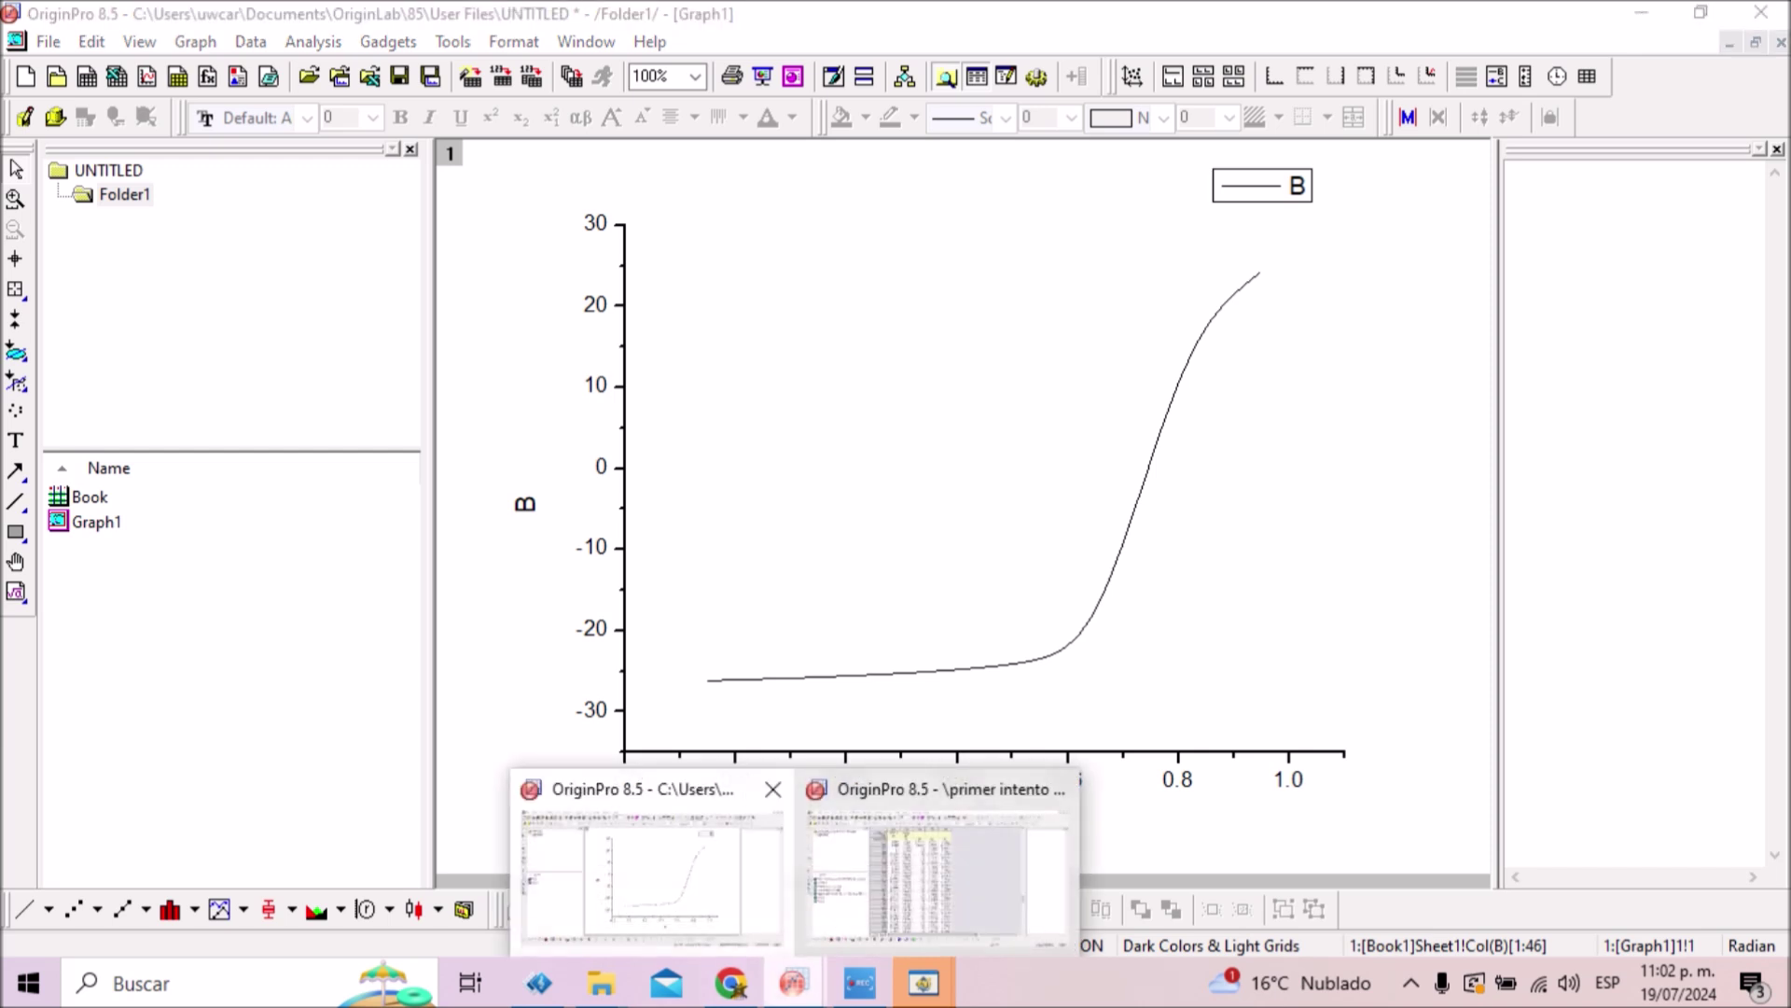
{"action": "left_click", "coordinate": [651, 876]}
{"action": "mouse_move", "coordinate": [793, 982]}
{"action": "left_click", "coordinate": [932, 860]}
{"action": "left_click", "coordinate": [793, 982]}
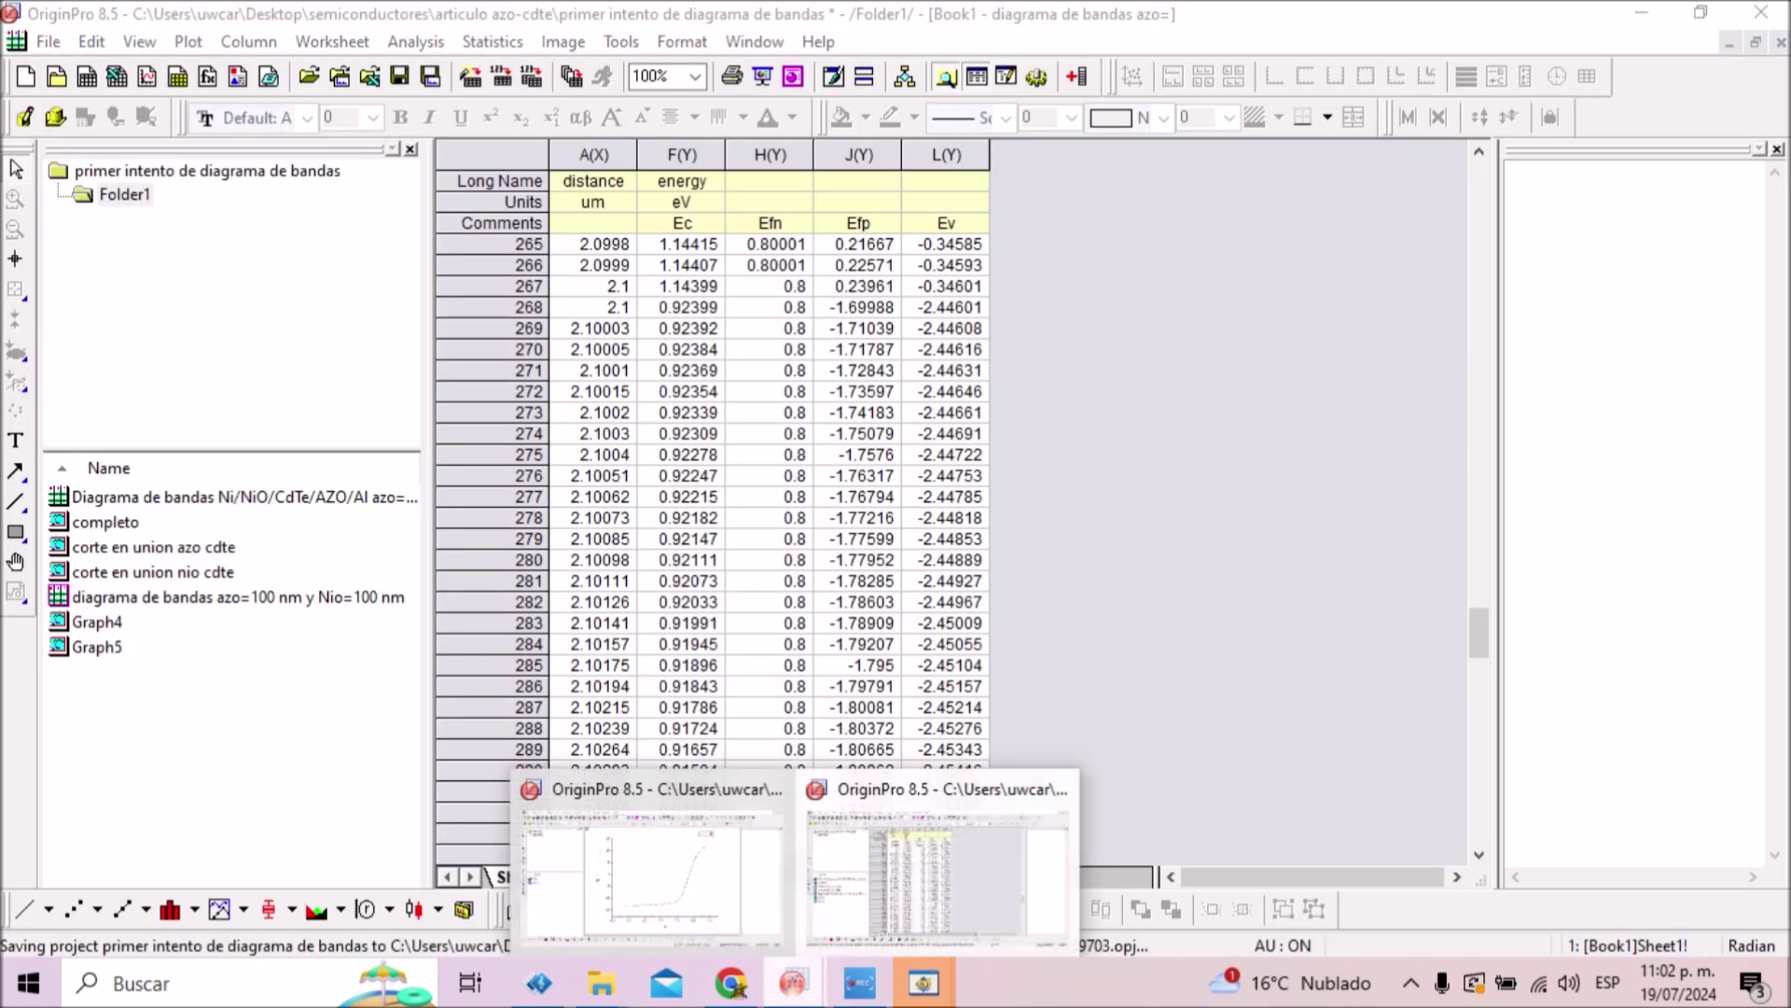
- Switch back to the SCAPS window with the simulated I-V curves and minimize its data listing
{"action": "mouse_move", "coordinate": [924, 983]}
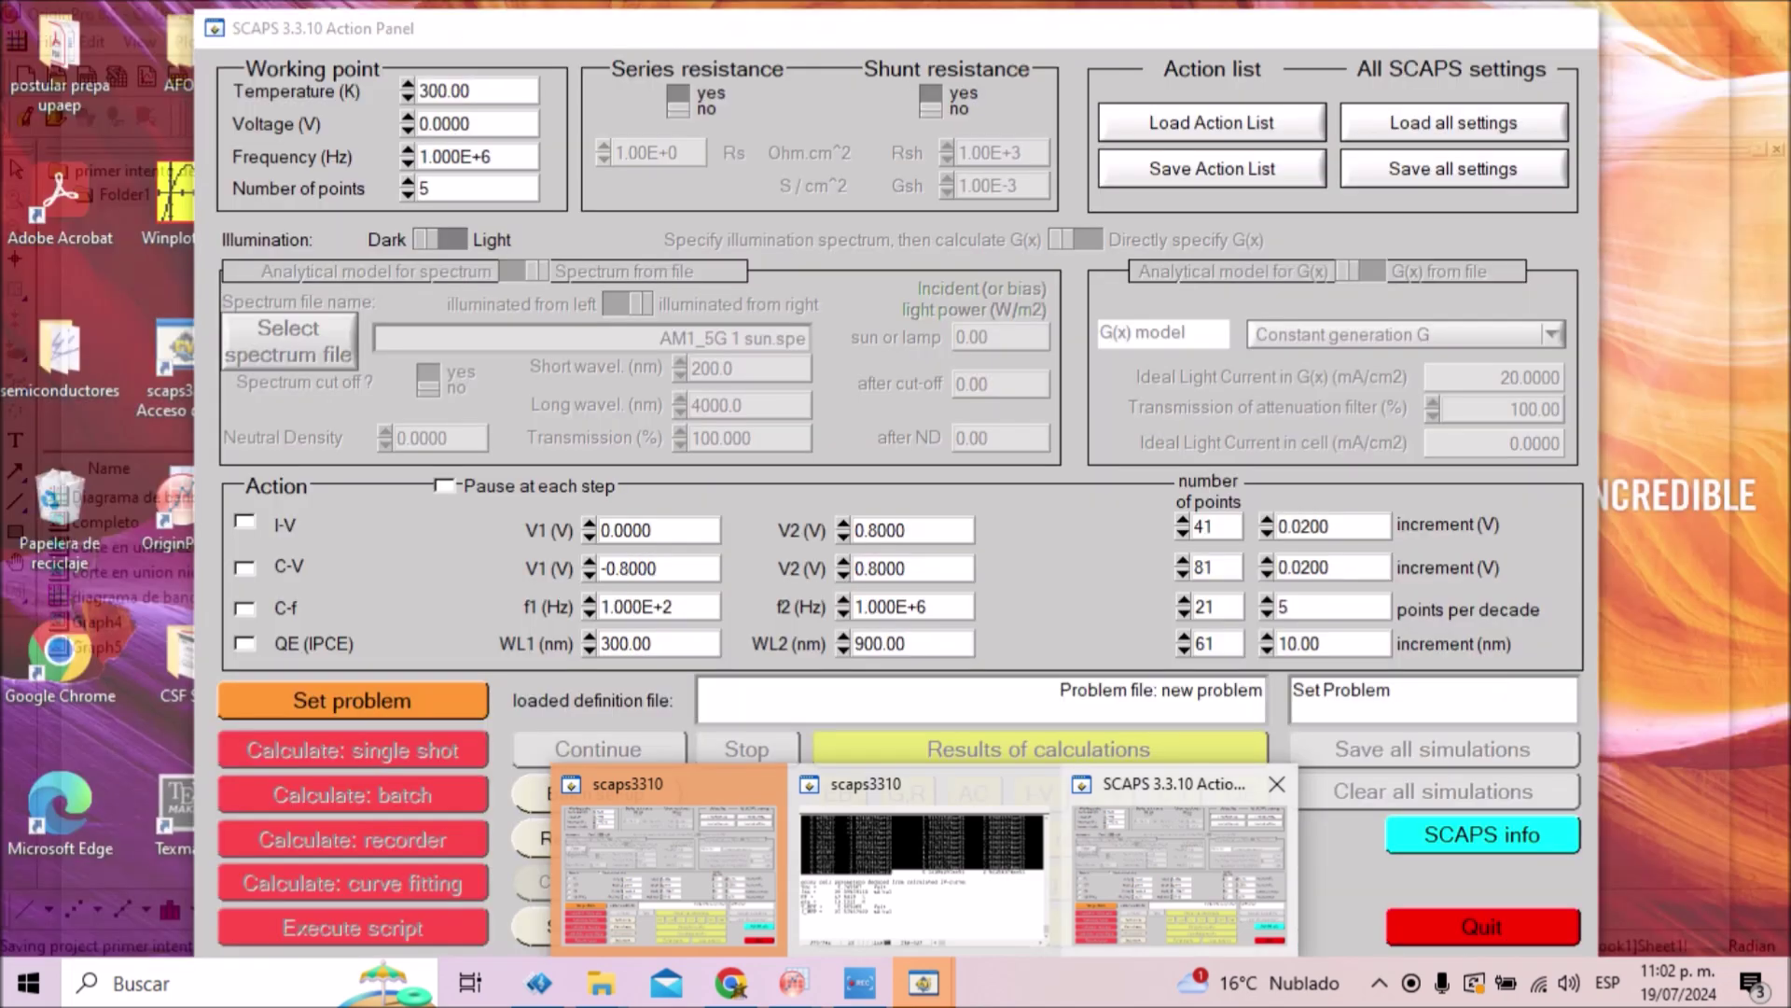
{"action": "left_click", "coordinate": [1180, 868]}
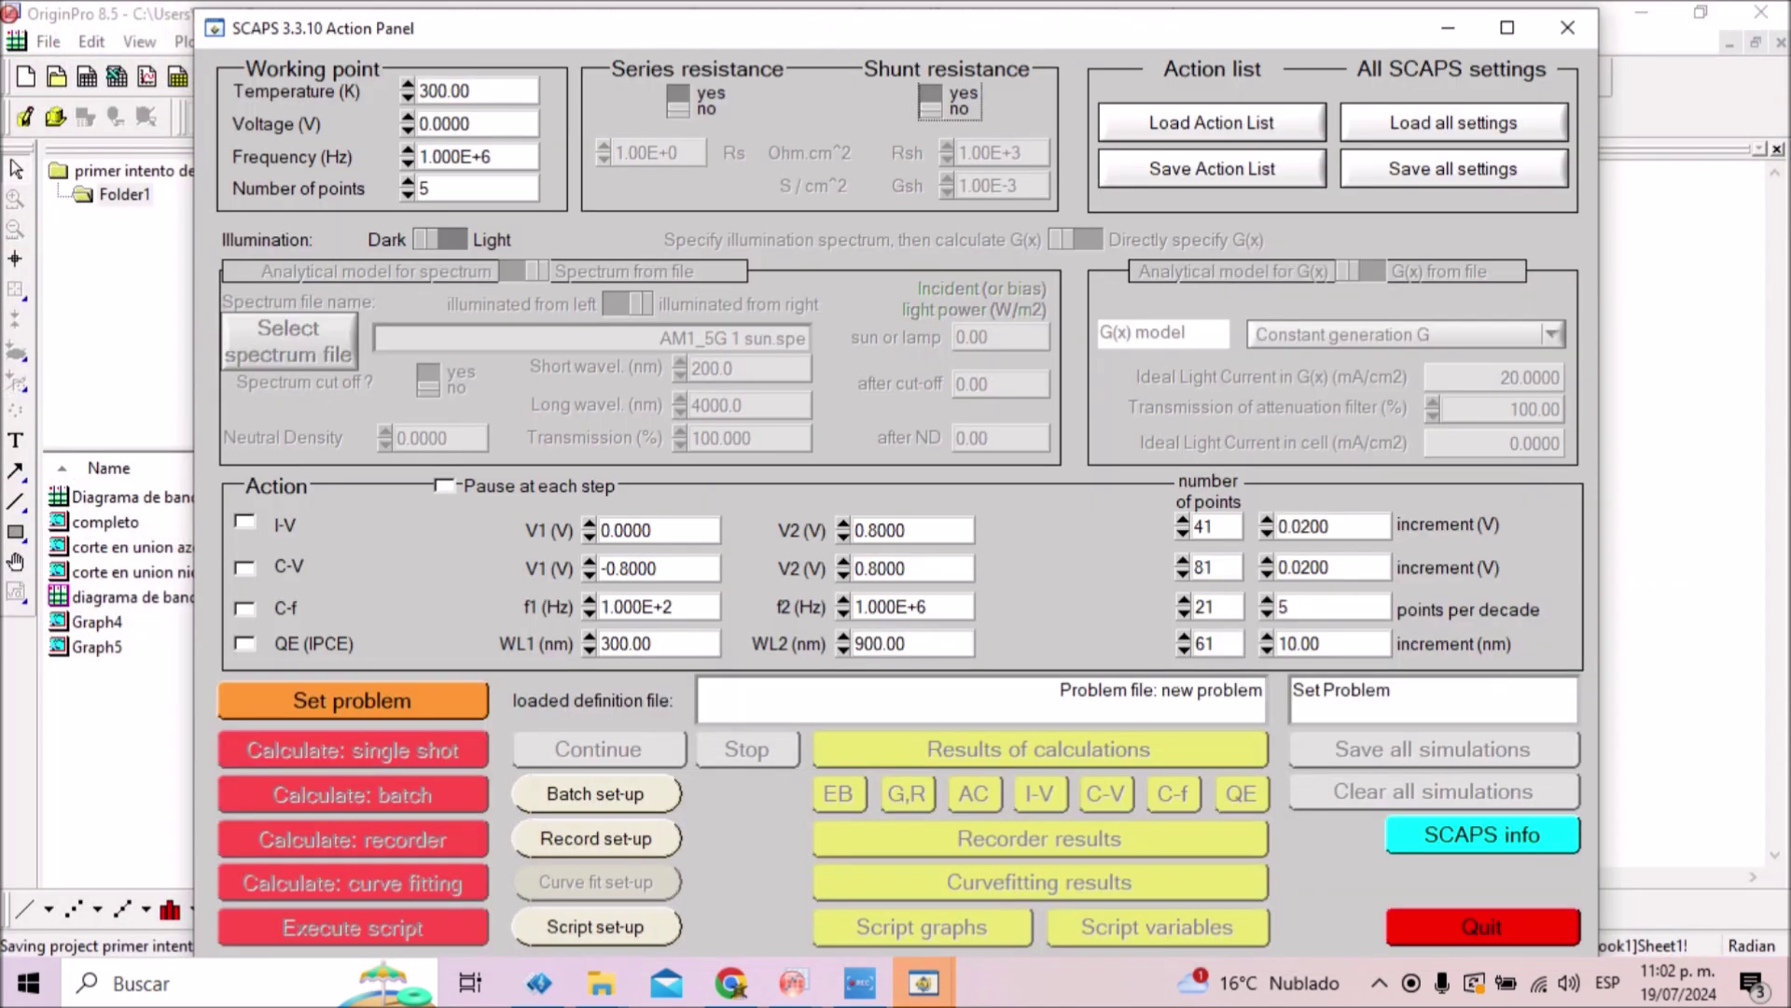
{"action": "mouse_move", "coordinate": [923, 982]}
{"action": "left_click", "coordinate": [1035, 793]}
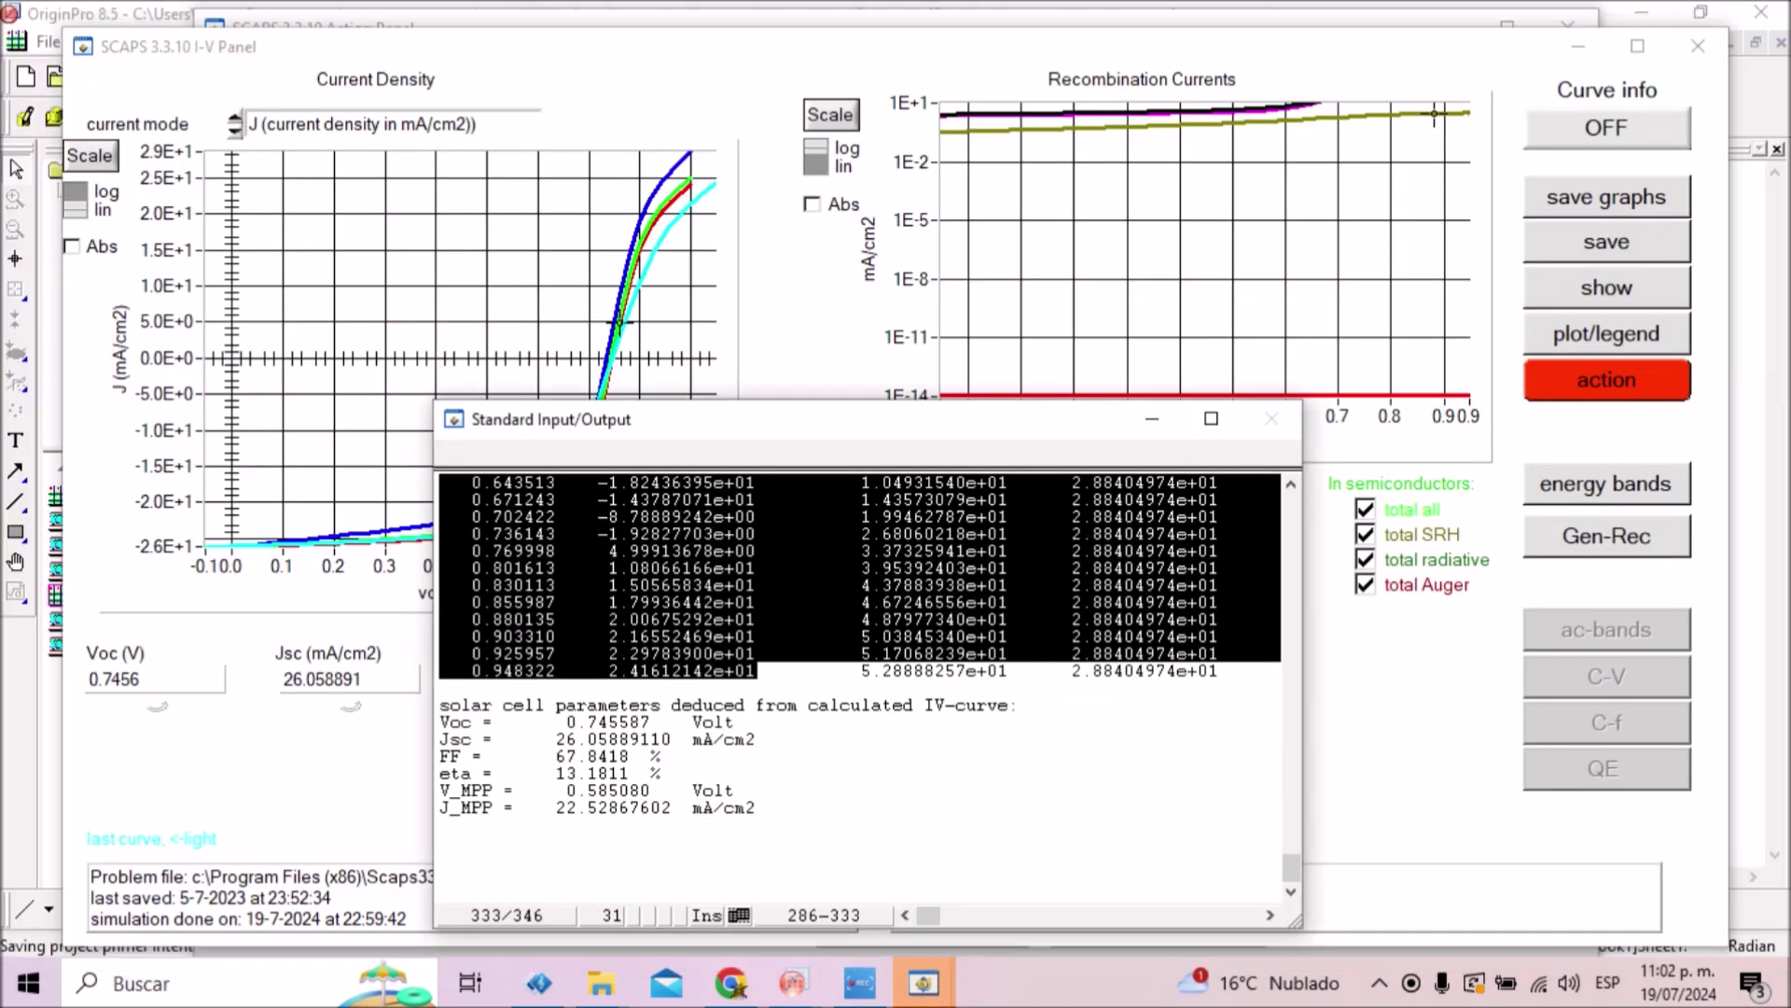
{"action": "left_click", "coordinate": [1152, 418]}
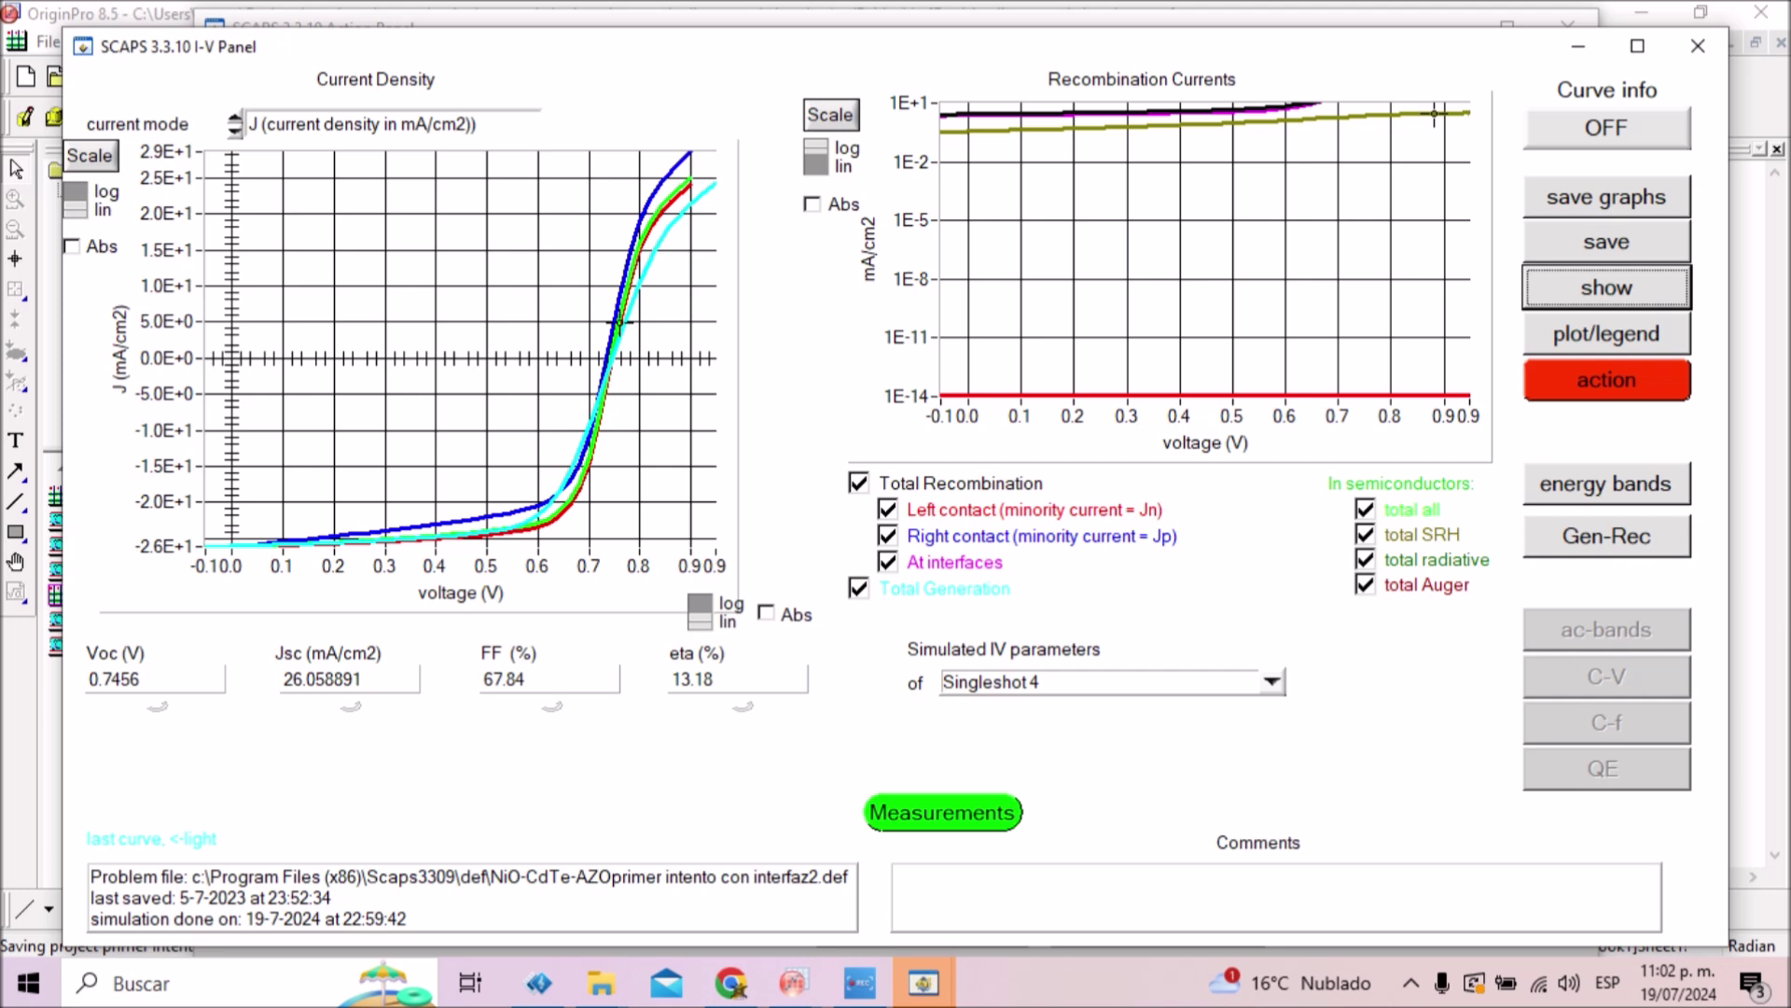
- Open the energy bands results of the simulation, view the bulk band diagram listing from its first row, and dismiss the listing
{"action": "left_click", "coordinate": [1606, 483]}
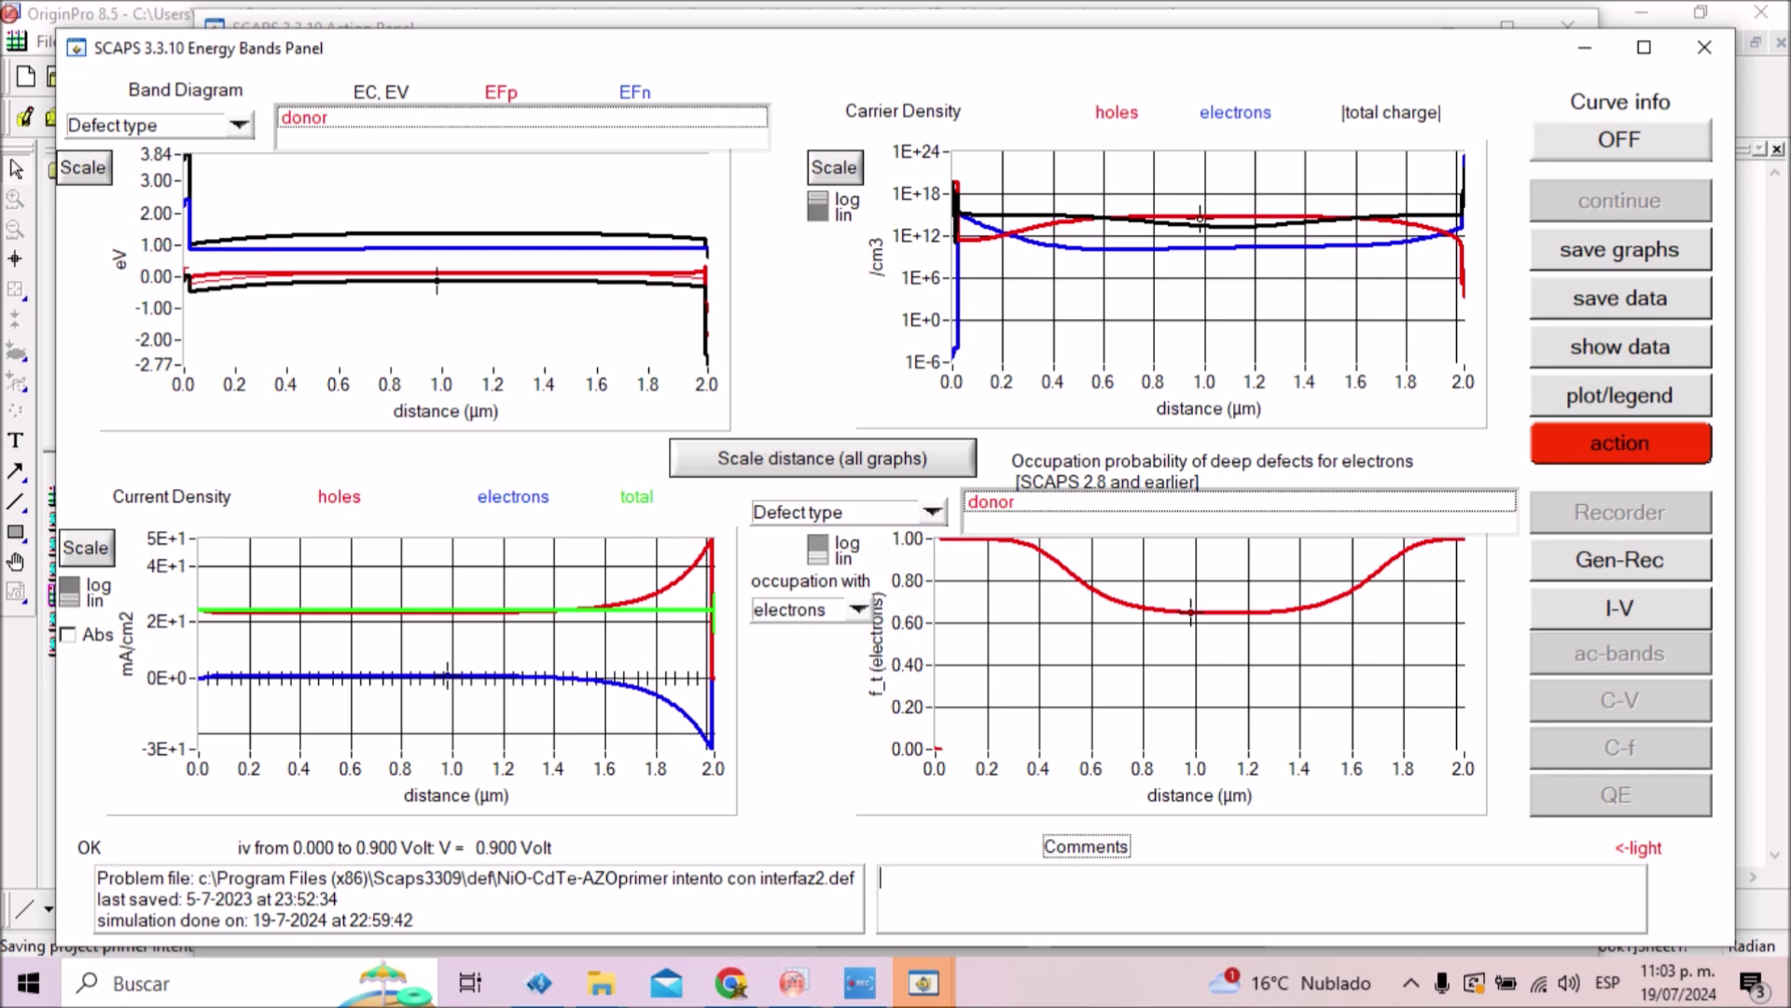
{"action": "left_click", "coordinate": [1619, 346]}
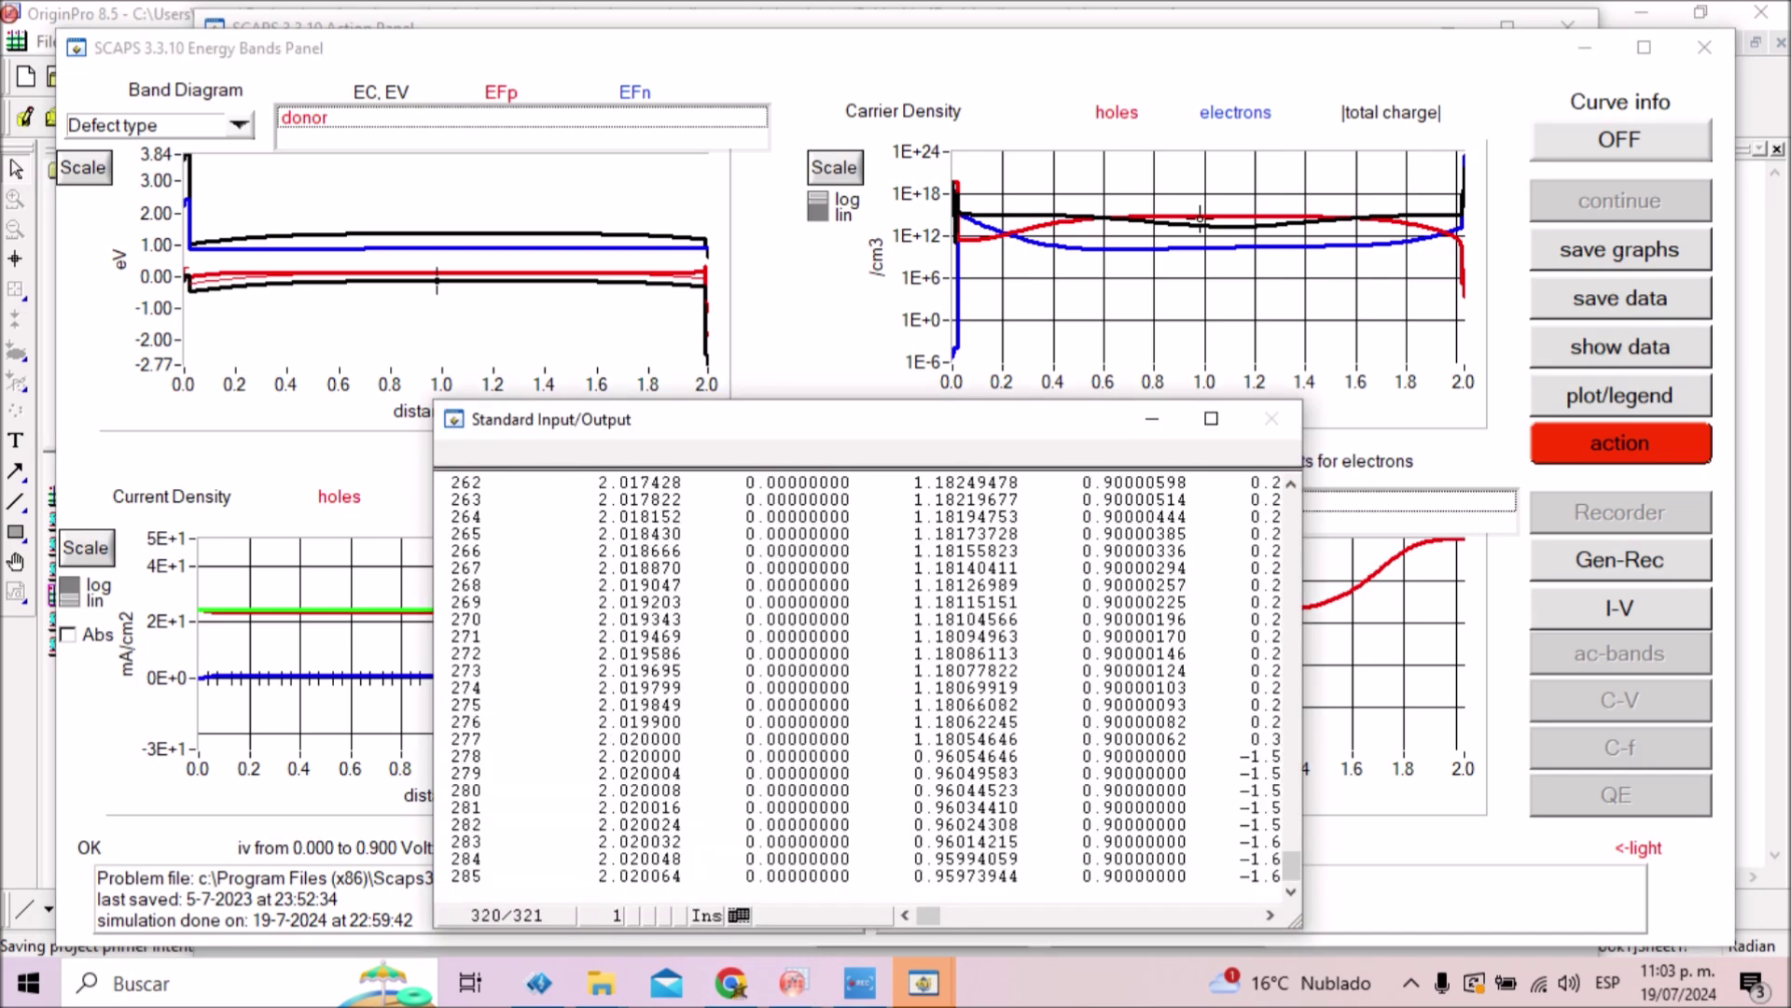
{"action": "scroll", "coordinate": [859, 653], "scroll_direction": "up", "scroll_amount": 20}
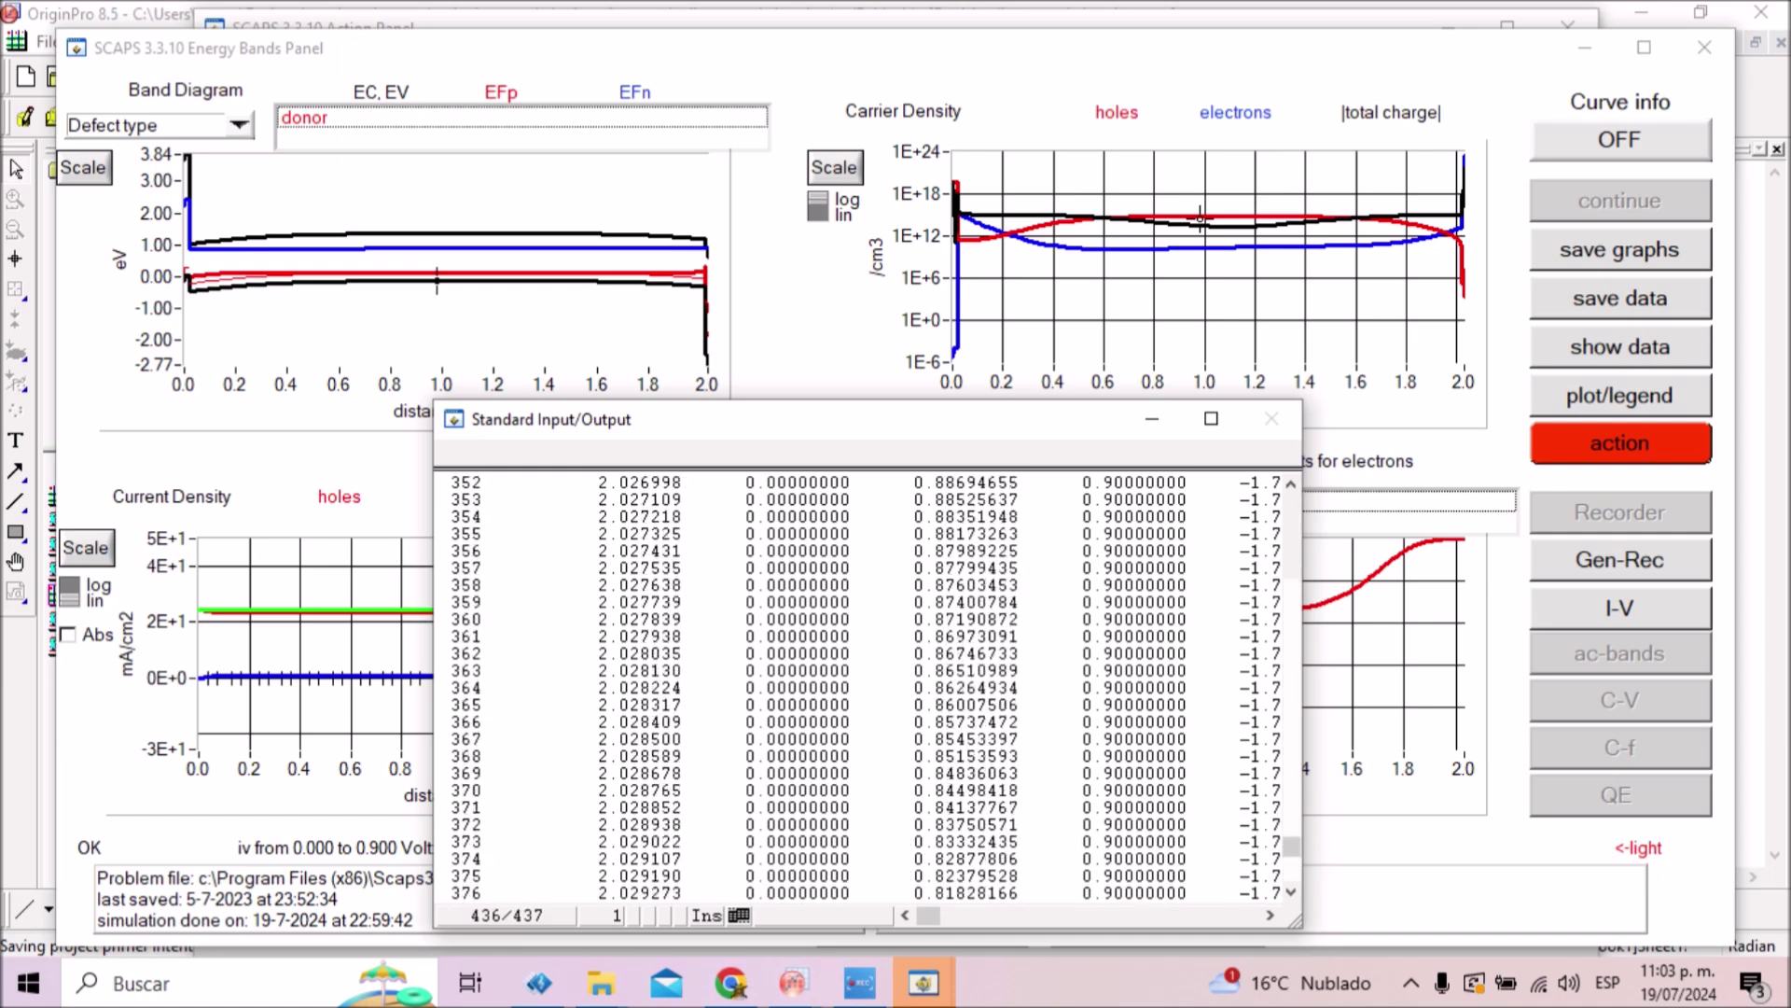
{"action": "scroll", "coordinate": [859, 653], "scroll_direction": "up", "scroll_amount": 20}
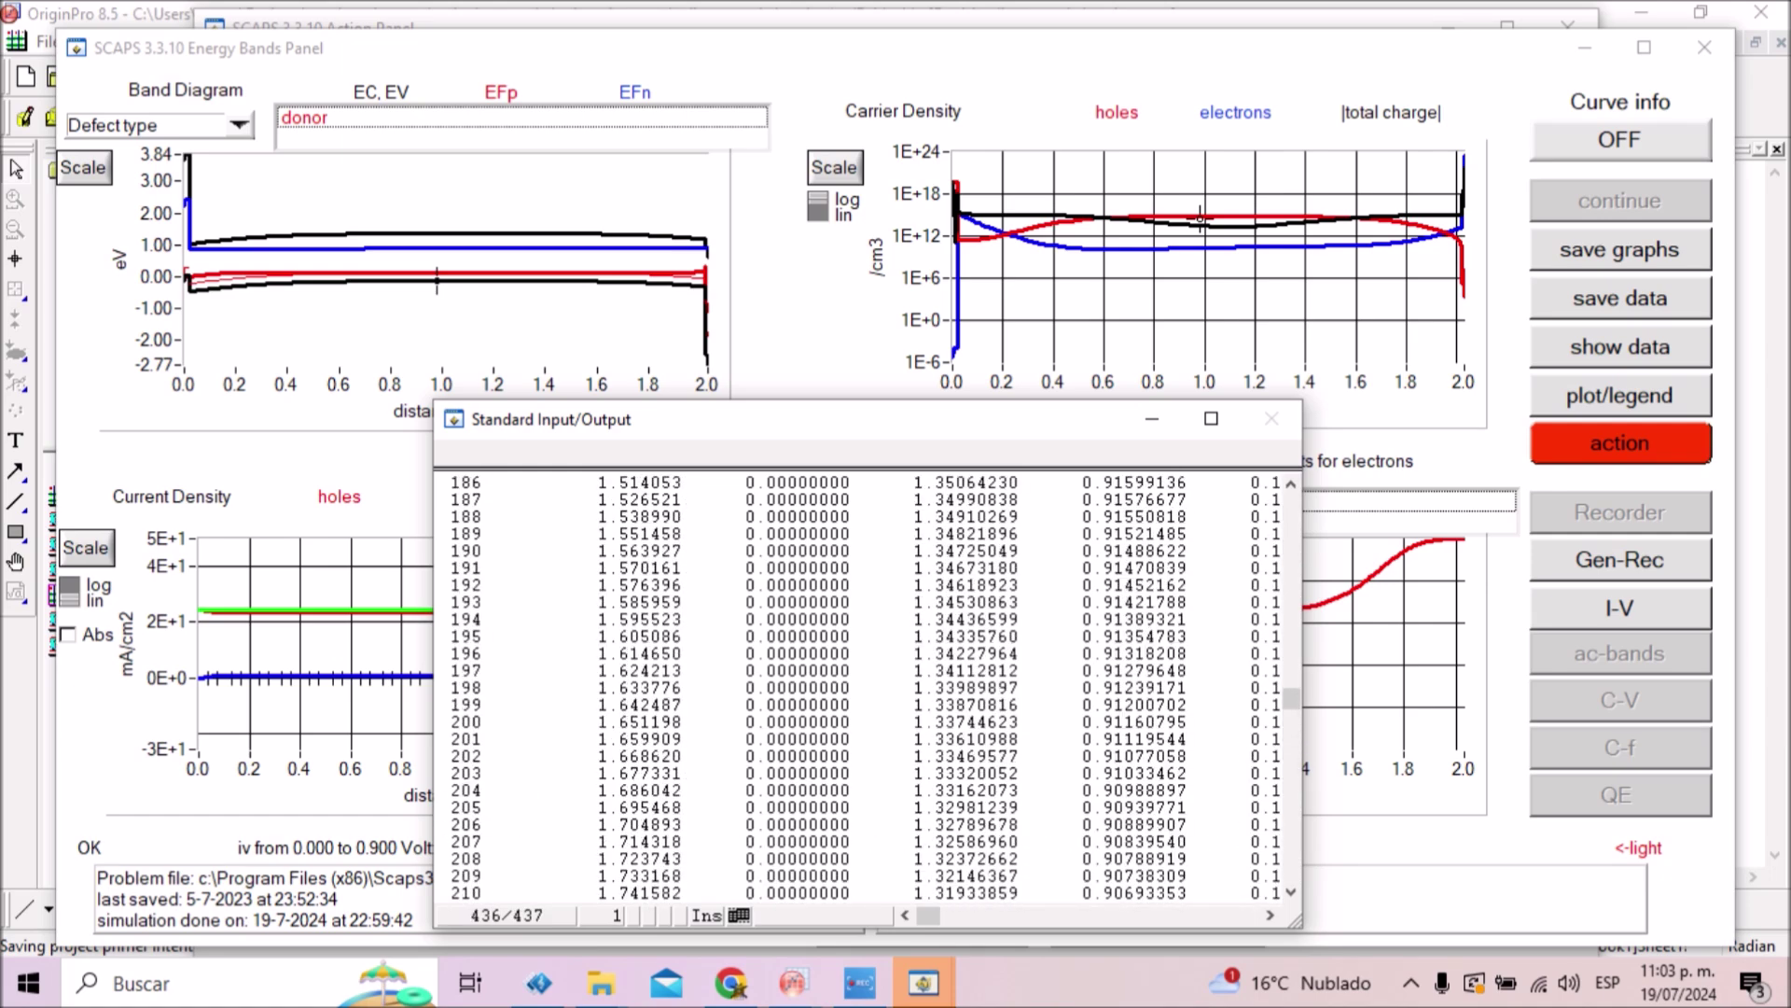
{"action": "scroll", "coordinate": [858, 653], "scroll_direction": "up", "scroll_amount": 20}
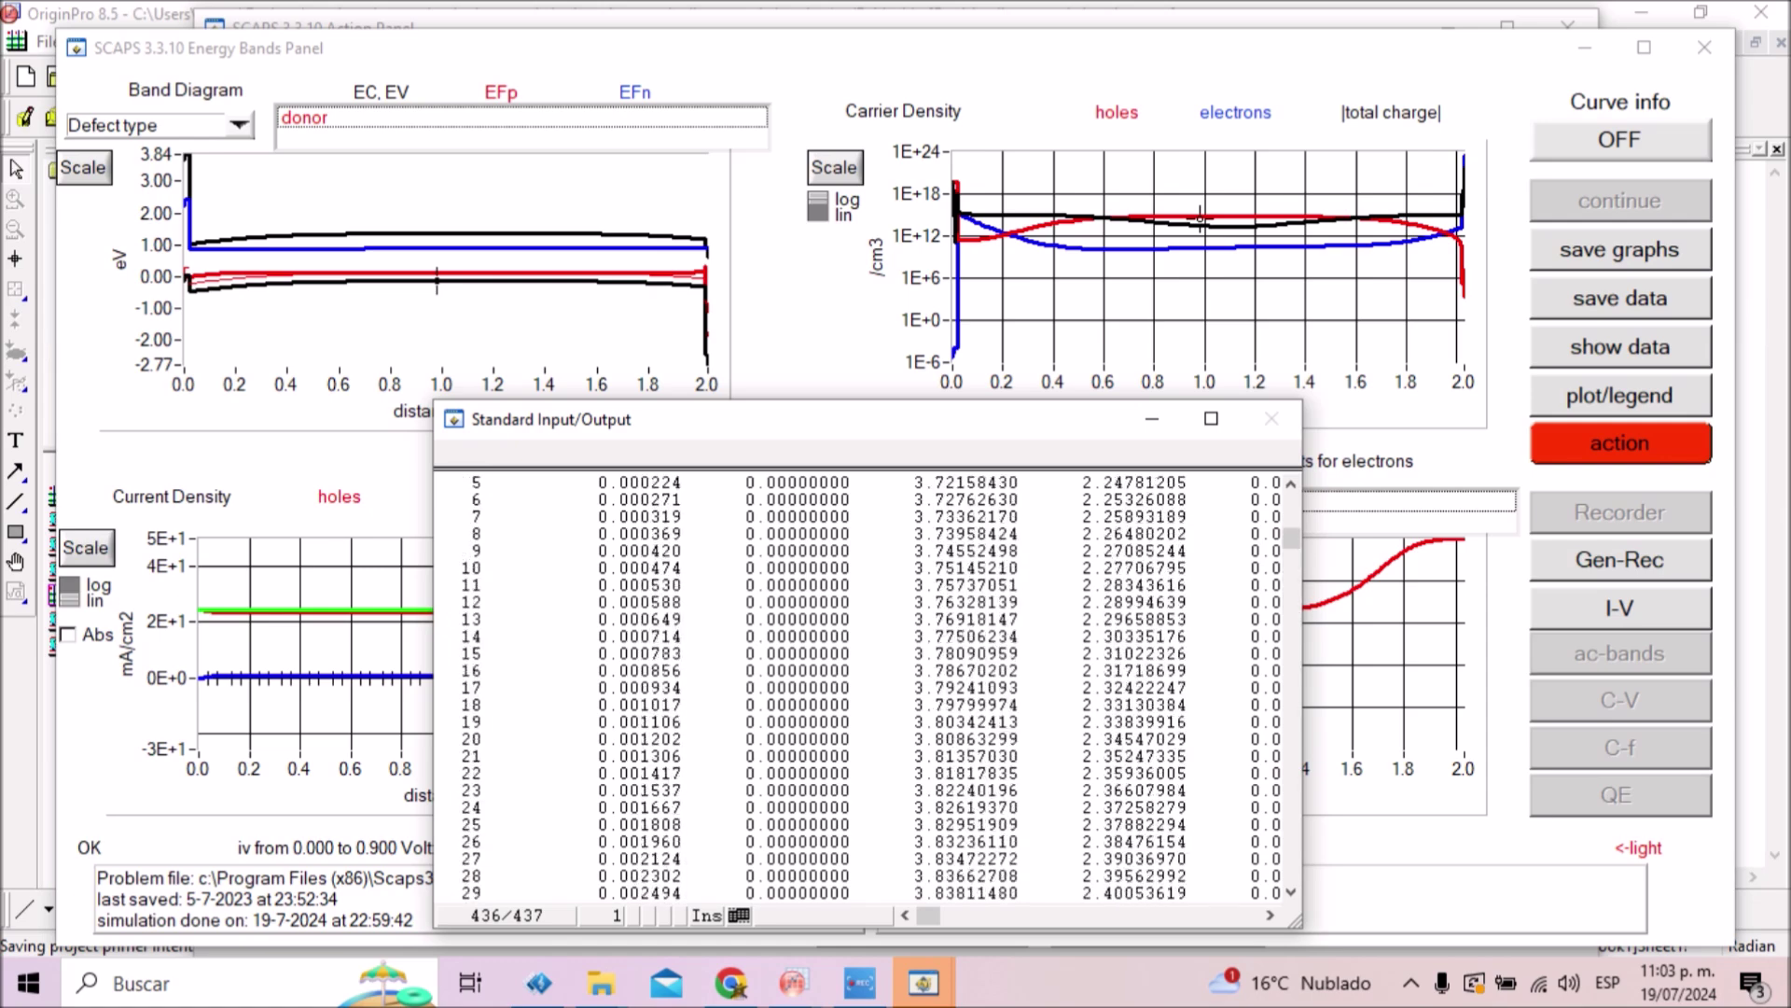
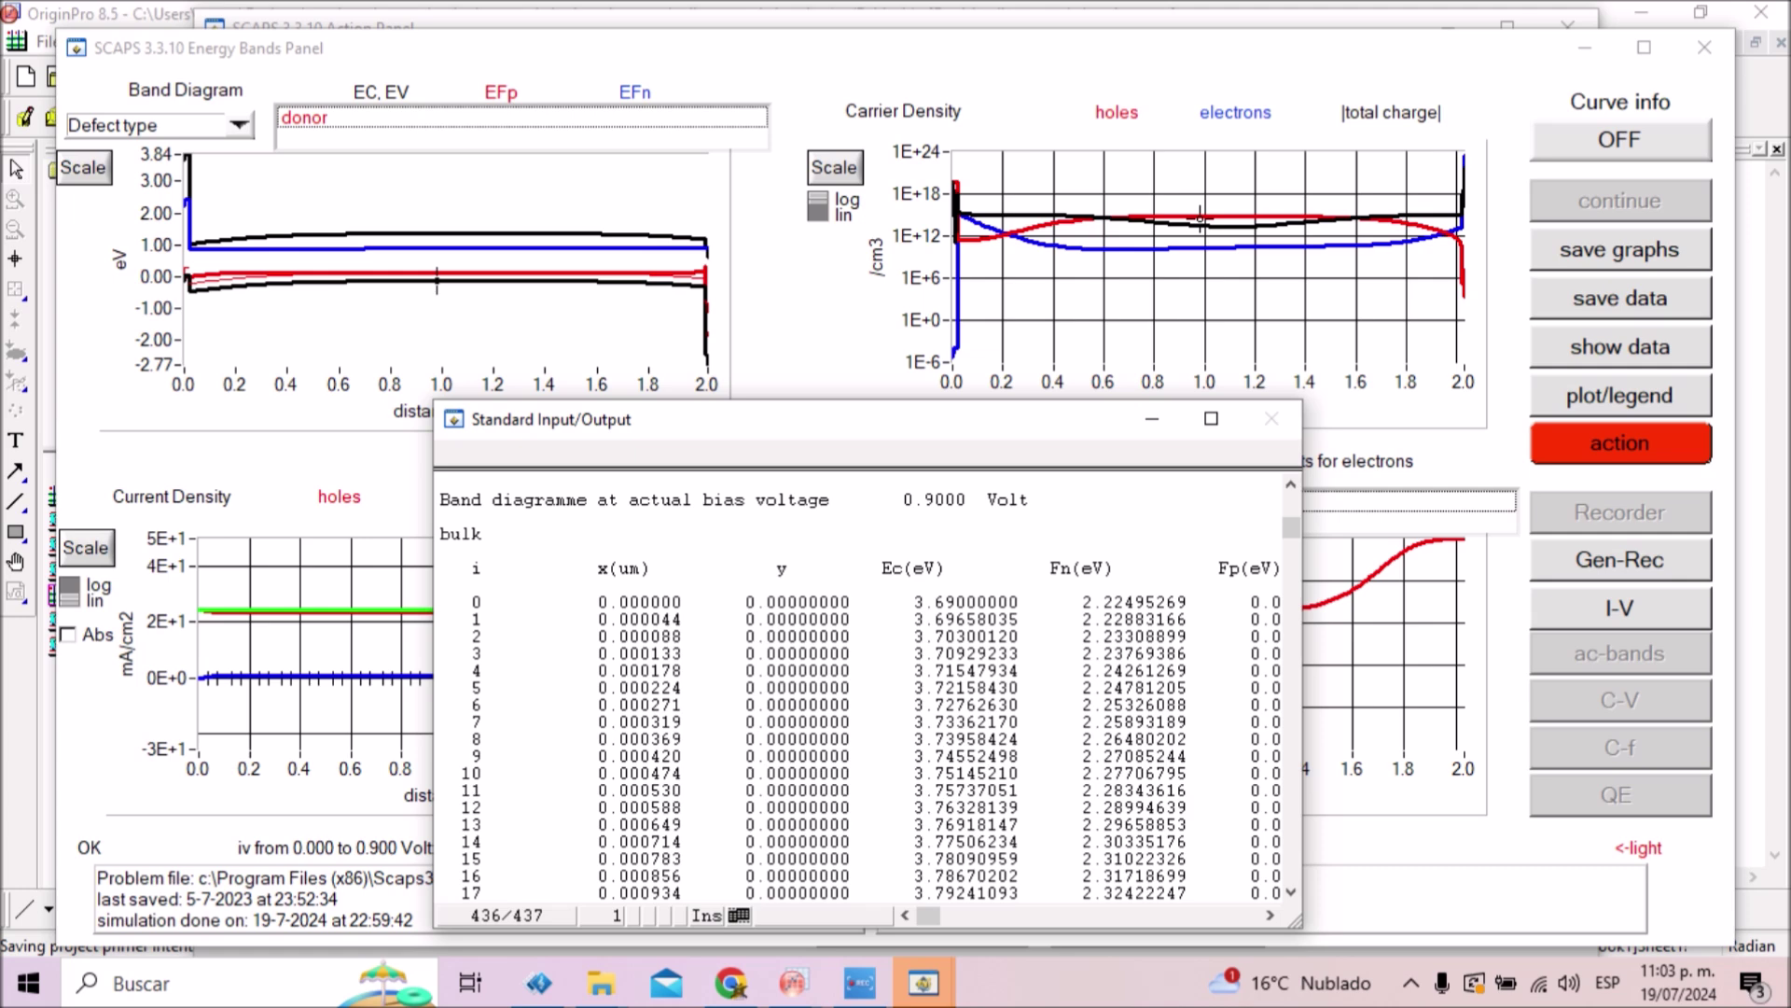
{"action": "key", "text": "alt+F4"}
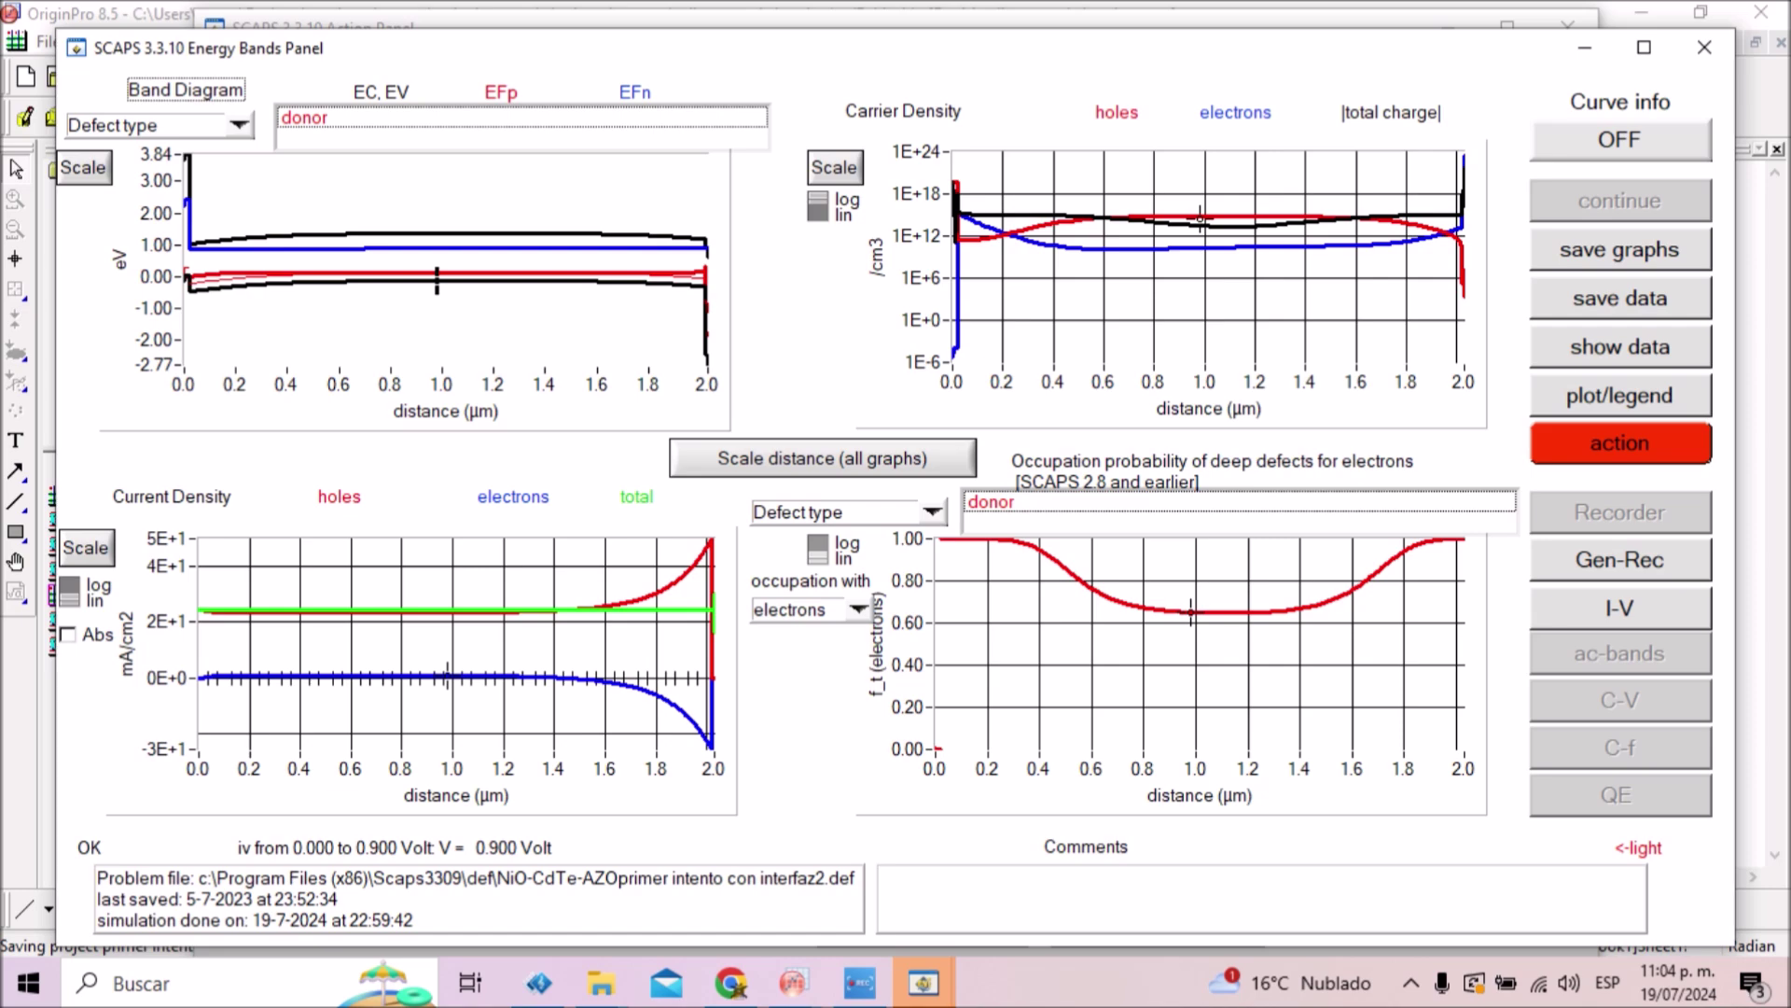
- Show the energy band data listing again and bring the bulk table's column headings and first rows into view
{"action": "left_click", "coordinate": [1620, 346]}
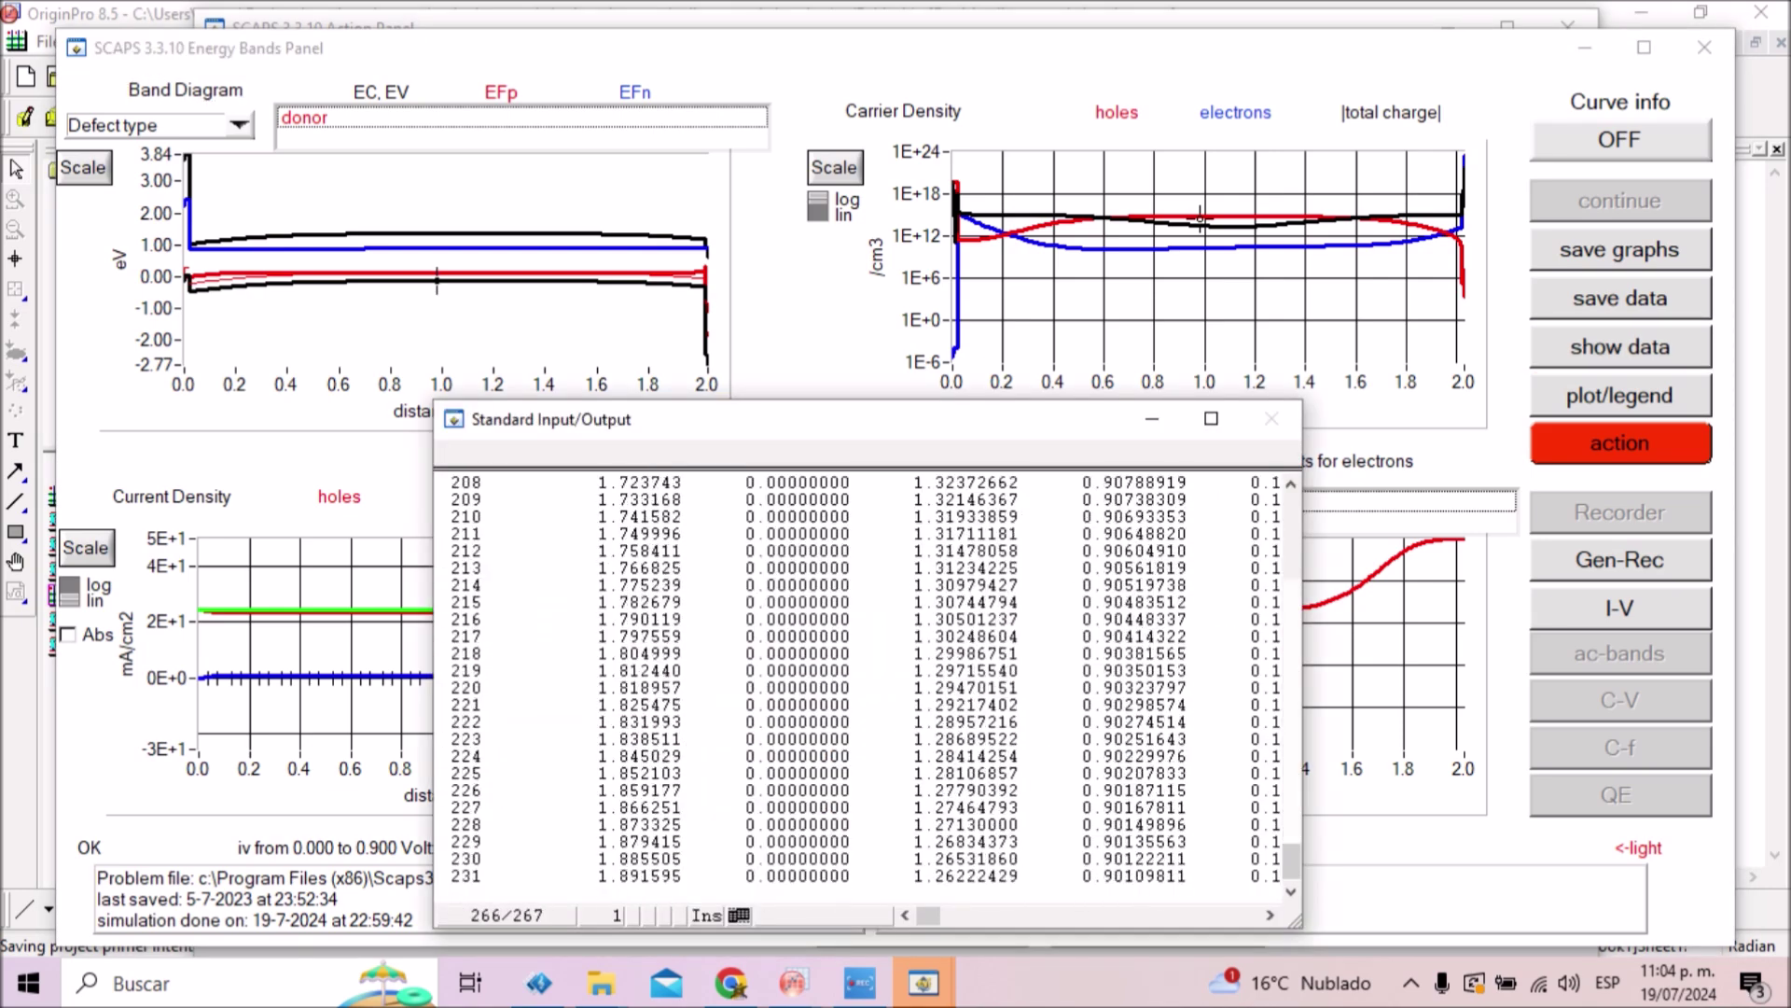
{"action": "scroll", "coordinate": [868, 691], "scroll_direction": "up", "scroll_amount": 20}
{"action": "scroll", "coordinate": [867, 690], "scroll_direction": "up", "scroll_amount": 20}
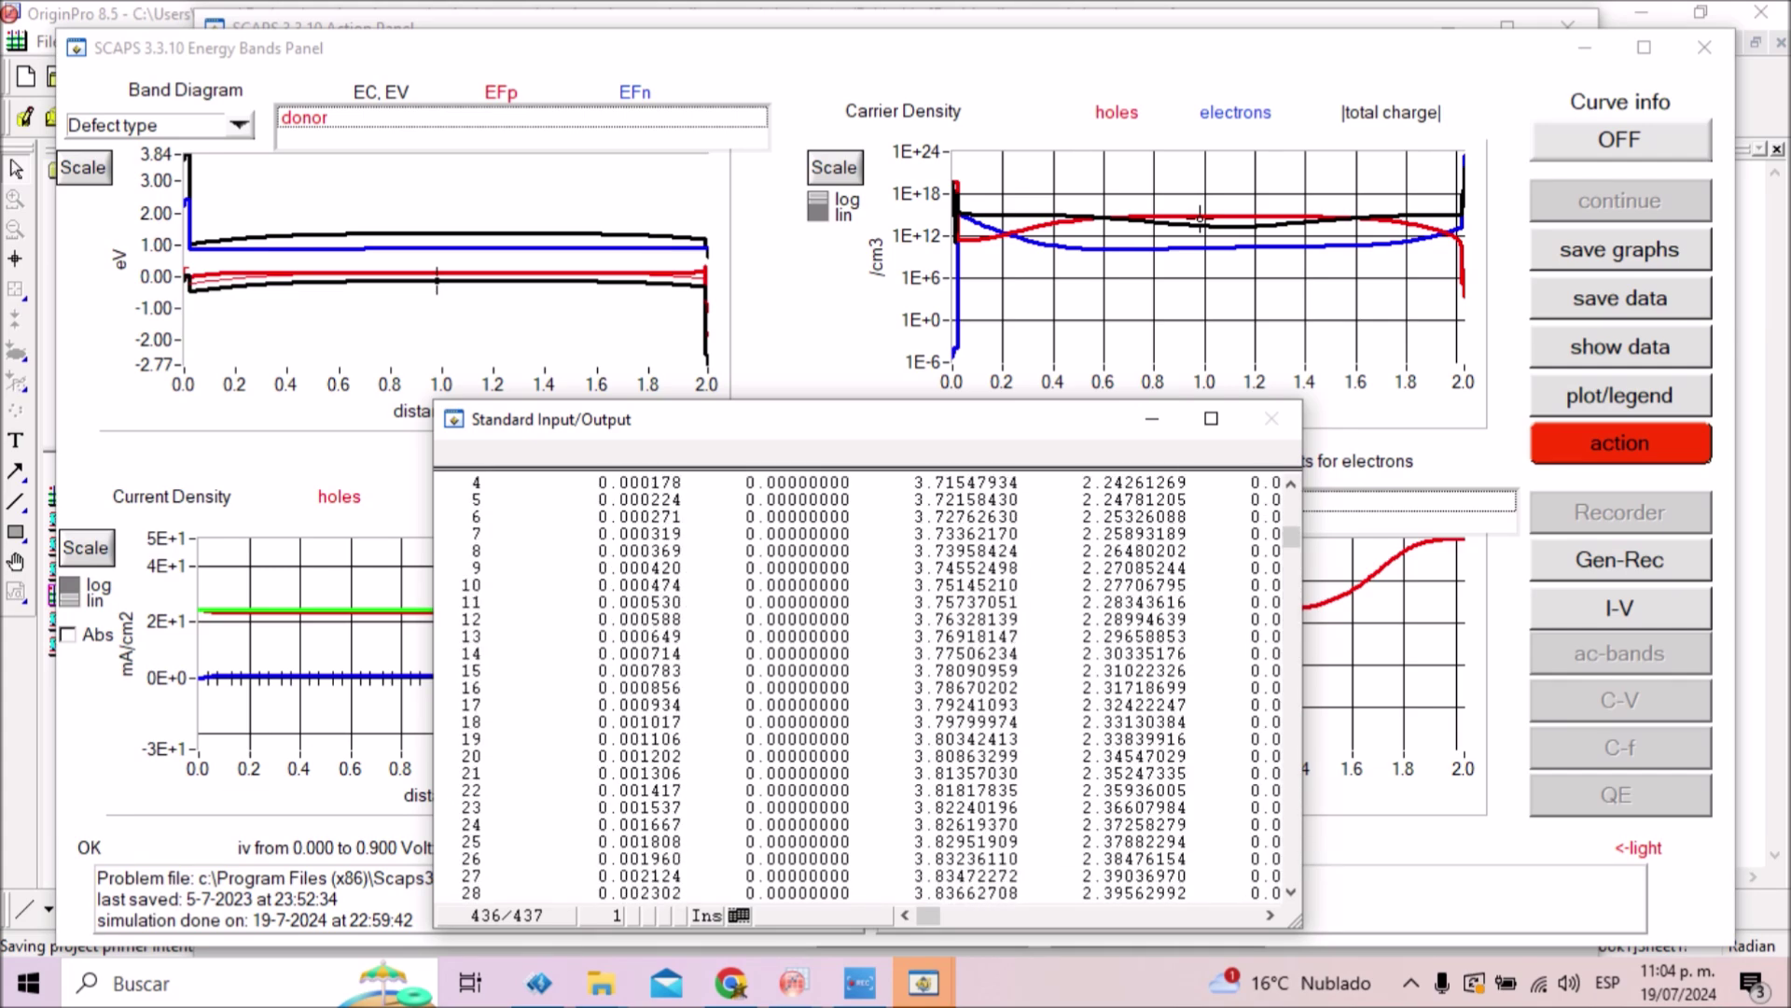
{"action": "scroll", "coordinate": [868, 691], "scroll_direction": "up", "scroll_amount": 10}
{"action": "scroll", "coordinate": [868, 691], "scroll_direction": "down", "scroll_amount": 8}
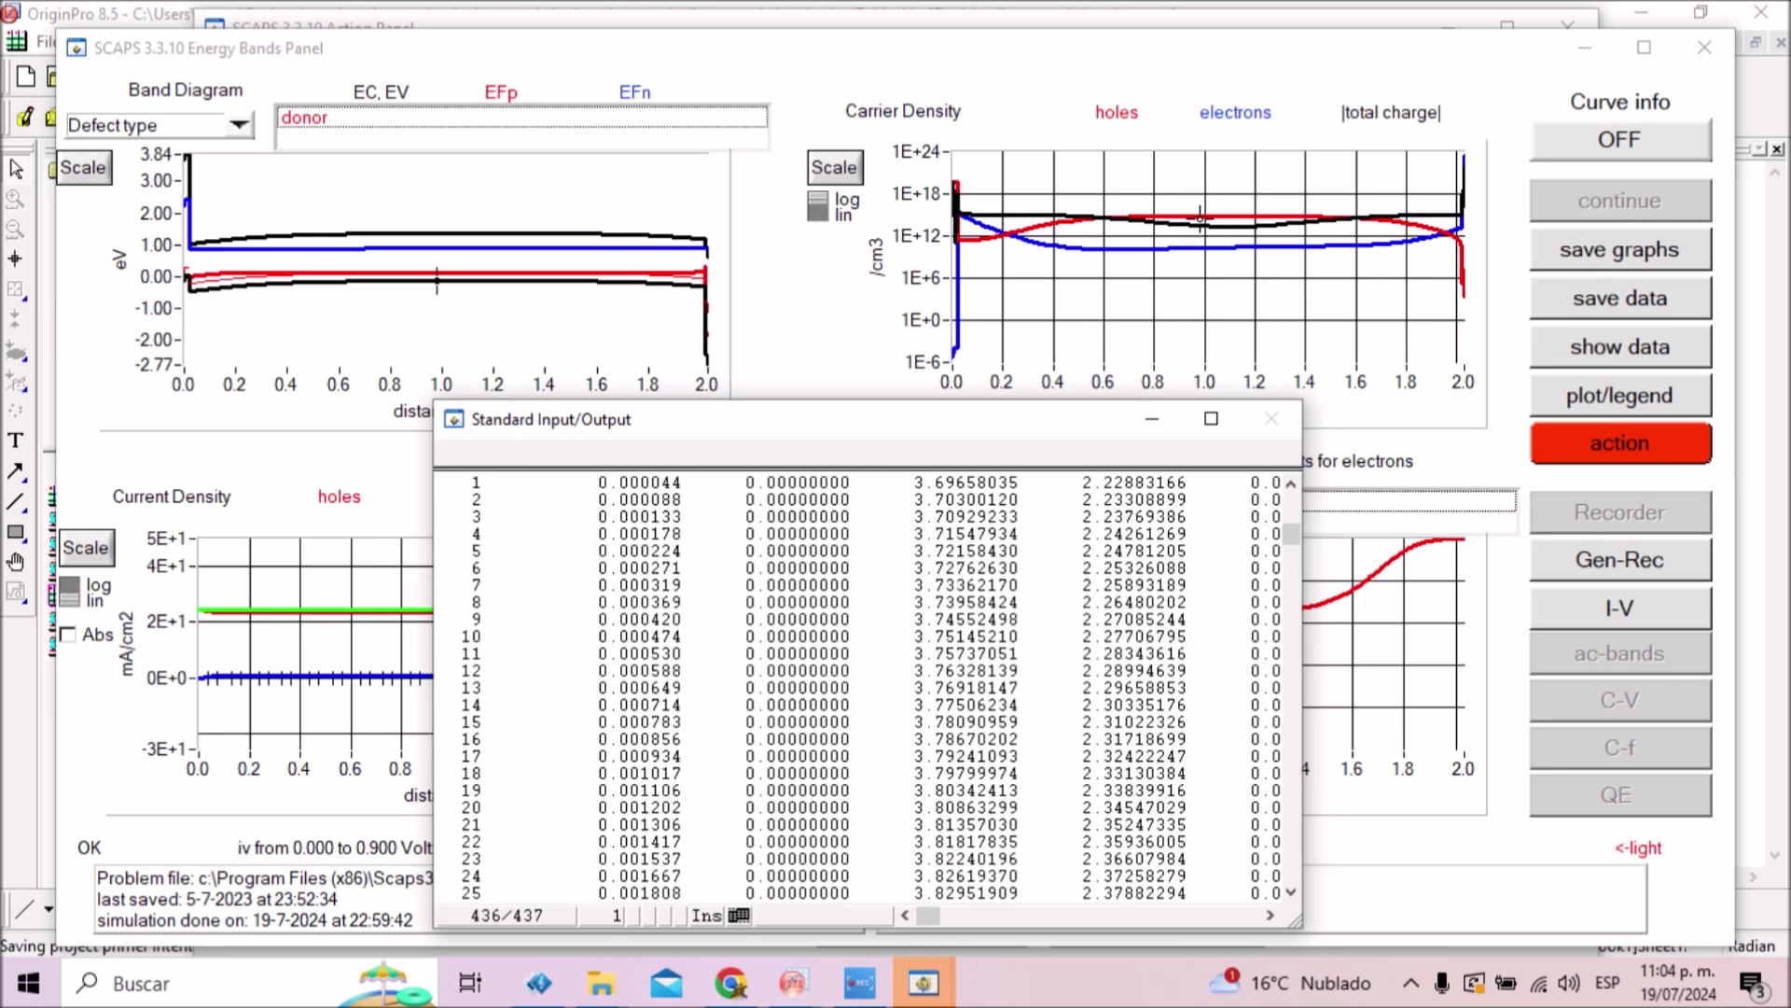
{"action": "scroll", "coordinate": [868, 690], "scroll_direction": "up", "scroll_amount": 9}
{"action": "scroll", "coordinate": [868, 690], "scroll_direction": "down", "scroll_amount": 6}
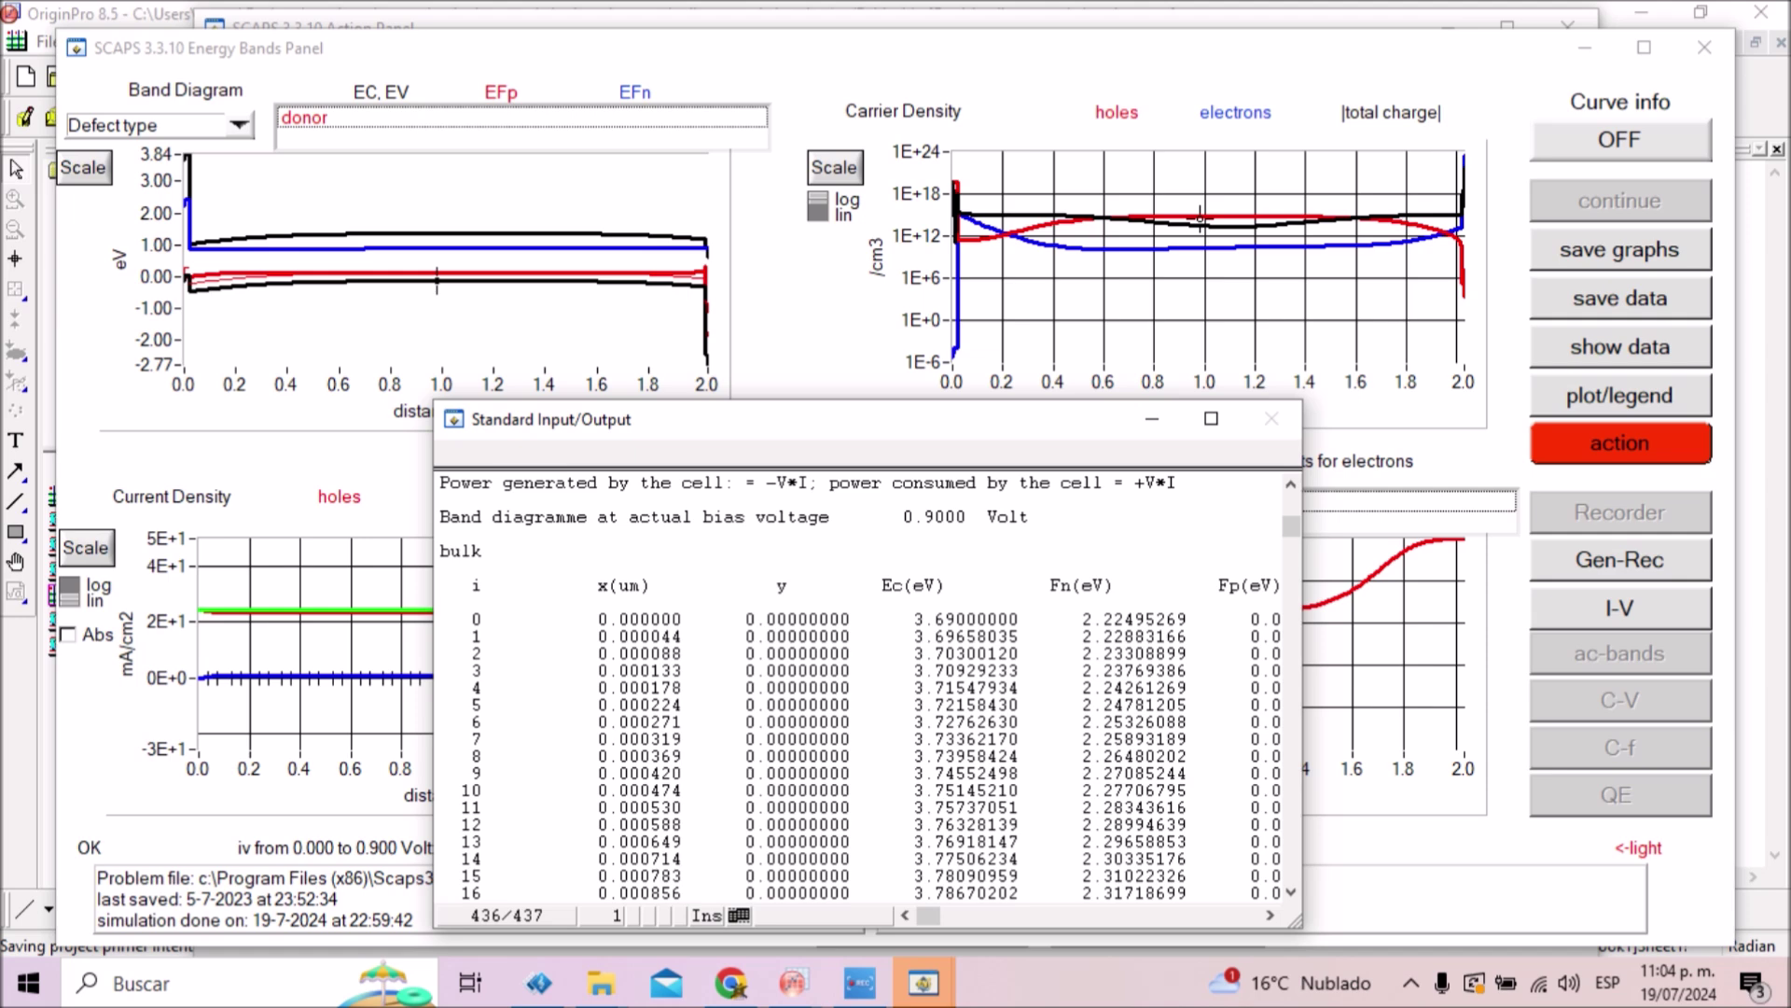
- Examine the Ec, Fn, Fp, Ev and carrier density columns of the bulk band diagram table
{"action": "left_click_drag", "start_coordinate": [928, 916], "coordinate": [935, 916]}
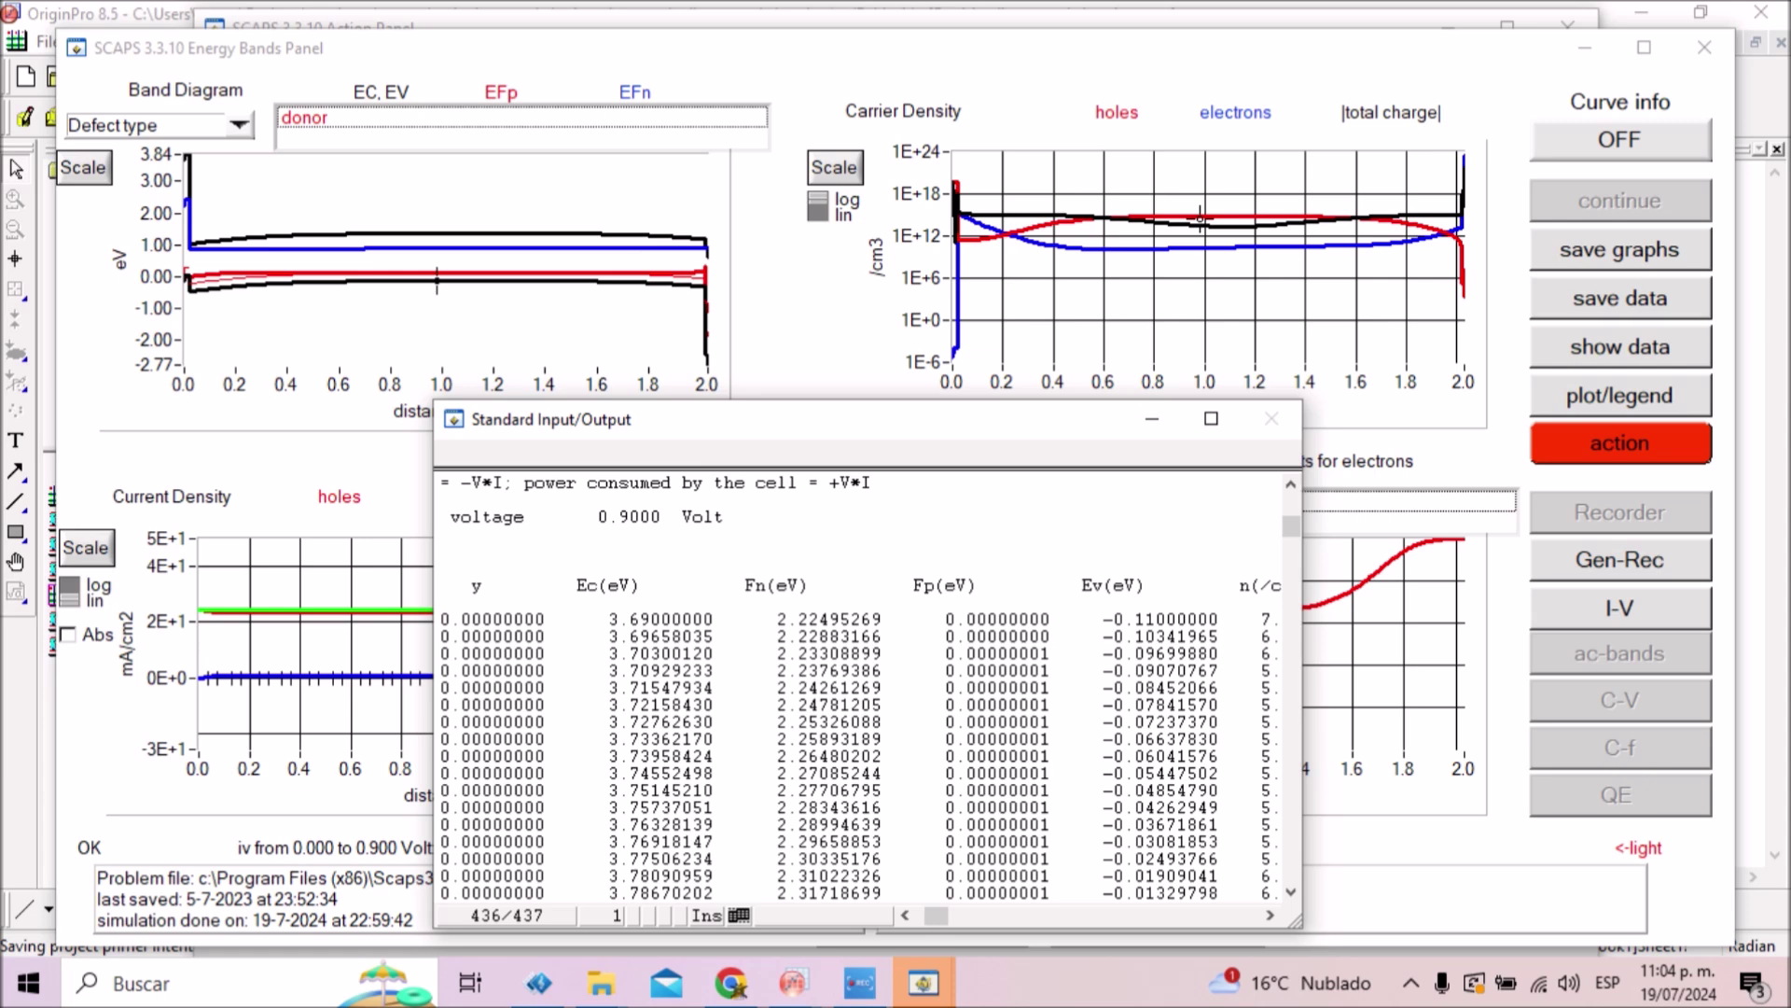
{"action": "left_click", "coordinate": [1269, 915]}
{"action": "left_click", "coordinate": [1270, 914]}
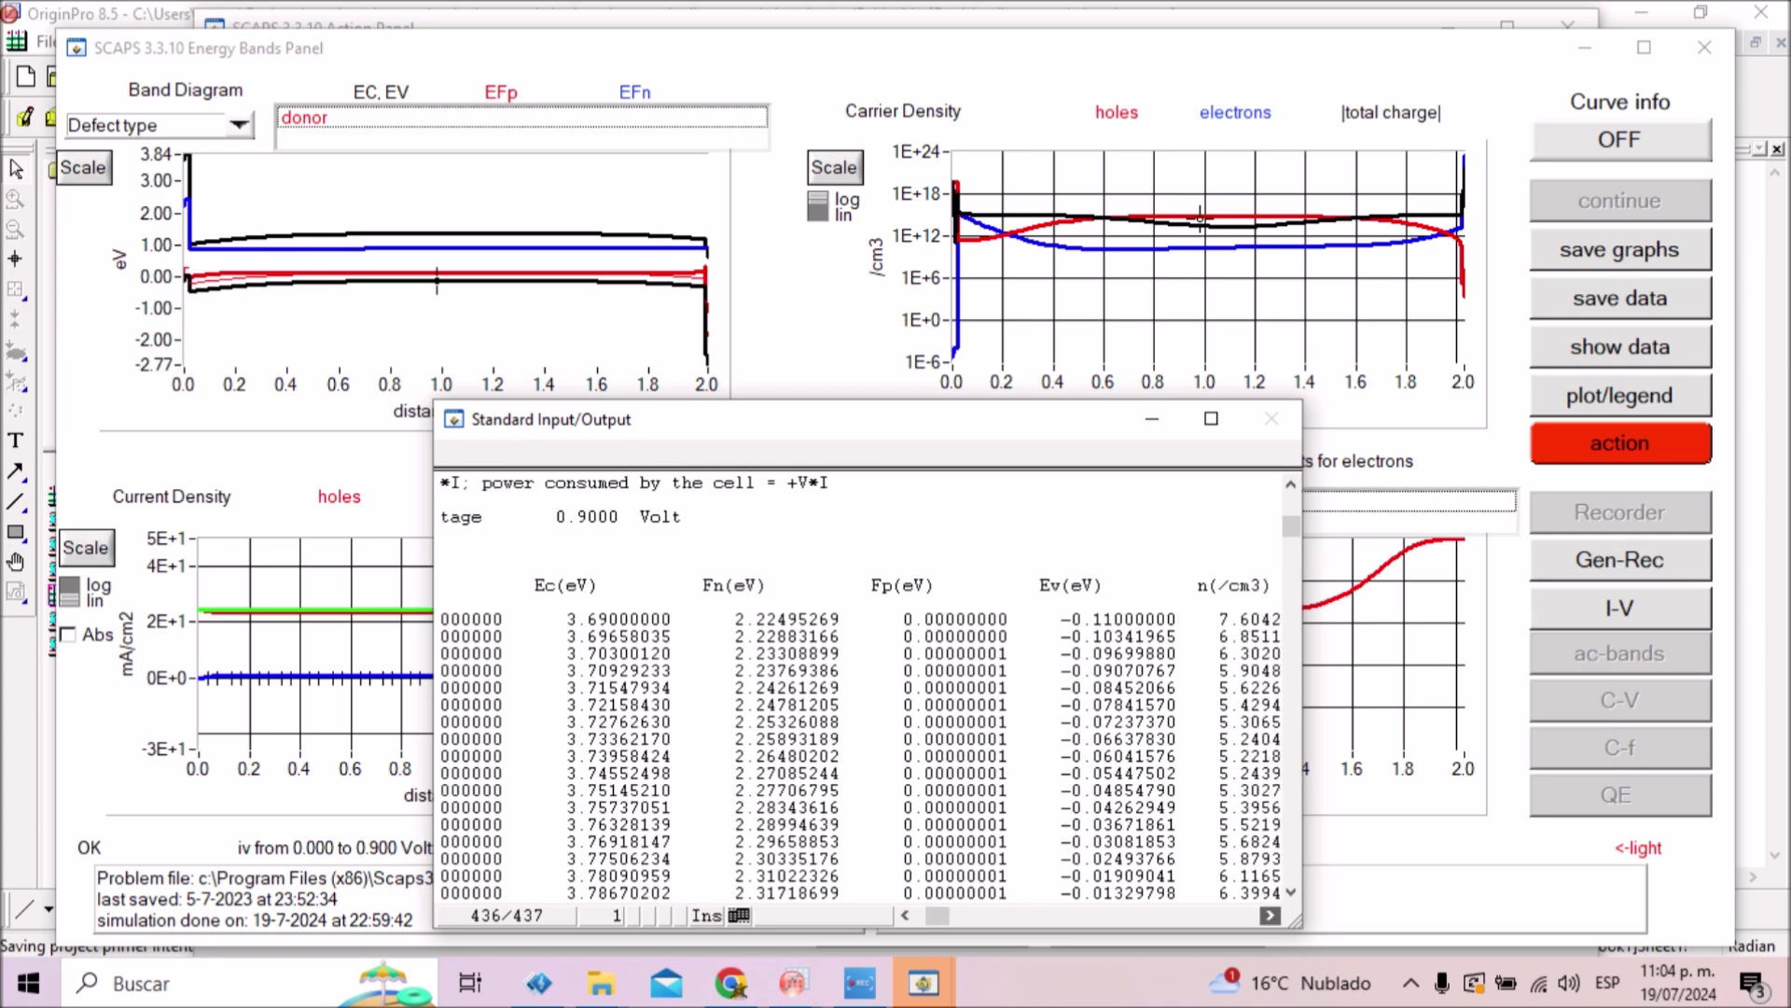
{"action": "left_click", "coordinate": [1270, 914]}
{"action": "left_click", "coordinate": [1270, 914]}
{"action": "left_click", "coordinate": [1270, 915]}
{"action": "left_click", "coordinate": [1270, 914]}
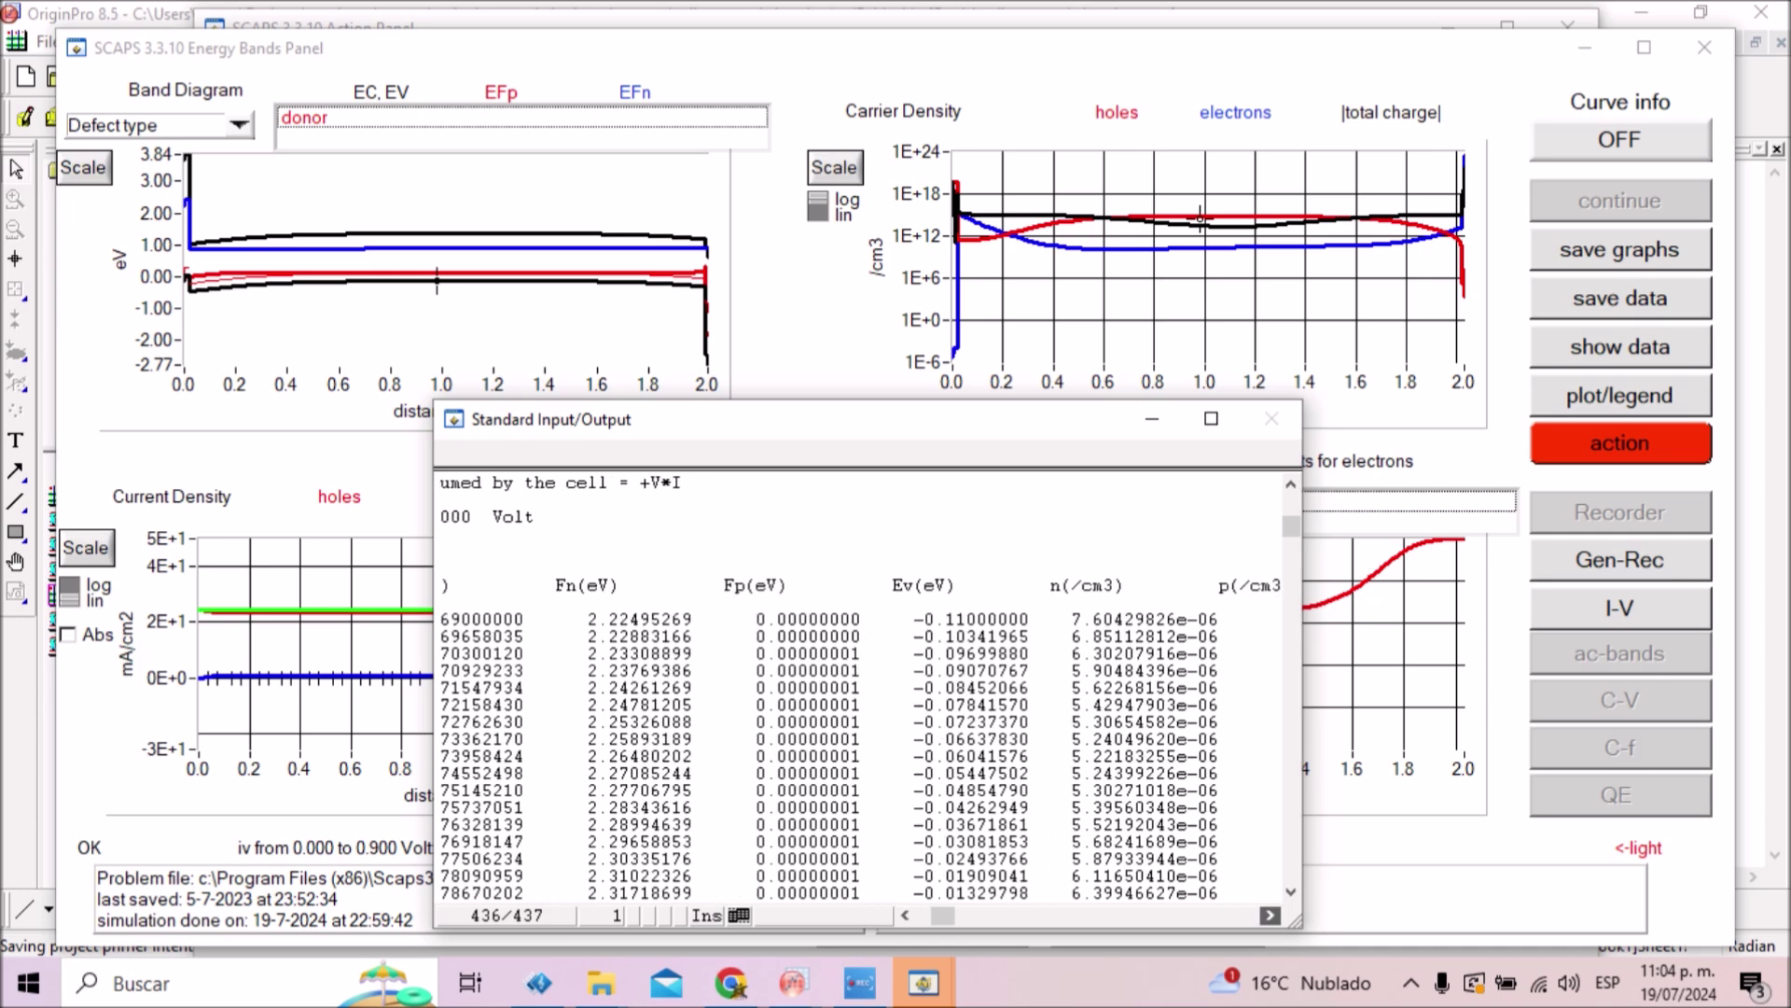
{"action": "left_click", "coordinate": [1270, 914]}
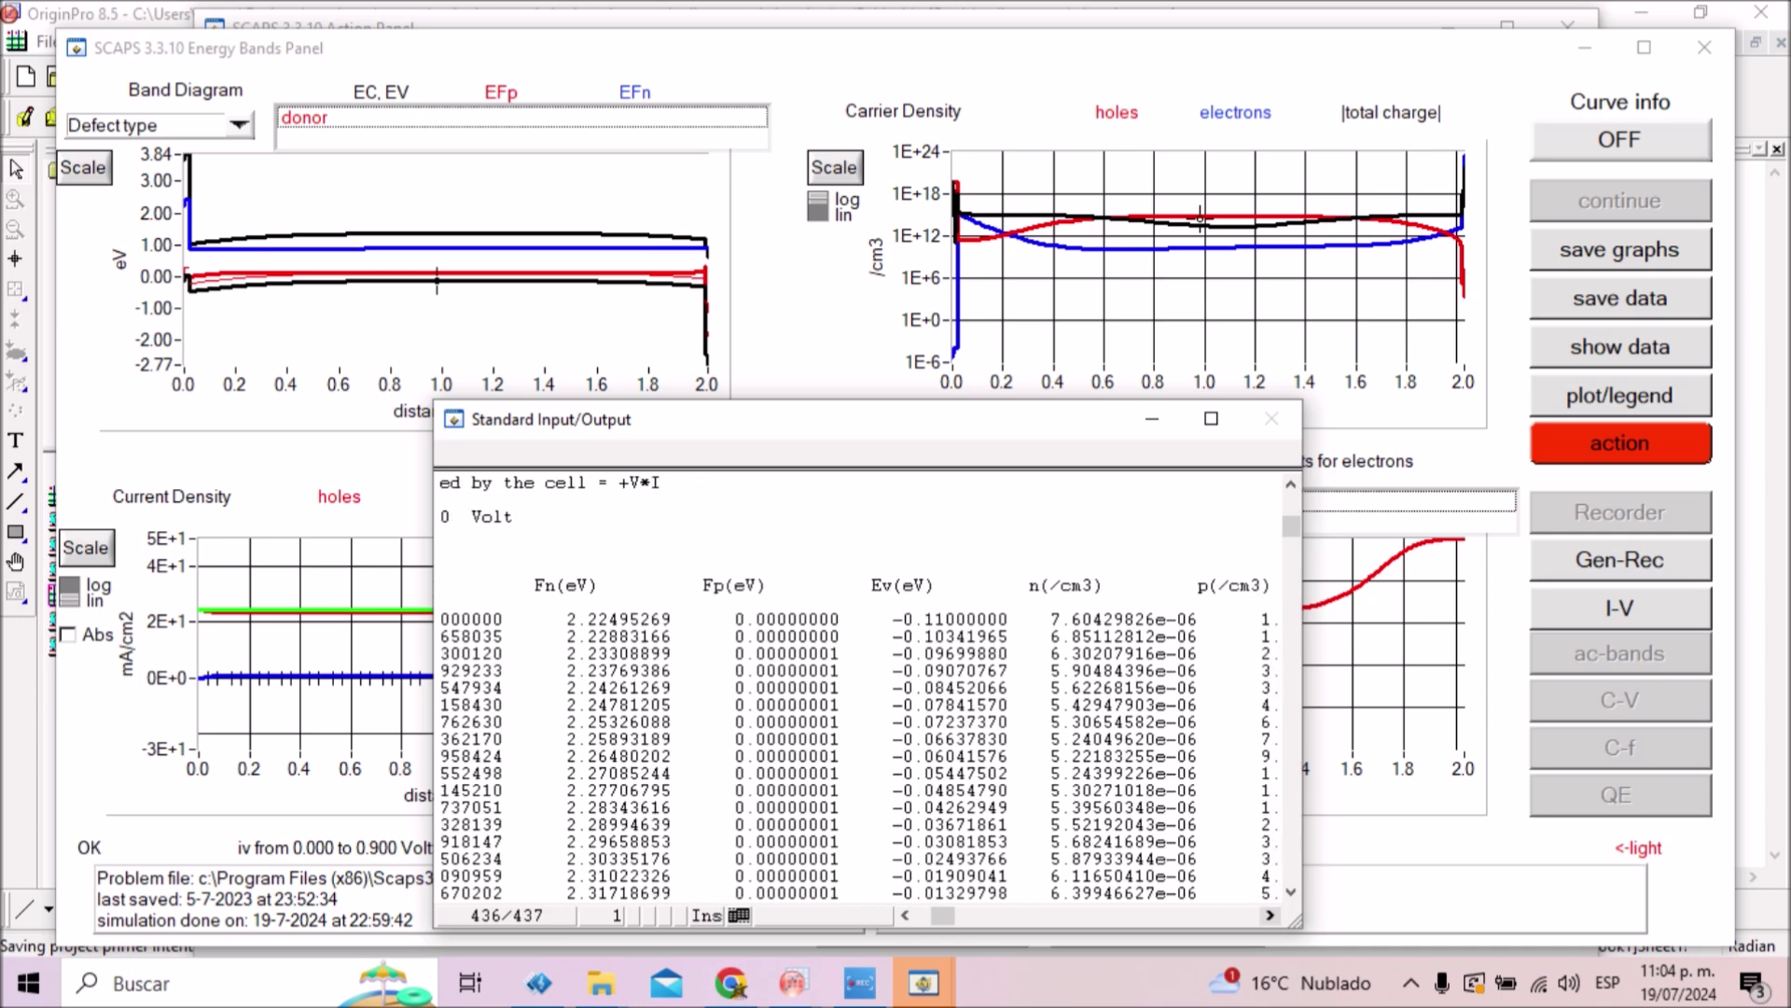
{"action": "left_click", "coordinate": [1270, 915]}
{"action": "left_click", "coordinate": [1270, 914]}
{"action": "left_click", "coordinate": [1269, 915]}
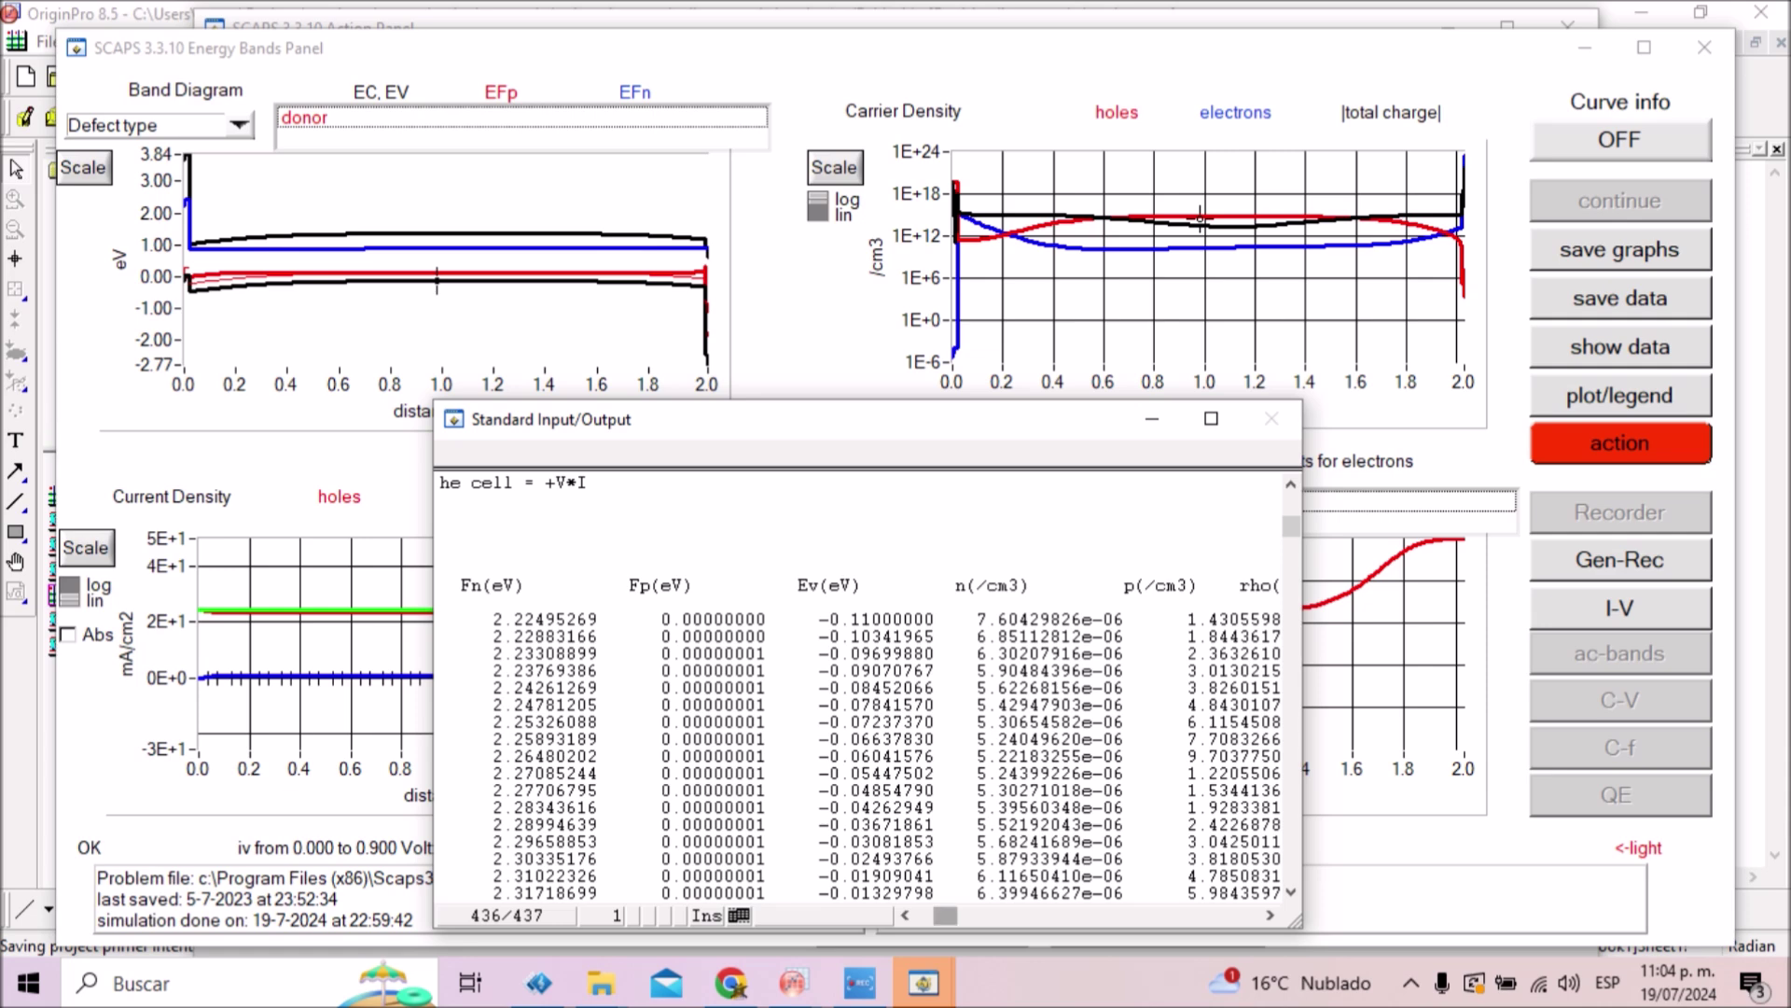
- Return to the first columns of the bulk table and highlight its data from row 0 into row 7
{"action": "left_click", "coordinate": [904, 914]}
{"action": "left_click", "coordinate": [904, 914]}
{"action": "left_click", "coordinate": [904, 914]}
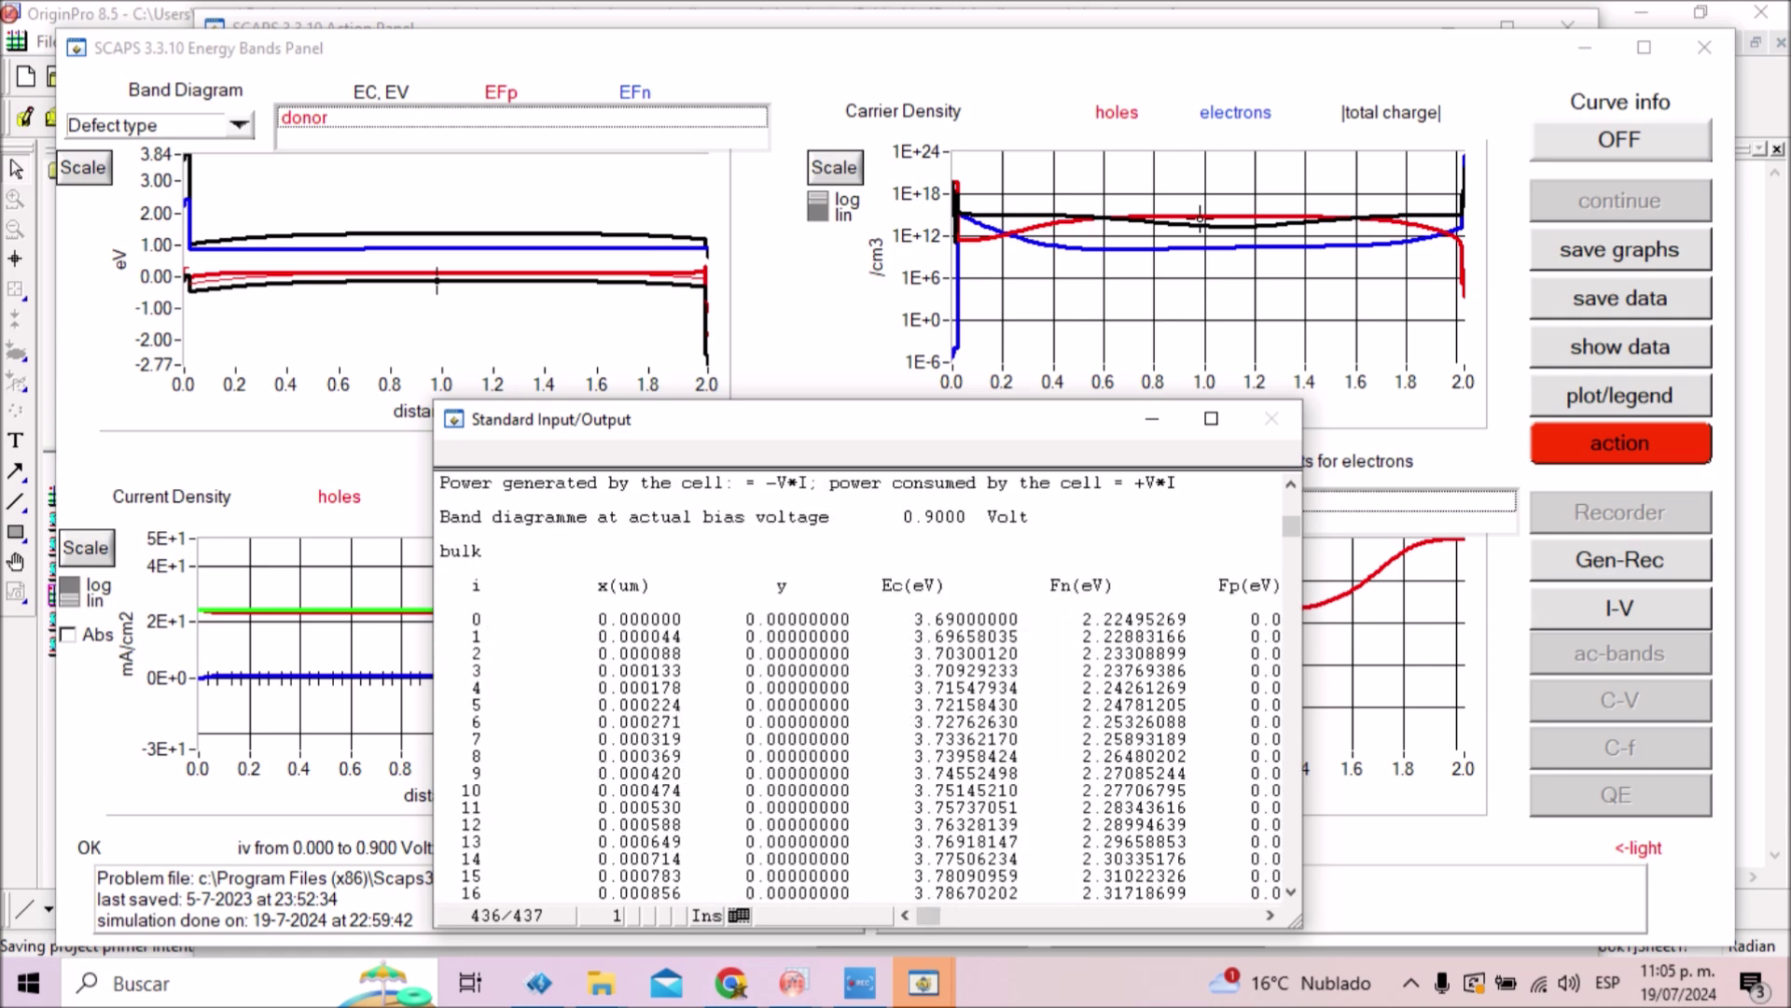
{"action": "left_click_drag", "start_coordinate": [460, 618], "coordinate": [1062, 739]}
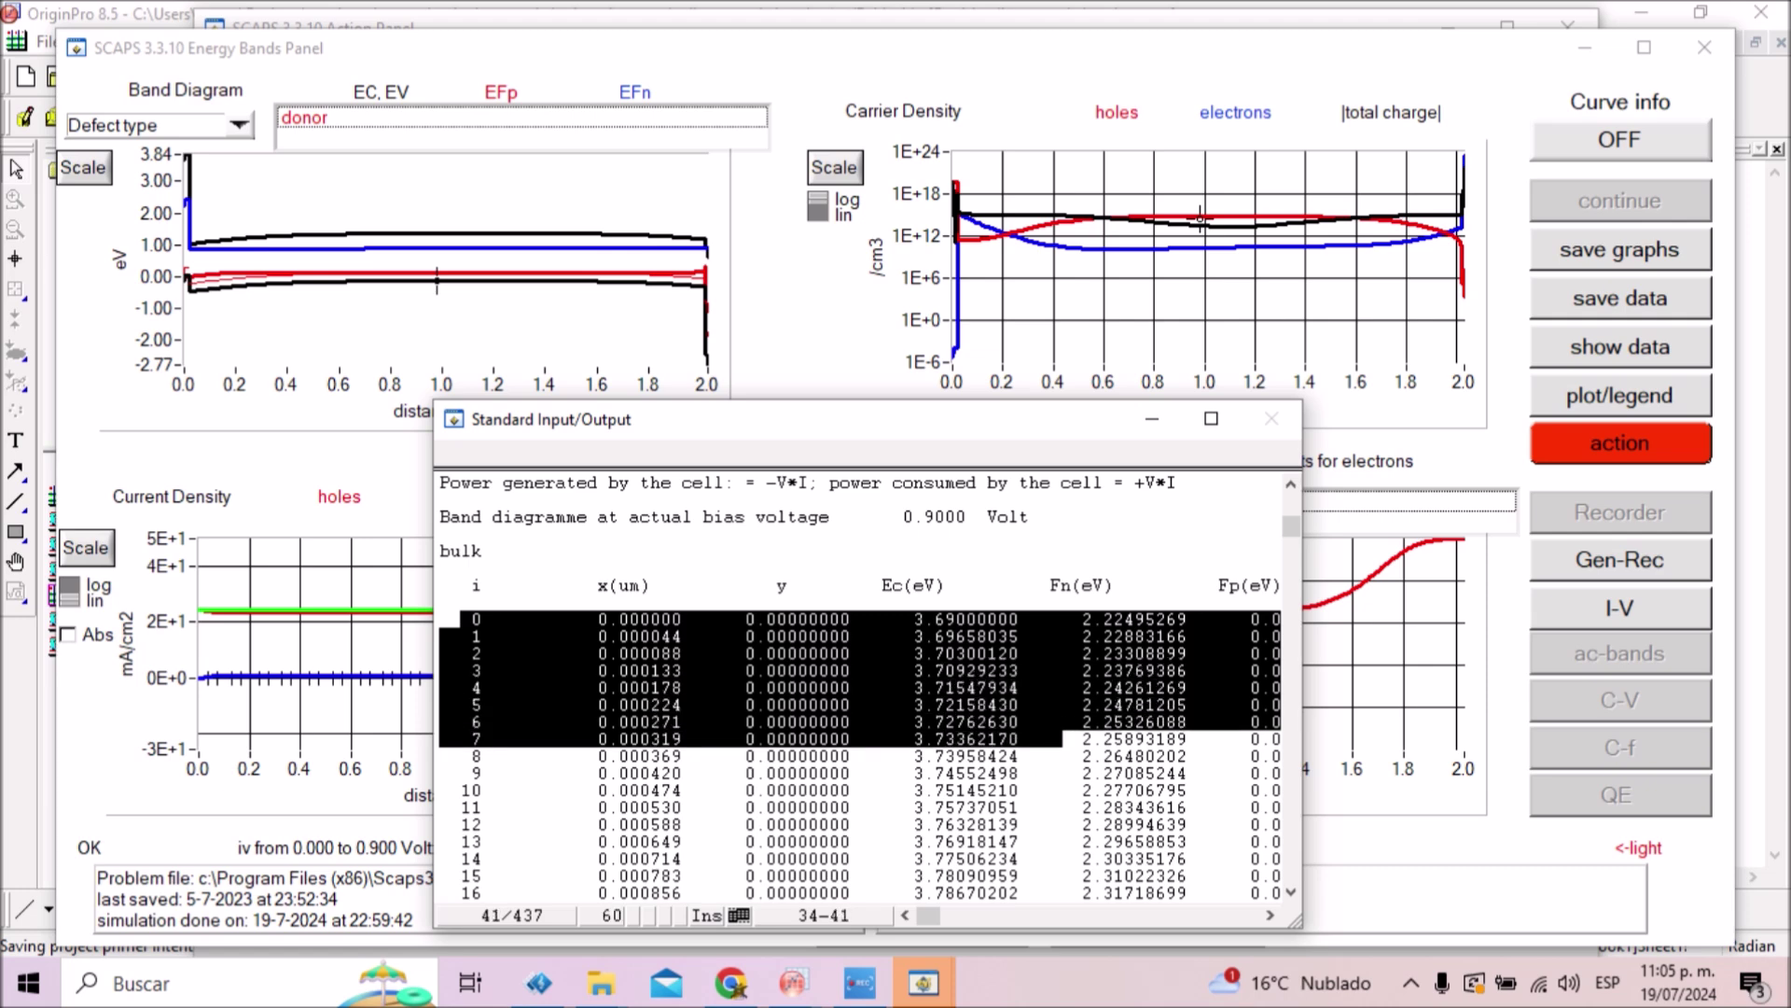
- Switch to the OriginPro band diagram project and view its worksheet from row 1, followed by Graph5 and Graph4
{"action": "left_click", "coordinate": [793, 982]}
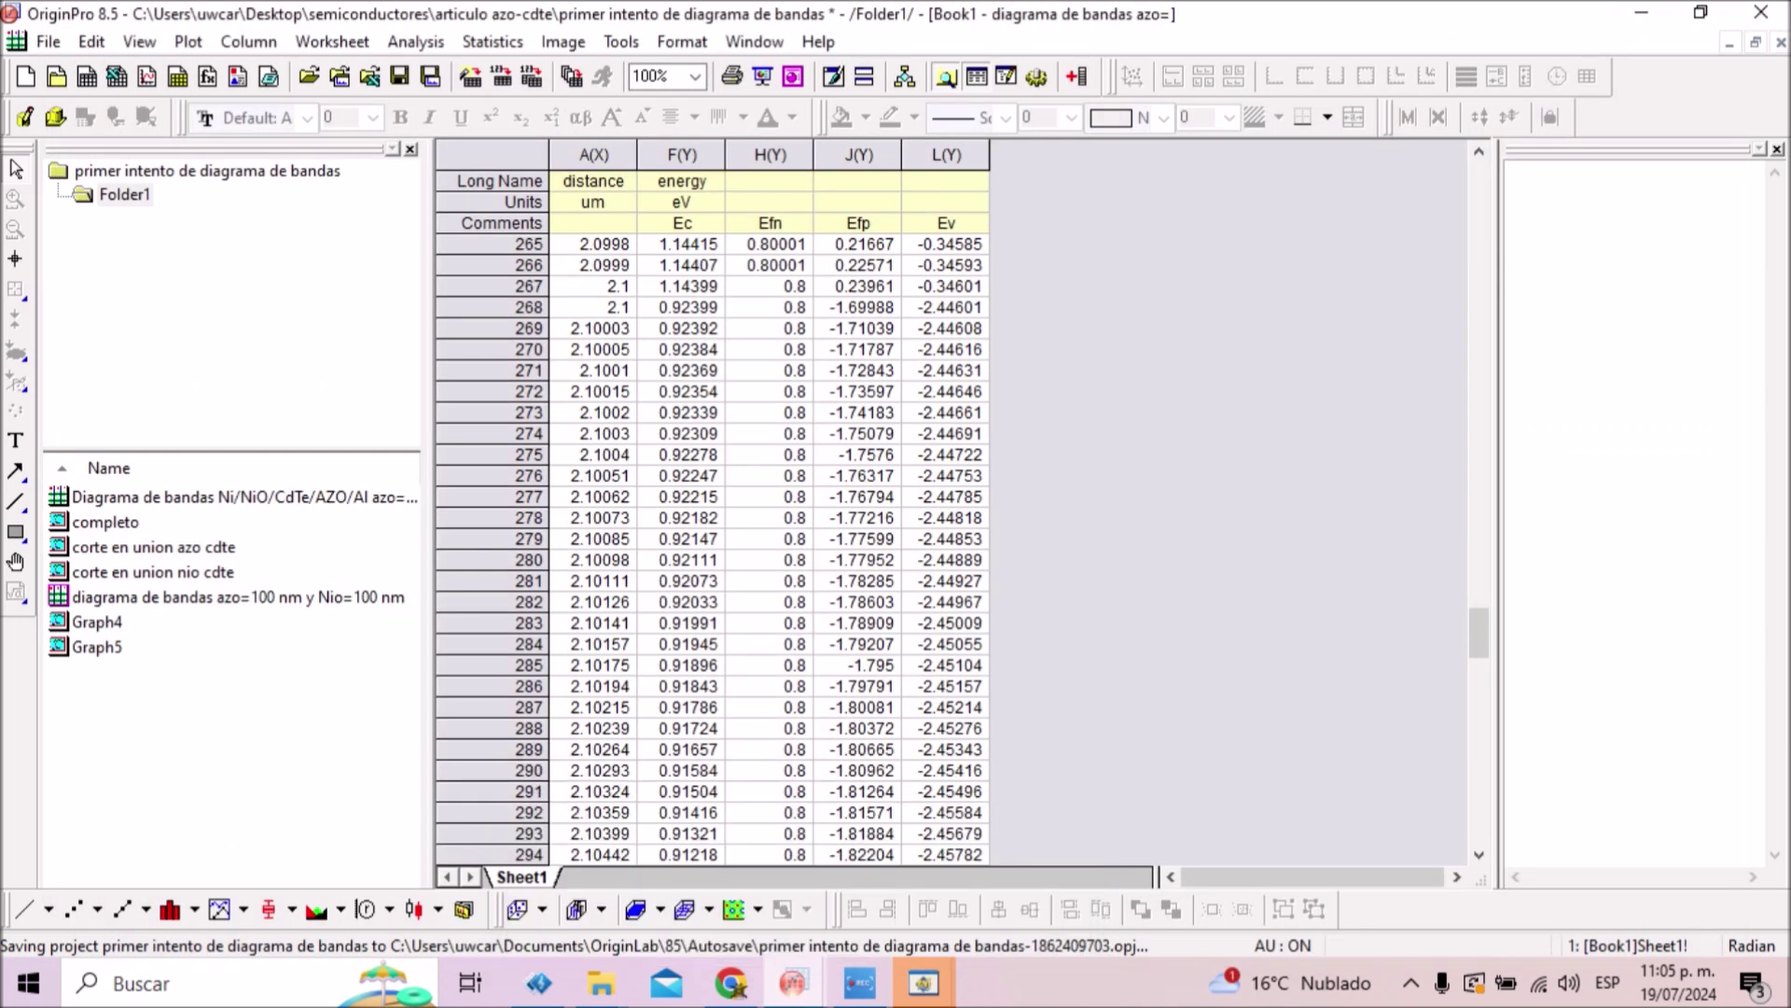
{"action": "scroll", "coordinate": [755, 550], "scroll_direction": "up", "scroll_amount": 20}
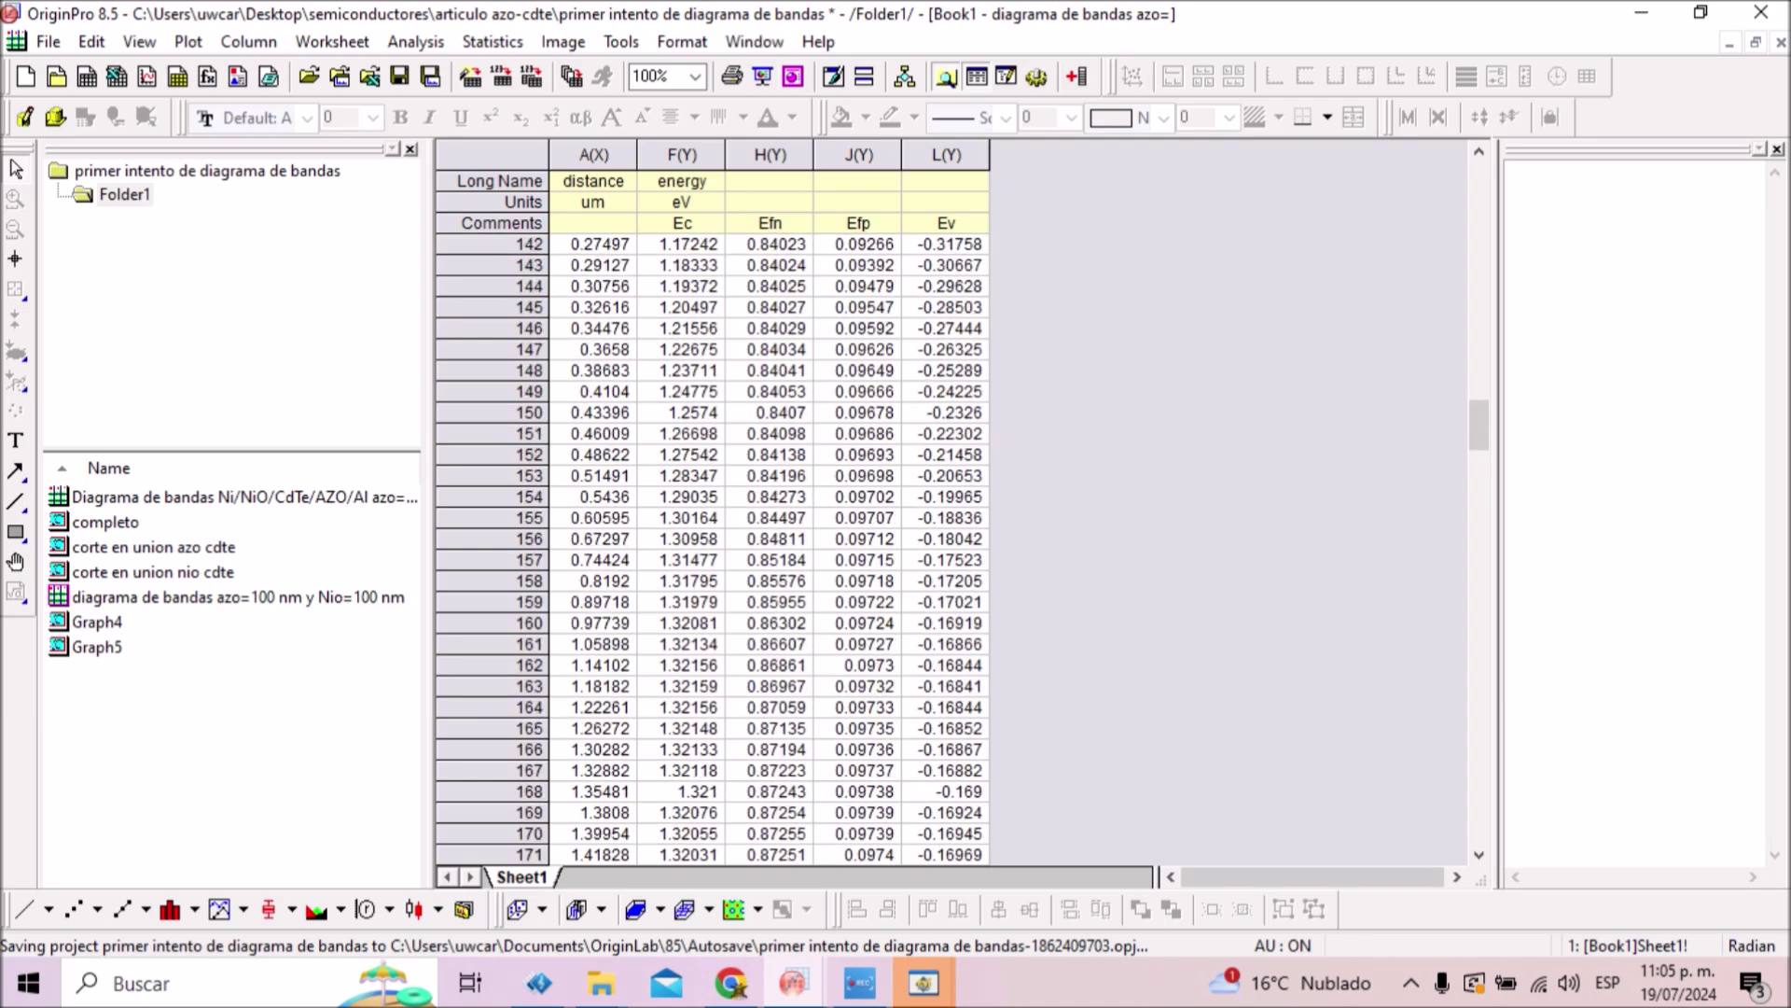
{"action": "scroll", "coordinate": [756, 550], "scroll_direction": "up", "scroll_amount": 20}
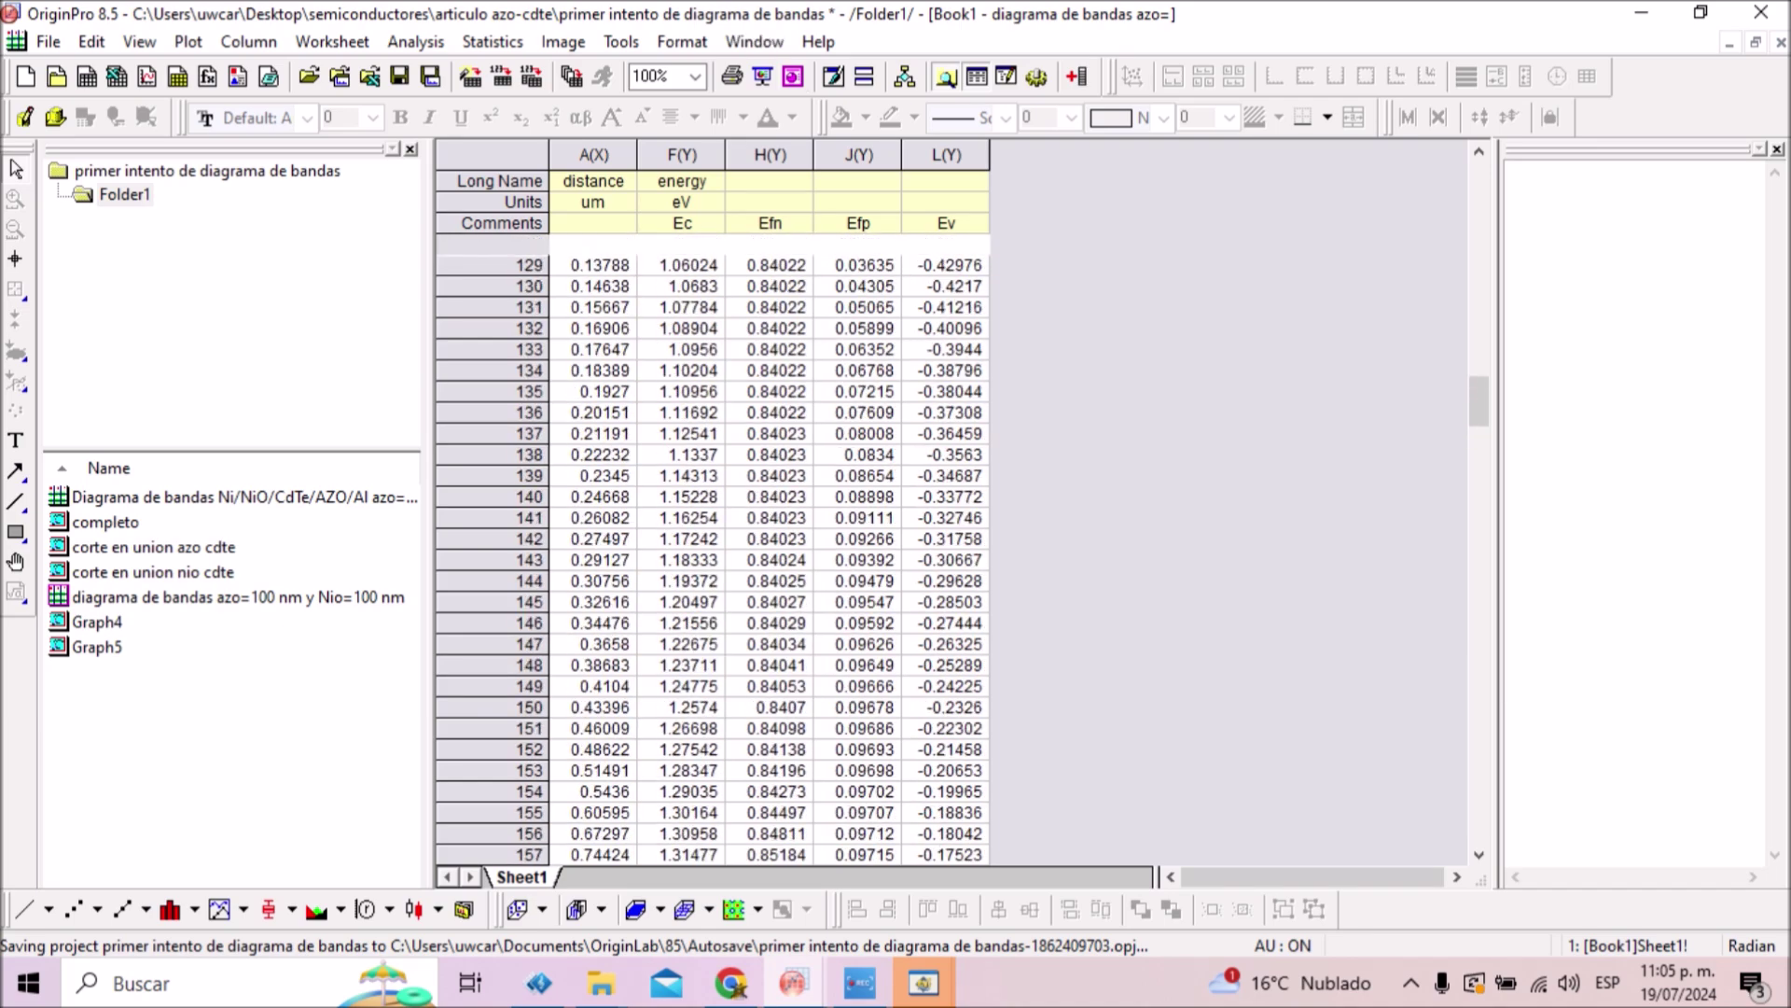
{"action": "scroll", "coordinate": [756, 551], "scroll_direction": "up", "scroll_amount": 7}
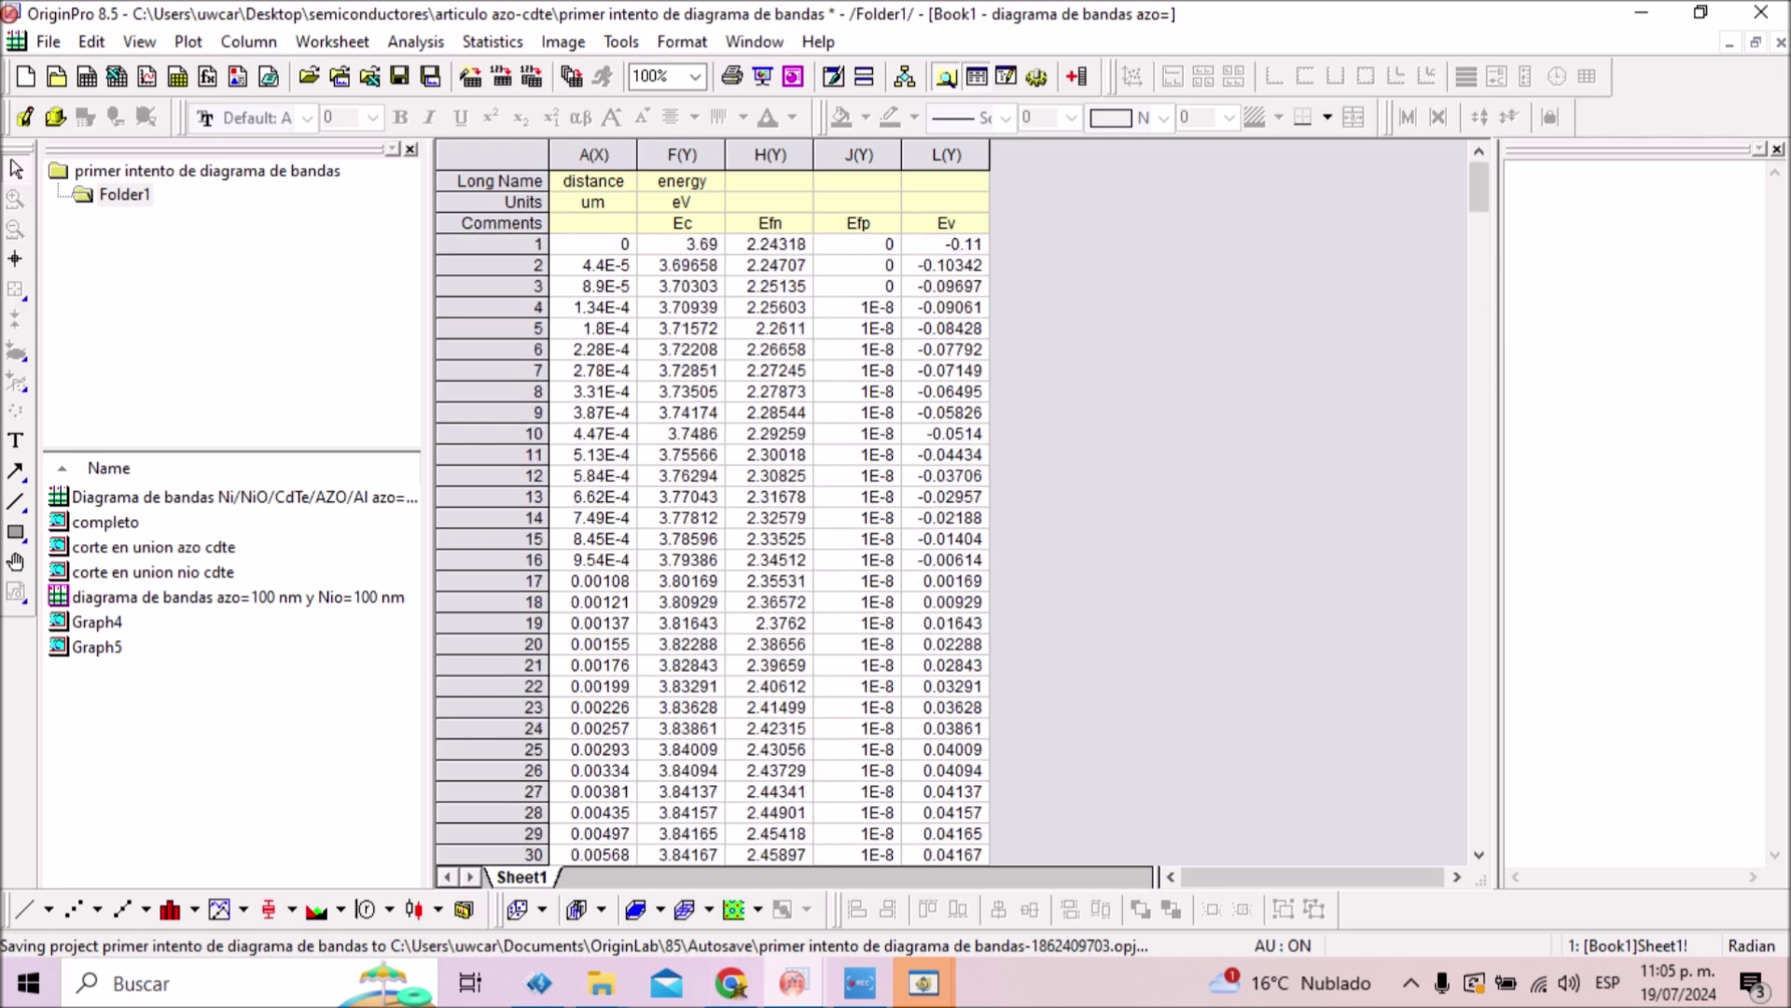
{"action": "double_click", "coordinate": [97, 647]}
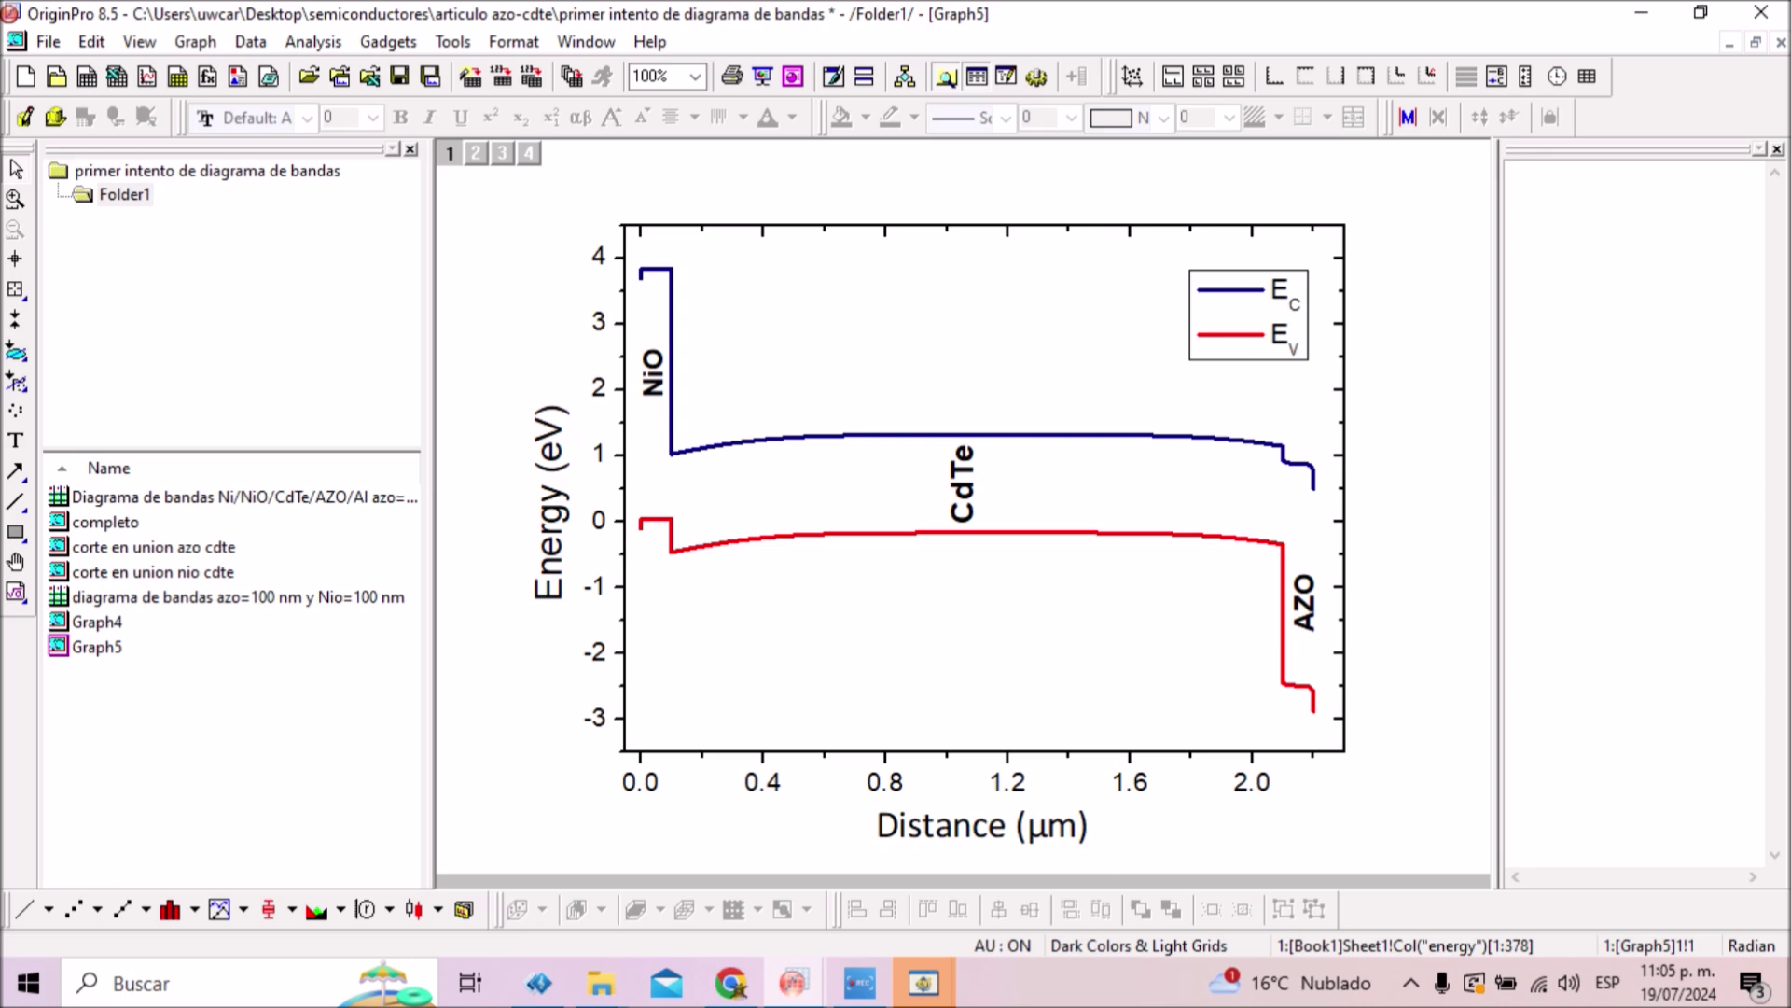
{"action": "double_click", "coordinate": [97, 621]}
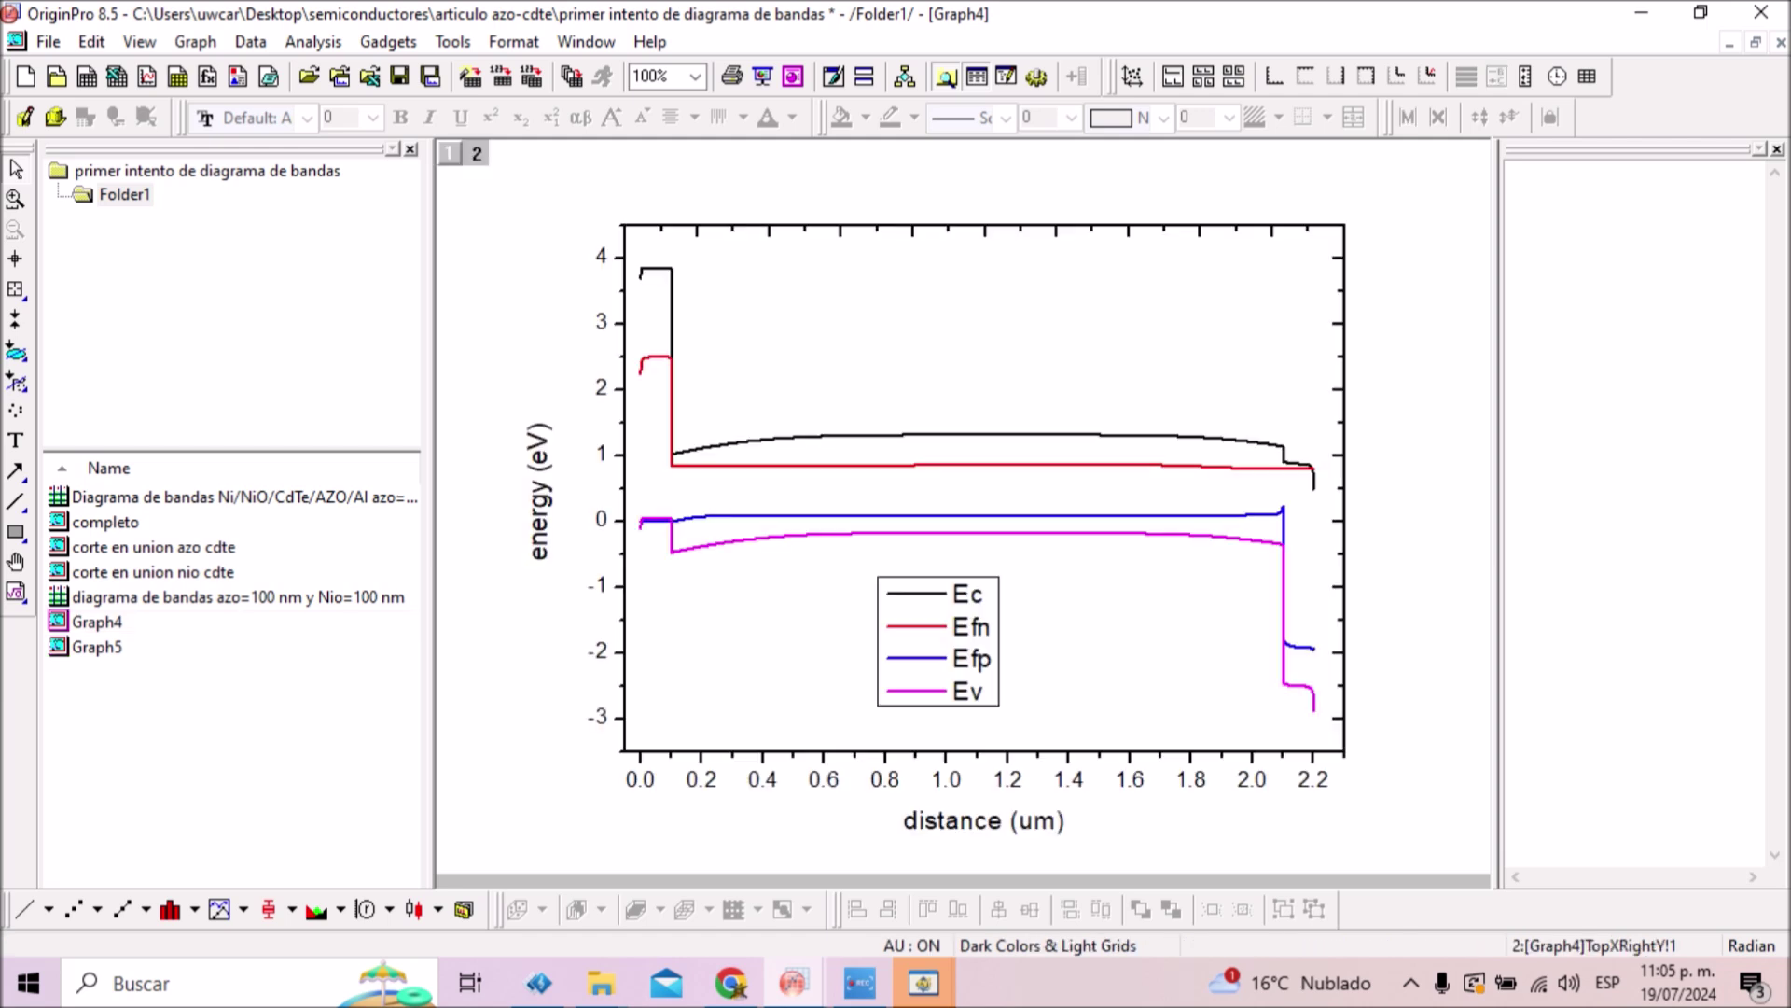
- Switch back to the SCAPS energy bands results, dismiss the data listing and return to the action panel
{"action": "left_click", "coordinate": [793, 982]}
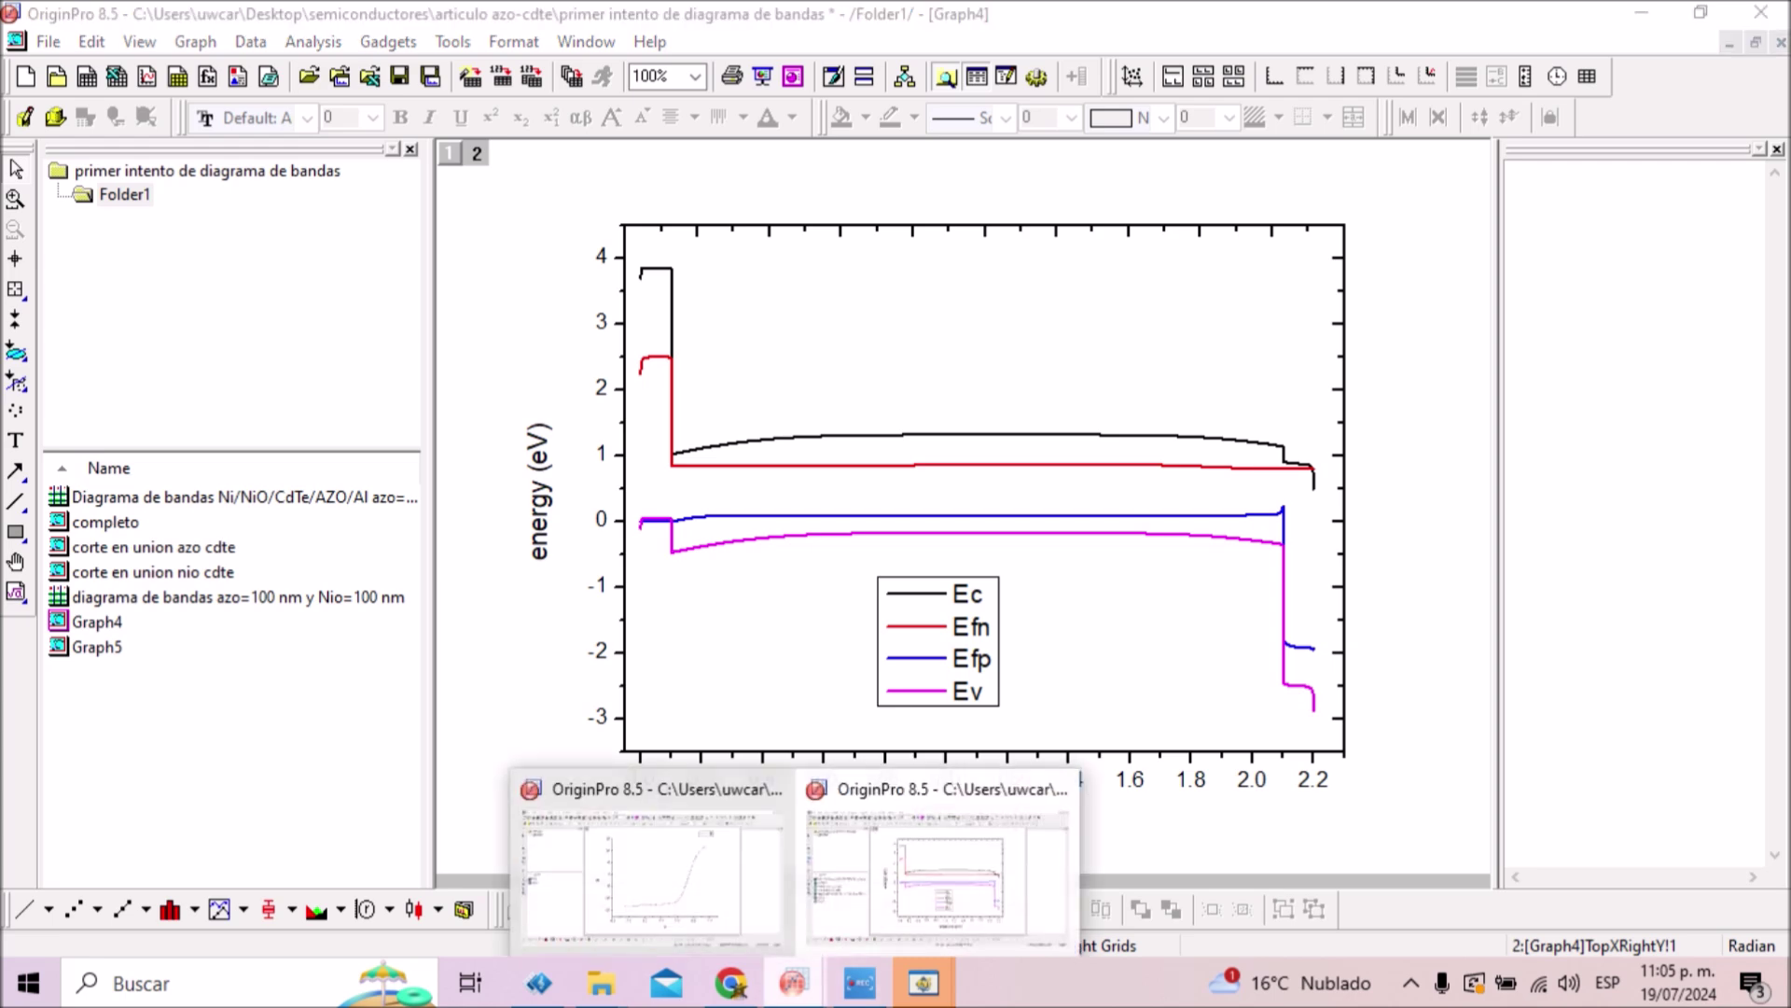
{"action": "mouse_move", "coordinate": [924, 982]}
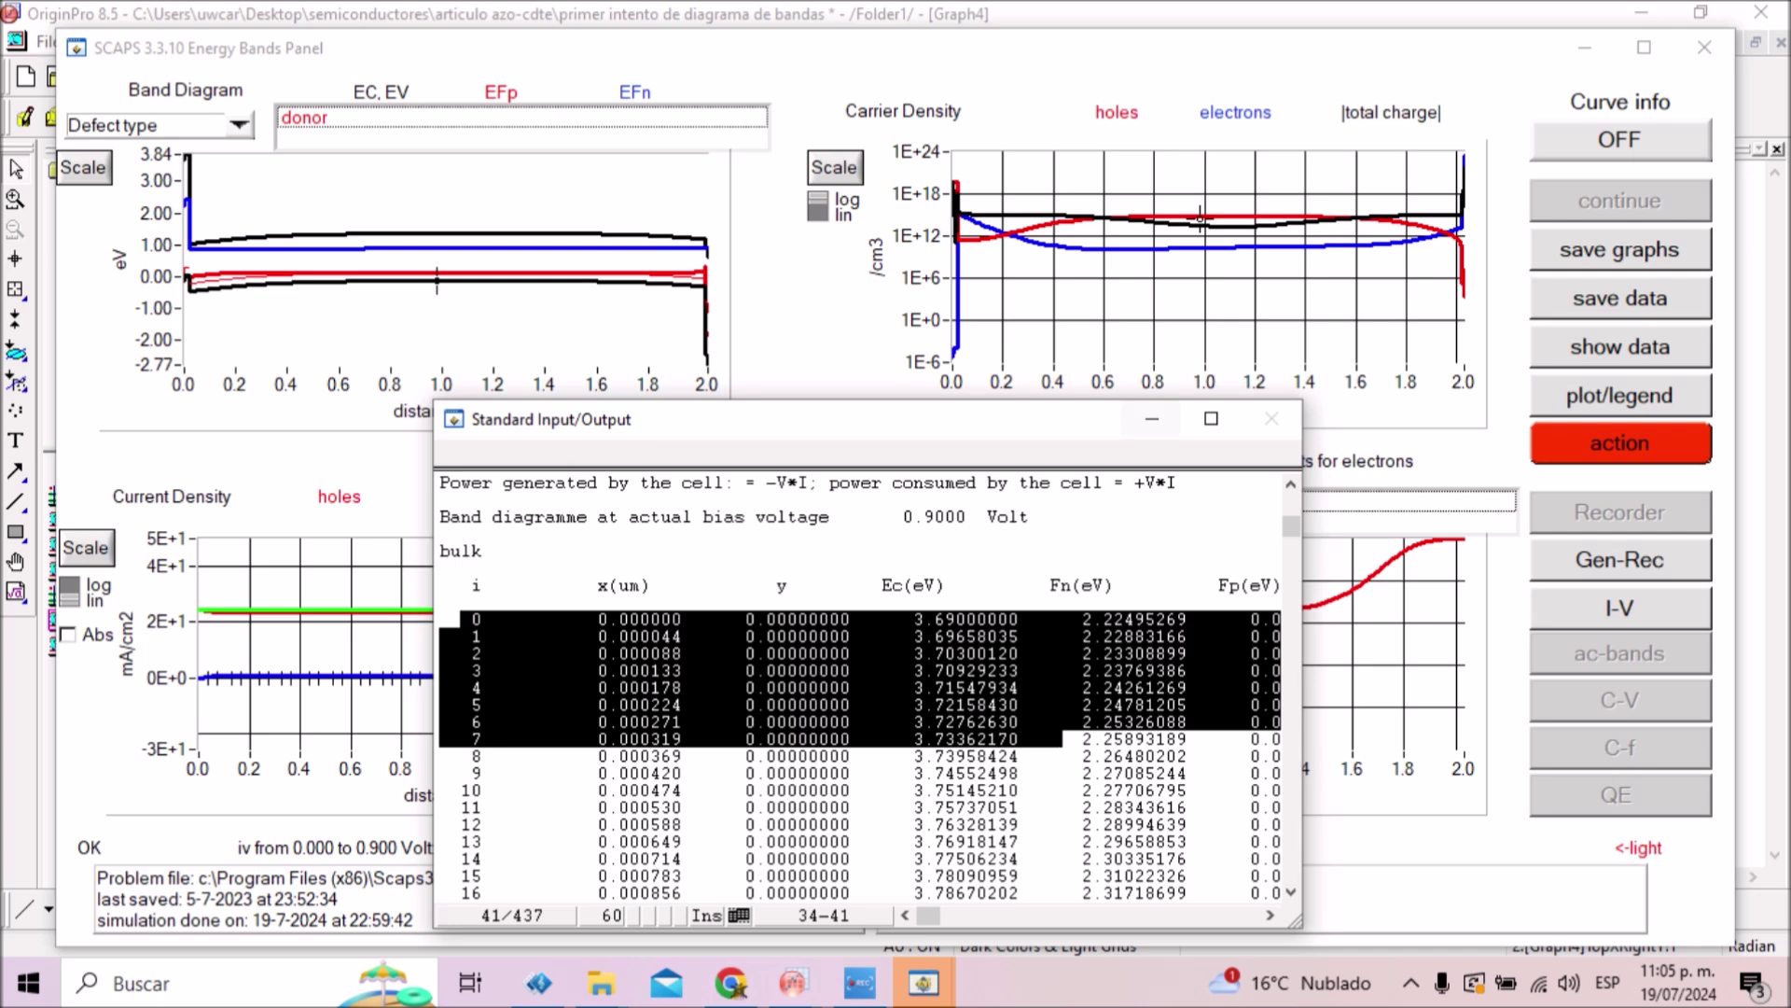
{"action": "left_click", "coordinate": [668, 856]}
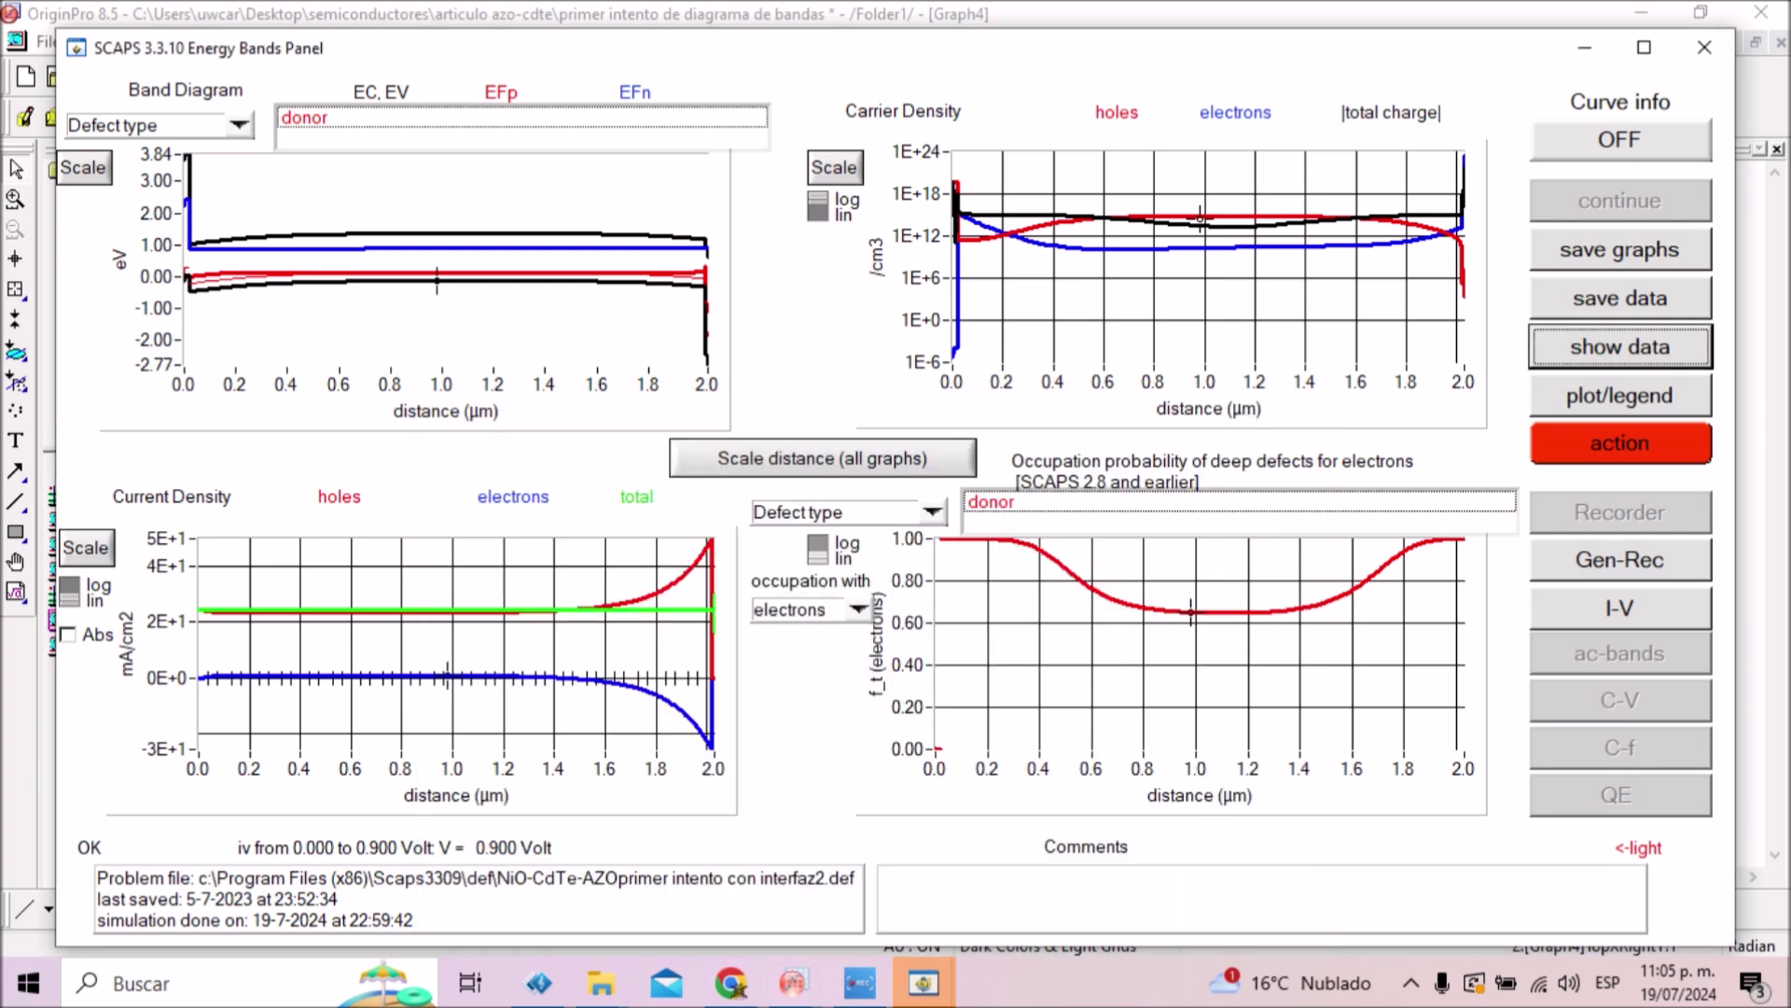
{"action": "left_click", "coordinate": [1620, 443]}
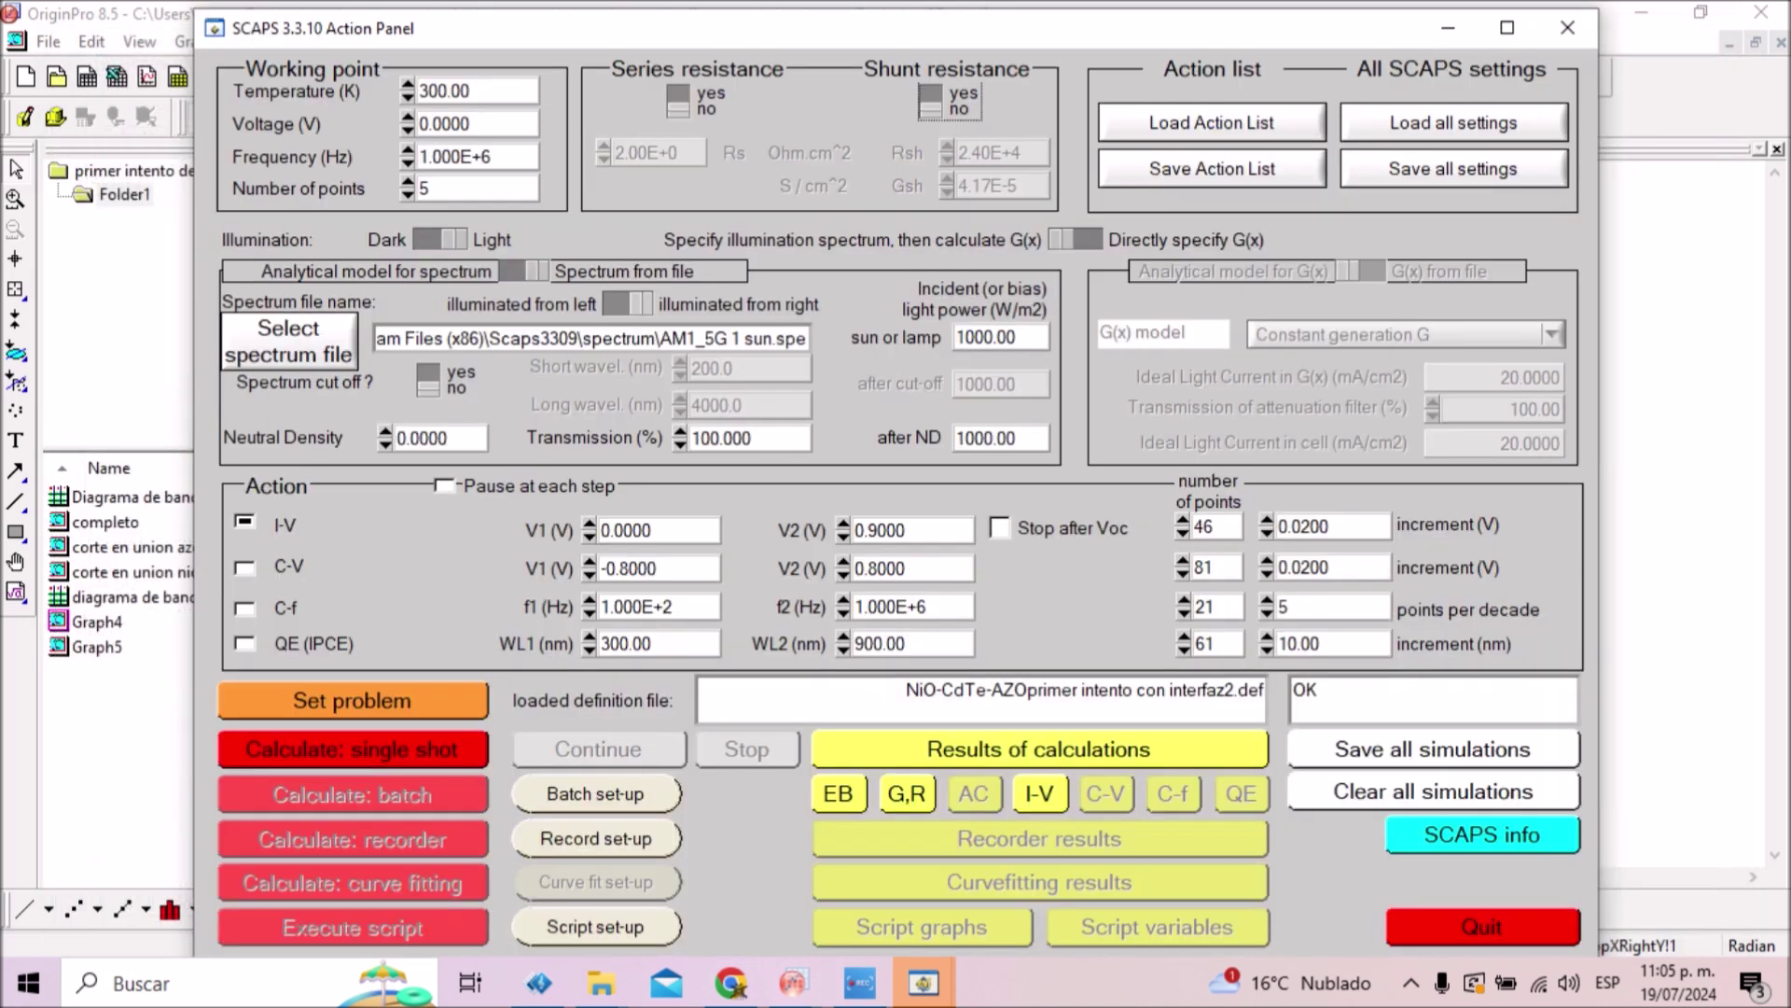
- Replace the I-V measurement with C-f, clear all simulations and run a single-shot calculation
{"action": "left_click", "coordinate": [244, 607]}
{"action": "left_click", "coordinate": [245, 523]}
{"action": "left_click", "coordinate": [1434, 791]}
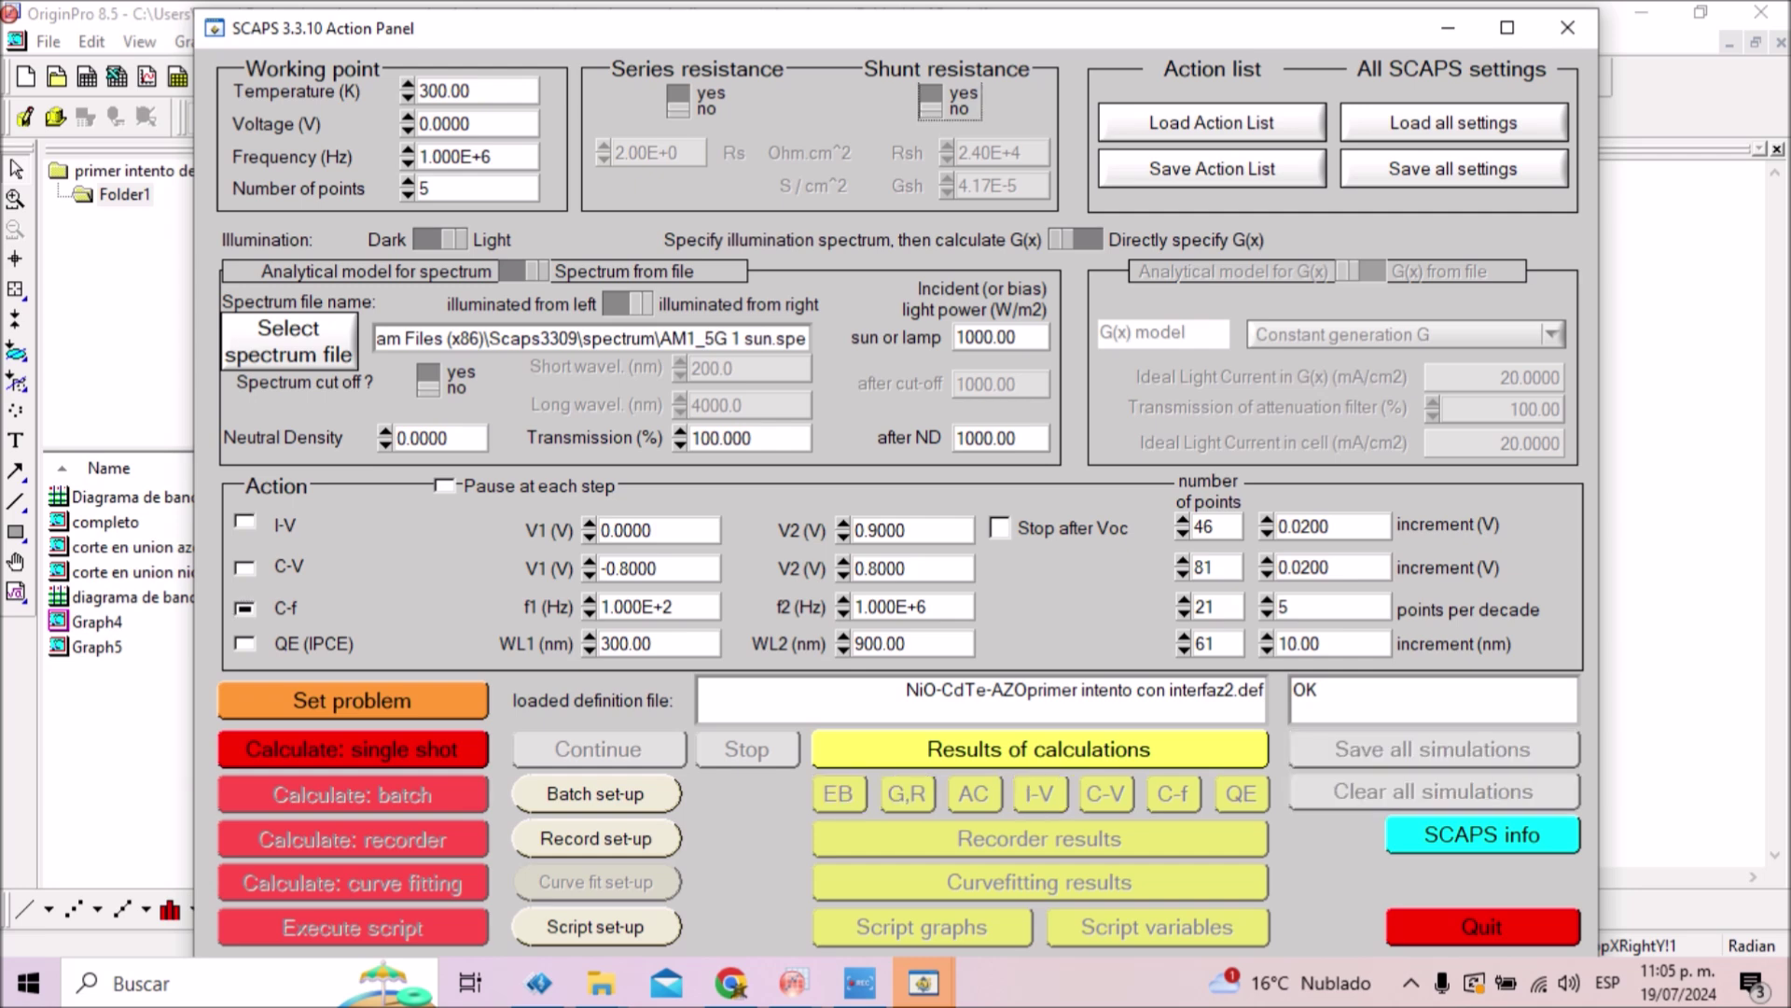
{"action": "left_click", "coordinate": [353, 749]}
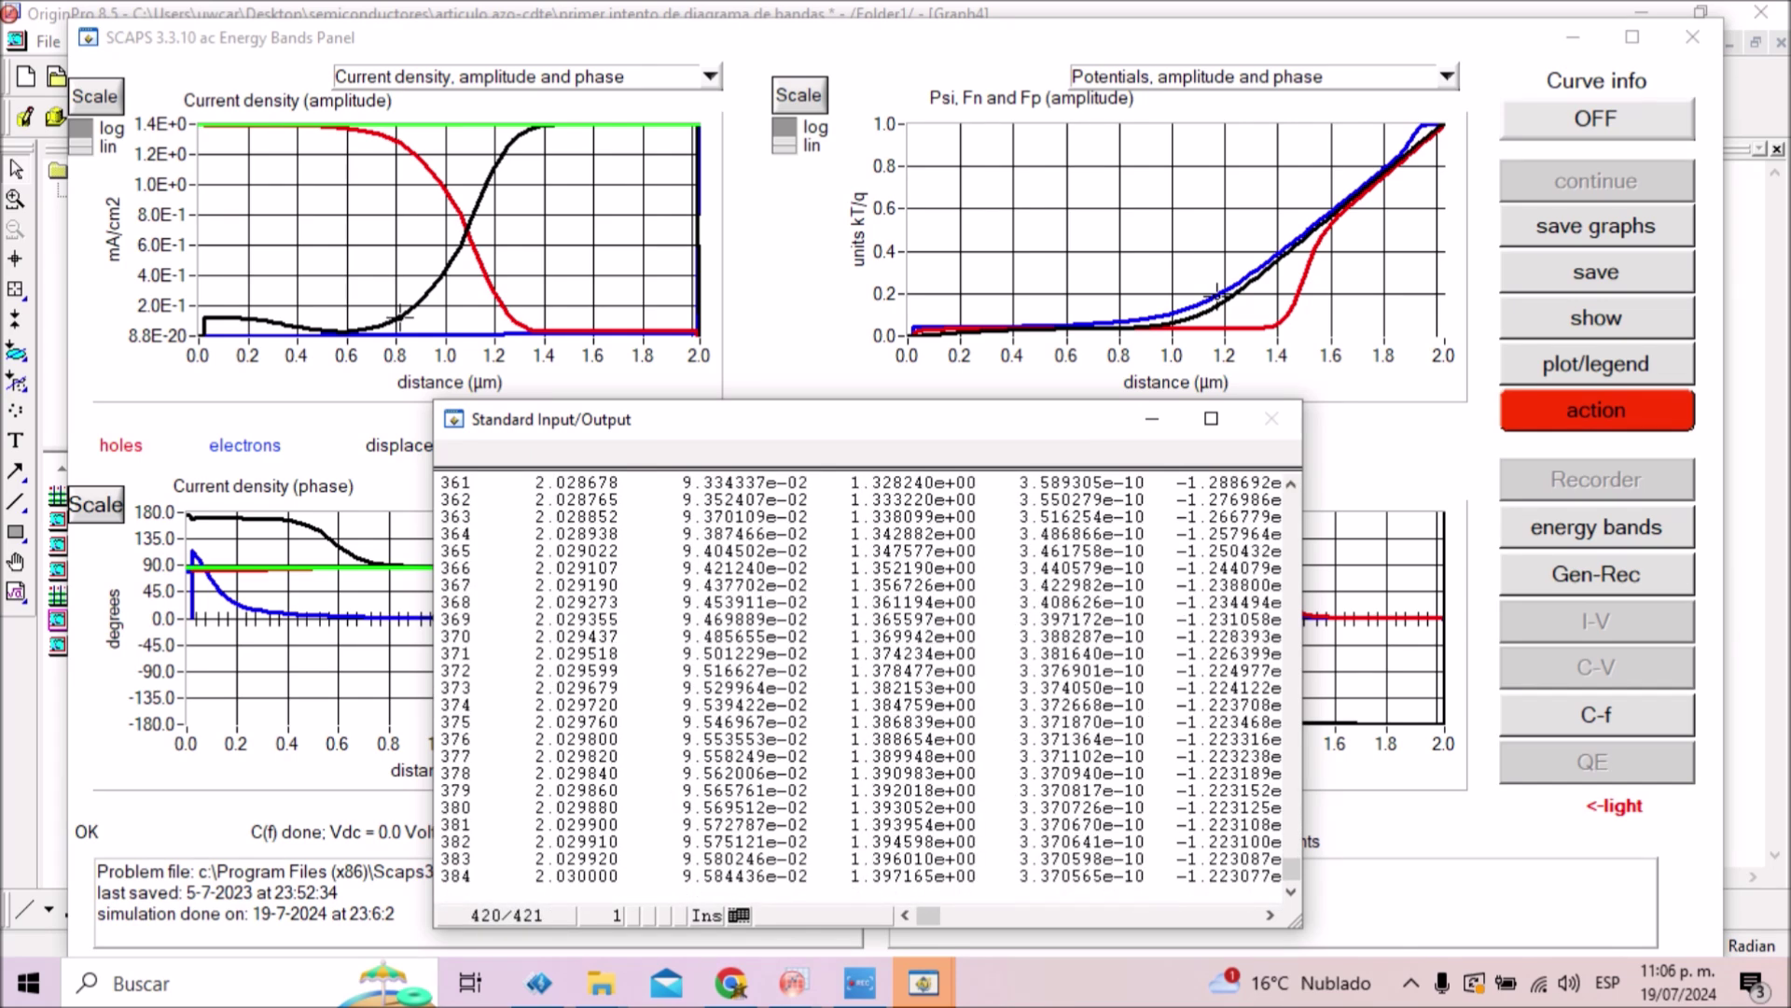
- Examine the ac energy bands data listing, including its bulk current density columns, and minimize the listing
{"action": "scroll", "coordinate": [863, 690], "scroll_direction": "up", "scroll_amount": 20}
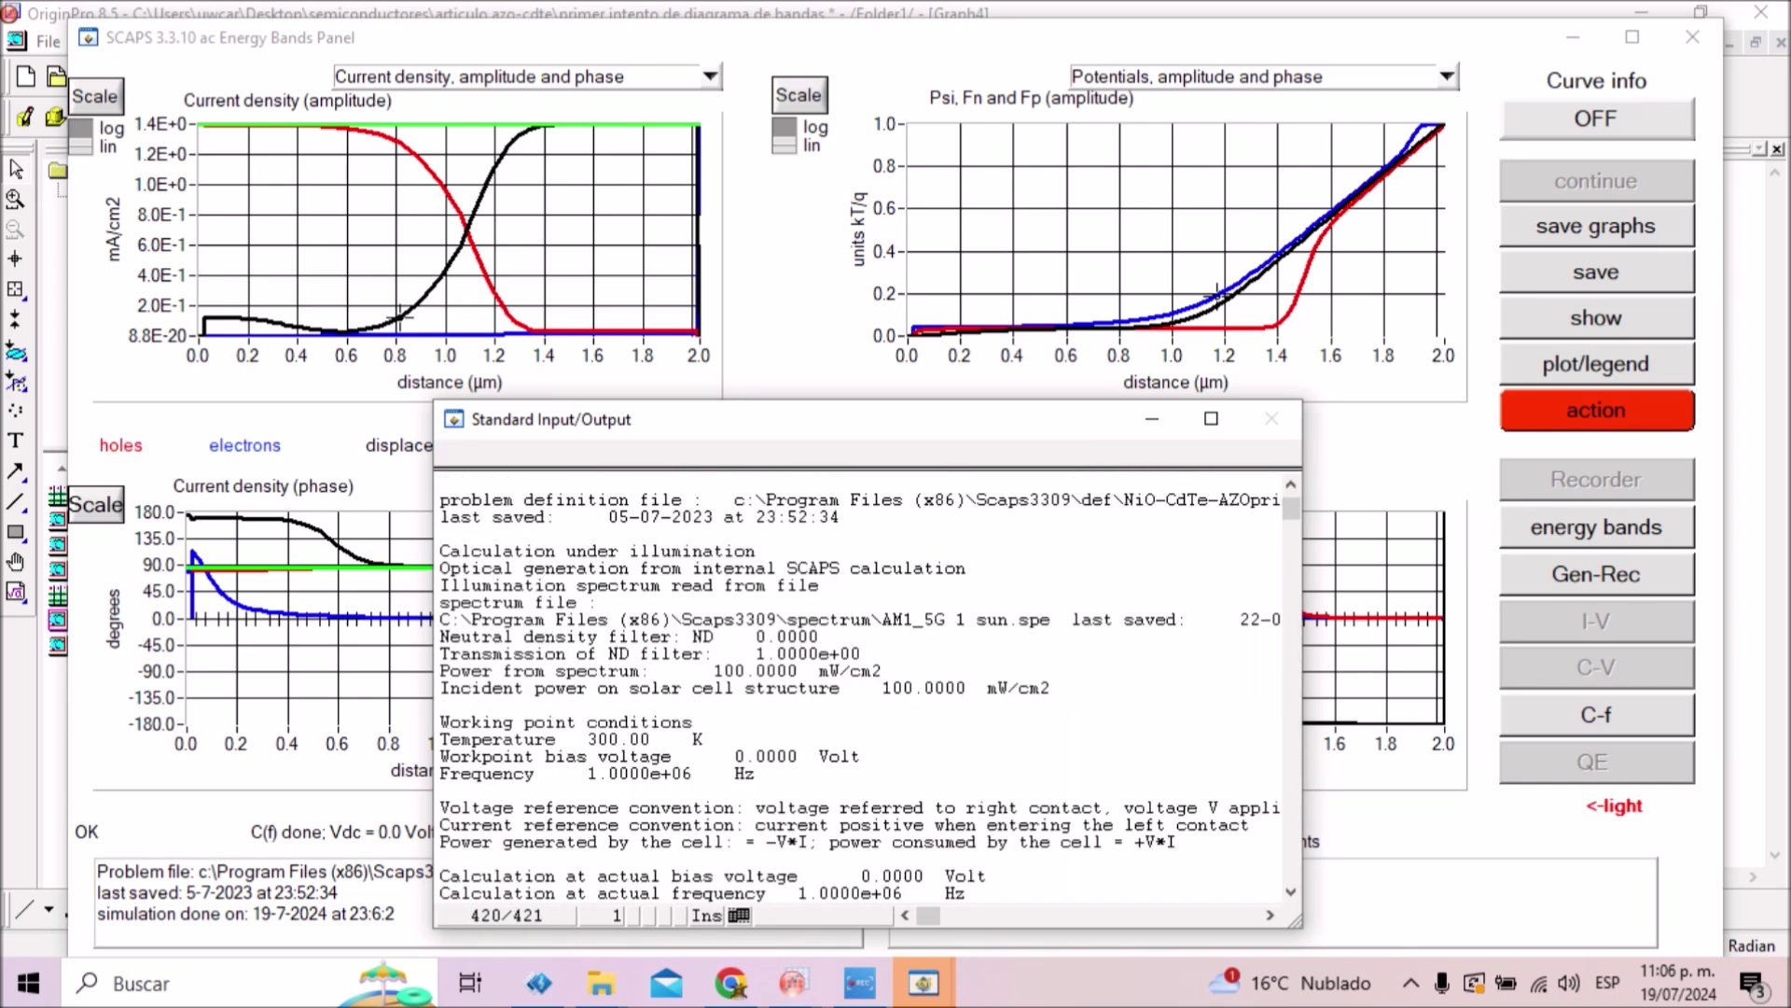
{"action": "scroll", "coordinate": [863, 691], "scroll_direction": "down", "scroll_amount": 7}
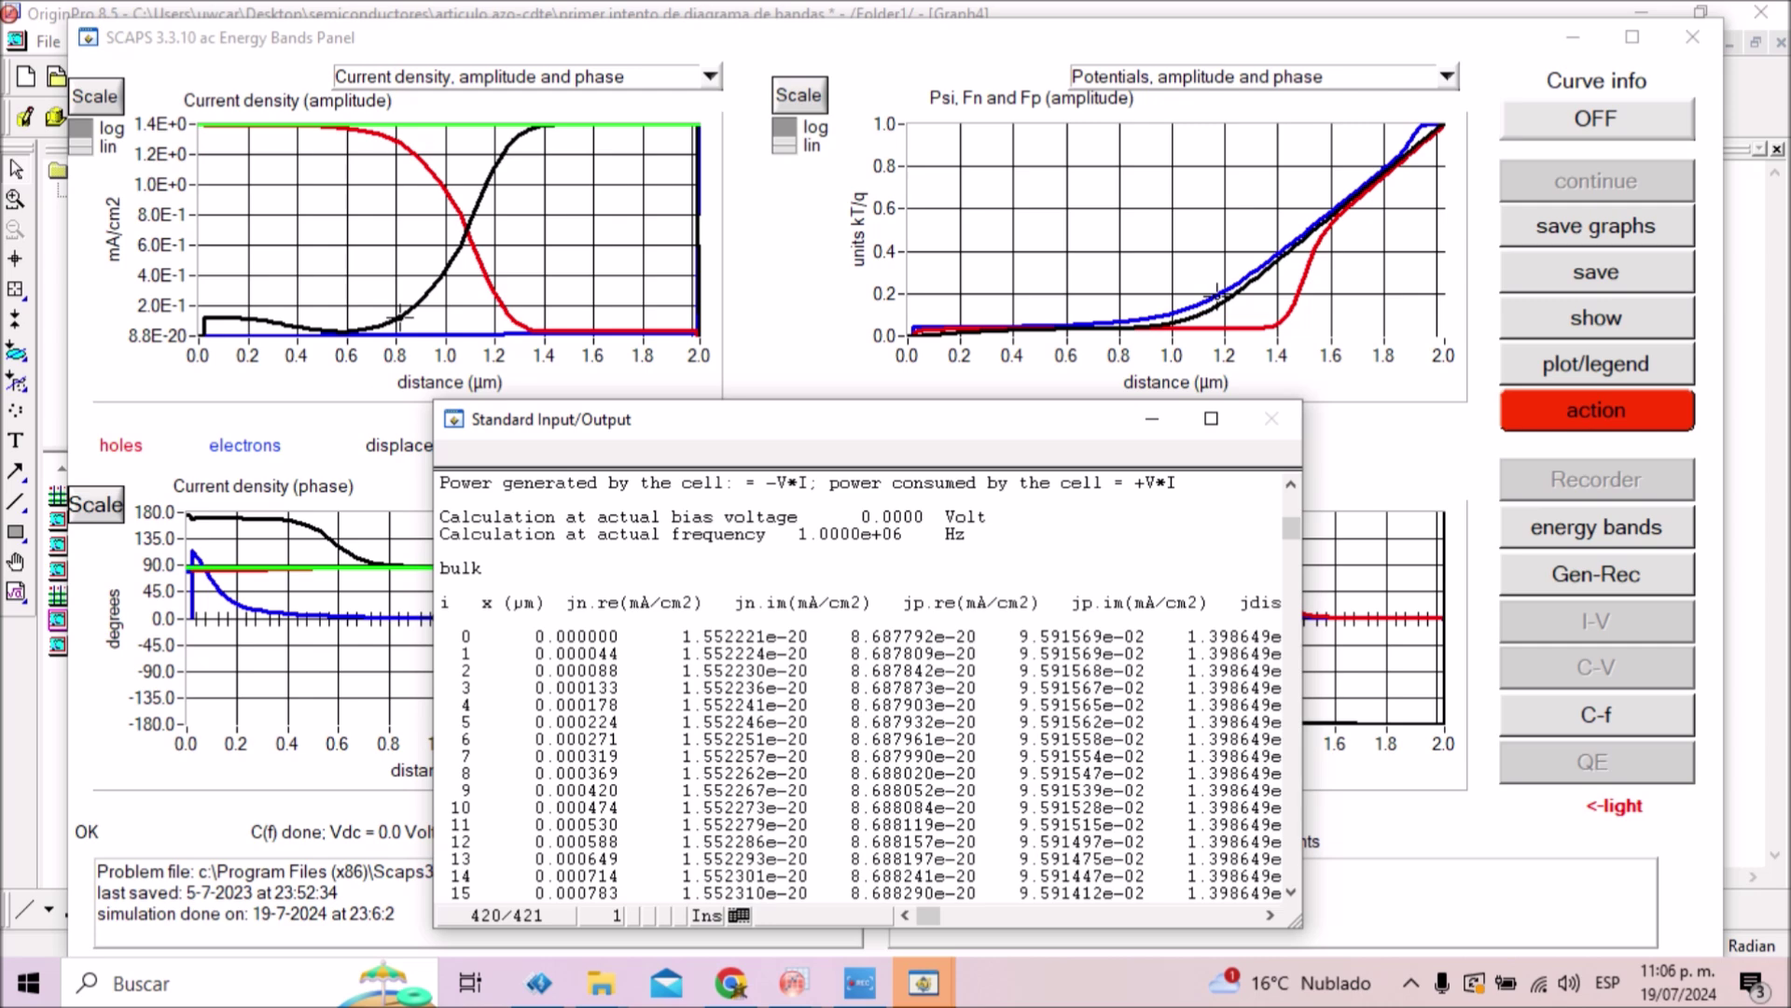
{"action": "left_click_drag", "start_coordinate": [928, 916], "coordinate": [979, 915]}
{"action": "left_click", "coordinate": [1153, 418]}
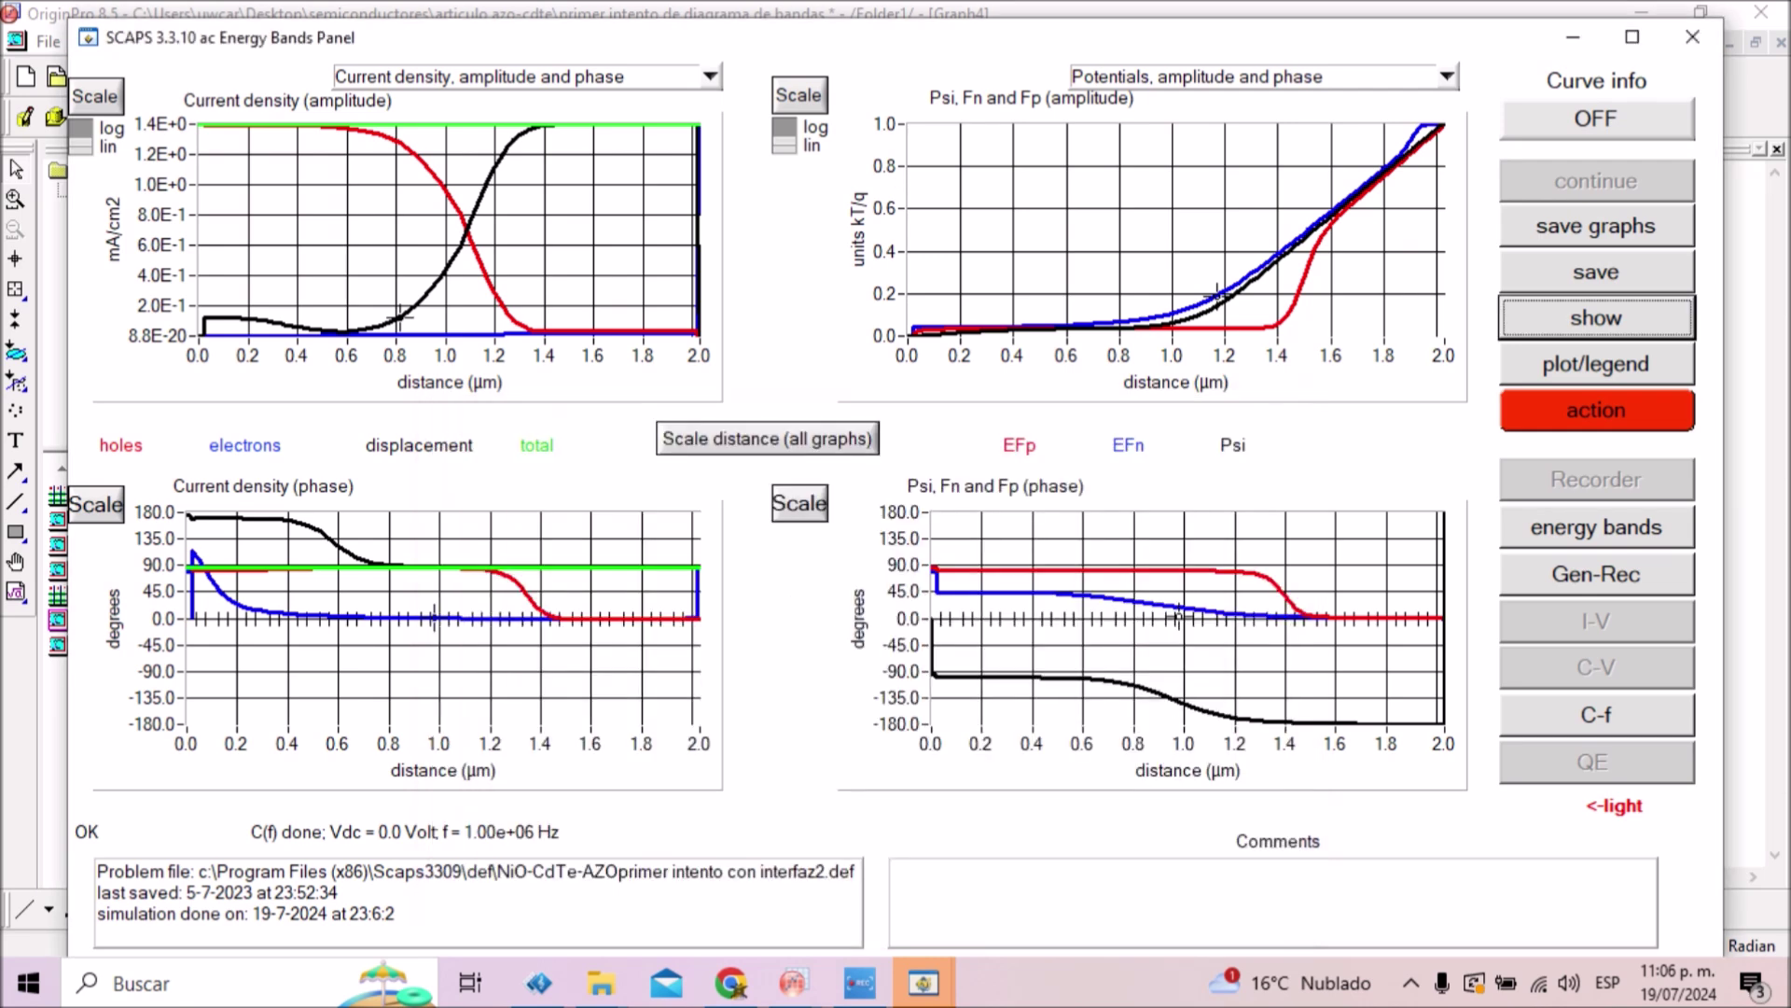
- Return to the action panel and replace the C-f measurement with C-V
{"action": "left_click", "coordinate": [1596, 411]}
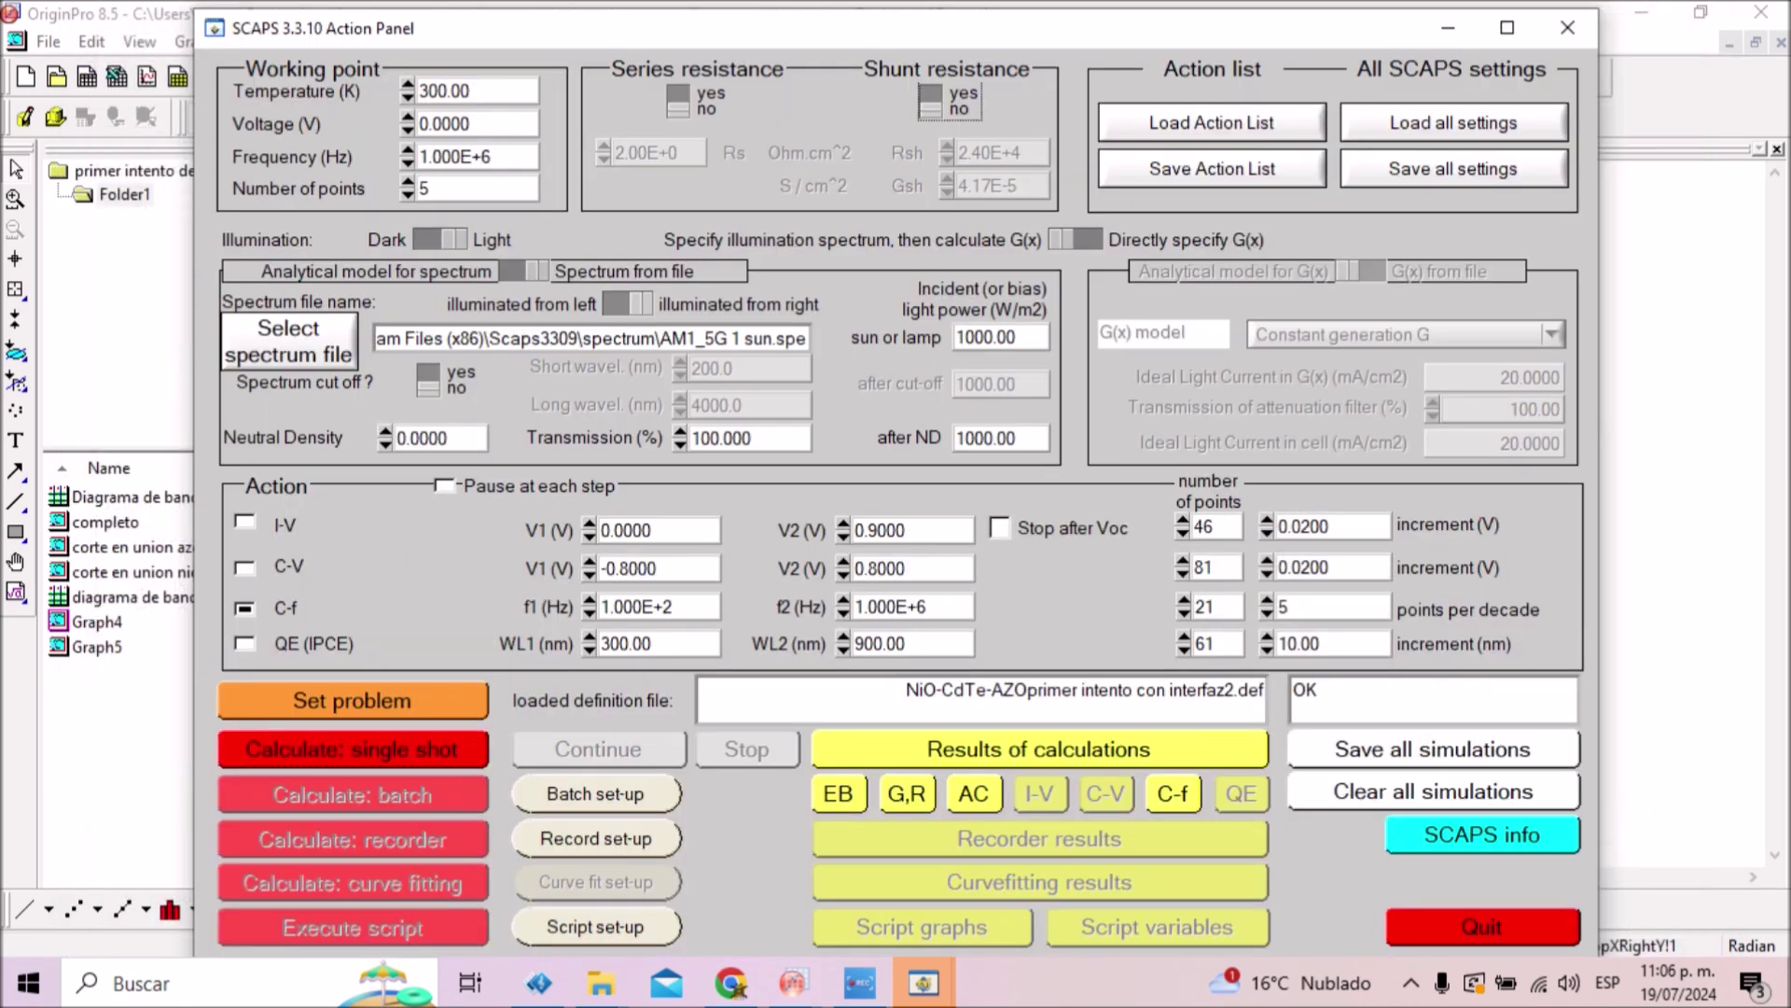
{"action": "left_click", "coordinate": [244, 607]}
{"action": "left_click", "coordinate": [244, 567]}
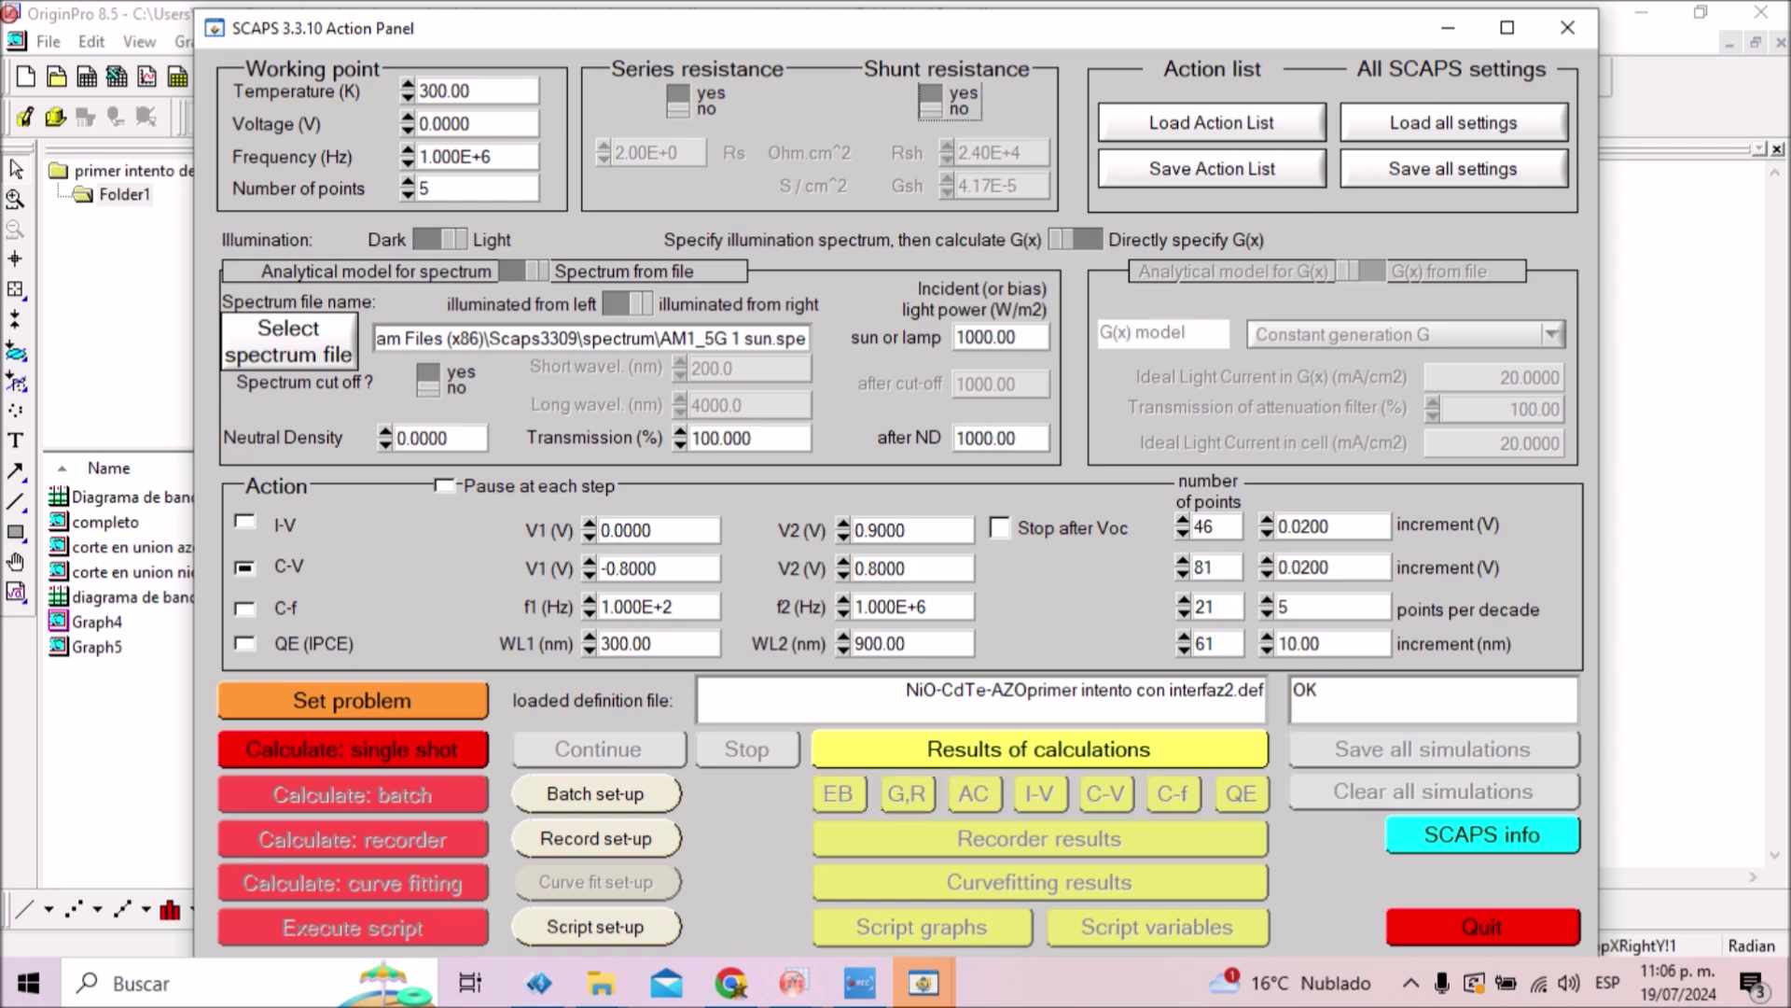
{"action": "left_click", "coordinate": [353, 749]}
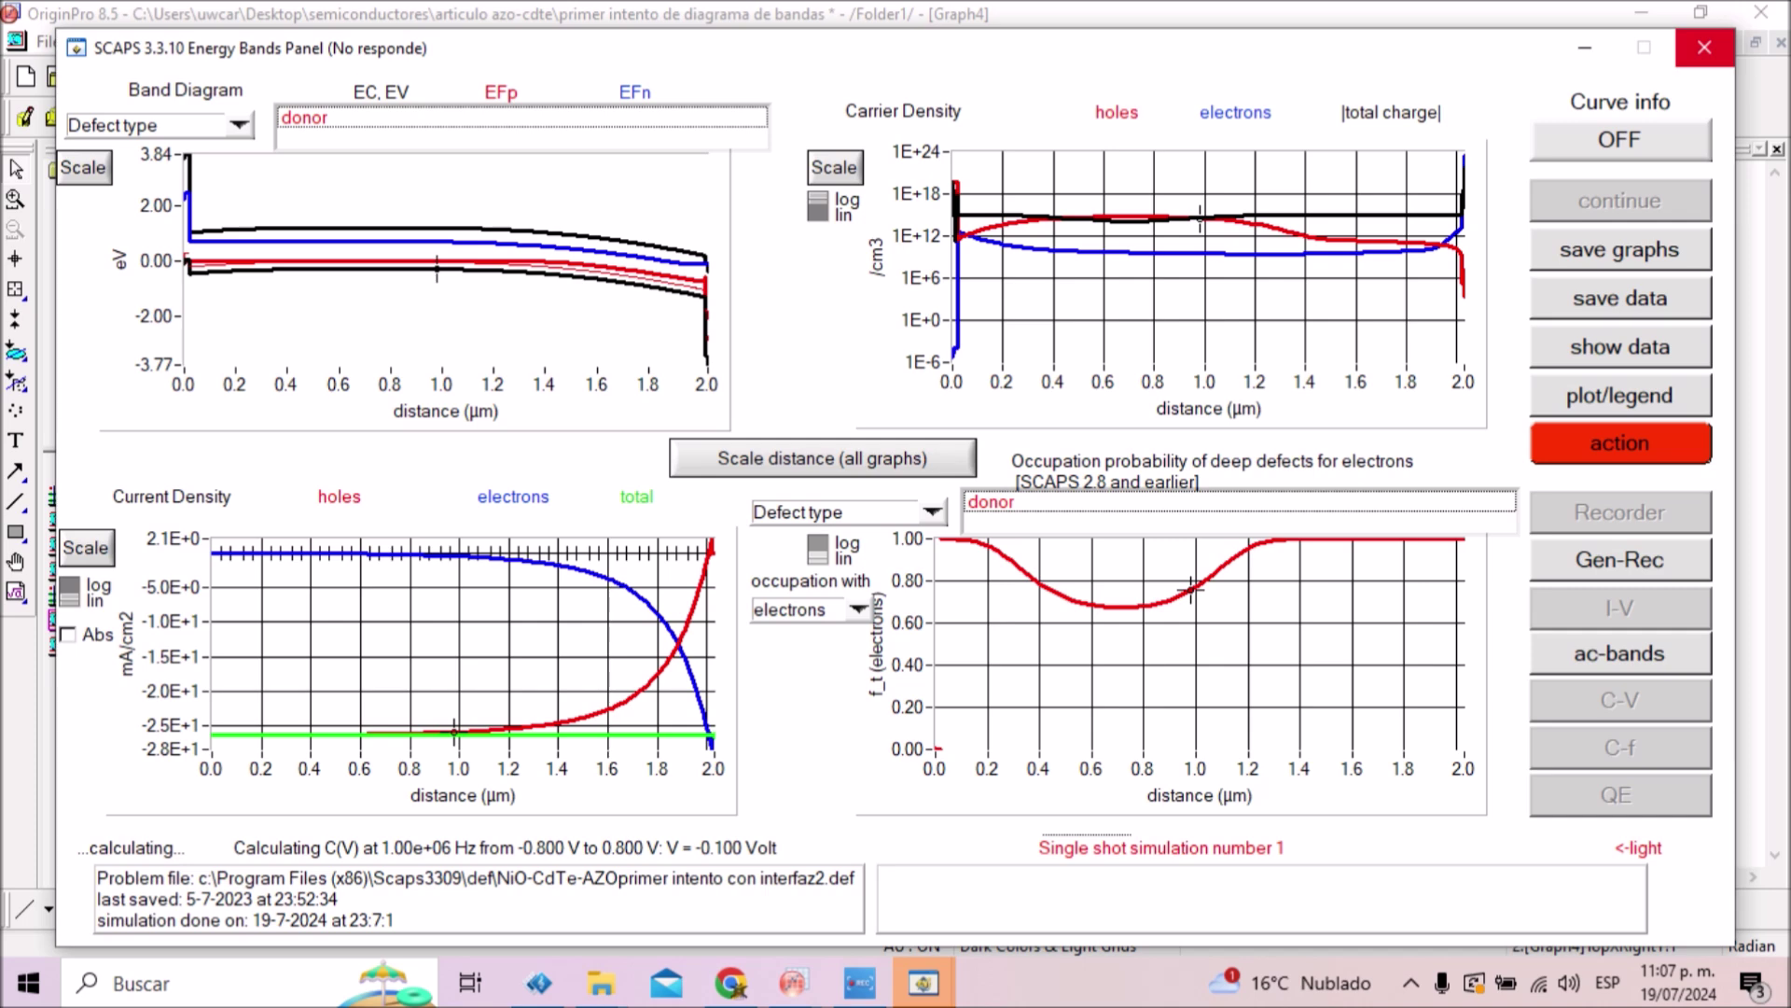
{"action": "left_click", "coordinate": [924, 982]}
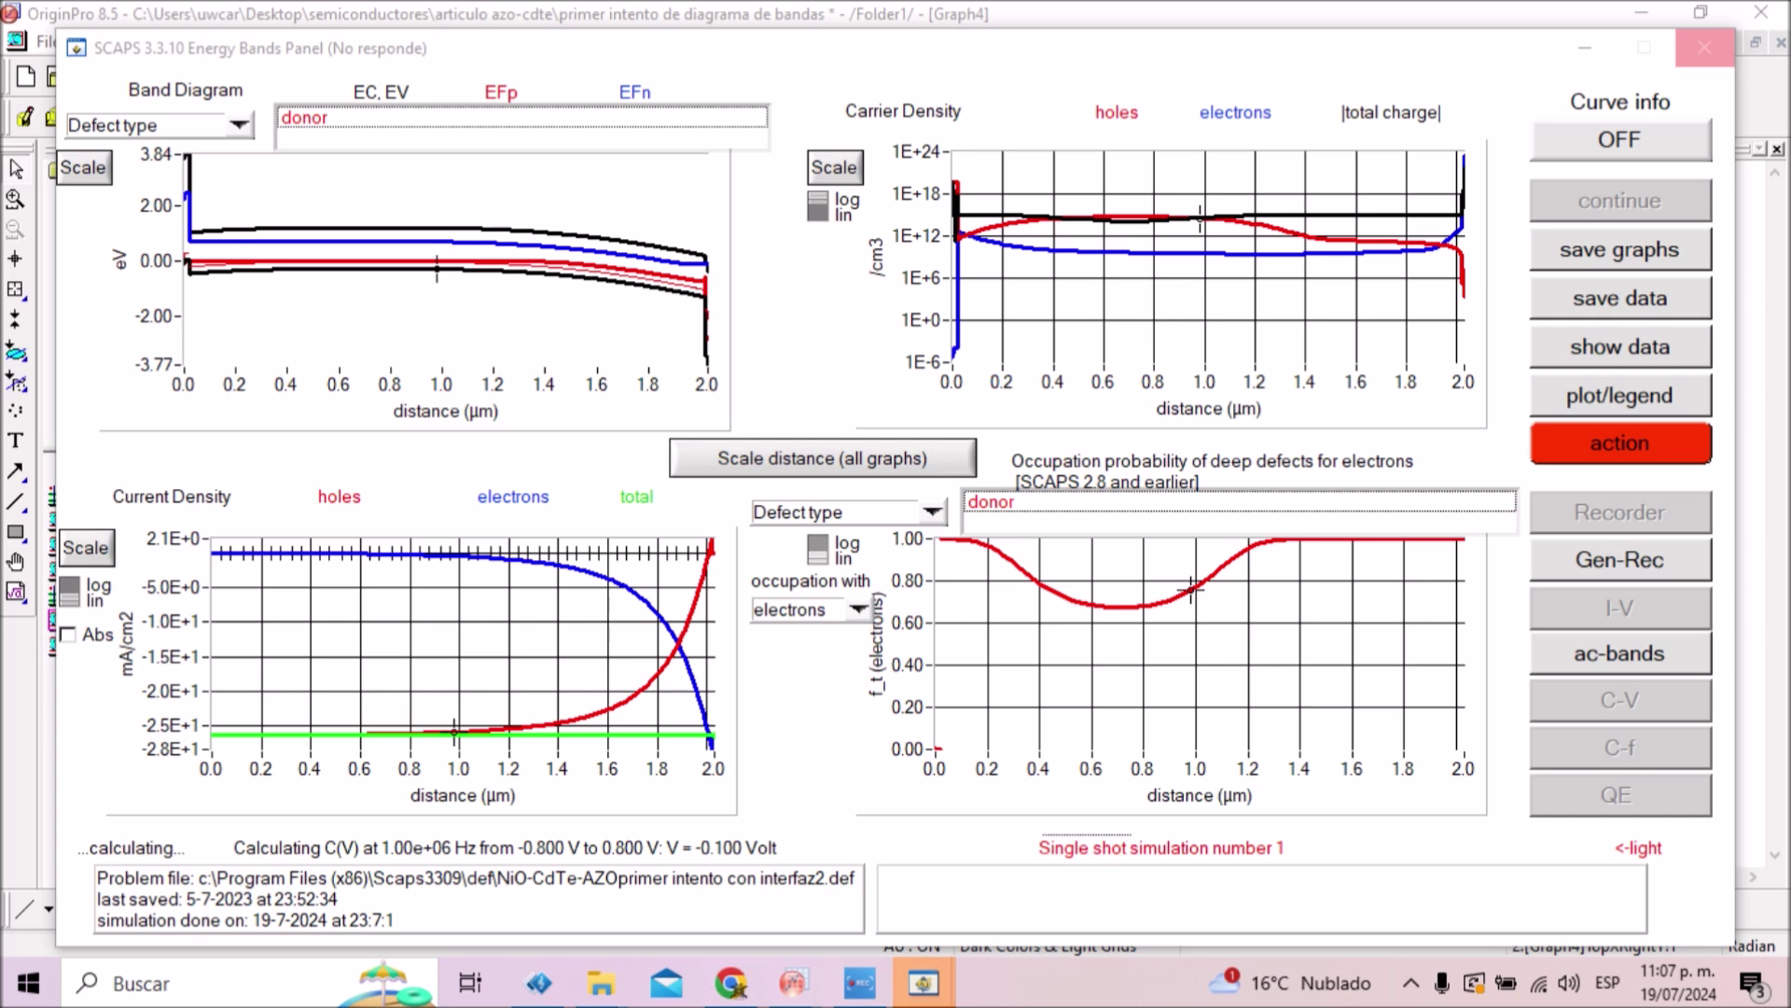
{"action": "mouse_move", "coordinate": [924, 983]}
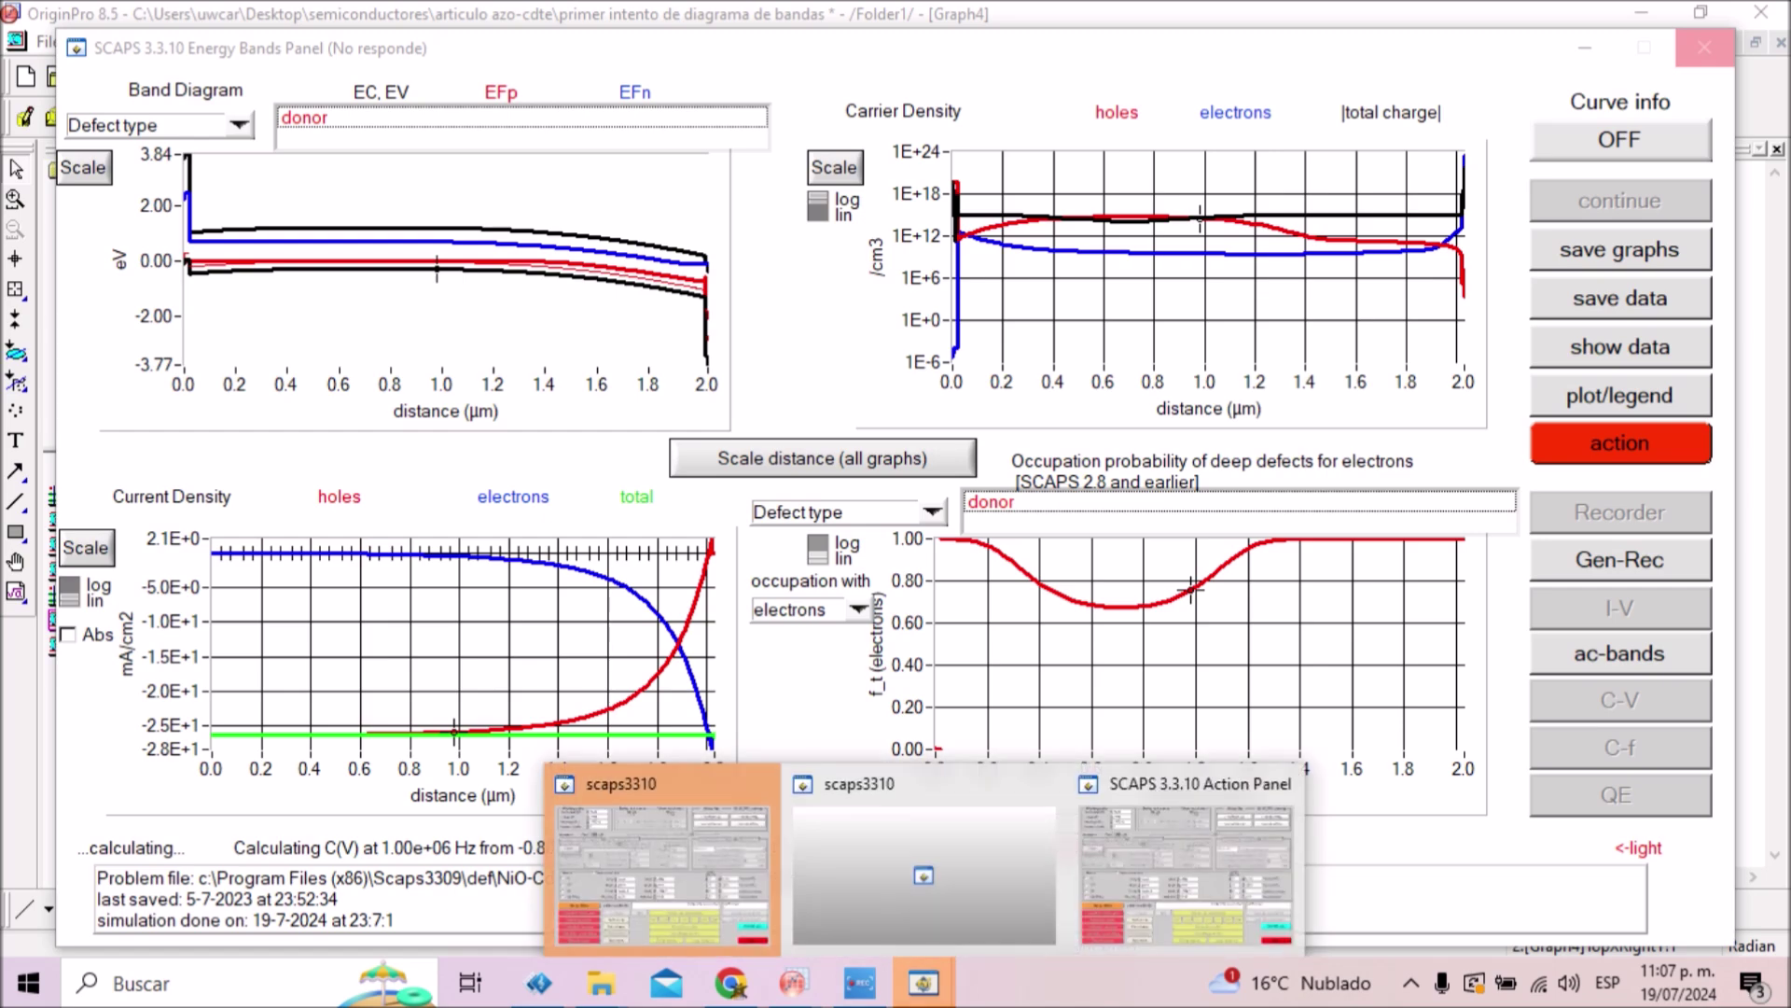
{"action": "left_click", "coordinate": [635, 848]}
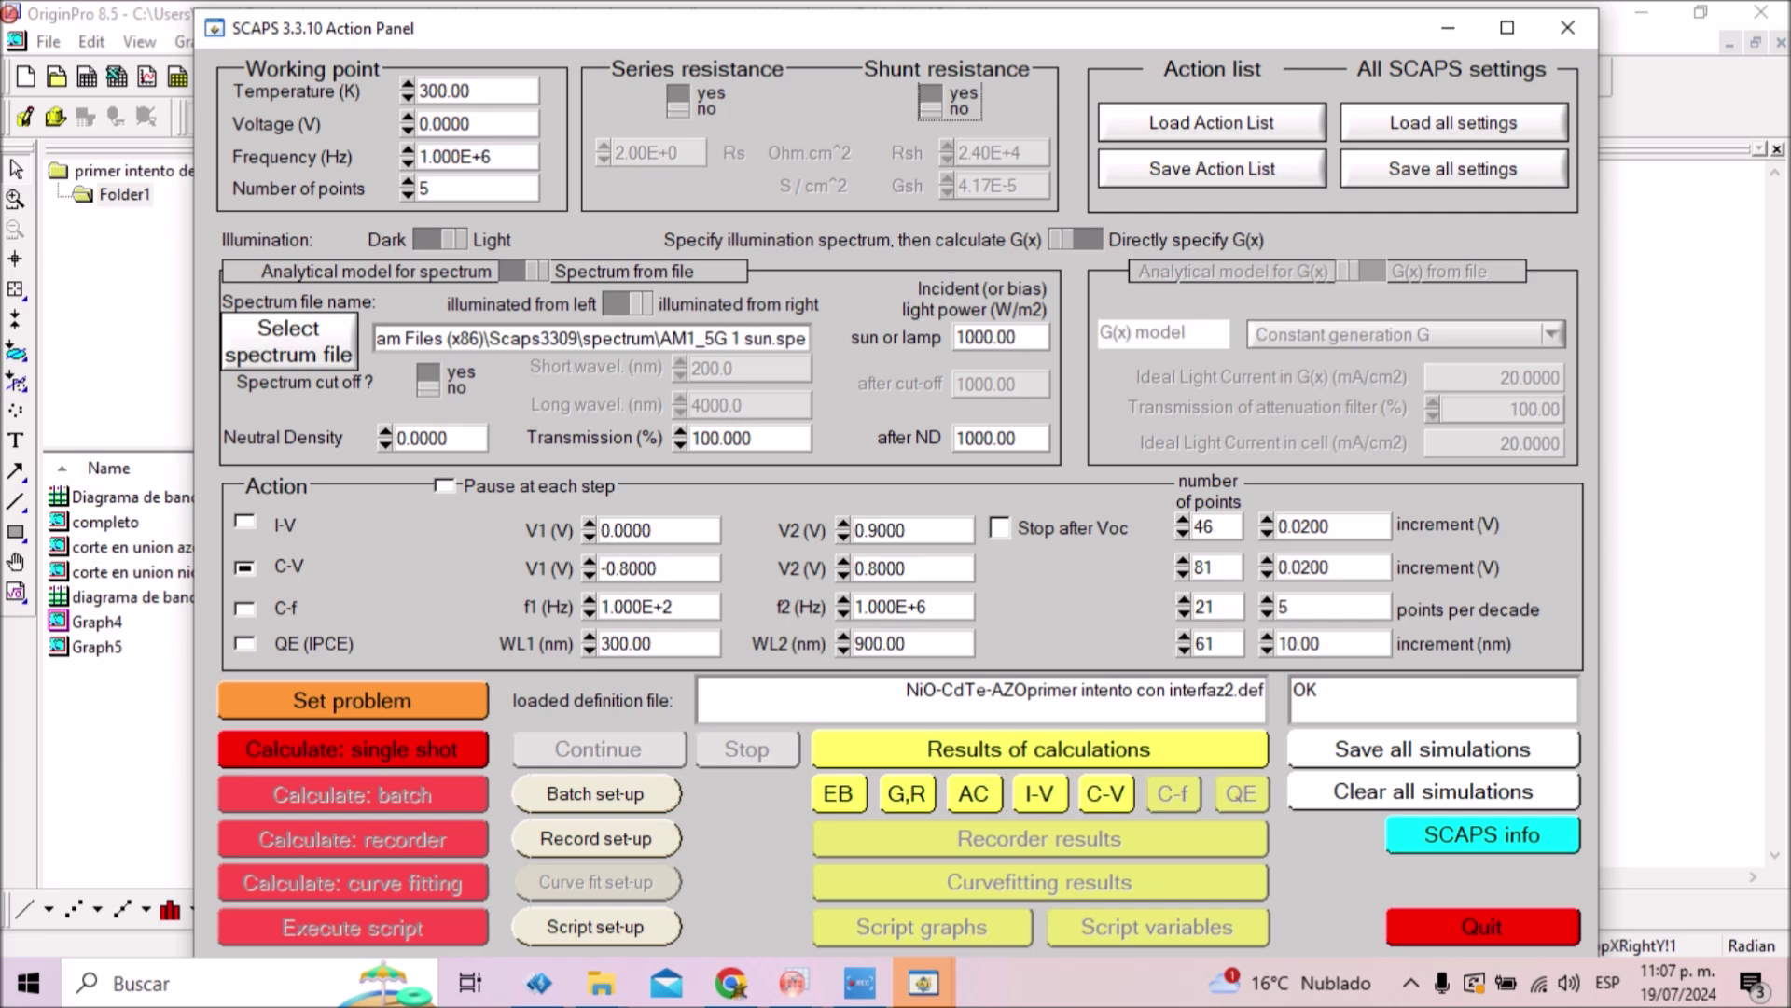
{"action": "left_click", "coordinate": [1434, 791]}
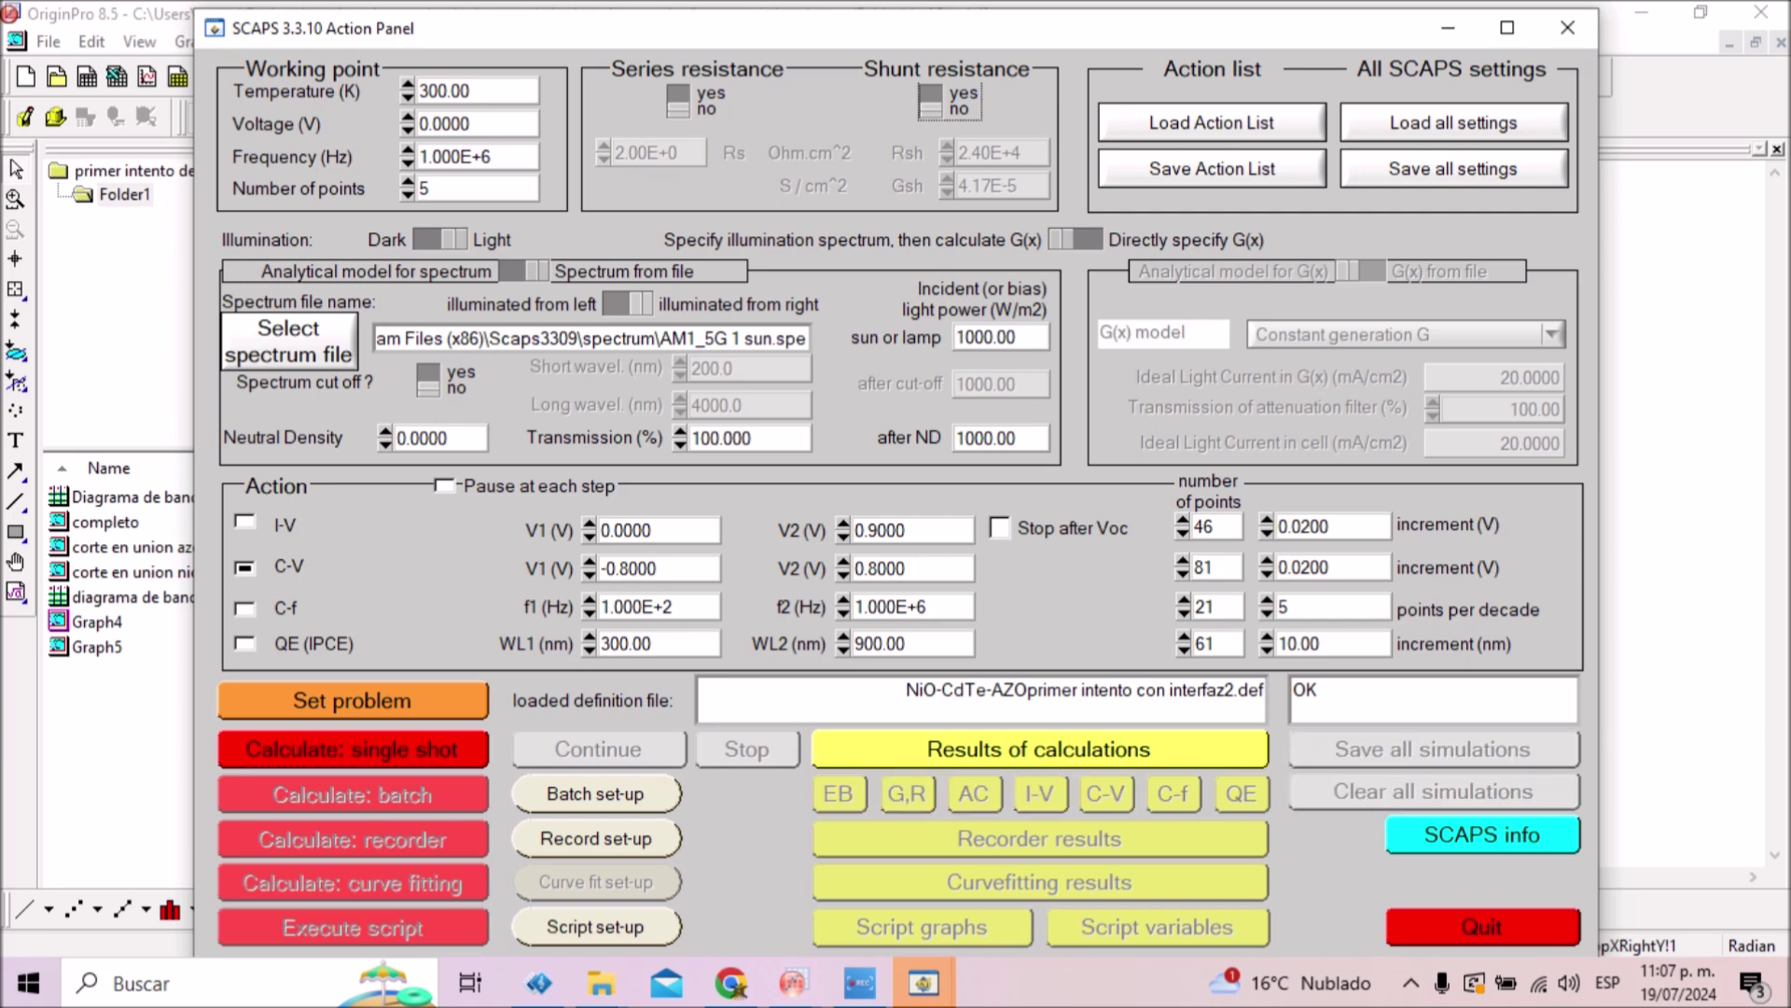
- Run a single-shot C-V calculation and open the C-V results with their data listing
{"action": "left_click", "coordinate": [455, 737]}
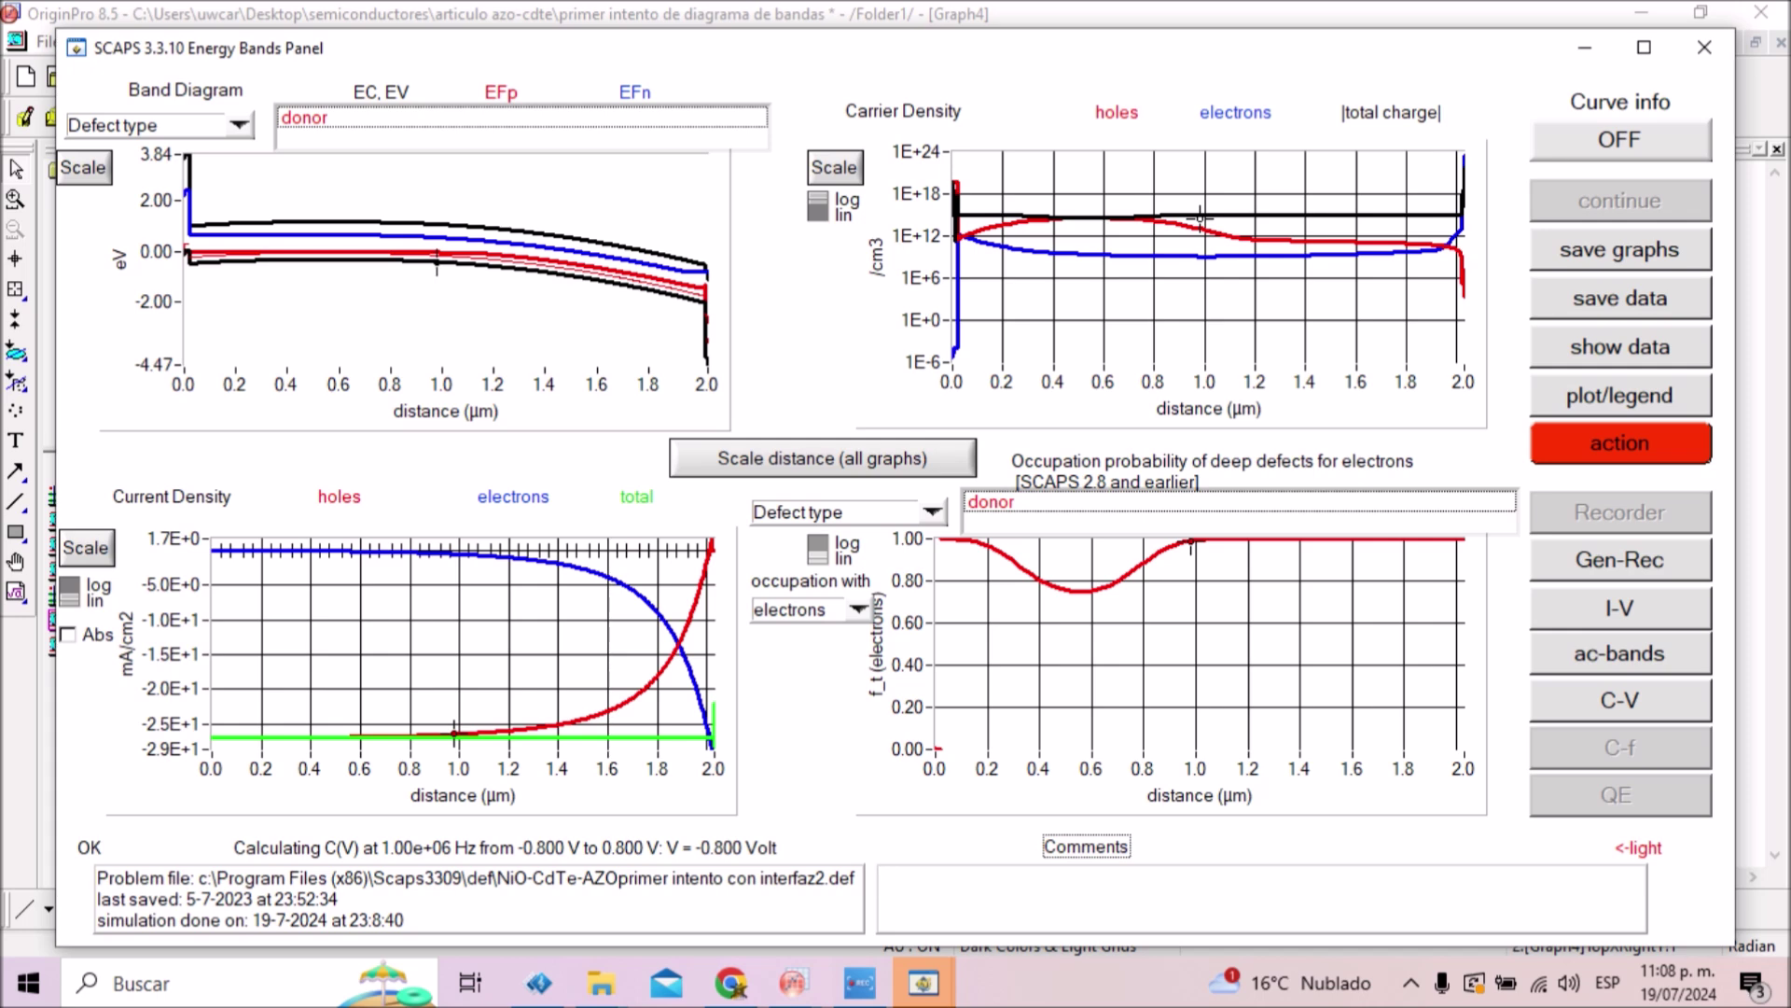
{"action": "left_click", "coordinate": [1619, 700]}
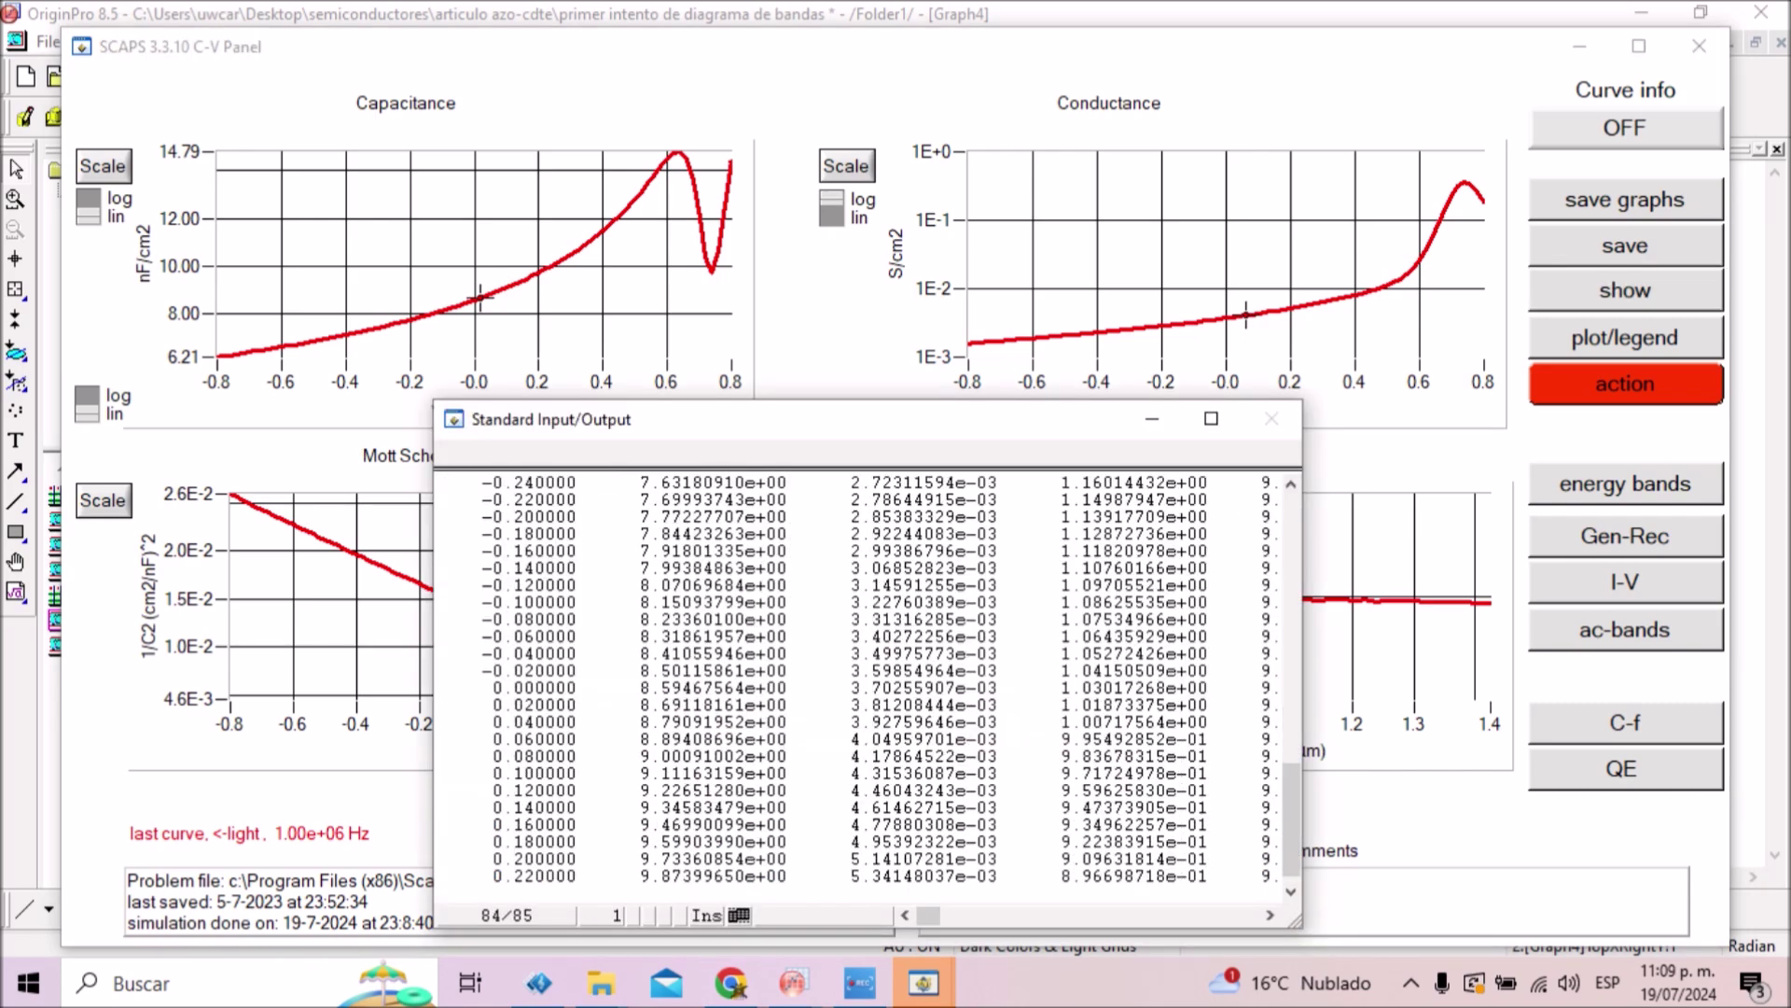
- Examine the C-V data listing across the voltage sweep and highlight the 0 V row from voltage to W
{"action": "scroll", "coordinate": [868, 690], "scroll_direction": "up", "scroll_amount": 20}
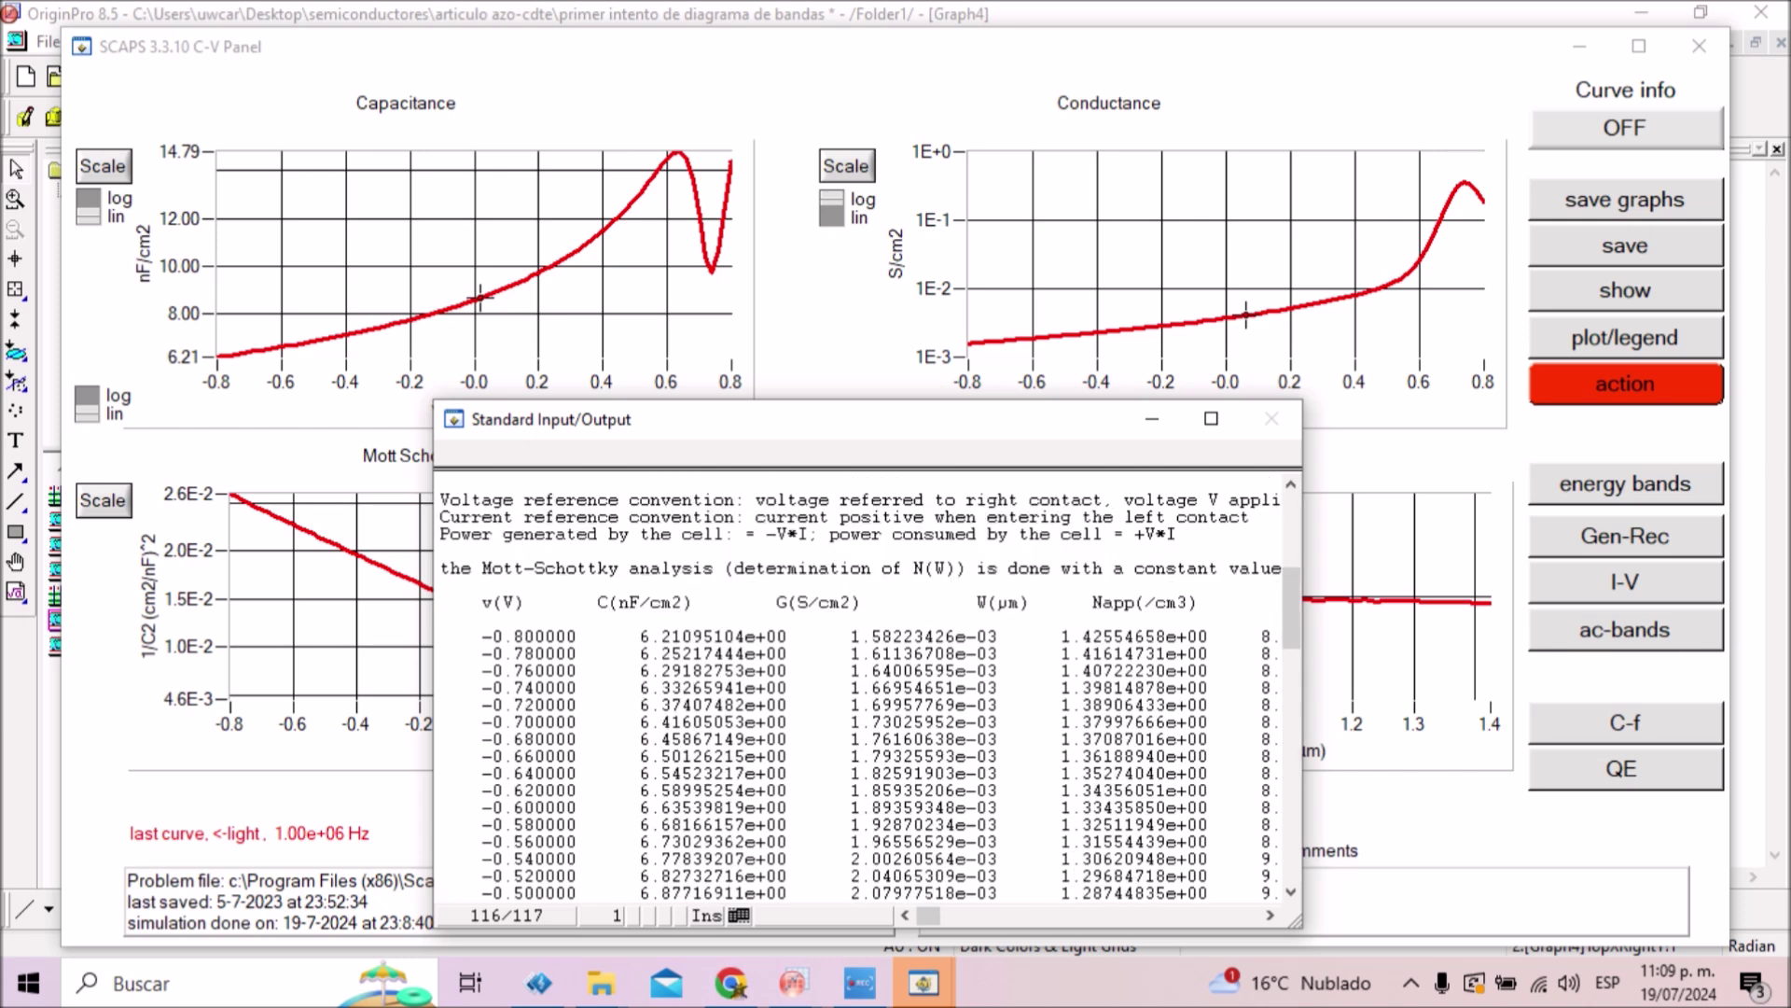
{"action": "scroll", "coordinate": [867, 691], "scroll_direction": "down", "scroll_amount": 6}
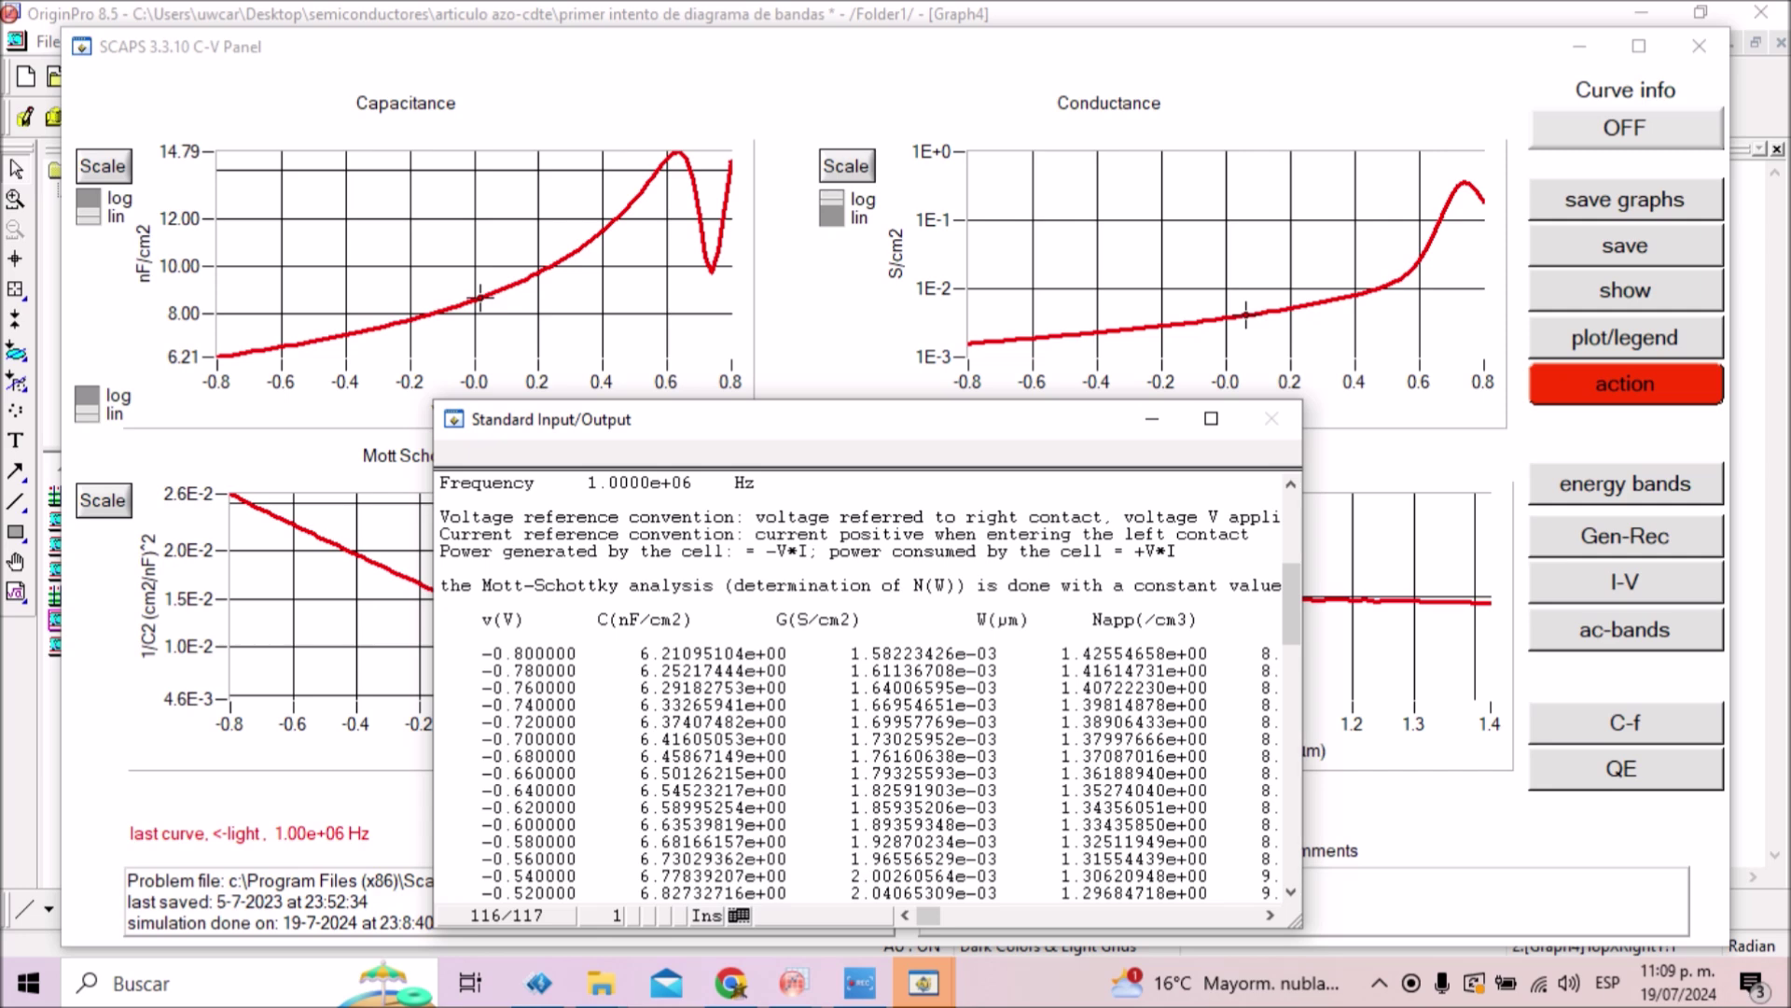
{"action": "scroll", "coordinate": [867, 690], "scroll_direction": "down", "scroll_amount": 19}
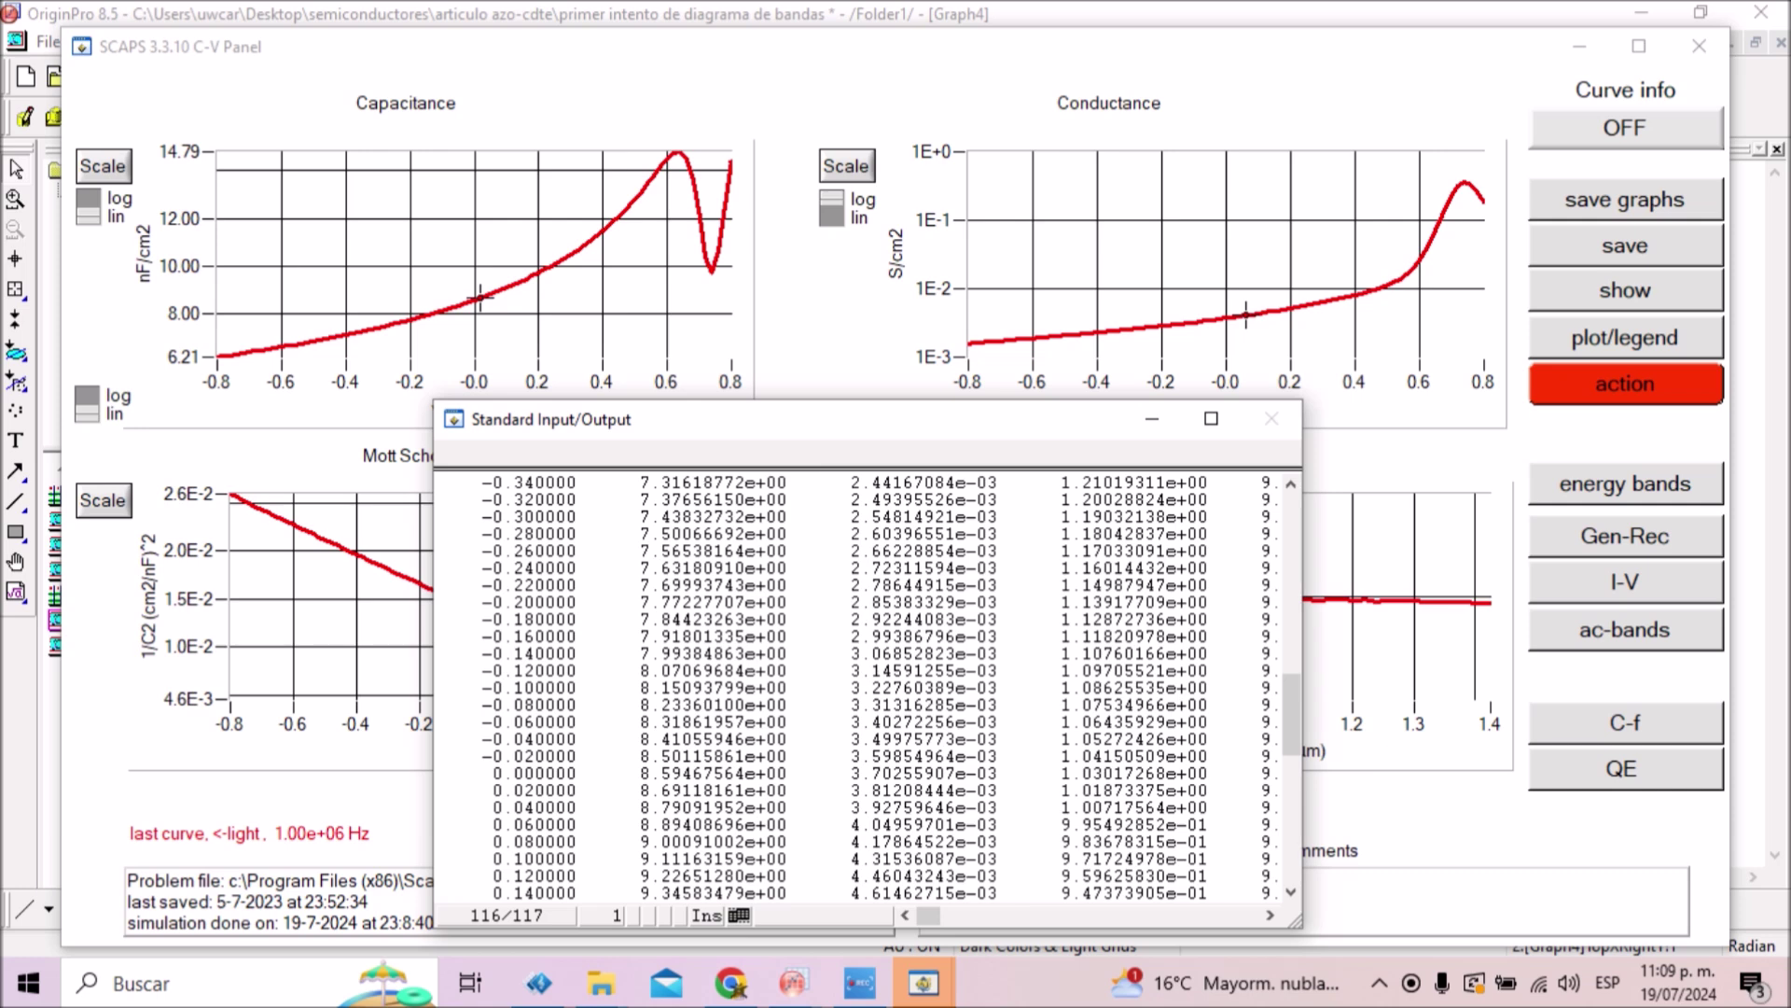
{"action": "scroll", "coordinate": [868, 690], "scroll_direction": "down", "scroll_amount": 4}
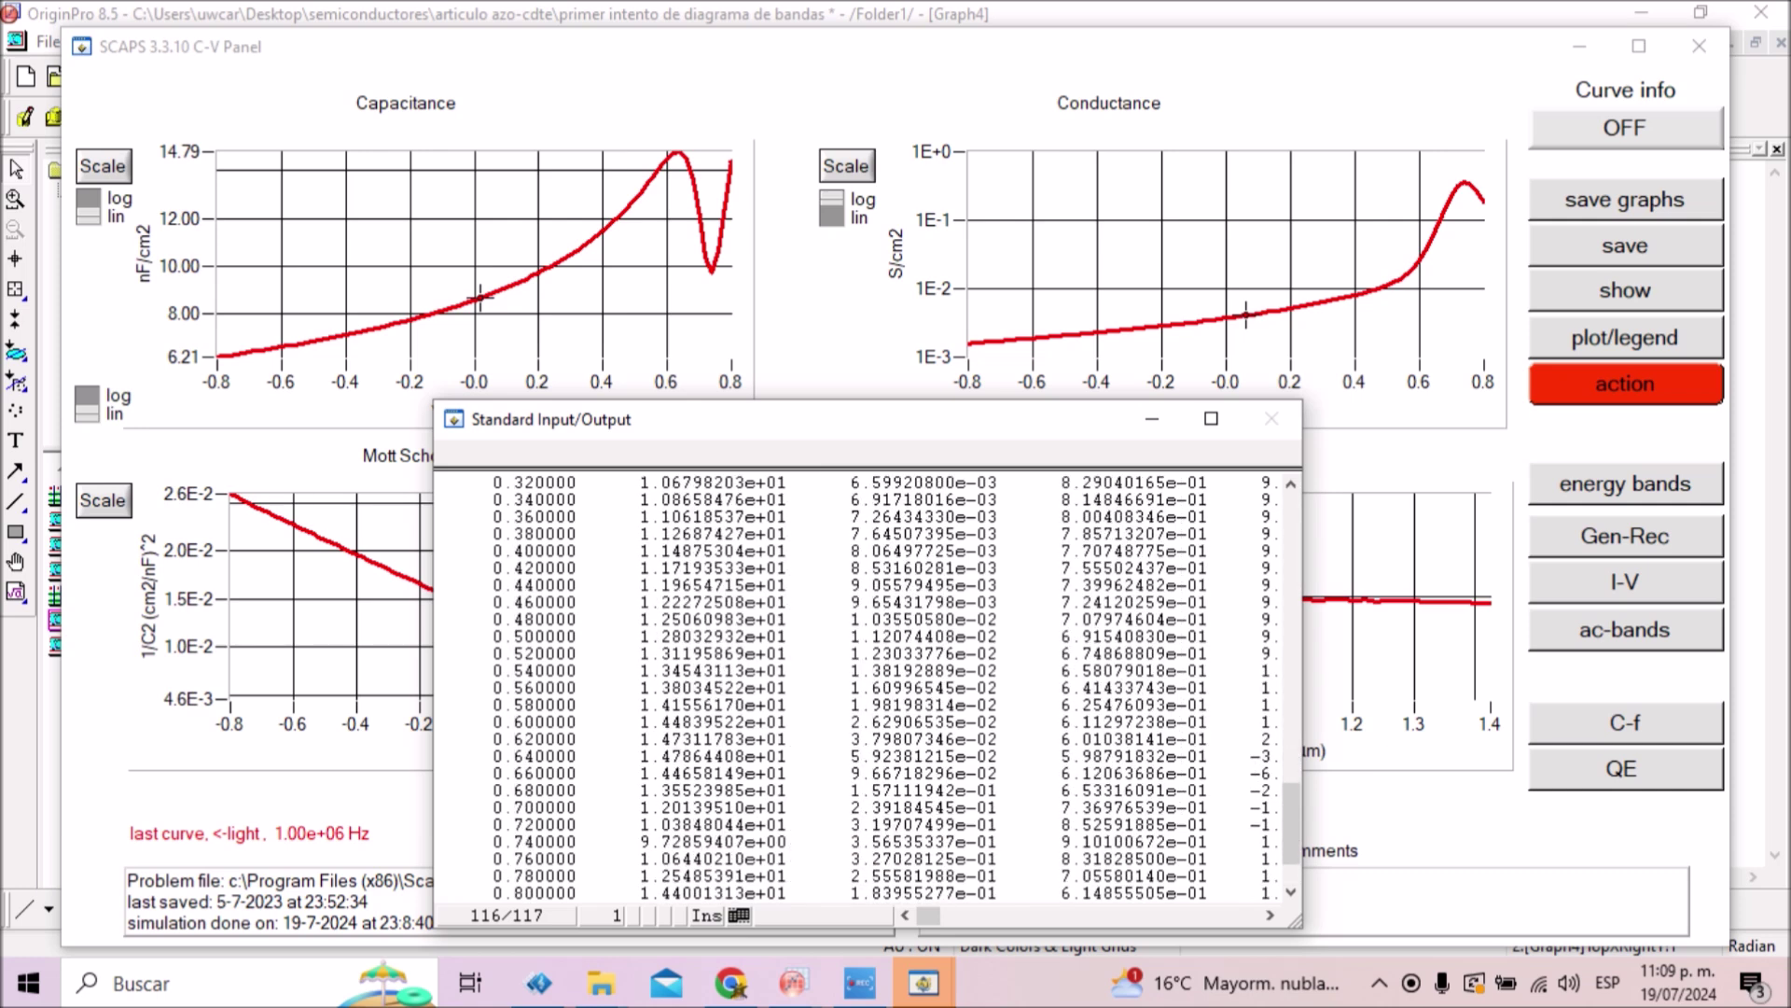
{"action": "scroll", "coordinate": [868, 690], "scroll_direction": "up", "scroll_amount": 4}
{"action": "scroll", "coordinate": [868, 690], "scroll_direction": "up", "scroll_amount": 7}
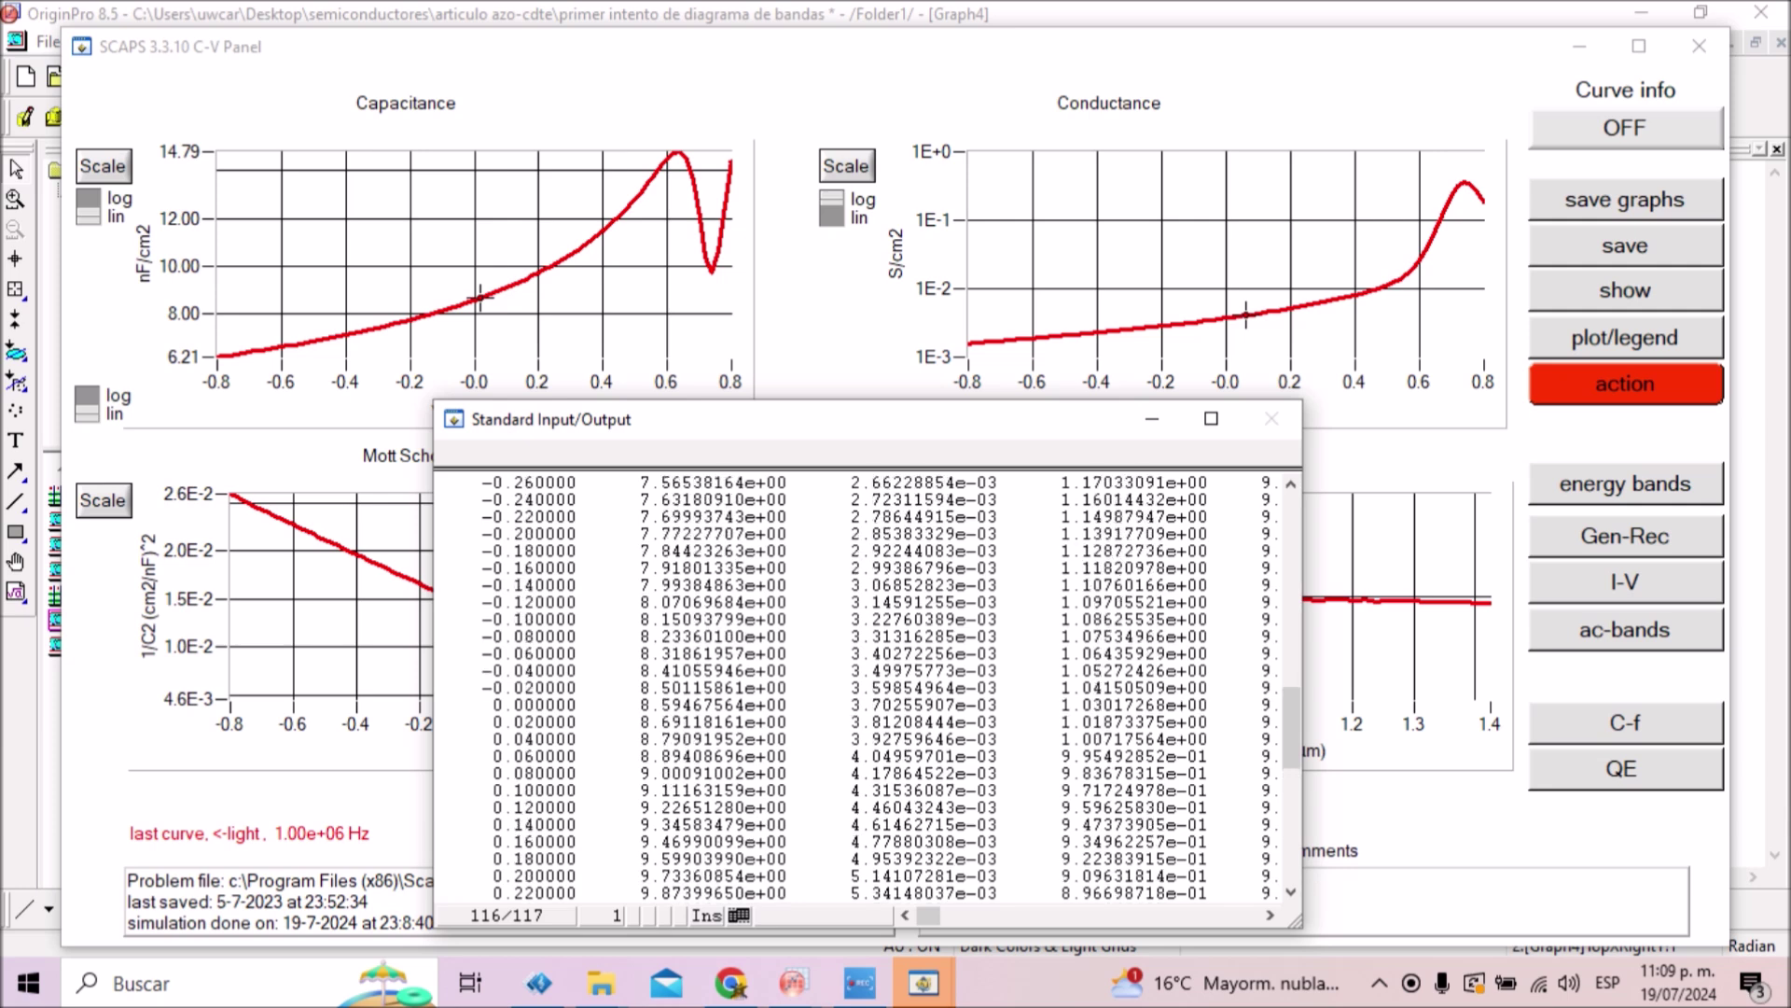
{"action": "left_click", "coordinate": [546, 704]}
{"action": "left_click_drag", "start_coordinate": [480, 704], "coordinate": [1208, 704]}
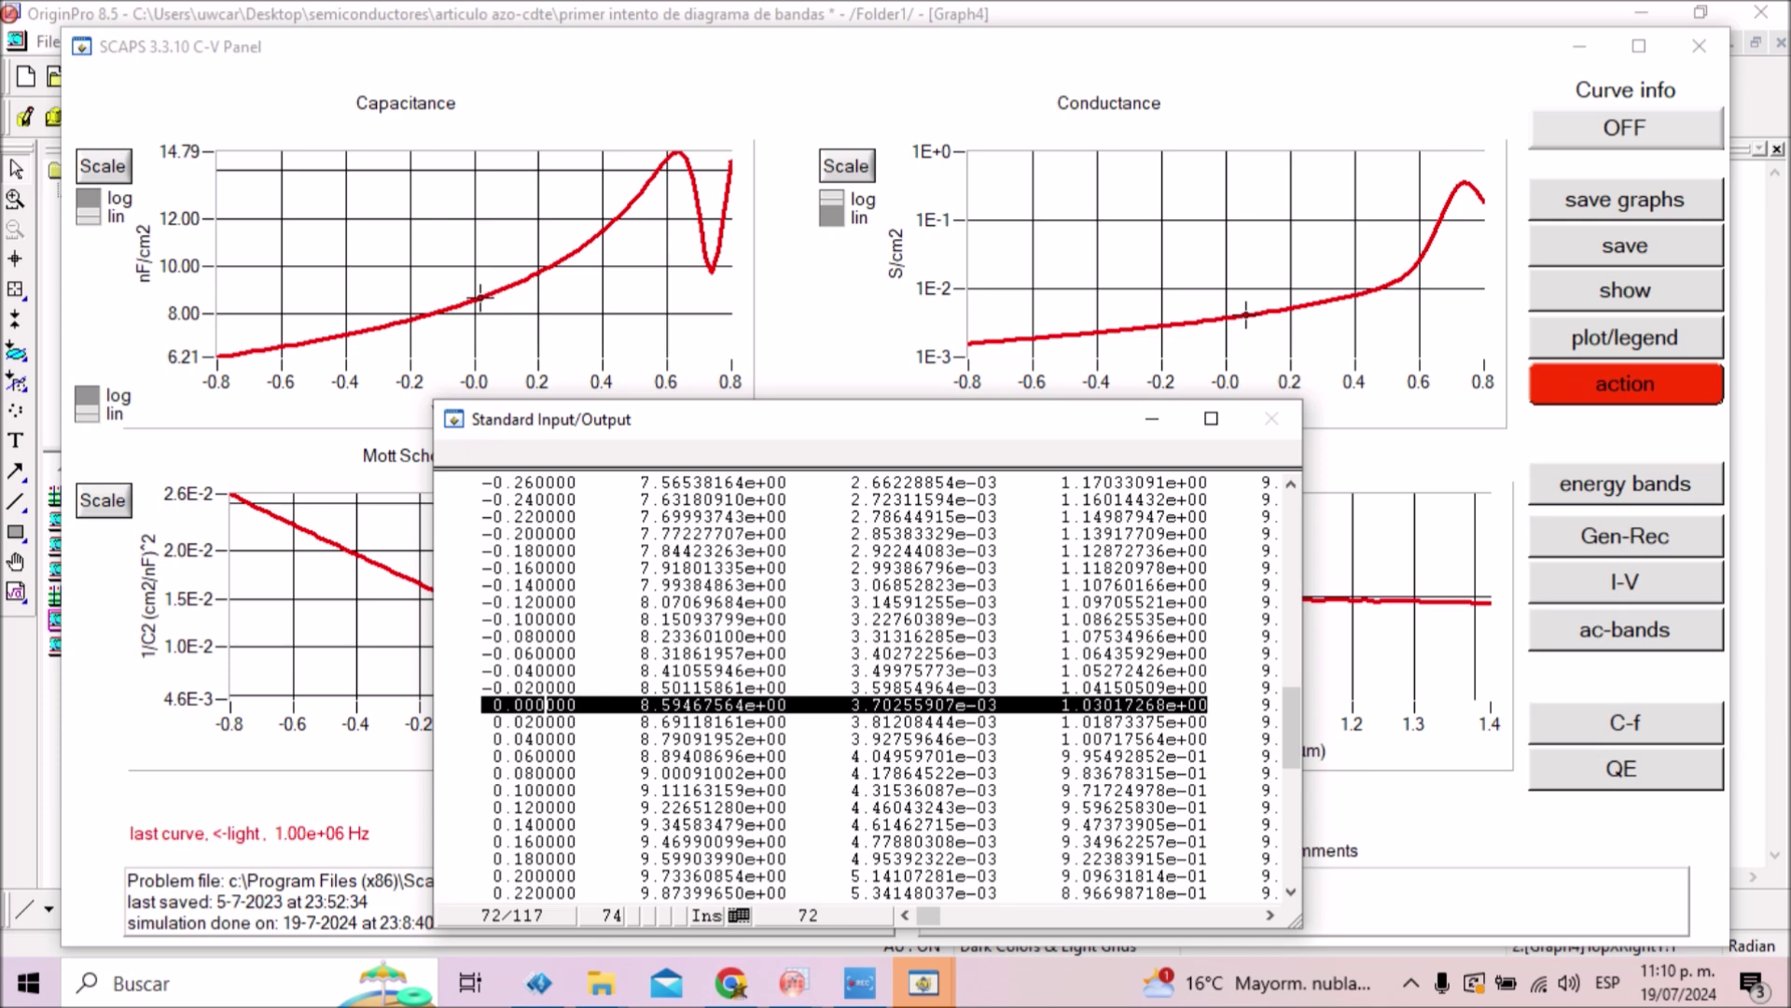
- Review the listing's working point conditions, column headings and first C-V rows, and minimize the listing
{"action": "scroll", "coordinate": [868, 691], "scroll_direction": "up", "scroll_amount": 15}
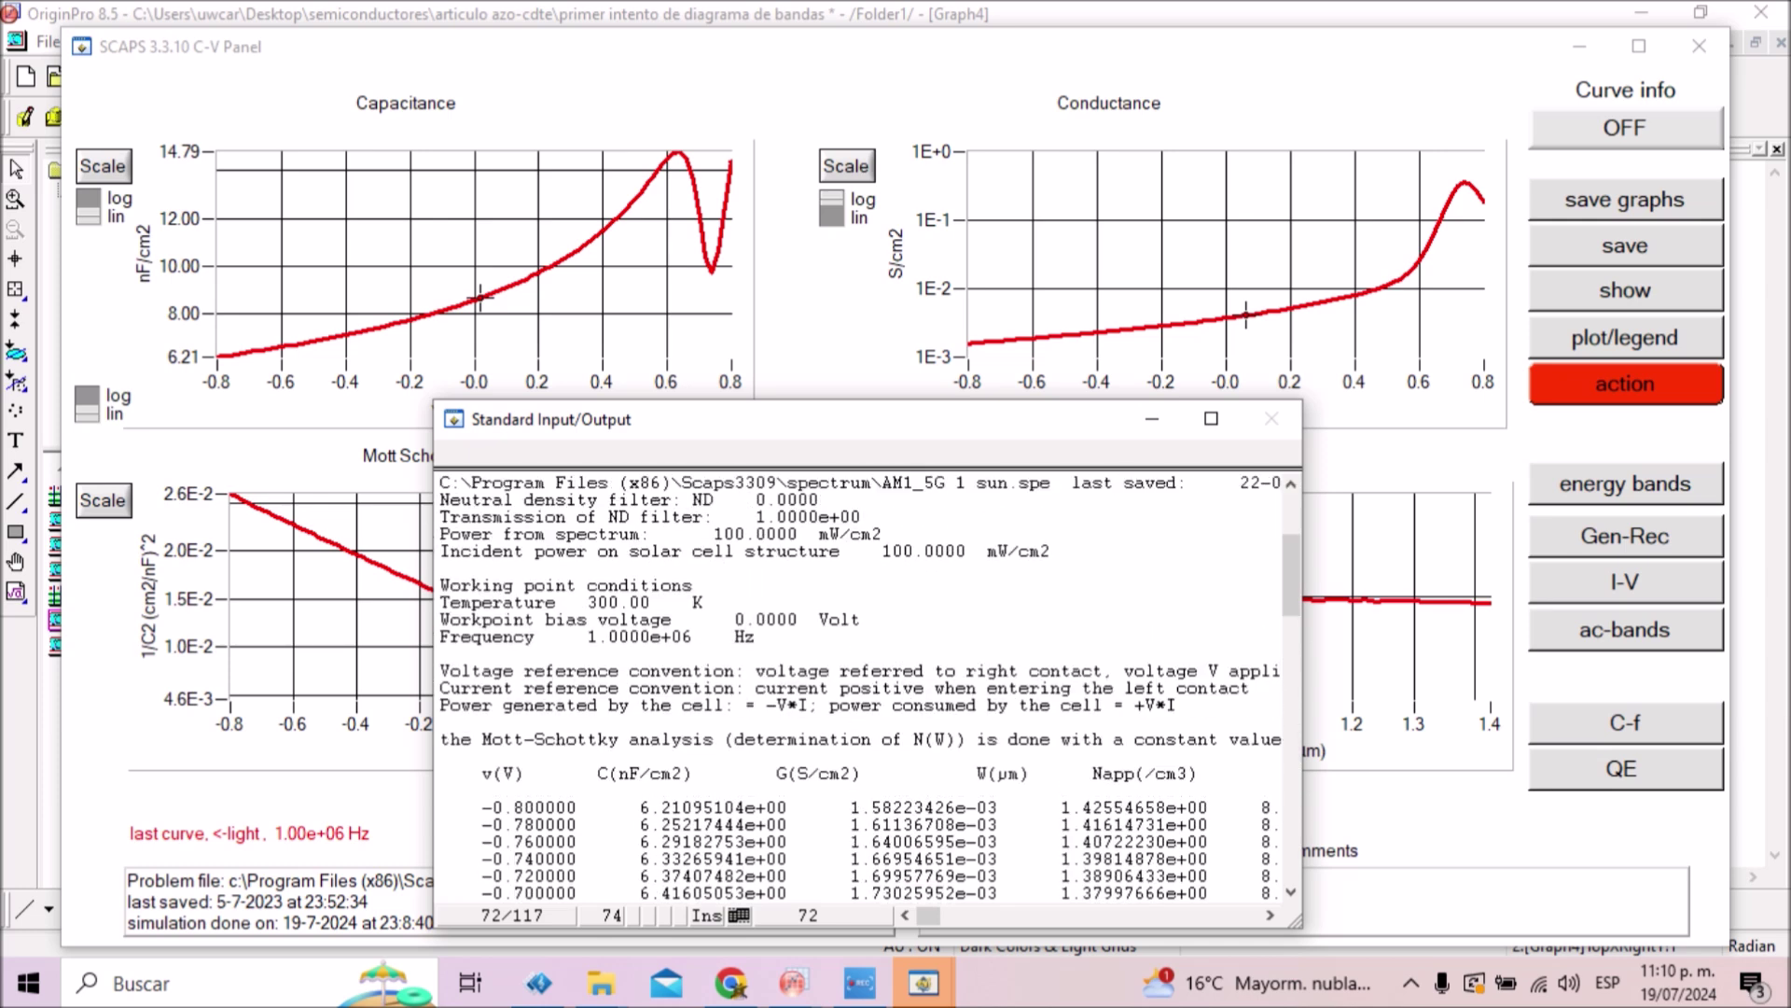
{"action": "scroll", "coordinate": [868, 691], "scroll_direction": "down", "scroll_amount": 9}
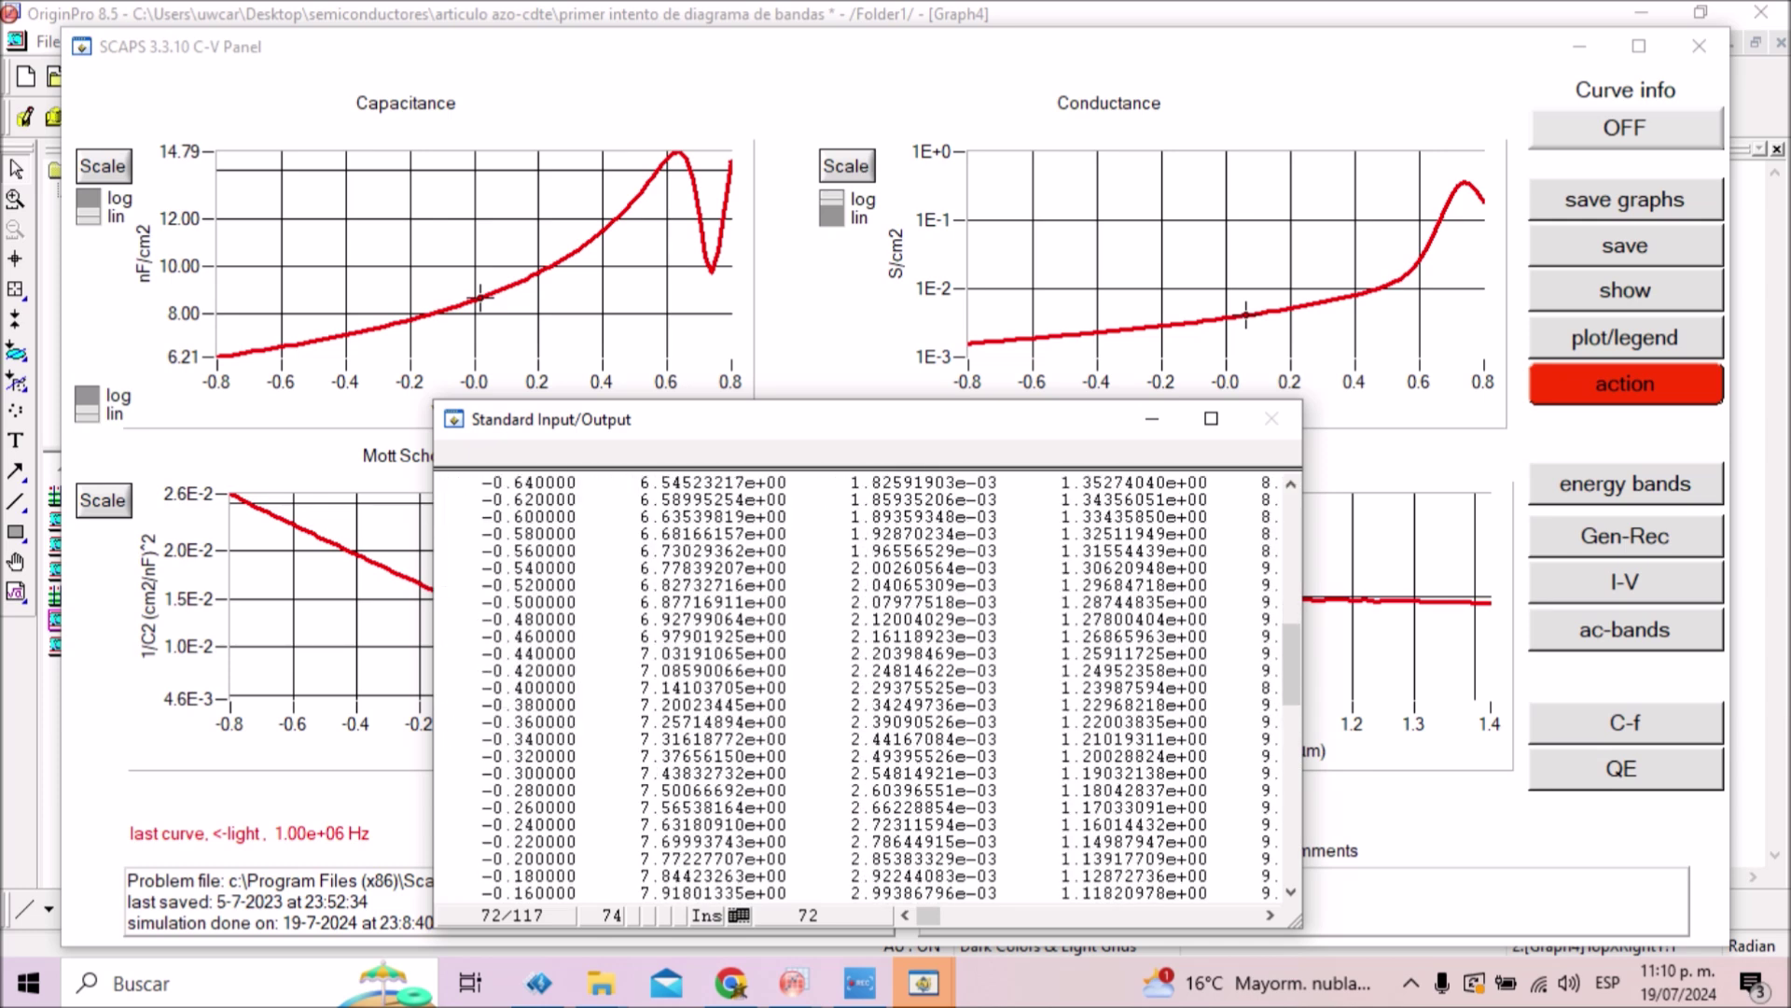
{"action": "scroll", "coordinate": [867, 691], "scroll_direction": "up", "scroll_amount": 7}
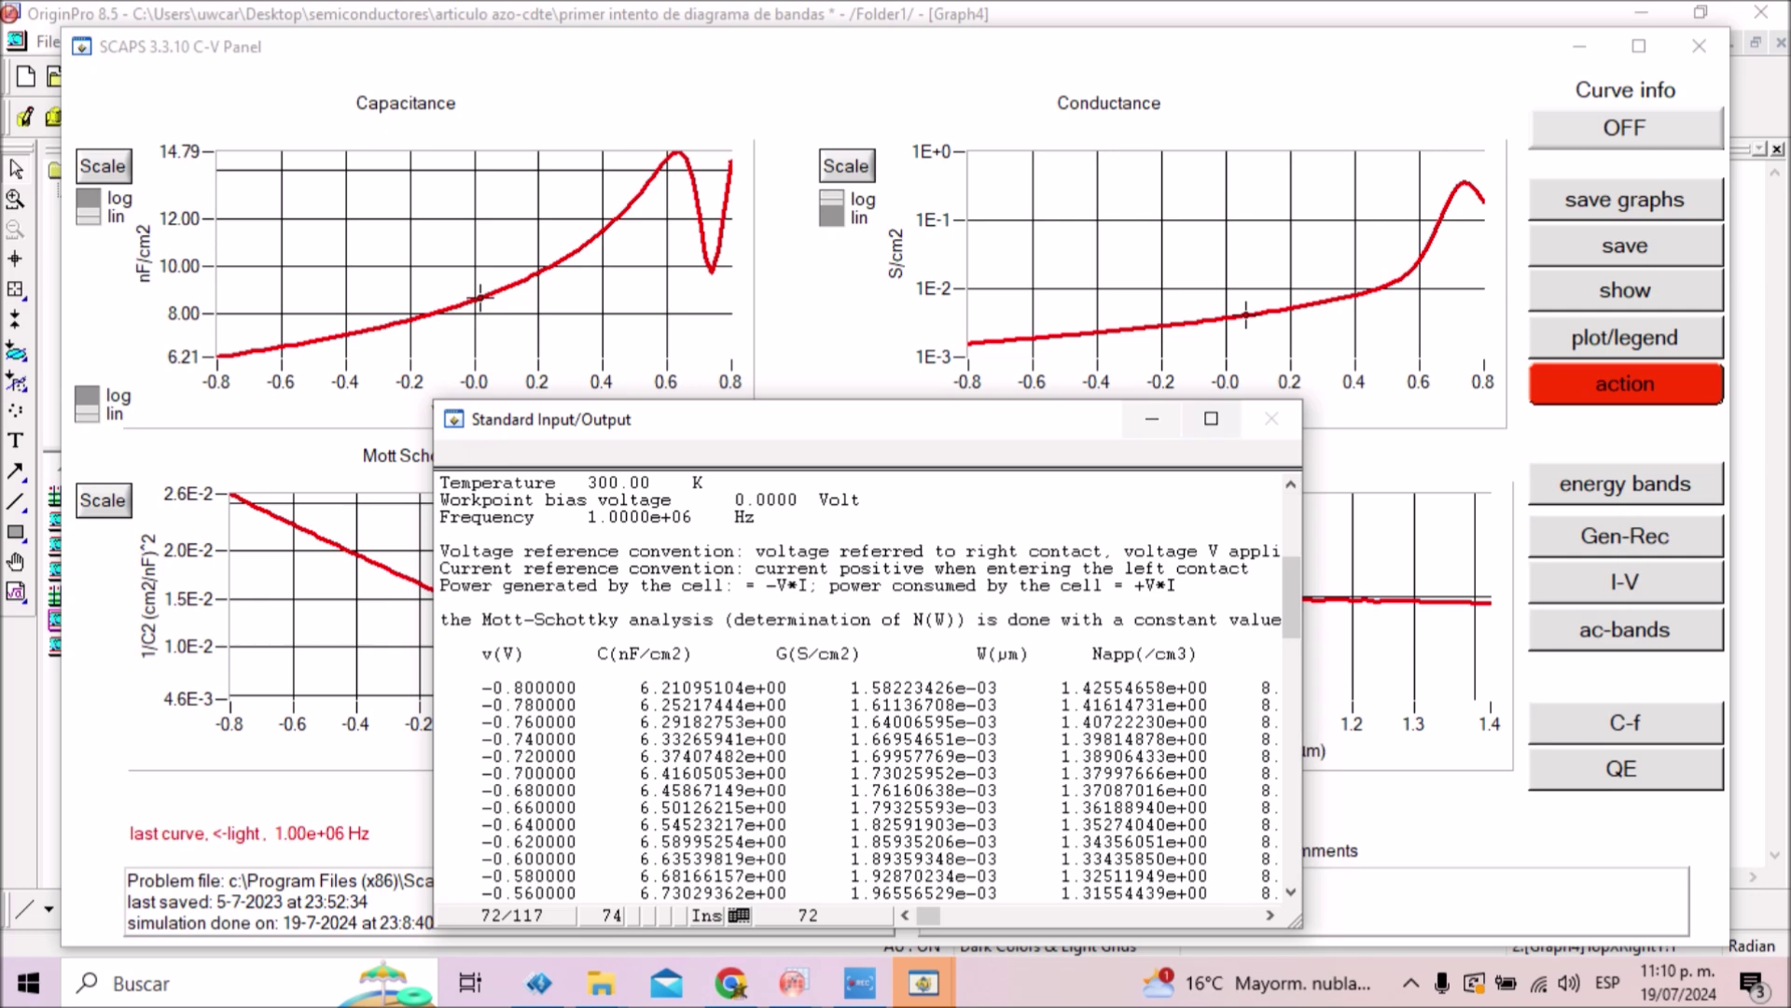
{"action": "left_click", "coordinate": [1152, 418]}
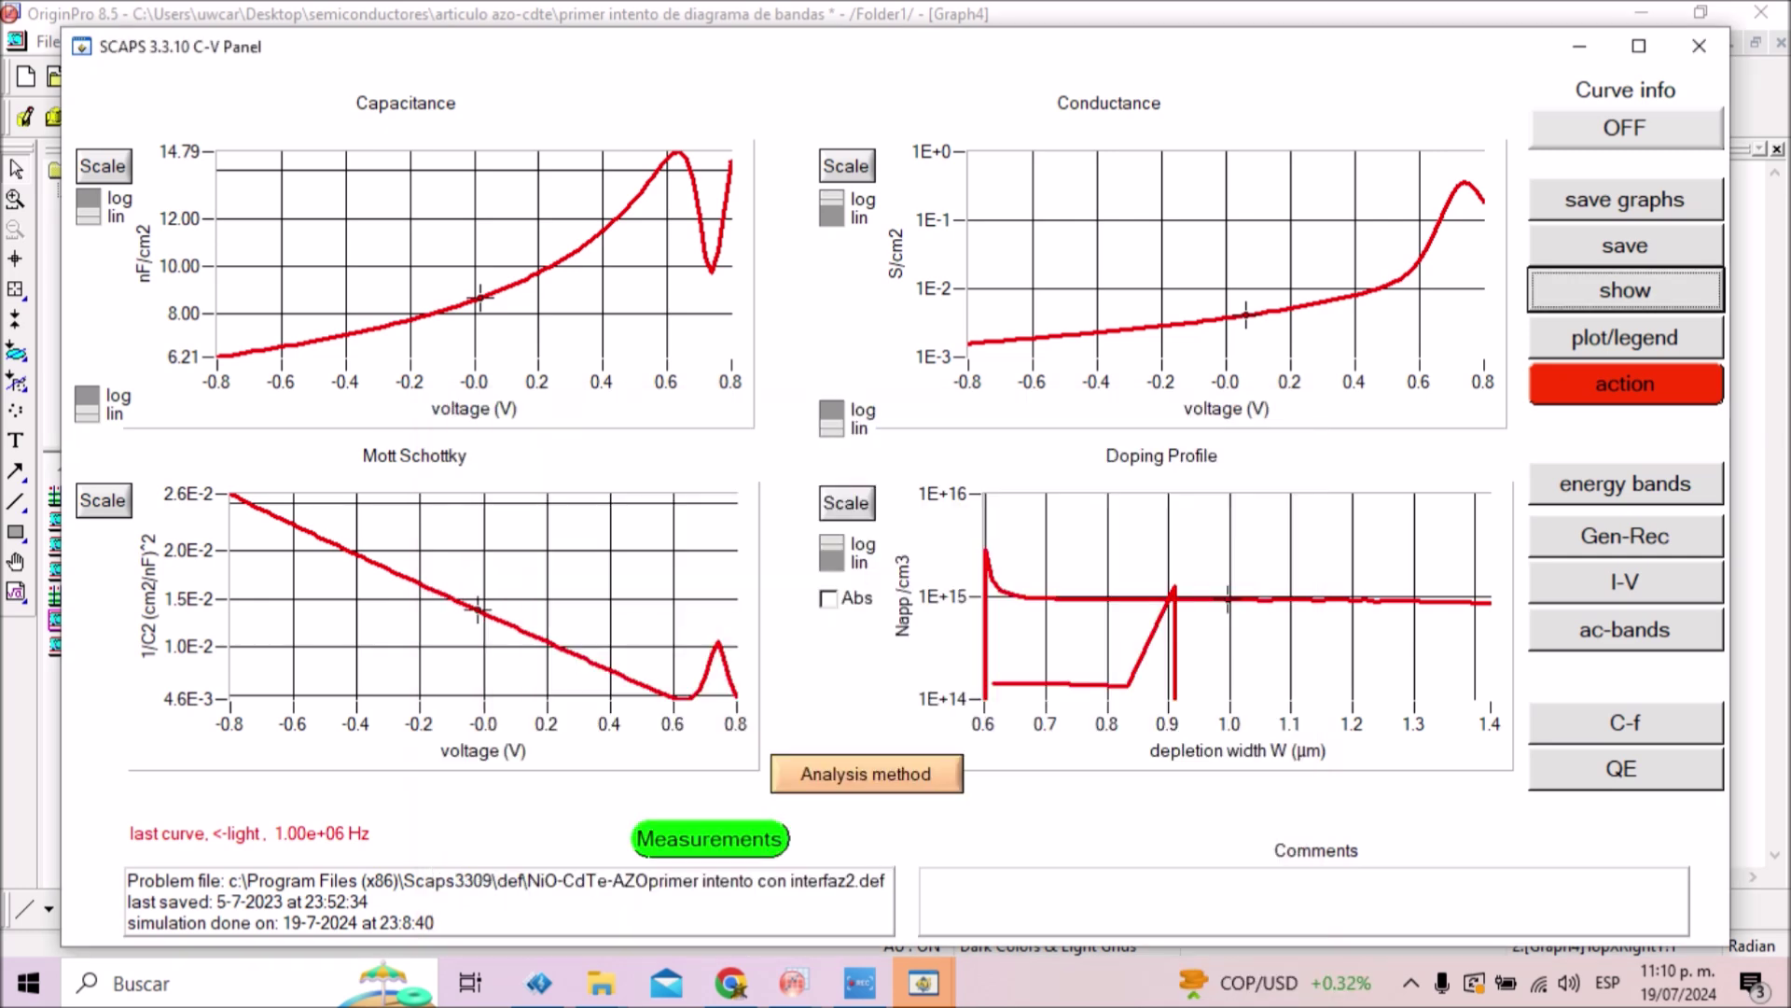
- Return to the action panel, replace the C-V measurement with I-V and clear all simulations
{"action": "left_click", "coordinate": [1625, 384]}
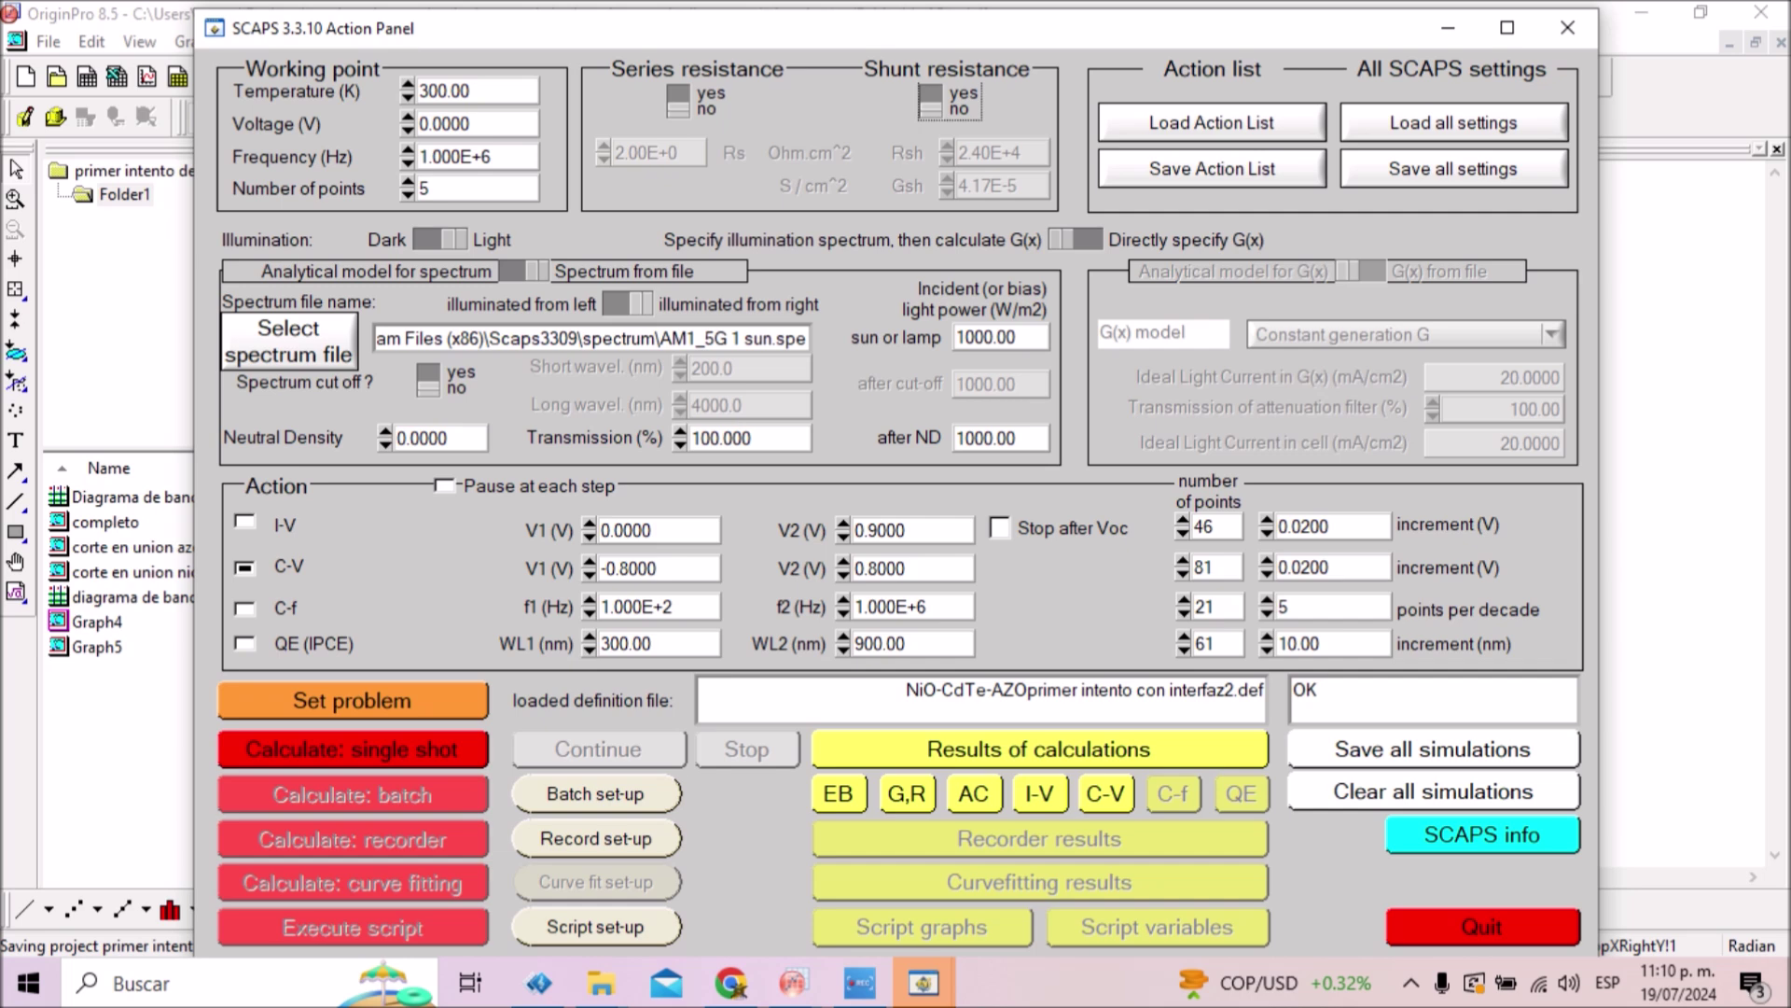
{"action": "left_click", "coordinate": [245, 521]}
{"action": "left_click", "coordinate": [244, 567]}
{"action": "left_click", "coordinate": [1434, 791]}
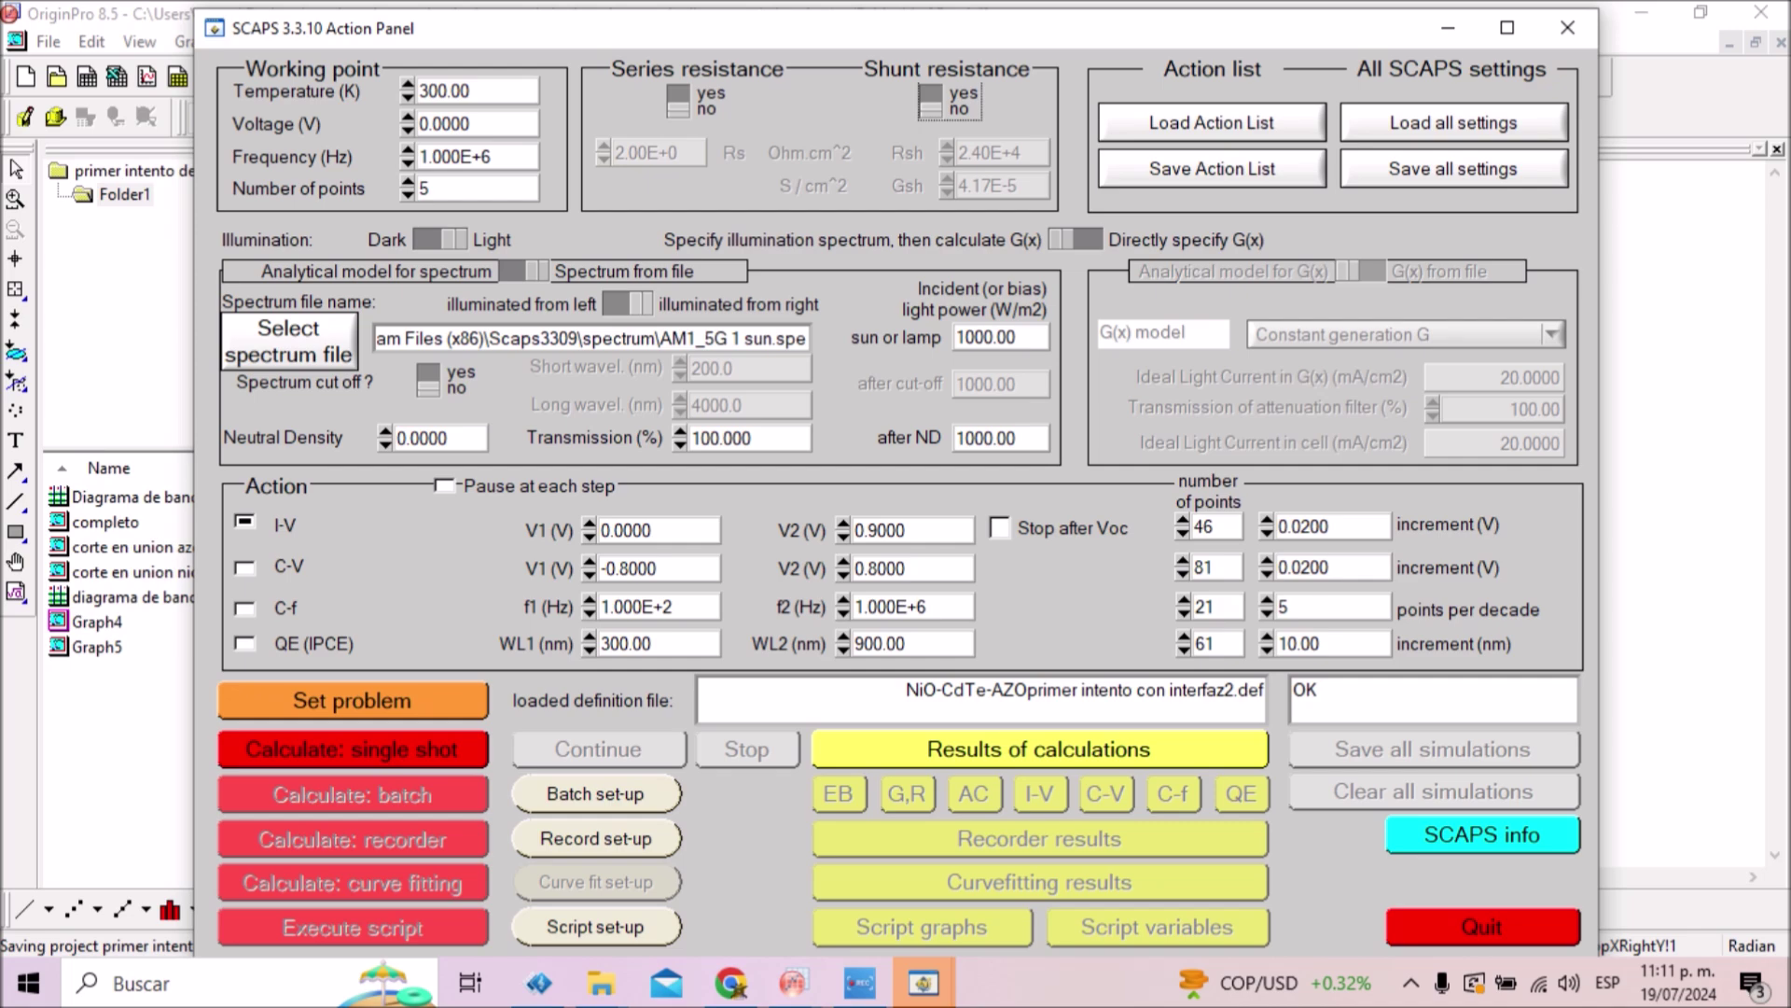
- Open the batch set-up and add a batch parameter for the thickness of the p-CdTe (L2) layer
{"action": "left_click", "coordinate": [595, 793]}
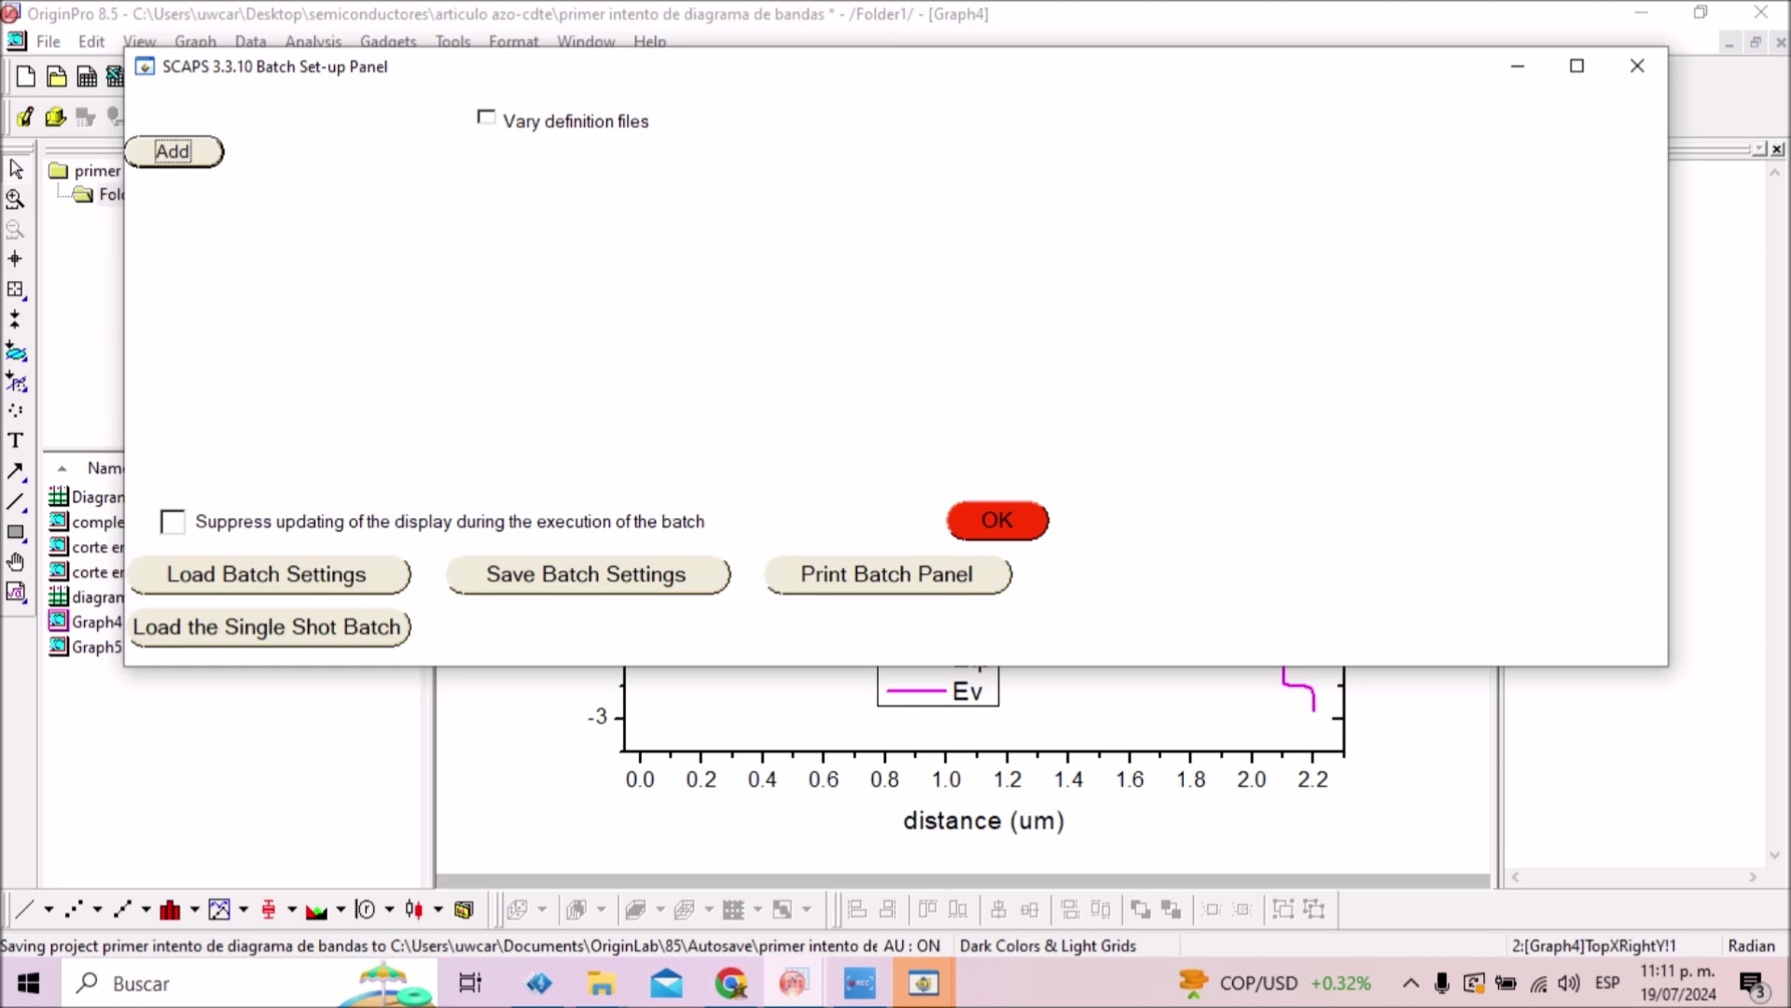
{"action": "key", "text": "Return"}
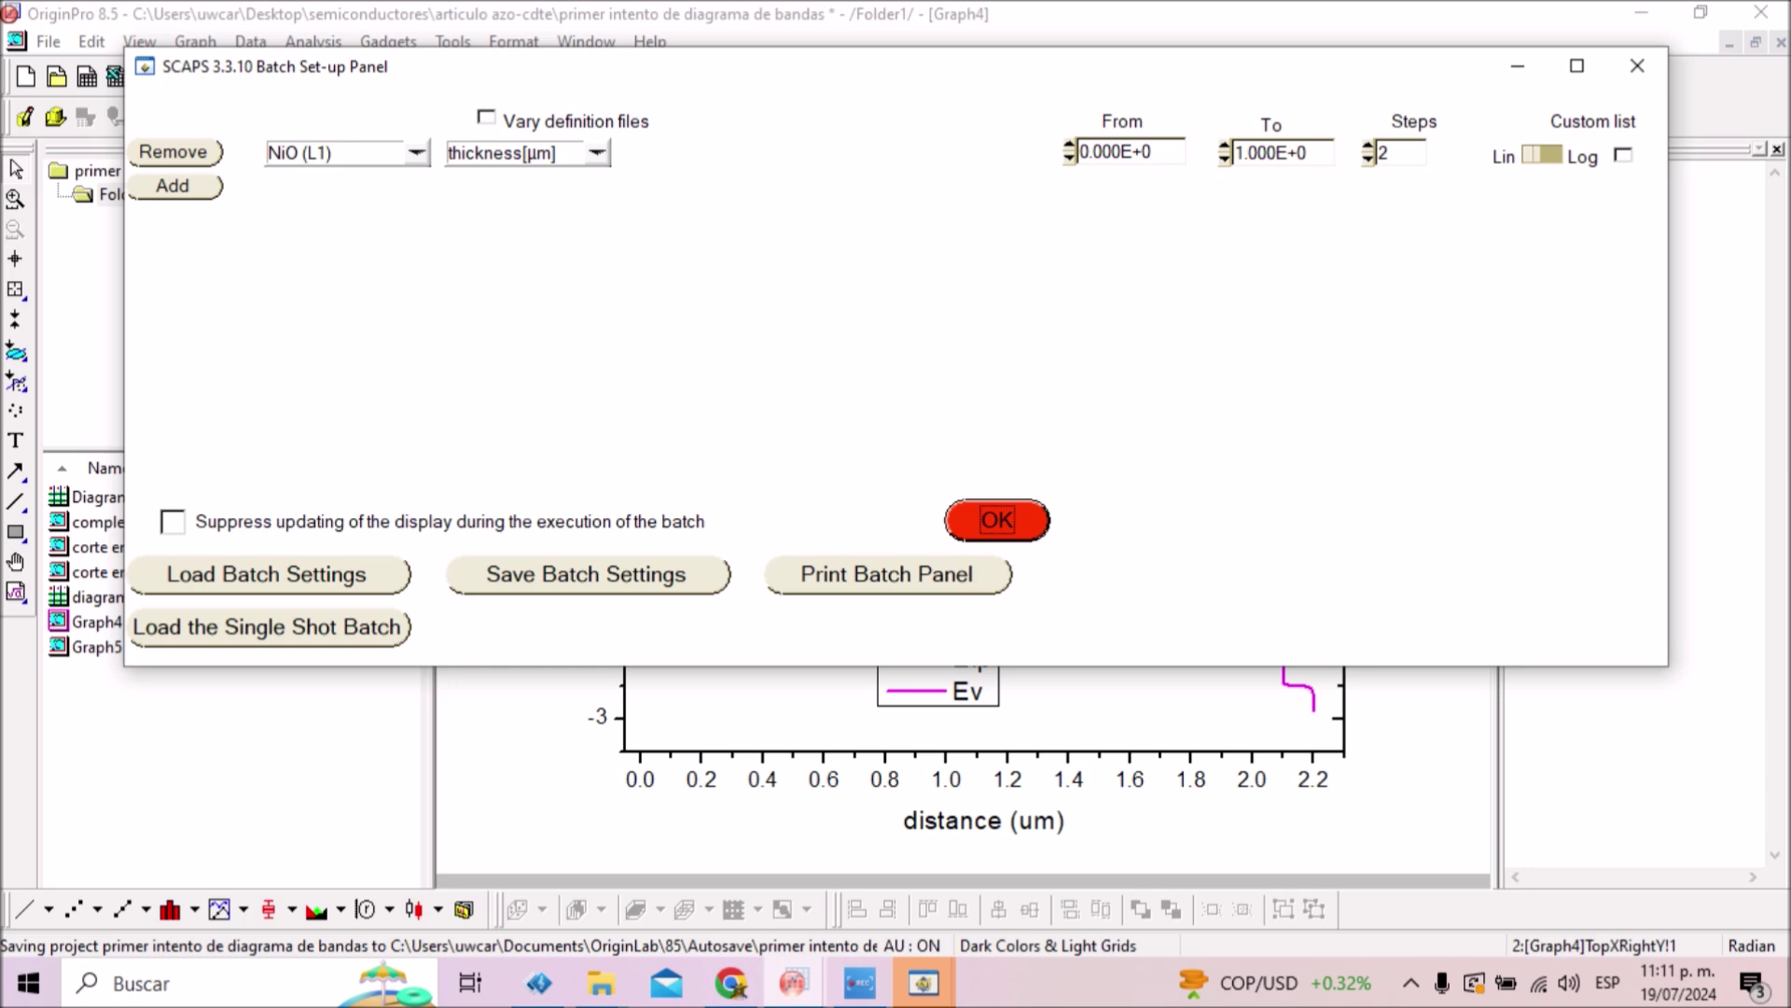
{"action": "left_click", "coordinate": [416, 152]}
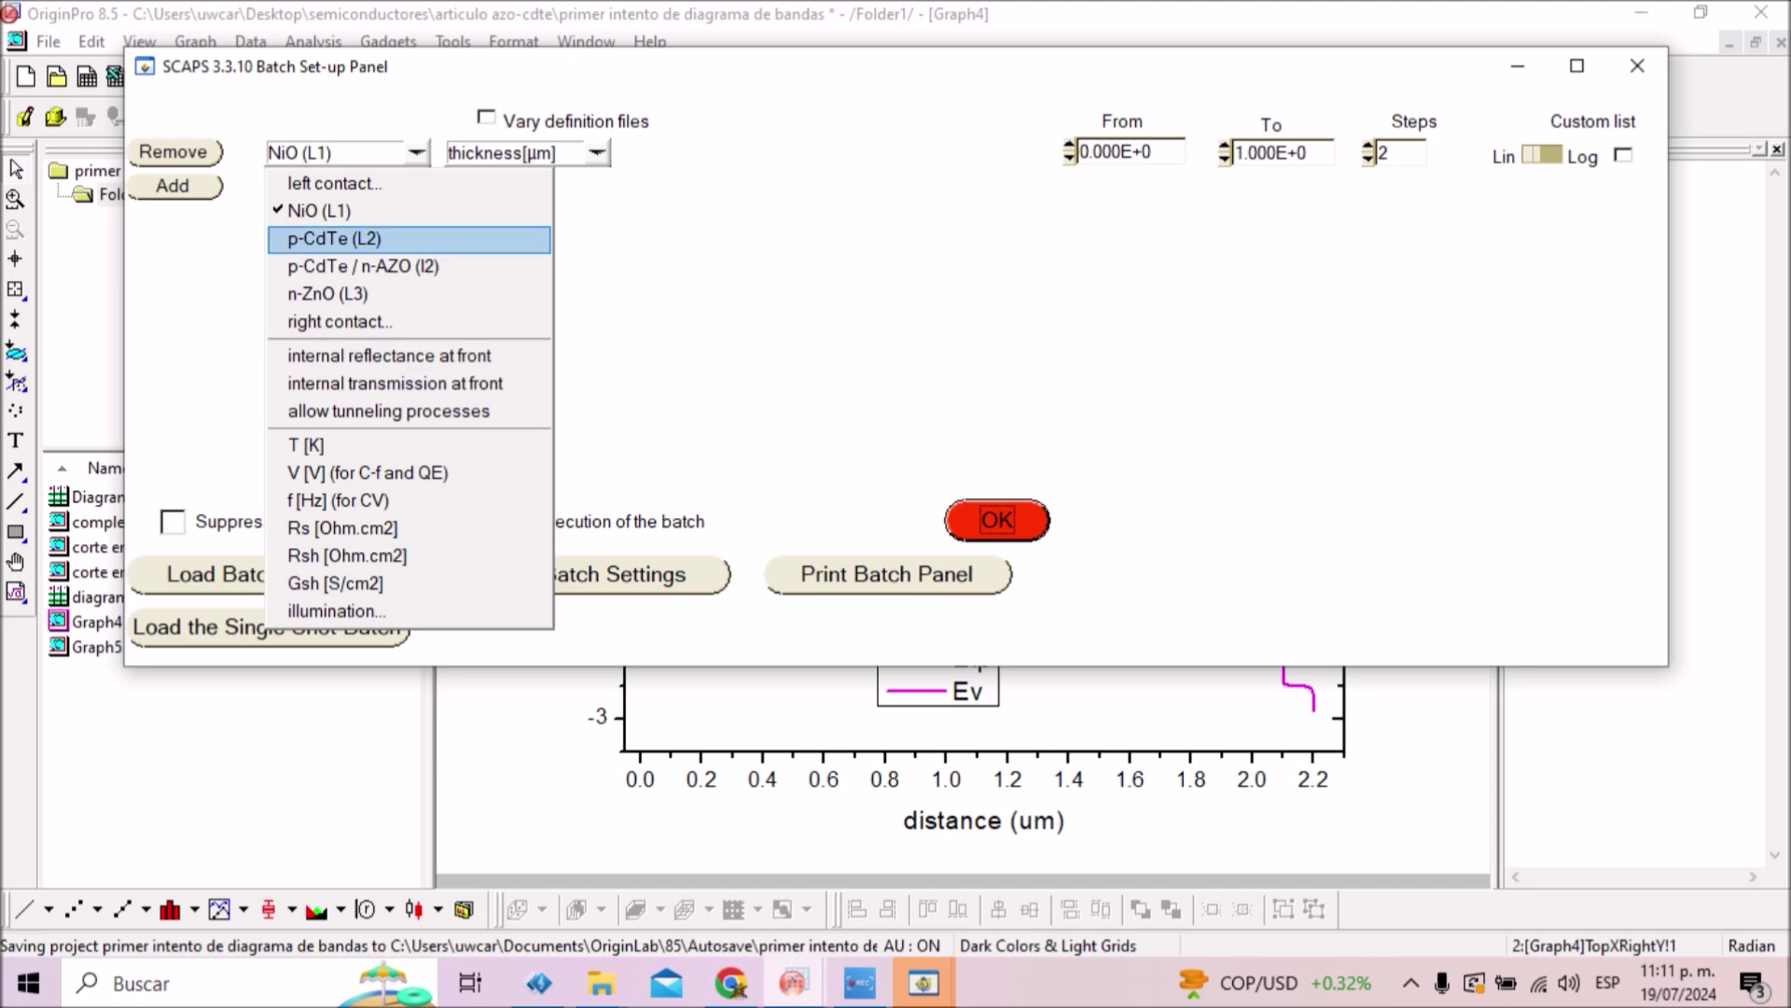
{"action": "key", "text": "Return"}
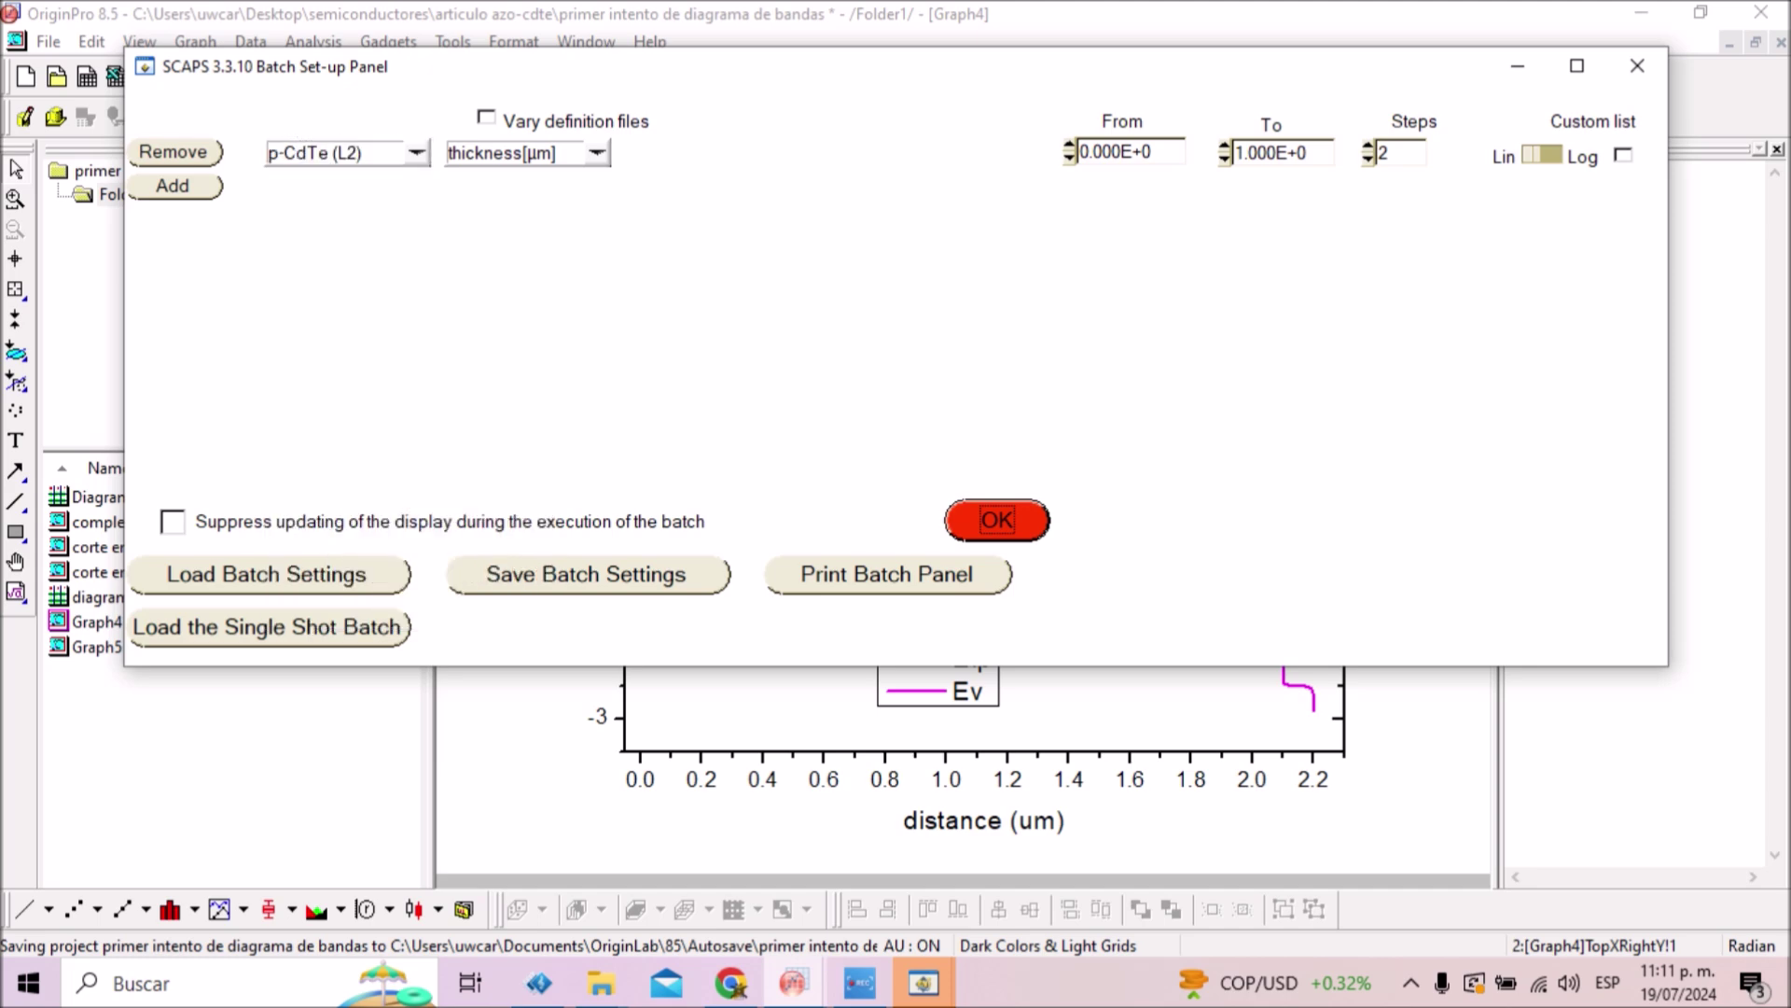
{"action": "left_click", "coordinate": [597, 153]}
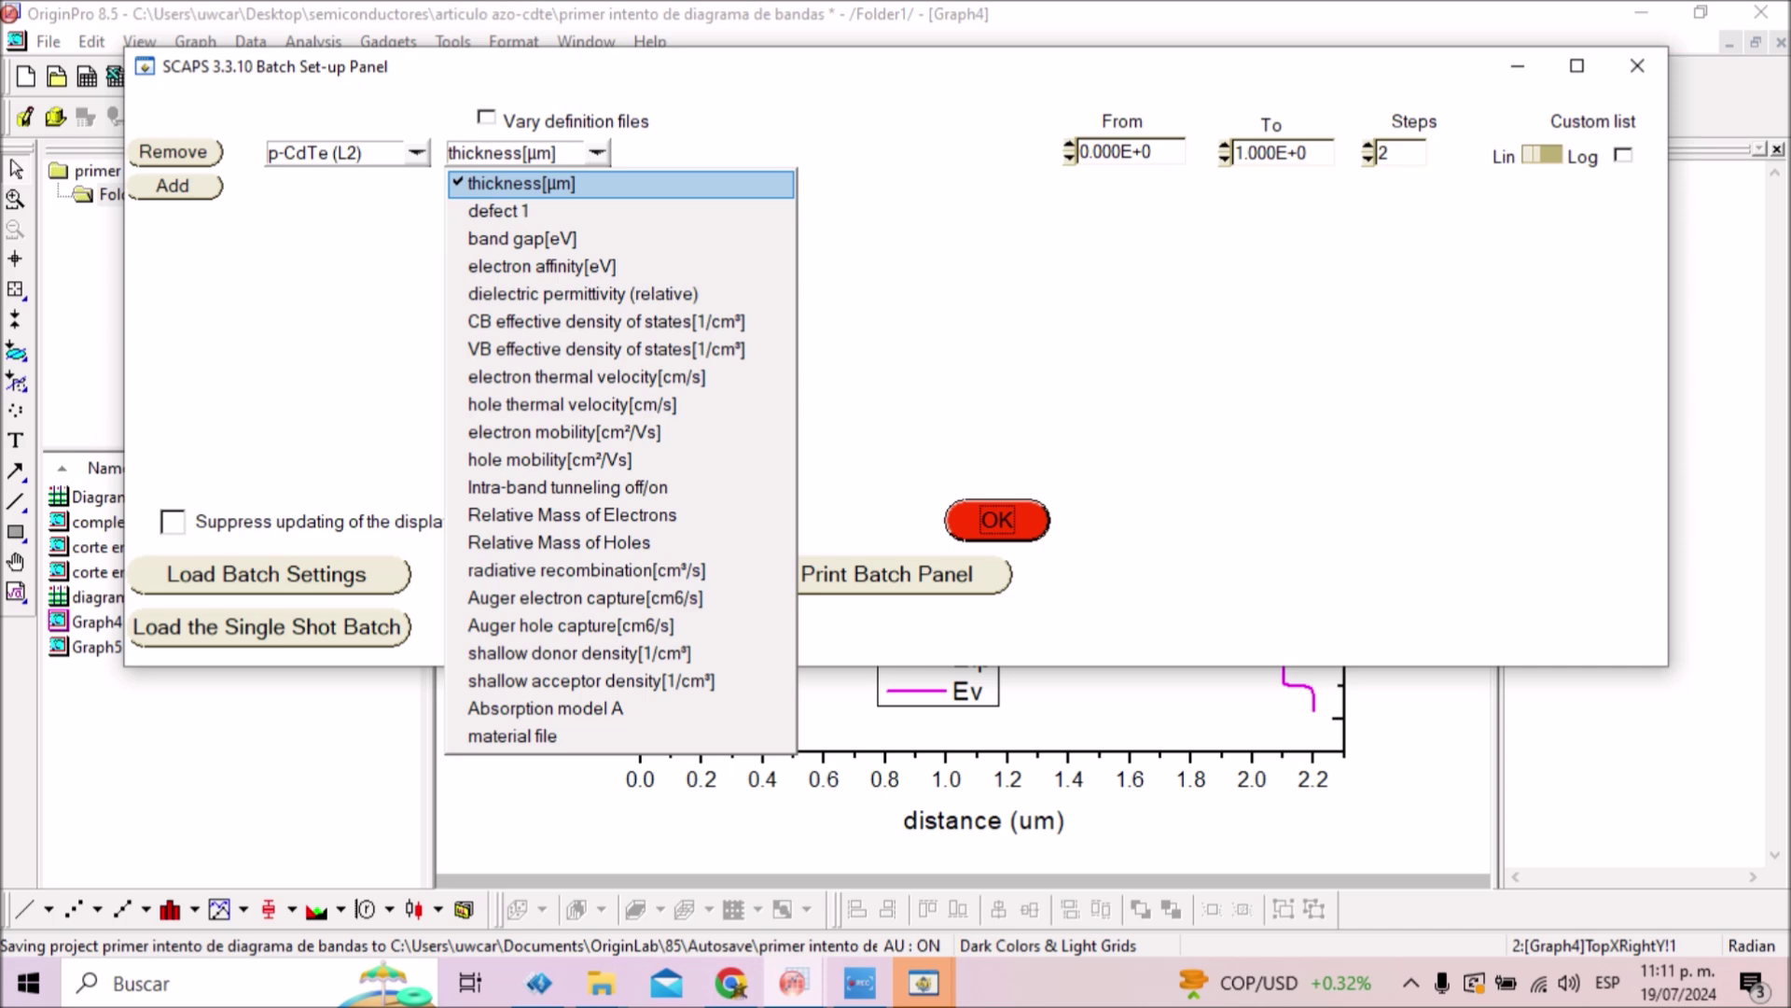
{"action": "key", "text": "Return"}
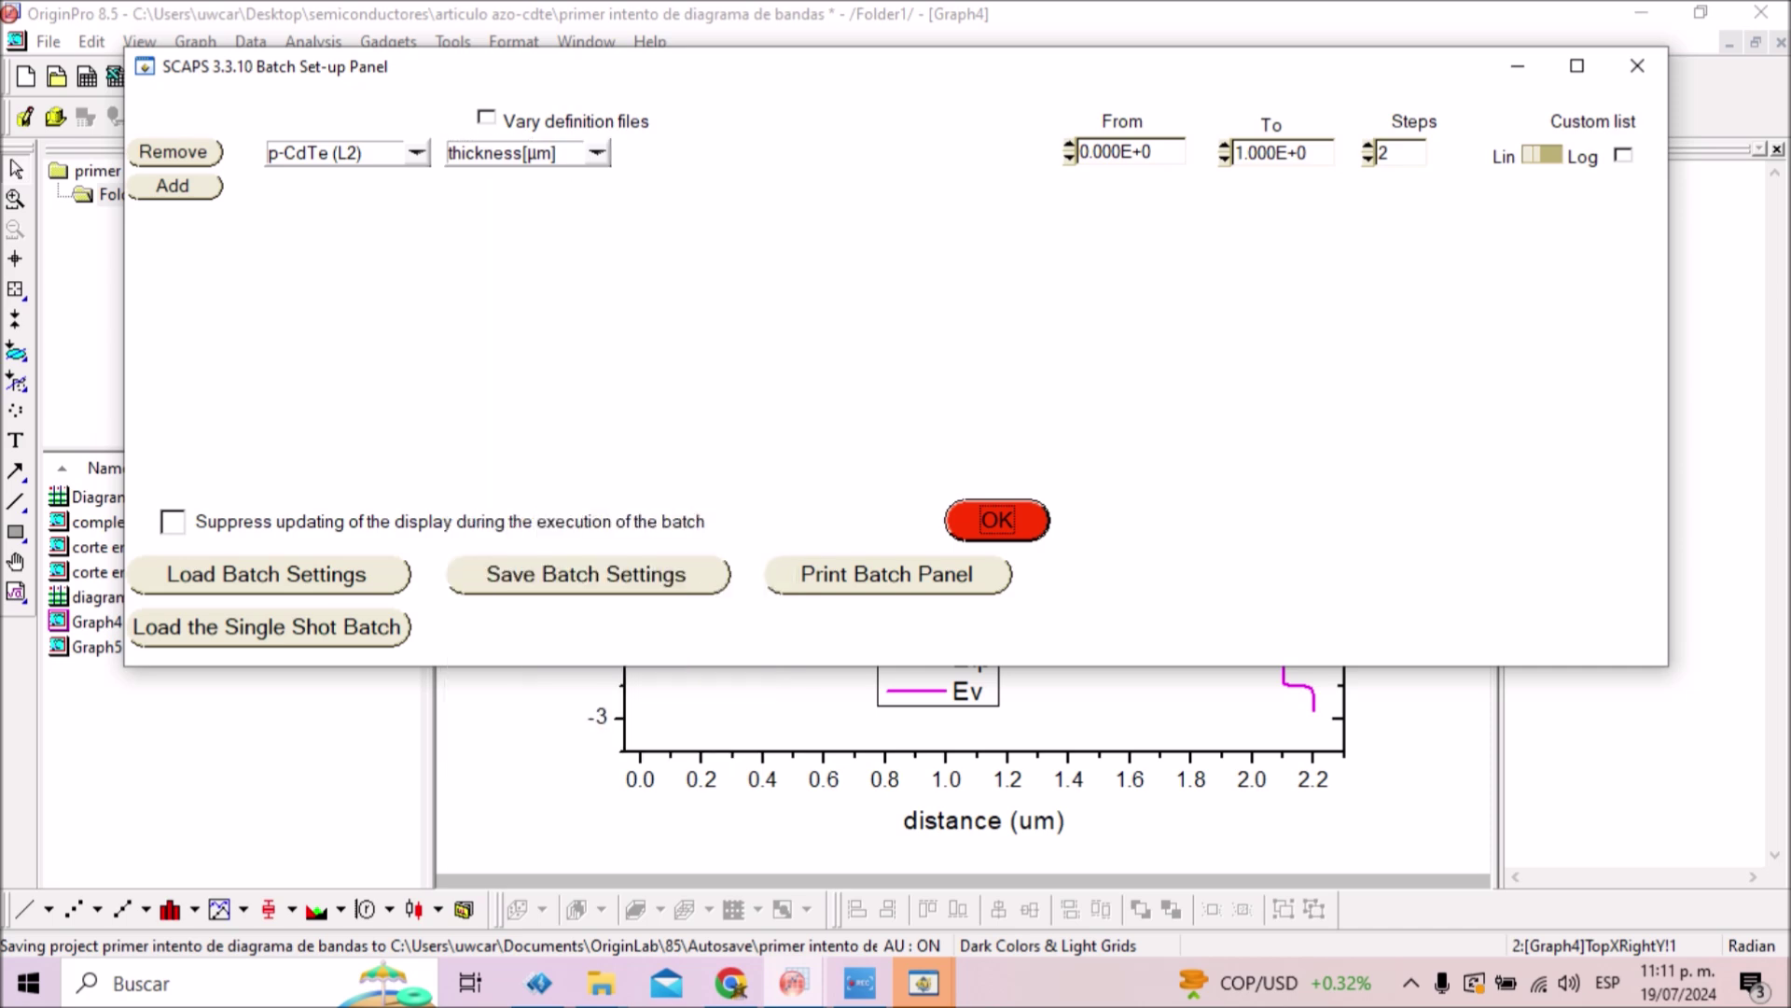
- Set the starting value of the p-CdTe thickness sweep to 1 µm
{"action": "left_click", "coordinate": [1151, 152]}
{"action": "key", "text": "BackSpace"}
{"action": "key", "text": "BackSpace"}
{"action": "key", "text": "BackSpace"}
{"action": "key", "text": "BackSpace"}
{"action": "key", "text": "BackSpace"}
{"action": "key", "text": "BackSpace"}
{"action": "key", "text": "BackSpace"}
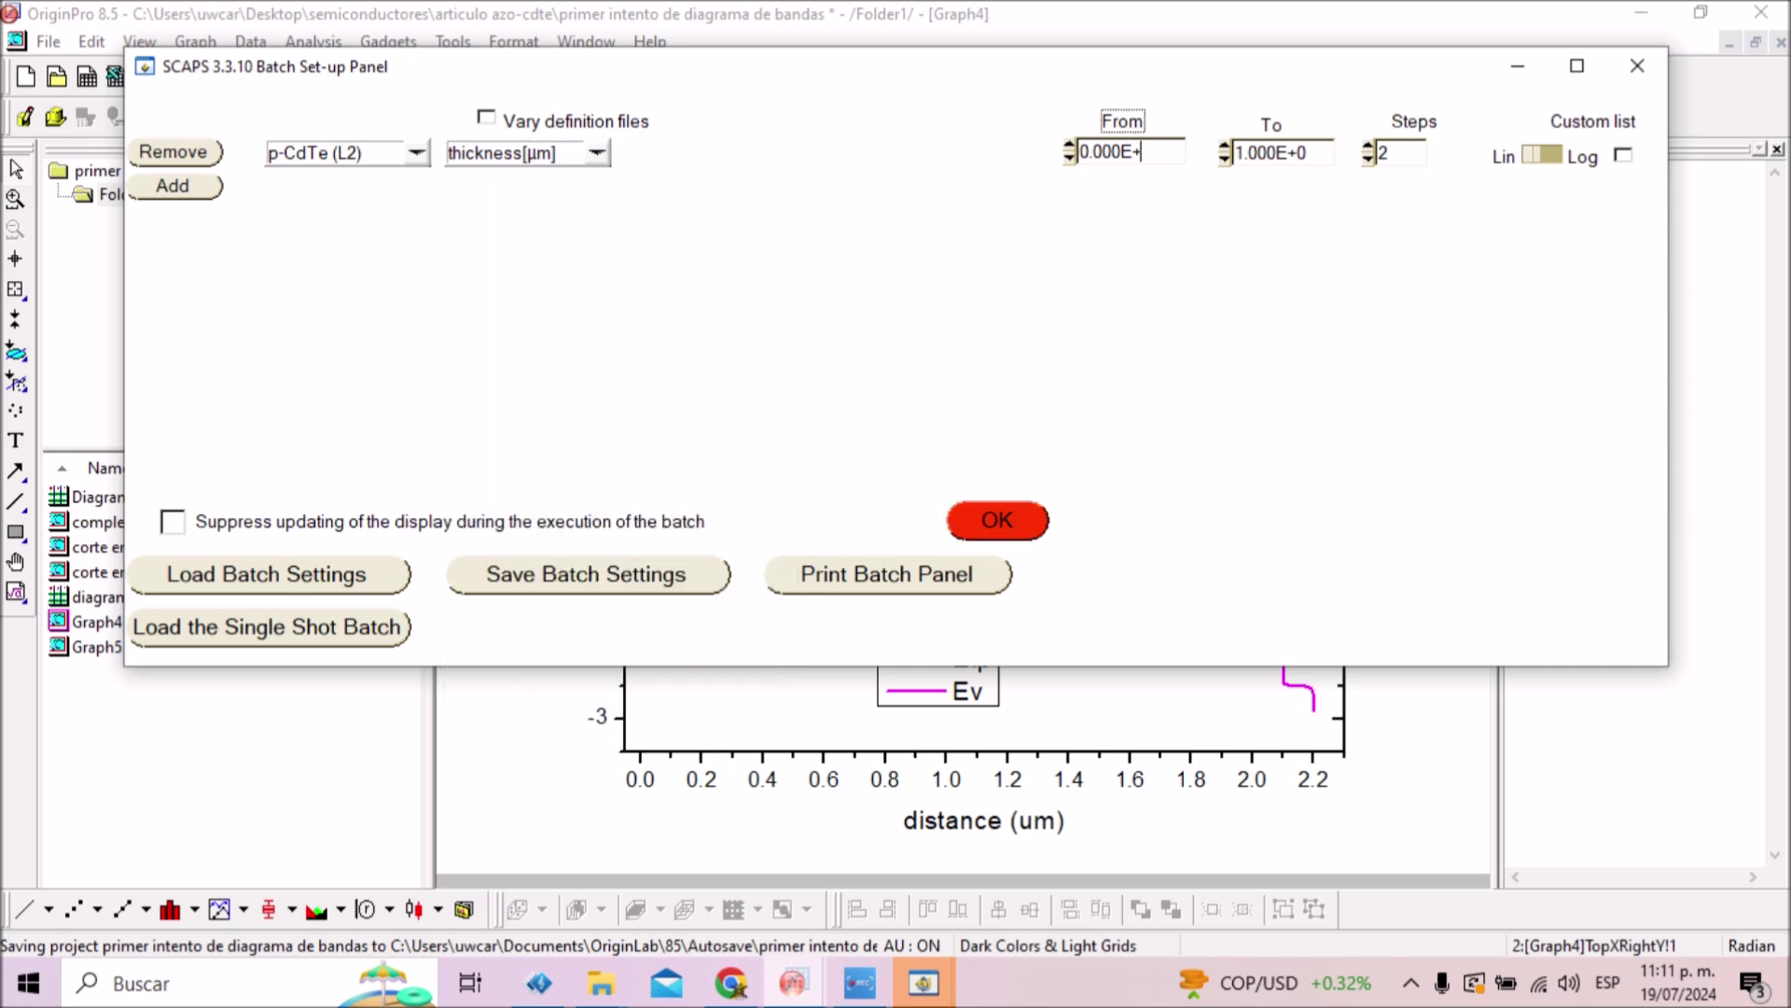
{"action": "key", "text": "BackSpace"}
{"action": "type", "text": "1"}
{"action": "key", "text": "Tab"}
- Set the thickness sweep's end value to 5 µm with 5 steps, and confirm the batch set-up
{"action": "key", "text": "BackSpace"}
{"action": "key", "text": "BackSpace"}
{"action": "key", "text": "BackSpace"}
{"action": "key", "text": "BackSpace"}
{"action": "key", "text": "BackSpace"}
{"action": "type", "text": "5"}
{"action": "key", "text": "Tab"}
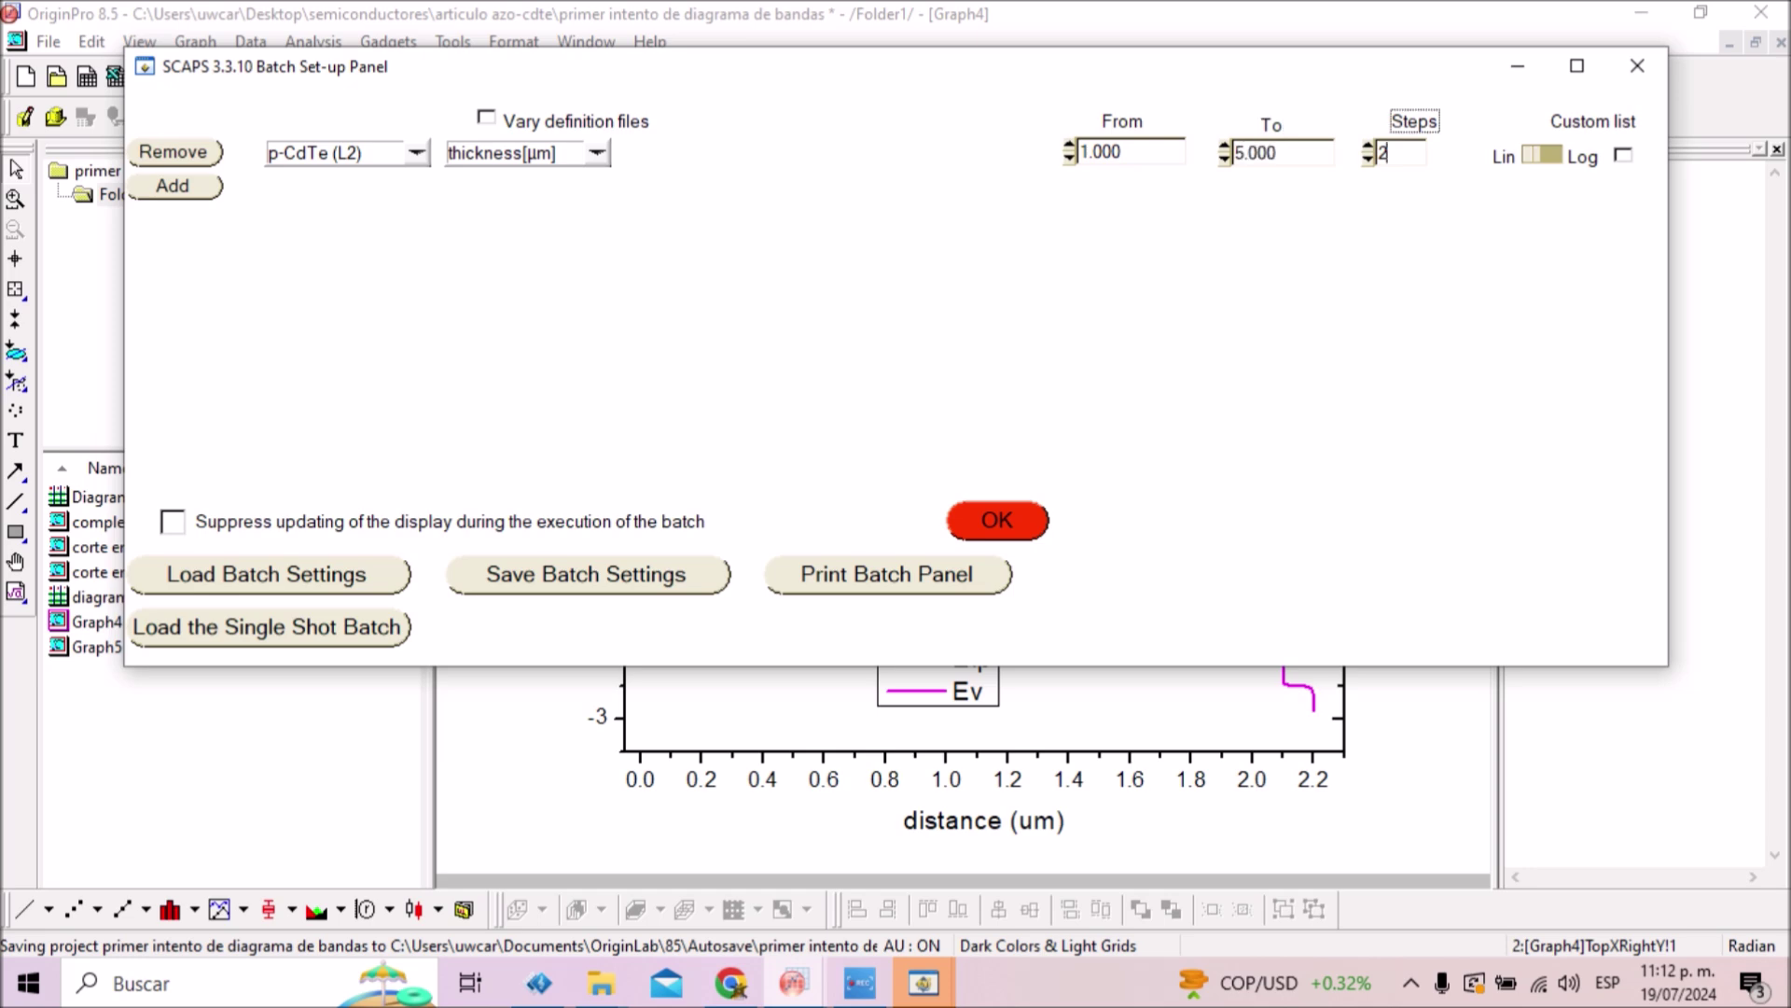
{"action": "key", "text": "BackSpace"}
{"action": "type", "text": "5"}
{"action": "left_click", "coordinate": [996, 520]}
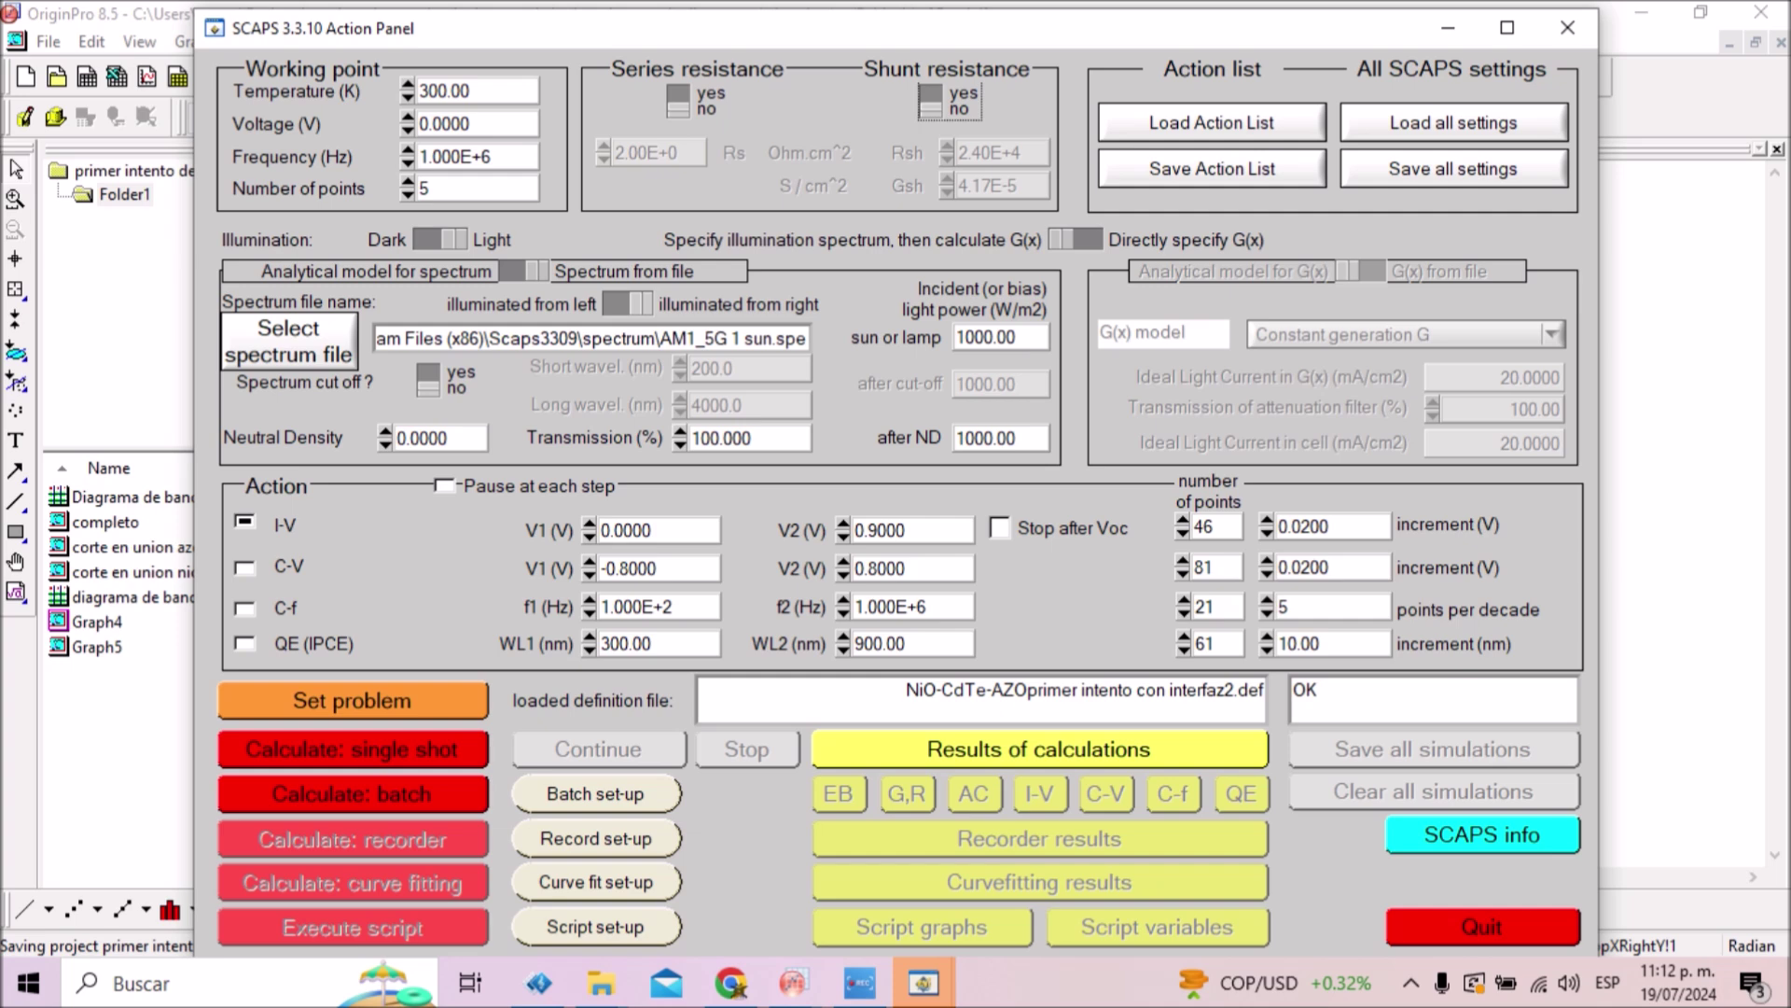
- Run the batch calculation, dismiss the convergence warning and open the I-V results
{"action": "left_click", "coordinate": [352, 793]}
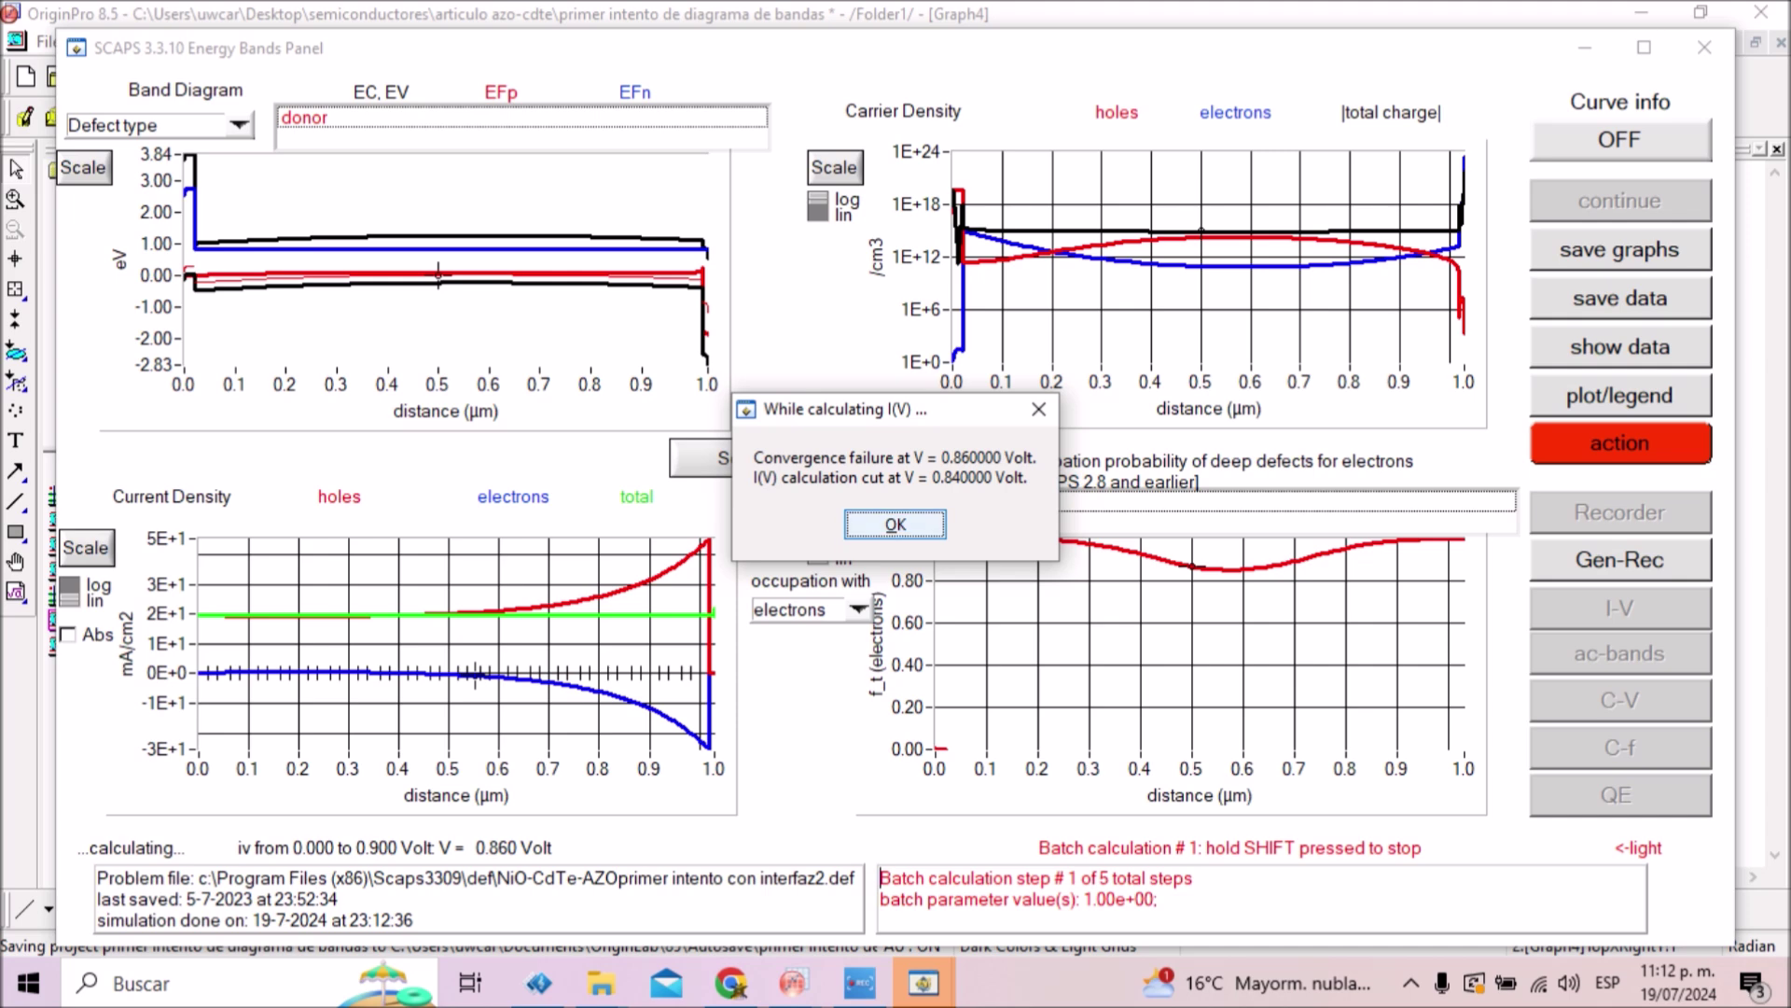
{"action": "key", "text": "Return"}
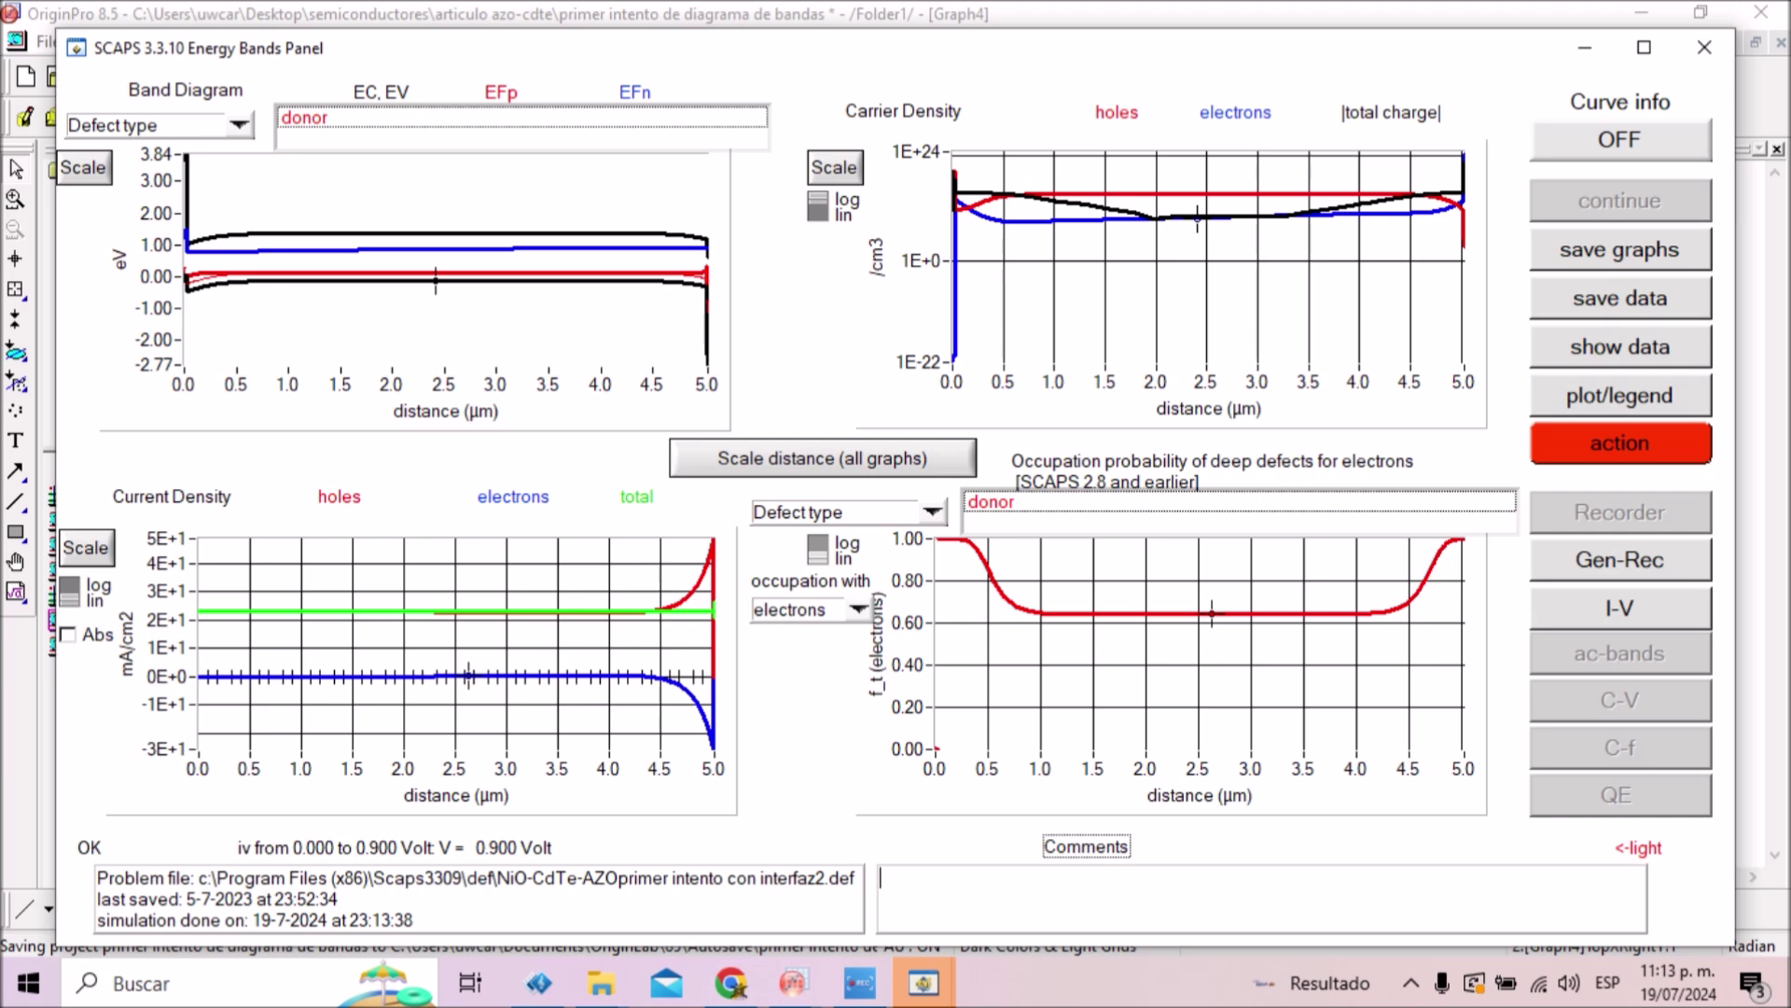
{"action": "left_click", "coordinate": [1620, 607]}
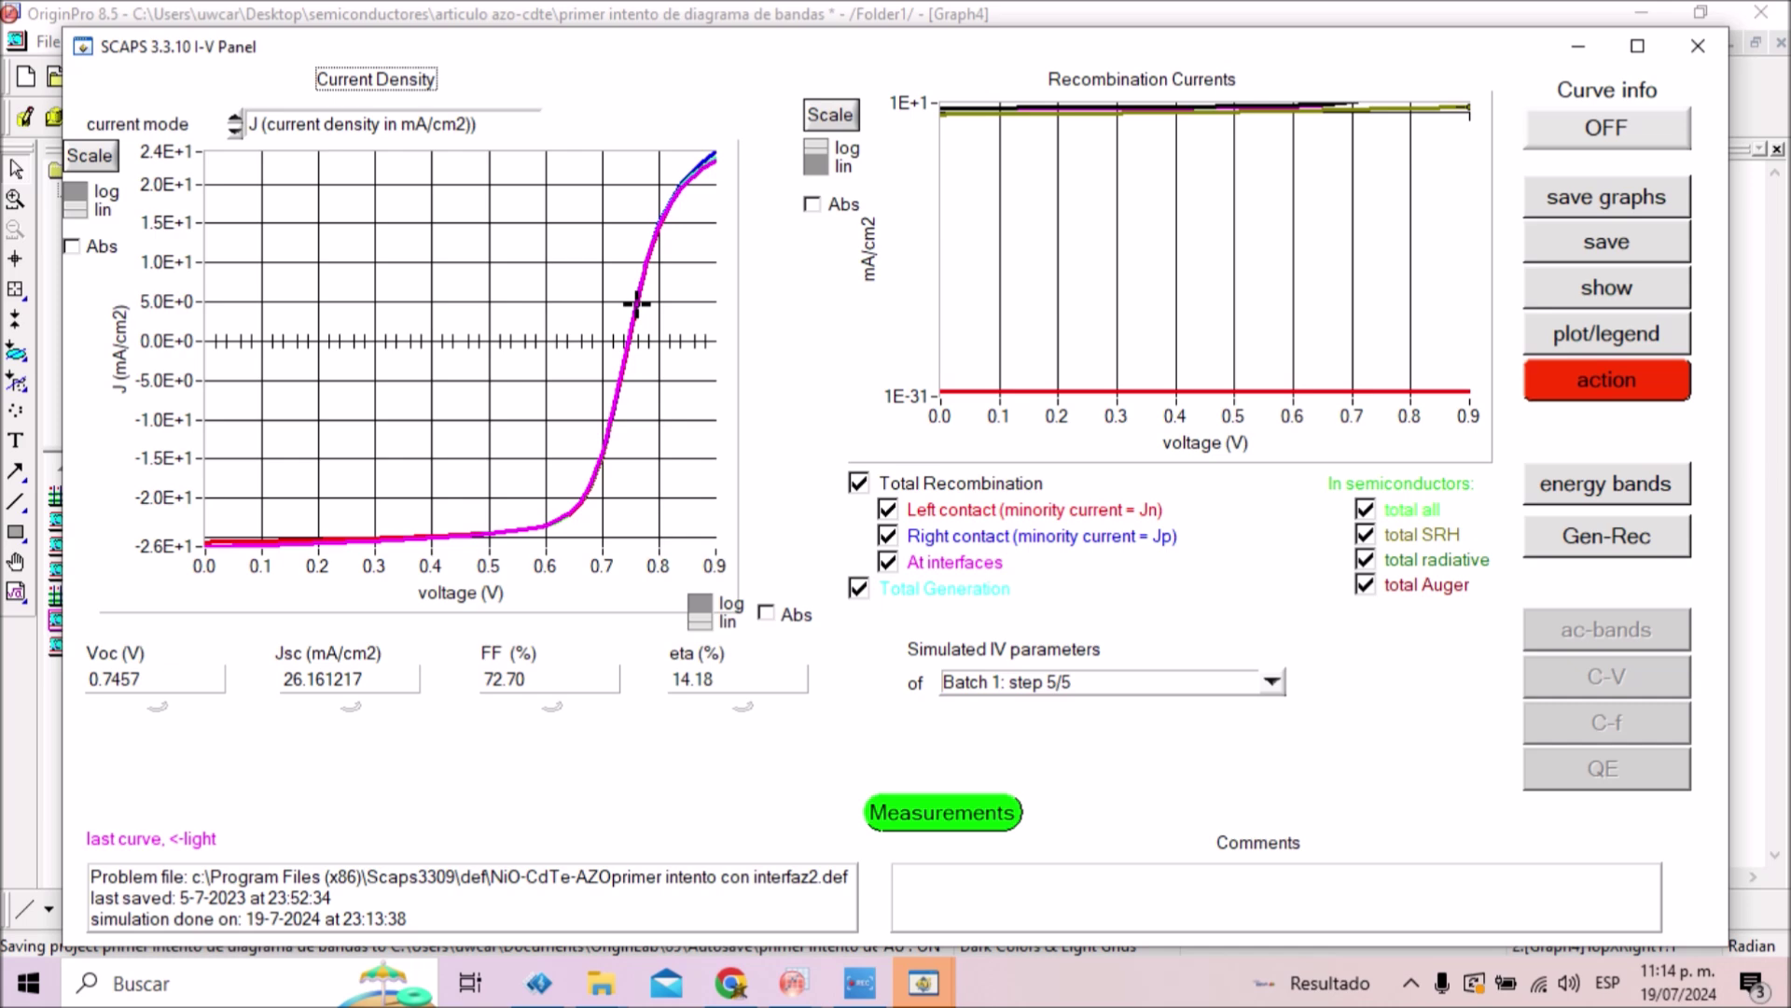
- Show the simulated IV parameters of batch 1, step 1/5
{"action": "key", "text": "alt+Down"}
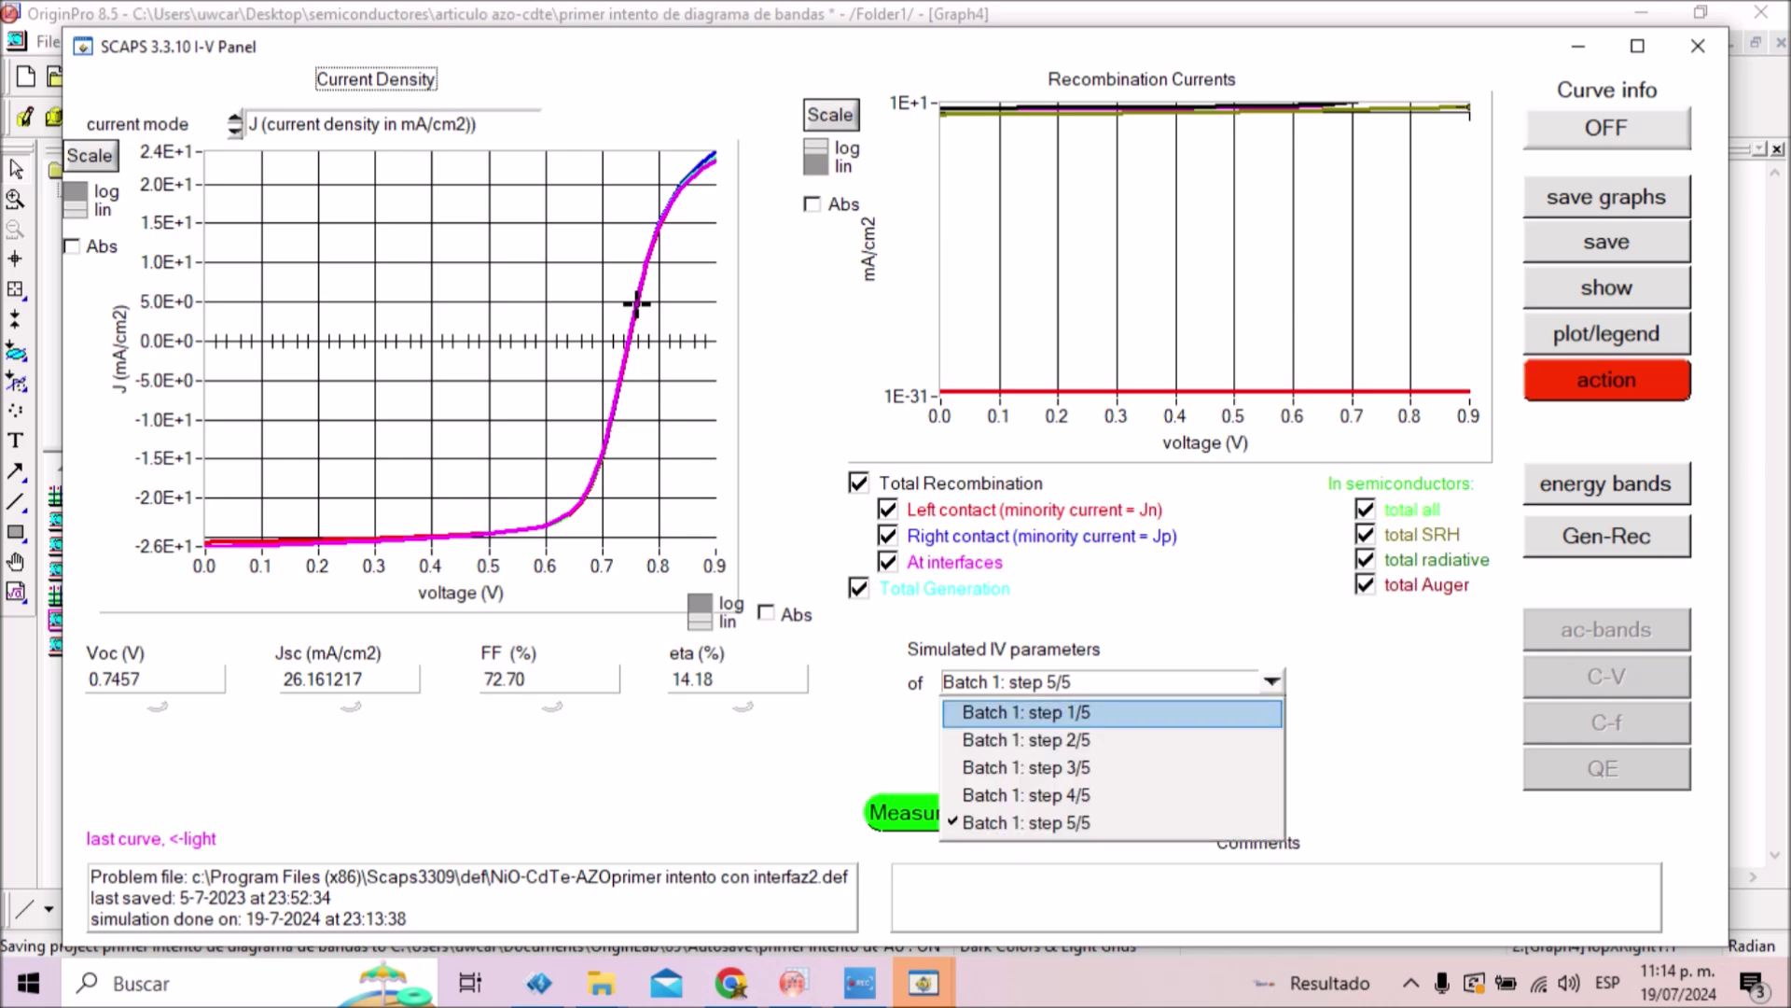
{"action": "key", "text": "Down"}
{"action": "key", "text": "Down"}
{"action": "key", "text": "Down"}
{"action": "key", "text": "Down"}
{"action": "key", "text": "Return"}
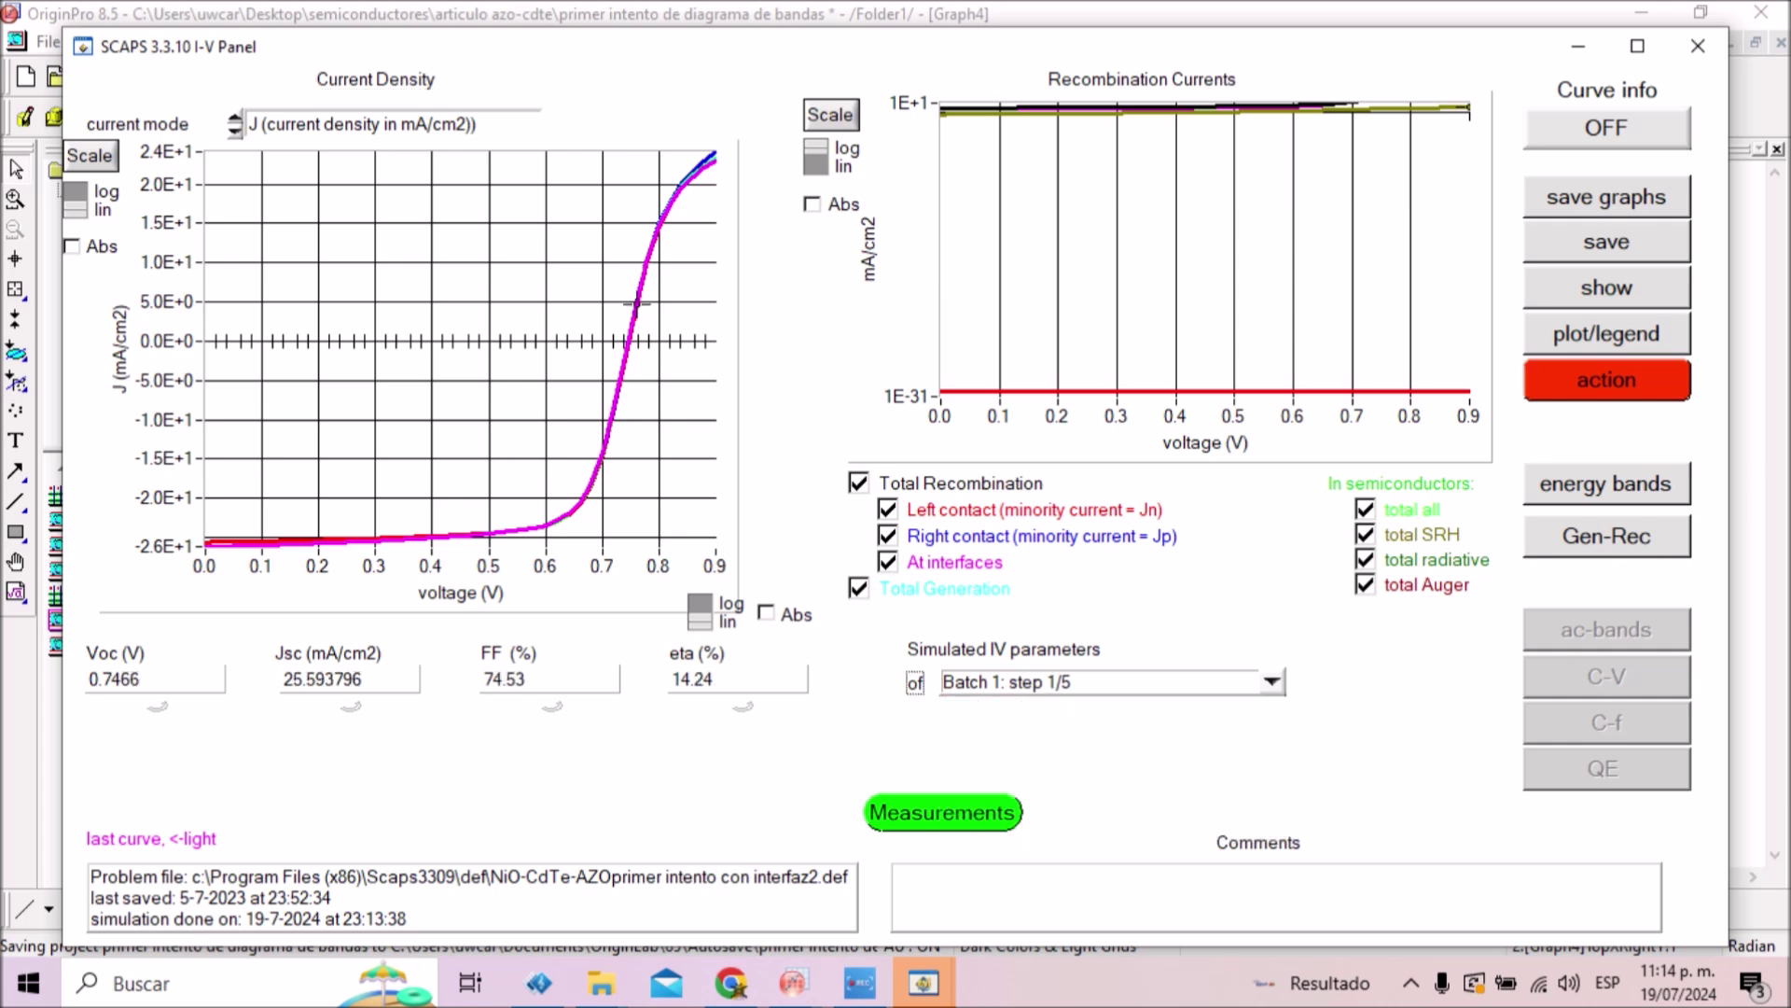
- Show the simulated IV parameters of batch 1, step 2/5
{"action": "key", "text": "alt+Down"}
{"action": "key", "text": "Down"}
{"action": "key", "text": "Return"}
{"action": "key", "text": "alt+Down"}
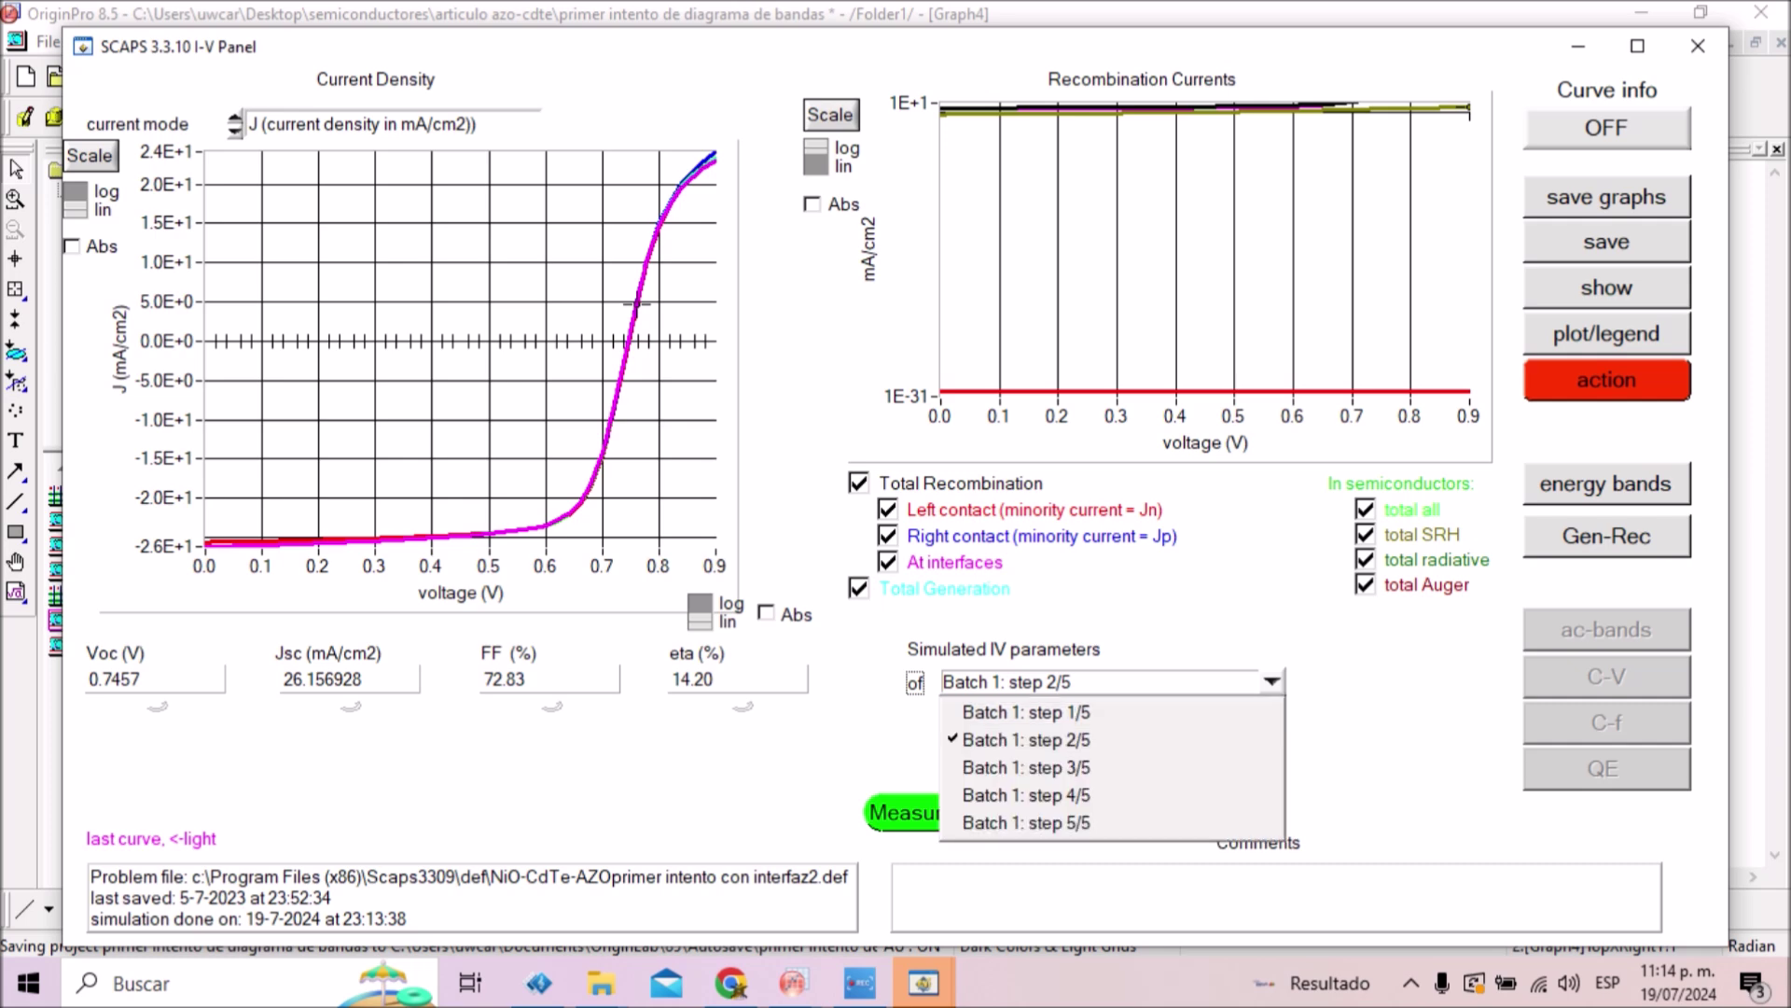
{"action": "key", "text": "Escape"}
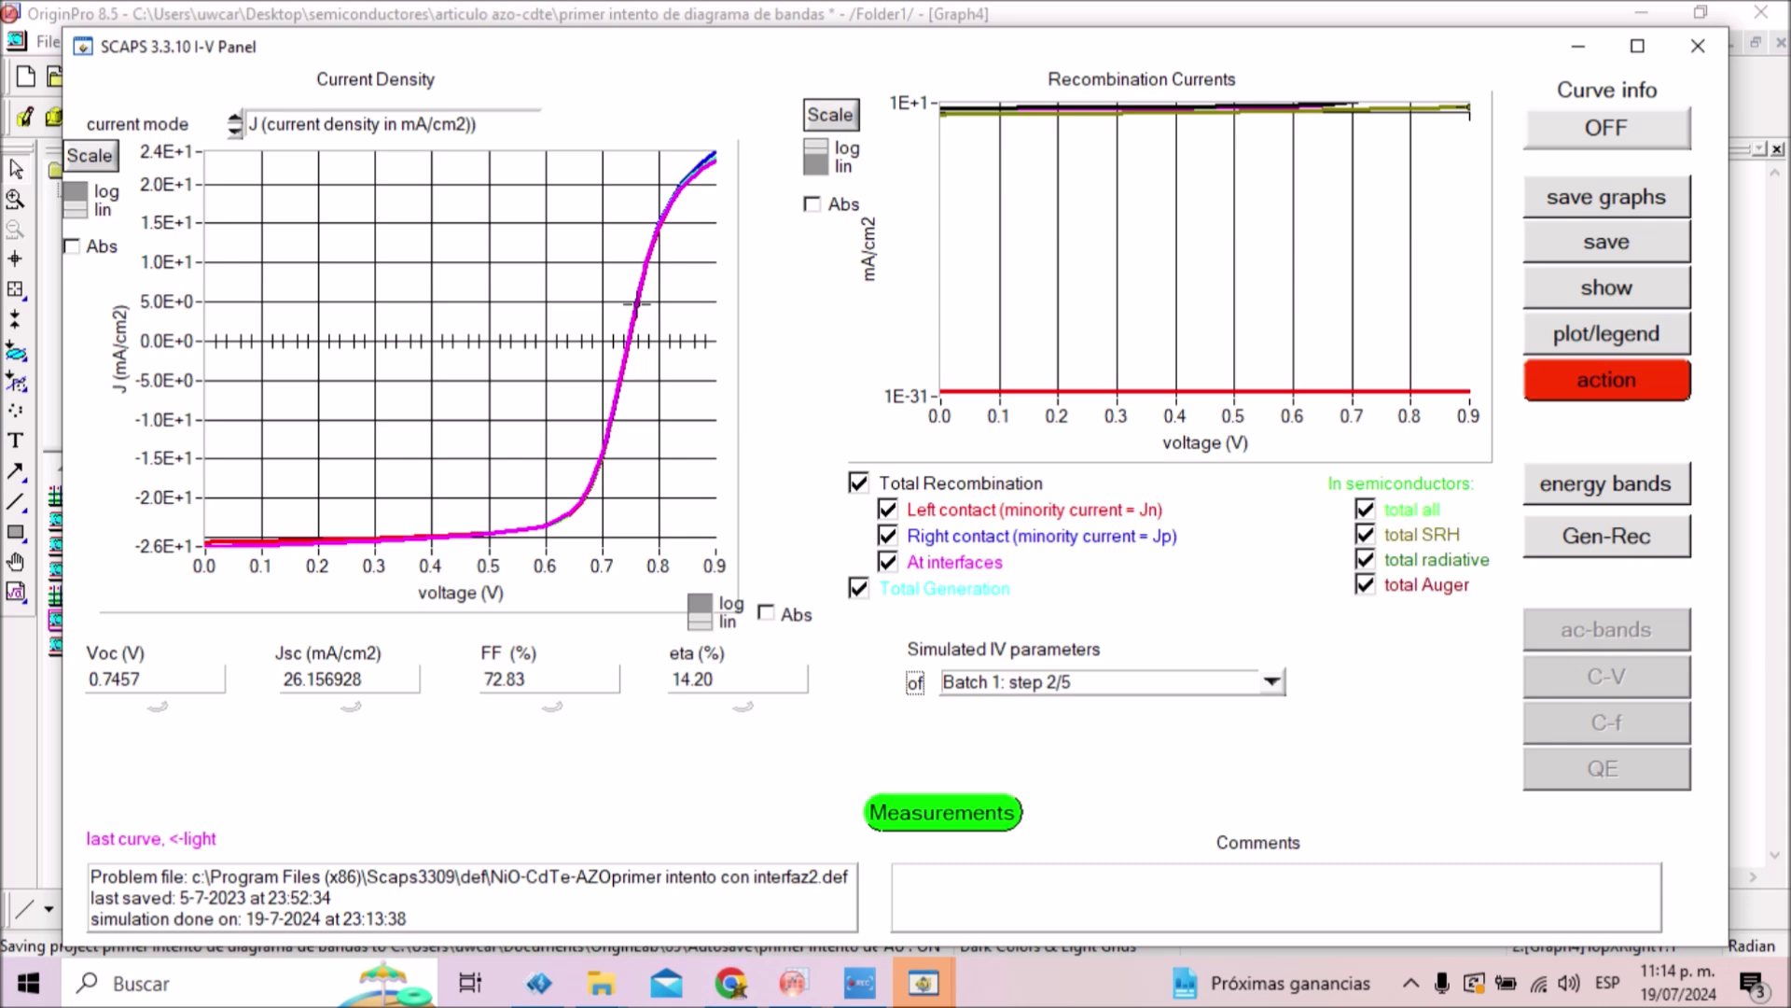
- Reopen the batch set-up, replace the existing parameter row, and assign the new row to the p-CdTe (L2) thickness
{"action": "left_click", "coordinate": [1606, 379]}
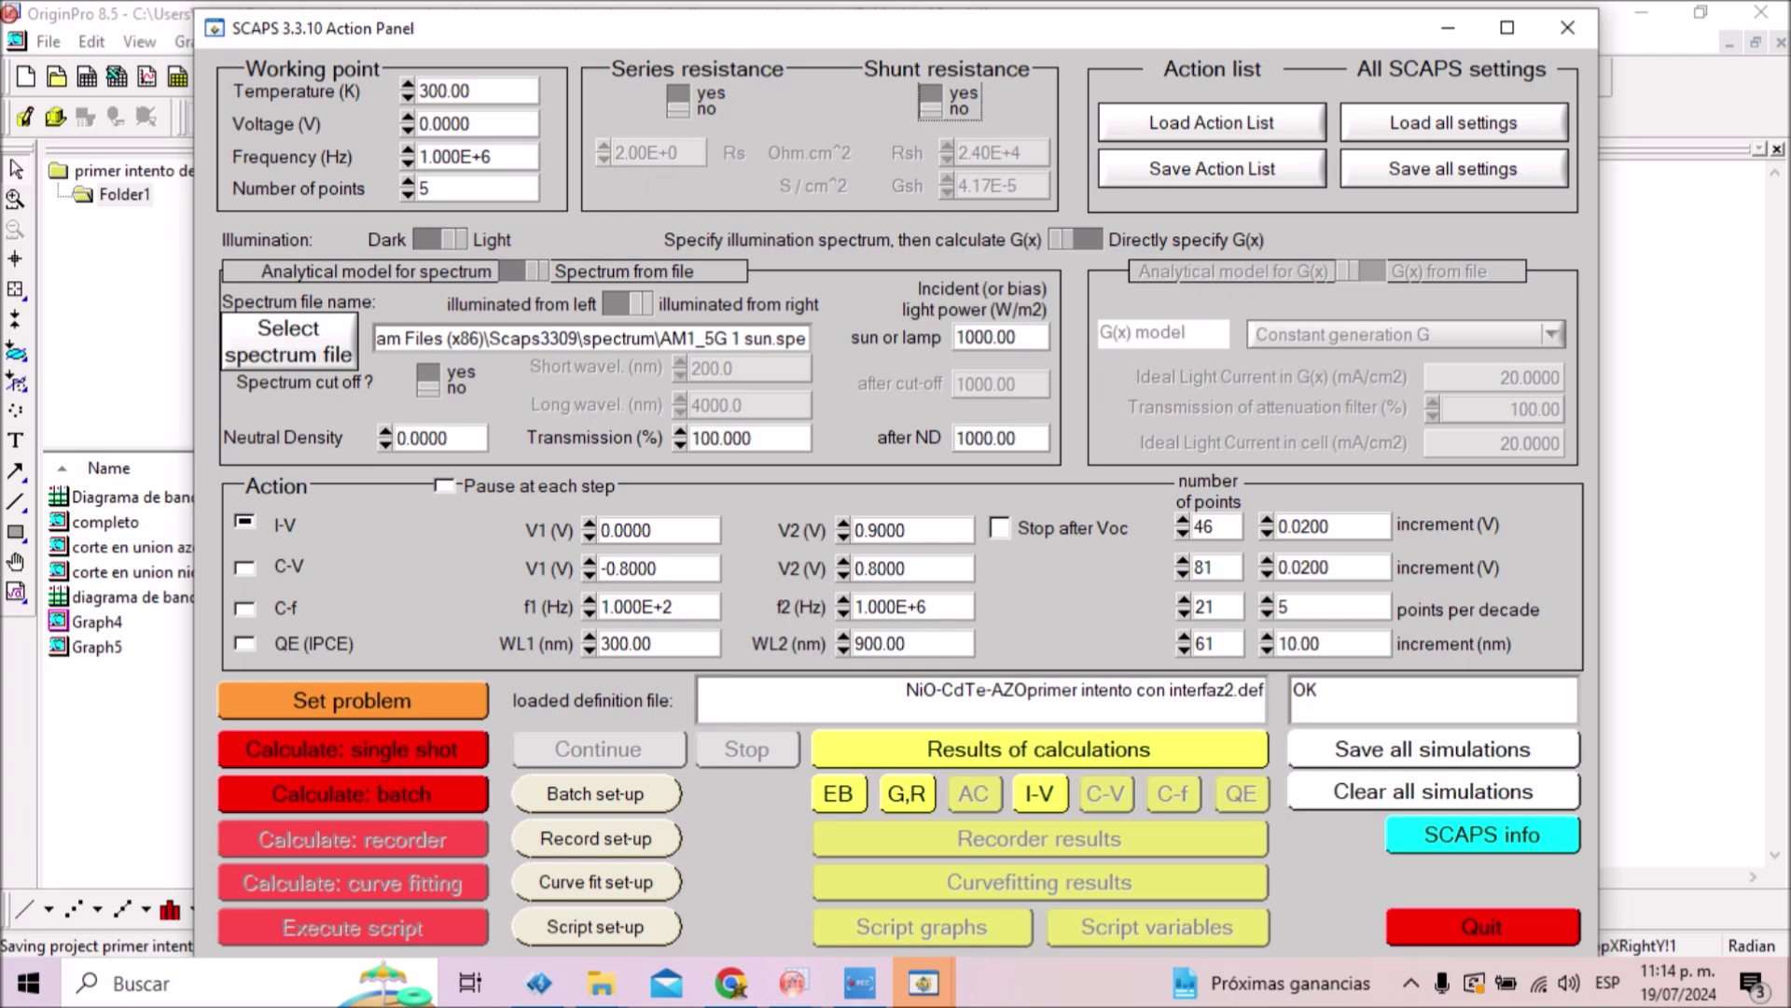
{"action": "left_click", "coordinate": [595, 793]}
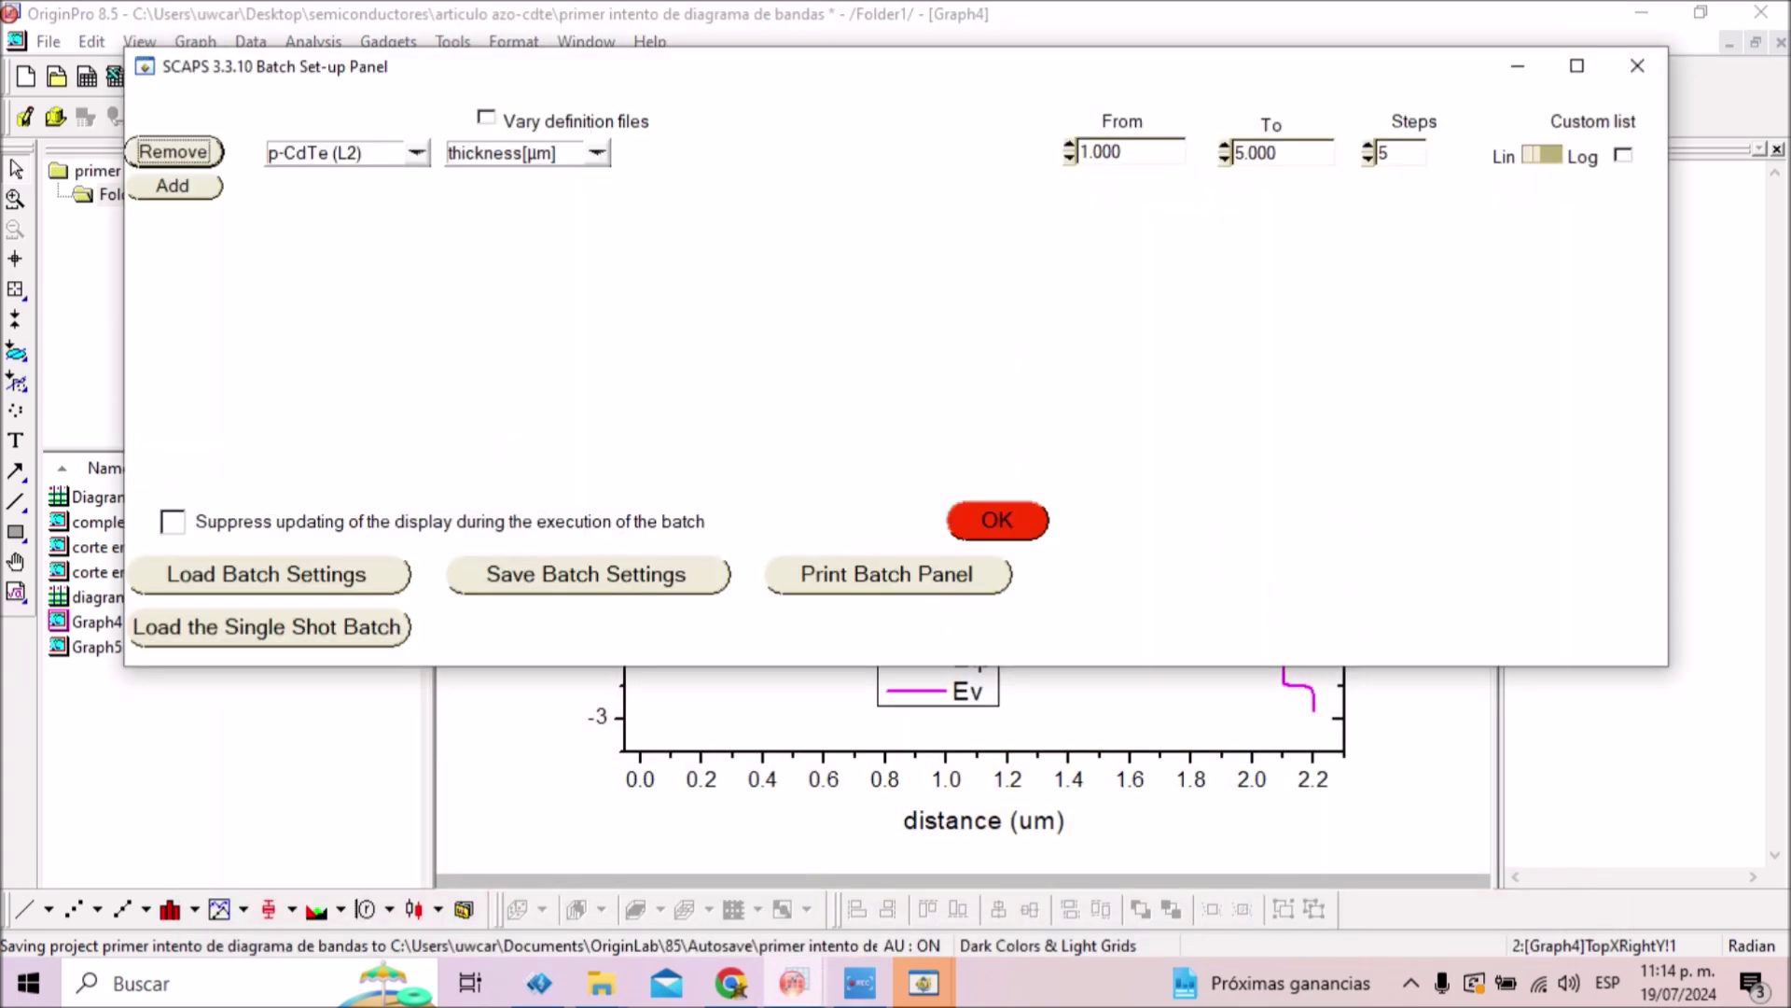
{"action": "left_click", "coordinate": [174, 152]}
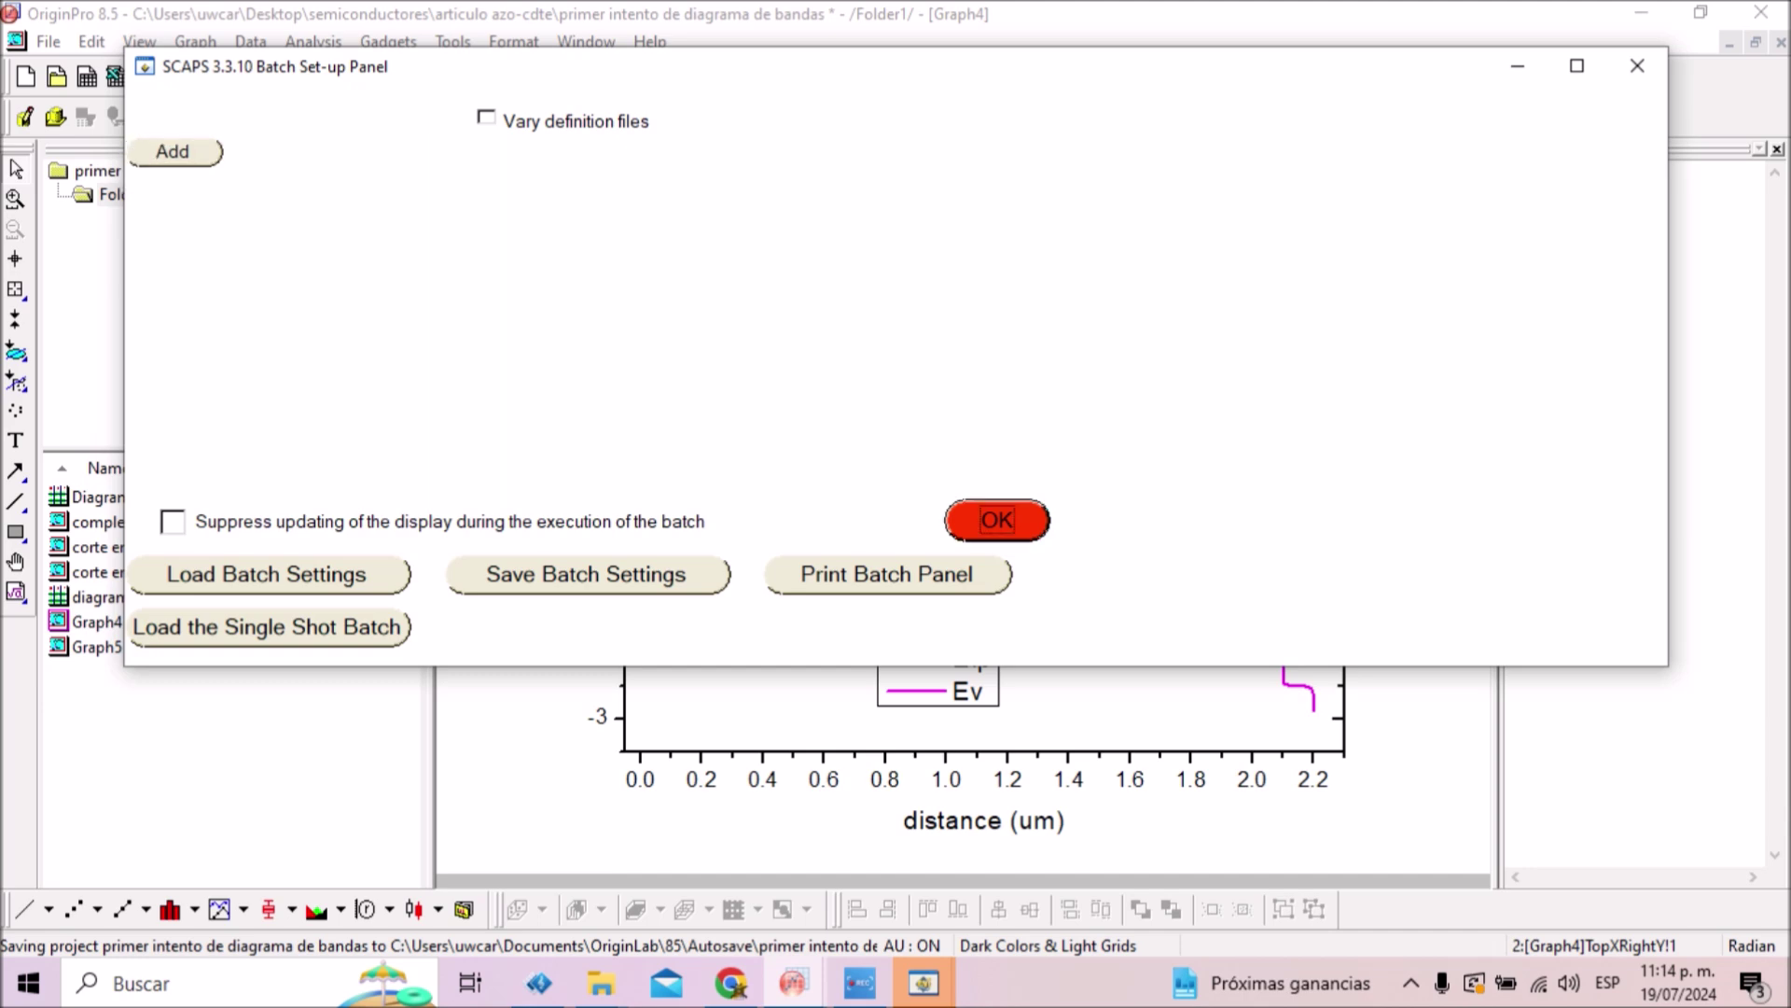
{"action": "left_click", "coordinate": [172, 151]}
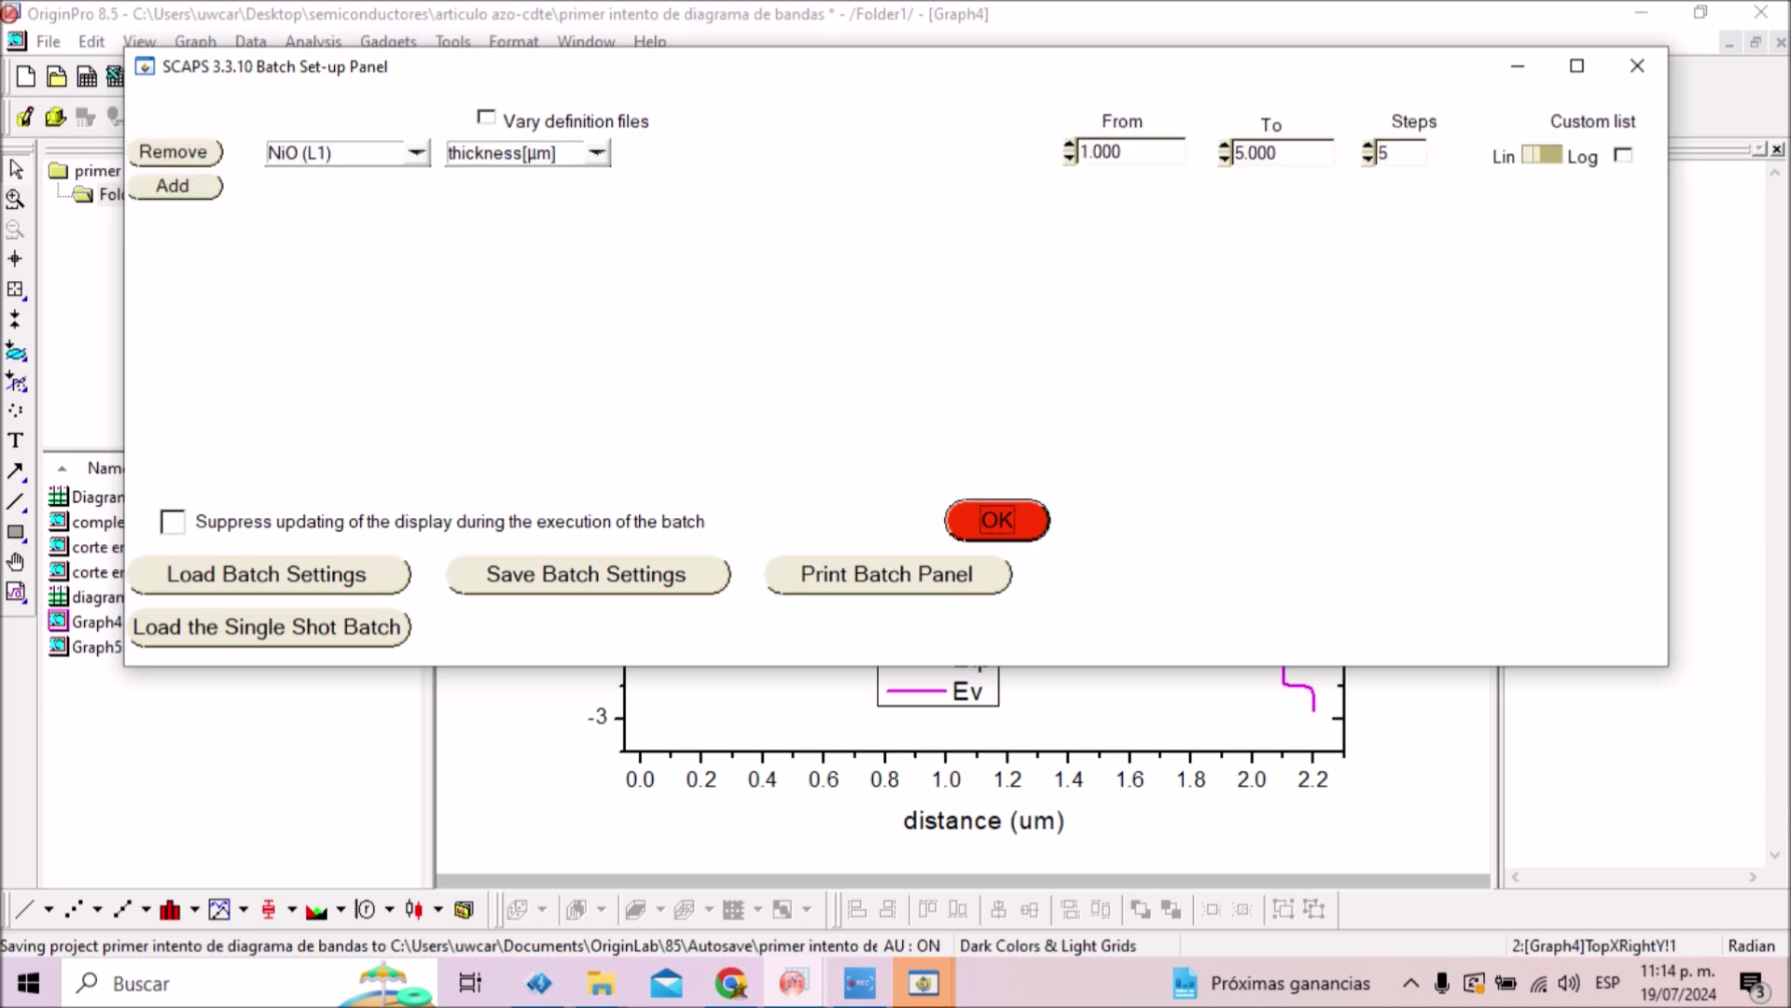
{"action": "left_click", "coordinate": [345, 153]}
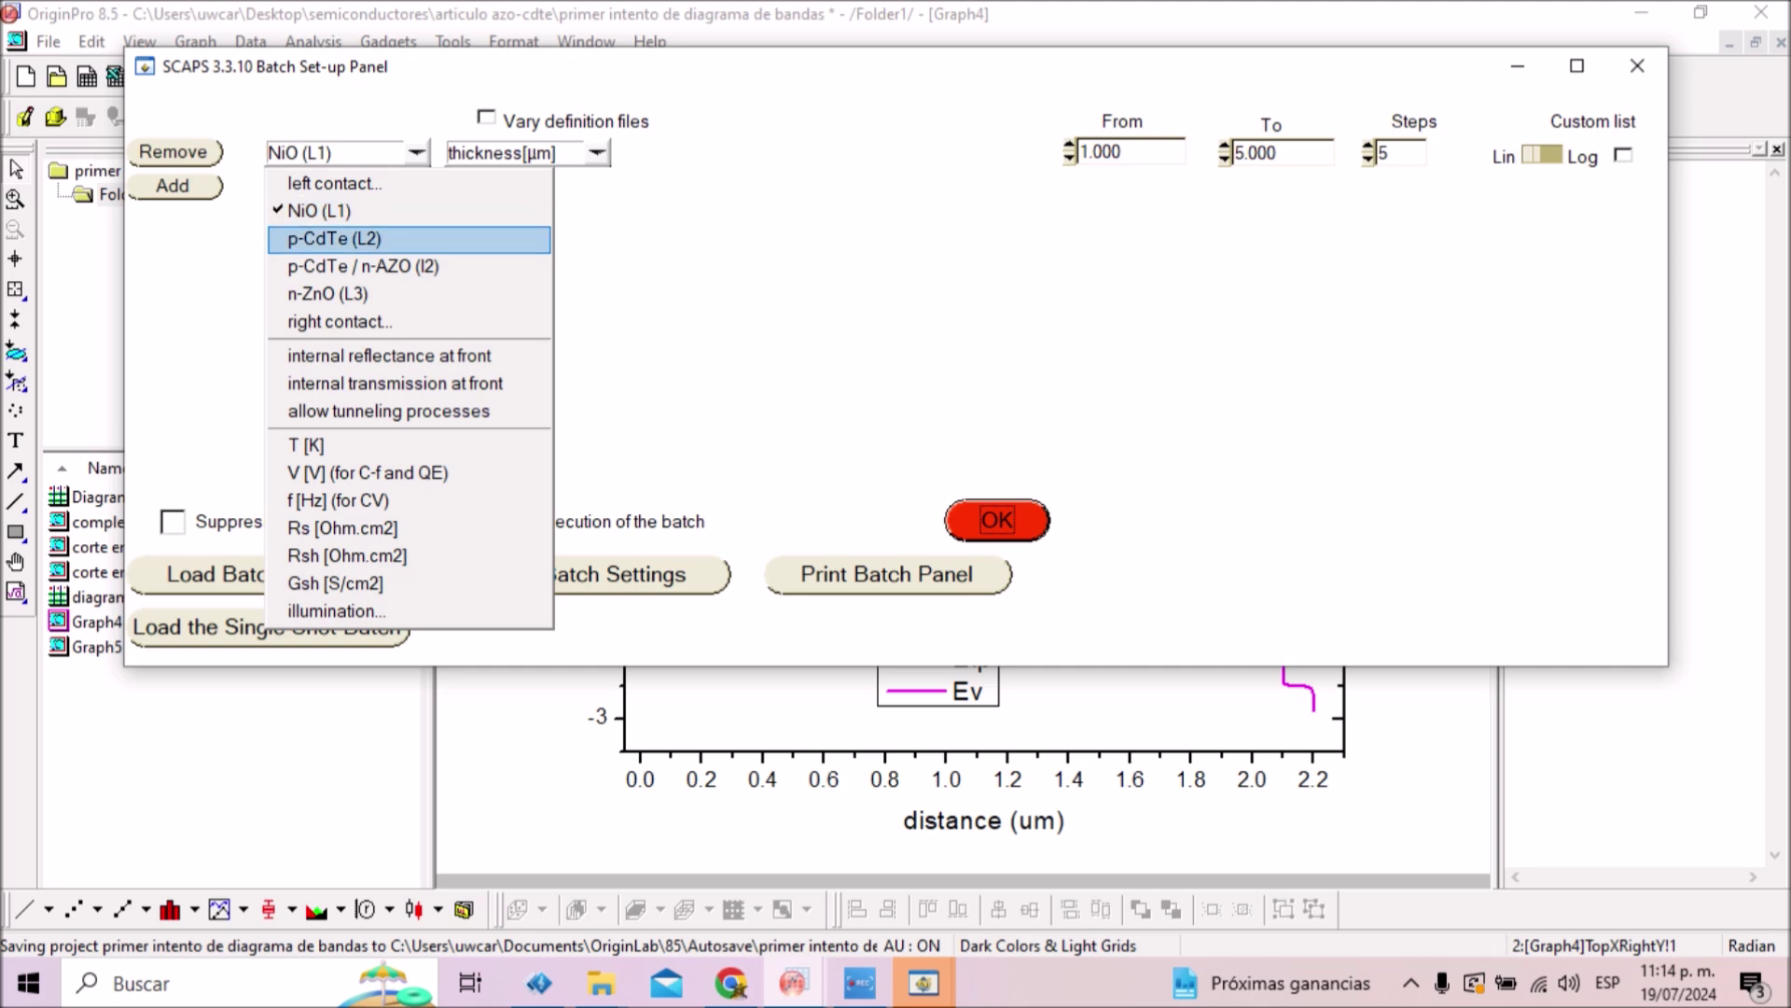
{"action": "key", "text": "Return"}
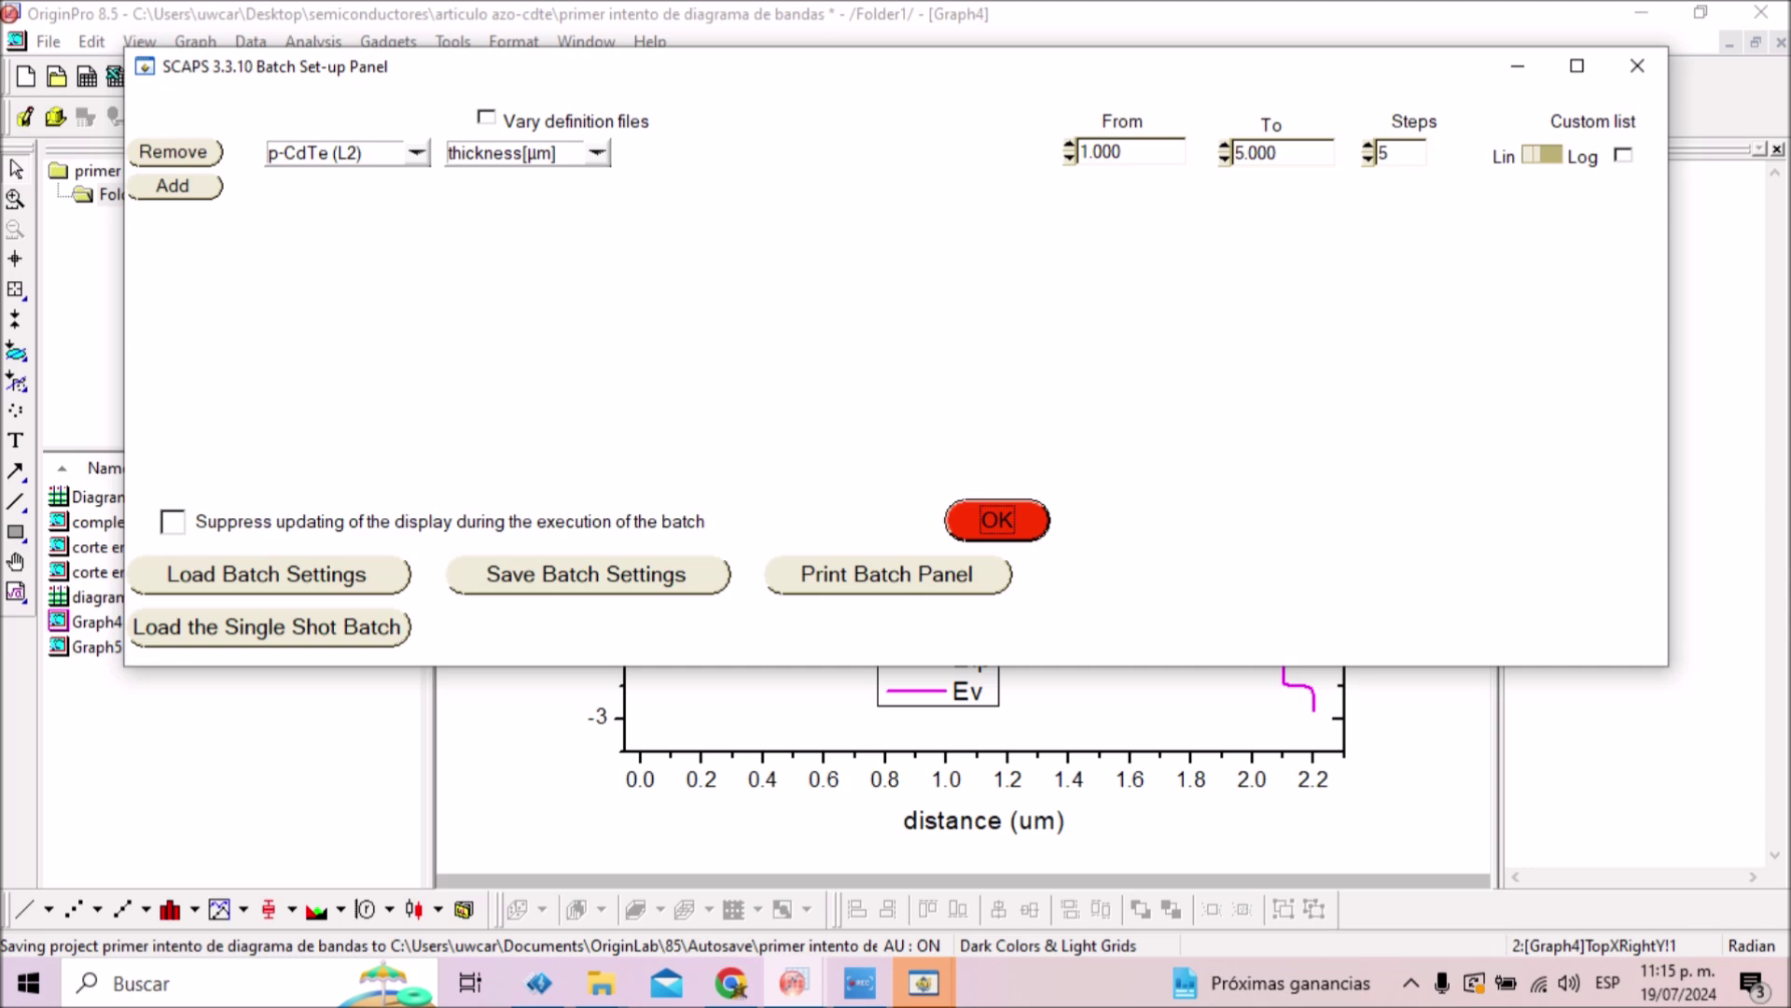
- Add a second batch parameter that varies the series resistance Rs [Ohm.cm2]
{"action": "left_click", "coordinate": [173, 185]}
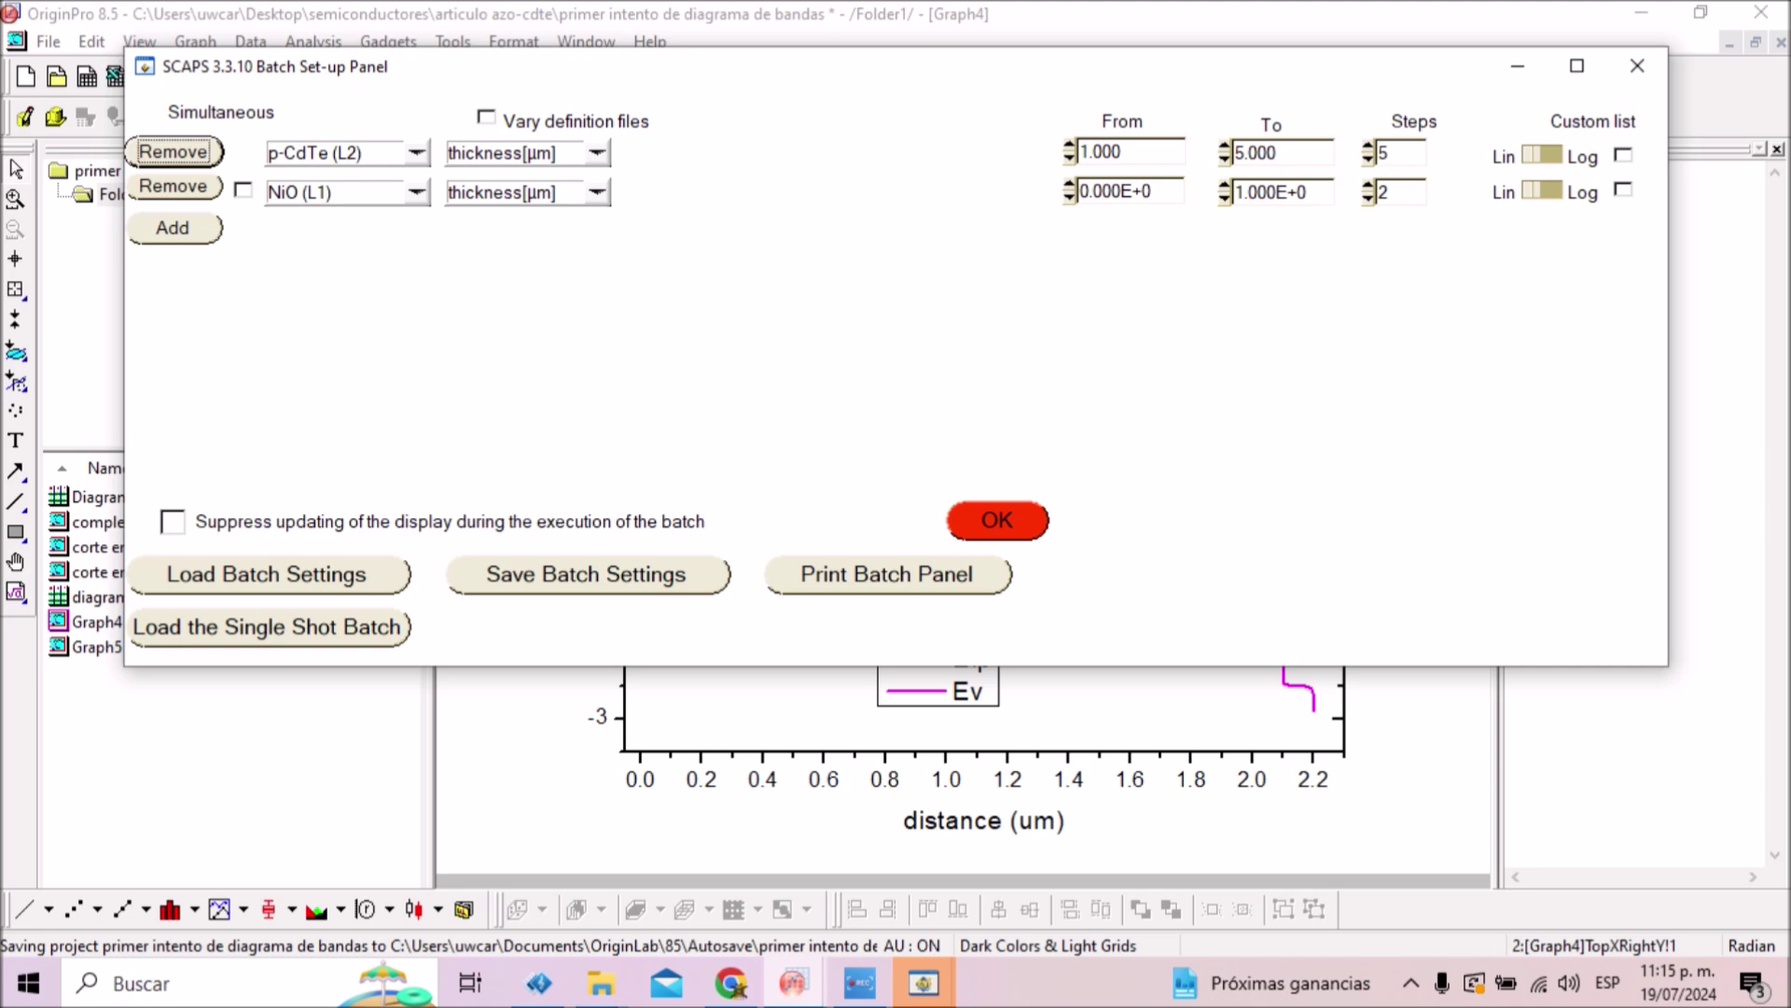
{"action": "left_click", "coordinate": [416, 192]}
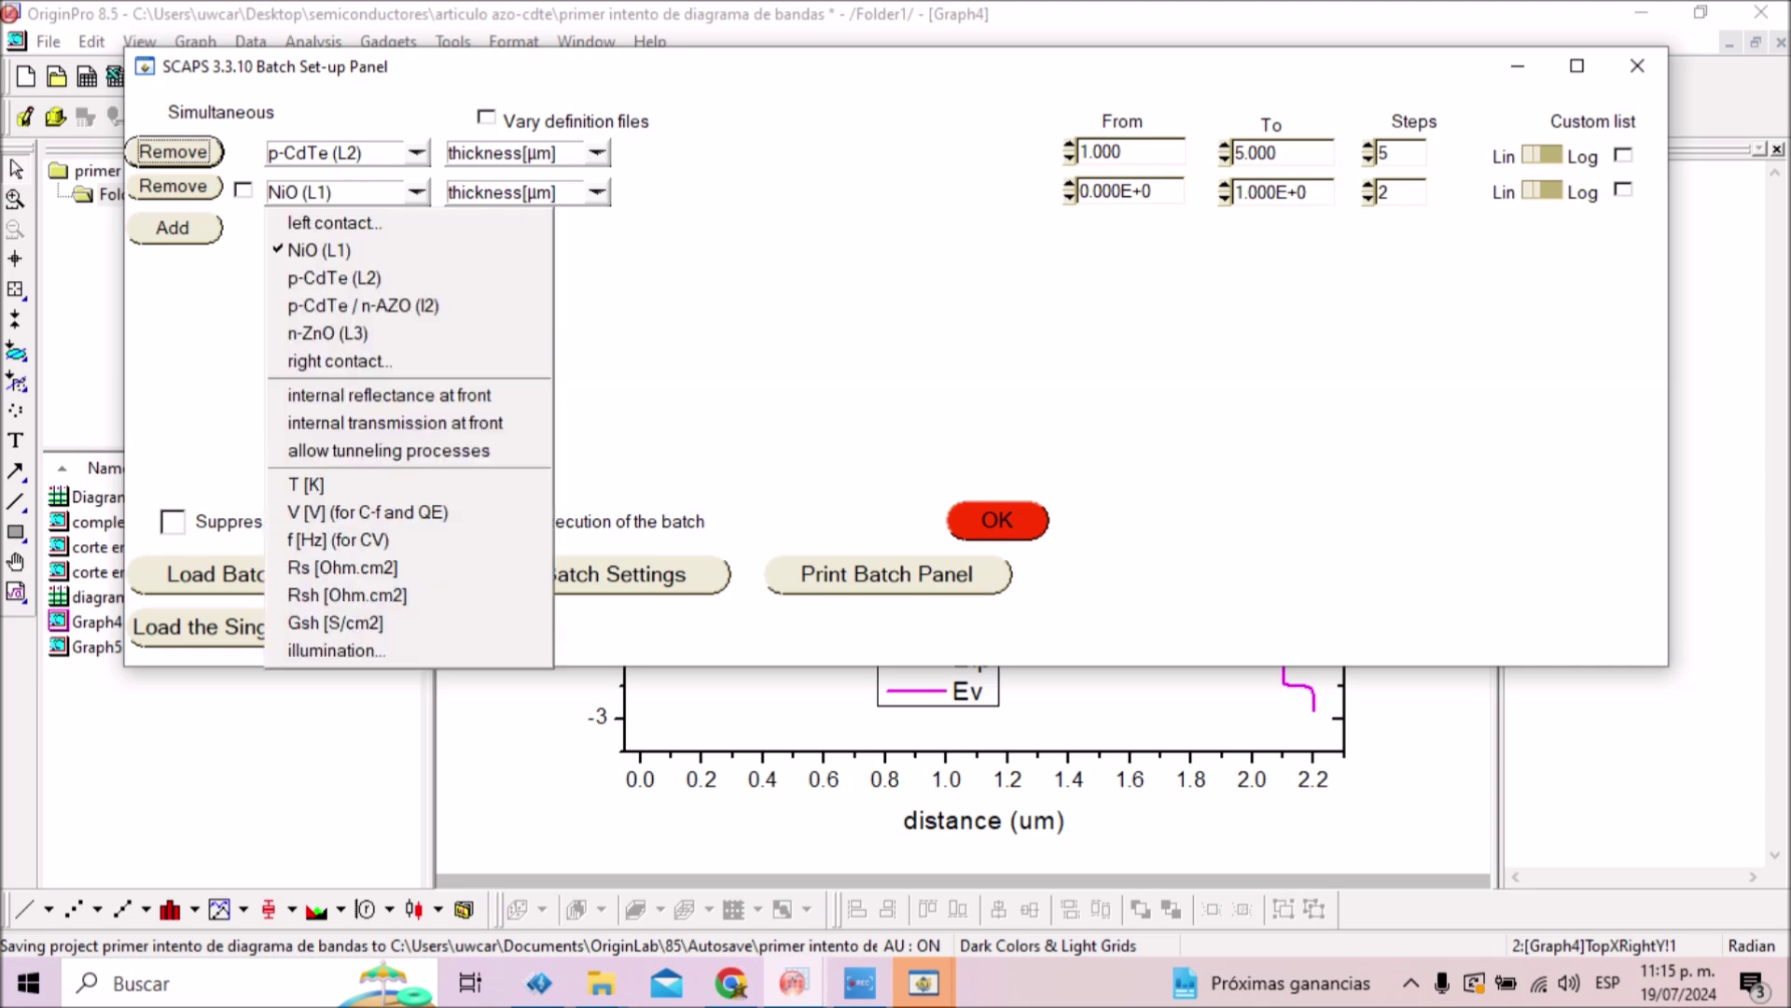
{"action": "left_click", "coordinate": [333, 567]}
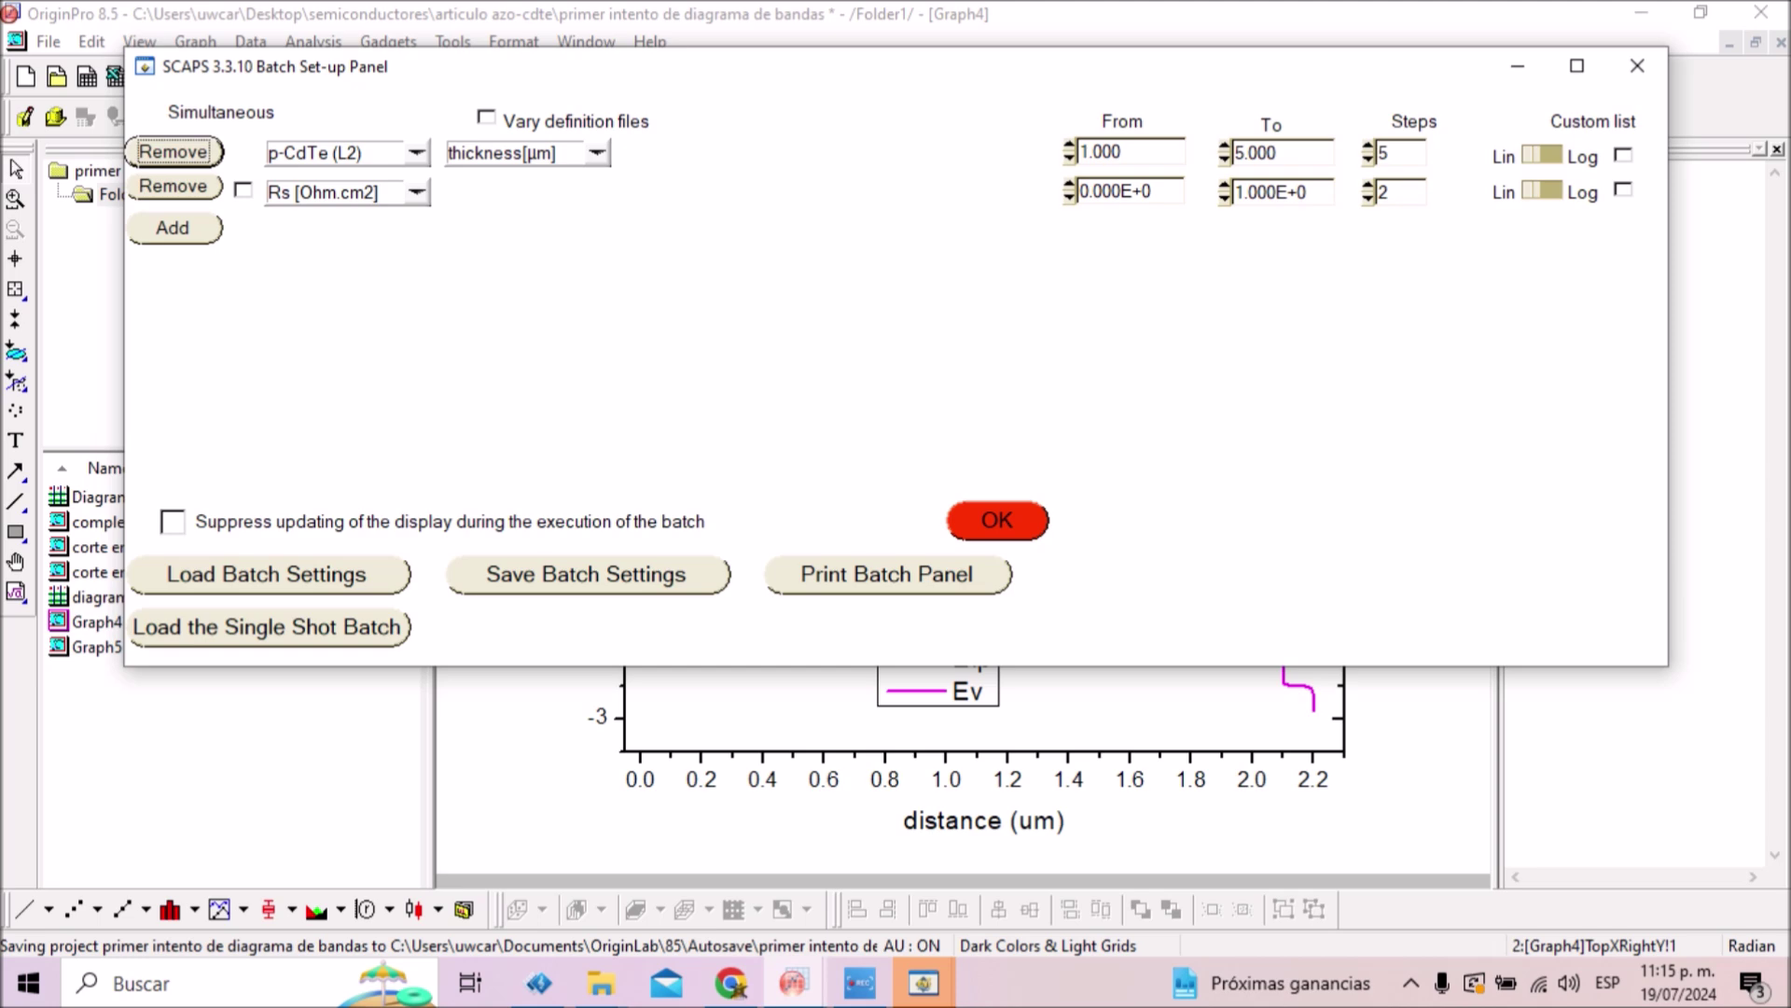
- Set the end value of the Rs sweep to 3 Ohm.cm2
{"action": "left_click", "coordinate": [1149, 191]}
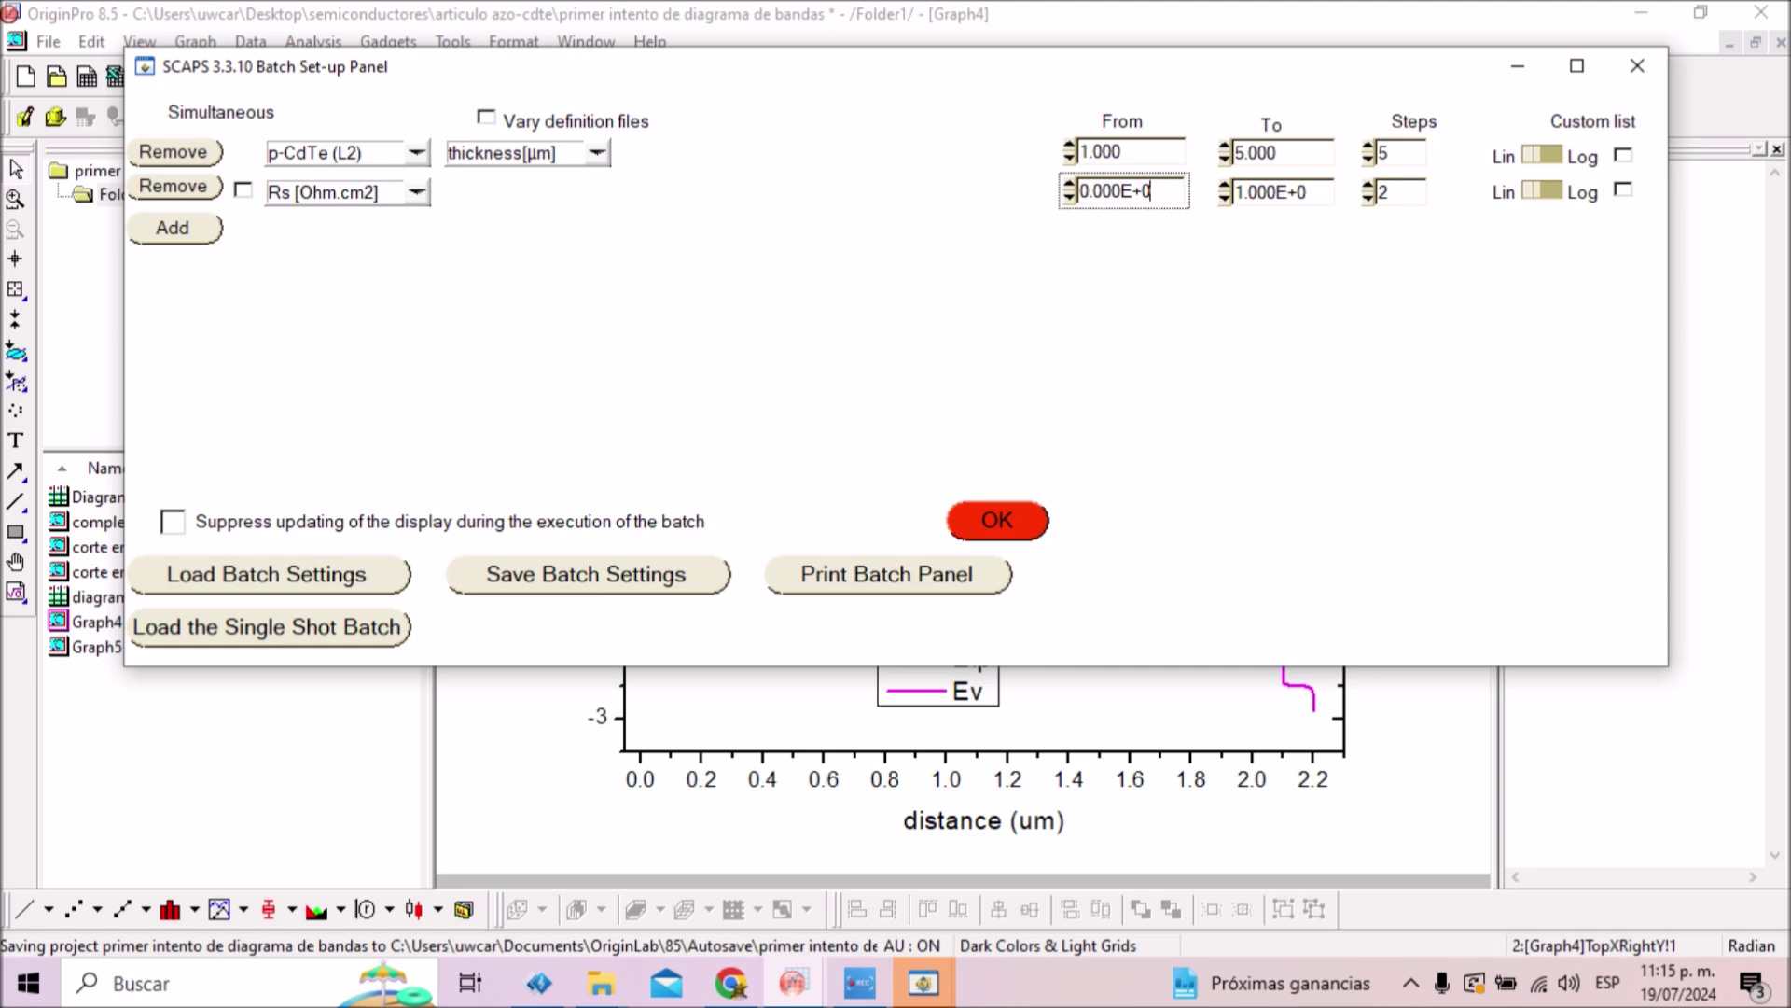
{"action": "left_click", "coordinate": [1236, 191]}
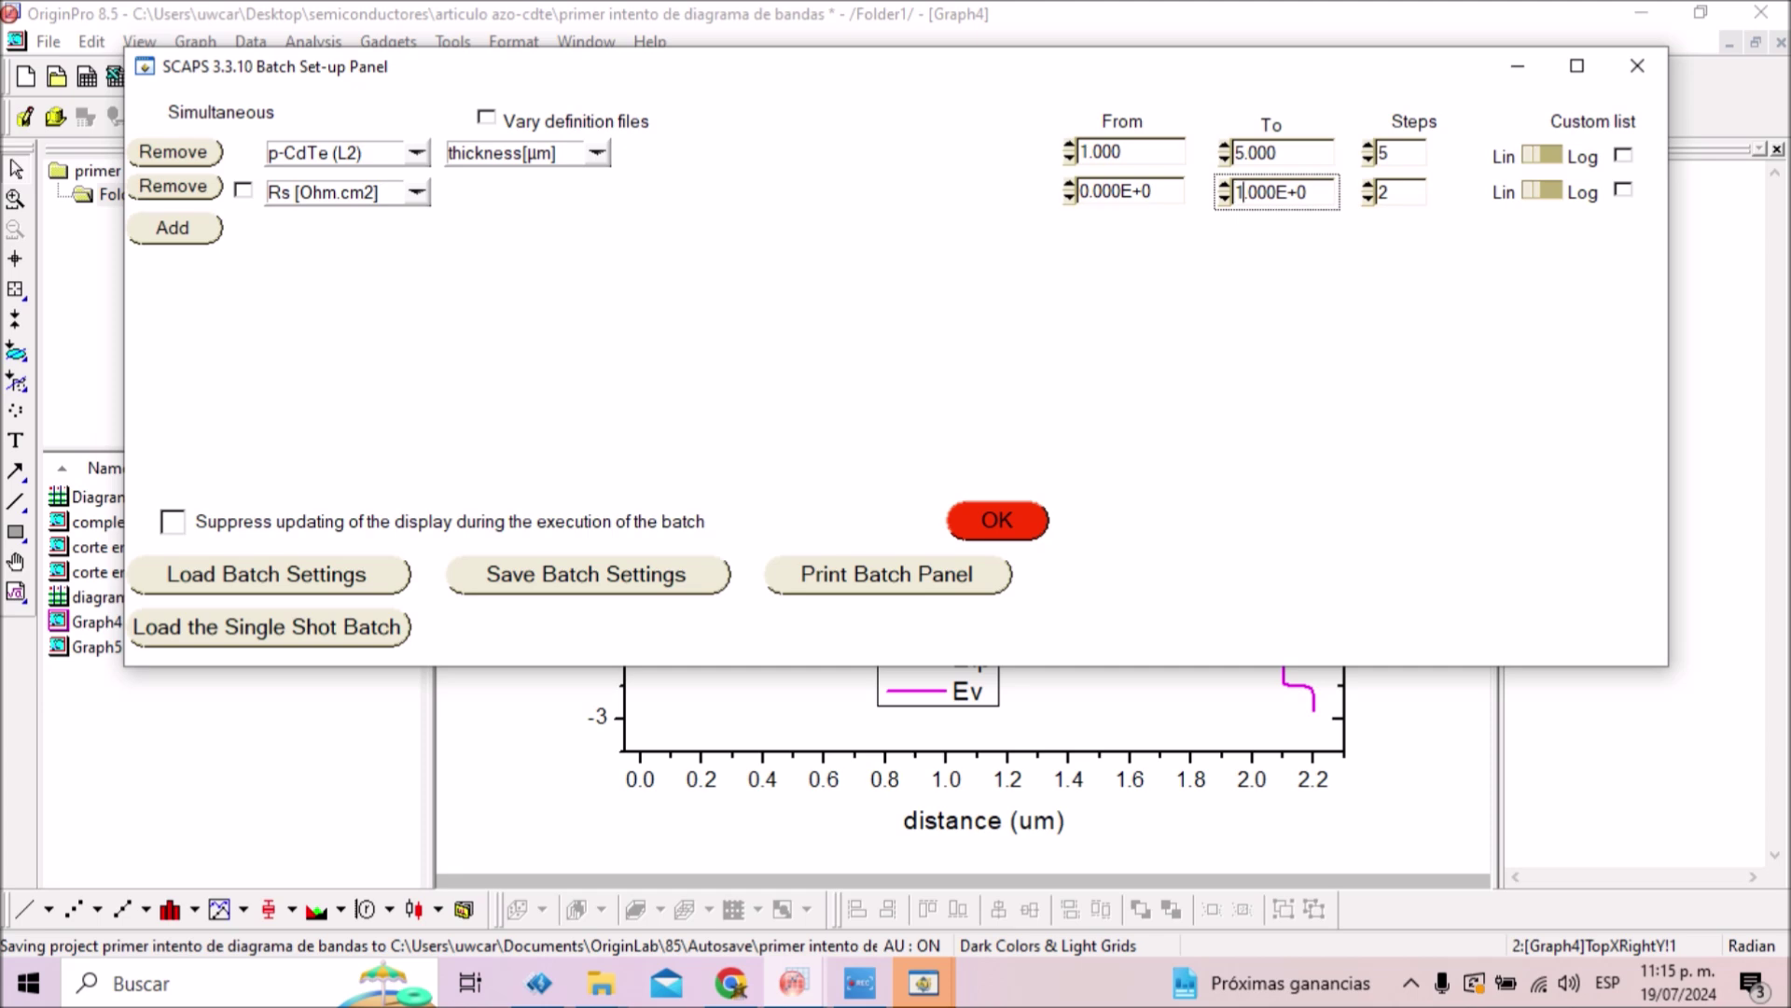
{"action": "key", "text": "Delete"}
{"action": "type", "text": "3"}
- Set the Rs sweep to 4 steps and confirm the batch set-up
{"action": "left_click", "coordinate": [1385, 192]}
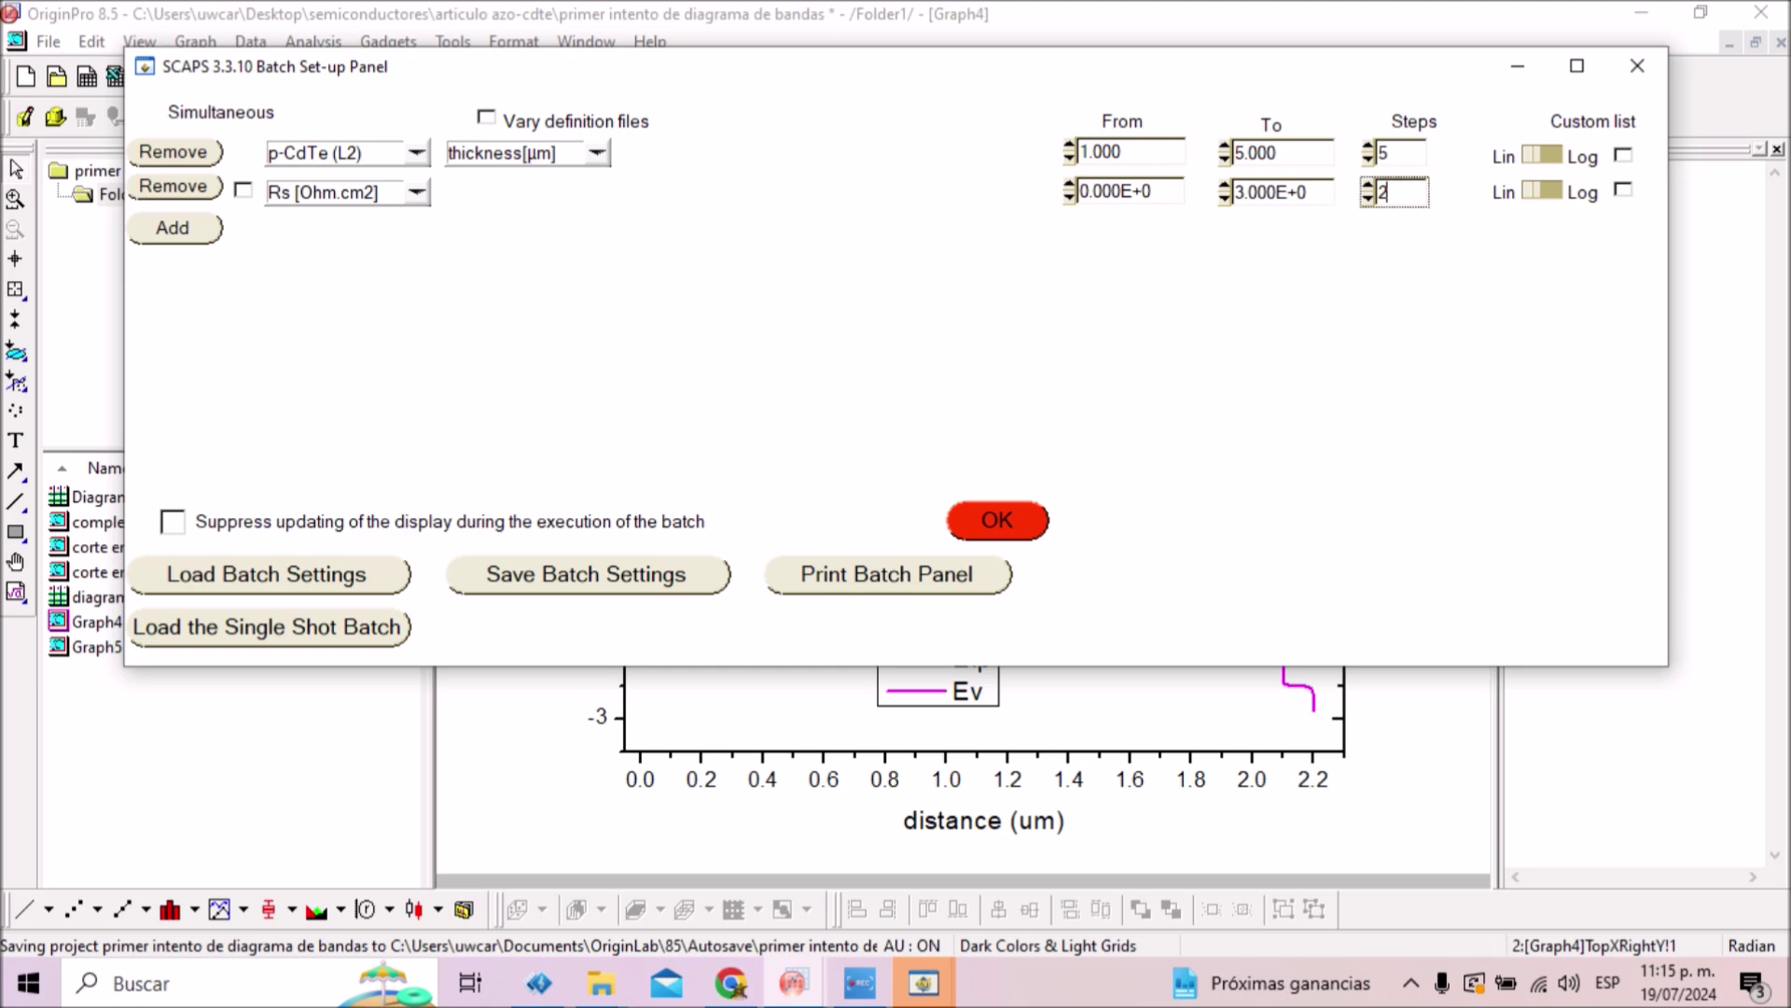
{"action": "key", "text": "Delete"}
{"action": "type", "text": "3"}
{"action": "key", "text": "Tab"}
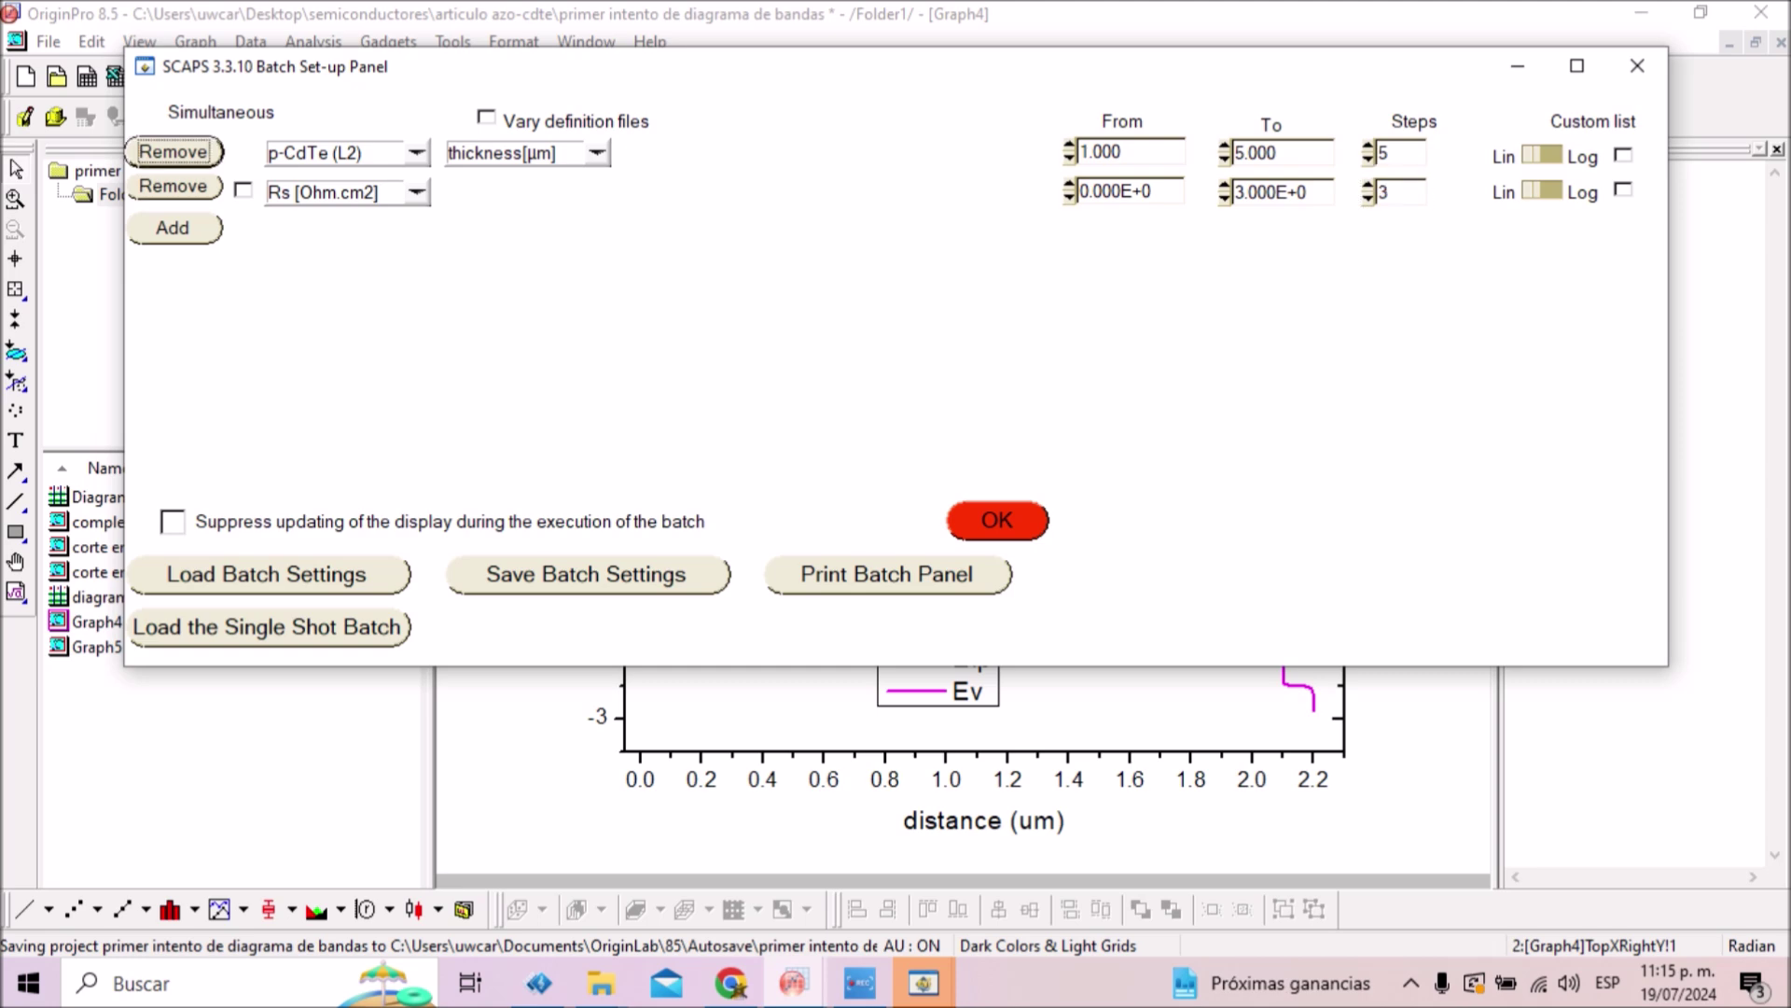
{"action": "left_click", "coordinate": [1385, 192]}
{"action": "key", "text": "Delete"}
{"action": "type", "text": "4"}
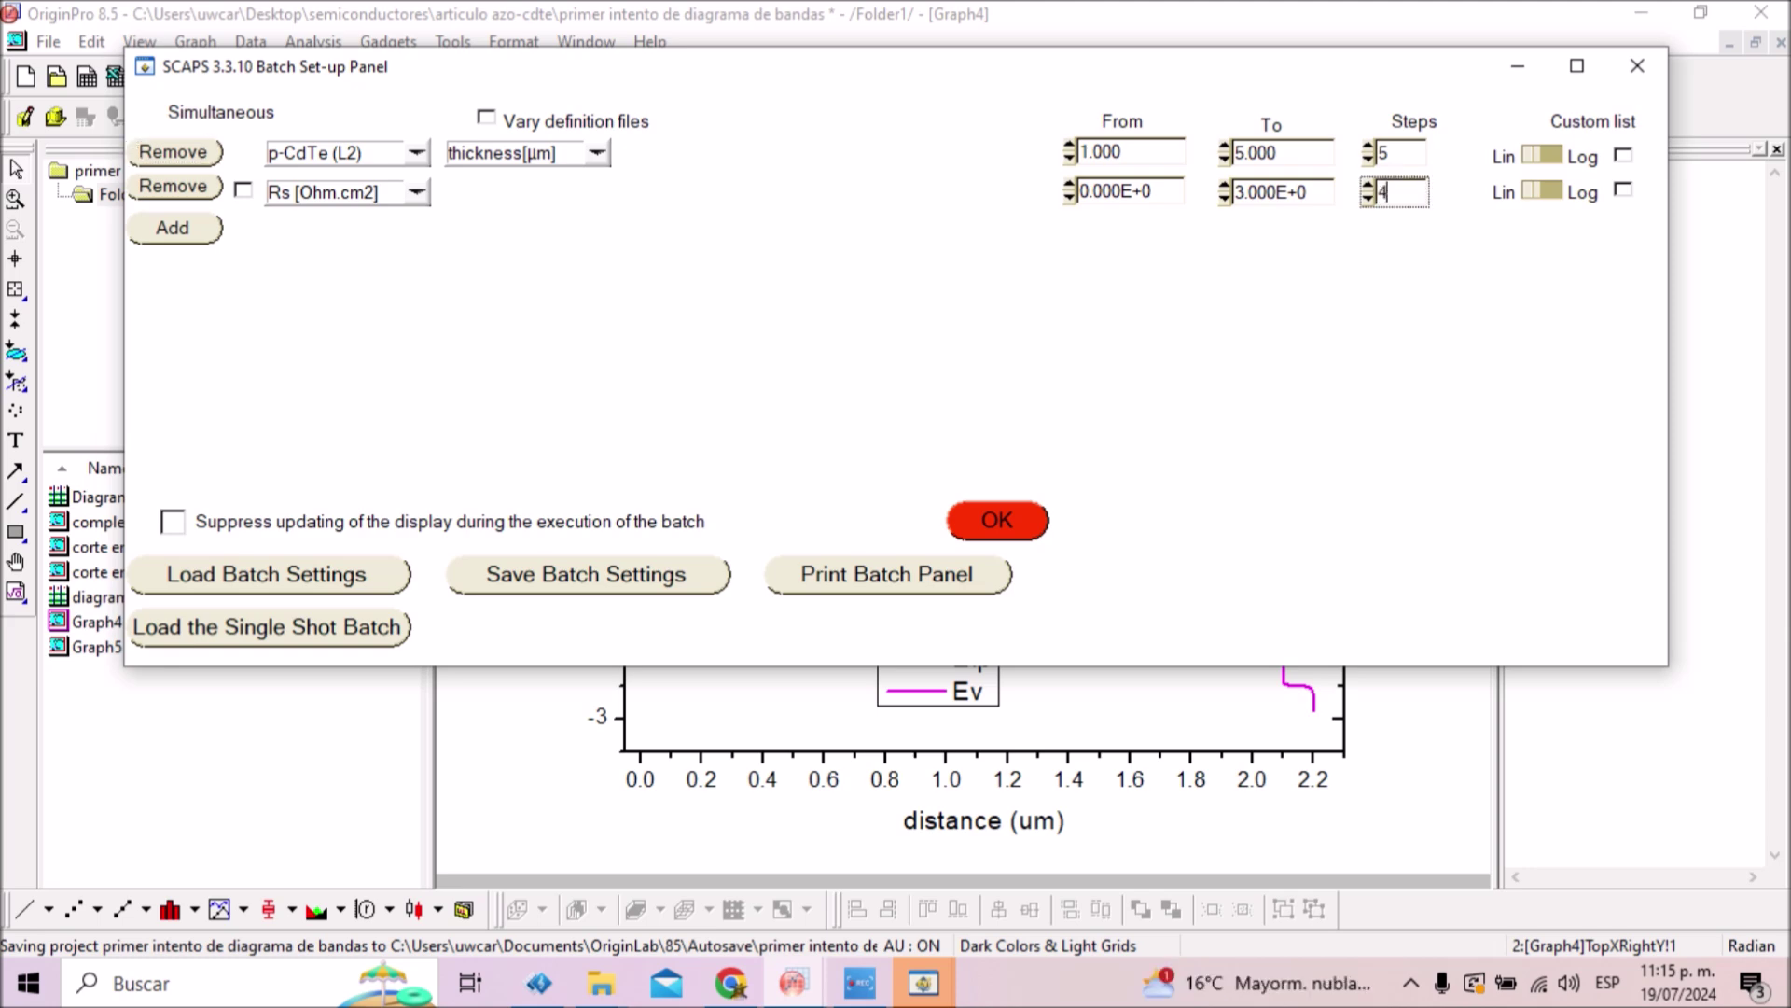
{"action": "key", "text": "Tab"}
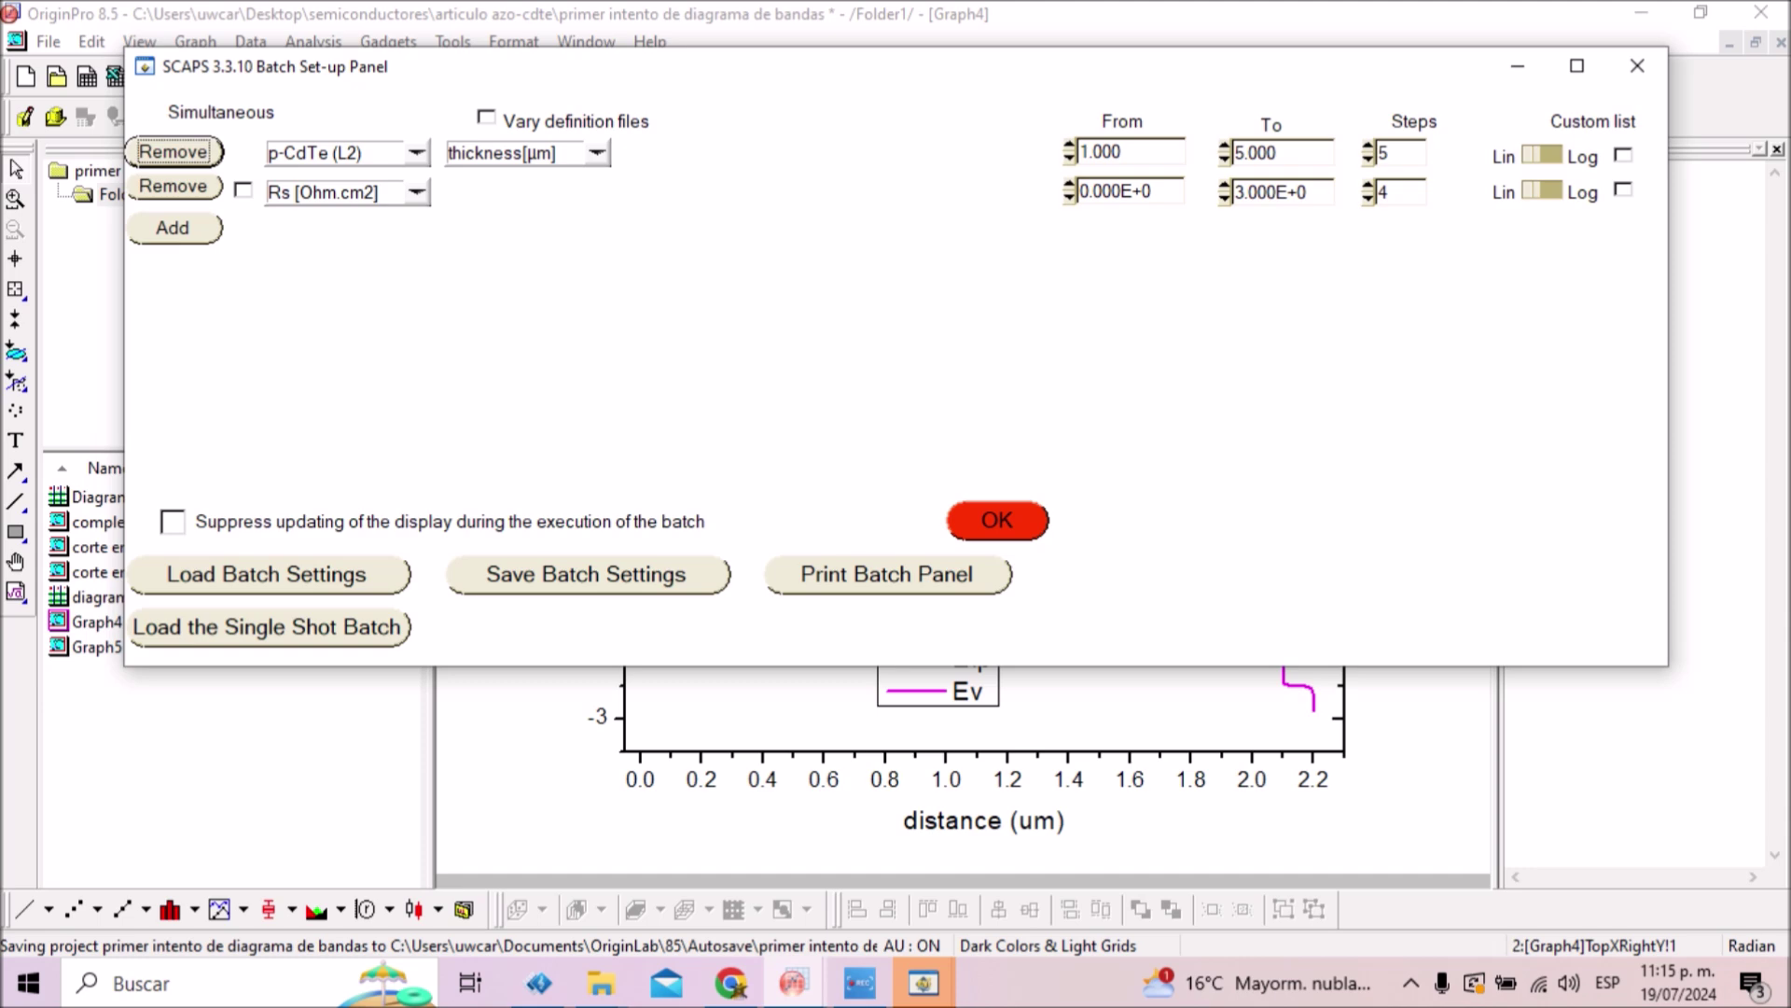
{"action": "left_click", "coordinate": [996, 520]}
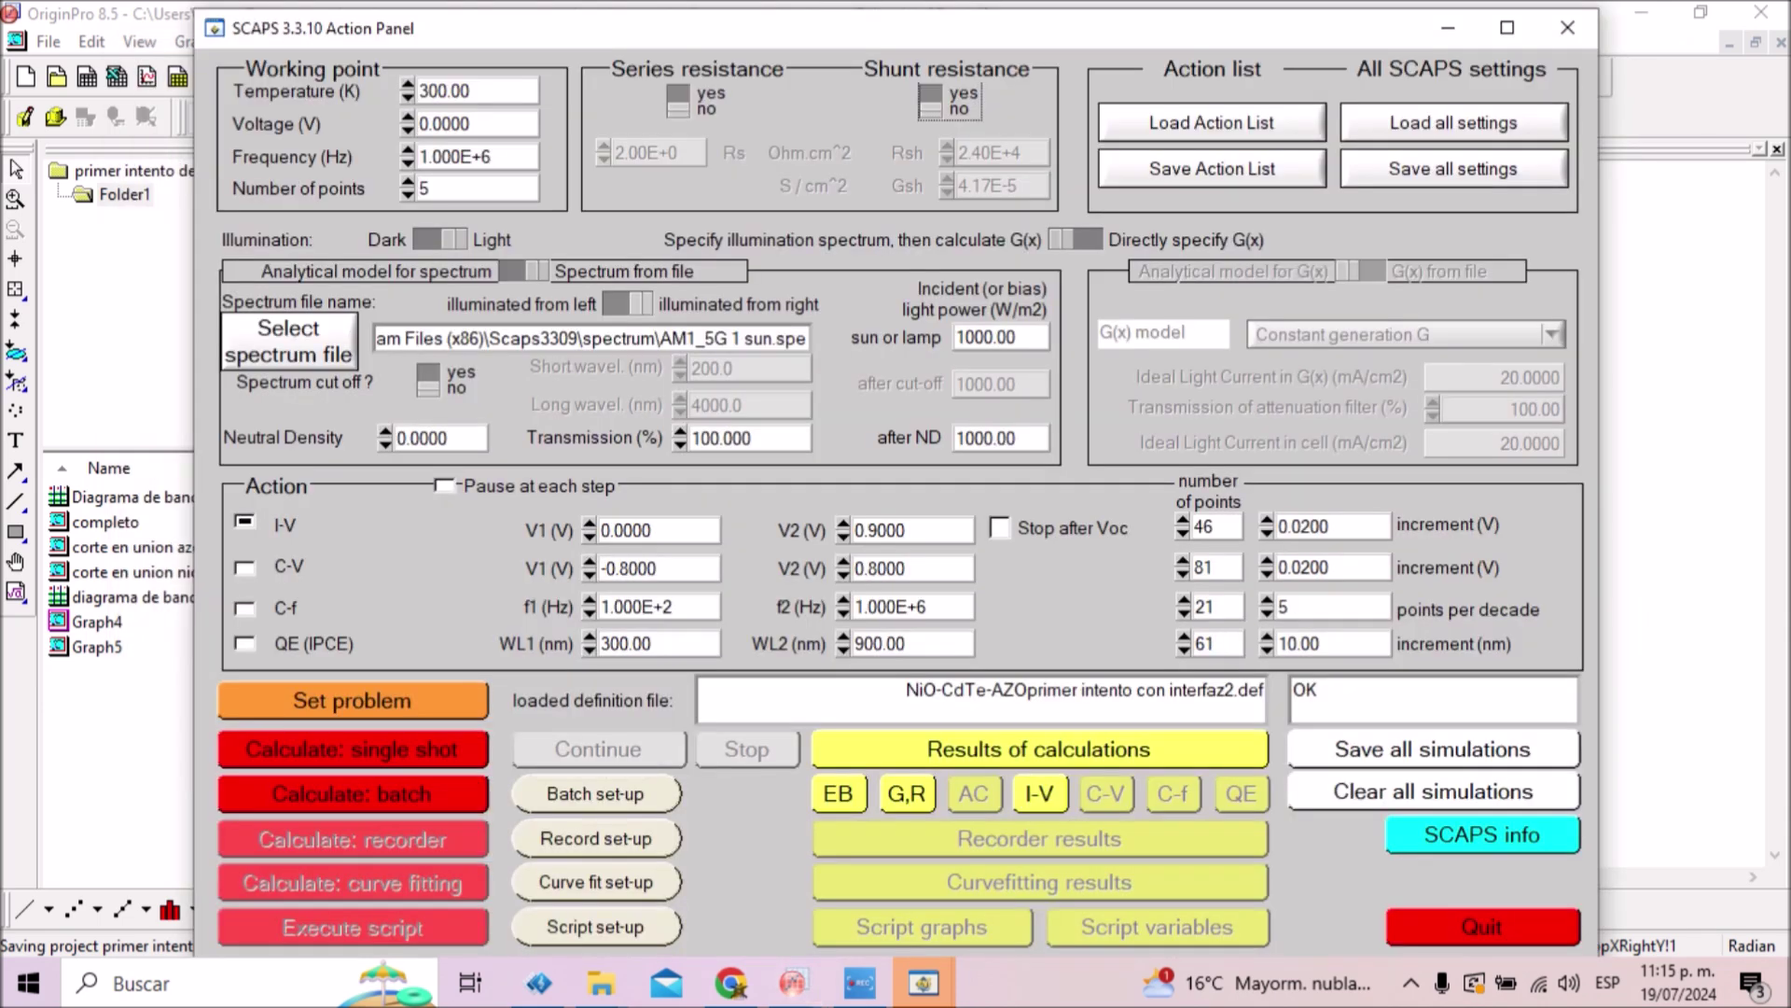
- Run the combined p-CdTe thickness and Rs batch calculation, dismissing each convergence warning
{"action": "left_click", "coordinate": [352, 793]}
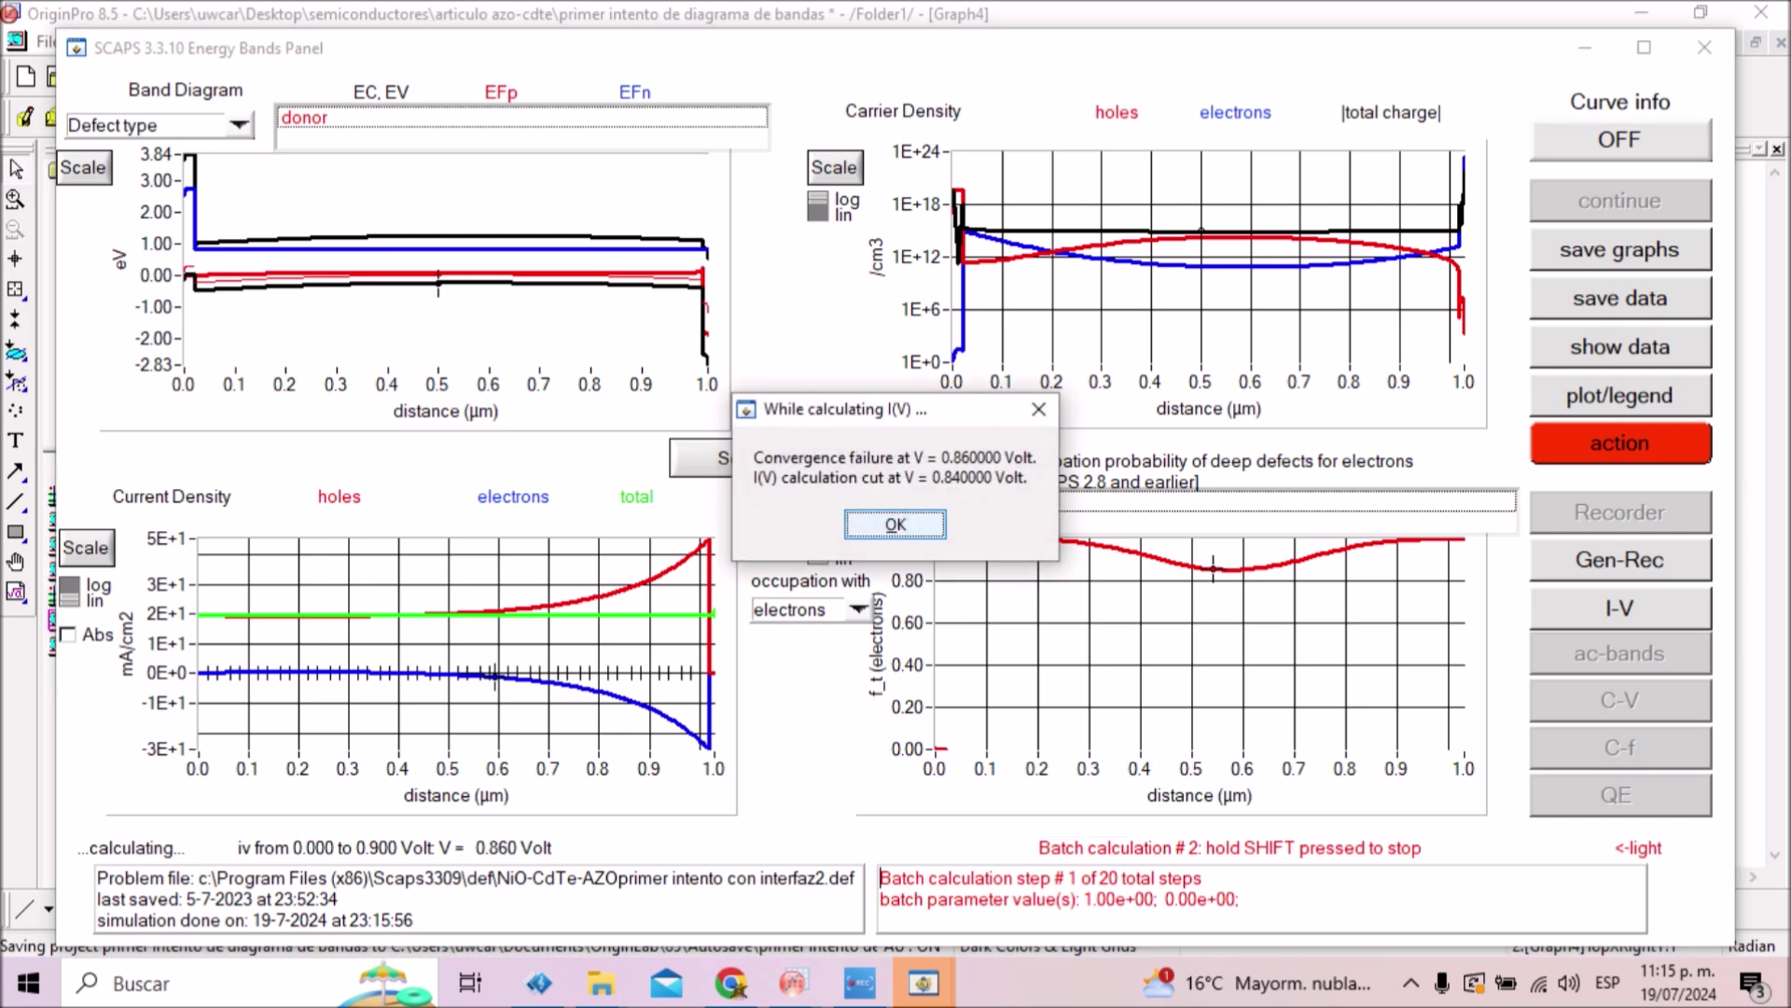
{"action": "key", "text": "Return"}
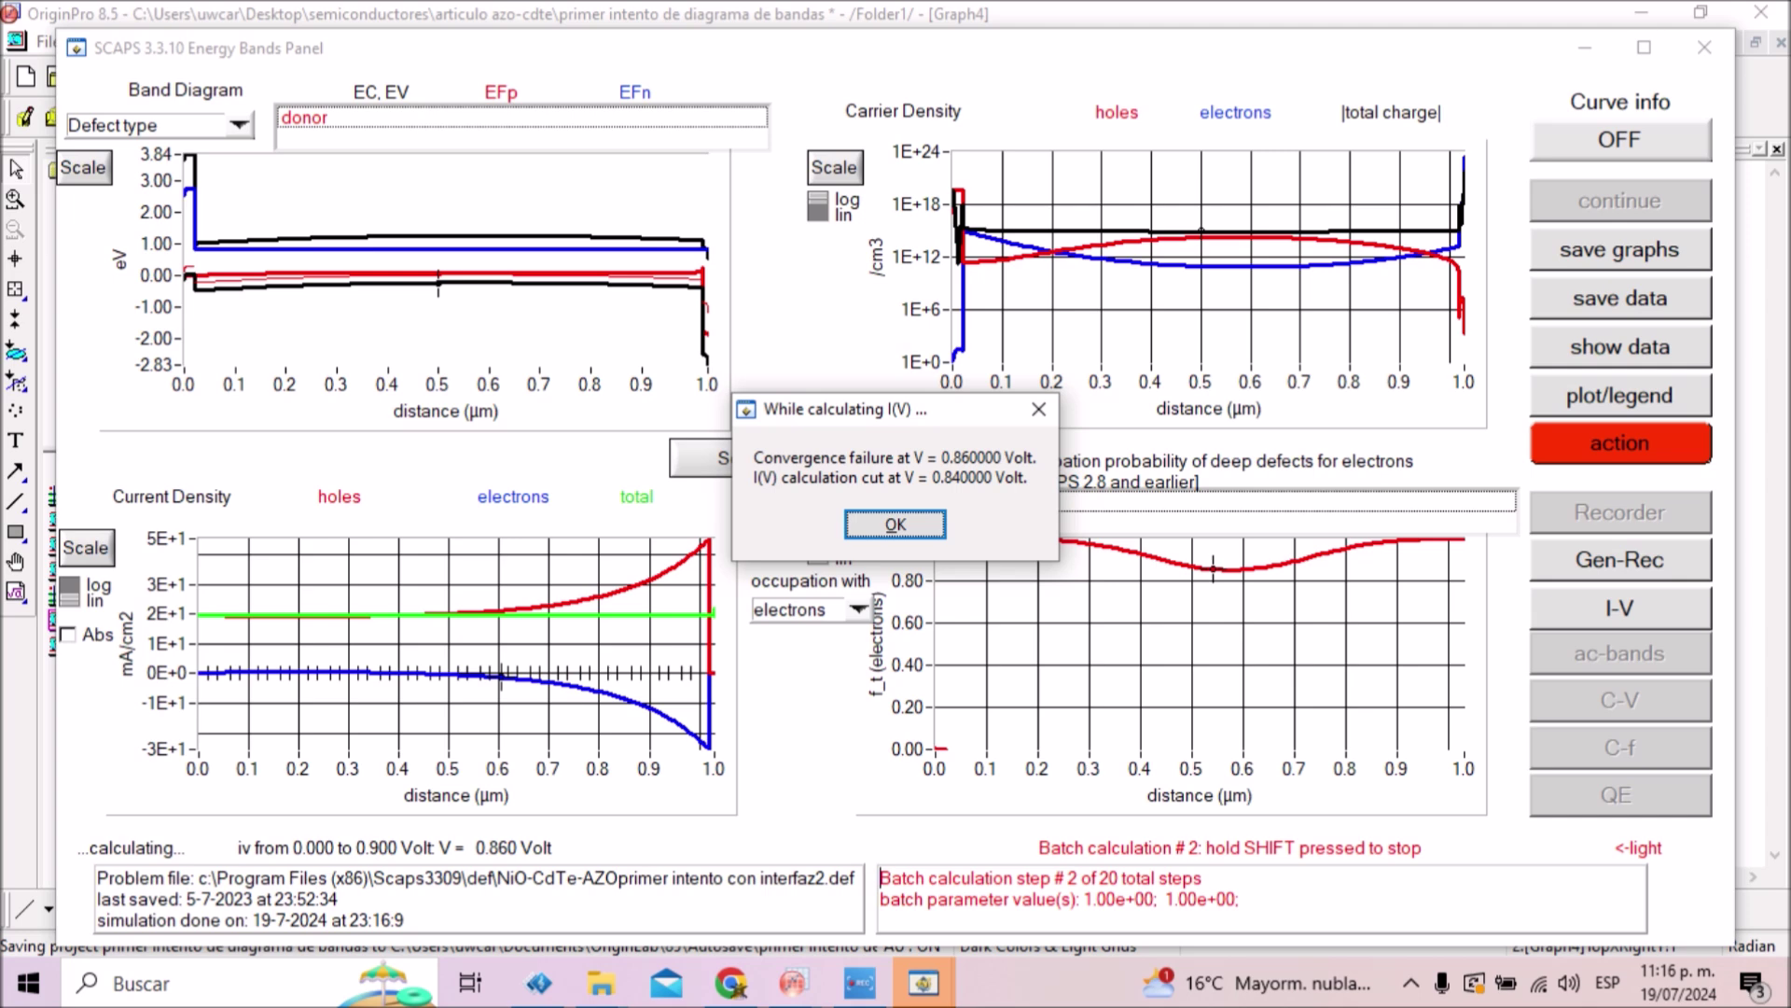
{"action": "key", "text": "Return"}
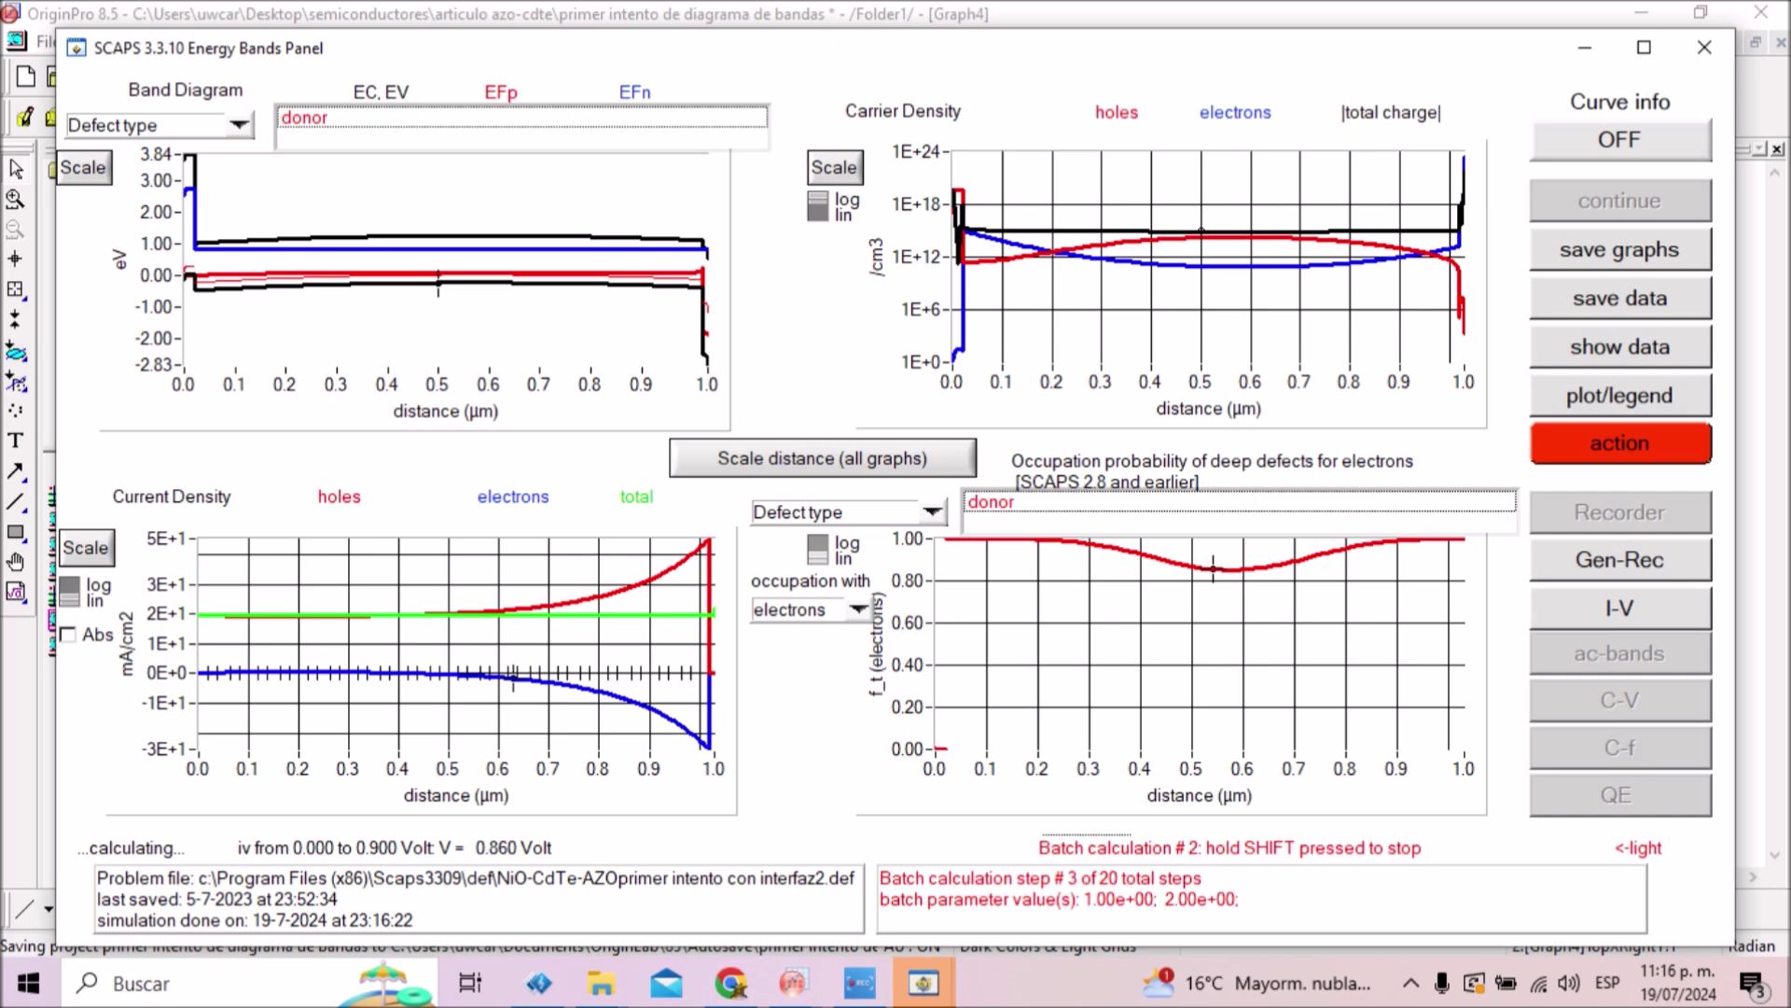
{"action": "key", "text": "Return"}
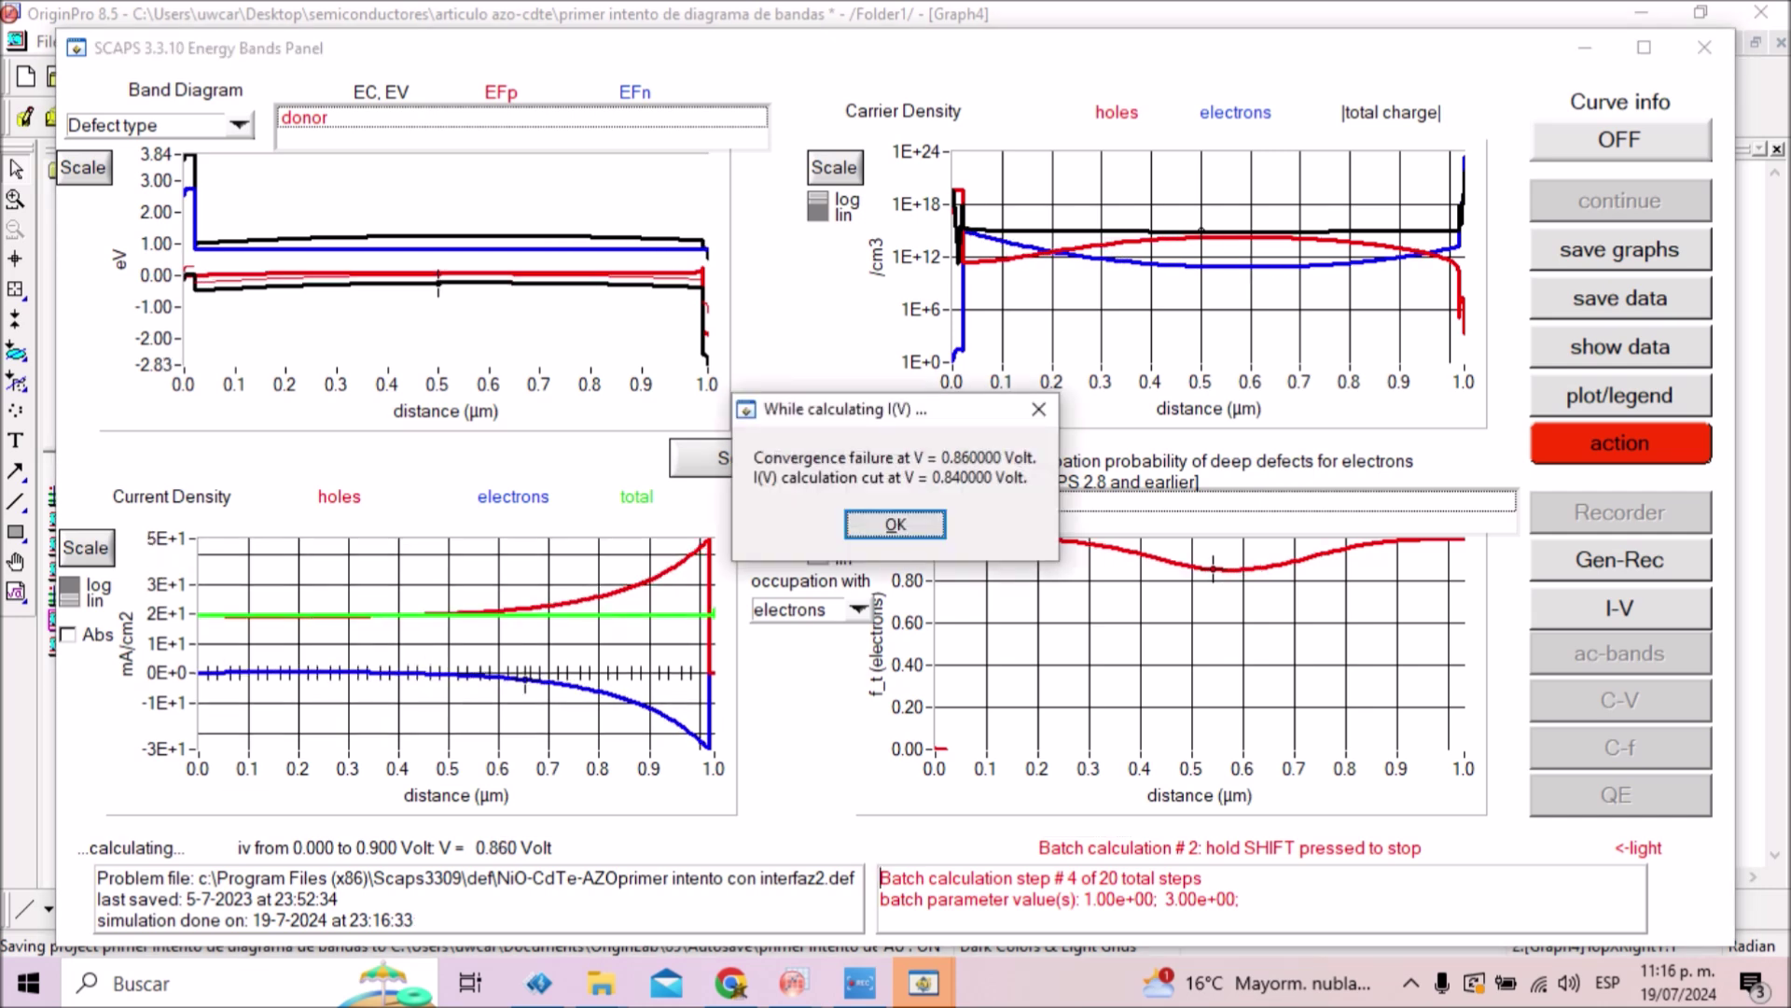
{"action": "key", "text": "Return"}
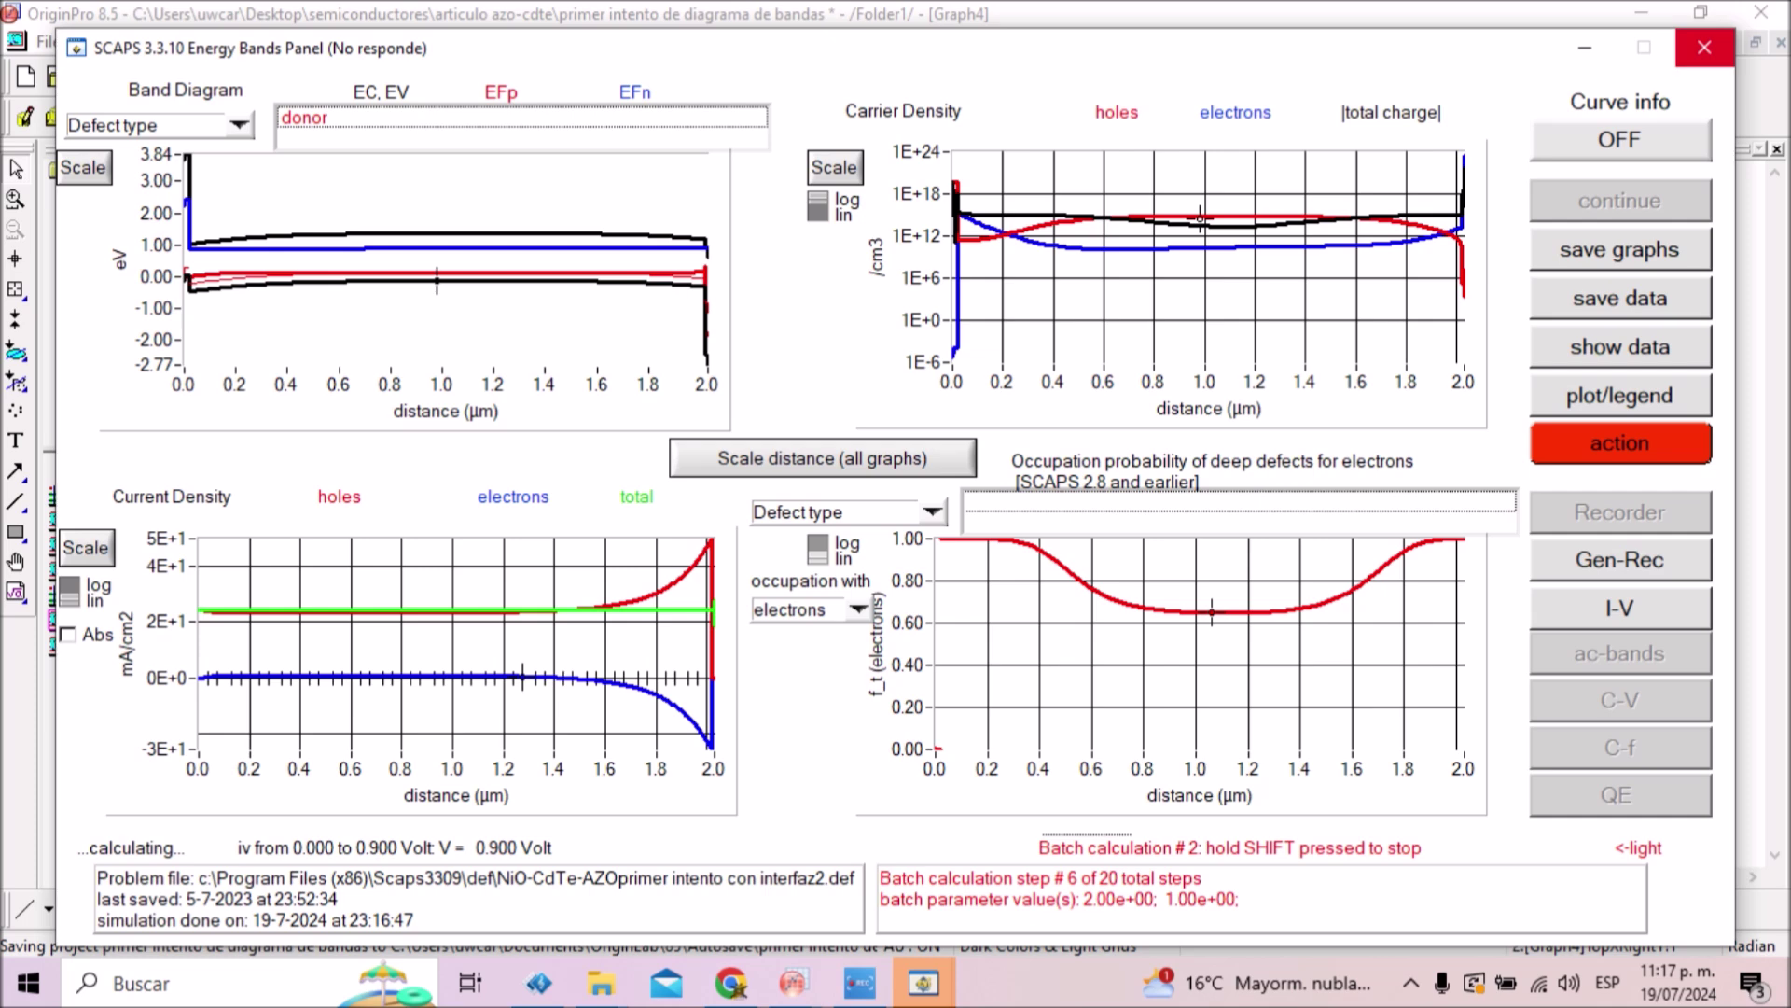
{"action": "mouse_move", "coordinate": [923, 982]}
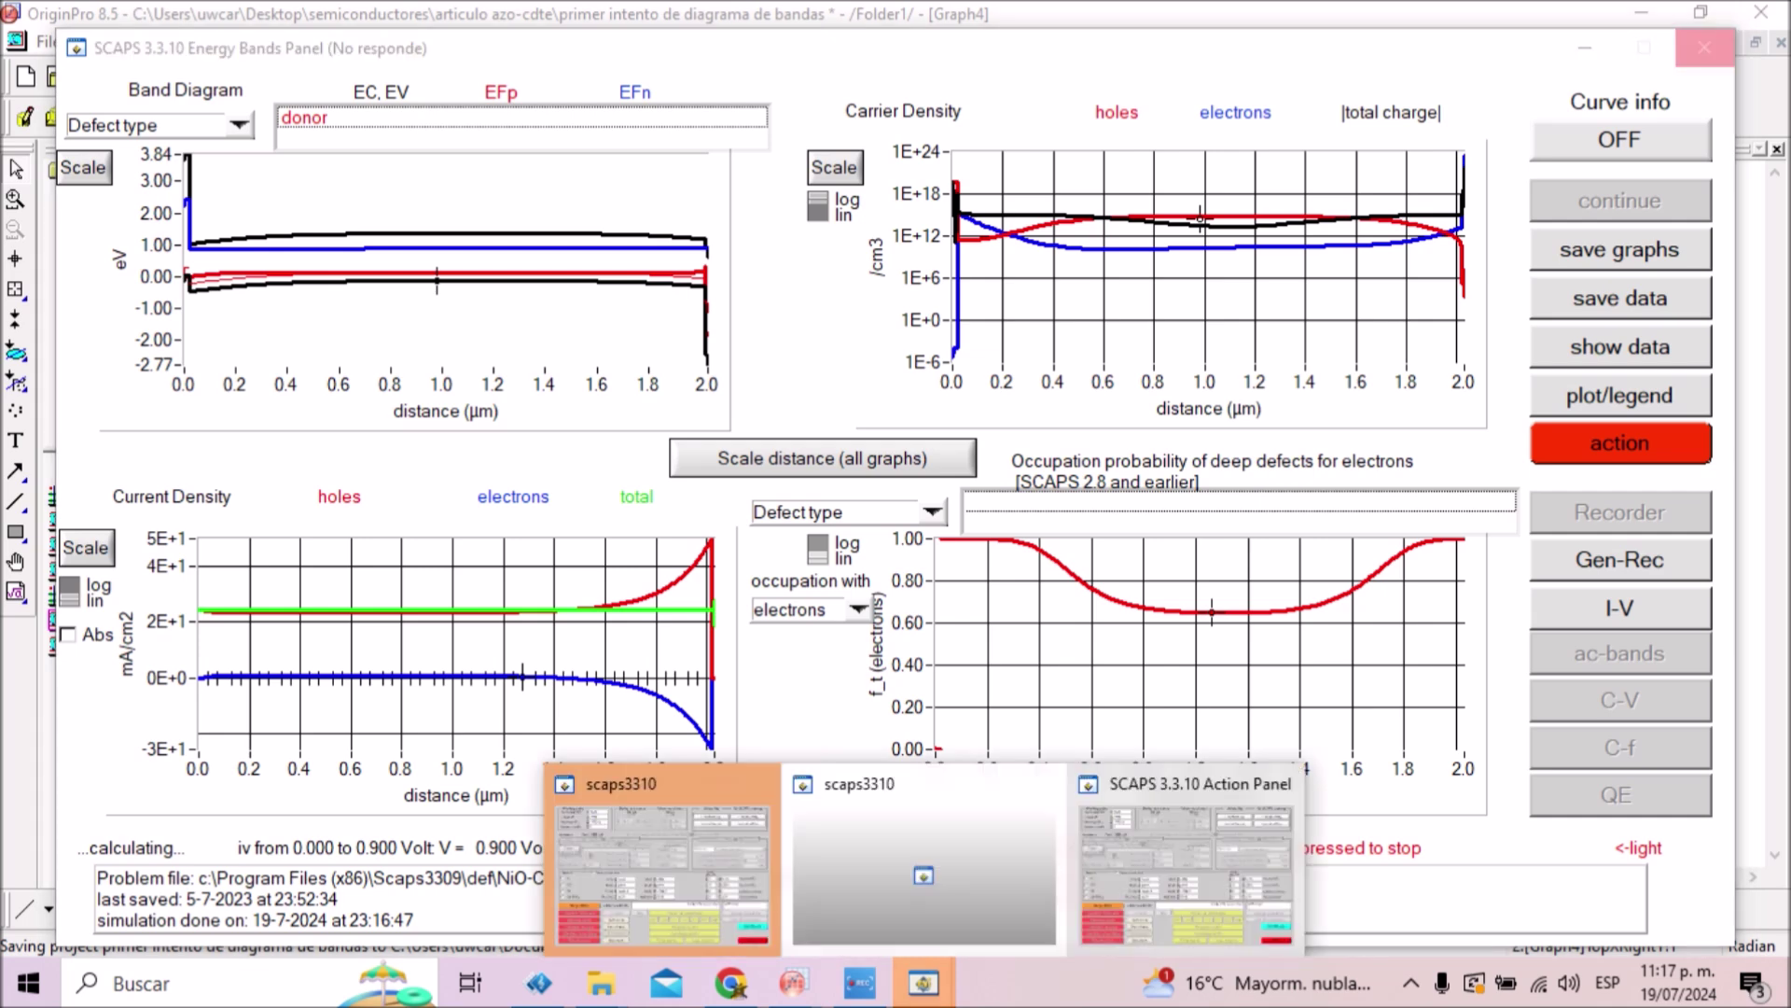
{"action": "left_click", "coordinate": [1203, 845]}
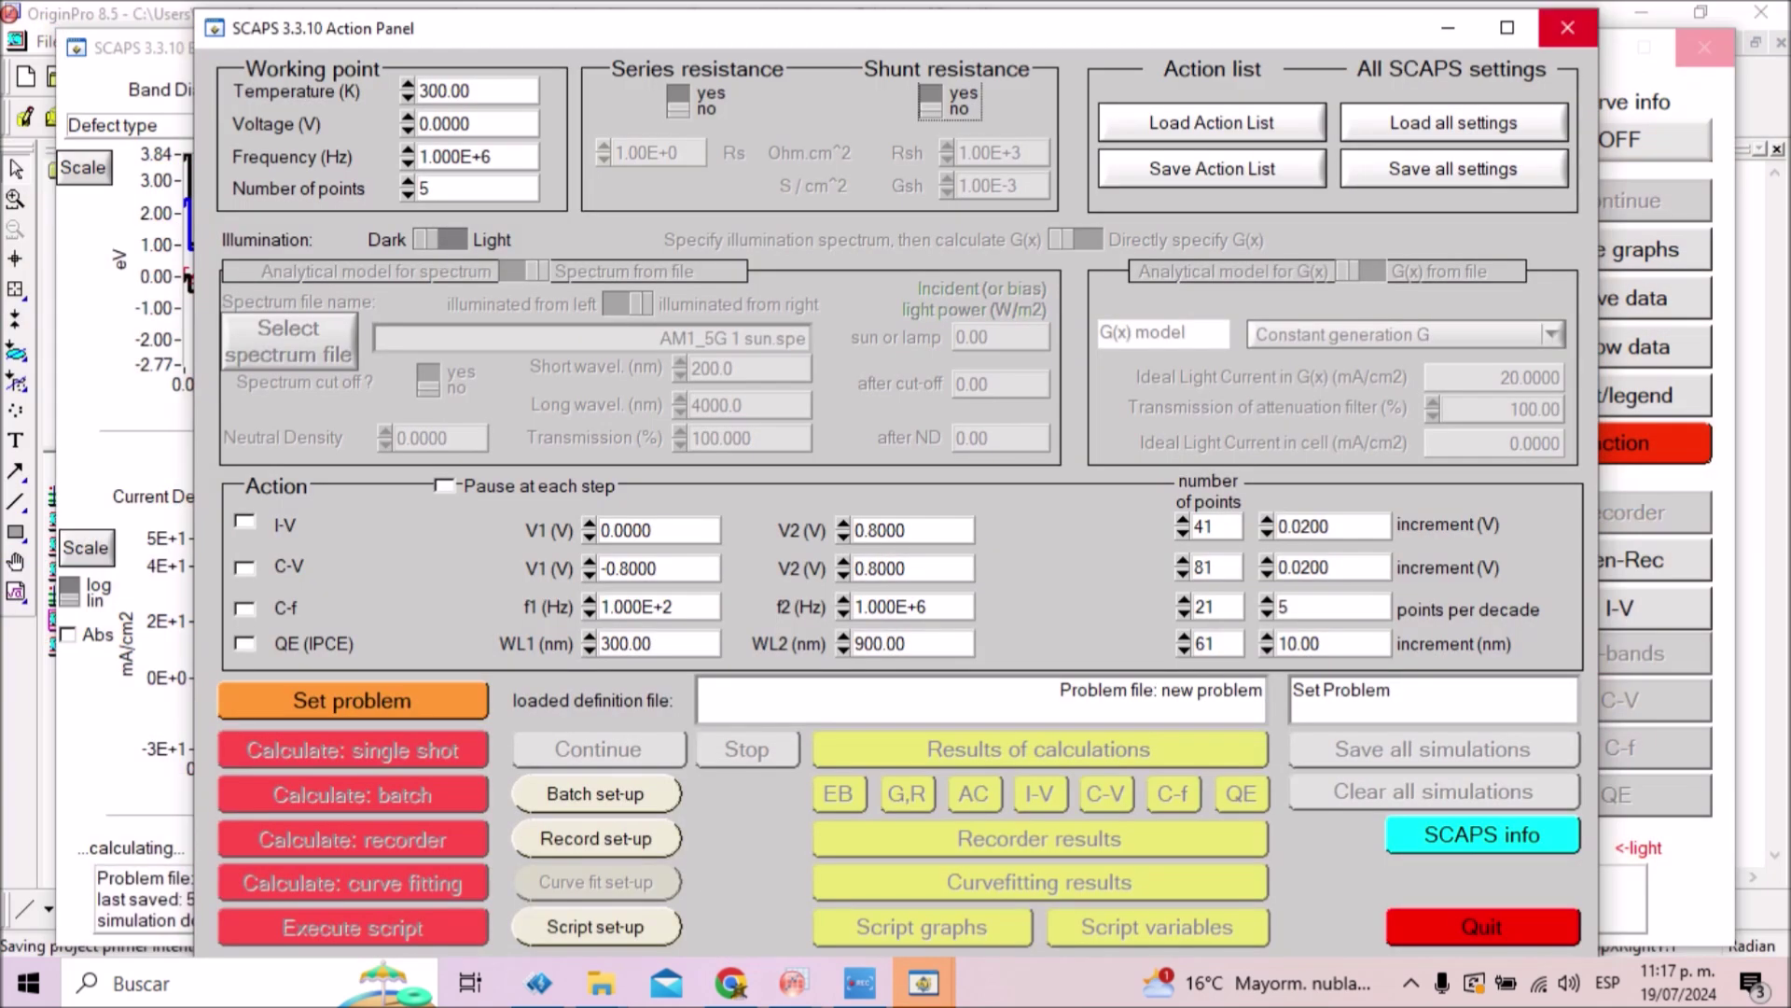
{"action": "left_click", "coordinate": [1567, 28]}
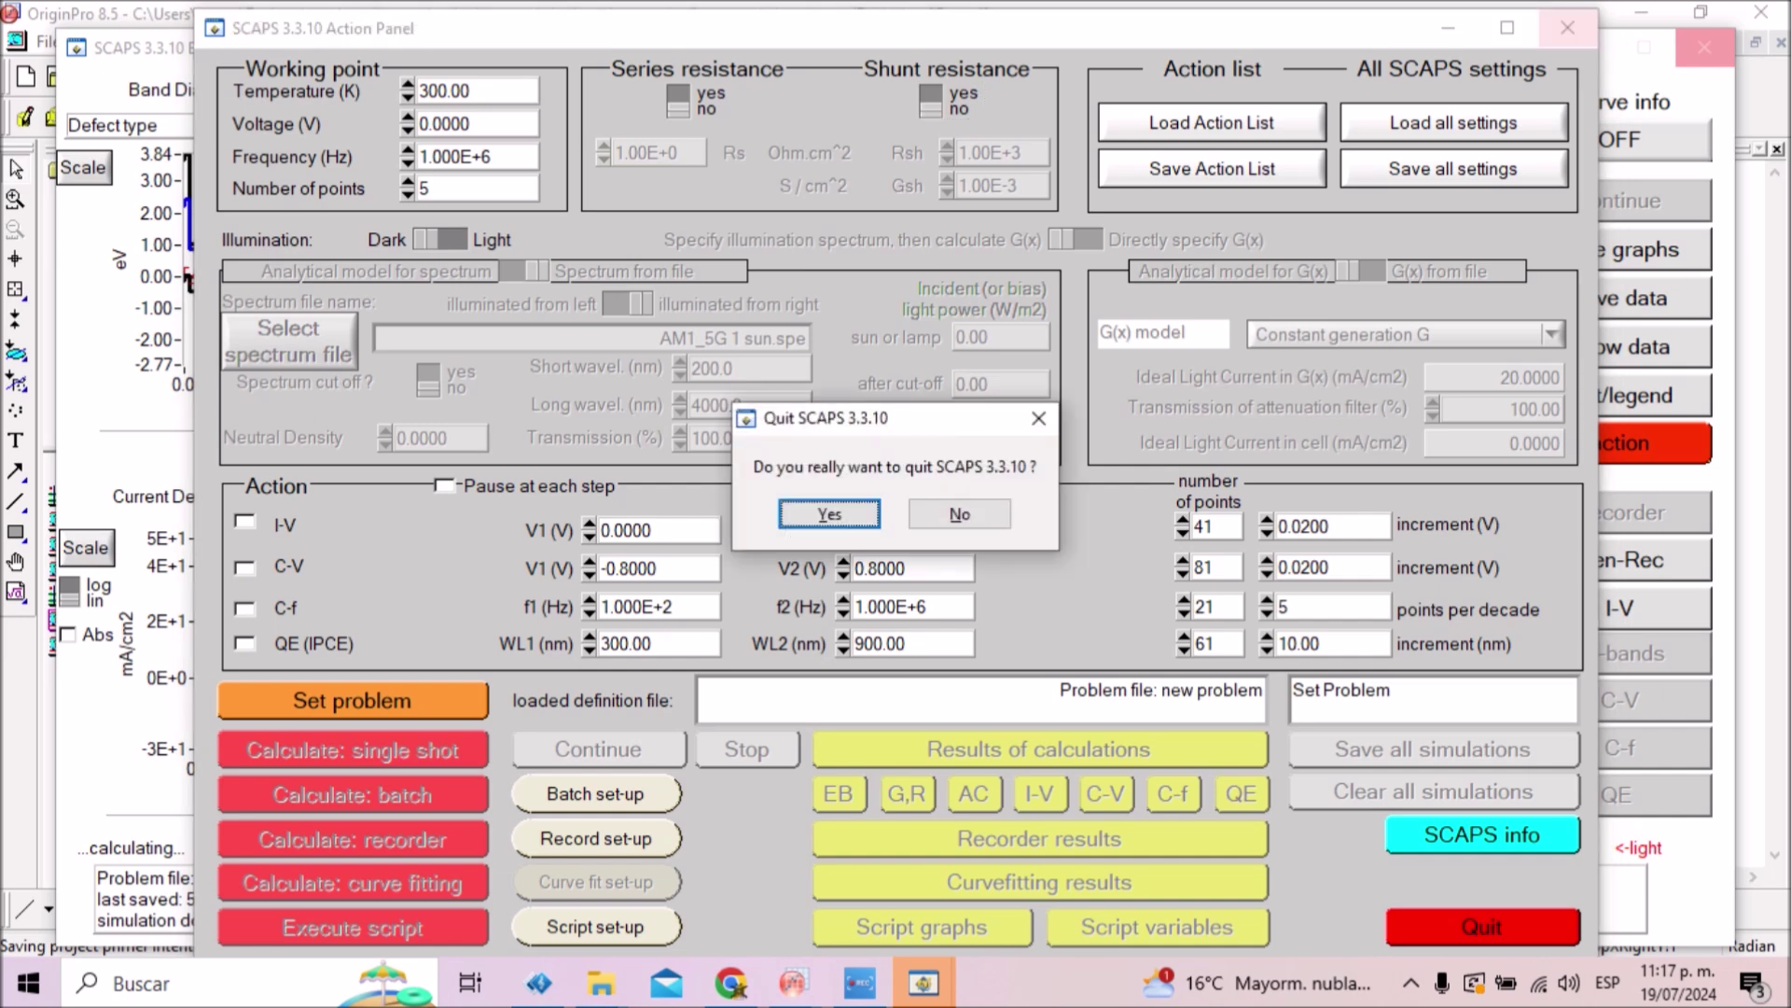
{"action": "left_click", "coordinate": [959, 514]}
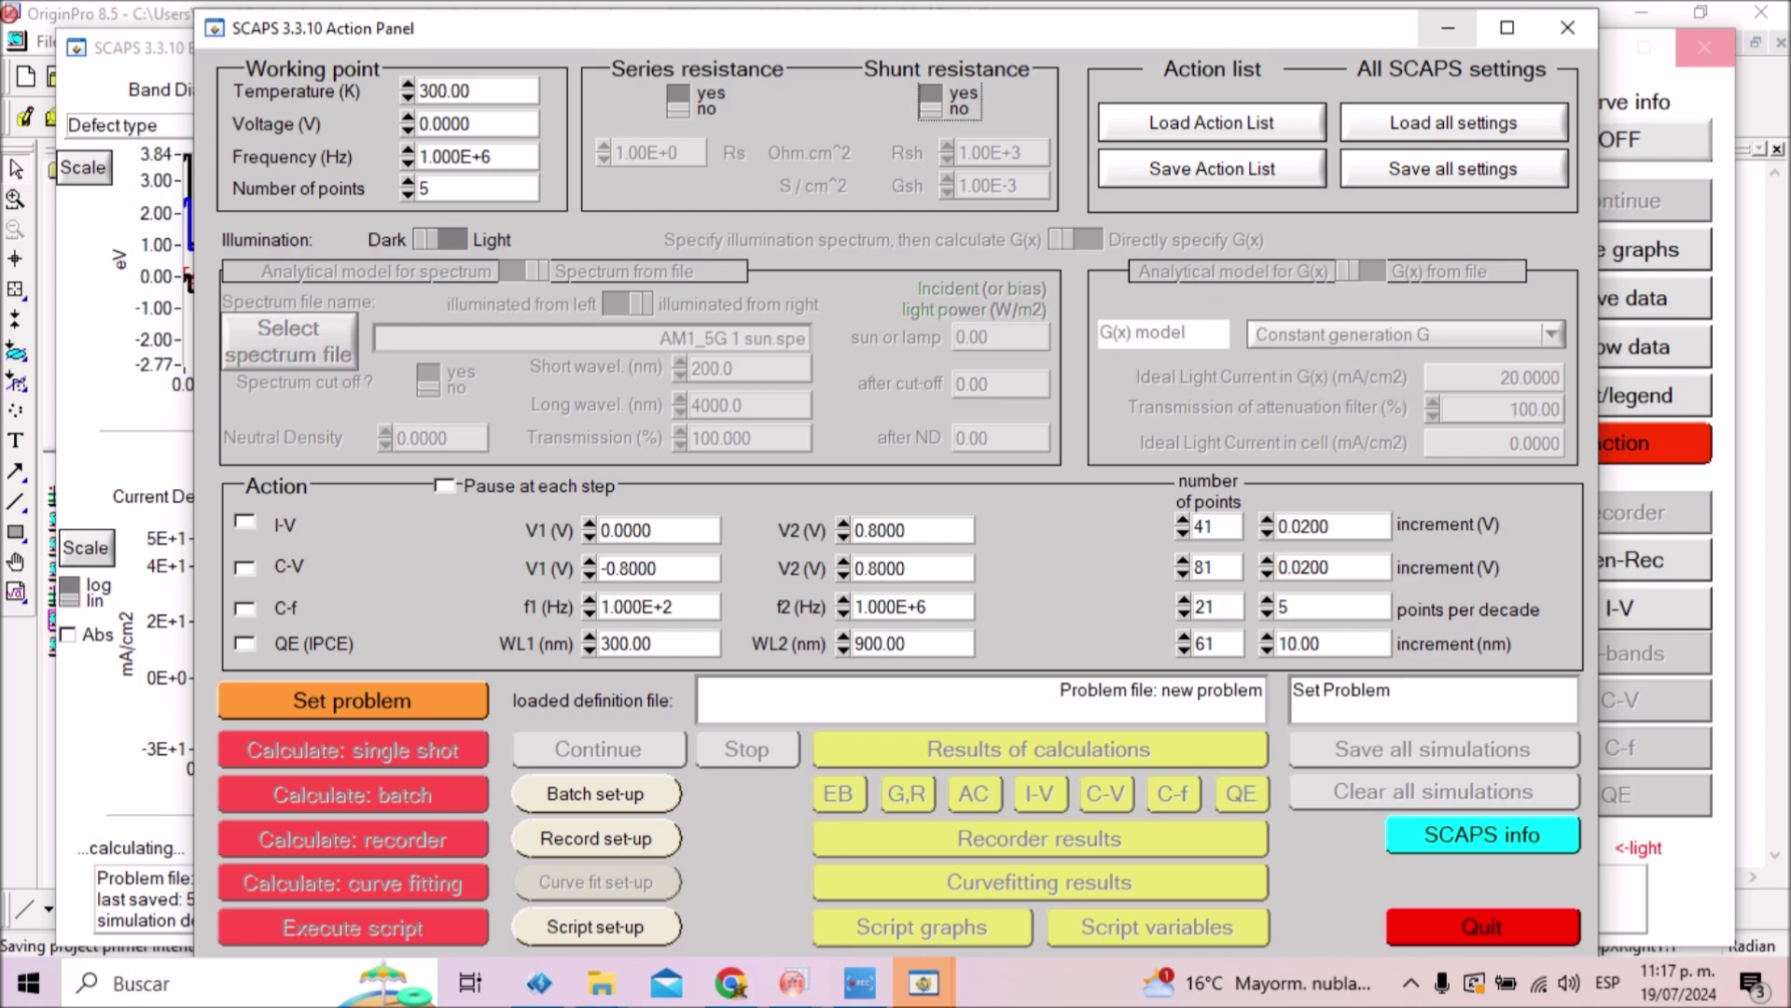
{"action": "left_click", "coordinate": [1448, 28]}
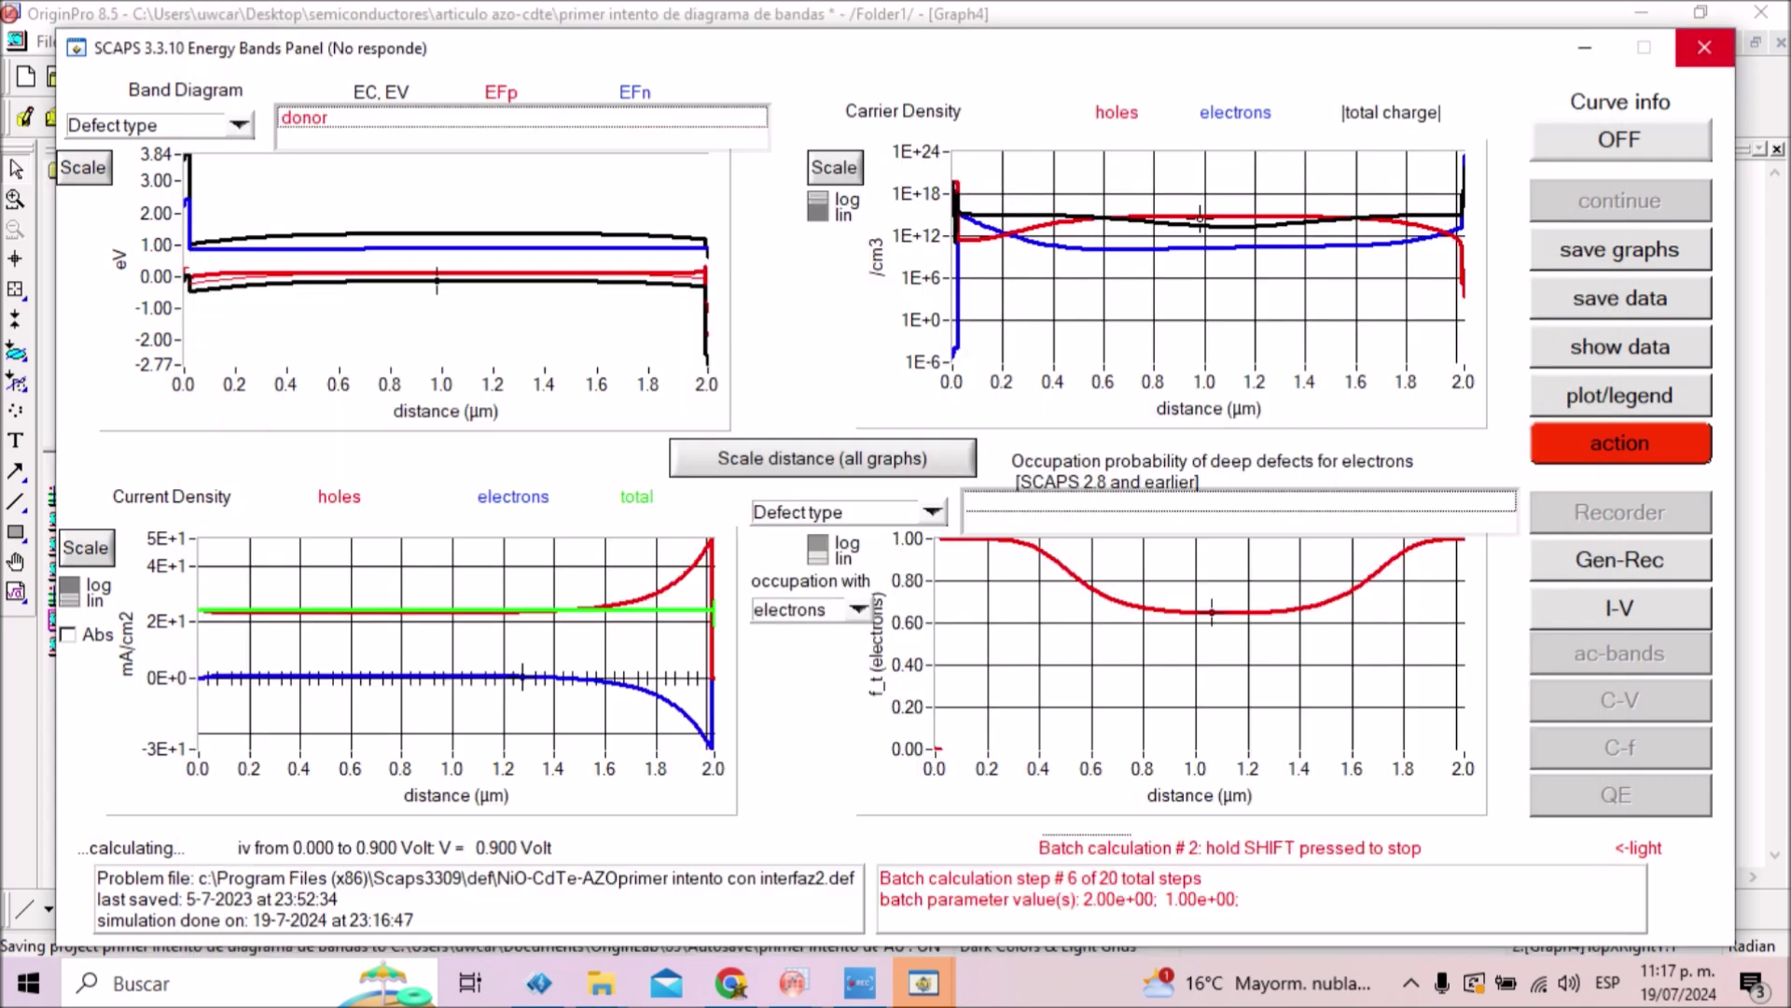
- Quit the second SCAPS instance with the empty problem and force-close the unresponsive one running the batch
{"action": "mouse_move", "coordinate": [923, 983]}
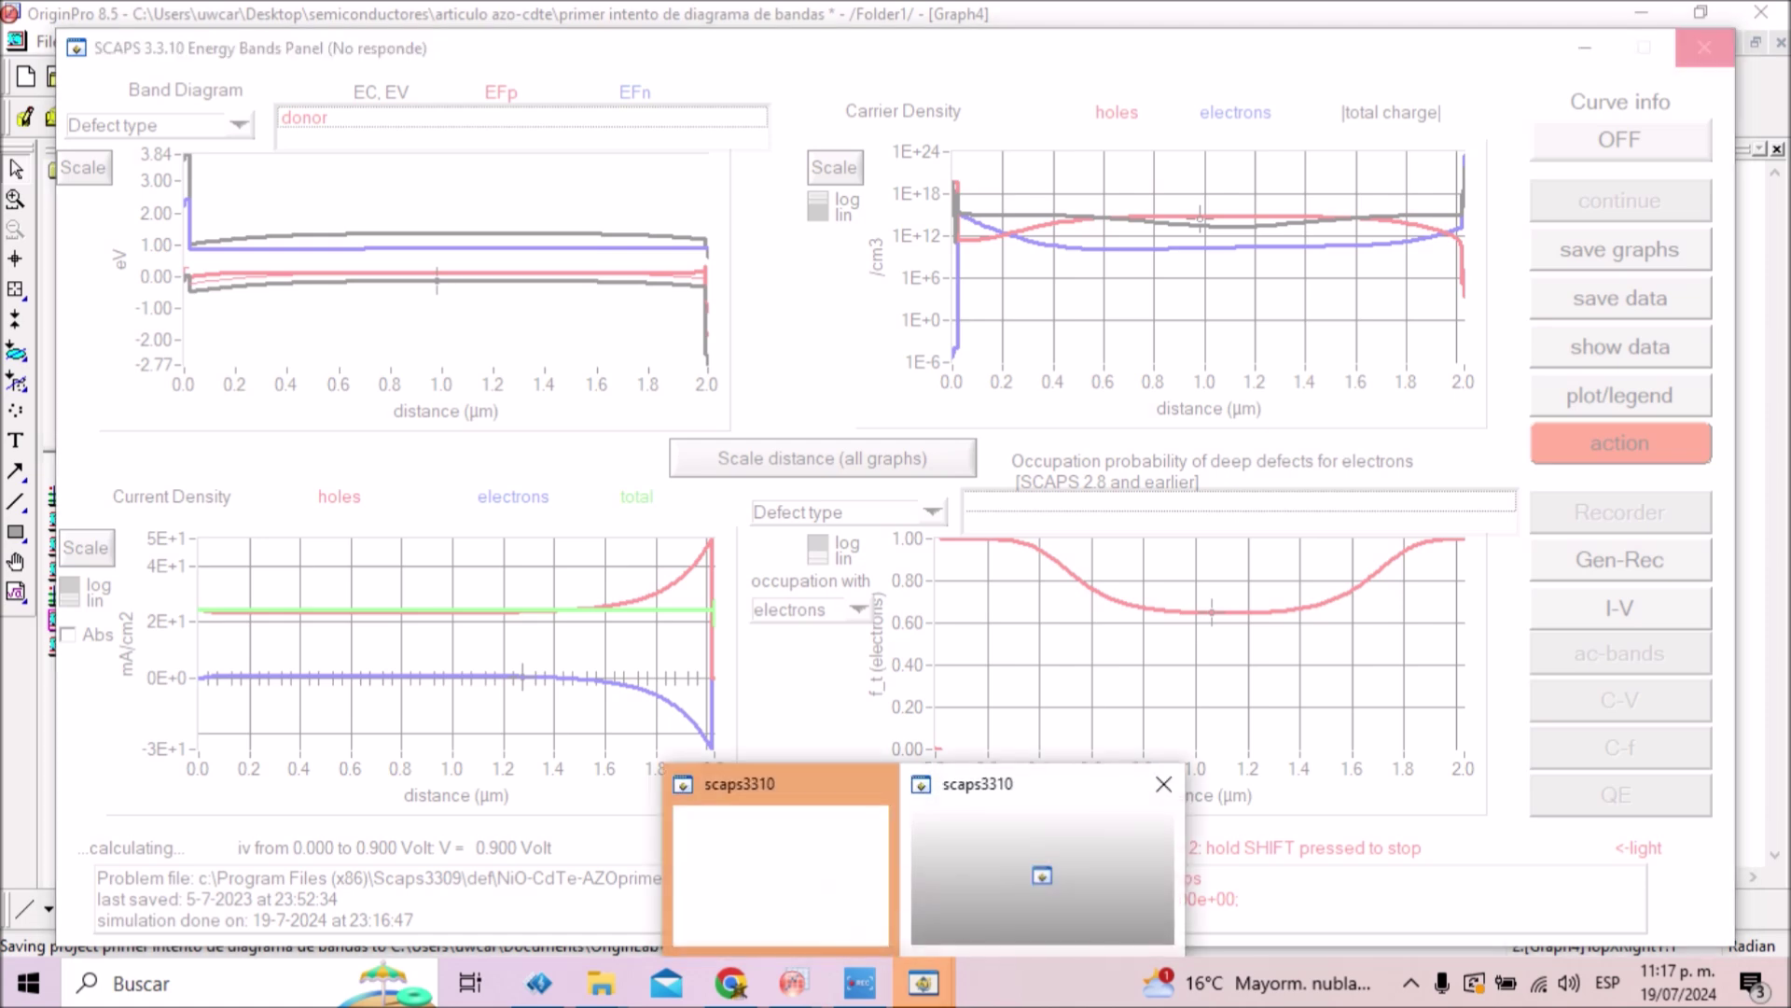
{"action": "left_click", "coordinate": [780, 863]}
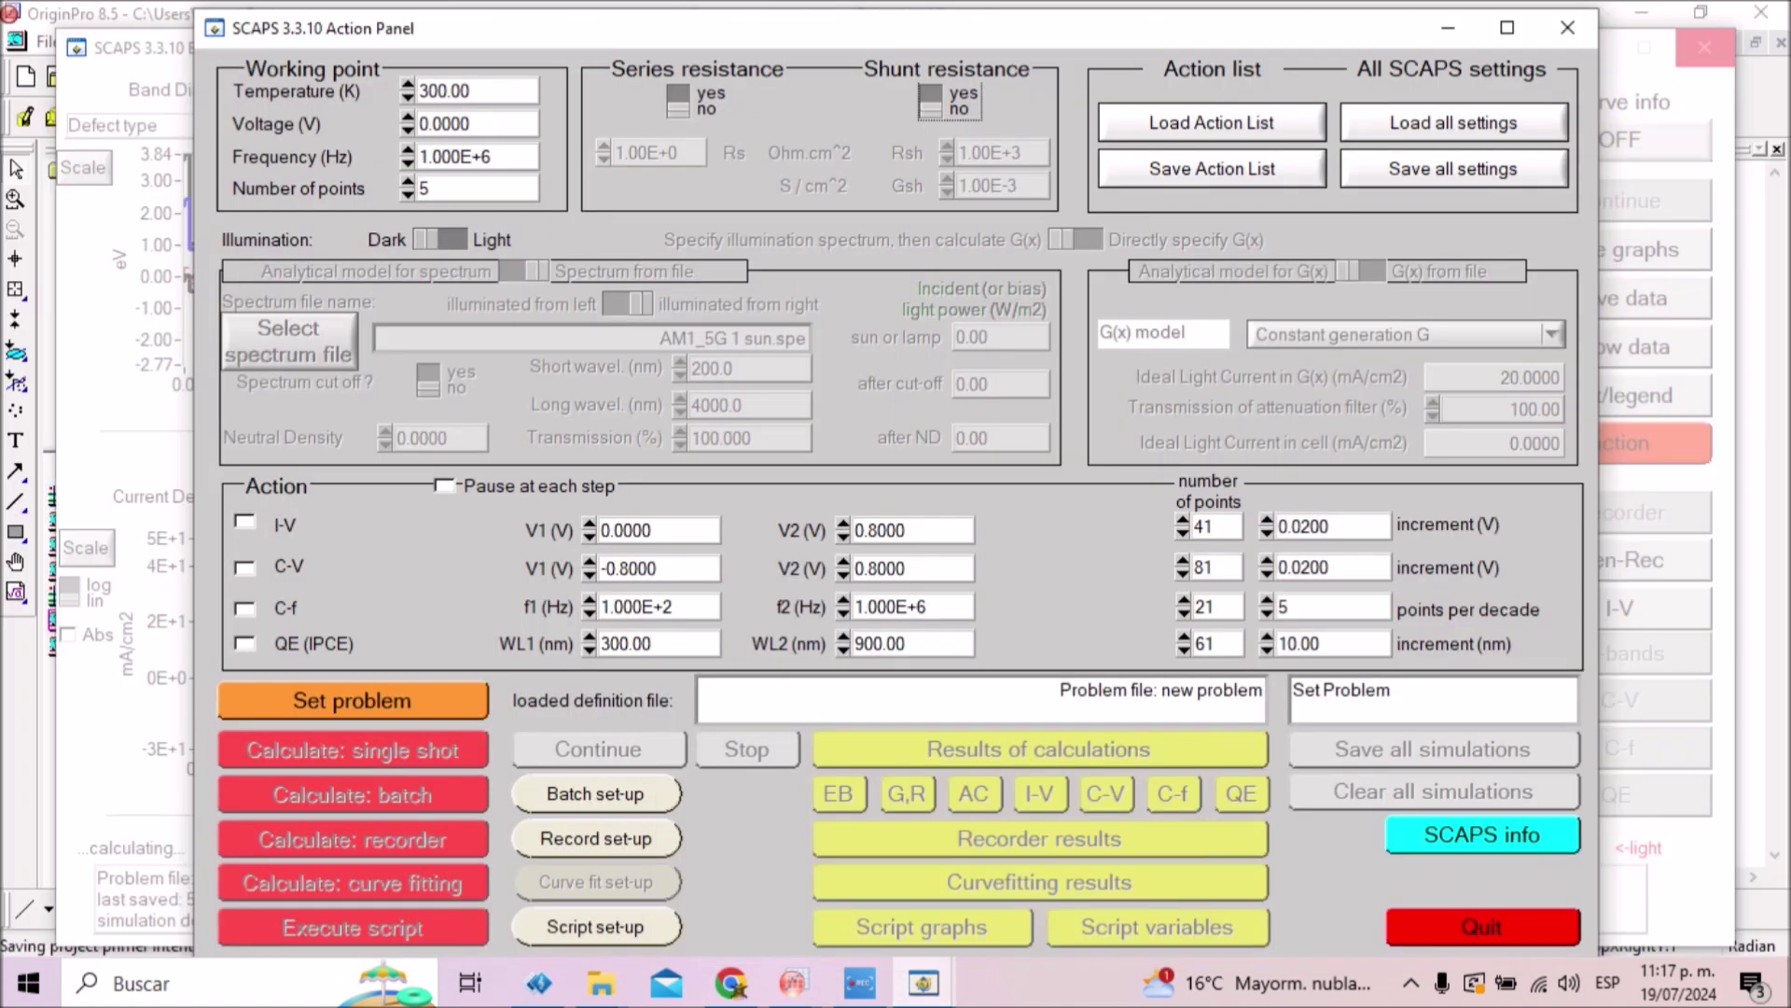
{"action": "left_click", "coordinate": [1481, 926]}
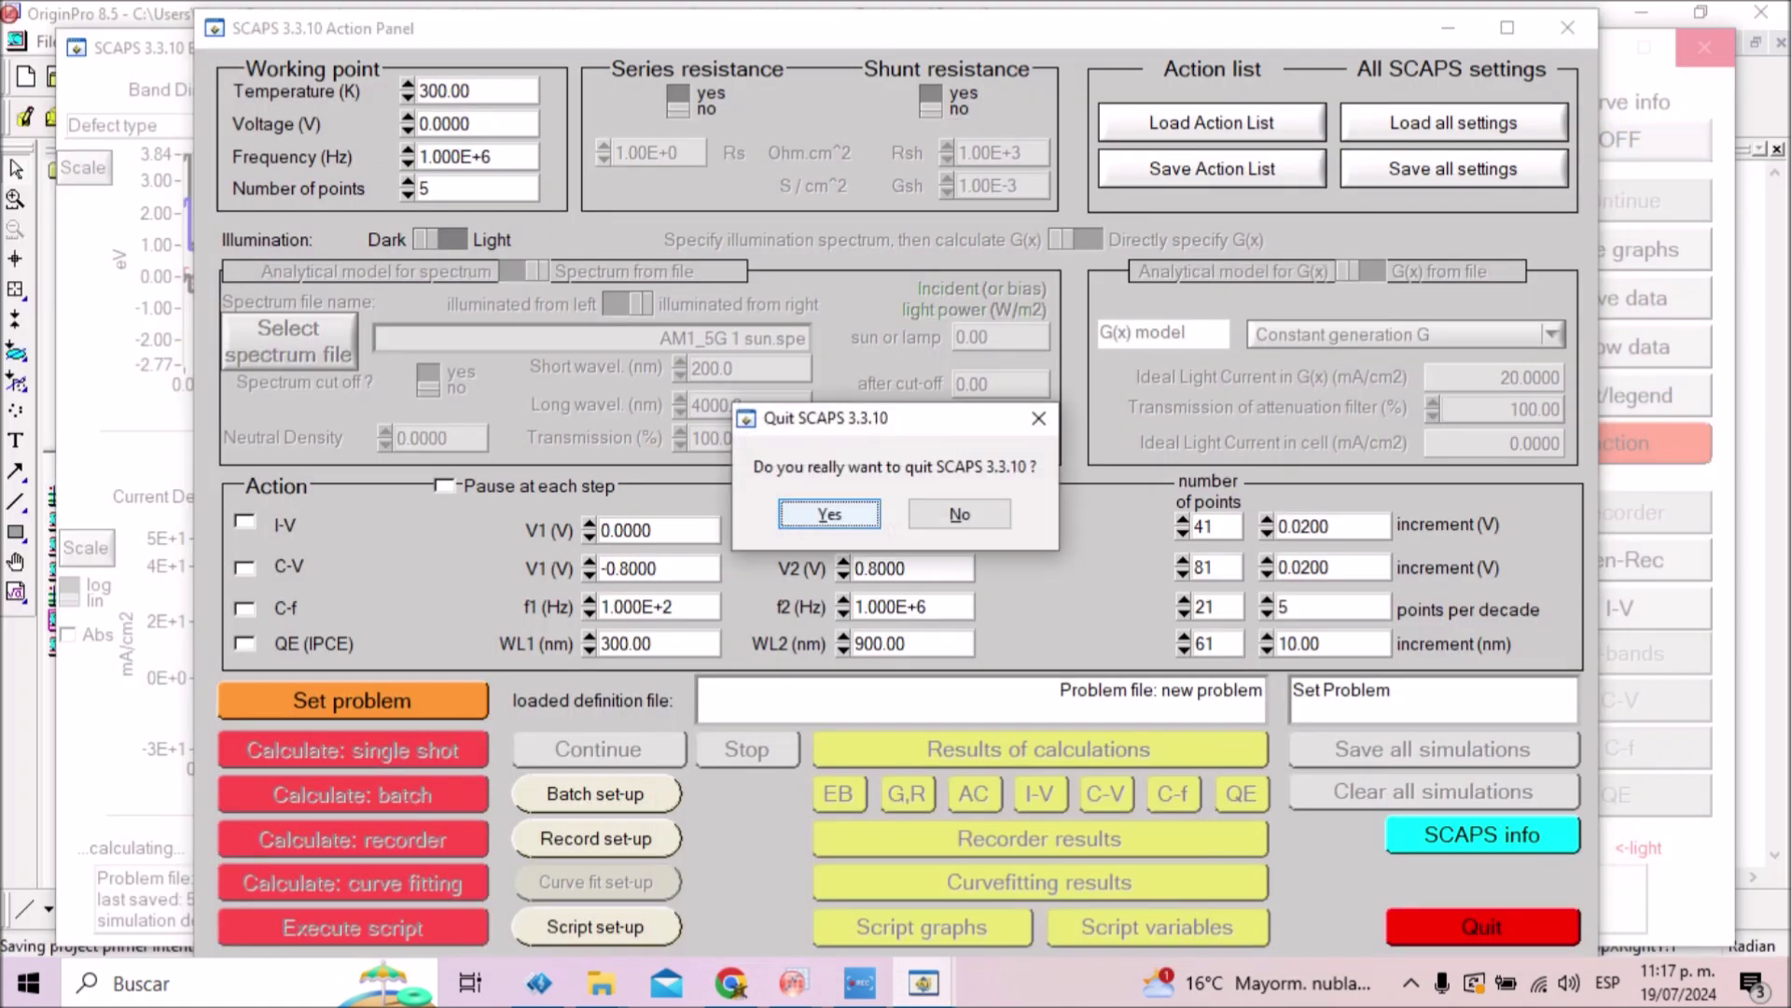
{"action": "key", "text": "Return"}
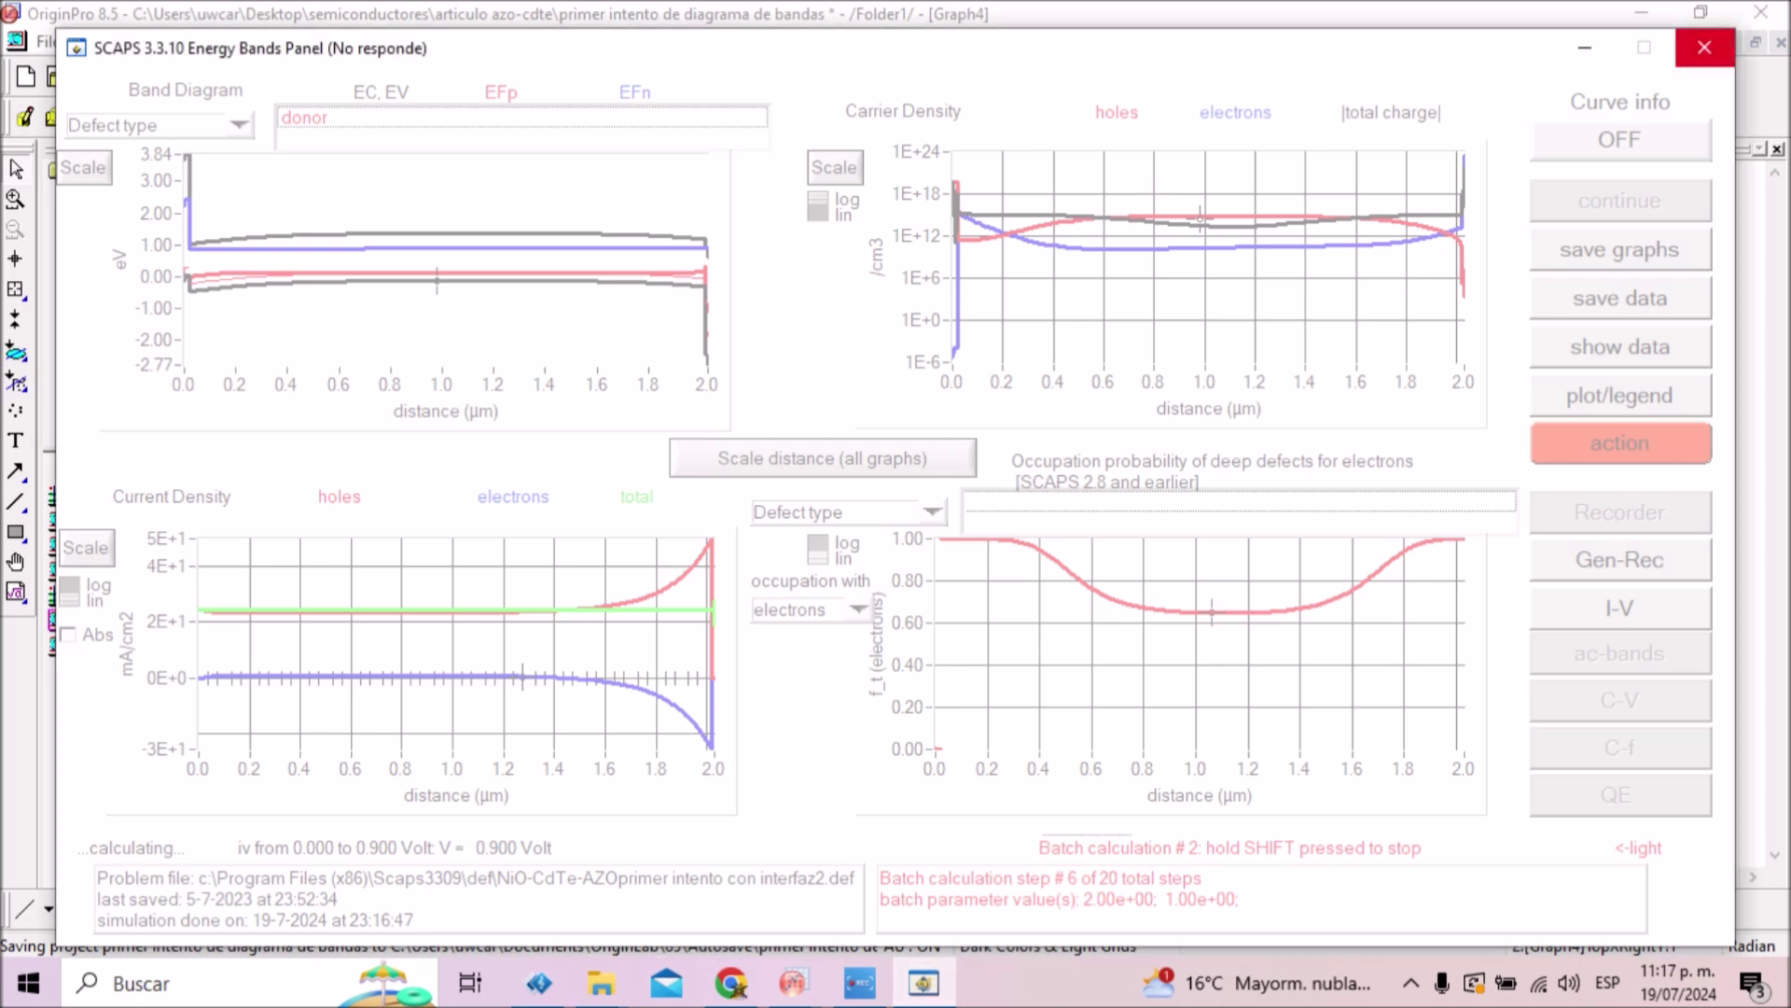
{"action": "left_click", "coordinate": [1705, 48]}
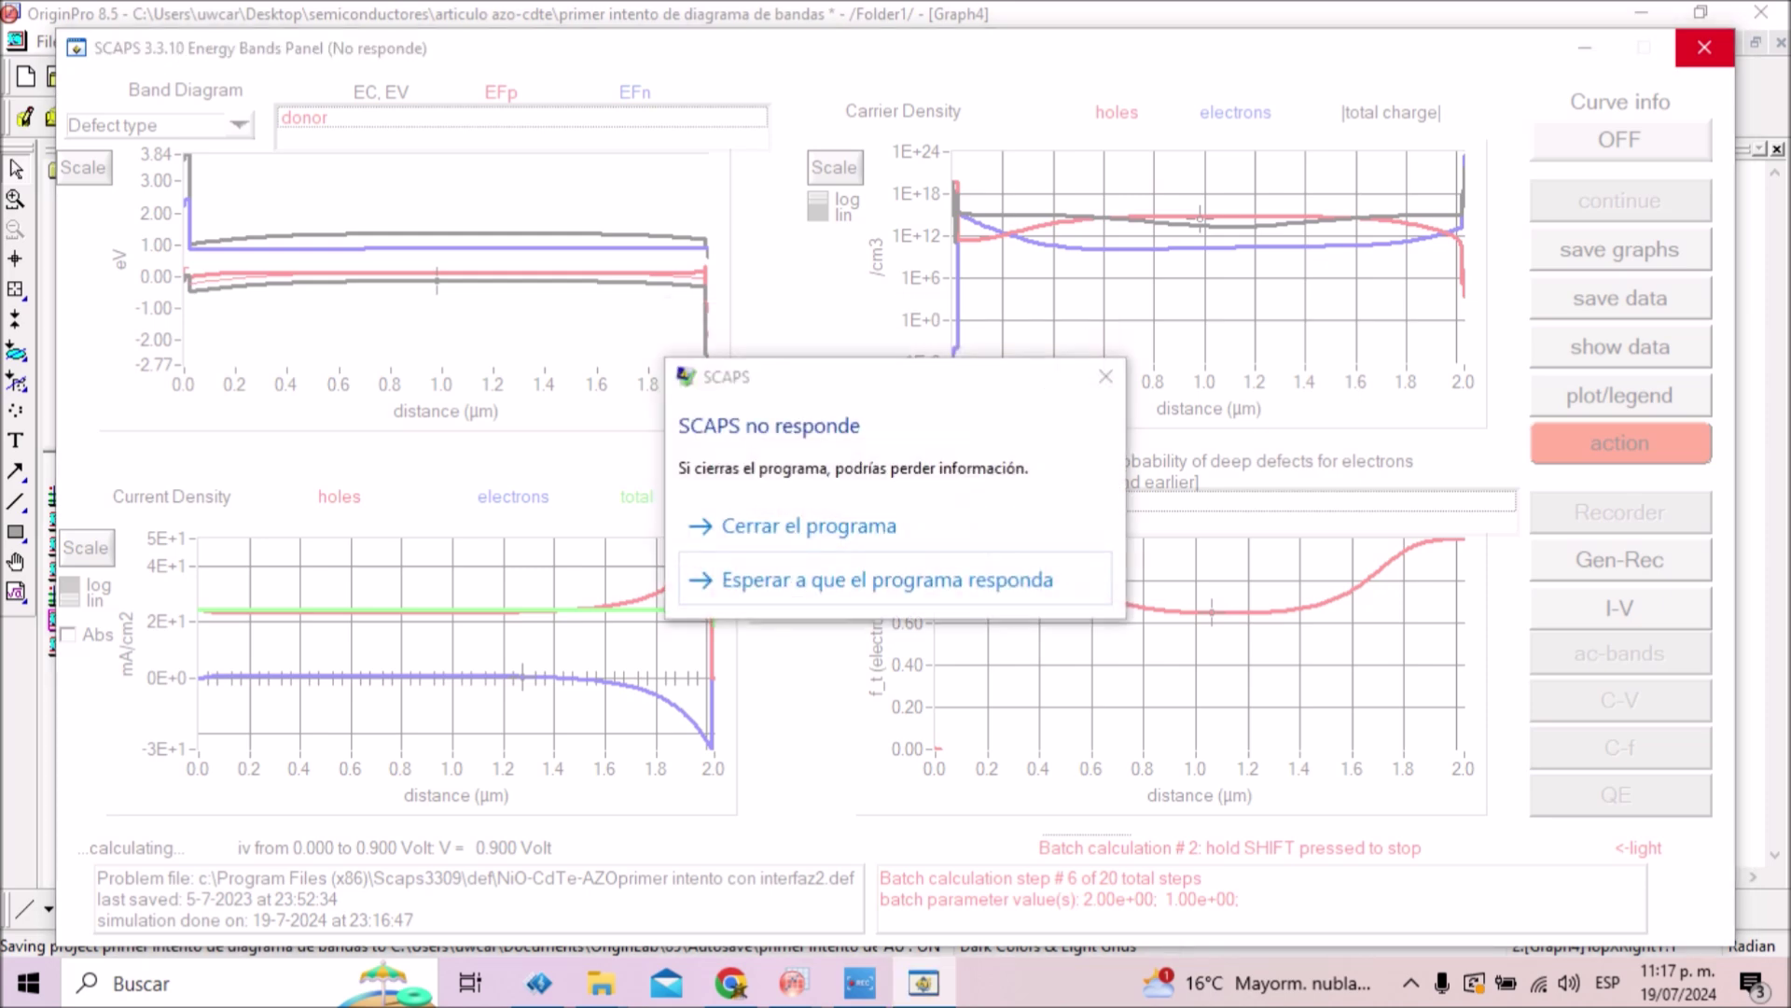
{"action": "left_click", "coordinate": [809, 525]}
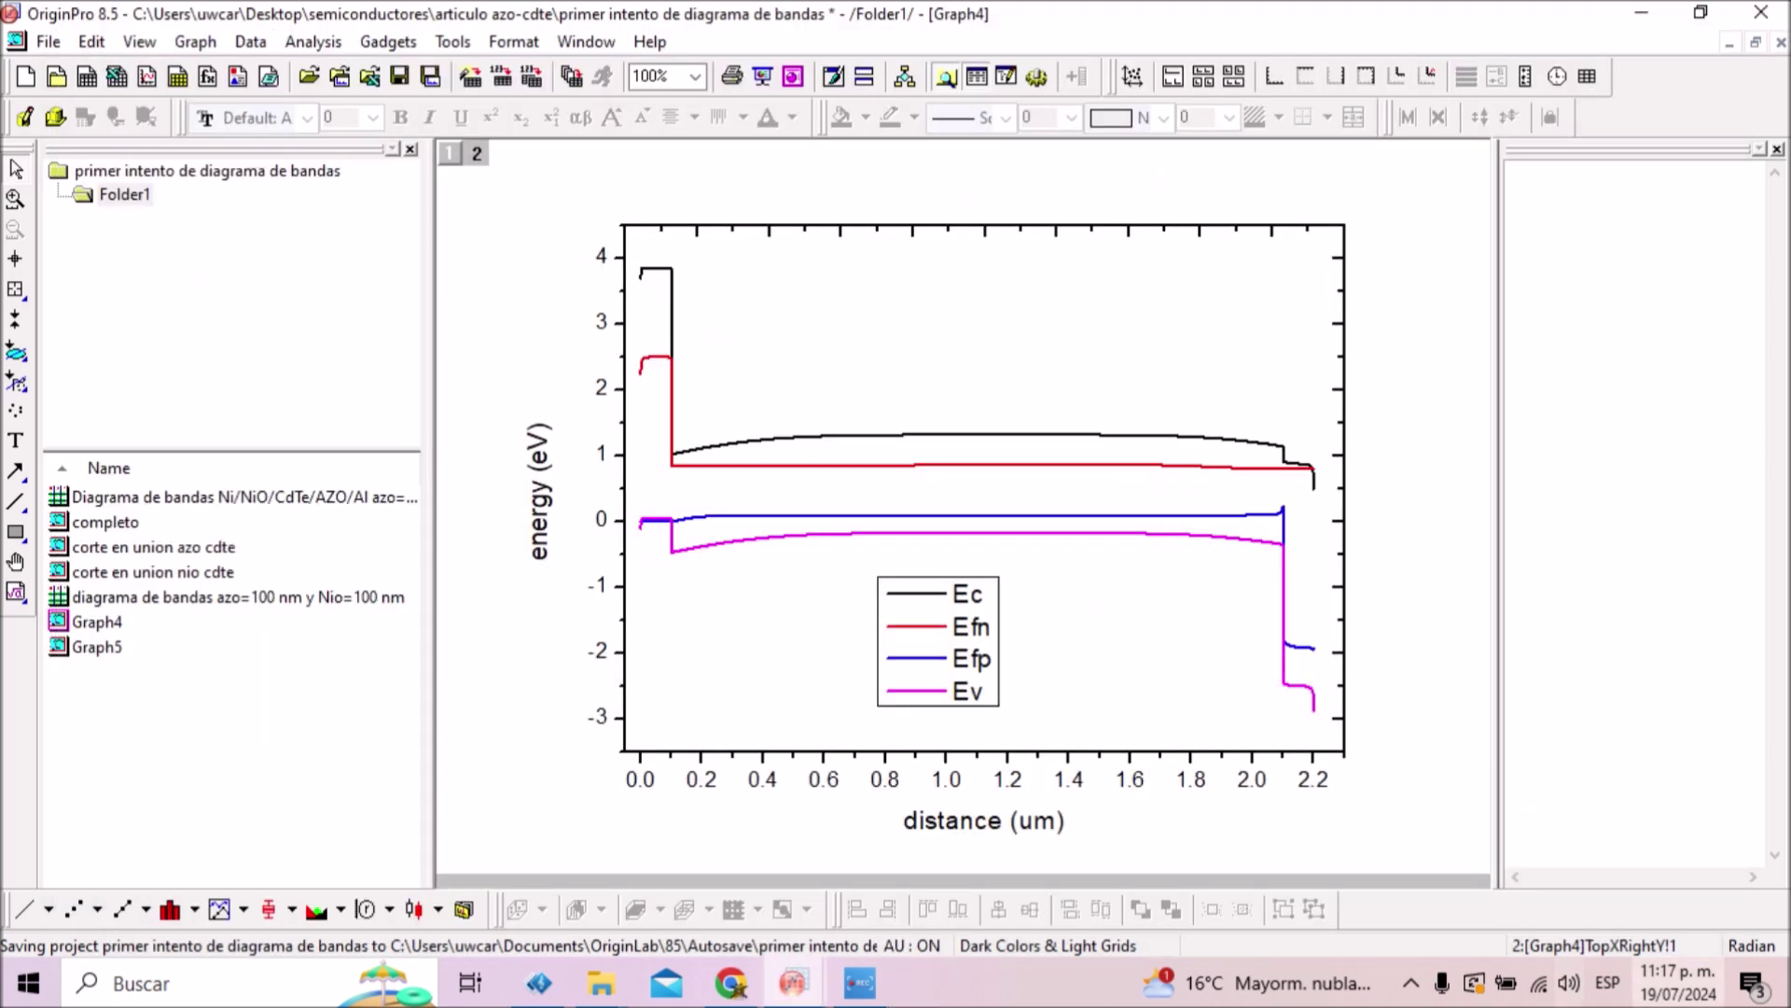
- Show the desktop and relaunch SCAPS 3.3.10
{"action": "key", "text": "super+d"}
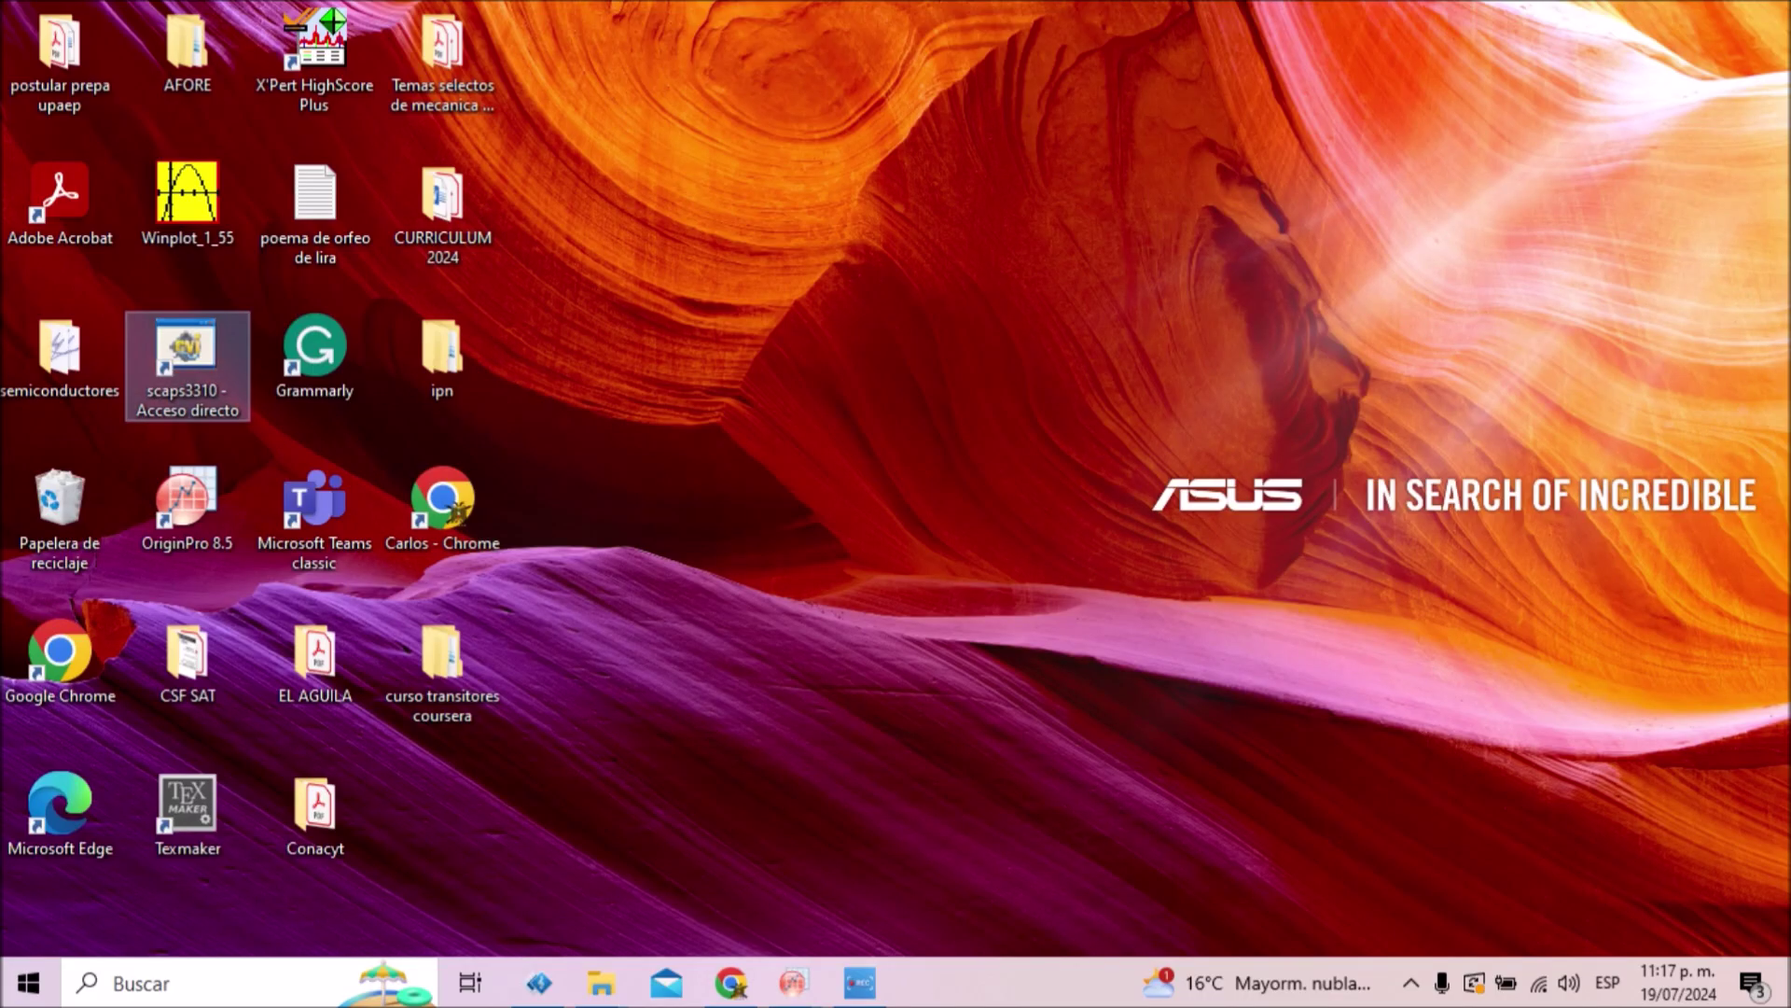
{"action": "key", "text": "Return"}
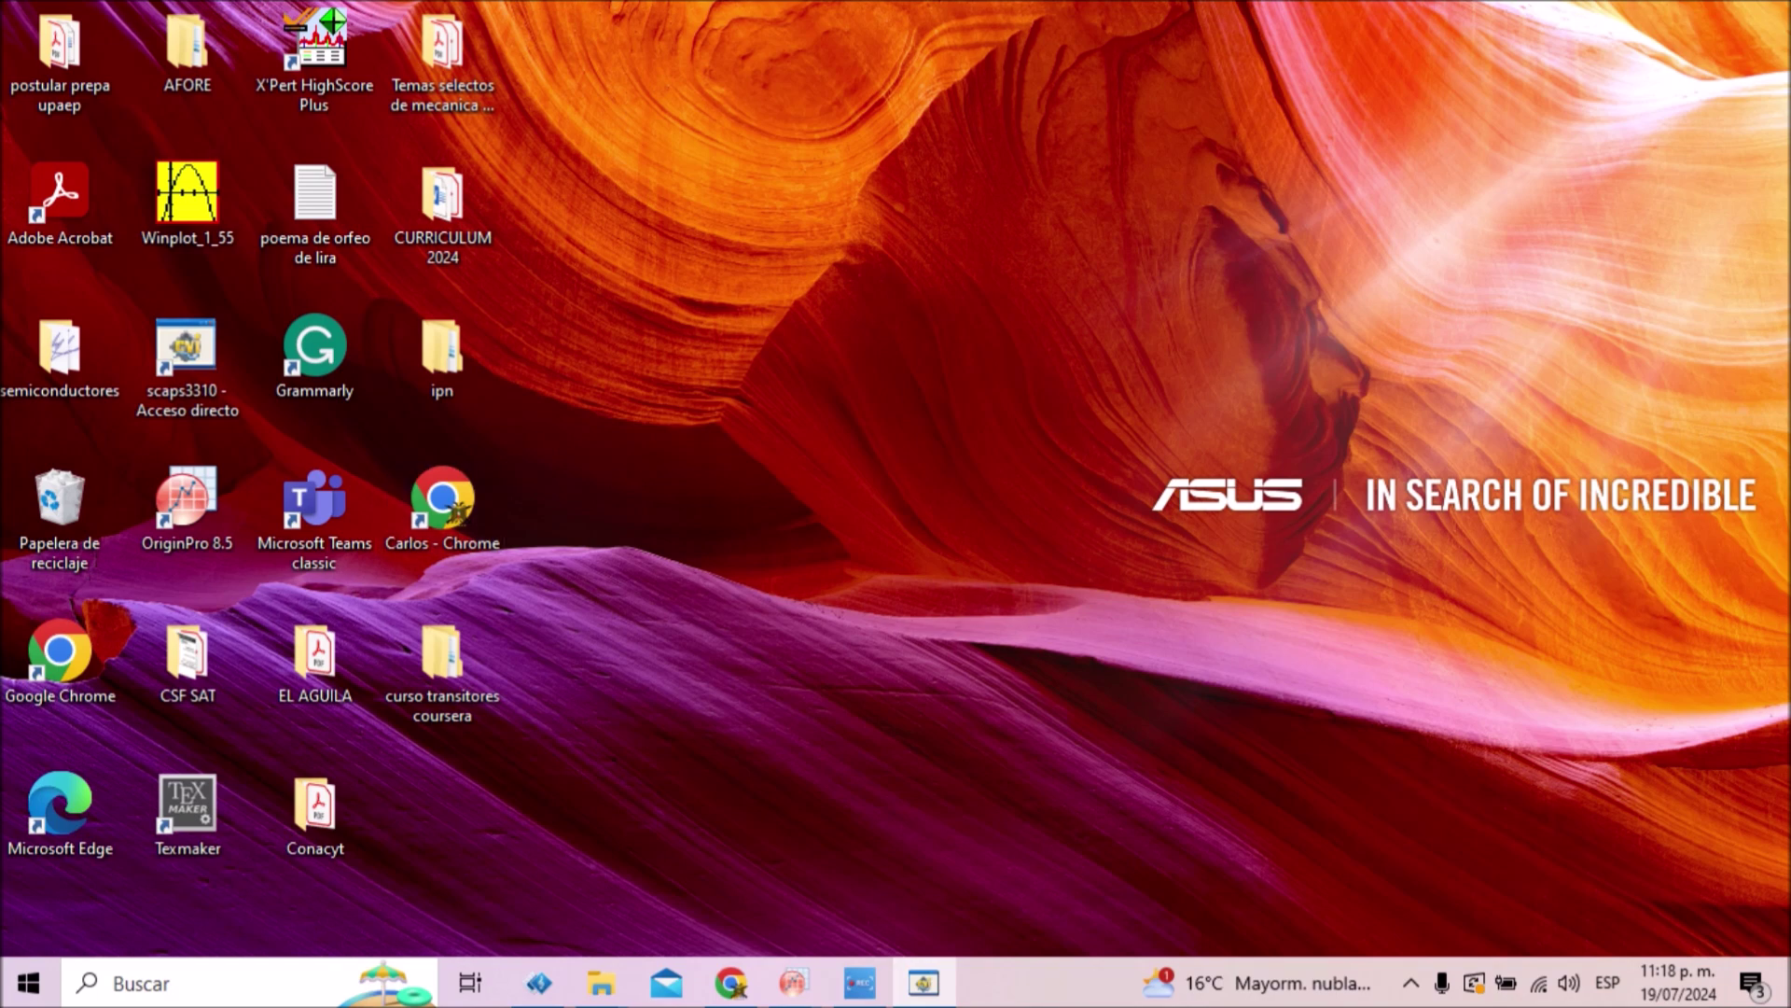
{"action": "left_click", "coordinate": [186, 359]}
{"action": "double_click", "coordinate": [186, 359]}
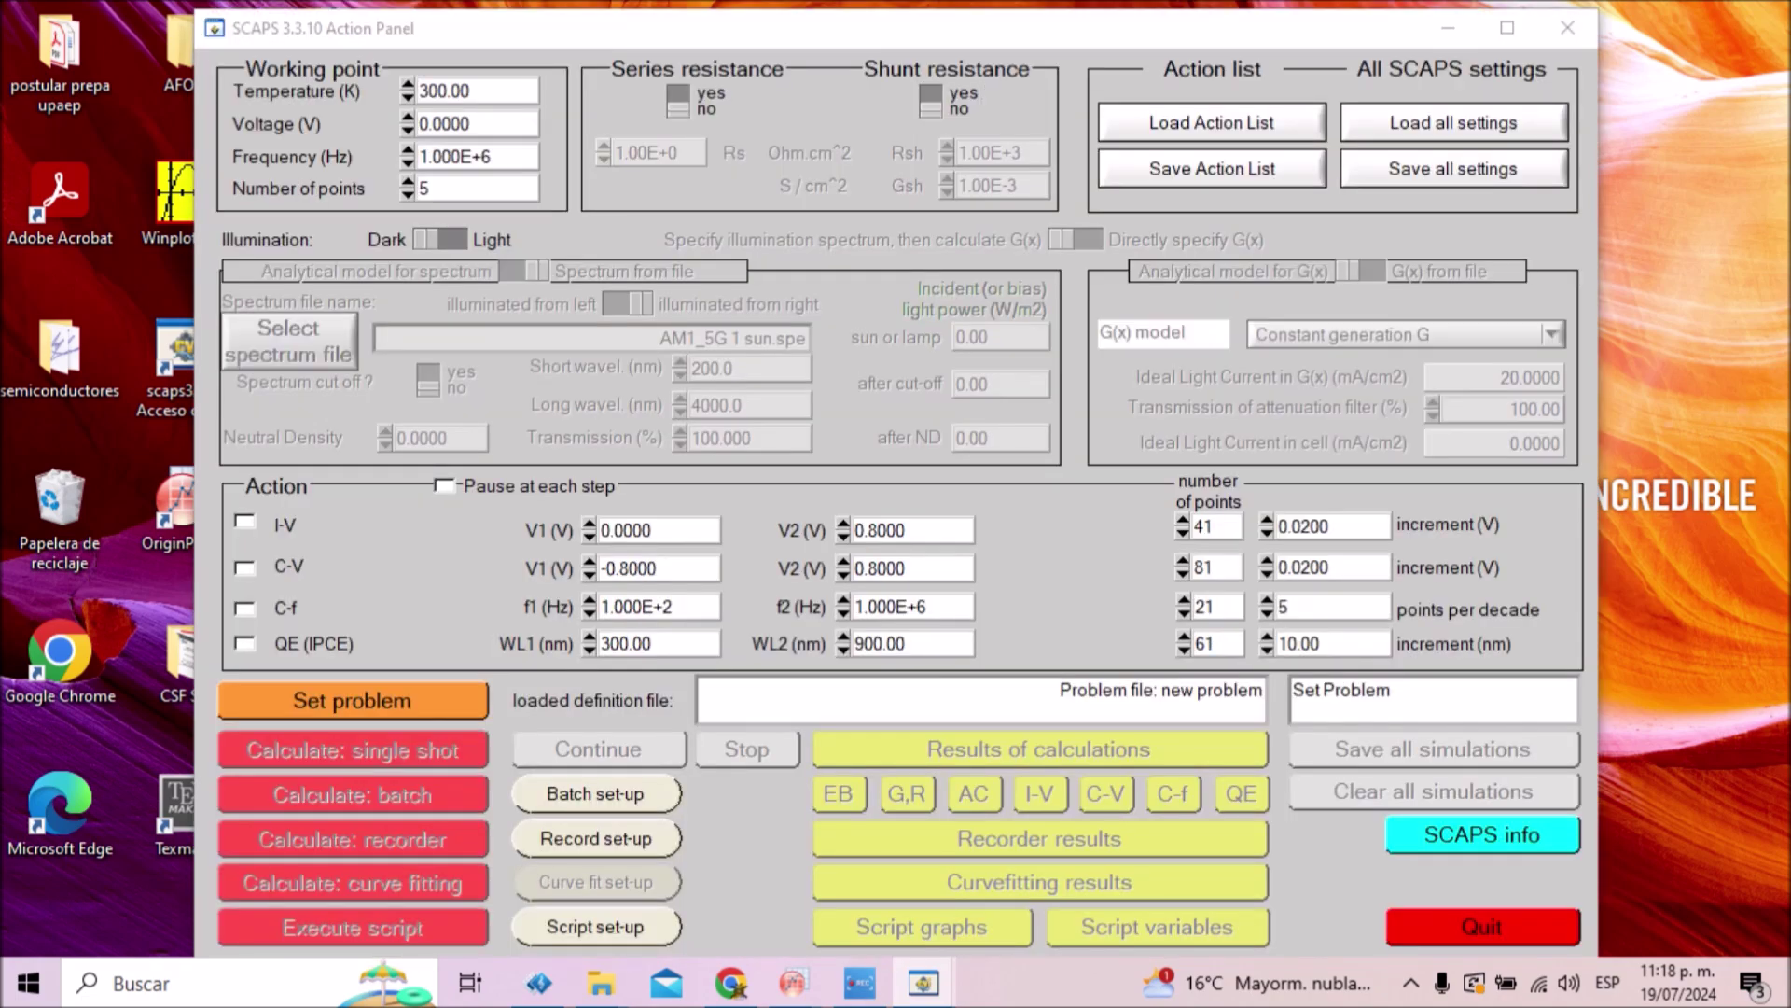
- Enable the I-V action under light illumination and load the problem NiO-CdTe-AZOprimer intento con interfaz2.def
{"action": "left_click", "coordinate": [244, 521]}
{"action": "left_click", "coordinate": [439, 239]}
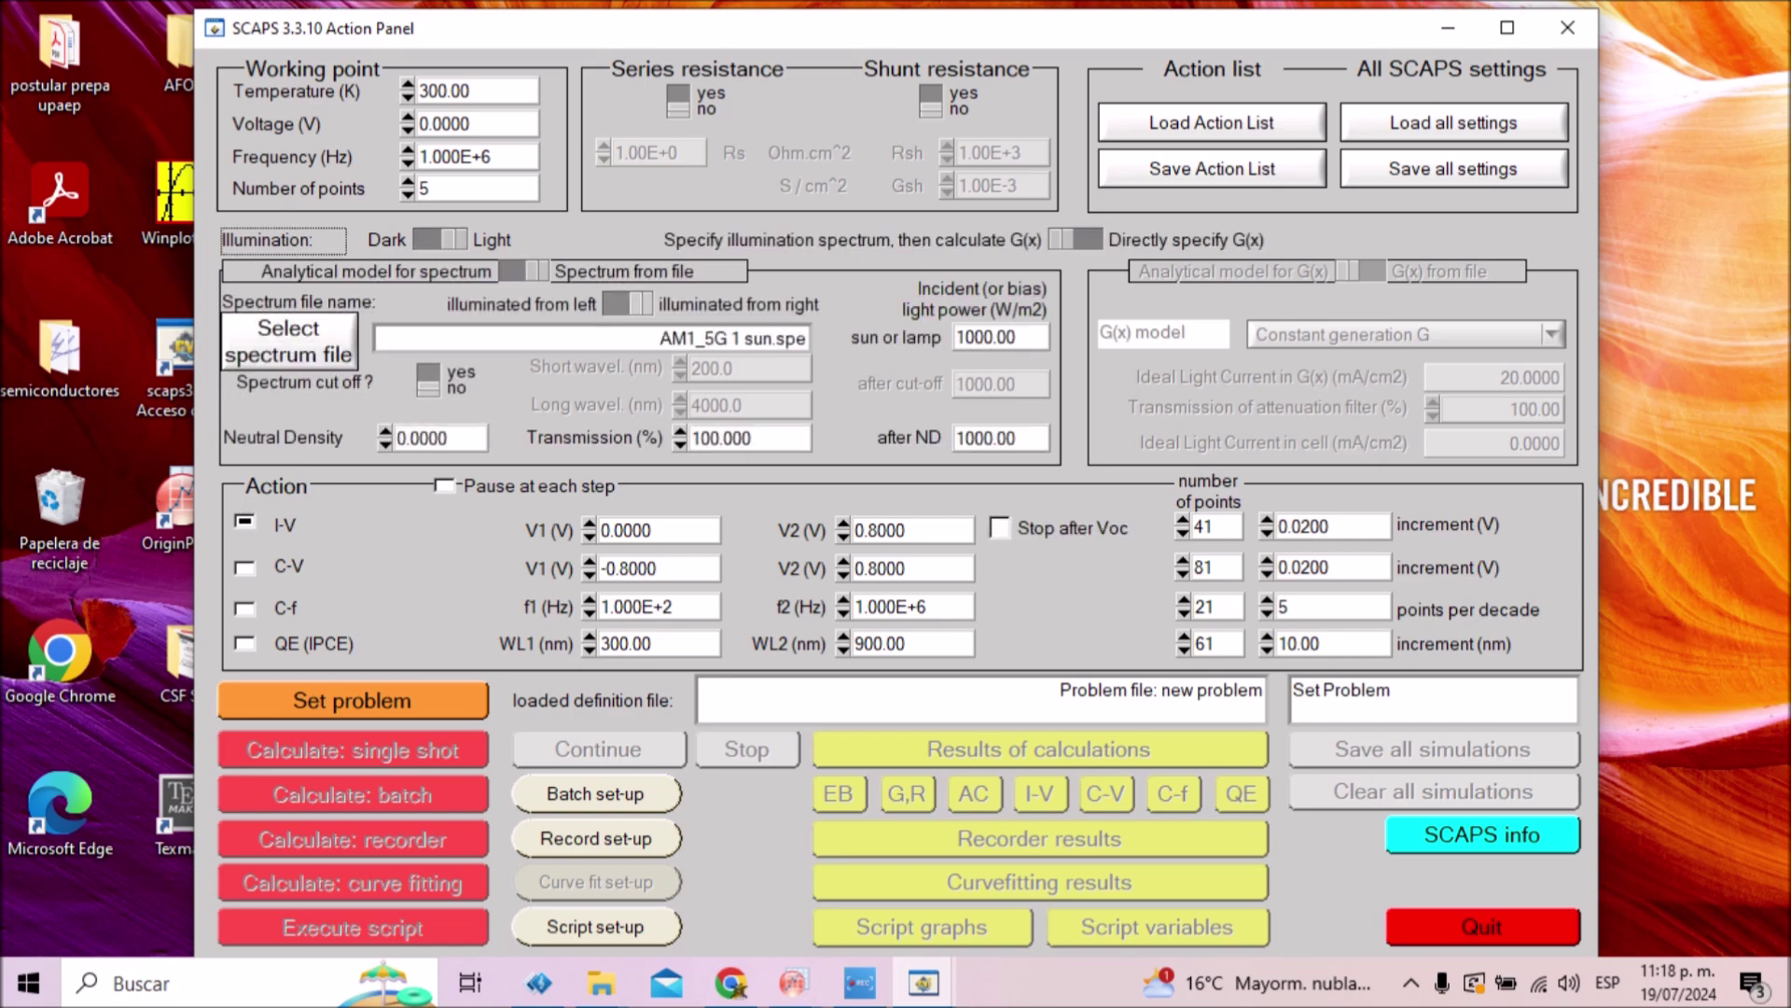
{"action": "left_click", "coordinate": [353, 700]}
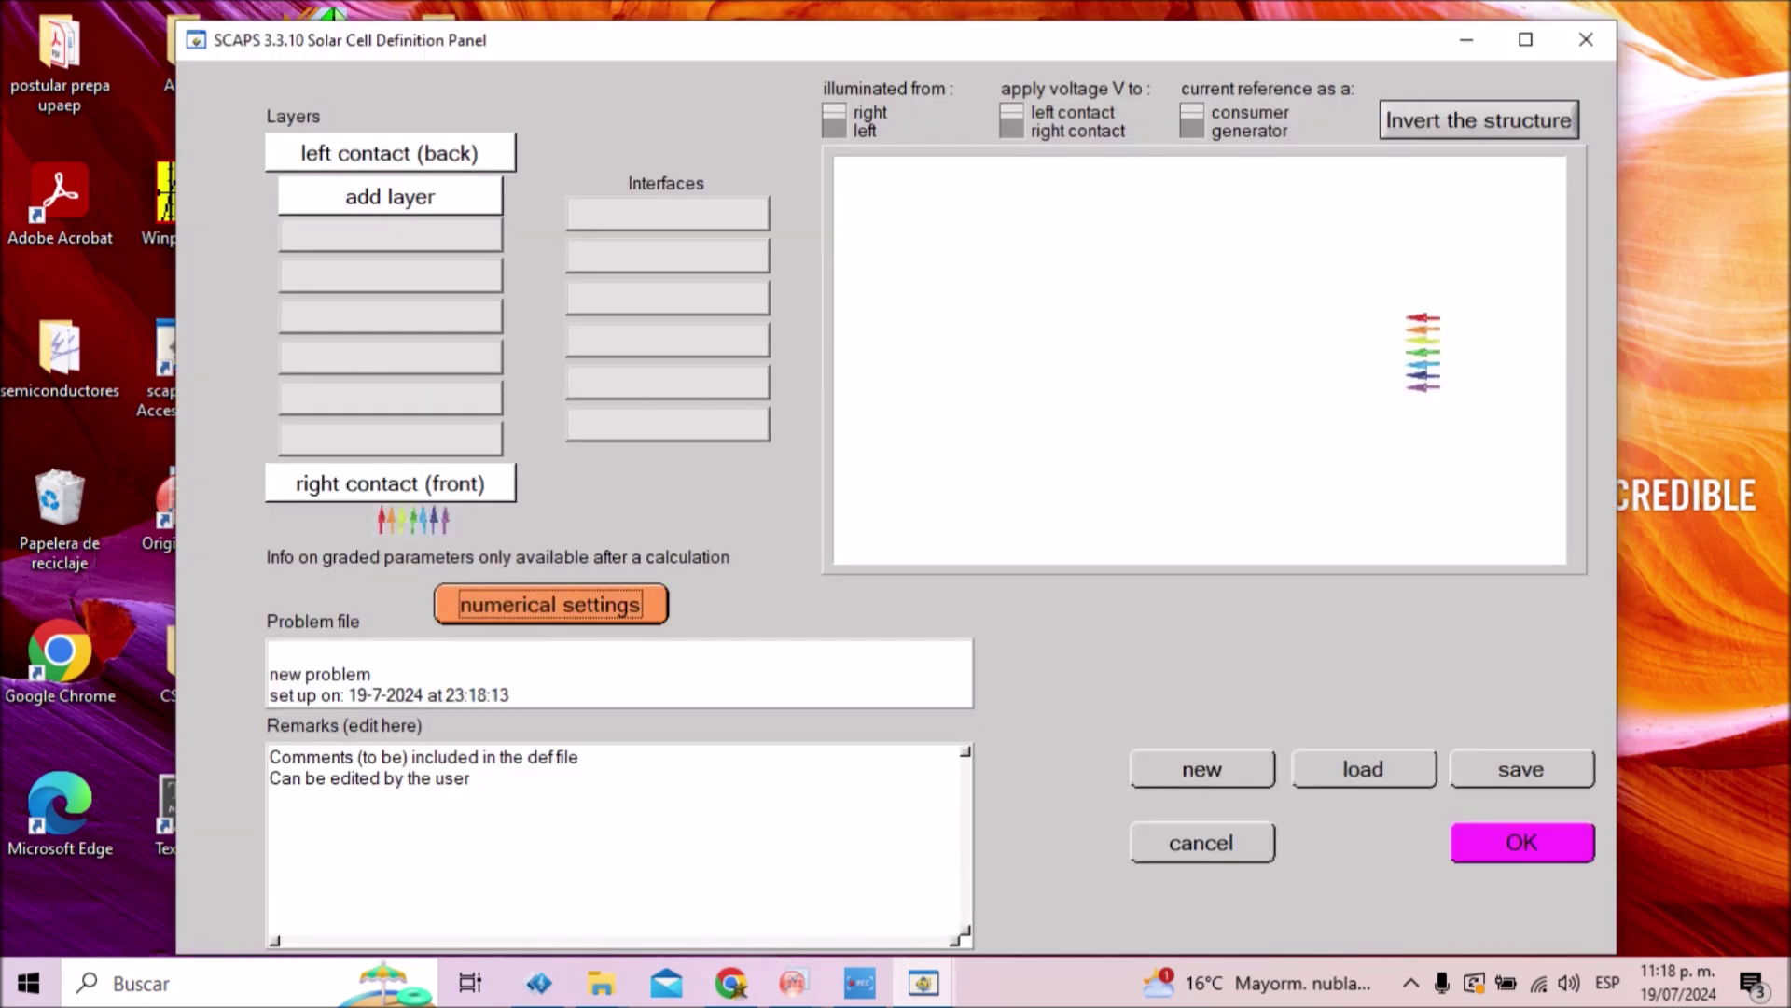
{"action": "left_click", "coordinate": [1363, 769]}
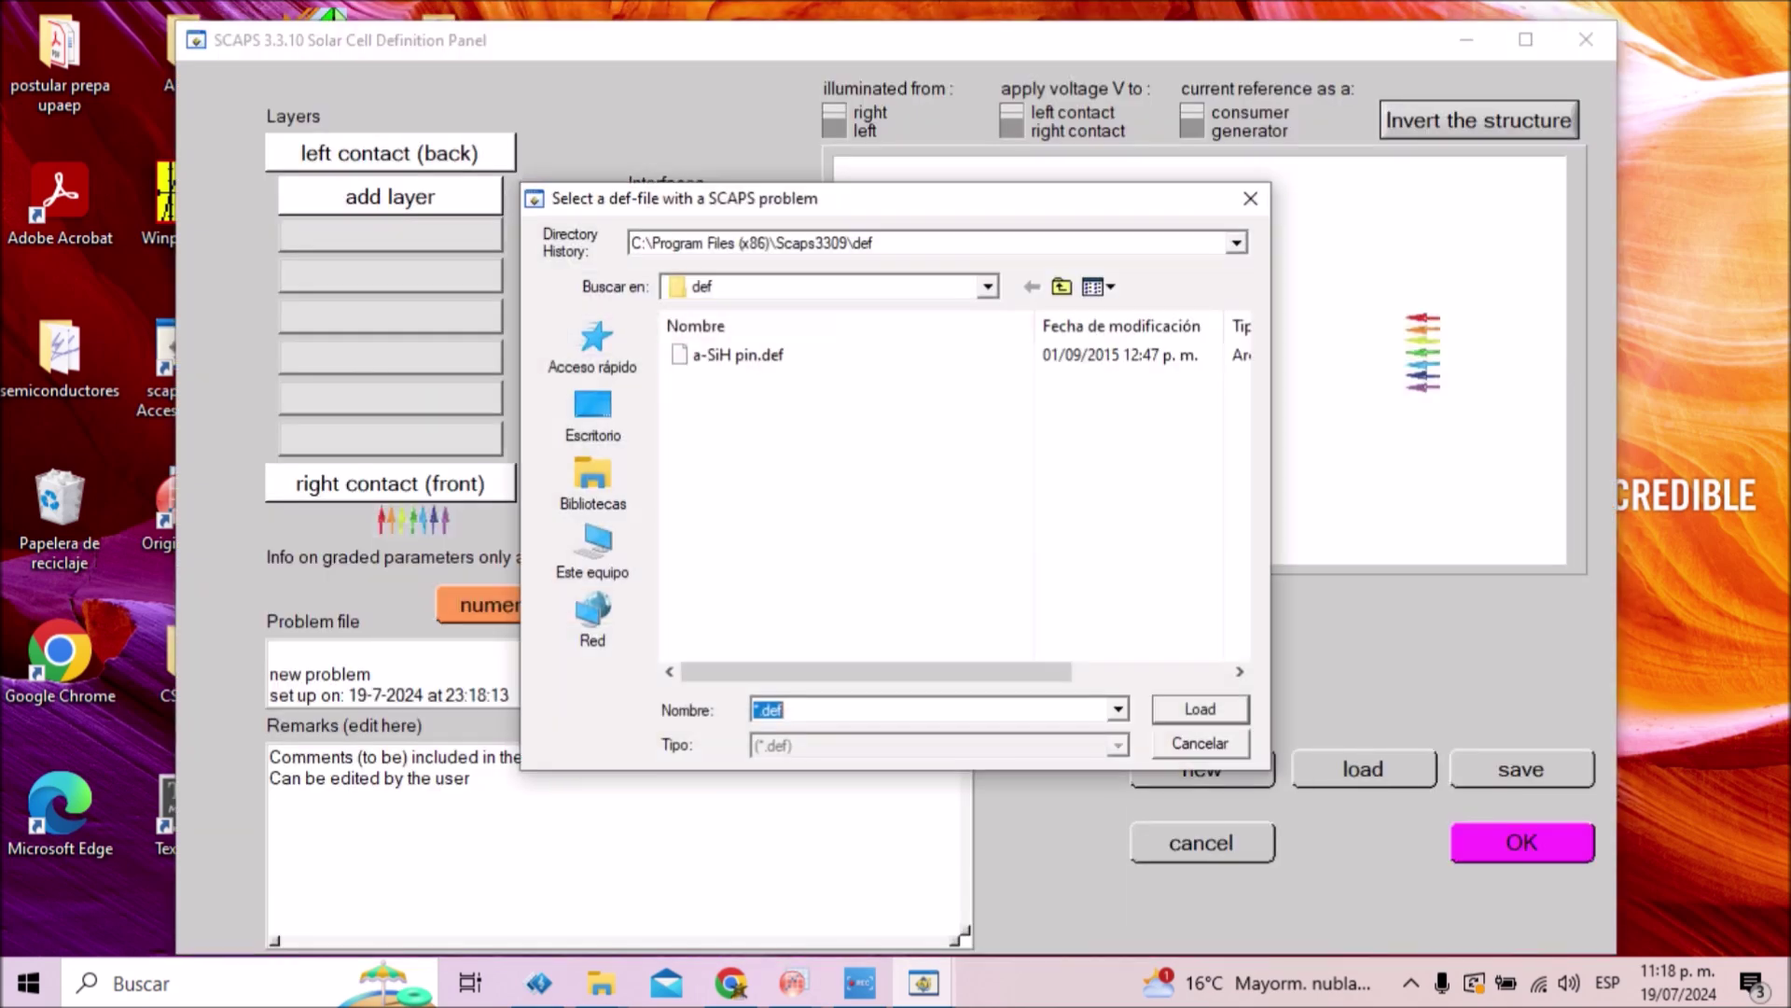
{"action": "scroll", "coordinate": [849, 523], "scroll_direction": "down", "scroll_amount": 4}
{"action": "scroll", "coordinate": [849, 504], "scroll_direction": "down", "scroll_amount": 2}
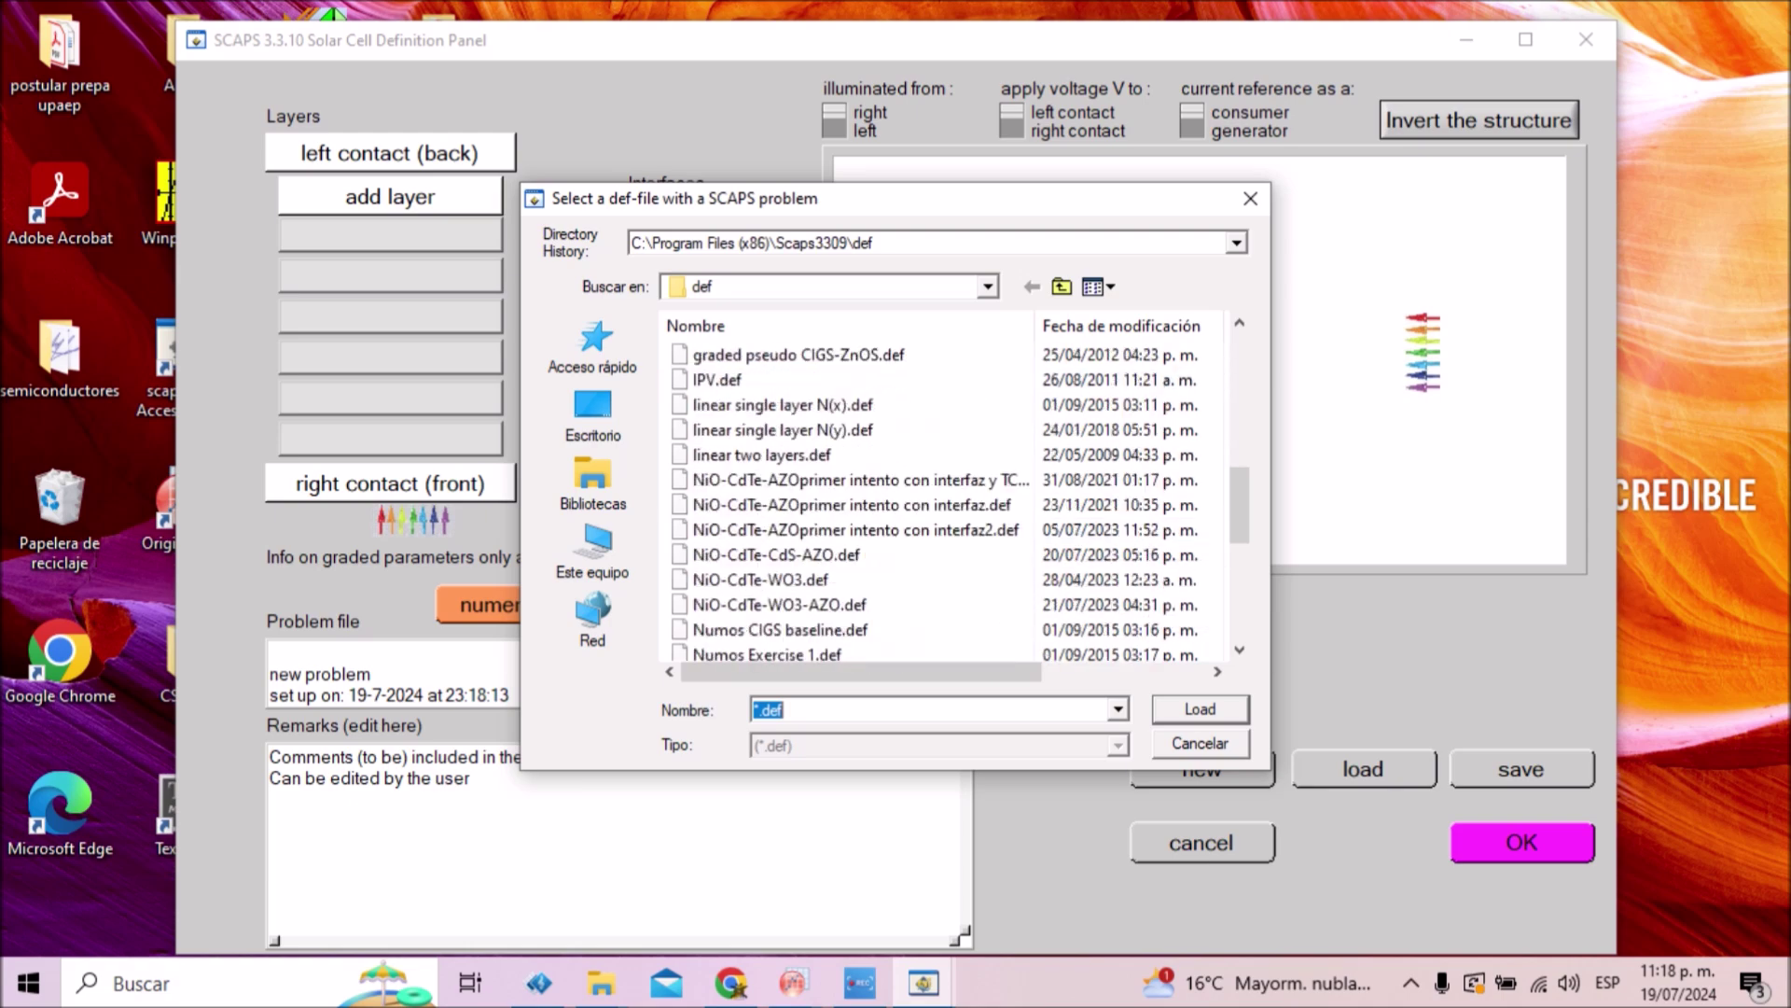
{"action": "left_click", "coordinate": [855, 529]}
{"action": "double_click", "coordinate": [856, 529]}
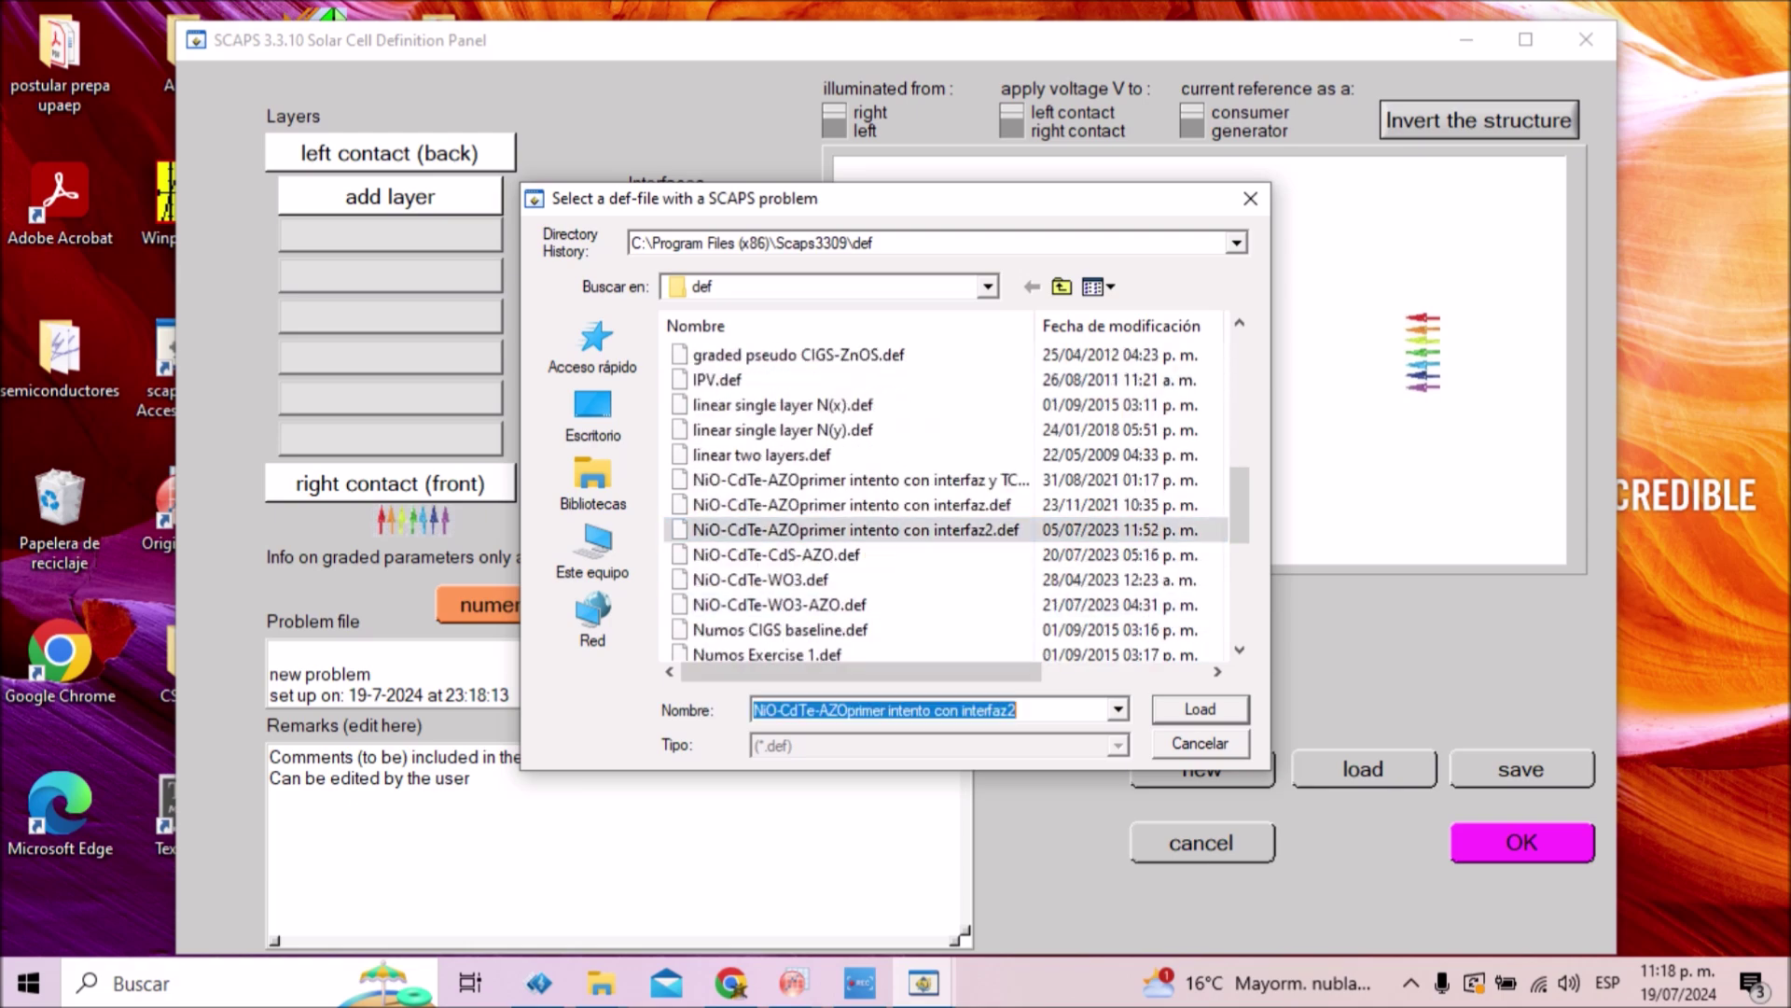
{"action": "left_click", "coordinate": [1522, 843]}
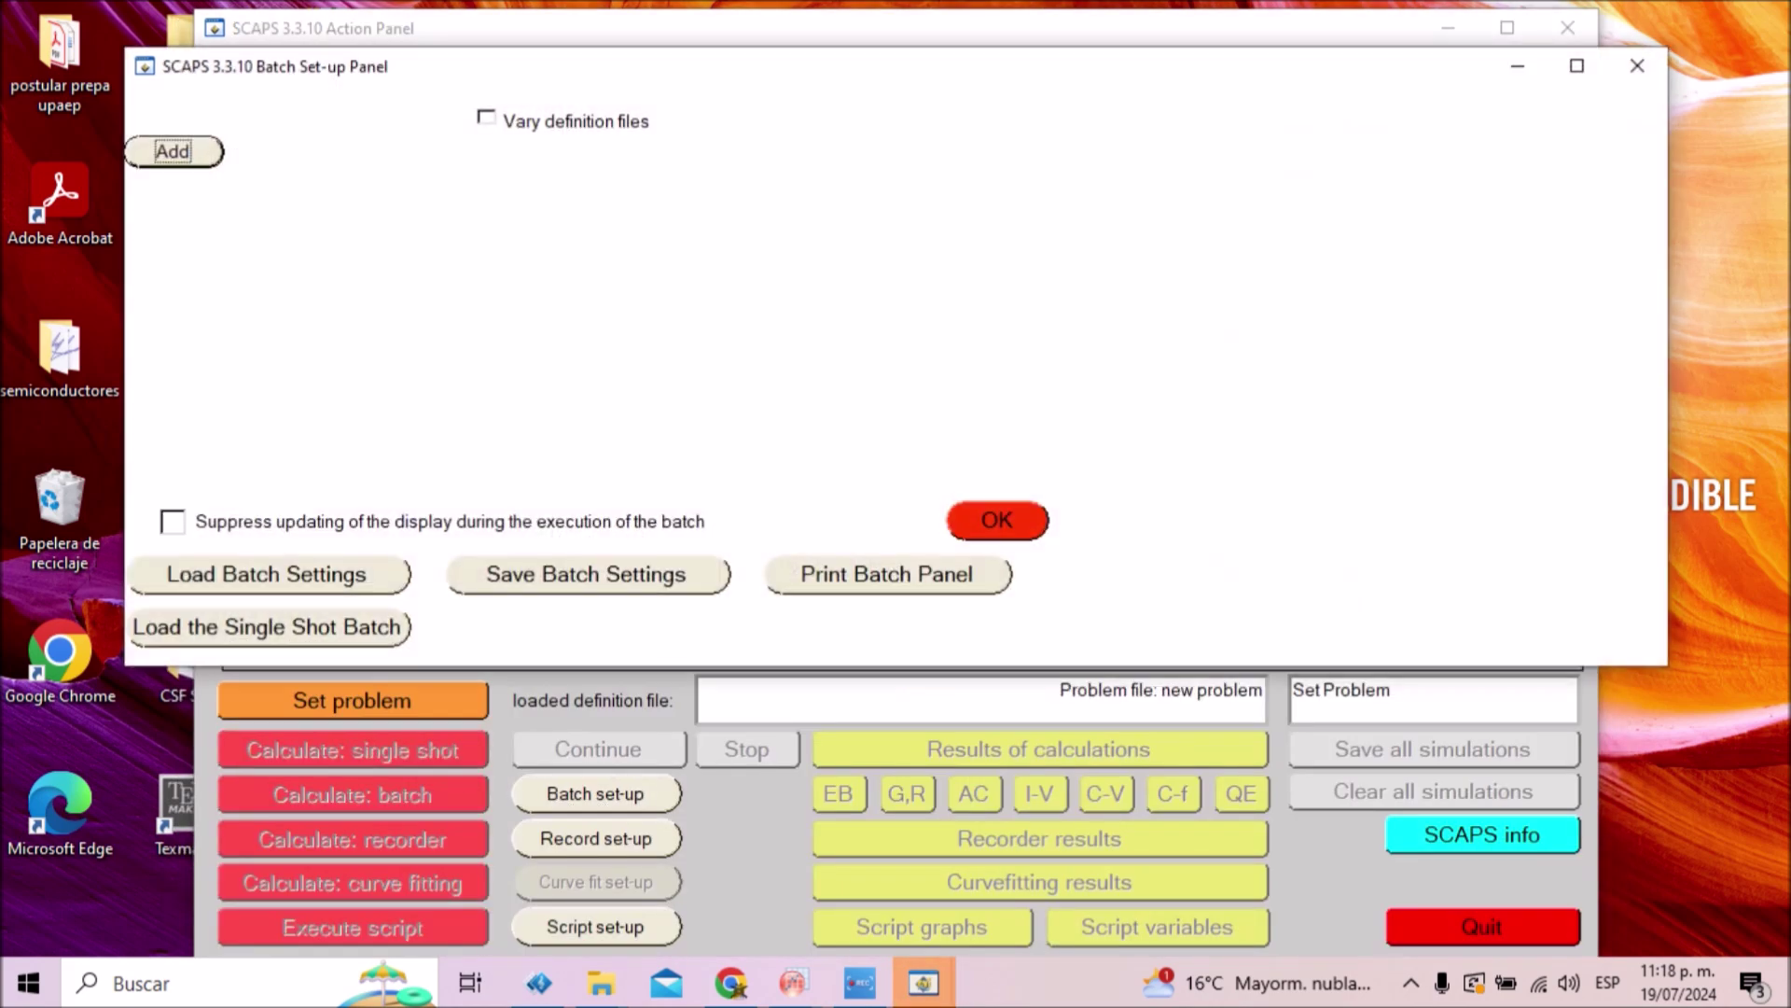
- Add a batch parameter that varies the series resistance Rs [Ohm.cm2]
{"action": "key", "text": "space"}
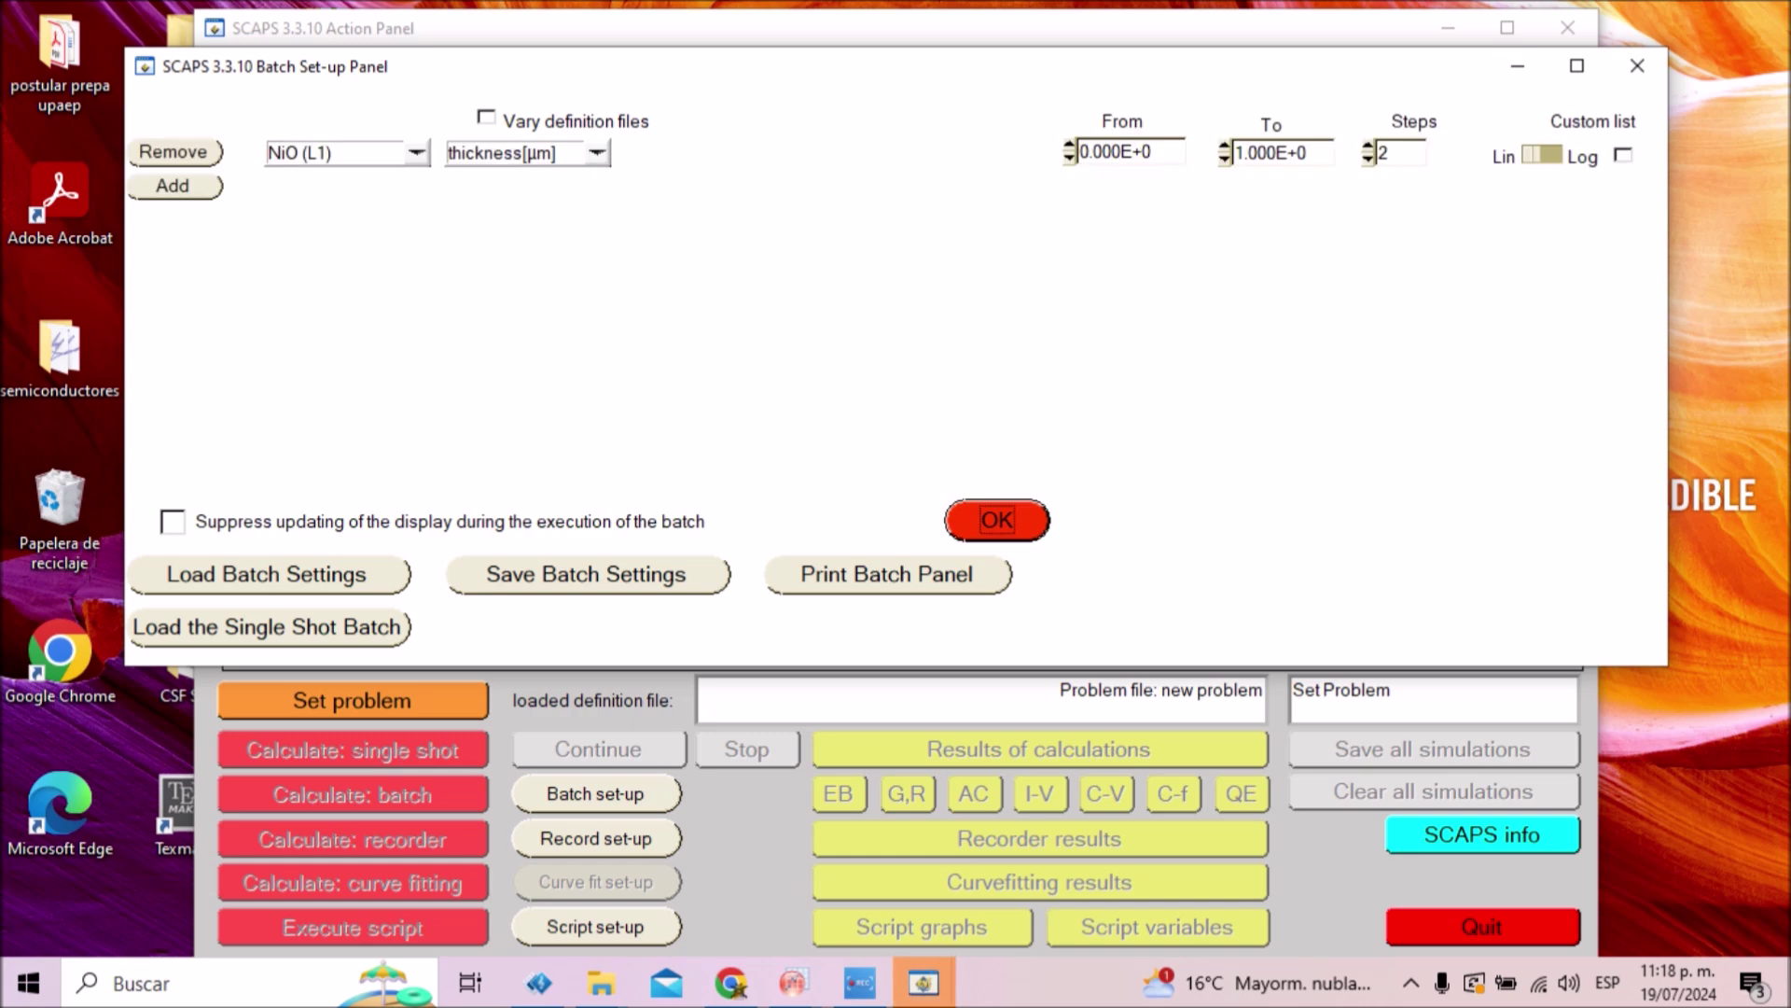
{"action": "key", "text": "alt+Down"}
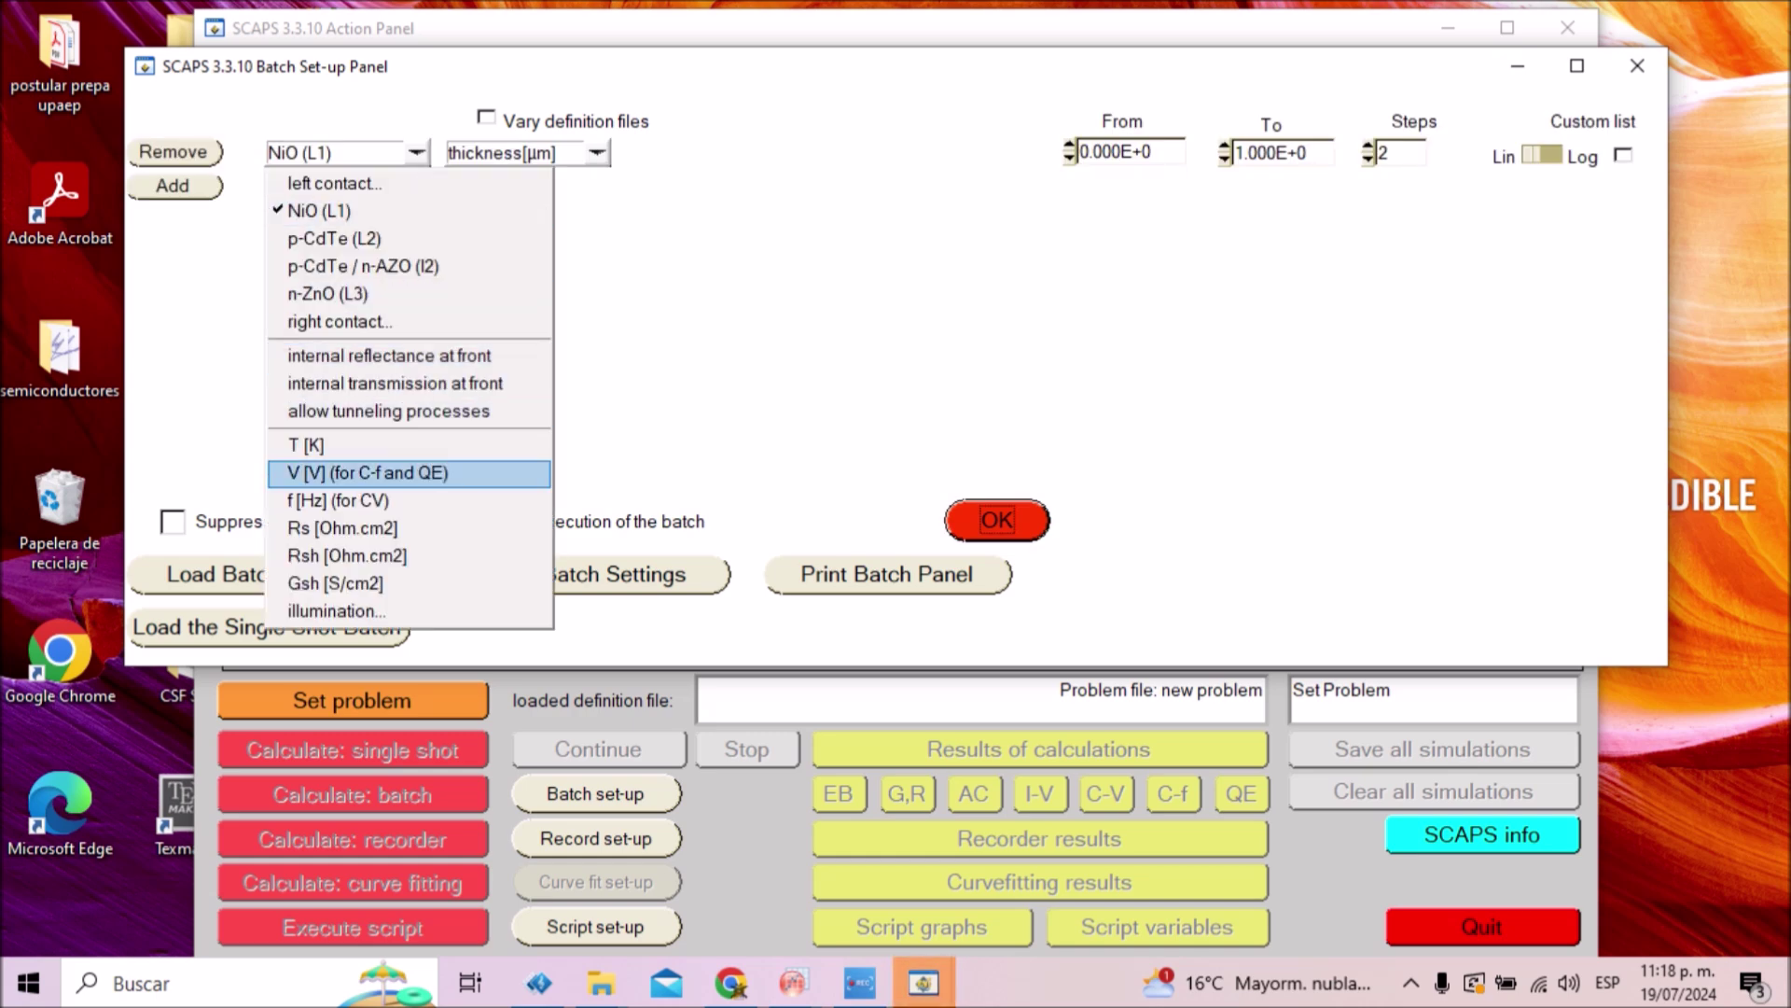
{"action": "key", "text": "Return"}
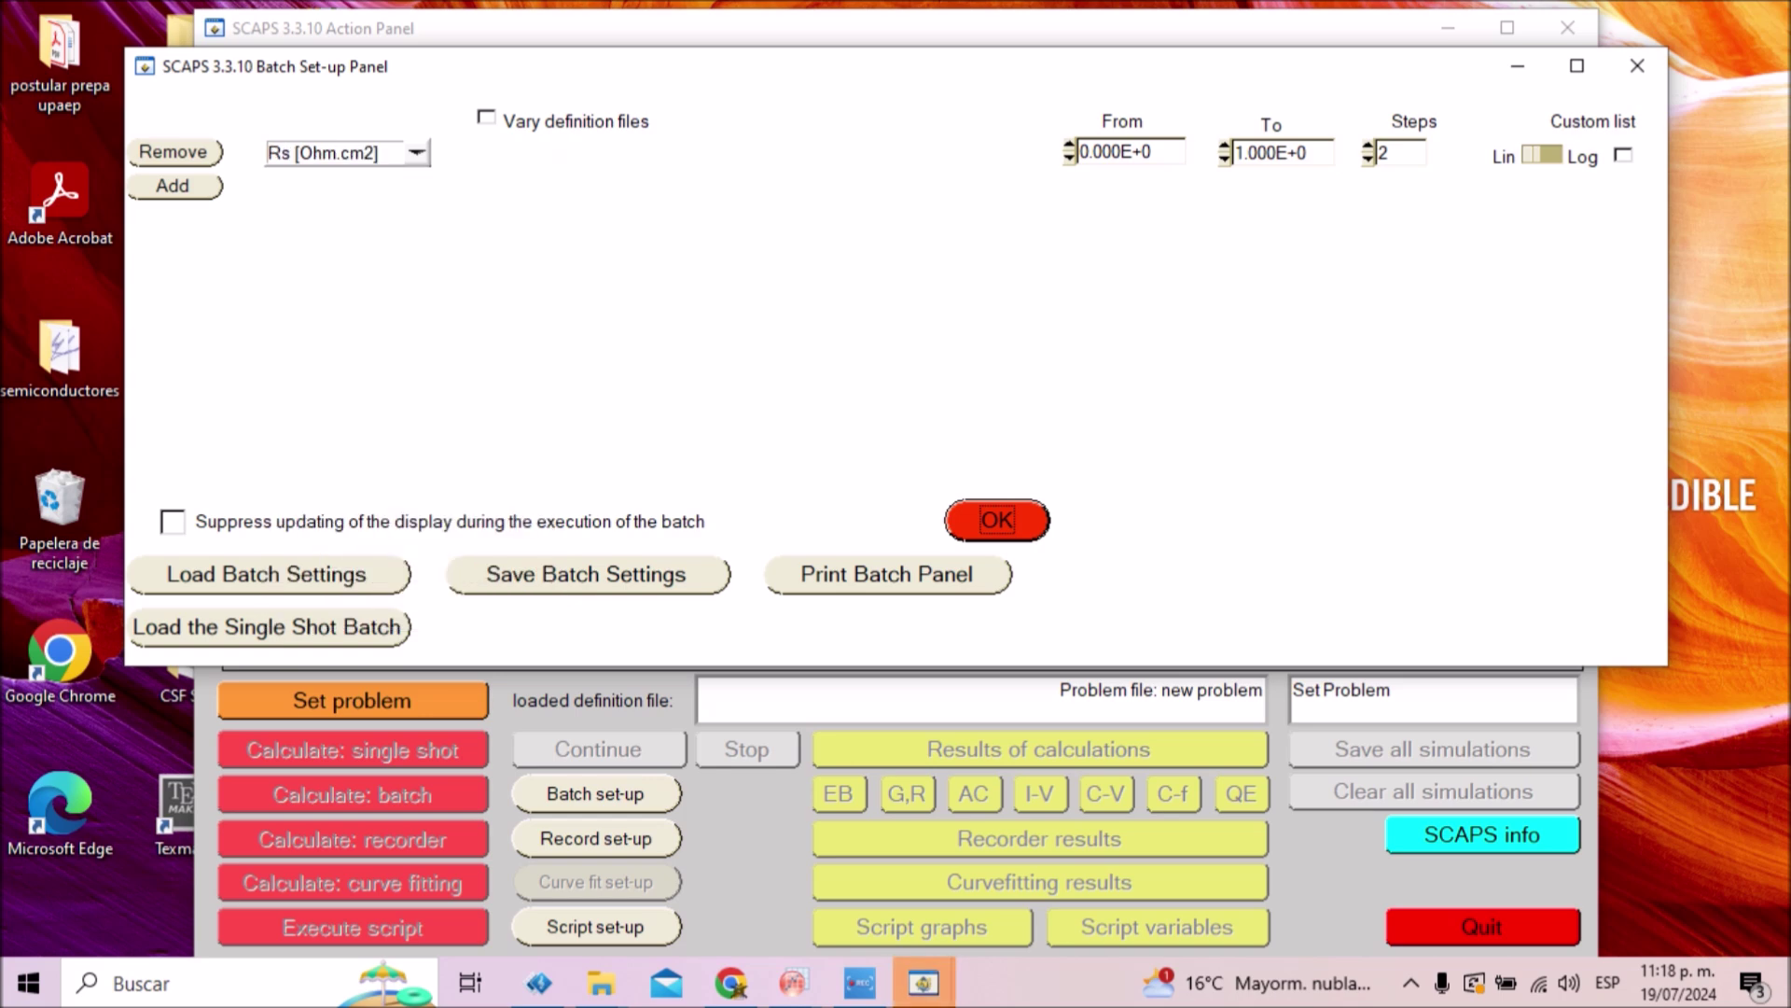
- Set the Rs sweep range from 0 to 2 Ohm.cm2 and confirm the batch set-up
{"action": "key", "text": "Tab"}
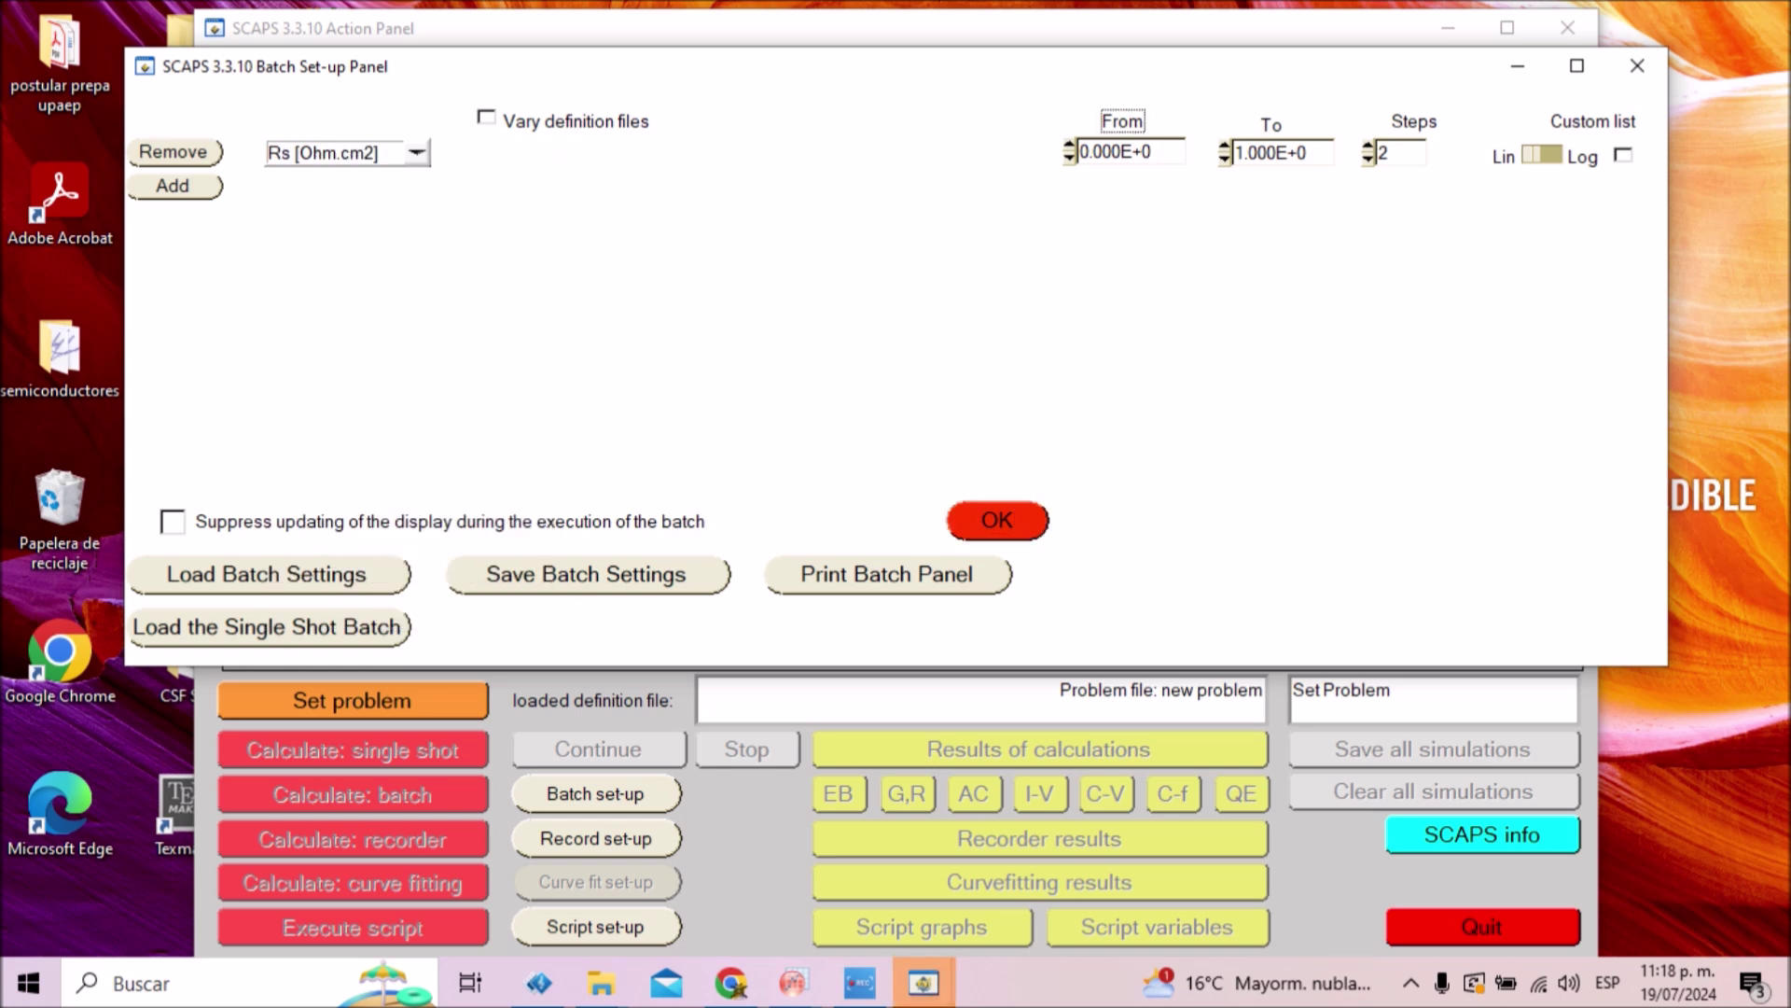
{"action": "left_click", "coordinate": [1087, 151]}
{"action": "key", "text": "Delete"}
{"action": "key", "text": "Delete"}
{"action": "key", "text": "Tab"}
{"action": "key", "text": "Delete"}
{"action": "key", "text": "Delete"}
{"action": "type", "text": "2."}
{"action": "key", "text": "Tab"}
{"action": "key", "text": "Return"}
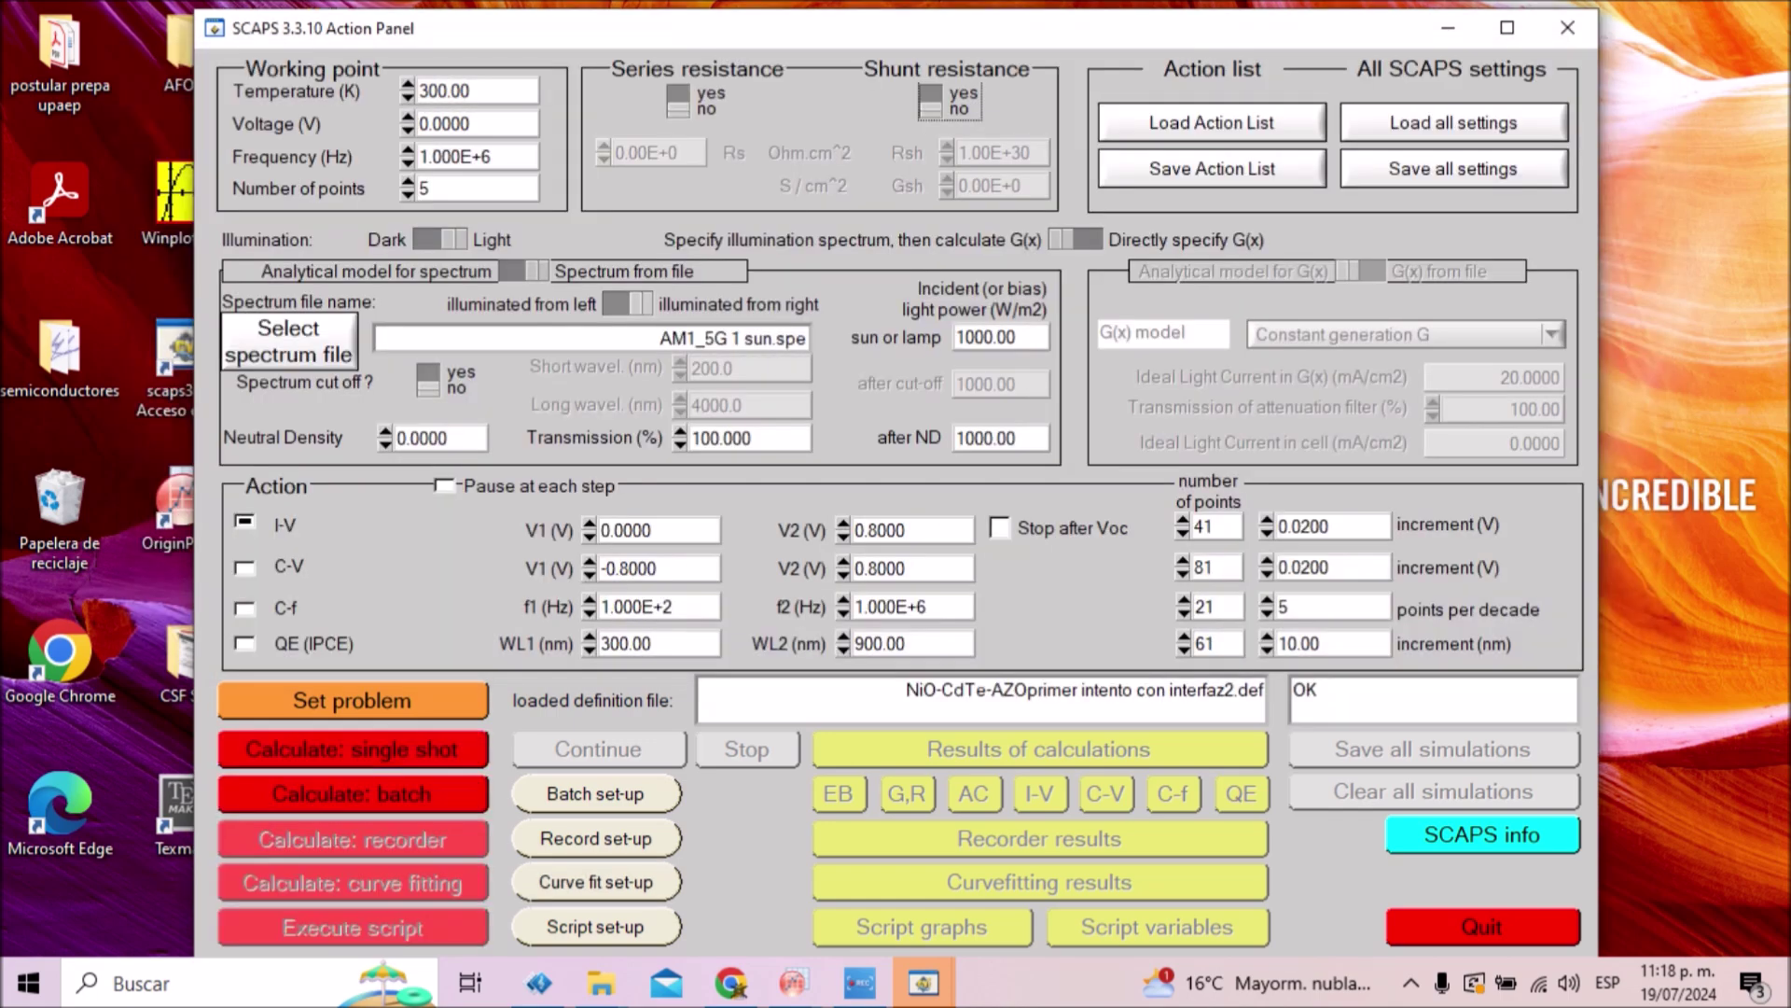
- Run the two-step Rs batch calculation and compare the simulated I-V parameters of steps 1/2 and 2/2
{"action": "left_click", "coordinate": [353, 794]}
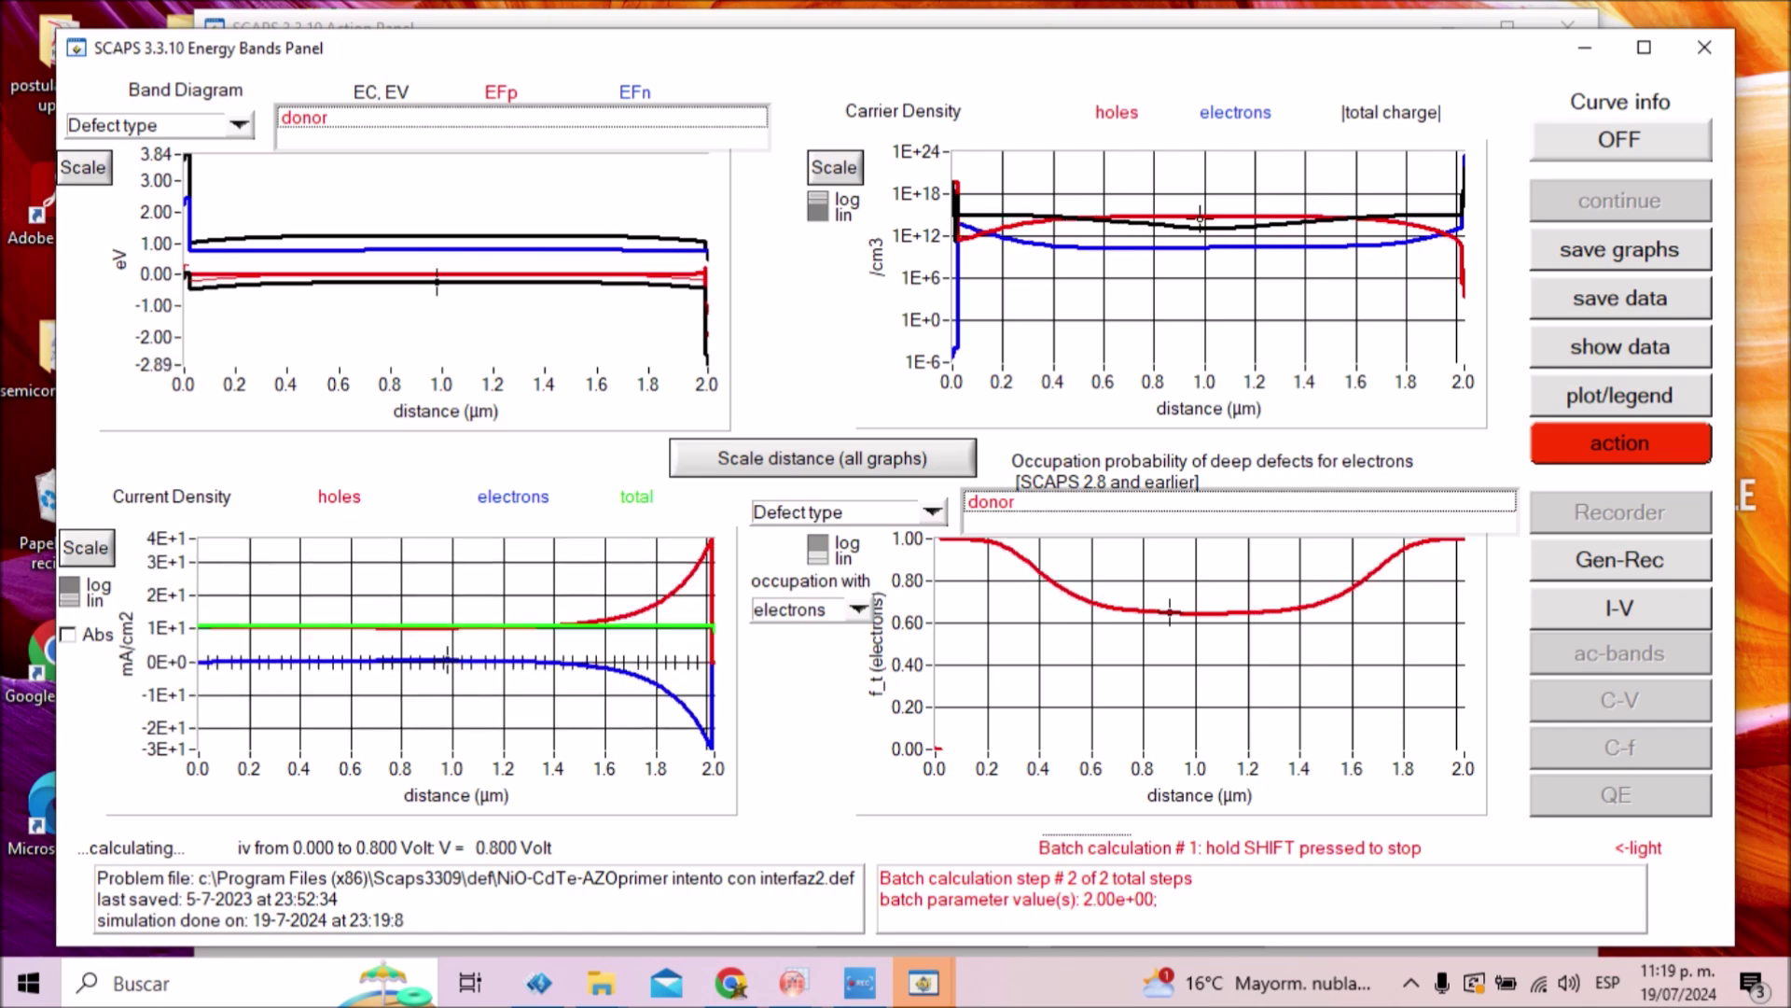
{"action": "left_click", "coordinate": [1620, 607]}
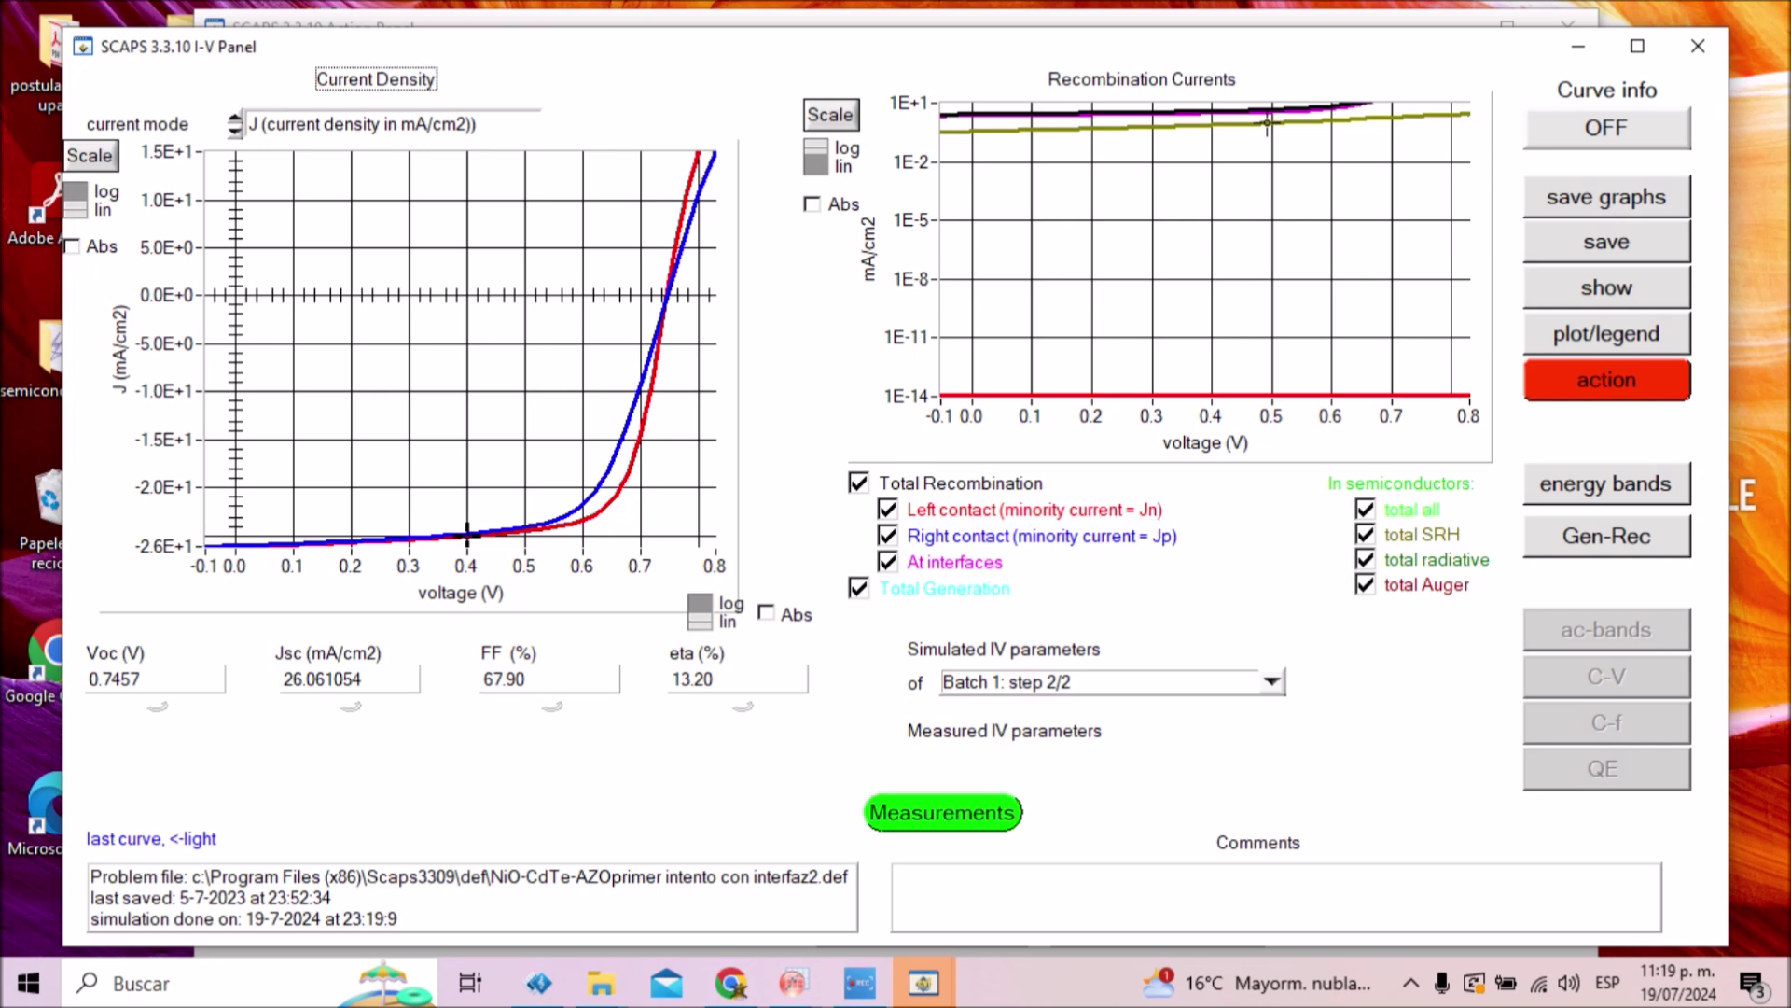
{"action": "left_click", "coordinate": [1271, 681]}
{"action": "left_click", "coordinate": [1026, 712]}
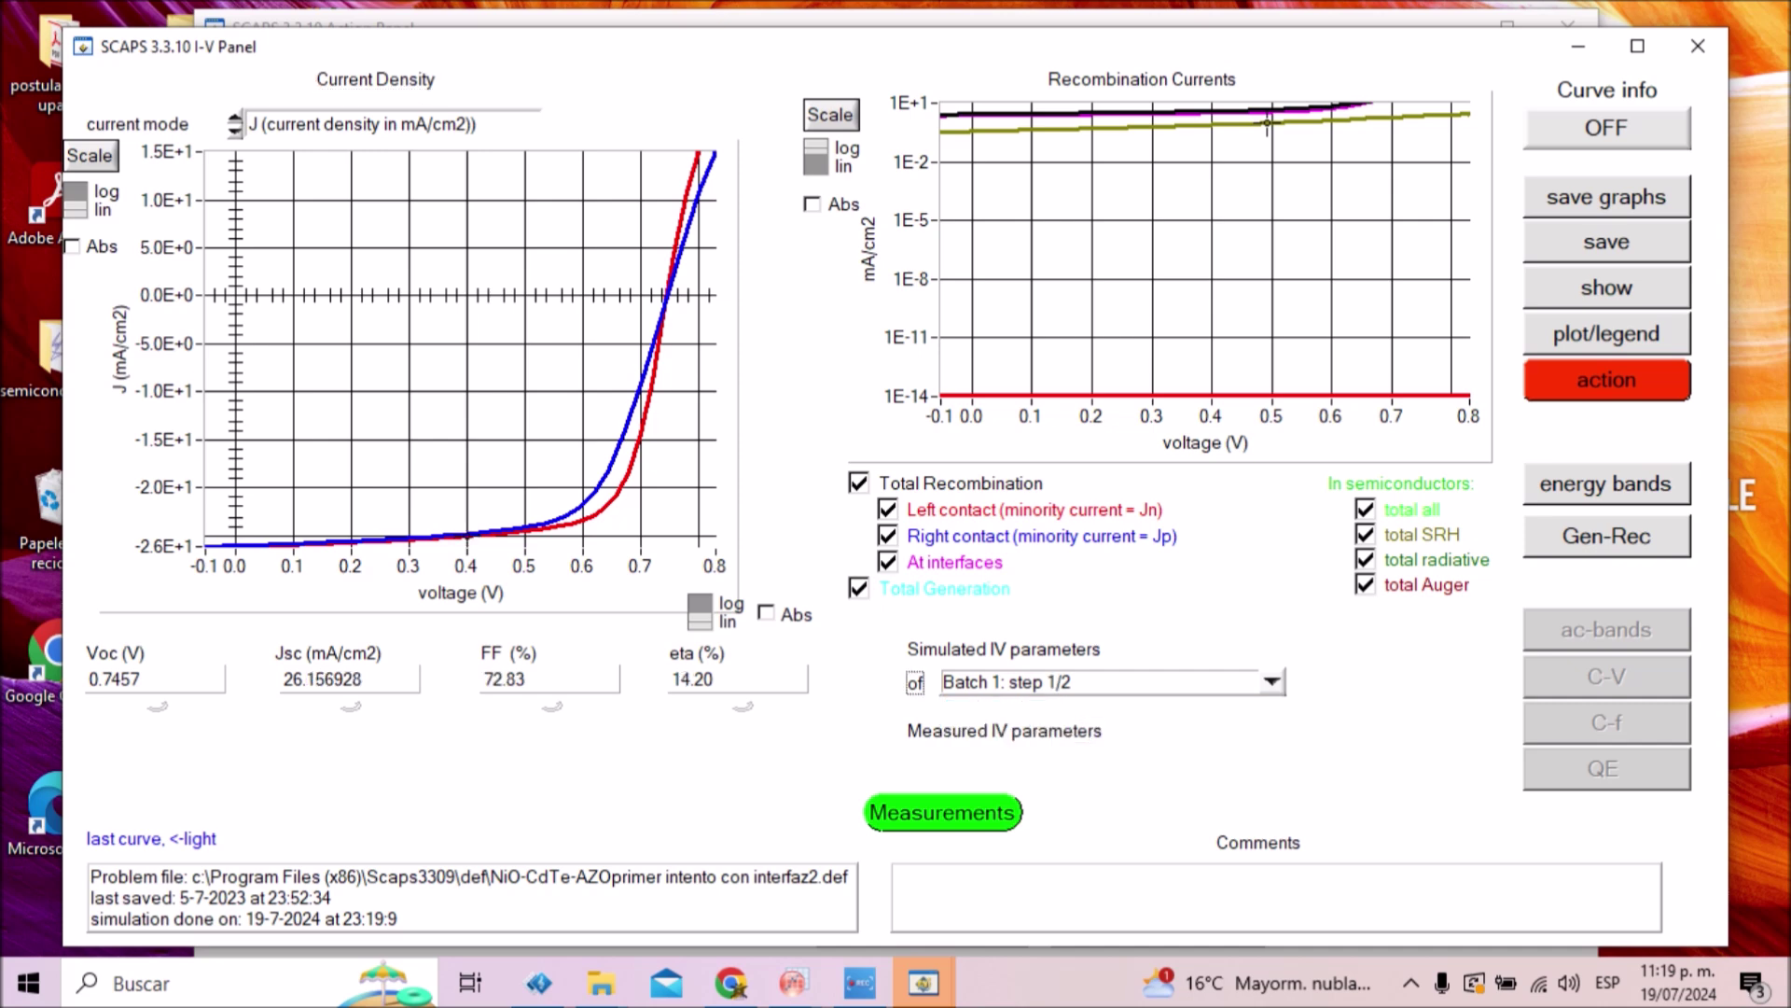
{"action": "left_click", "coordinate": [1271, 681]}
{"action": "left_click", "coordinate": [1026, 732]}
{"action": "left_click", "coordinate": [1606, 379]}
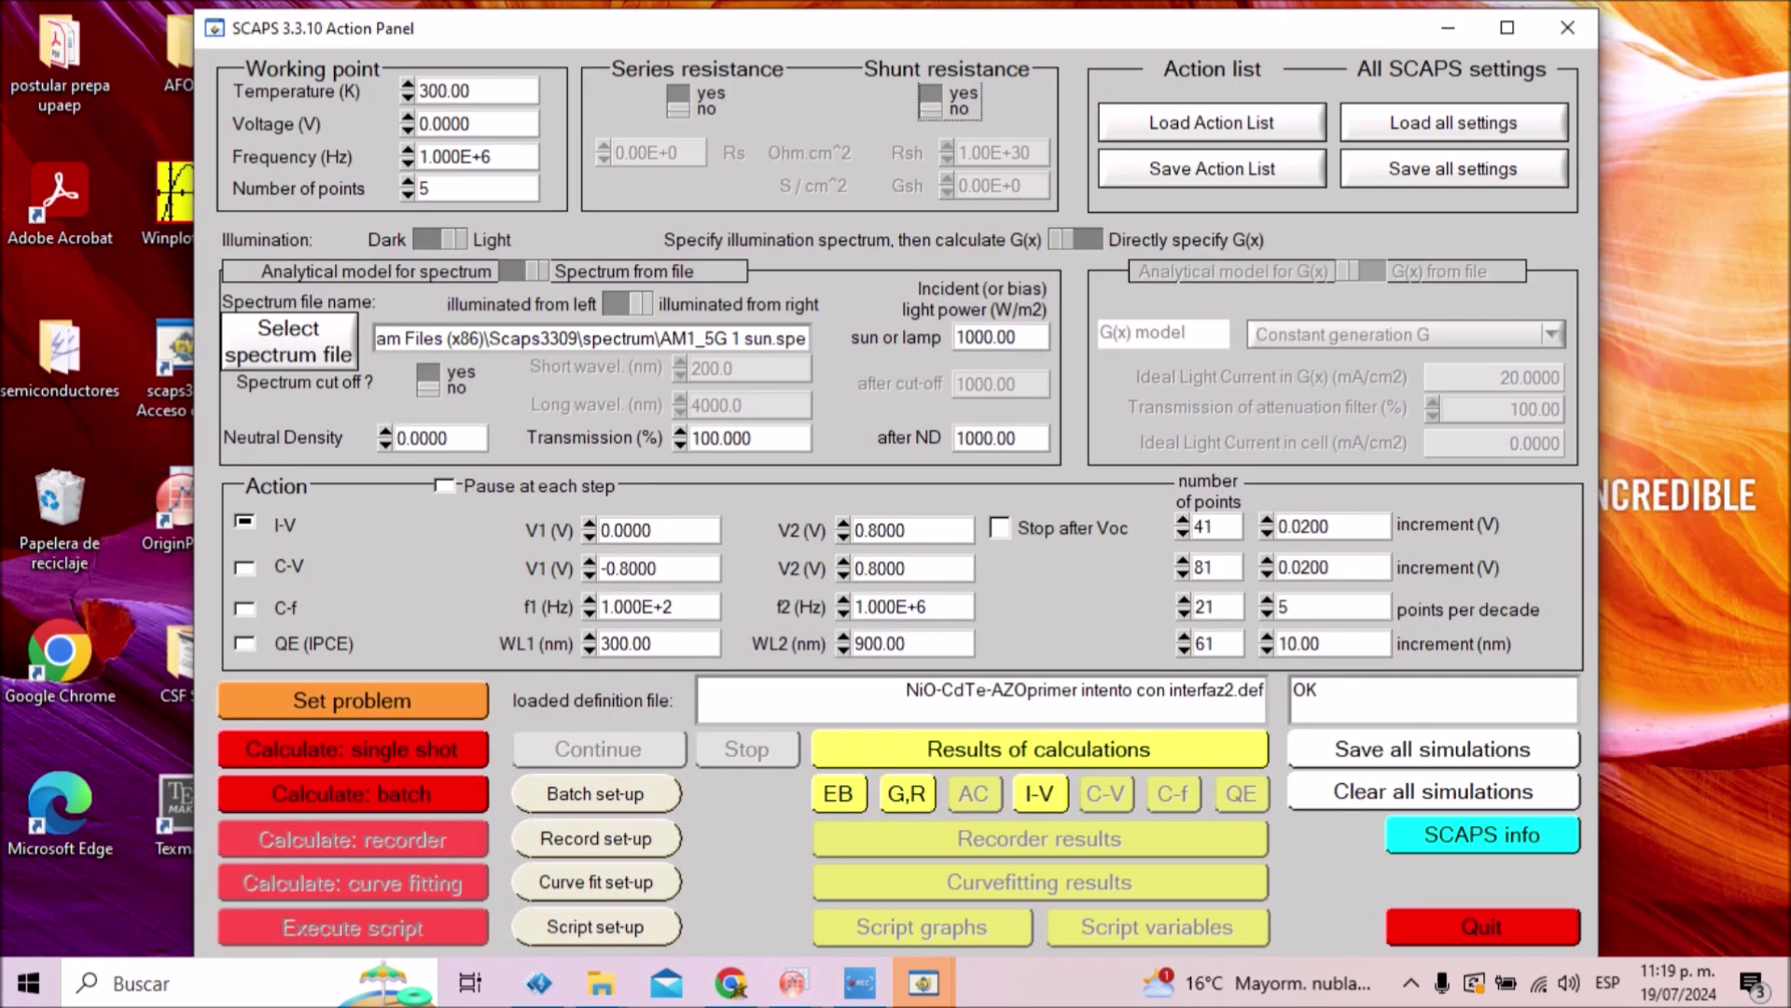
- Set the Rs sweep to 3 steps and confirm the batch set-up
{"action": "left_click", "coordinate": [595, 793]}
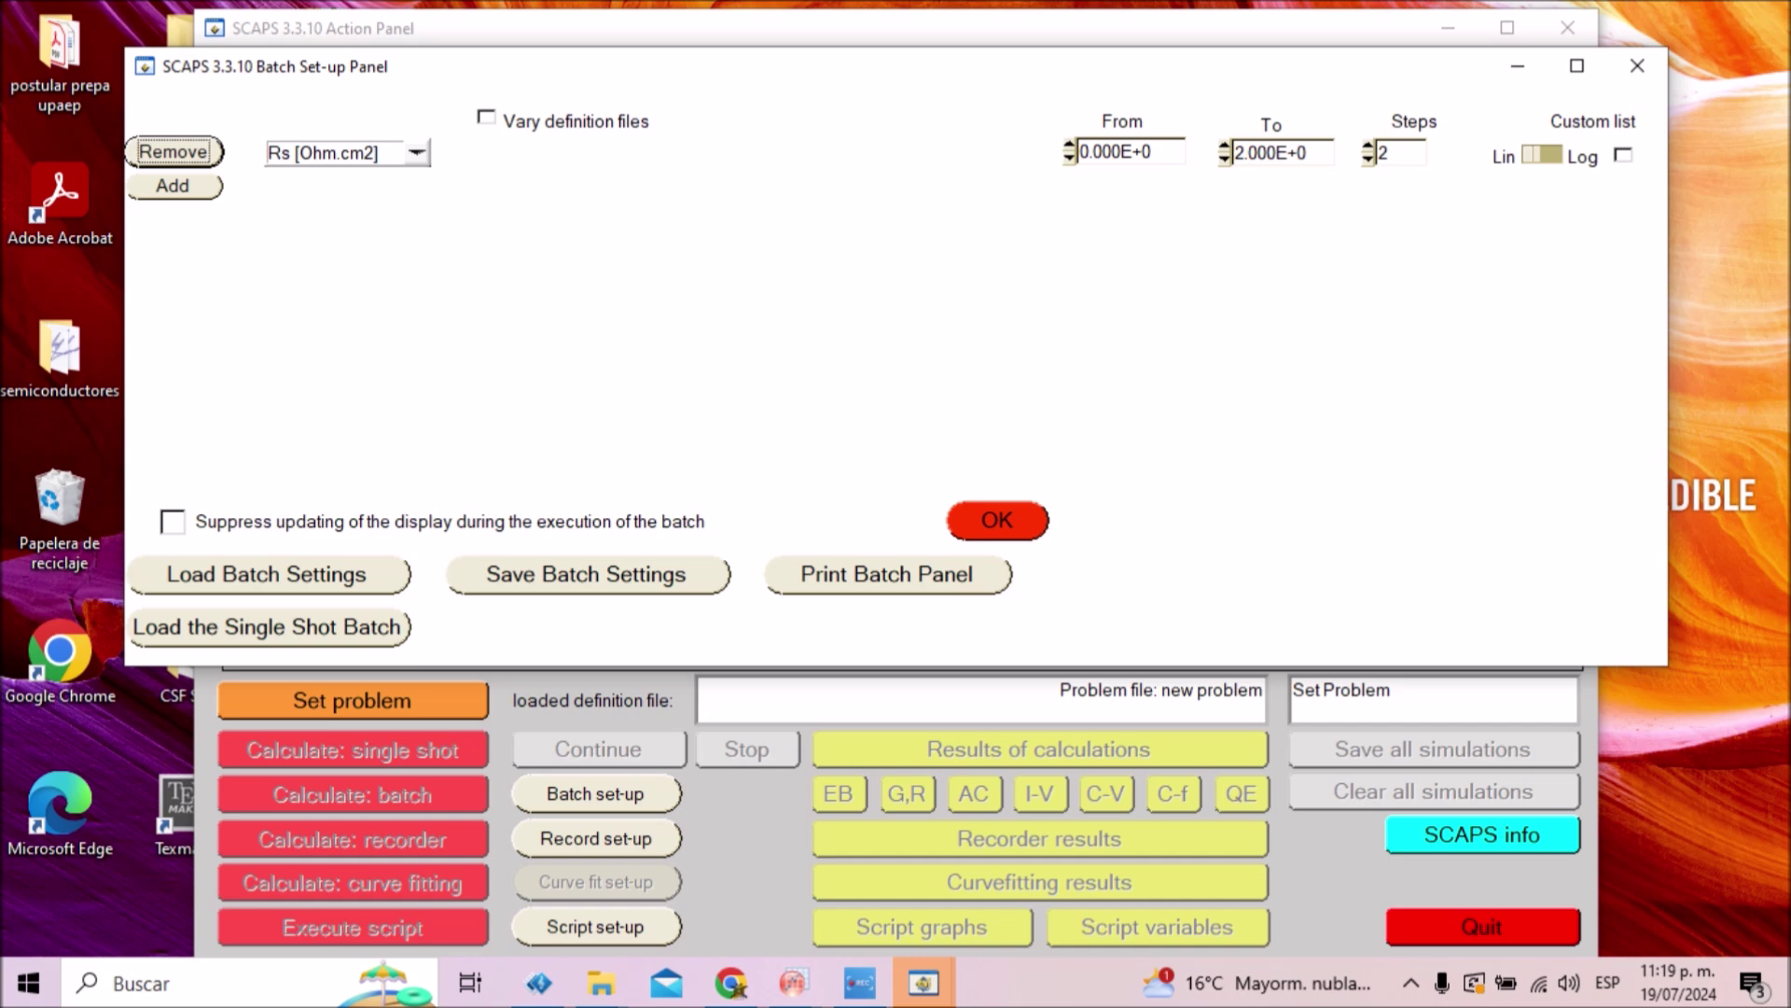
{"action": "left_click", "coordinate": [1367, 147]}
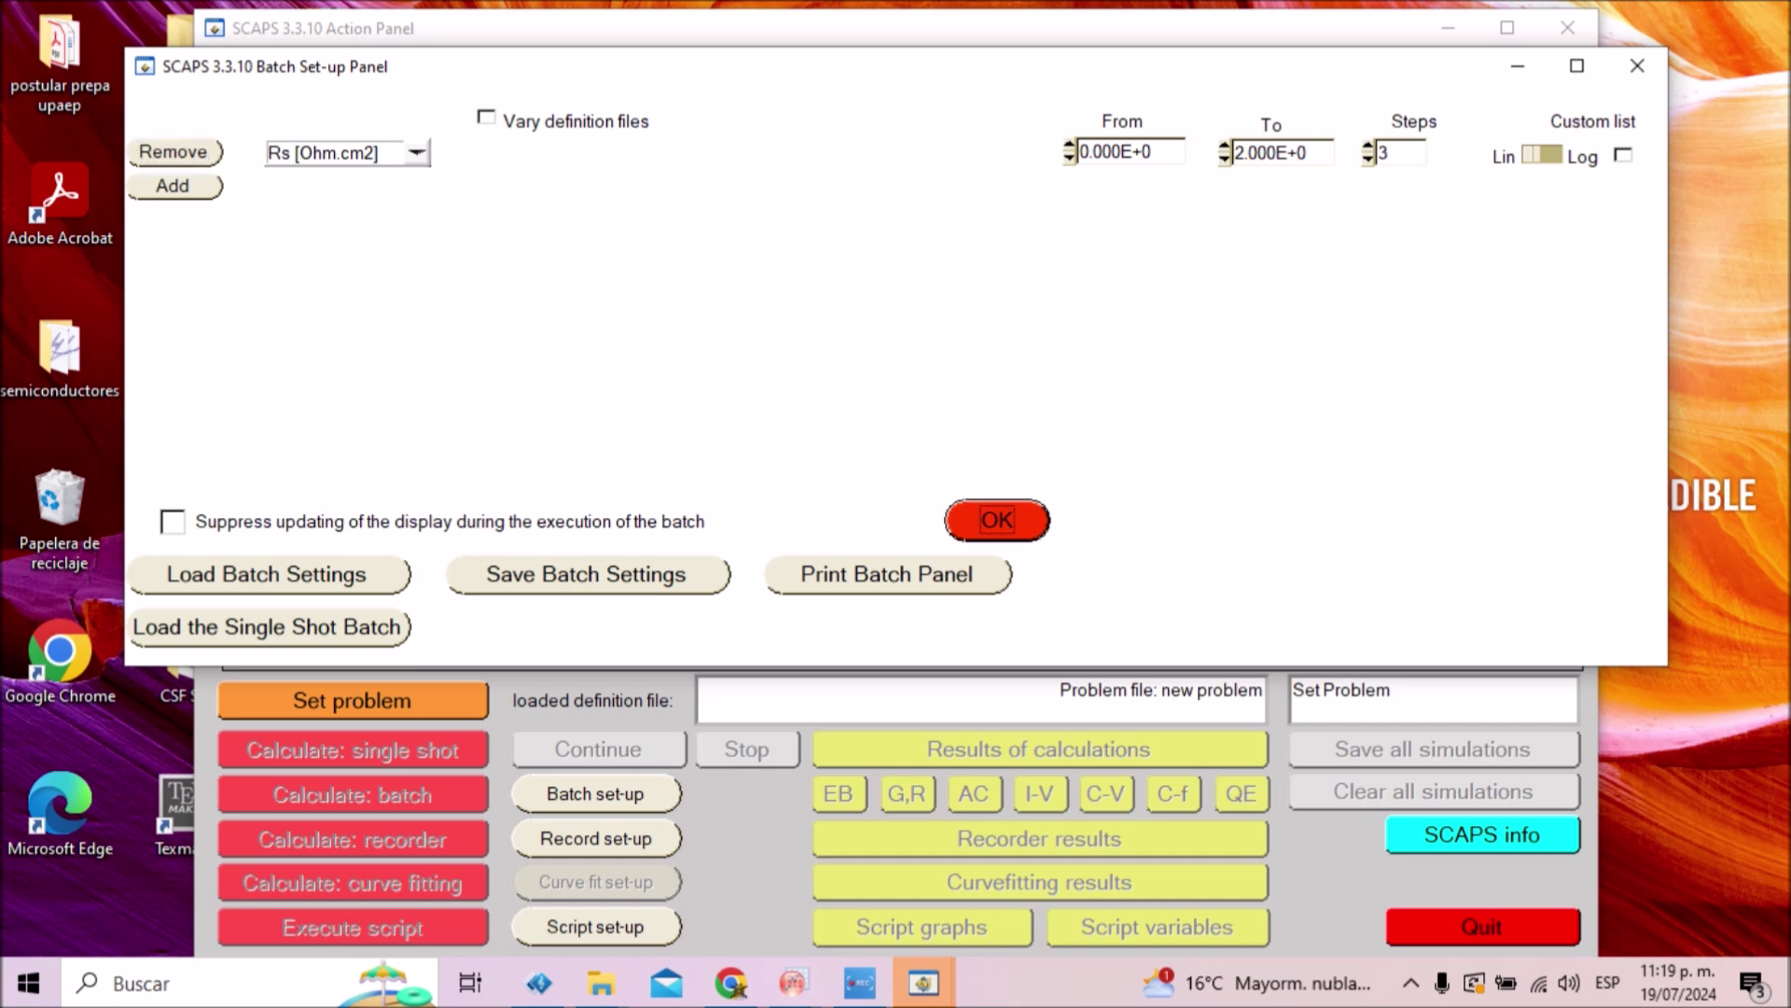
{"action": "left_click", "coordinate": [1382, 152]}
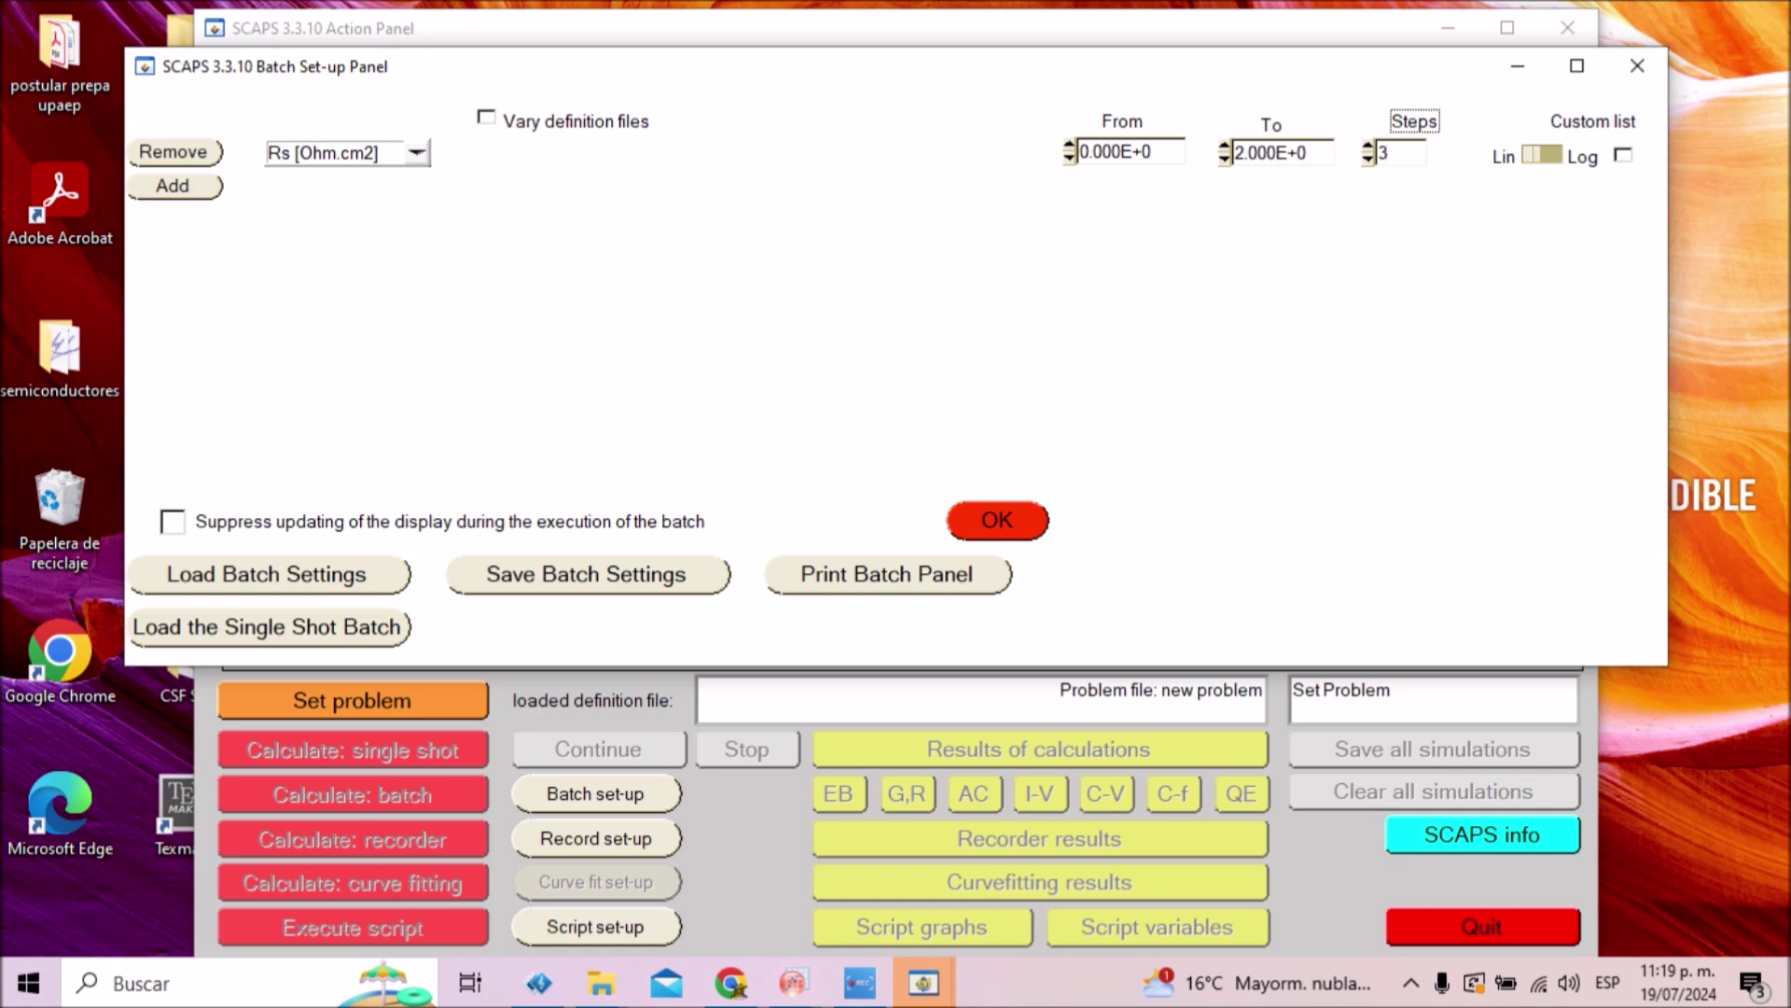
{"action": "key", "text": "Return"}
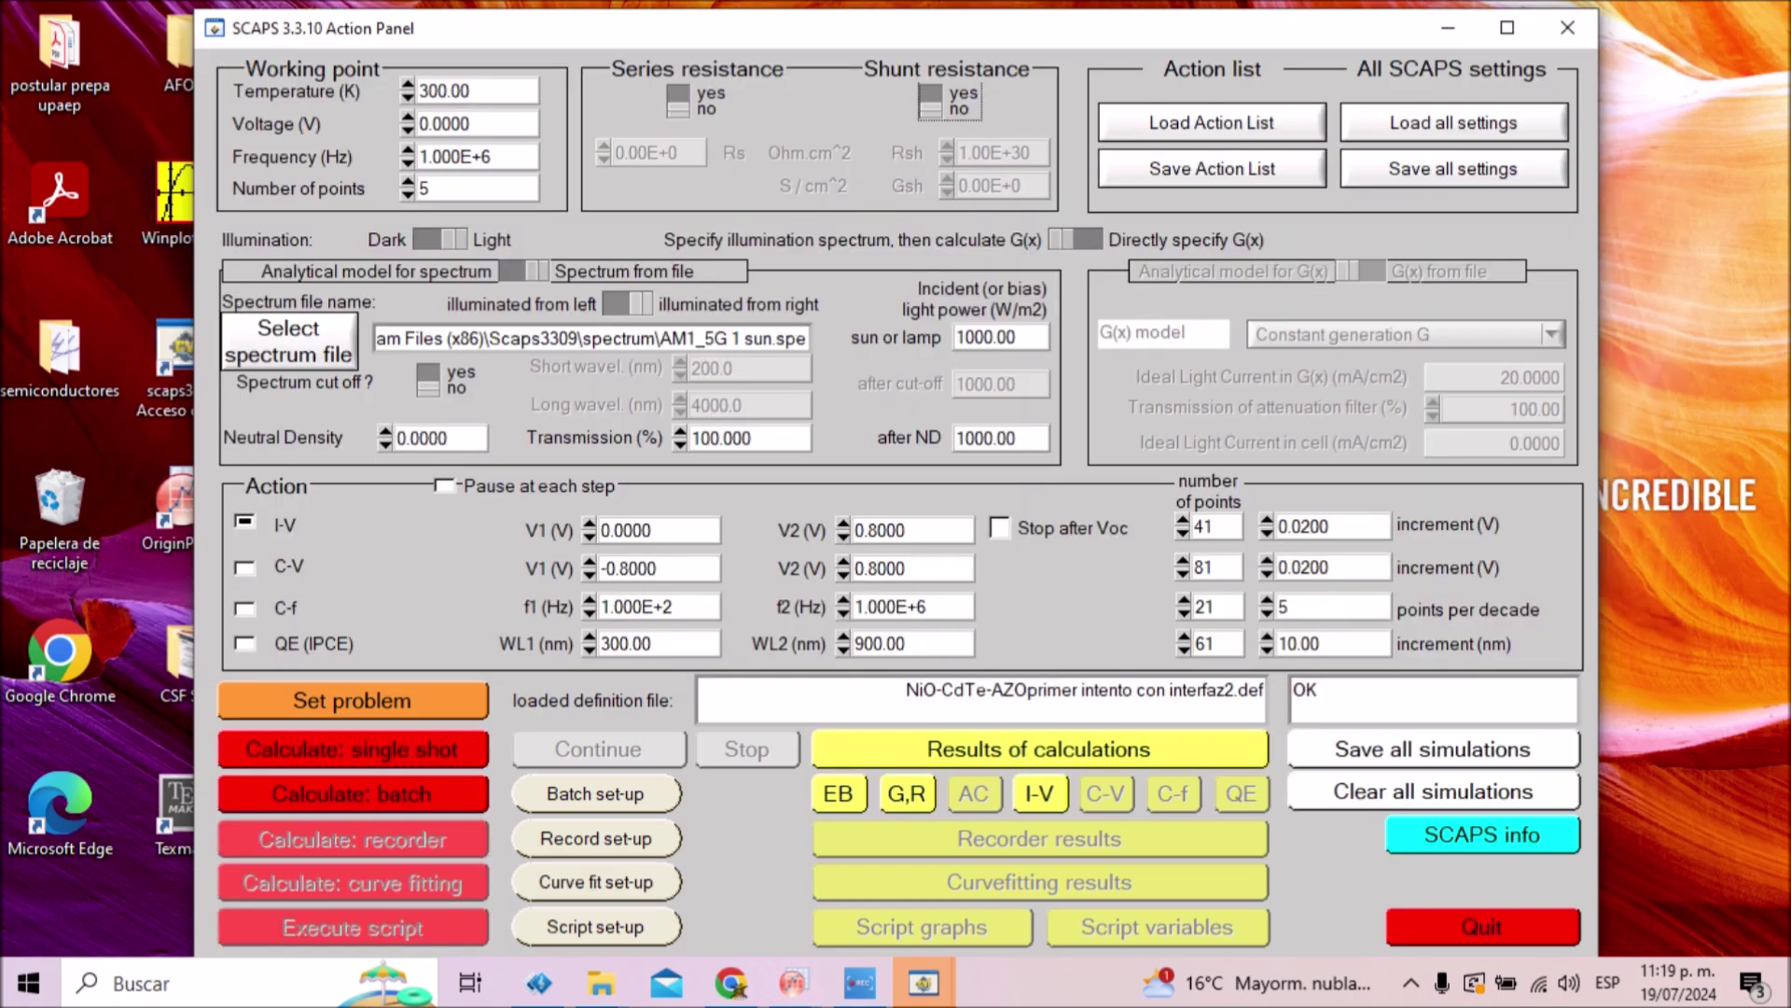
- Clear all simulations and run the three-step Rs batch calculation, then view its I-V curves
{"action": "left_click", "coordinate": [1433, 792]}
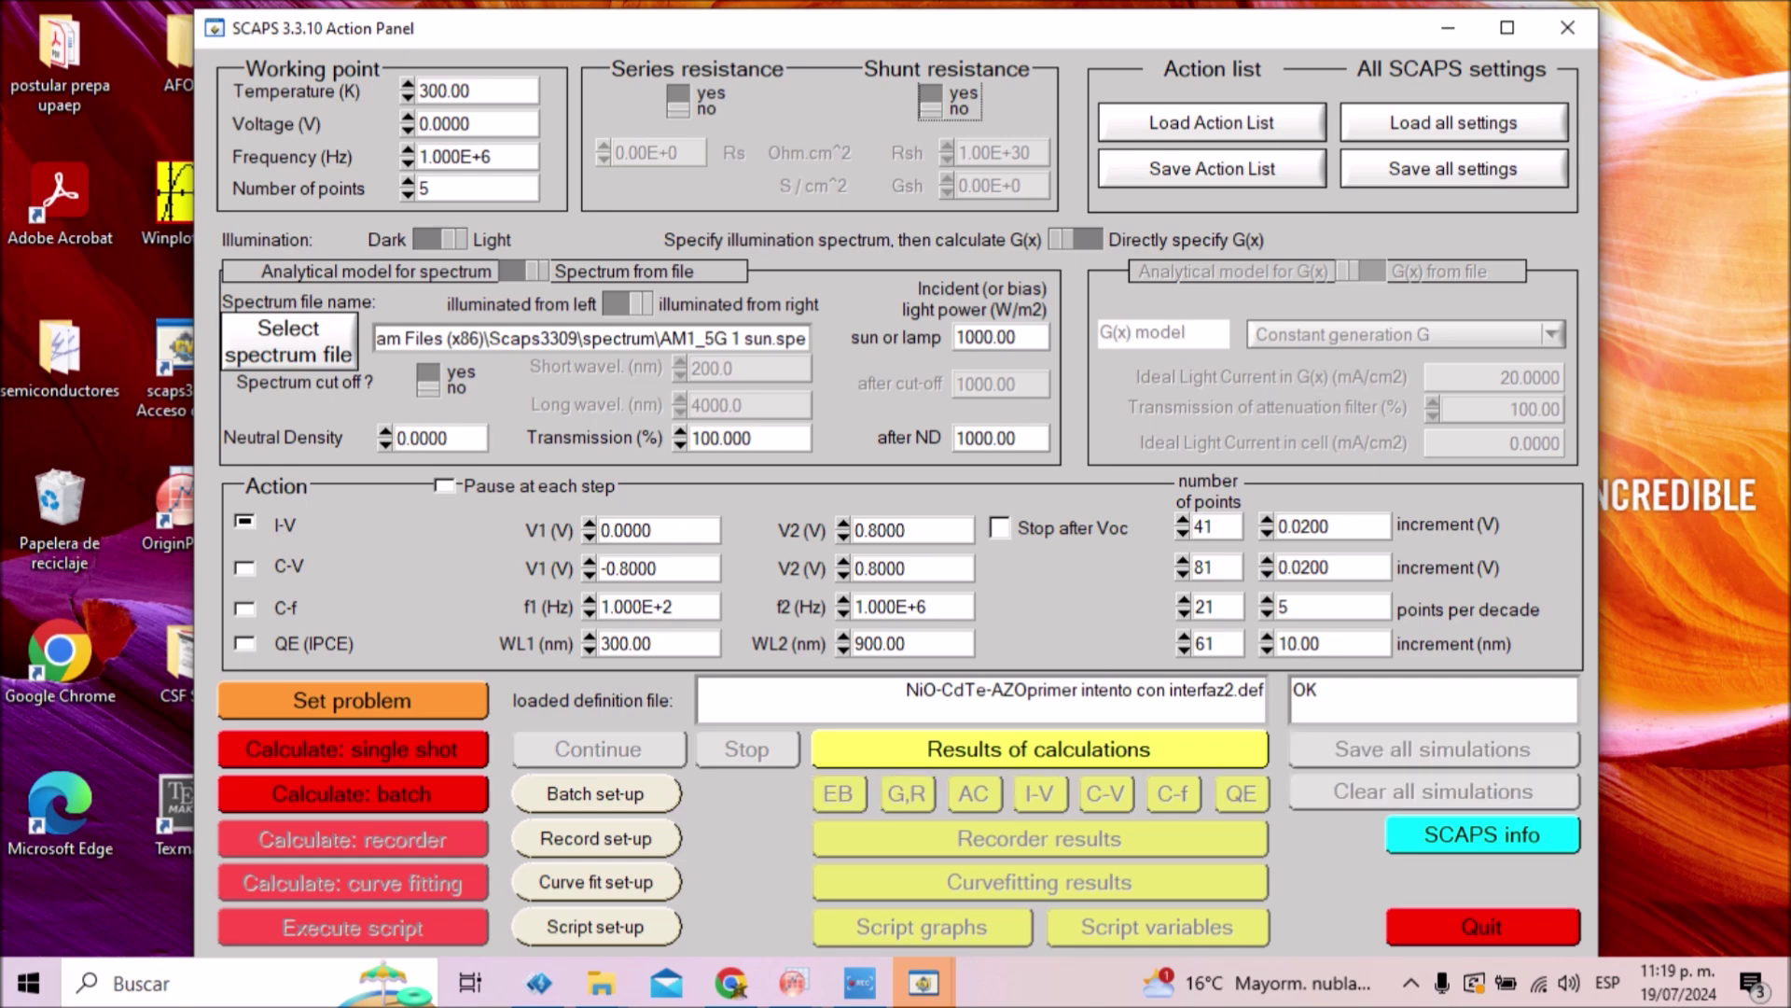
{"action": "left_click", "coordinate": [353, 794]}
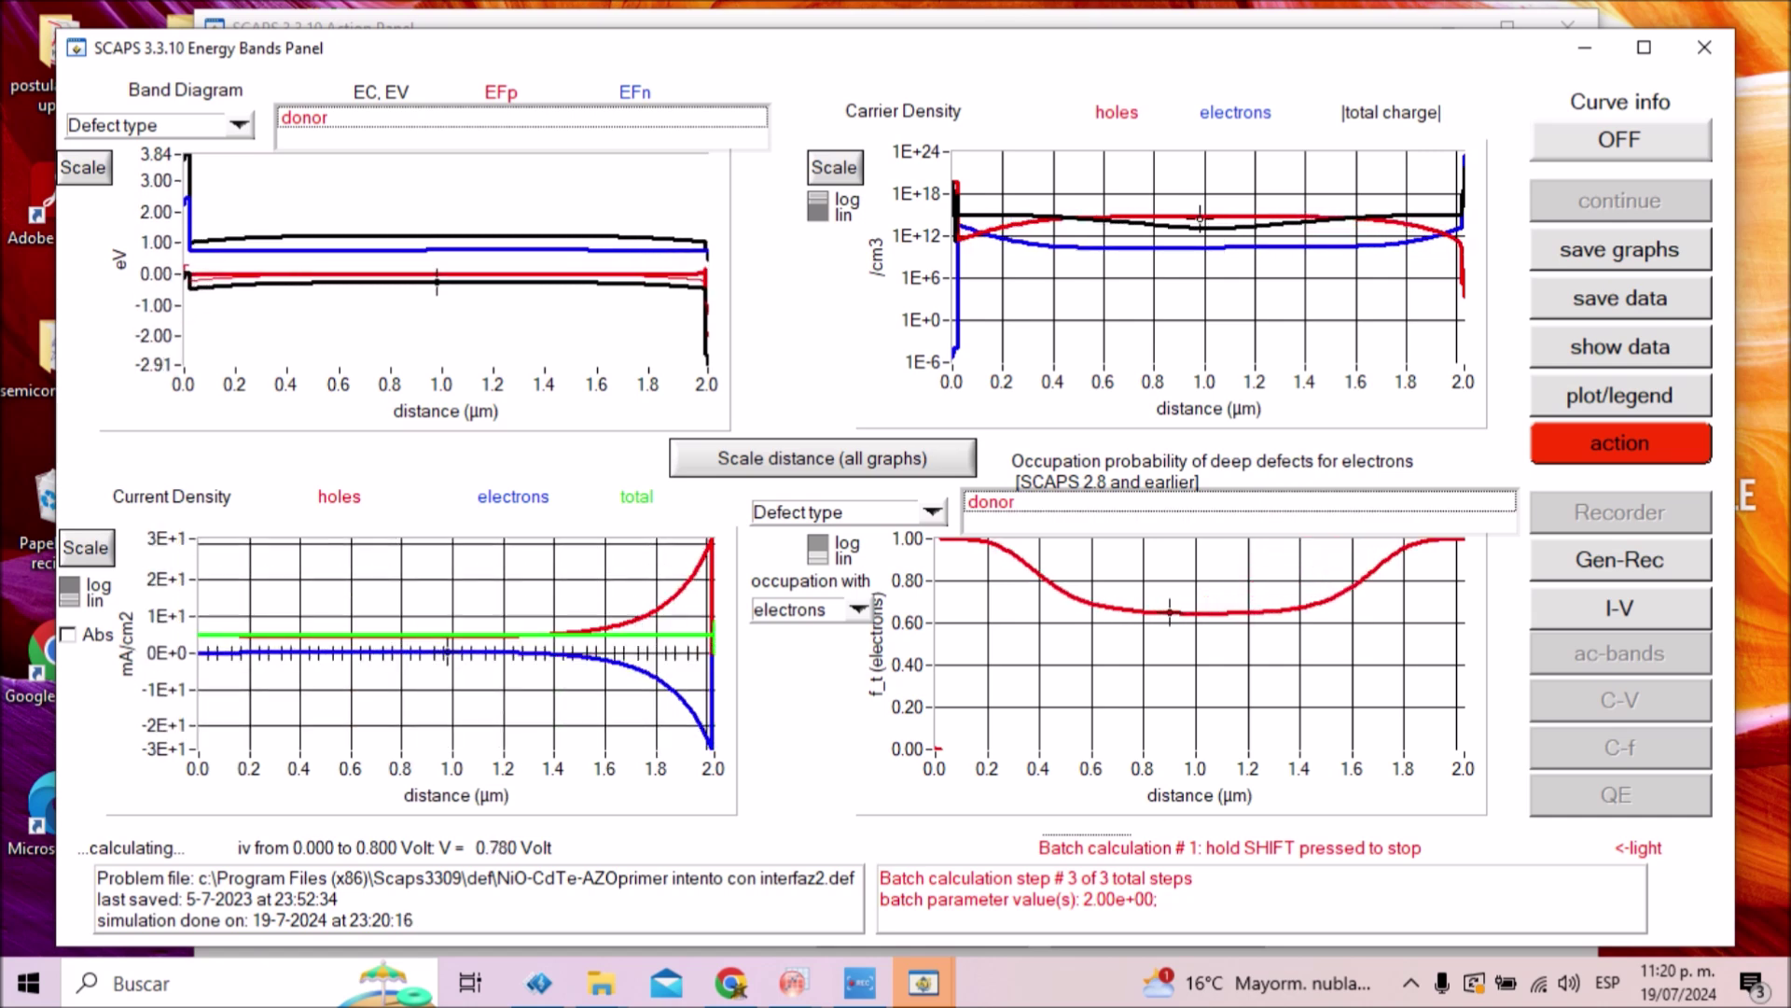
{"action": "left_click", "coordinate": [1620, 607]}
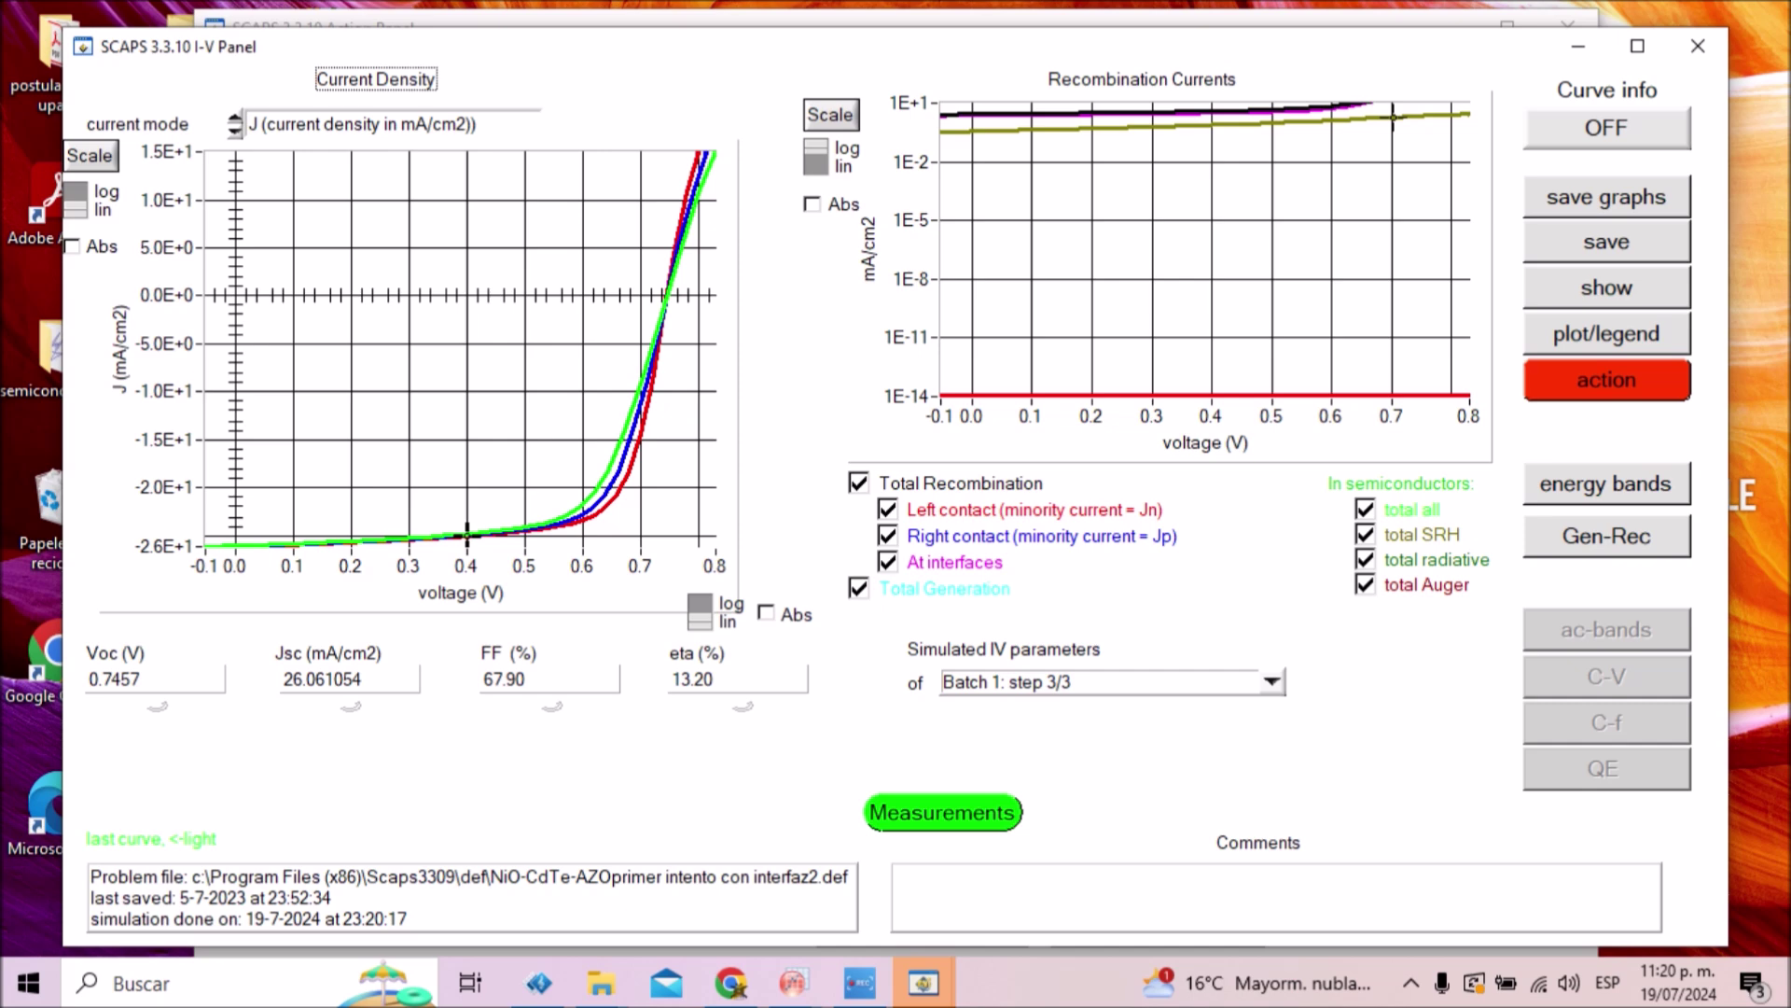
- Review the simulated I-V parameters of batch steps 2/3 and 1/3
{"action": "key", "text": "alt+Down"}
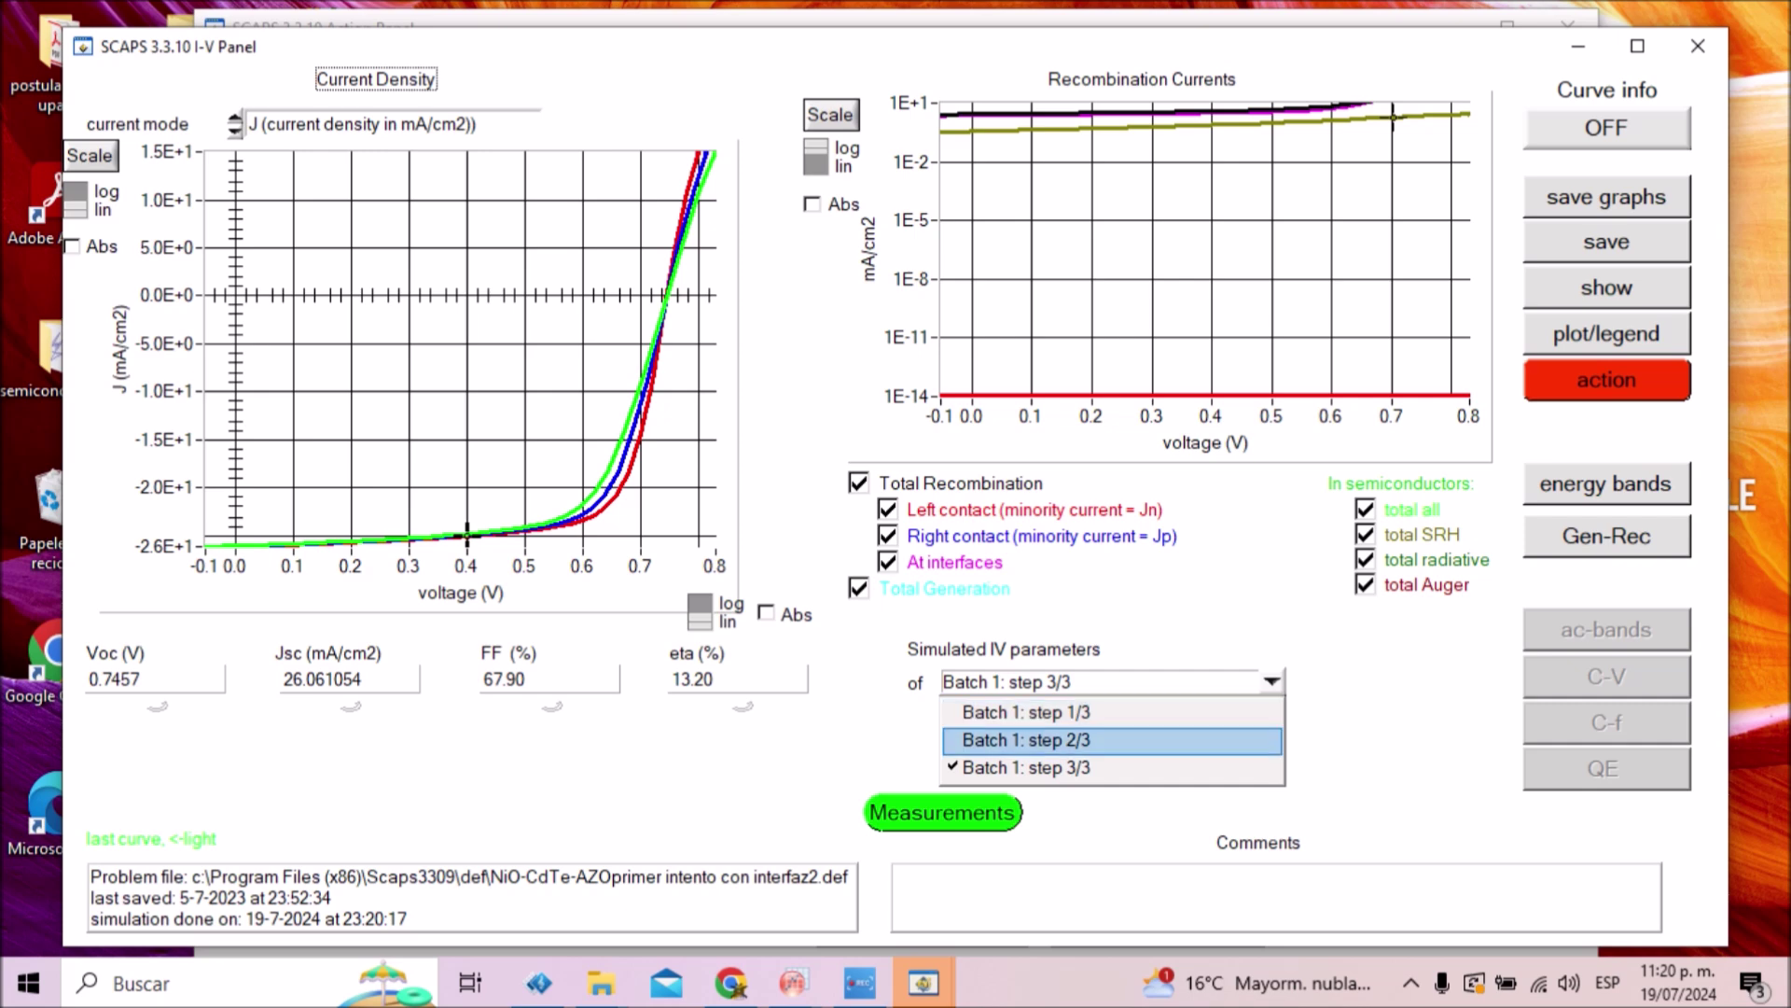
{"action": "key", "text": "Return"}
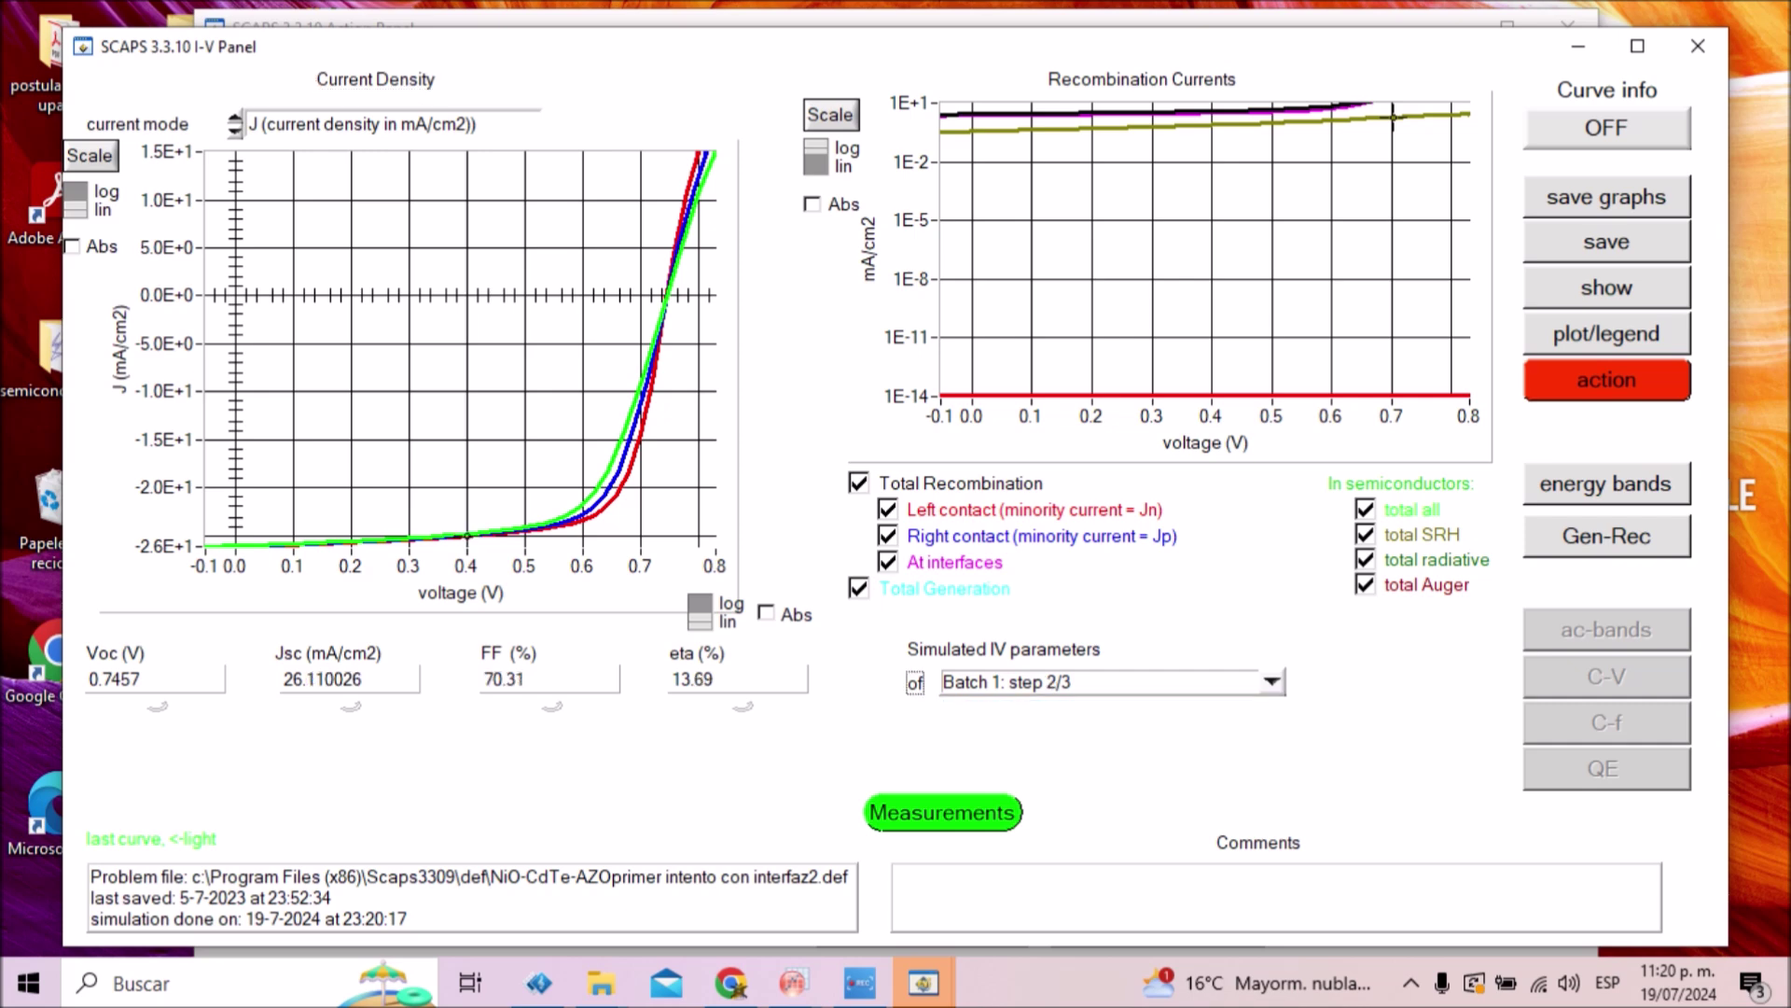
{"action": "key", "text": "alt+Down"}
{"action": "key", "text": "Up"}
{"action": "key", "text": "Return"}
- Show the numerical I-V data of the batch, minimise the output window and return to the action panel
{"action": "left_click", "coordinate": [1606, 287]}
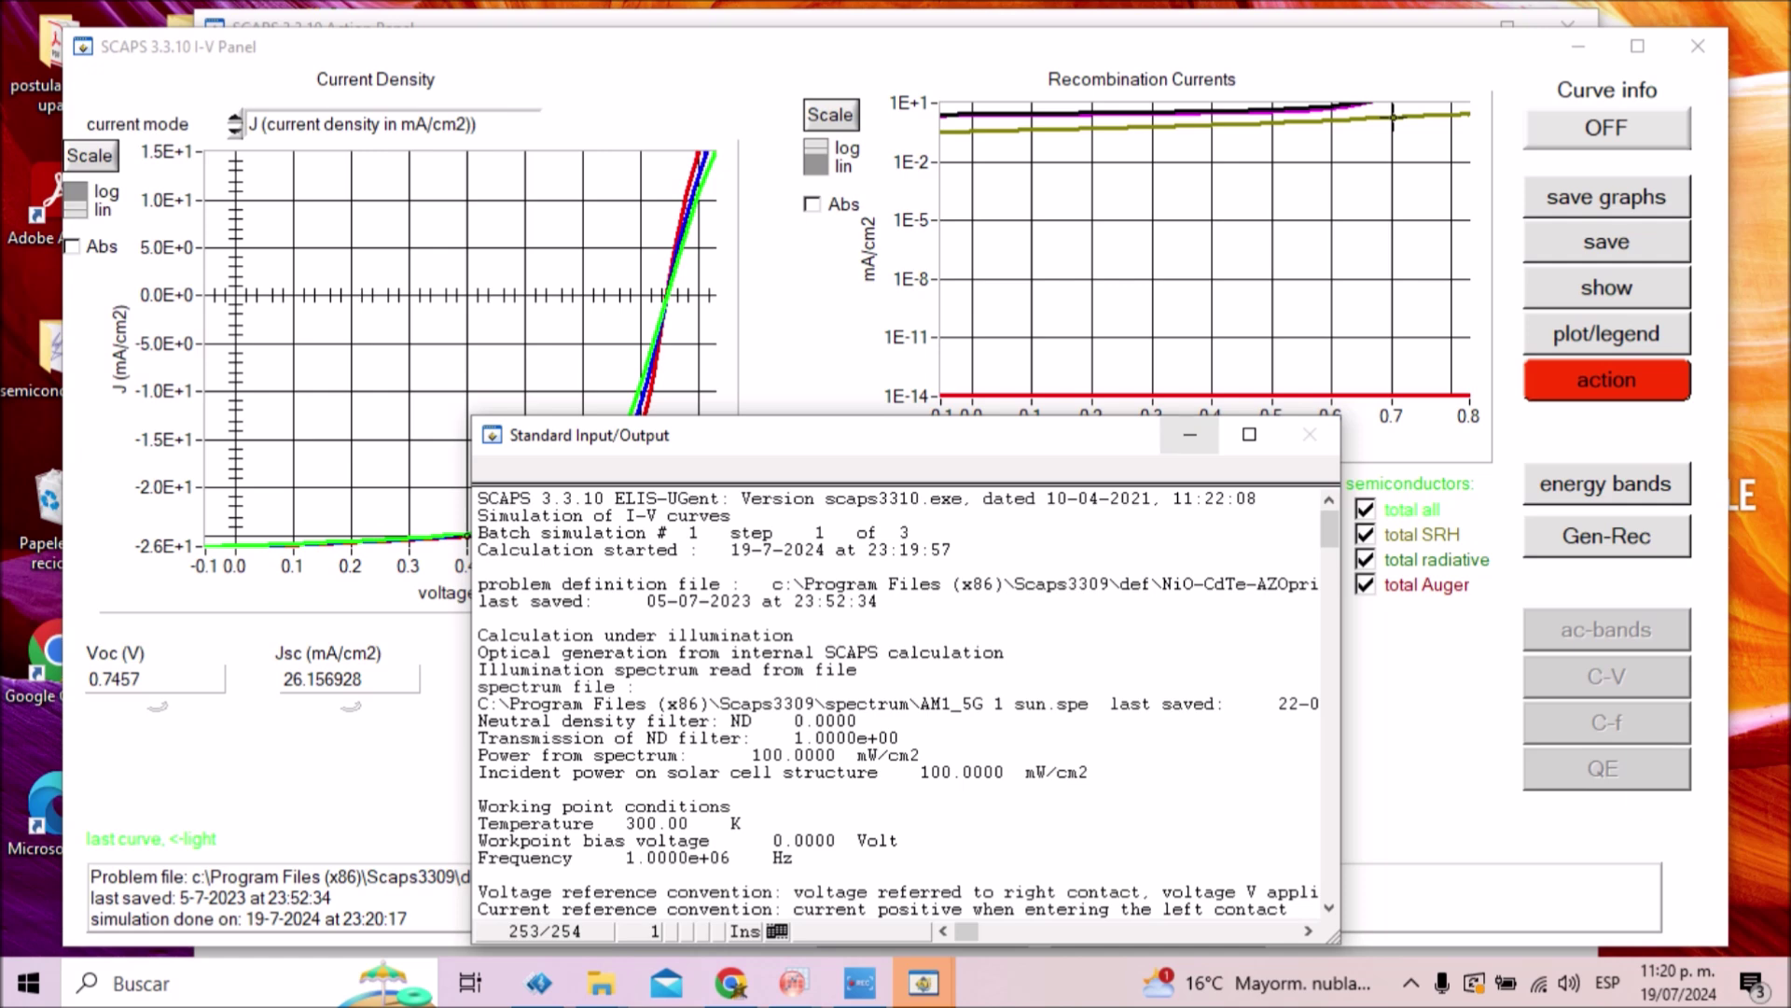
{"action": "left_click", "coordinate": [1190, 435]}
{"action": "left_click", "coordinate": [1271, 681]}
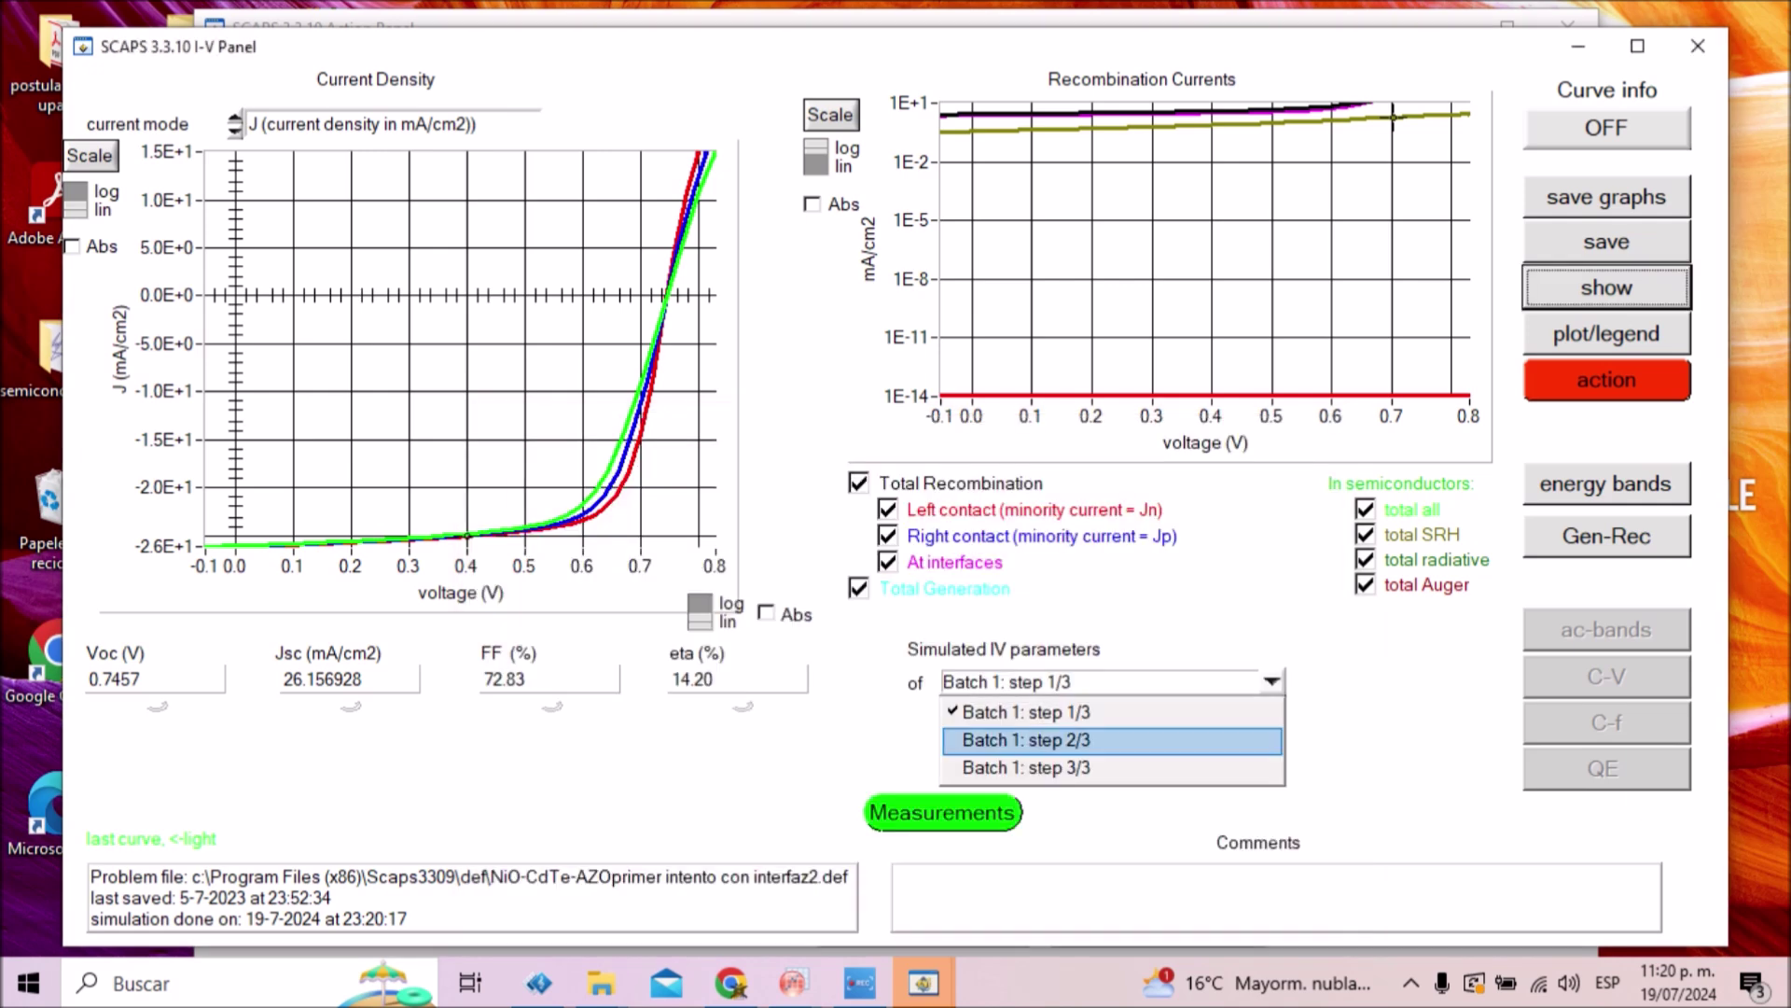
{"action": "key", "text": "Escape"}
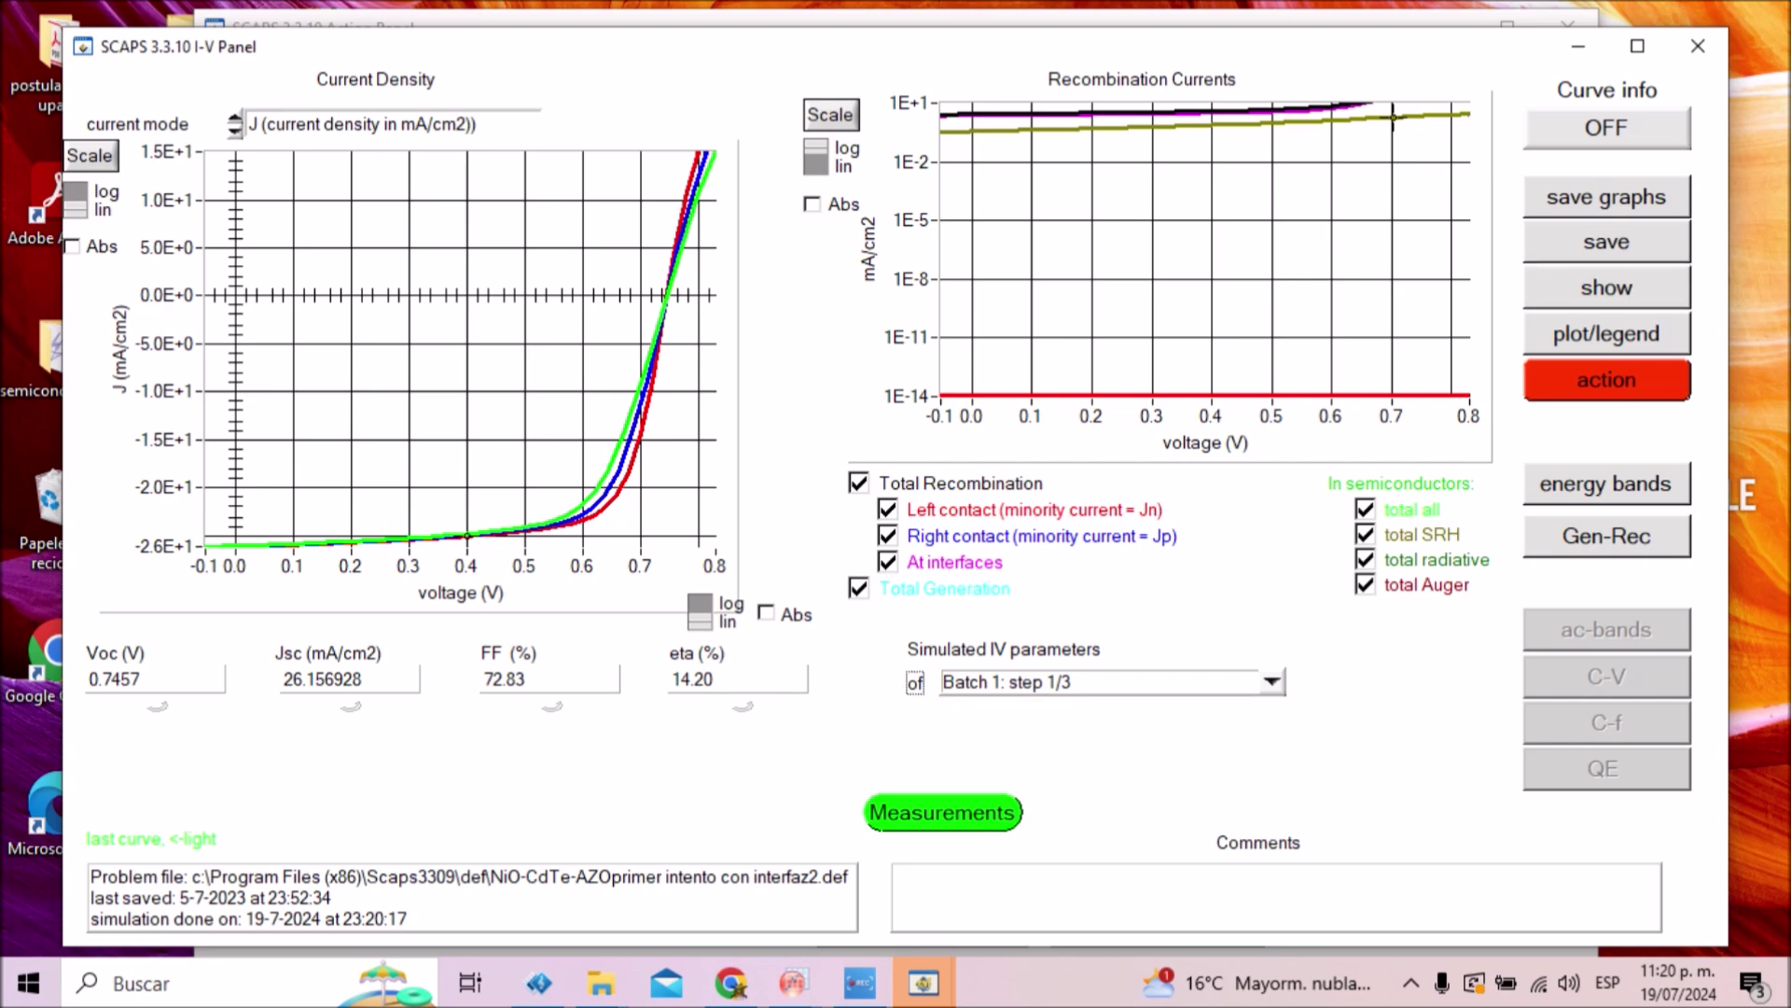
{"action": "left_click", "coordinate": [1606, 380]}
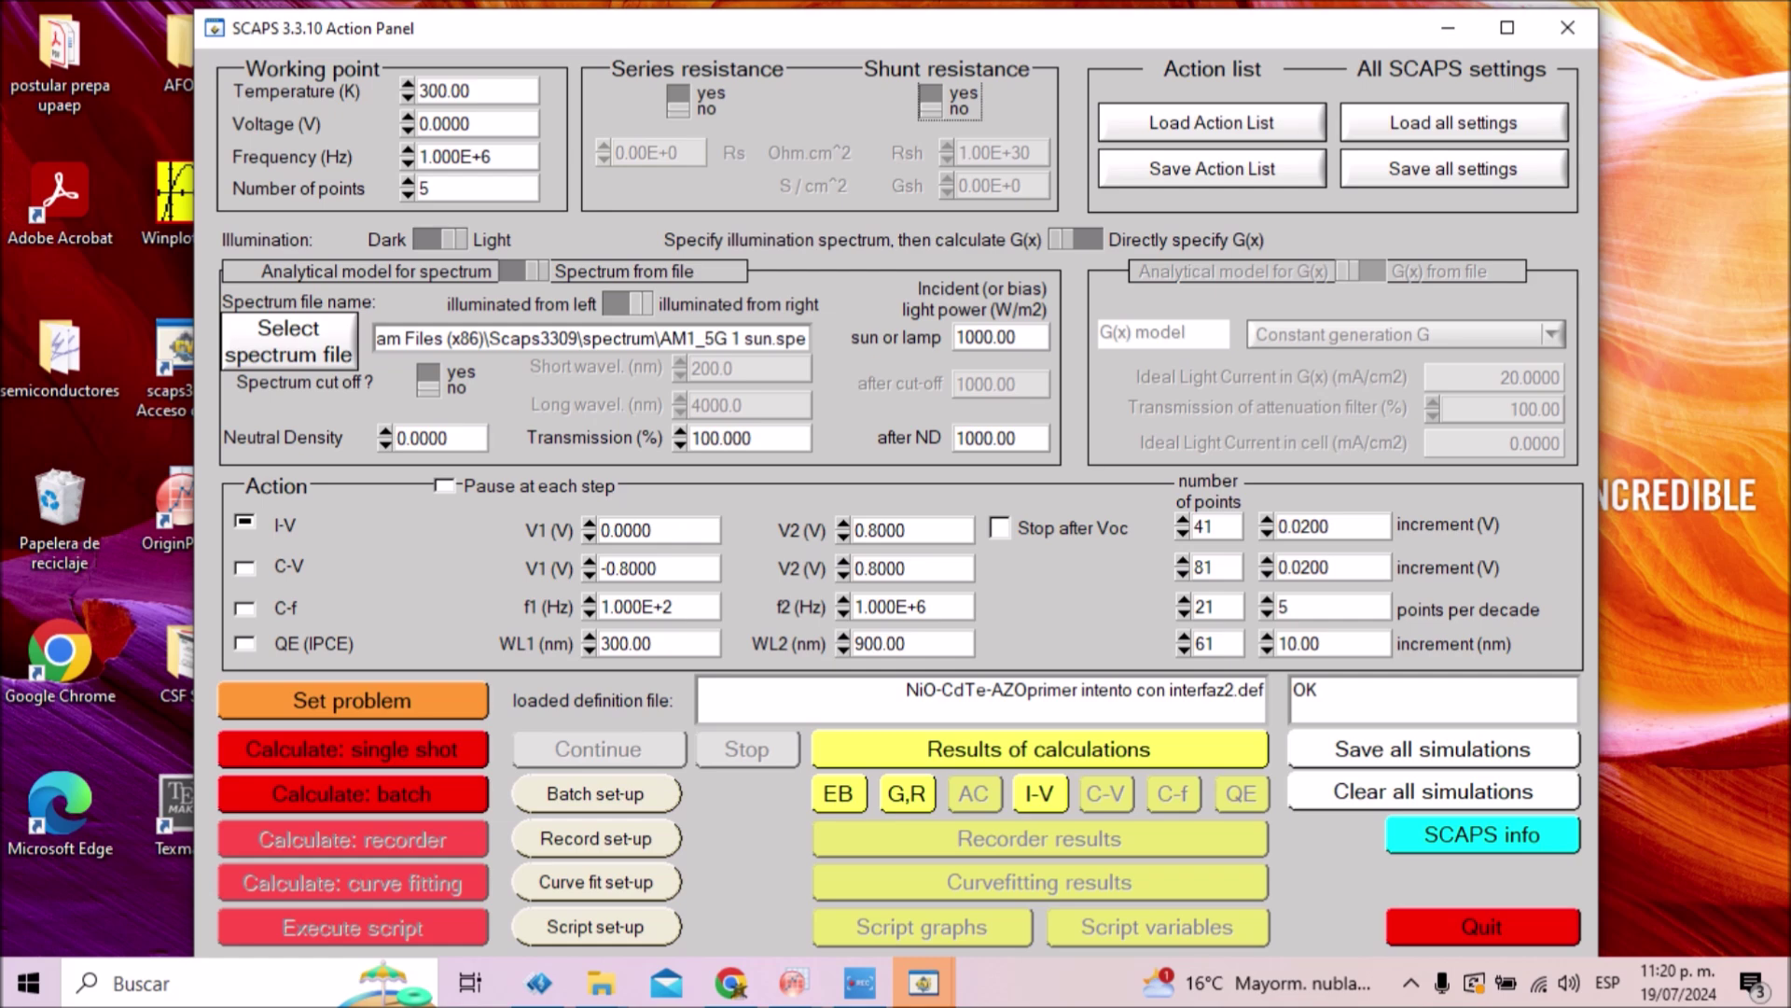
- Open the p-CdTe layer properties and browse the absorption files for pure material A, leaving without selecting one
{"action": "left_click", "coordinate": [353, 700]}
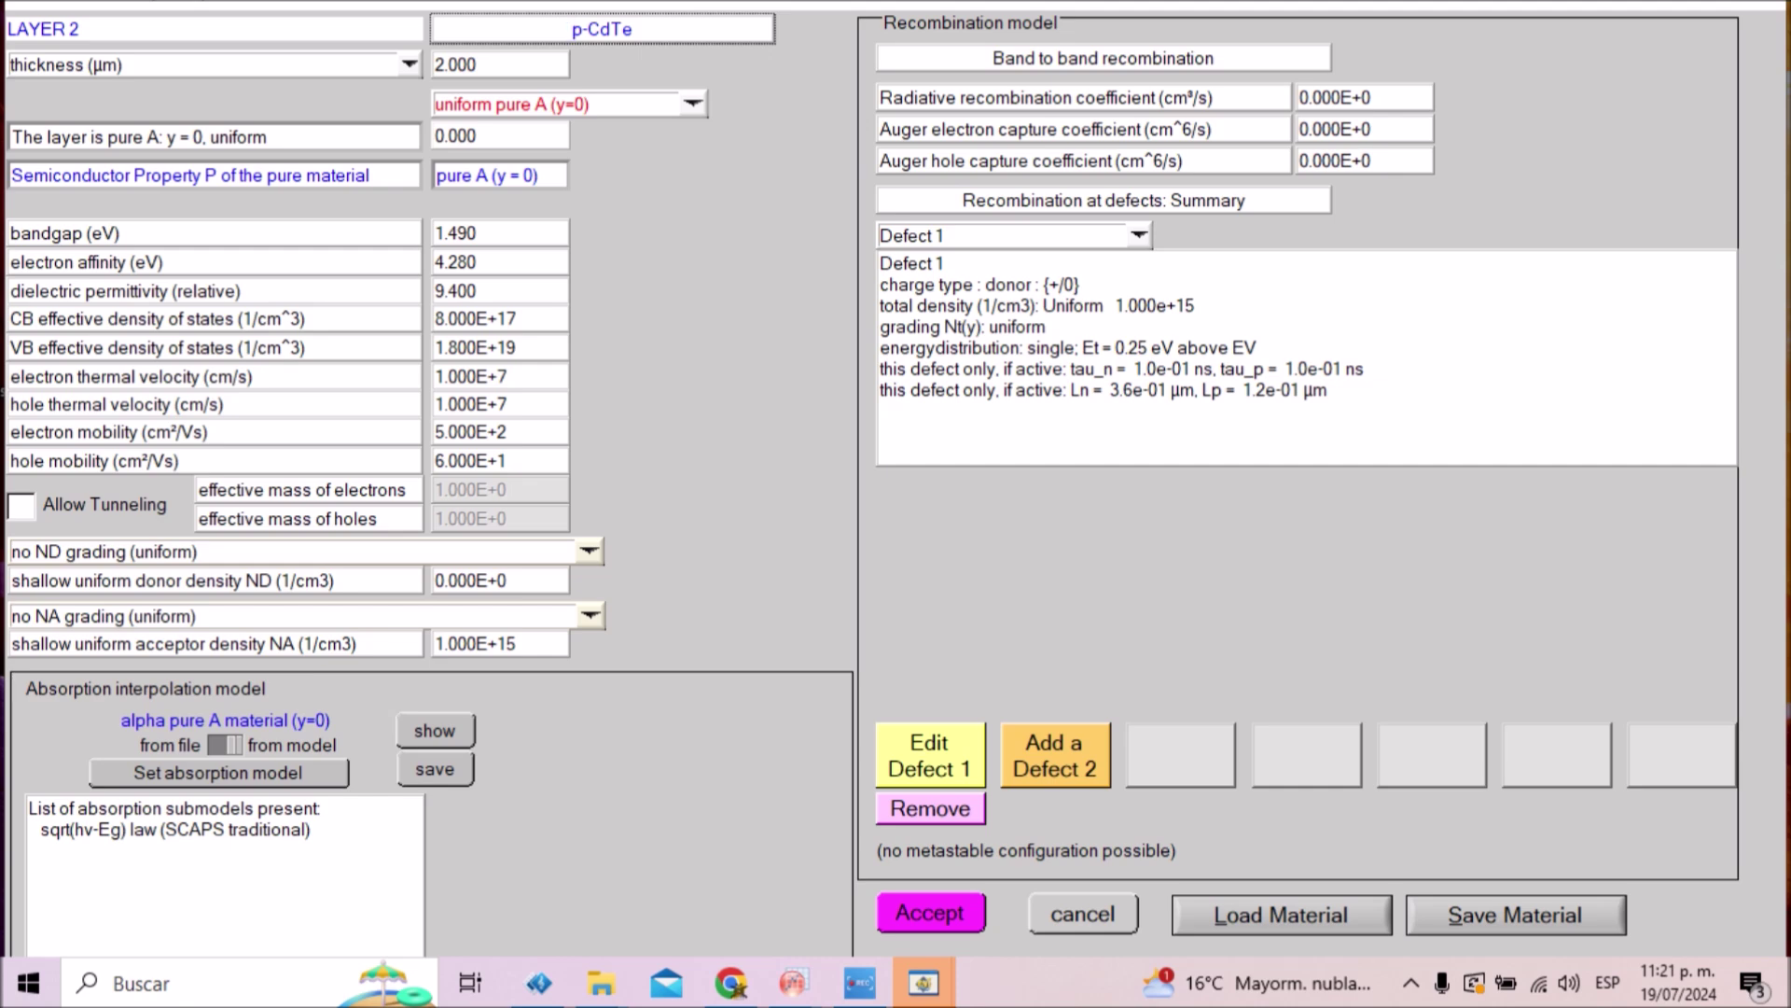
{"action": "left_click", "coordinate": [224, 744]}
{"action": "left_click", "coordinate": [218, 772]}
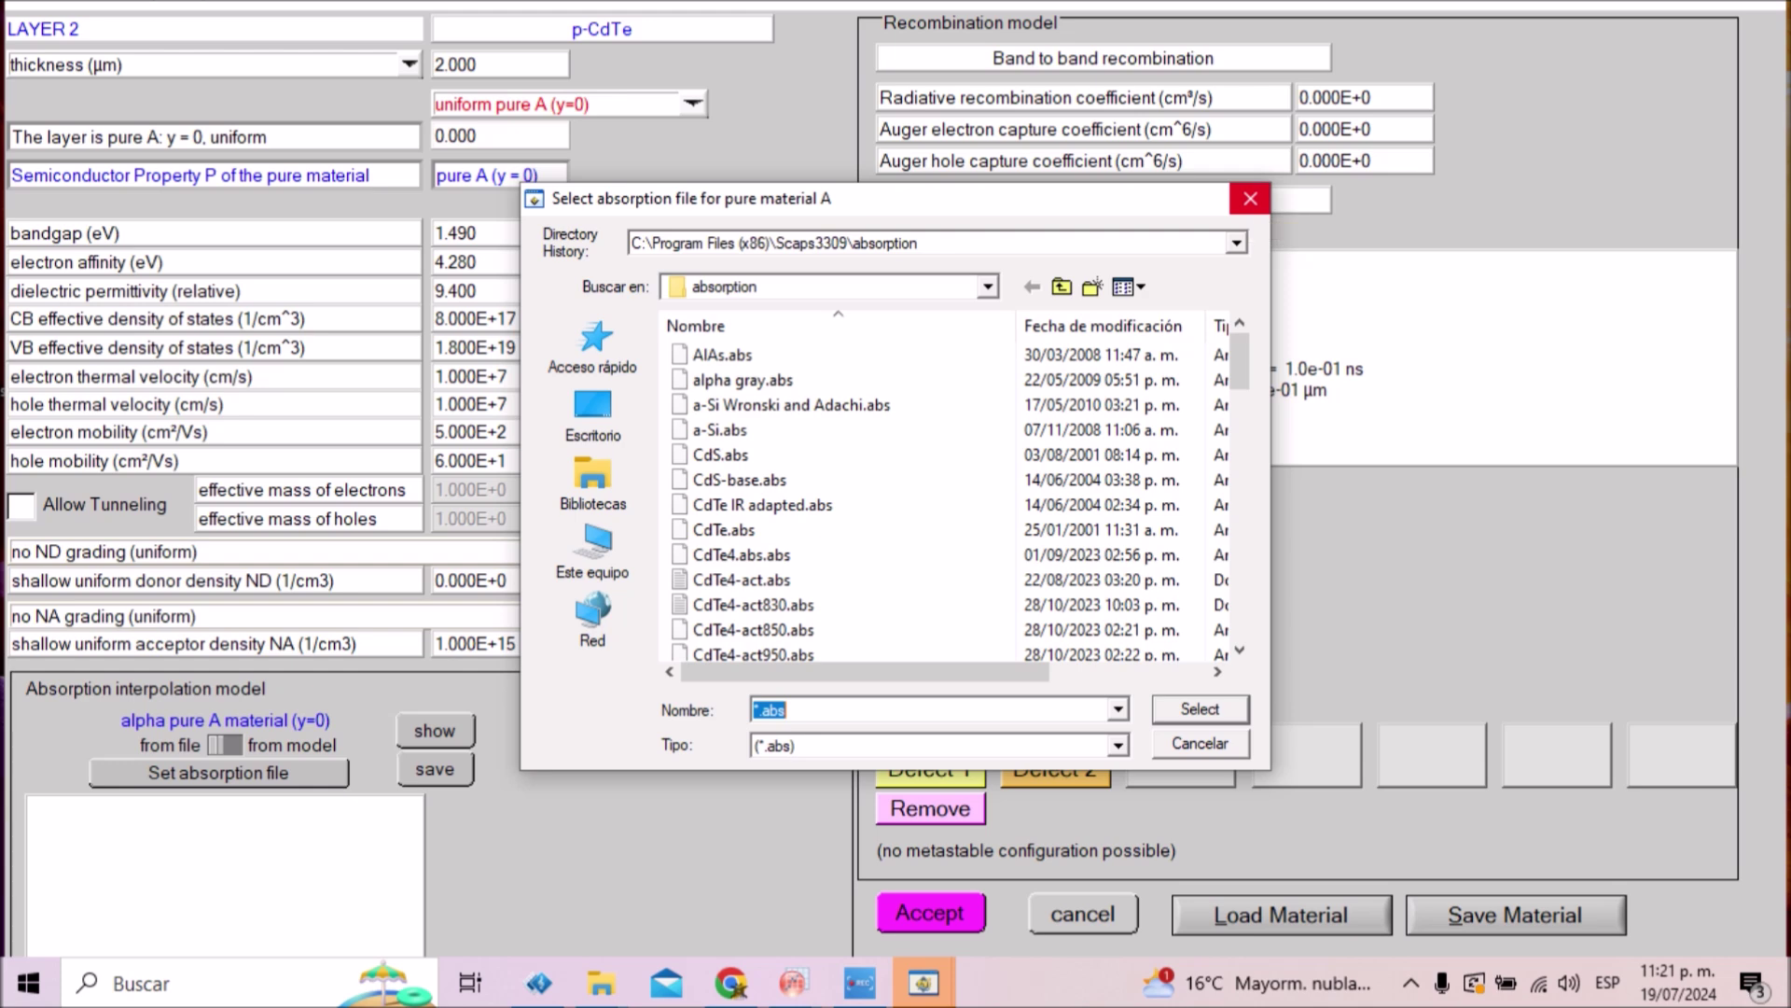
{"action": "left_click", "coordinate": [1250, 198]}
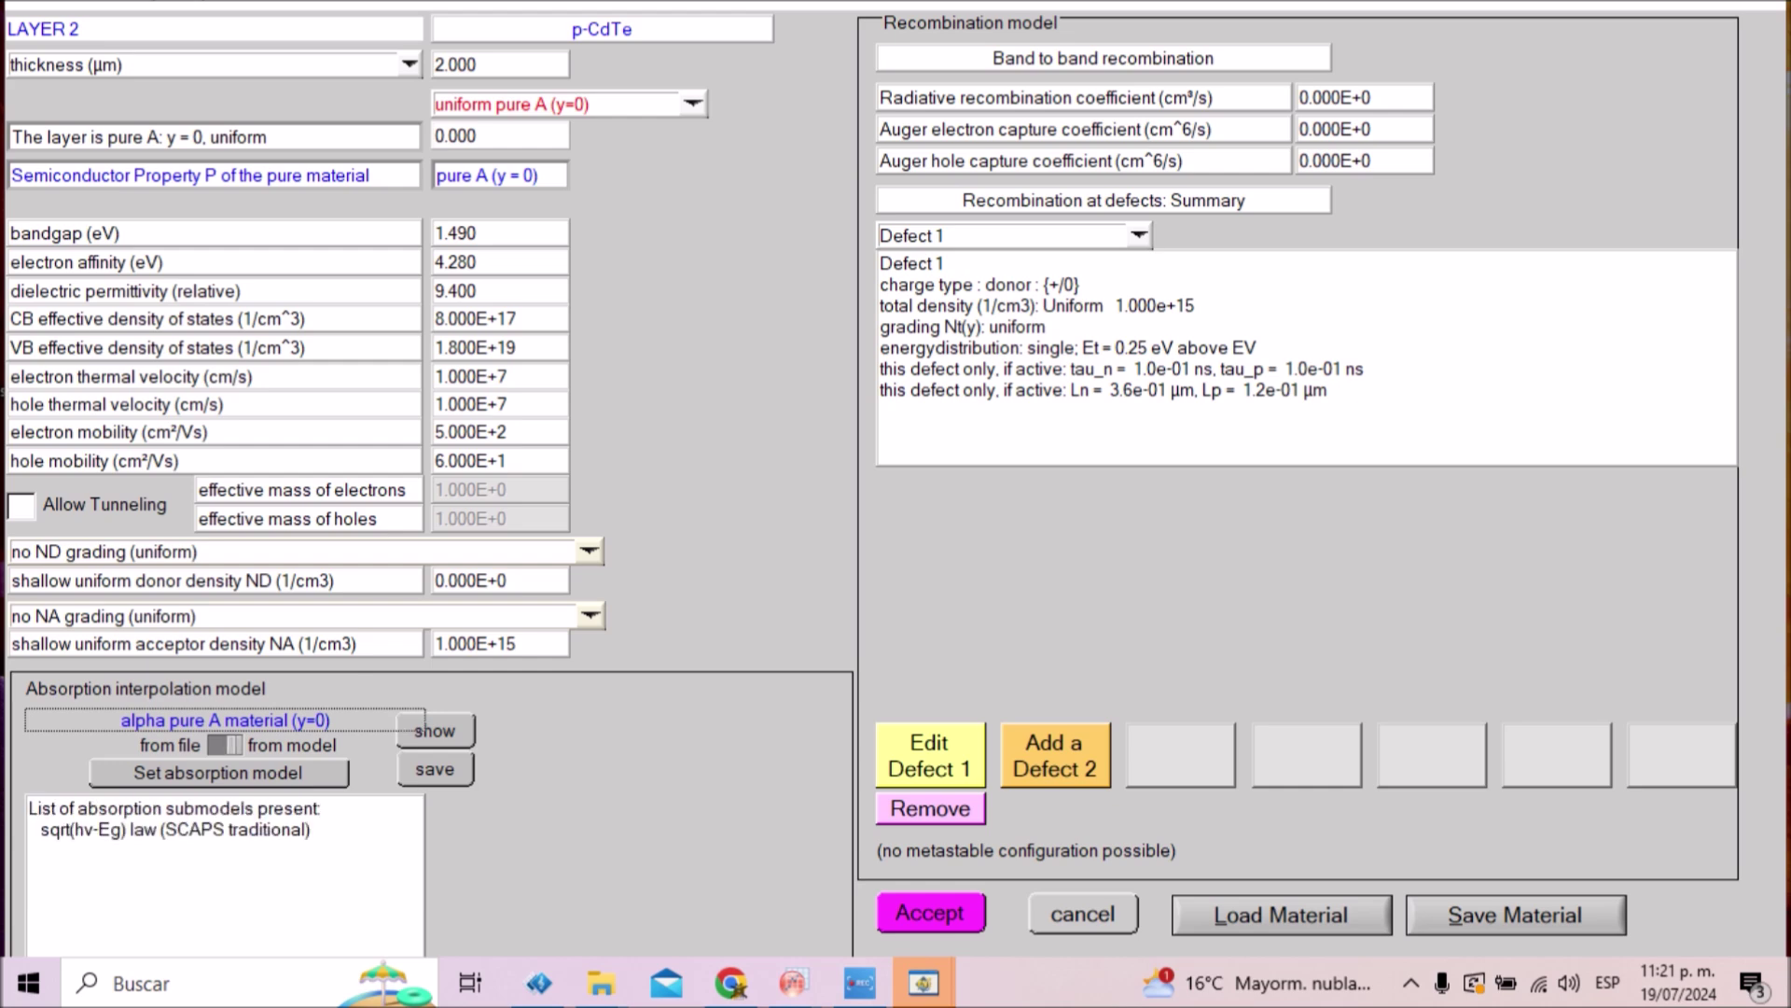
- Open the absorption model setup for pure material A of the p-CdTe layer and minimise the action panel covering it
{"action": "left_click", "coordinate": [218, 773]}
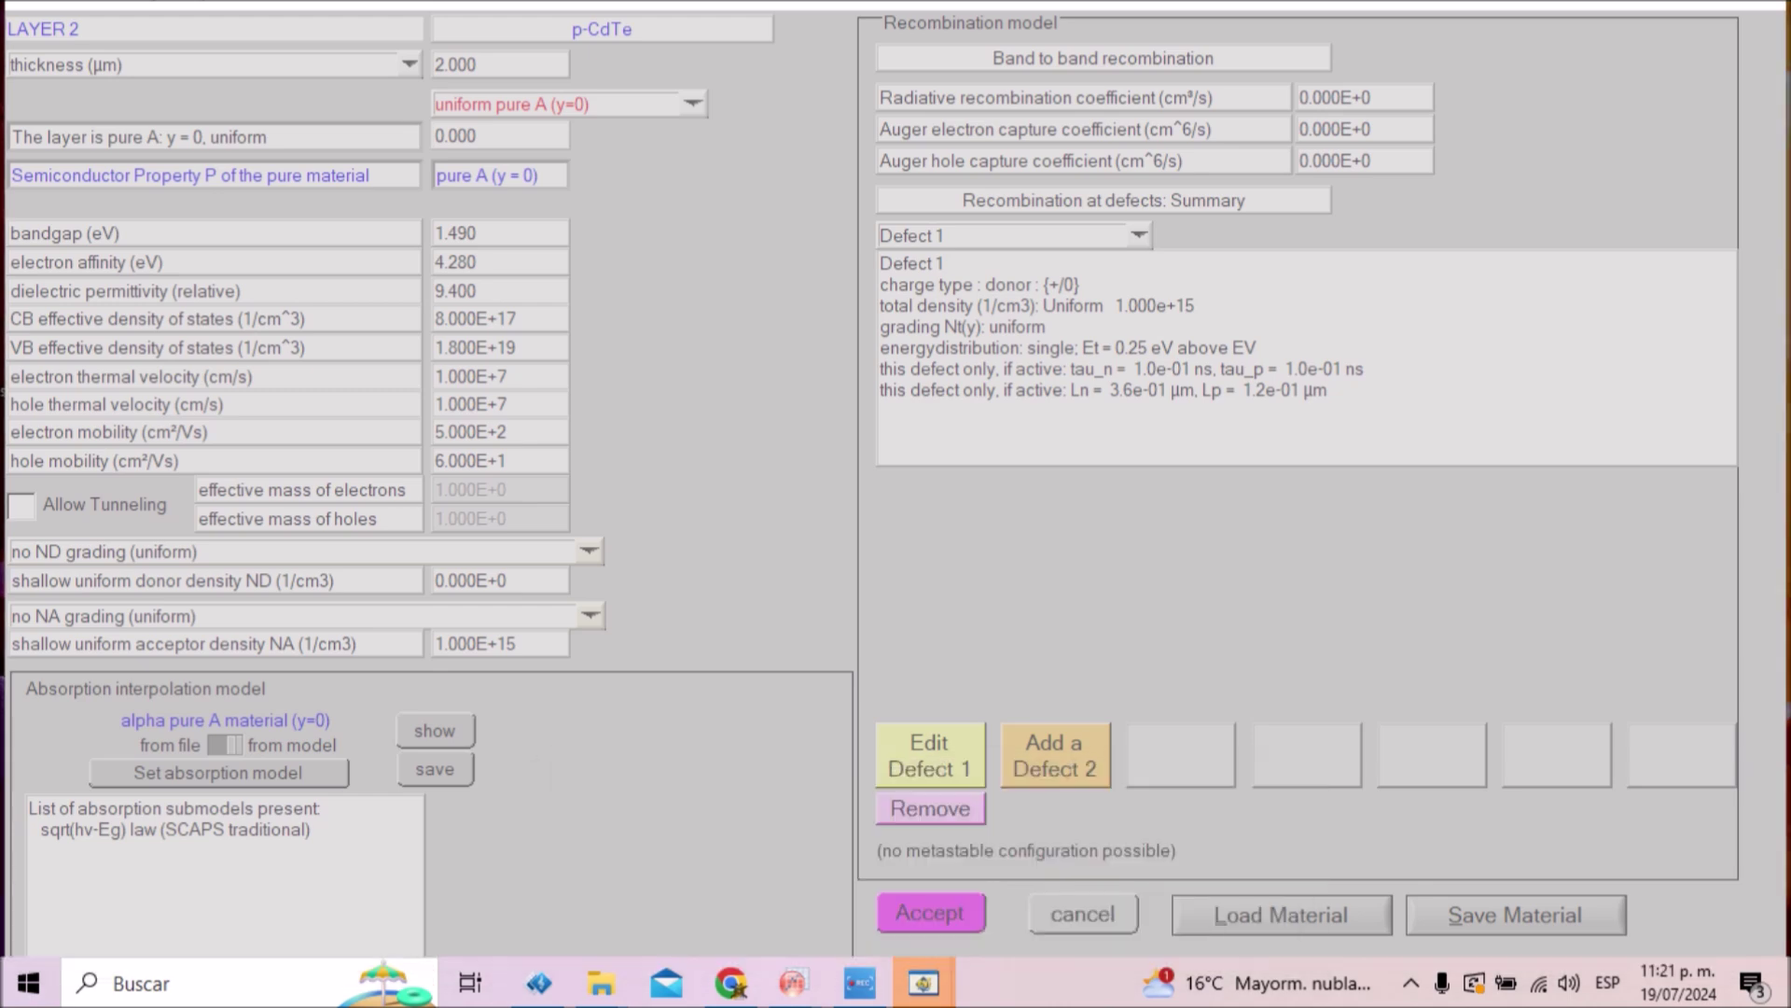
{"action": "mouse_move", "coordinate": [924, 982]}
{"action": "left_click", "coordinate": [1204, 863]}
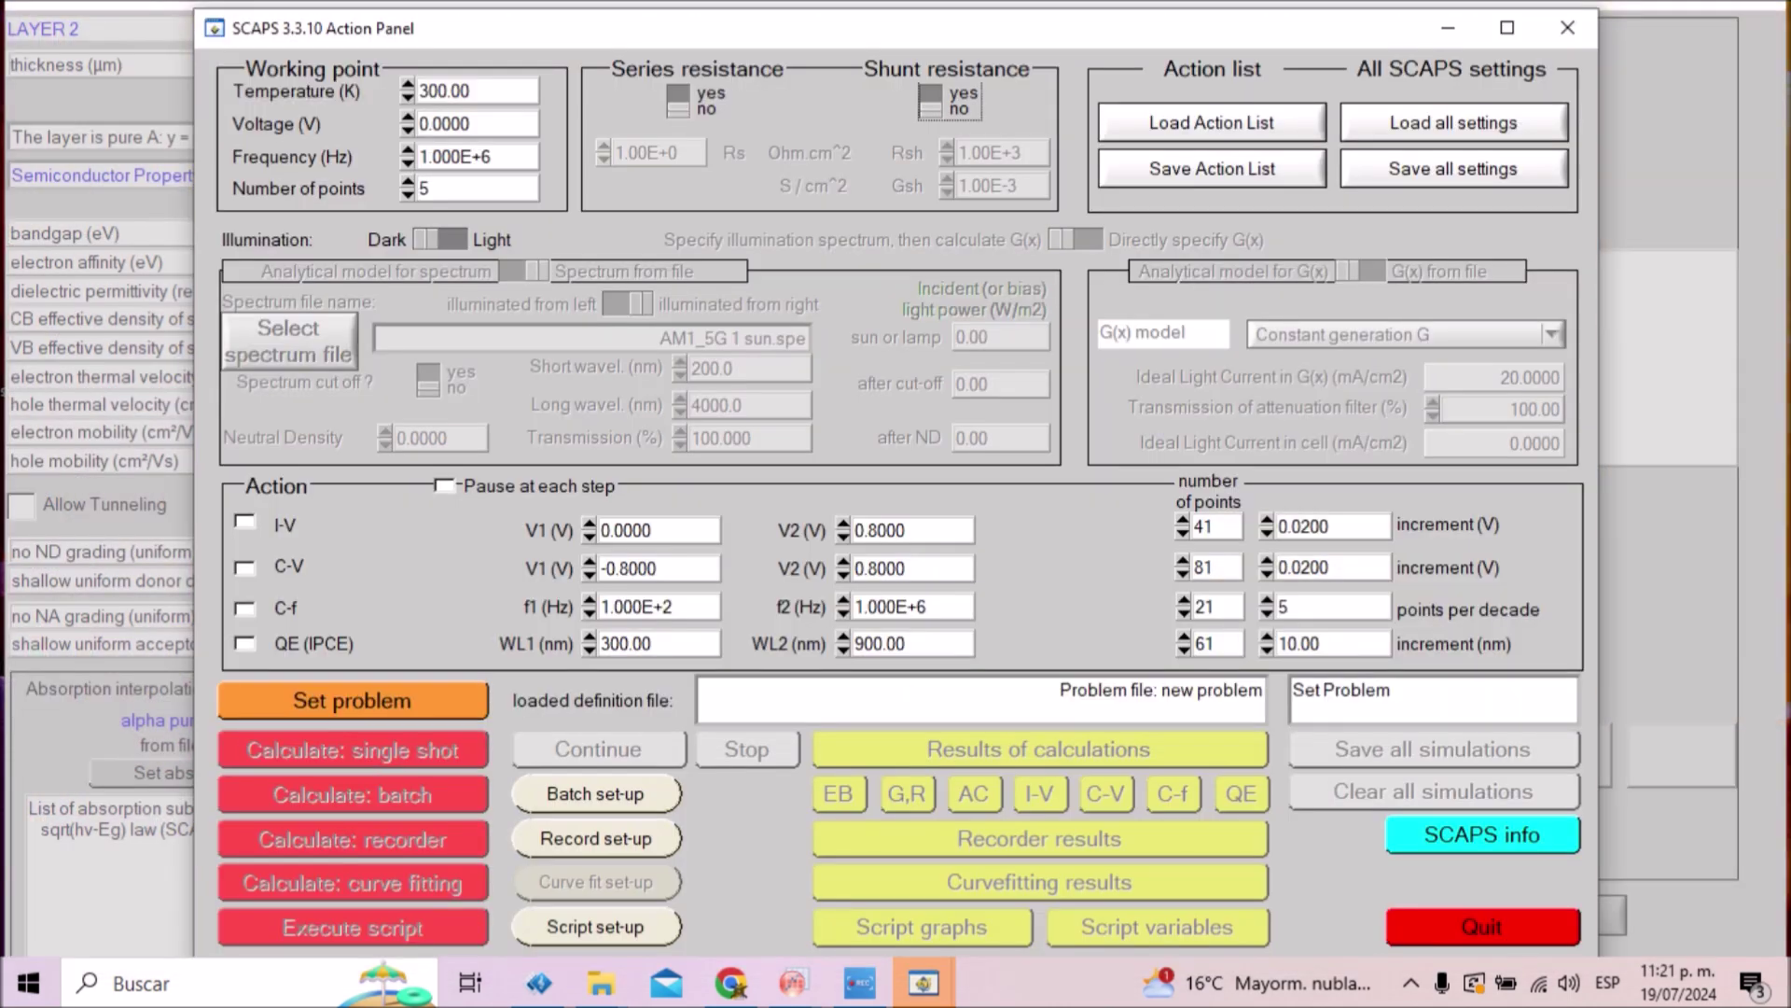
{"action": "mouse_move", "coordinate": [924, 982]}
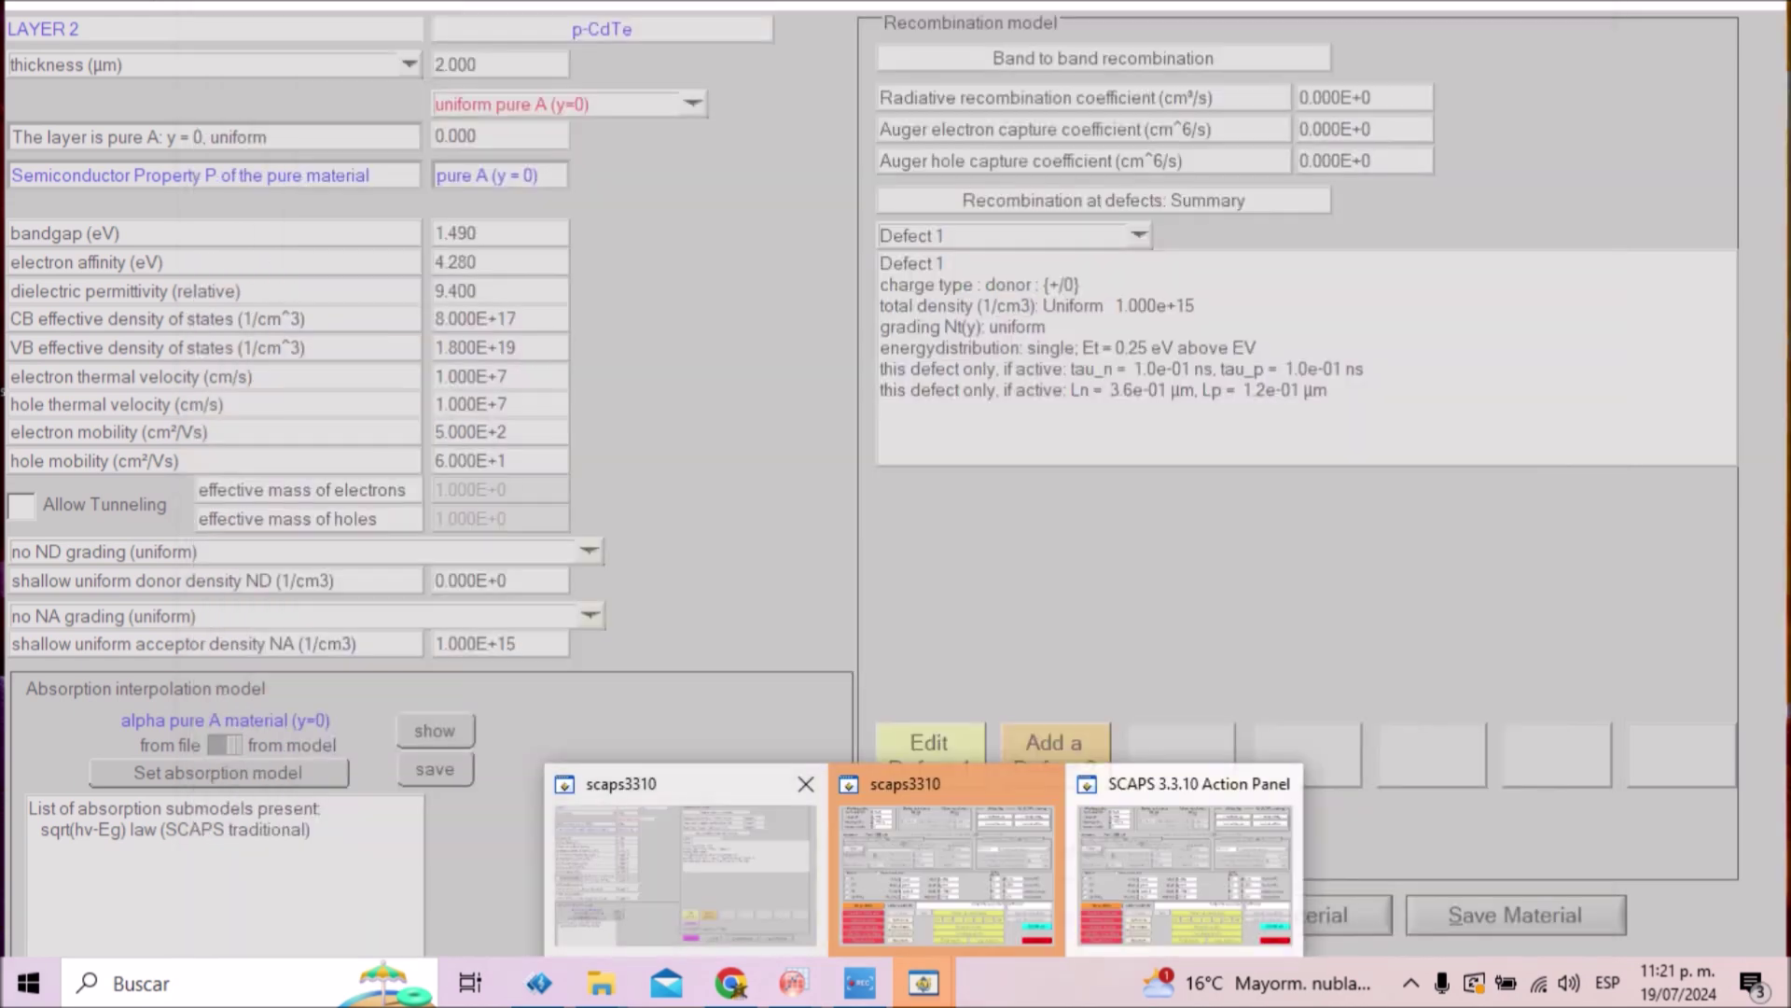
{"action": "left_click", "coordinate": [952, 853]}
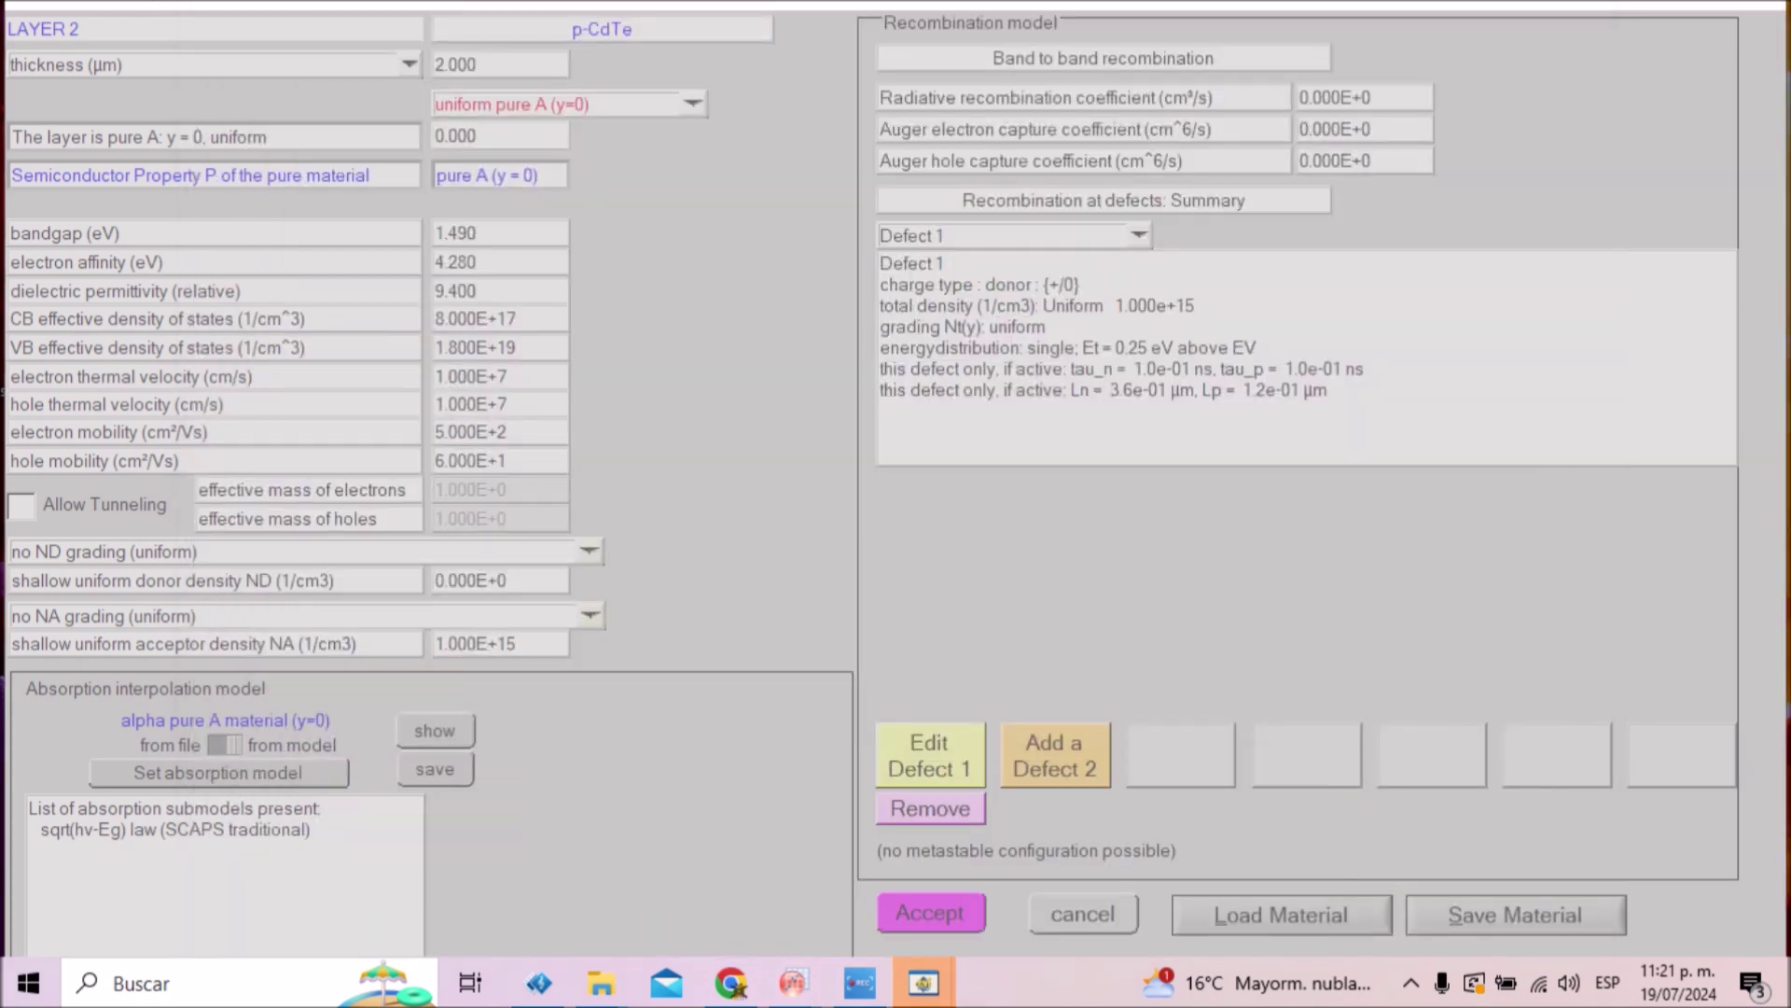
{"action": "mouse_move", "coordinate": [923, 982]}
{"action": "left_click", "coordinate": [1204, 863]}
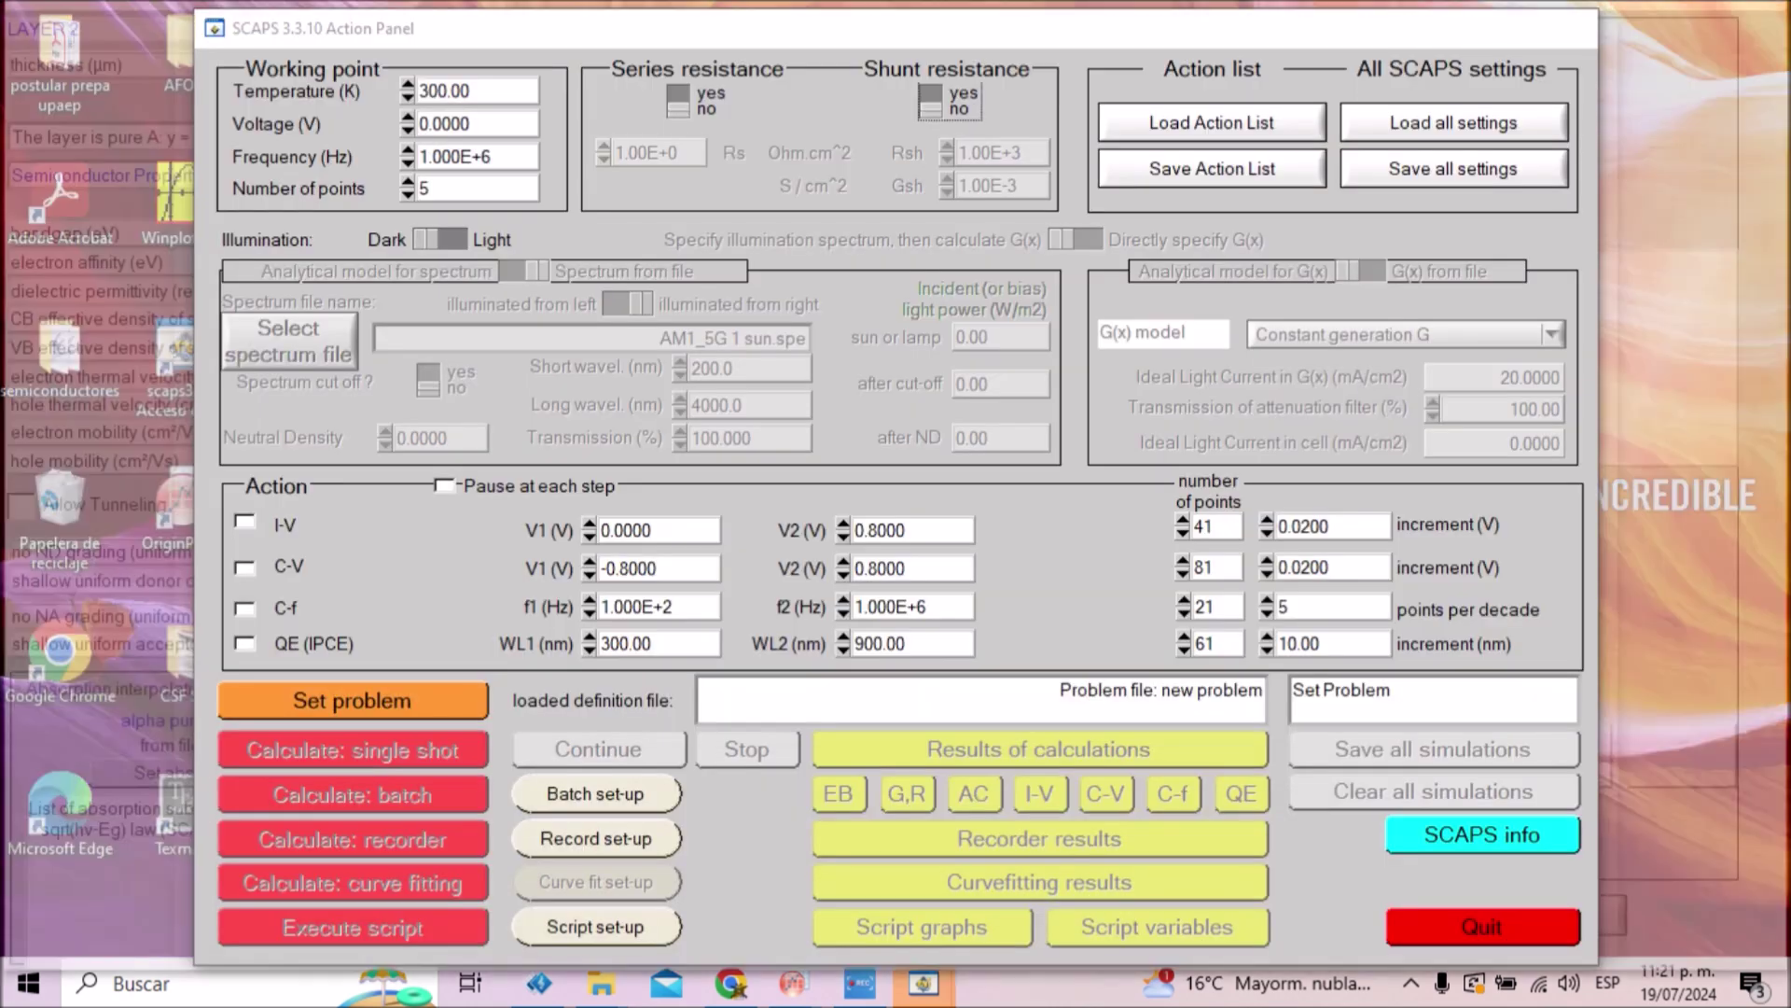
{"action": "left_click", "coordinate": [1448, 27]}
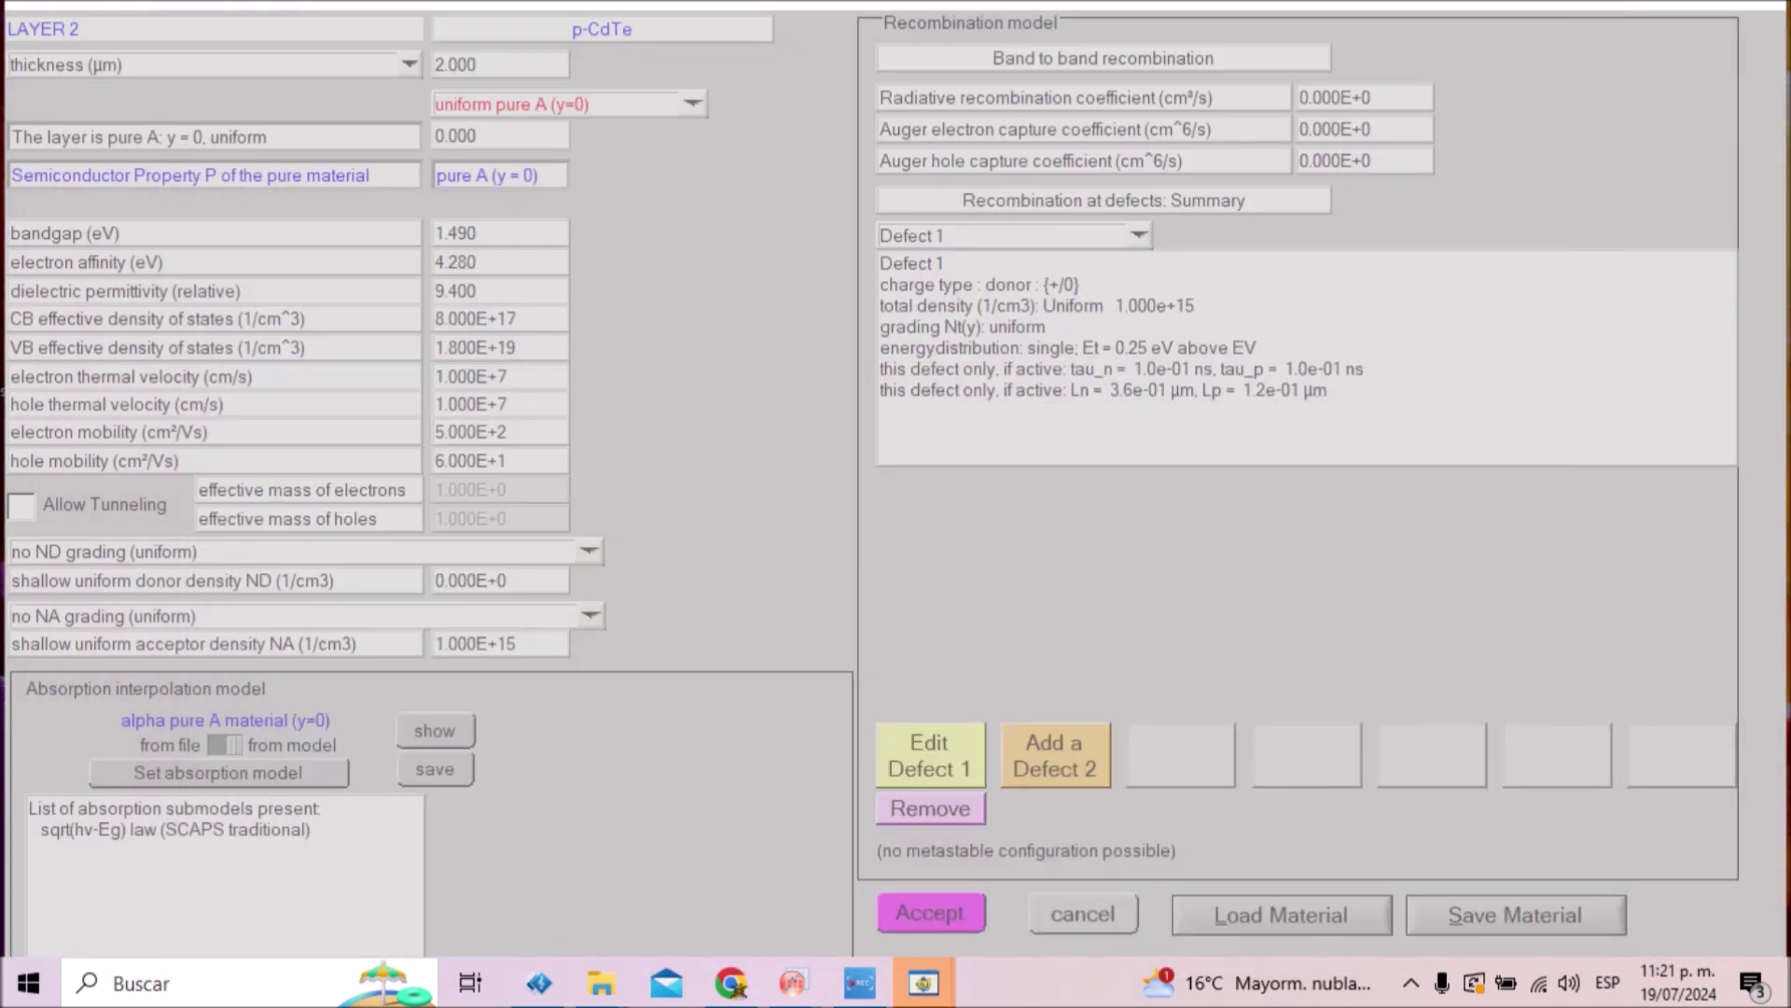
- Bring the hidden absorption model setup panel of the p-CdTe layer to the front
{"action": "key", "text": "super+d"}
{"action": "mouse_move", "coordinate": [924, 982]}
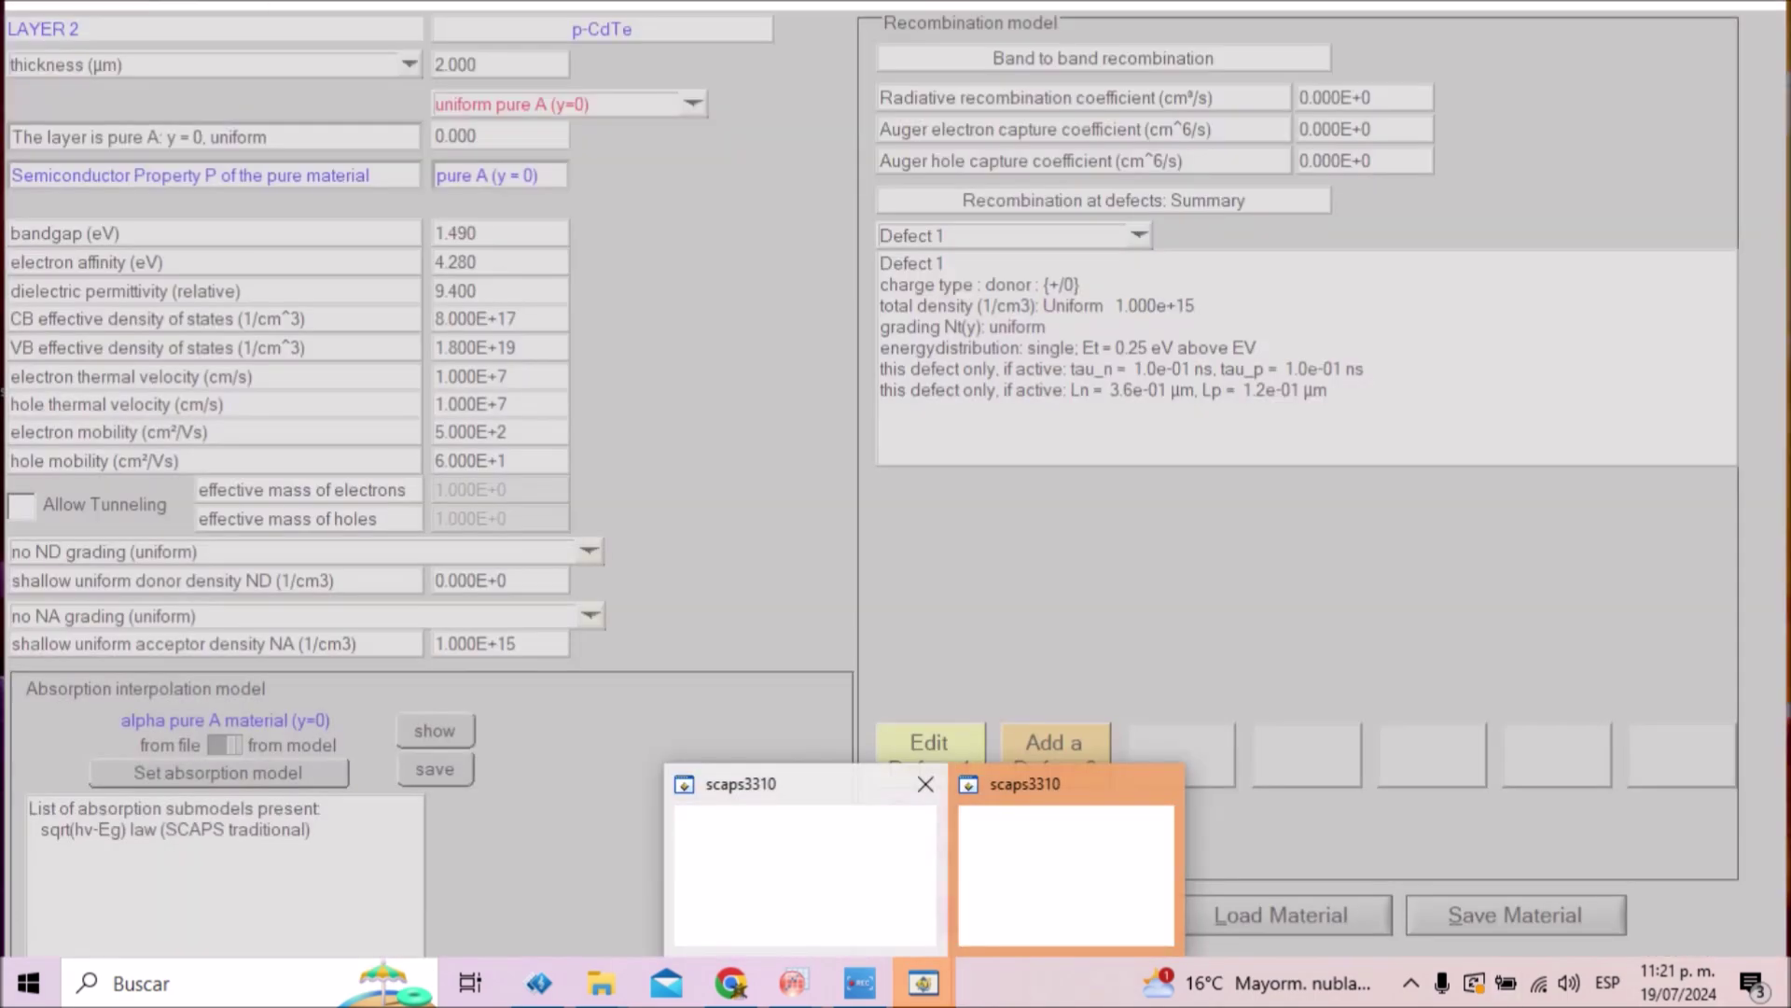
{"action": "left_click", "coordinate": [1067, 868]}
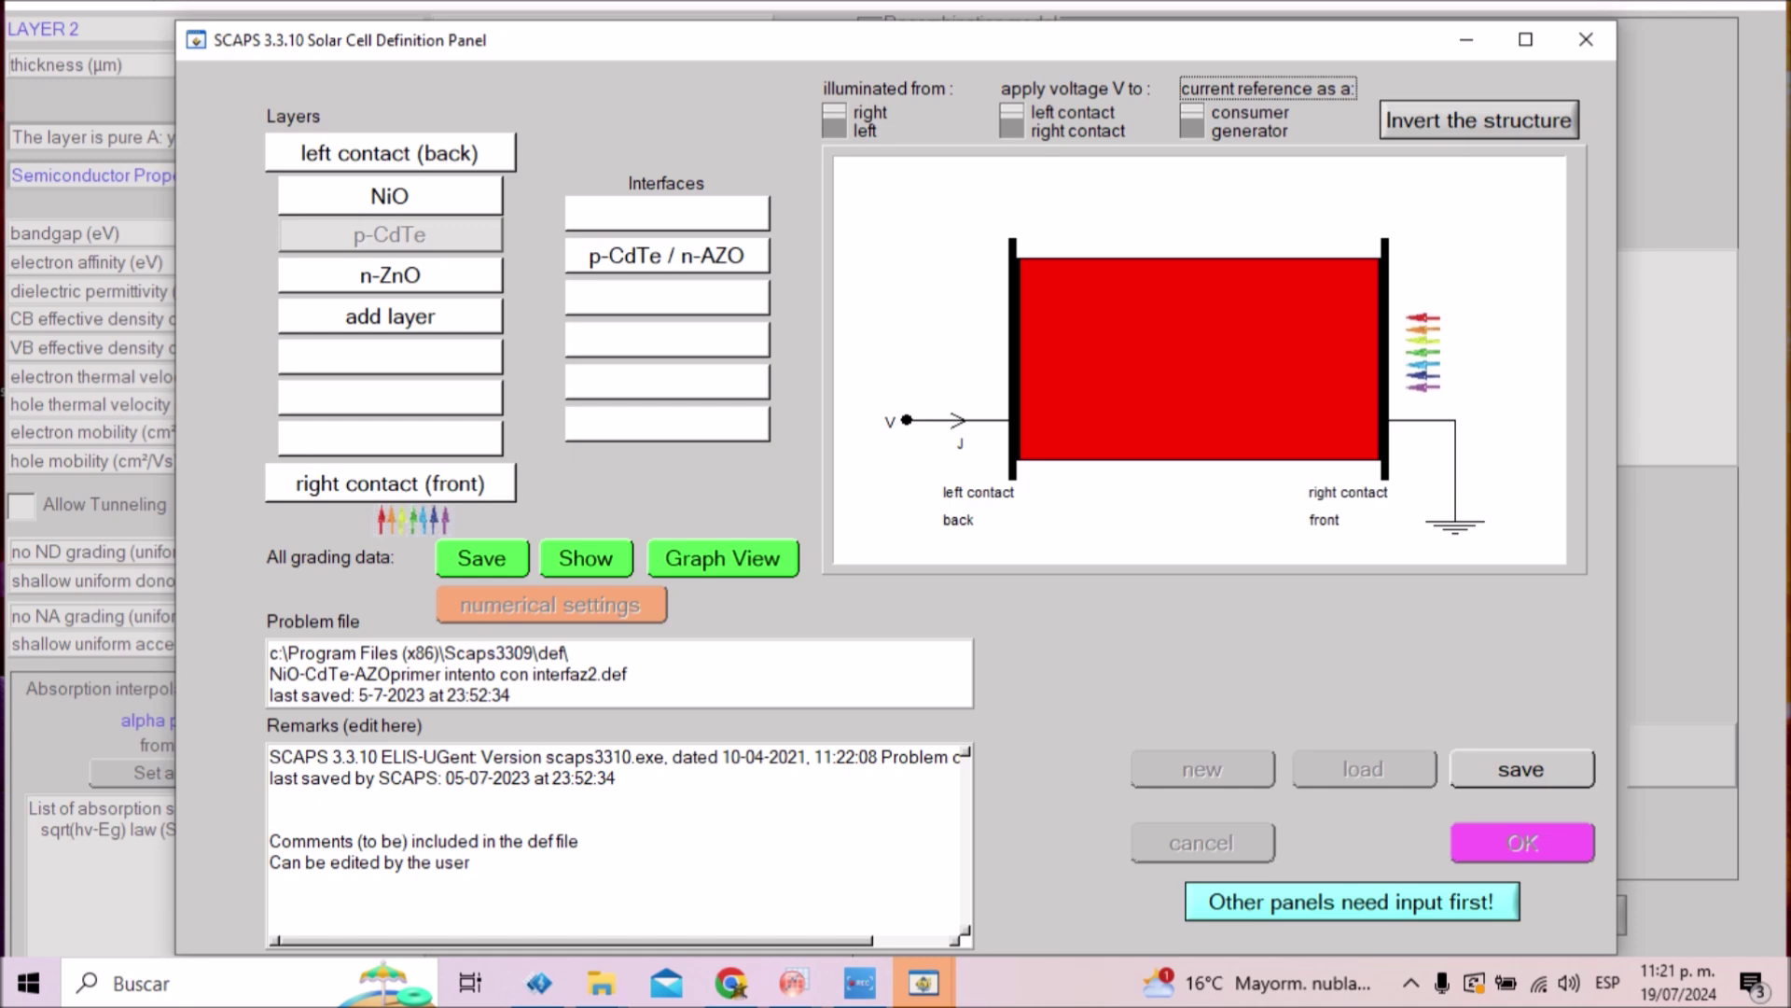
{"action": "left_click", "coordinate": [1351, 902]}
{"action": "key", "text": "Return"}
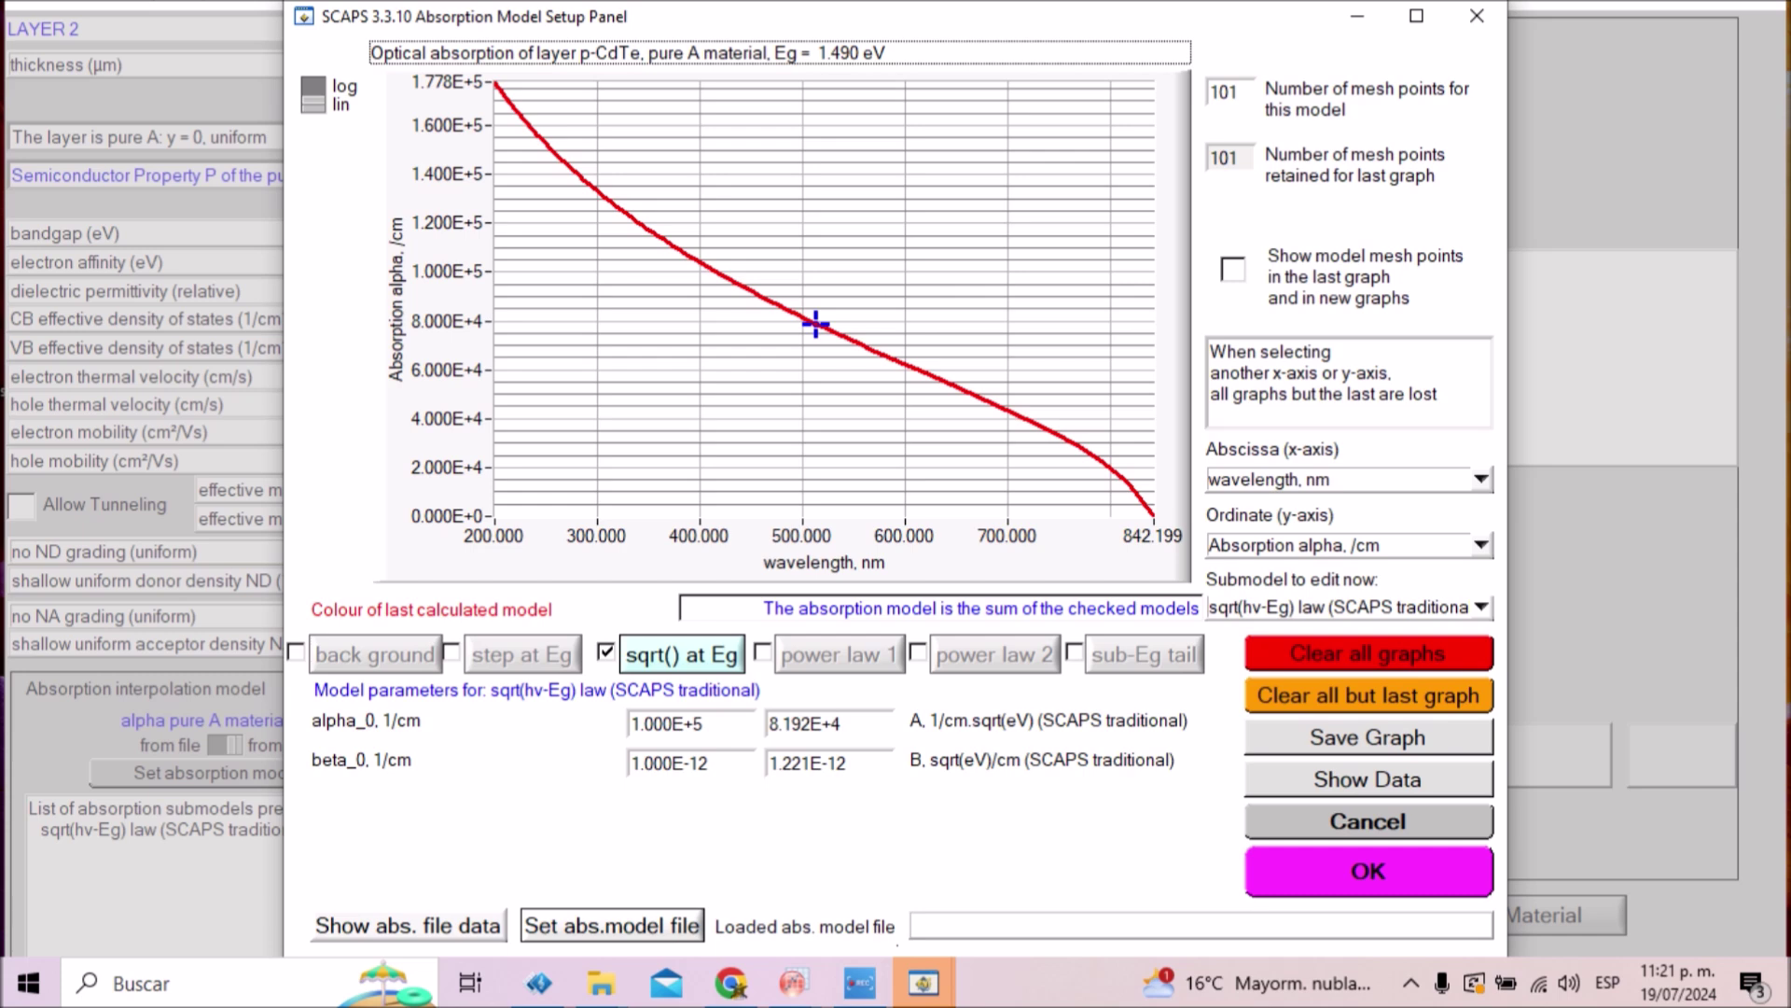
- Add the power law 1, power law 2, sub-Eg tail, step at Eg and background submodels to p-CdTe's absorption model and confirm
{"action": "left_click", "coordinate": [762, 652]}
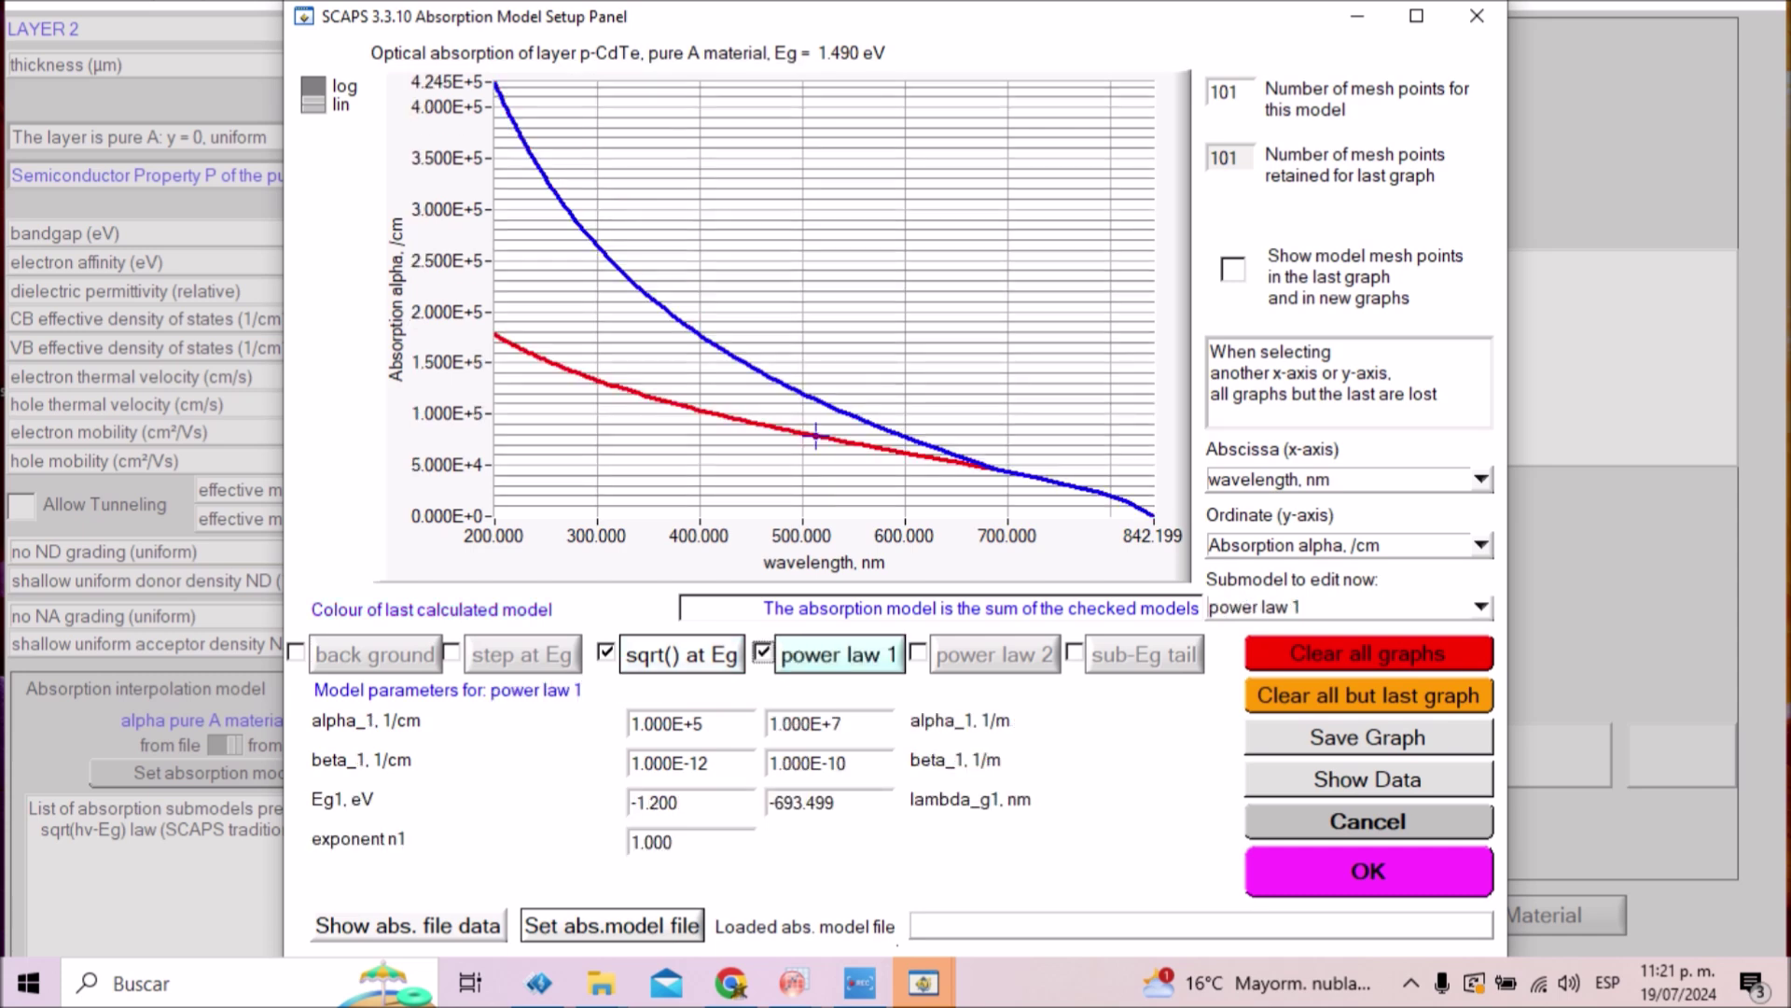
{"action": "left_click", "coordinate": [917, 652]}
{"action": "left_click", "coordinate": [1074, 651]}
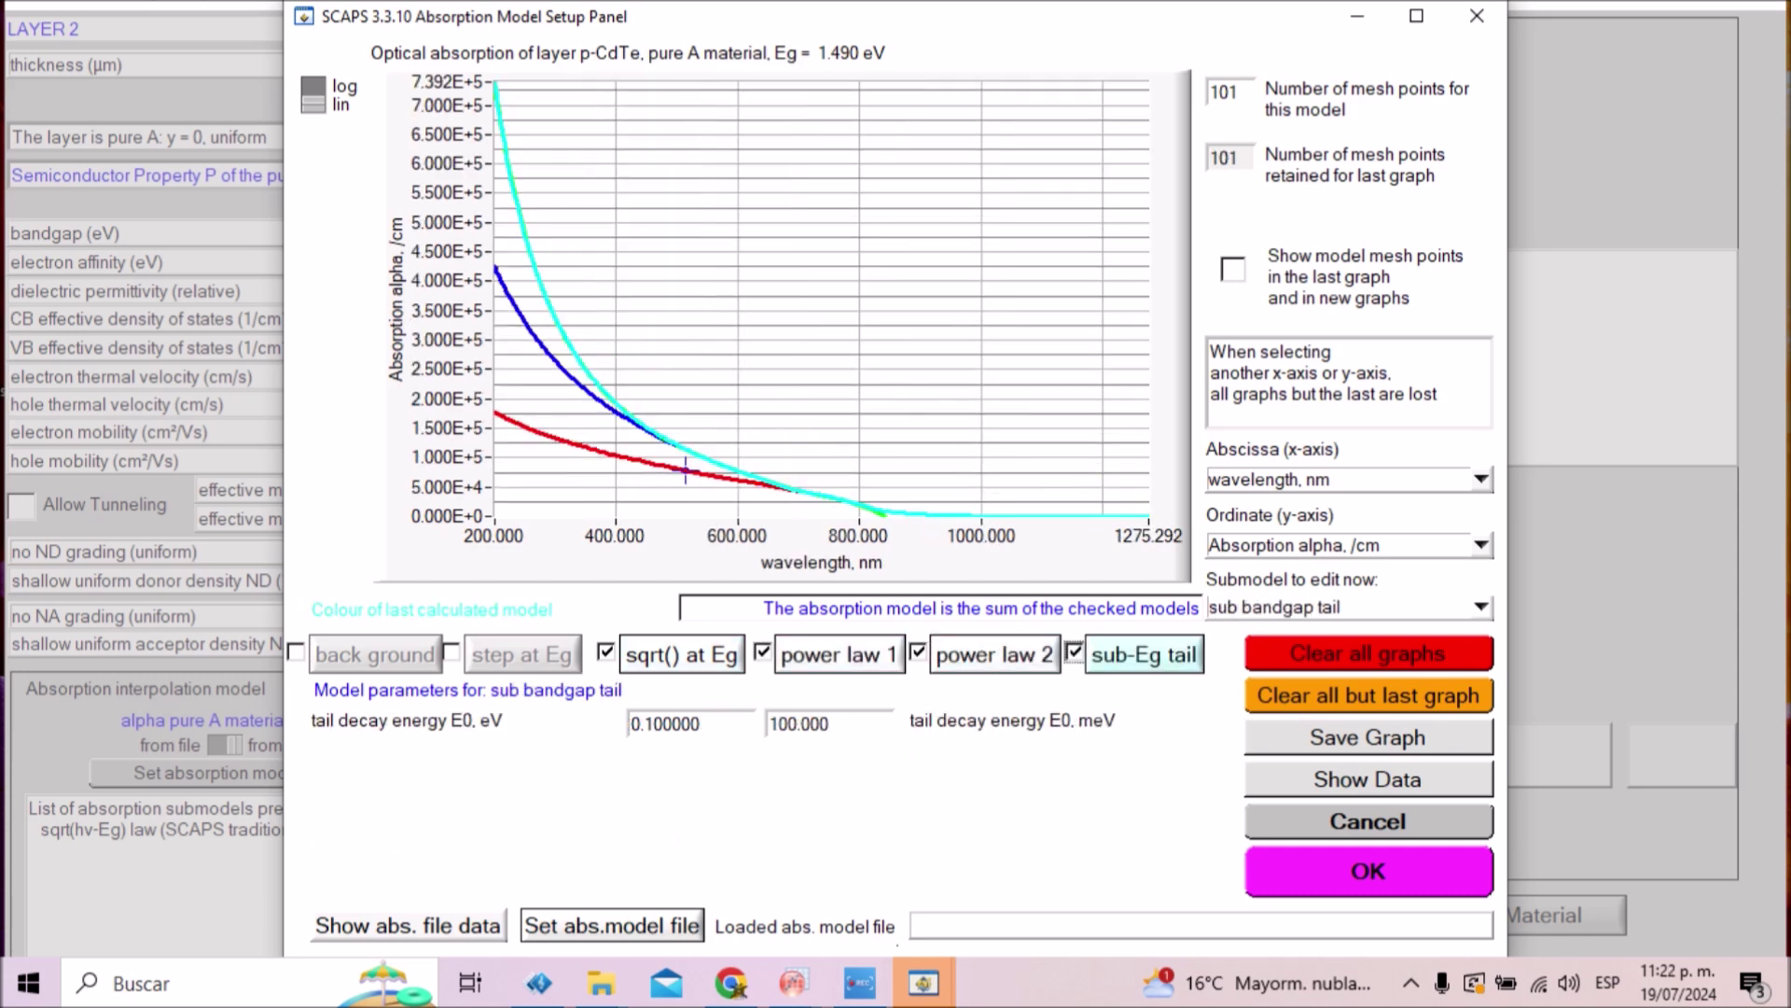
{"action": "left_click", "coordinate": [452, 651]}
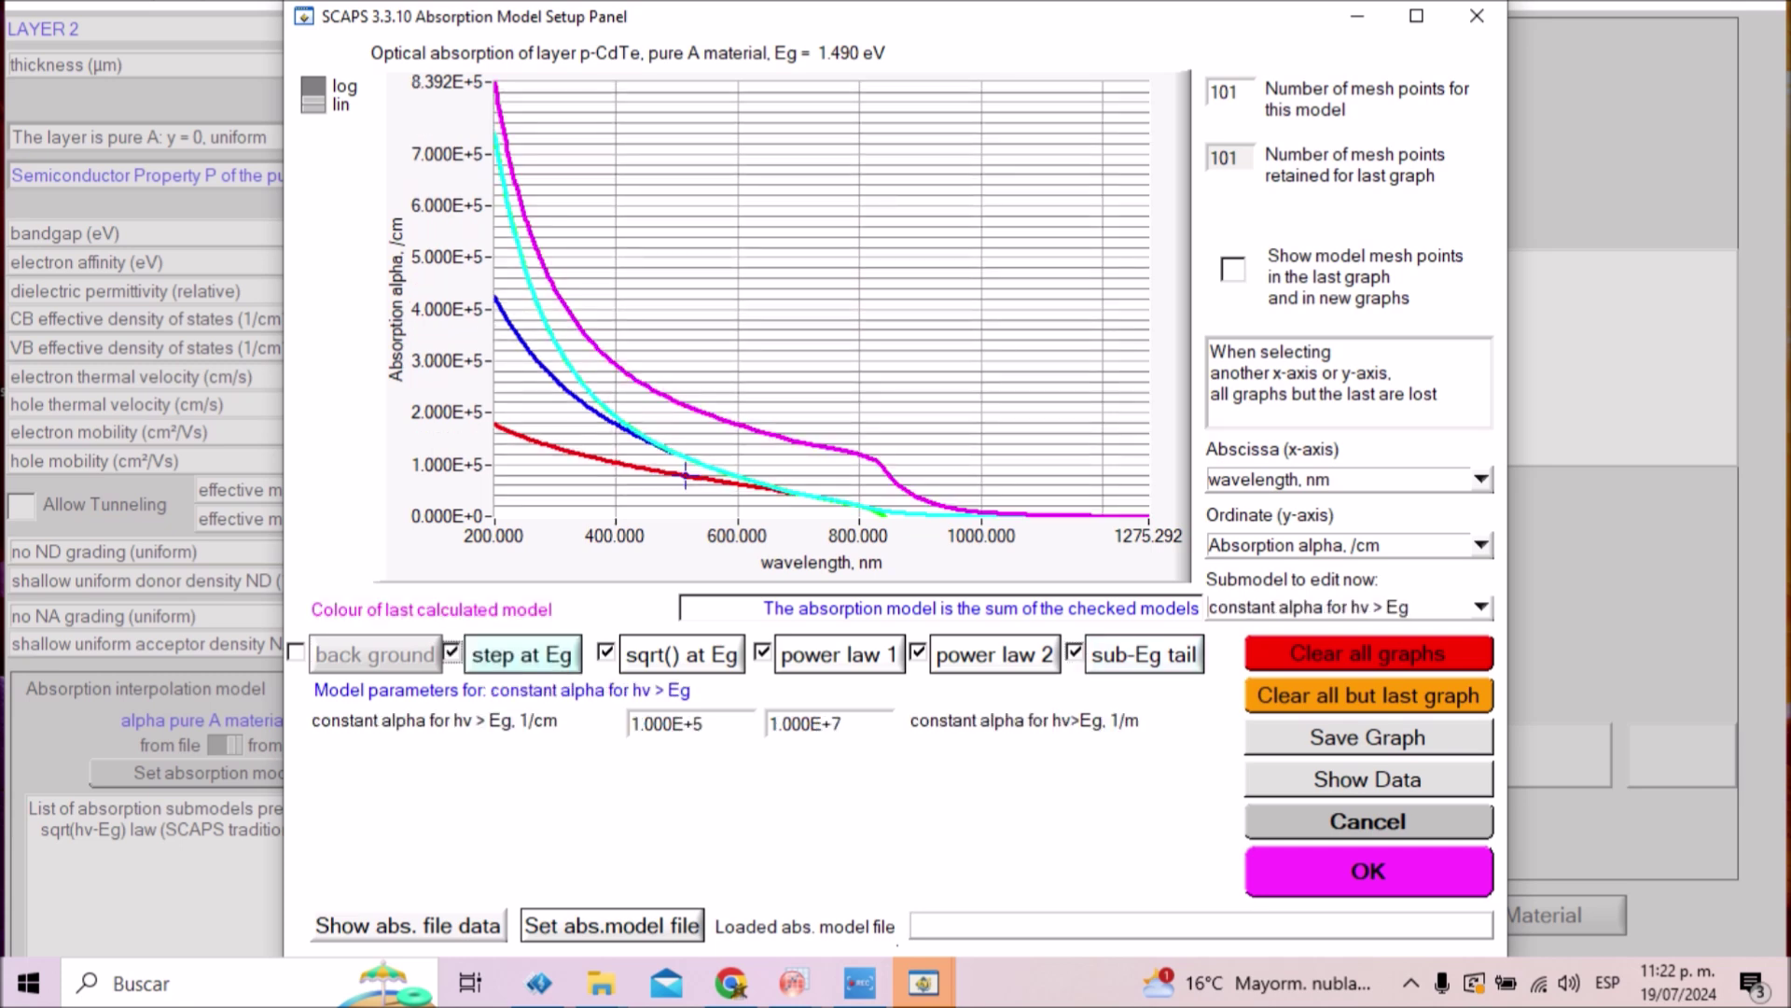
{"action": "left_click", "coordinate": [296, 651]}
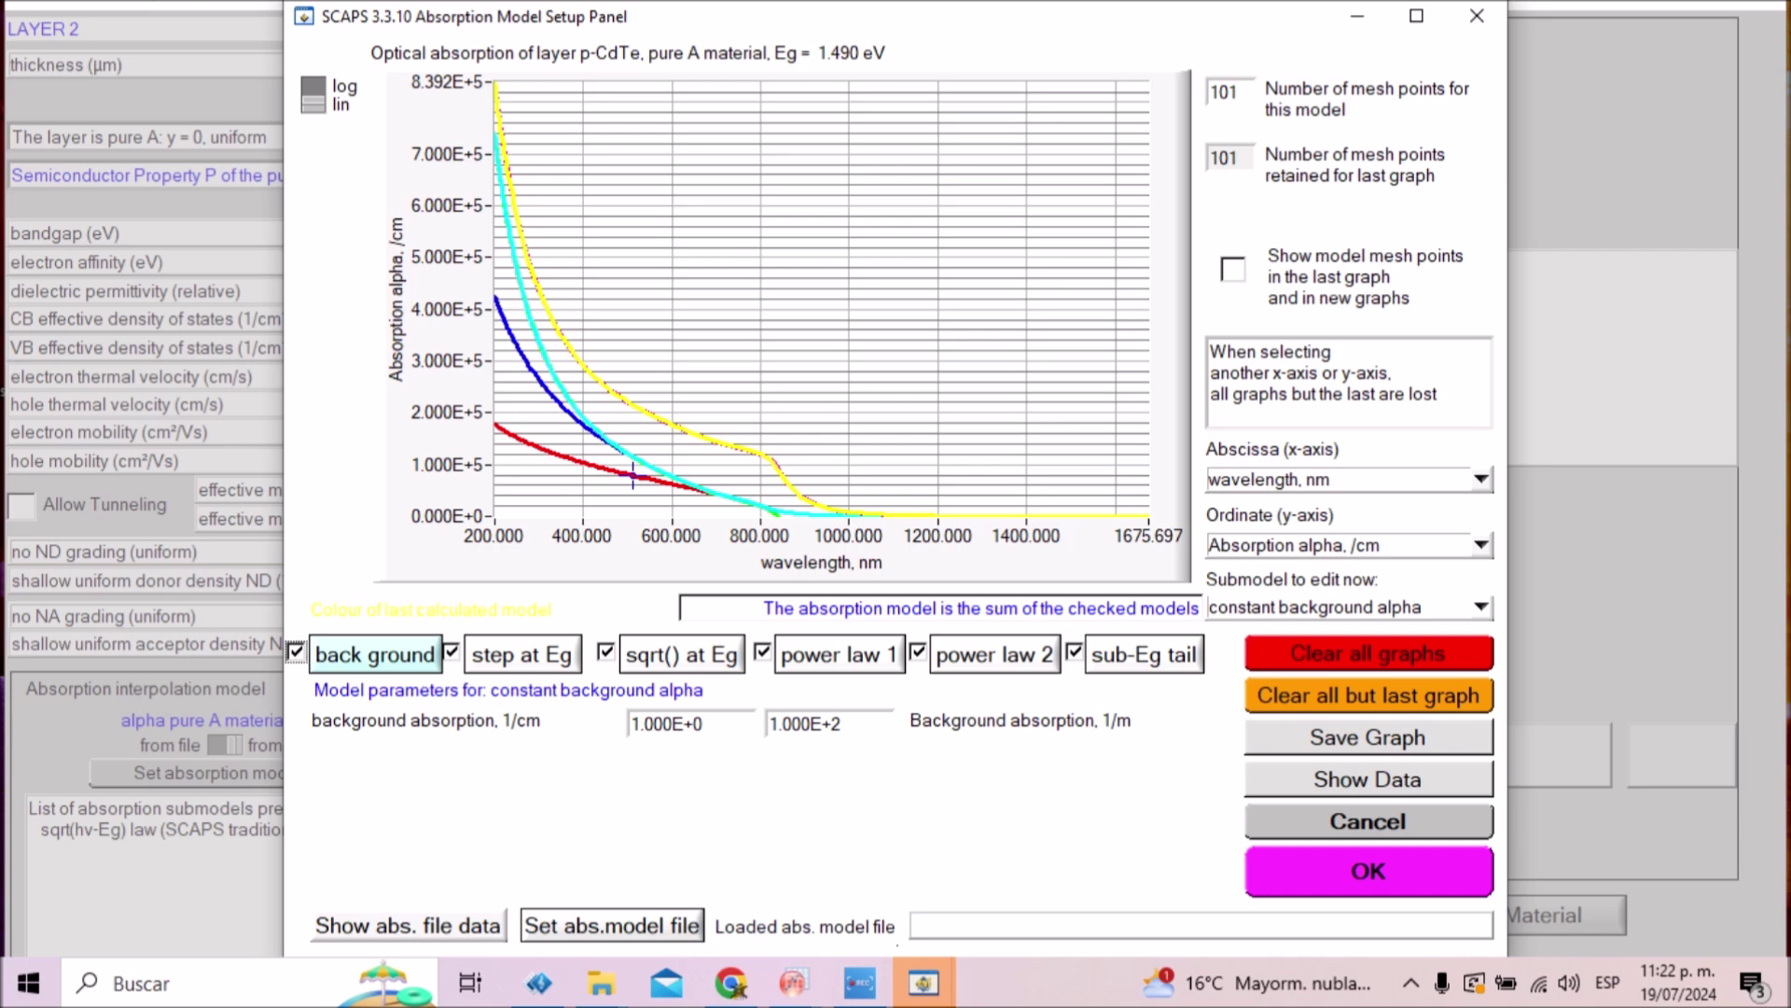
{"action": "key", "text": "Return"}
- Accept the p-CdTe layer properties and look through the open SCAPS windows
{"action": "left_click", "coordinate": [930, 912]}
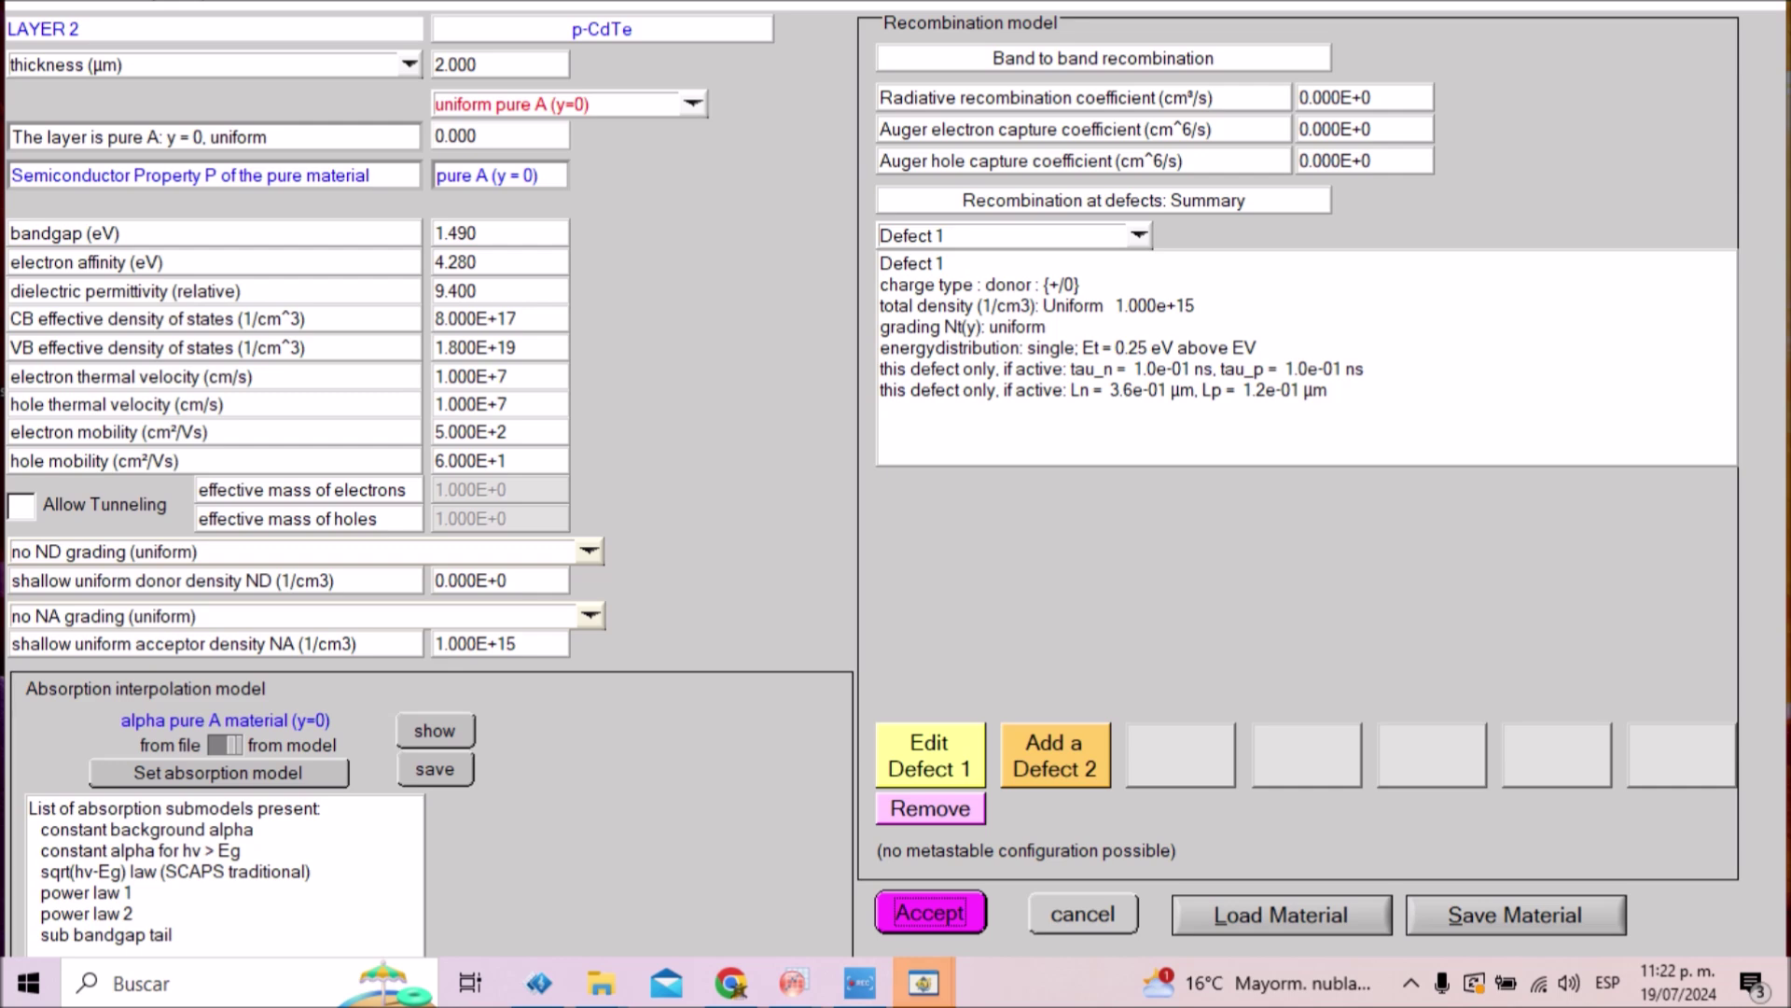
{"action": "mouse_move", "coordinate": [924, 982]}
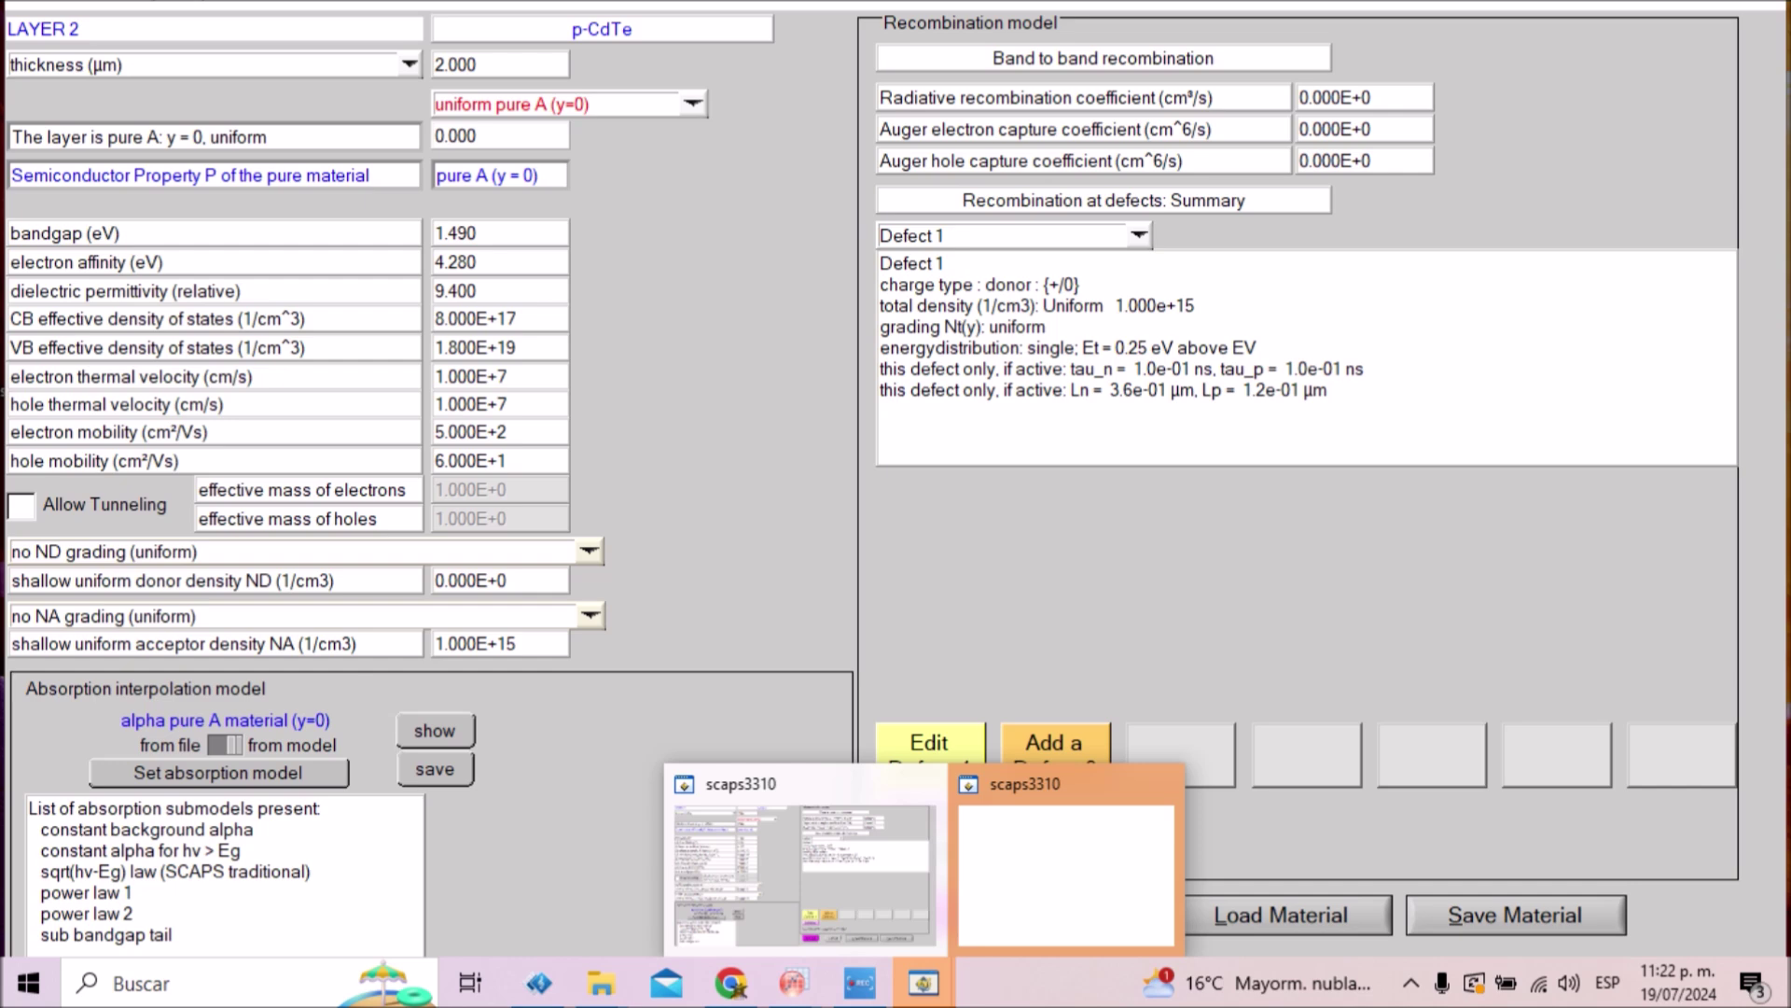
{"action": "mouse_move", "coordinate": [802, 868]}
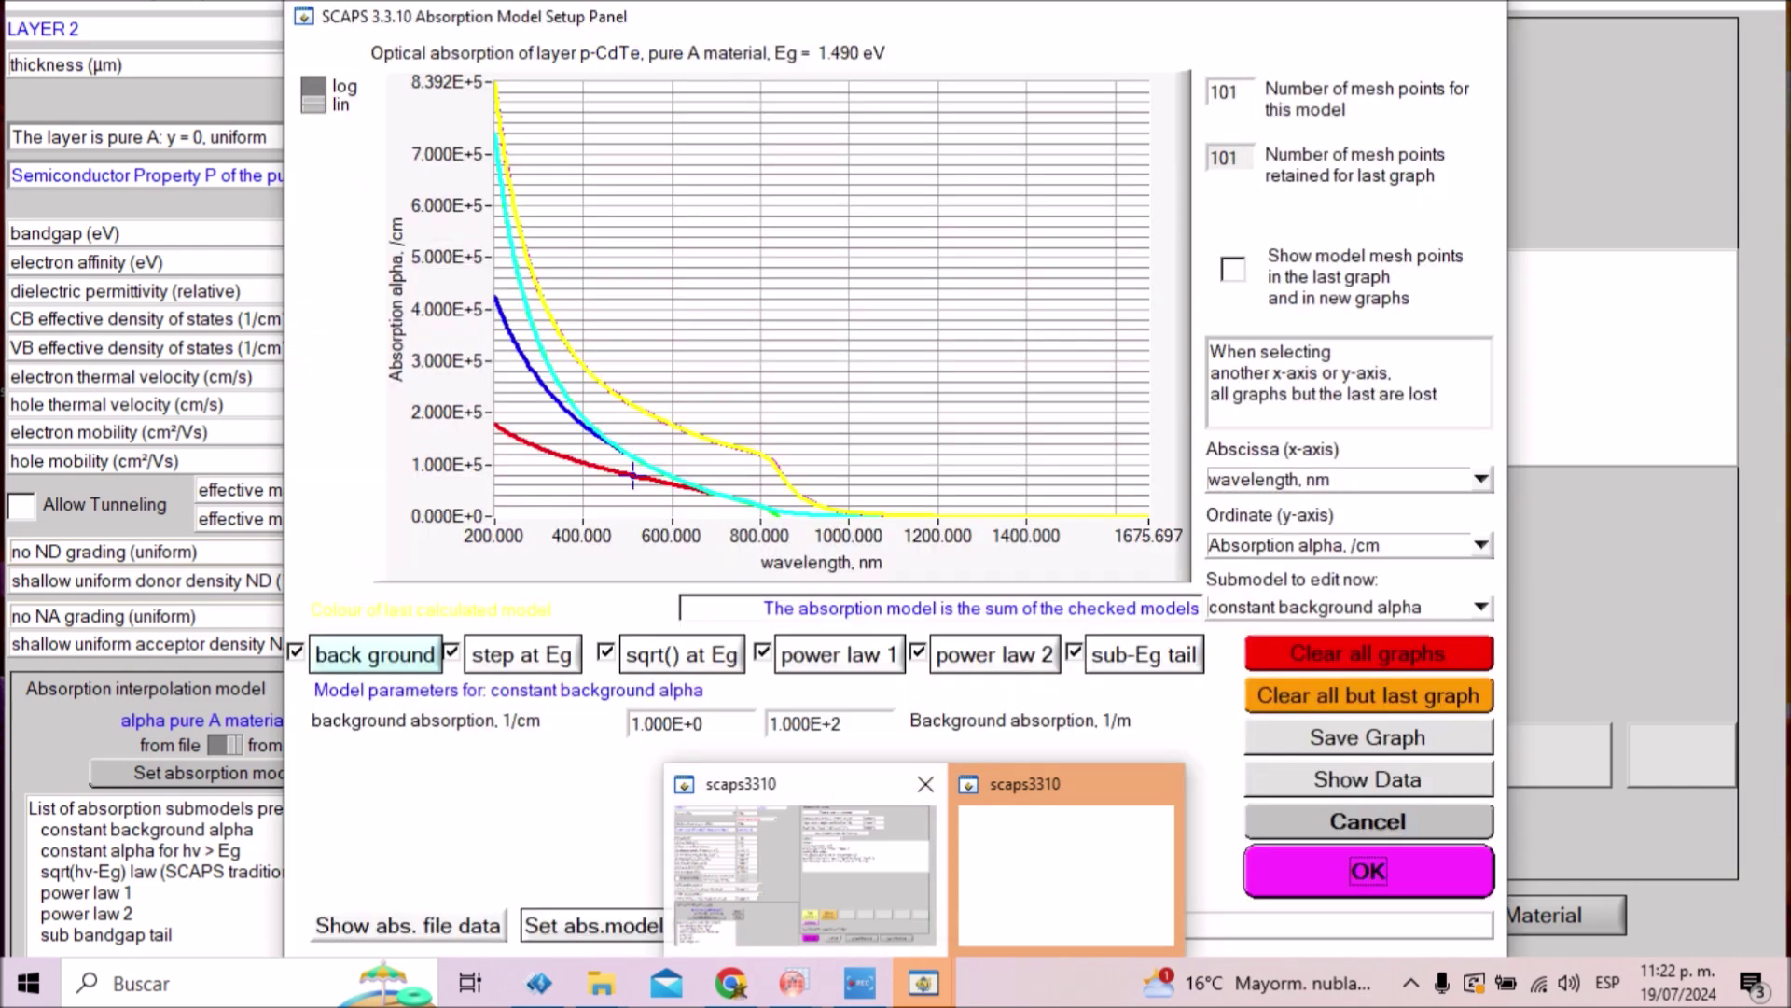